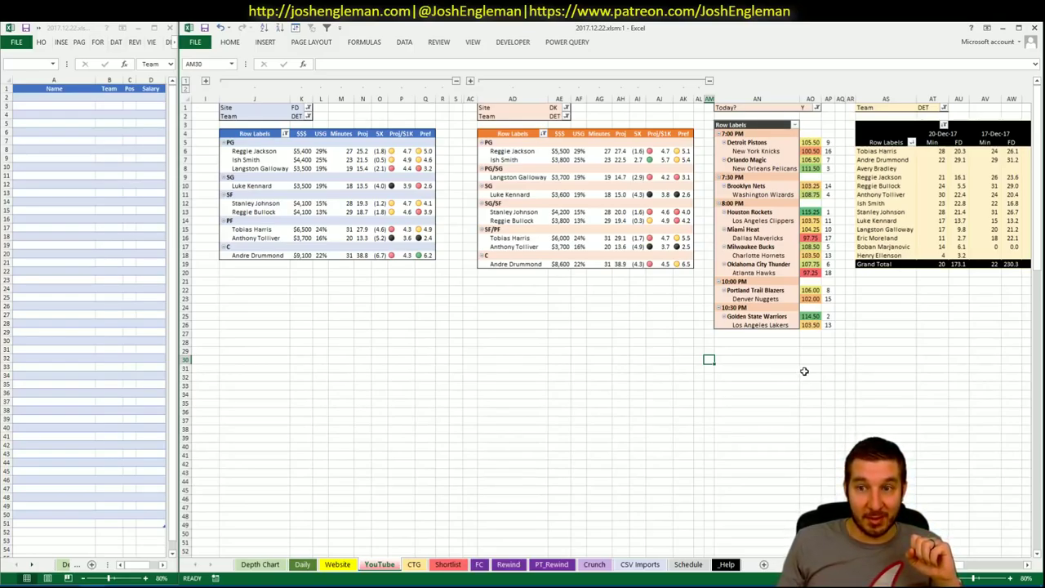
{"action": "left_click", "coordinate": [792, 379]}
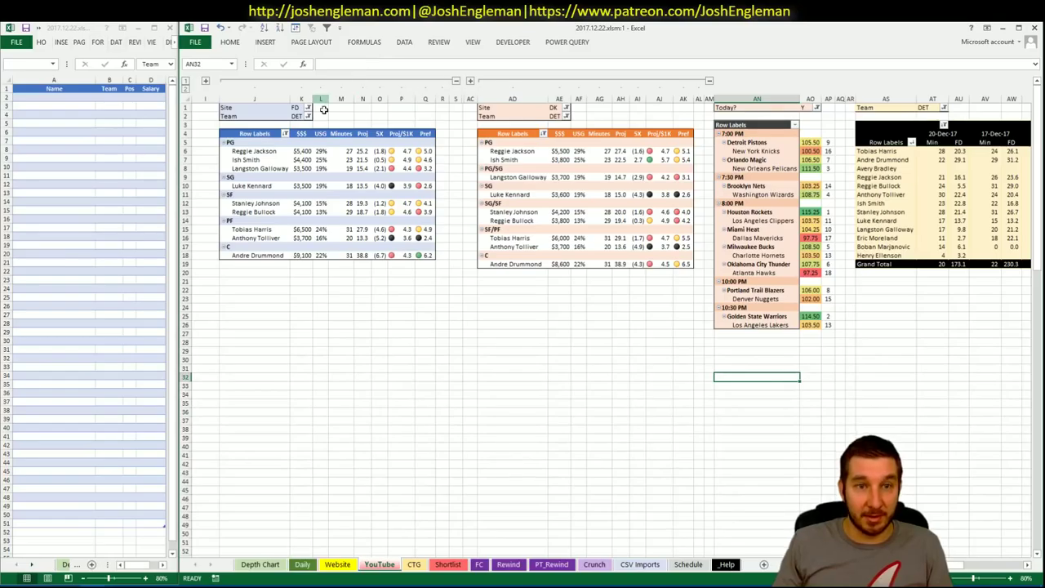
{"action": "left_click", "coordinate": [1027, 565]}
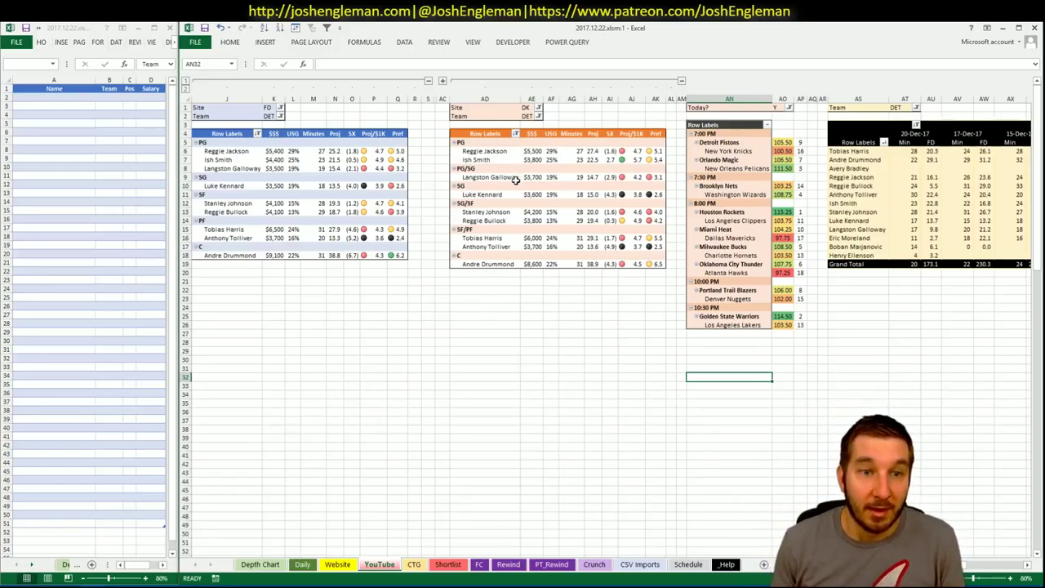
- Switch to the browser and open the Detroit Pistons stats page on Cleaning the Glass by searching for "pistons"
{"action": "left_click", "coordinate": [42, 585]}
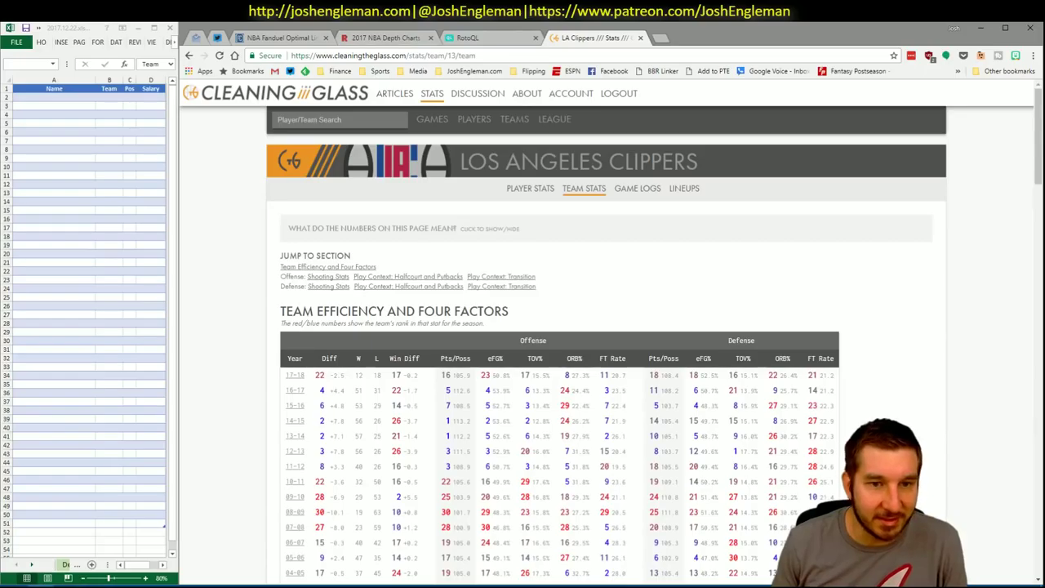
{"action": "left_click", "coordinate": [373, 125]}
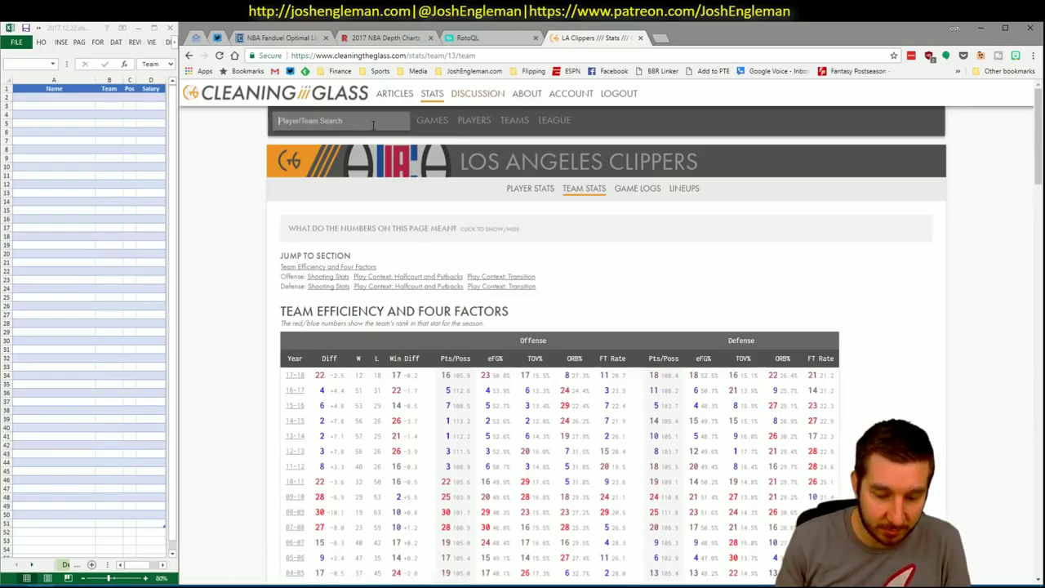
{"action": "type", "text": "pistons"}
{"action": "key", "text": "Down"}
{"action": "key", "text": "Return"}
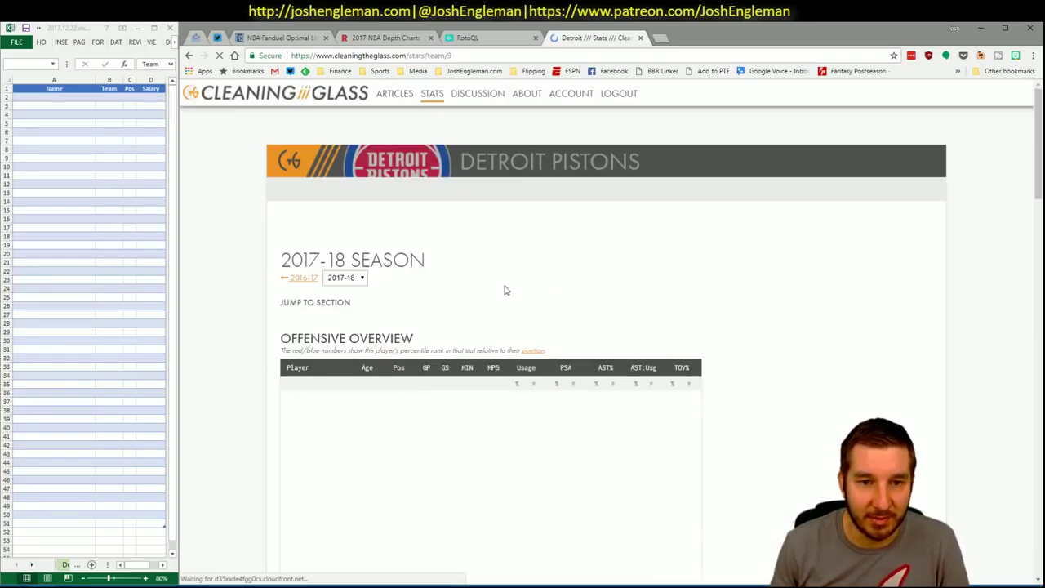
- Copy all player rows of the Pistons' Shooting: Frequency table and return to the Excel workbook
{"action": "left_click", "coordinate": [436, 318]}
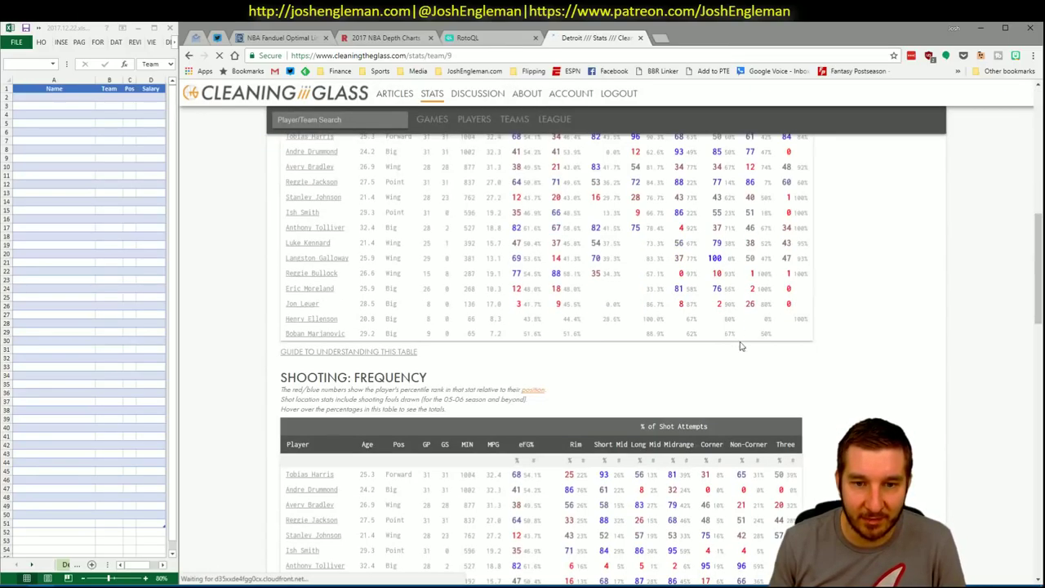
{"action": "left_click_drag", "start_coordinate": [793, 462], "coordinate": [277, 272]}
{"action": "key", "text": "alt+Tab"}
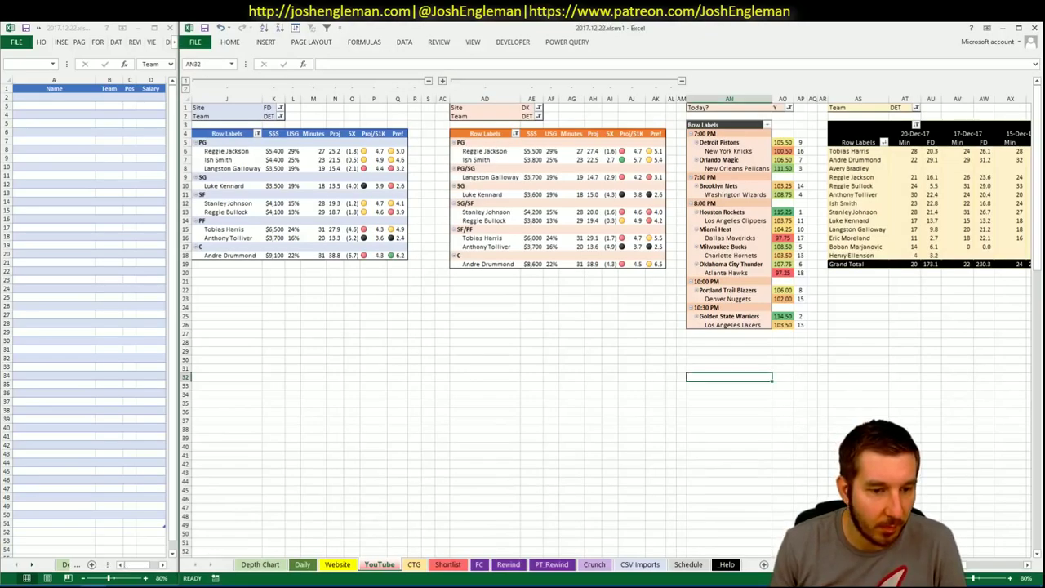
- Refresh the CTG sheet of the workbook with the copied Pistons shooting-frequency data
{"action": "left_click", "coordinate": [94, 586]}
{"action": "left_click", "coordinate": [414, 564]}
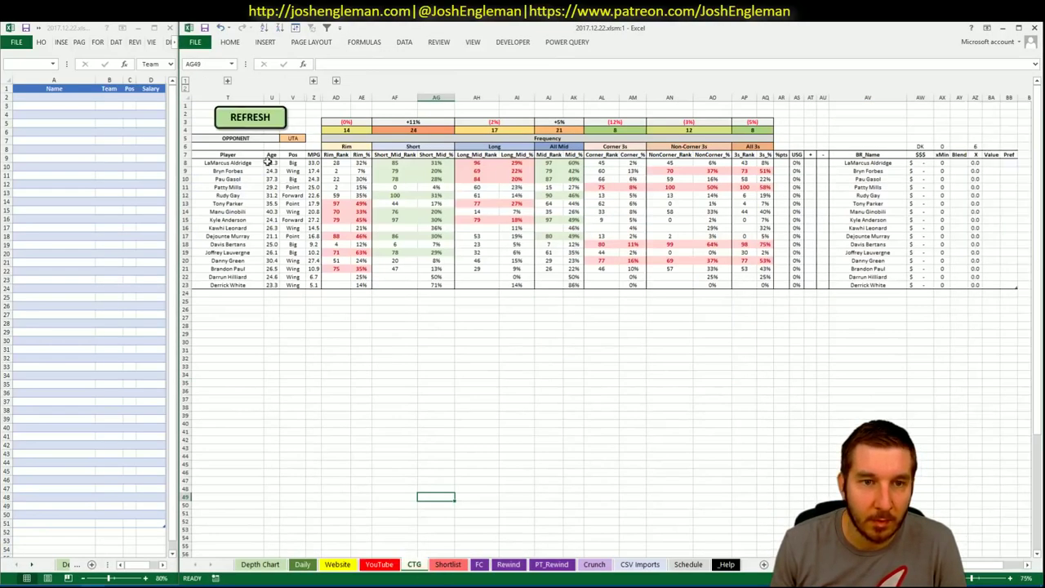
{"action": "left_click", "coordinate": [263, 120]}
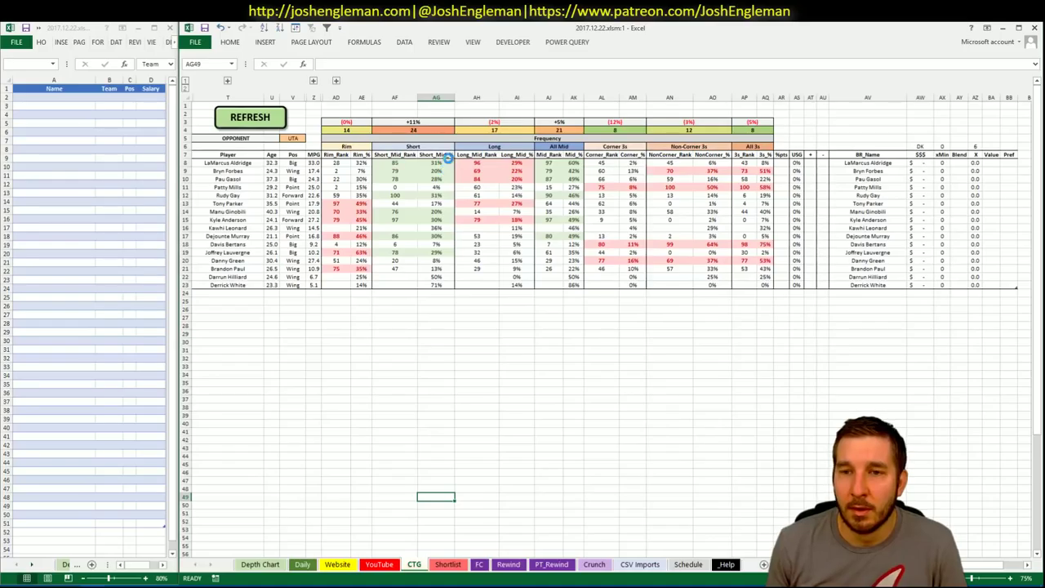
{"action": "left_click", "coordinate": [378, 564]}
{"action": "left_click", "coordinate": [414, 564]}
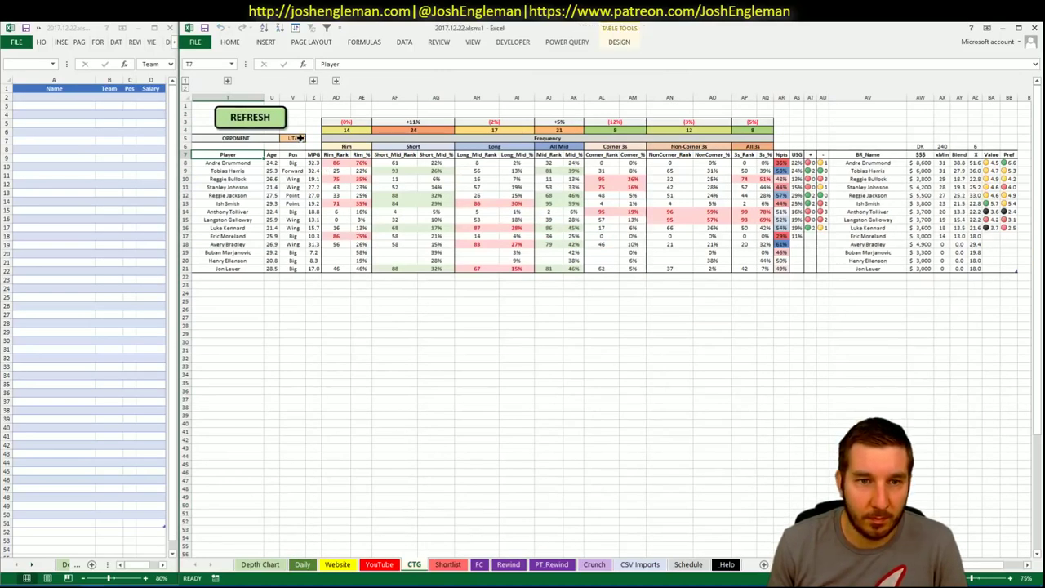
- Set the opponent on the CTG sheet to NYK
{"action": "left_click", "coordinate": [296, 138]}
{"action": "type", "text": "NYK"}
{"action": "key", "text": "Return"}
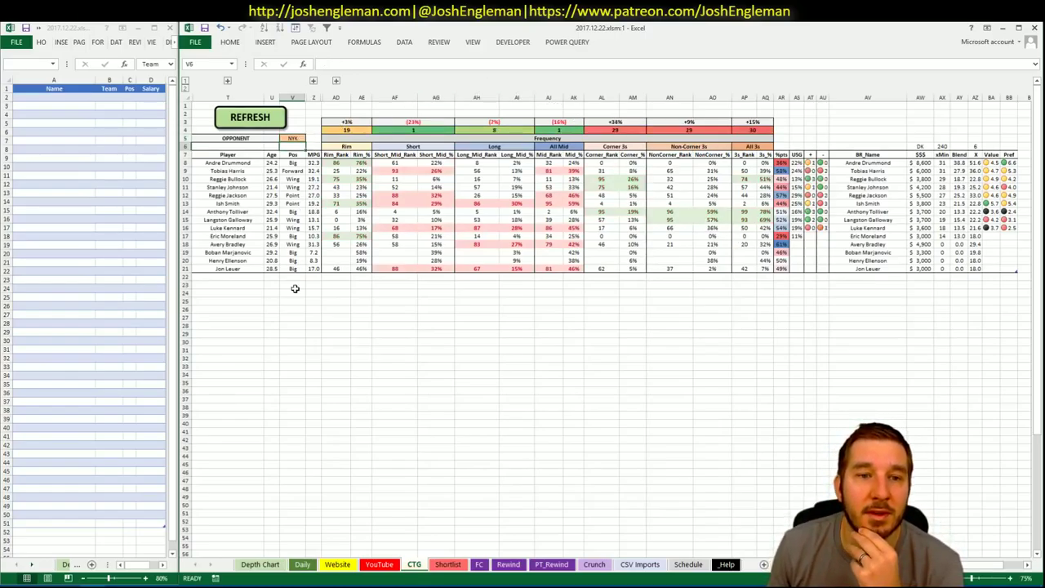
- Compare Detroit's salaries, projections and recent game logs on the YouTube sheet with the shot-frequency matchup on the CTG sheet
{"action": "left_click", "coordinate": [104, 172]}
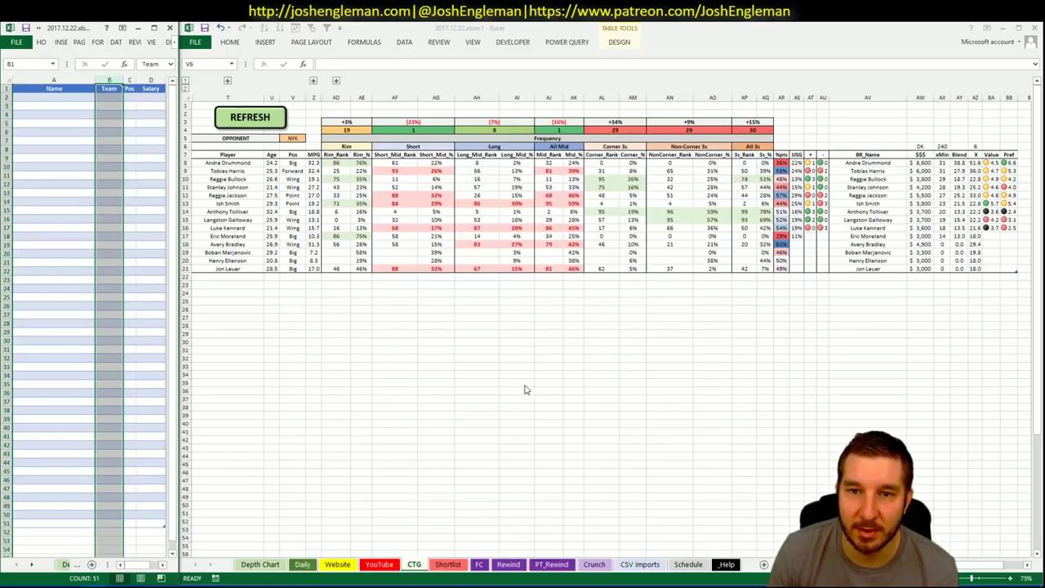
{"action": "left_click", "coordinate": [397, 569]}
{"action": "left_click", "coordinate": [395, 565]}
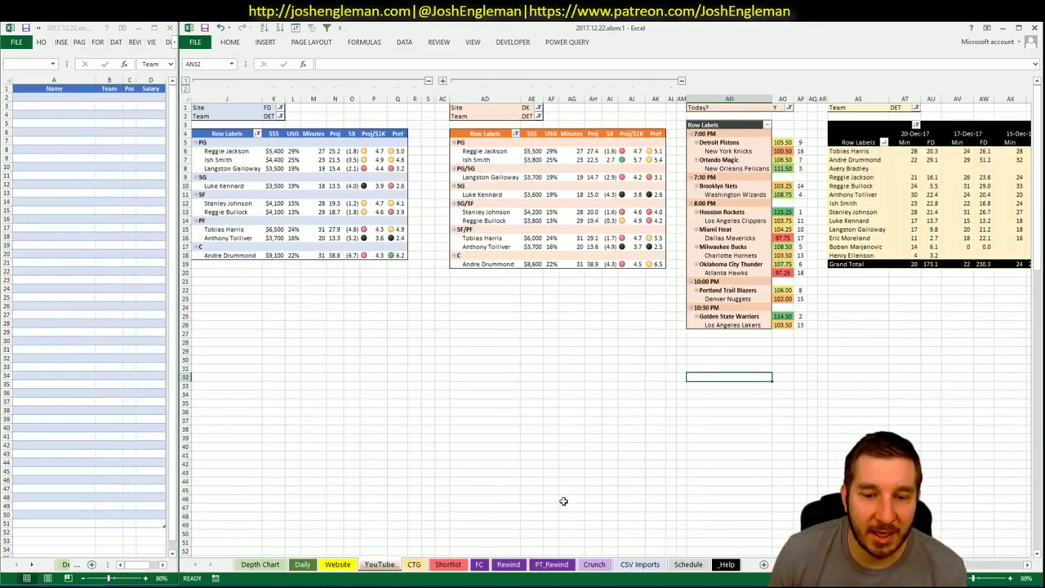
{"action": "left_click", "coordinate": [414, 569]}
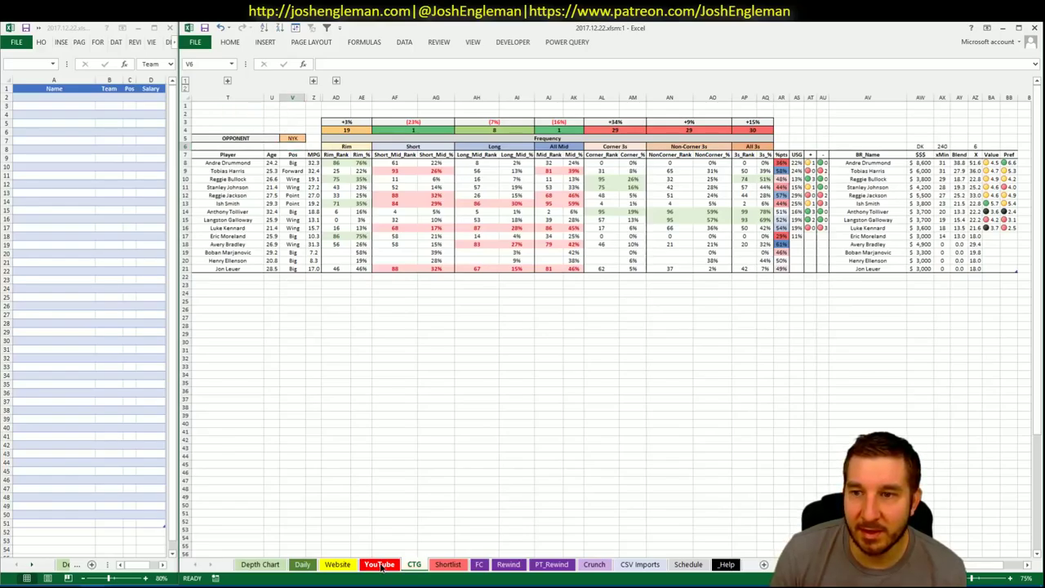
{"action": "left_click", "coordinate": [380, 565]}
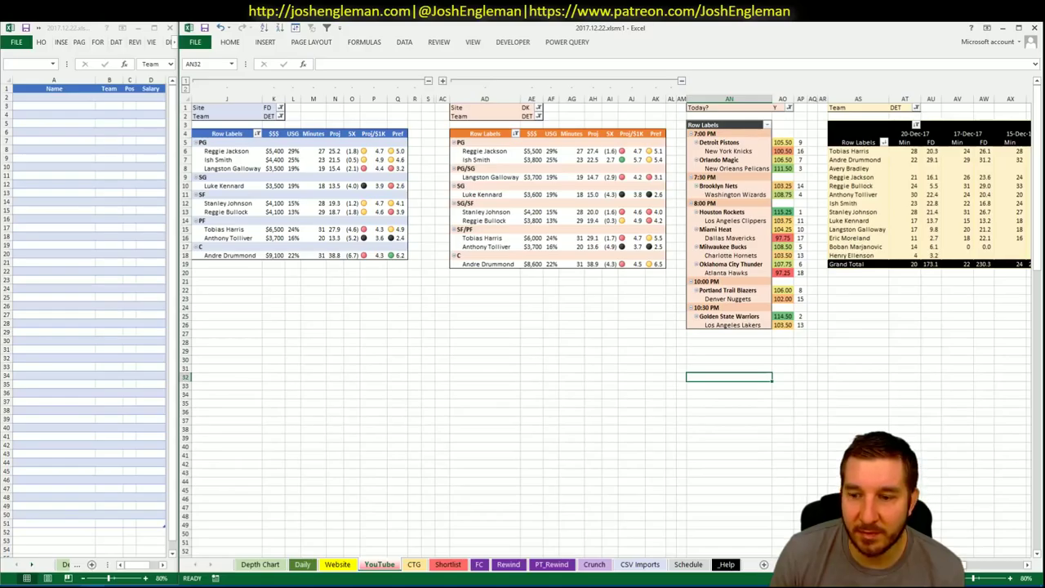
{"action": "left_click_drag", "start_coordinate": [955, 565], "coordinate": [995, 571]}
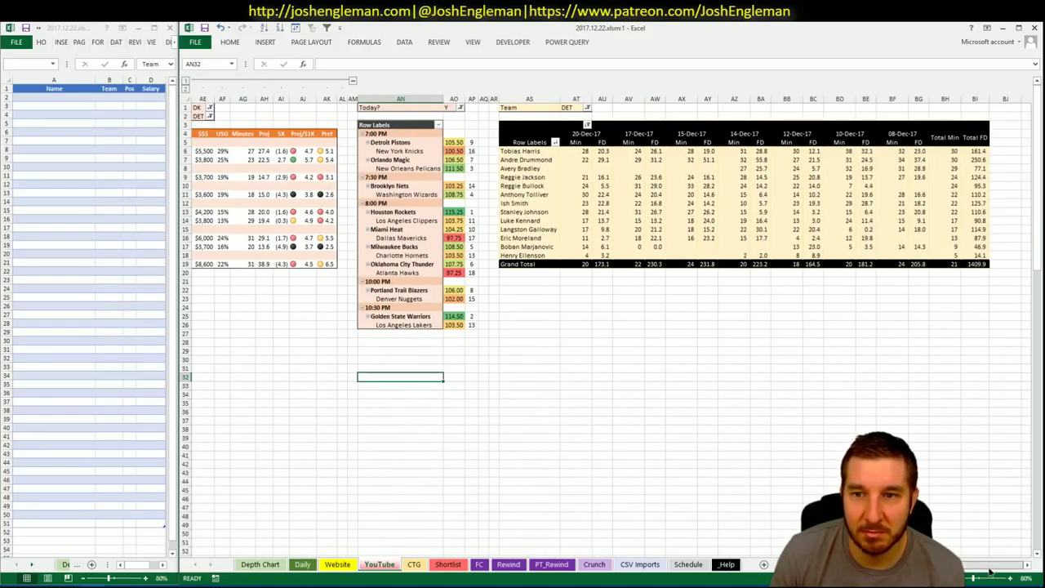
{"action": "scroll", "coordinate": [990, 571], "scroll_direction": "left", "scroll_amount": 6}
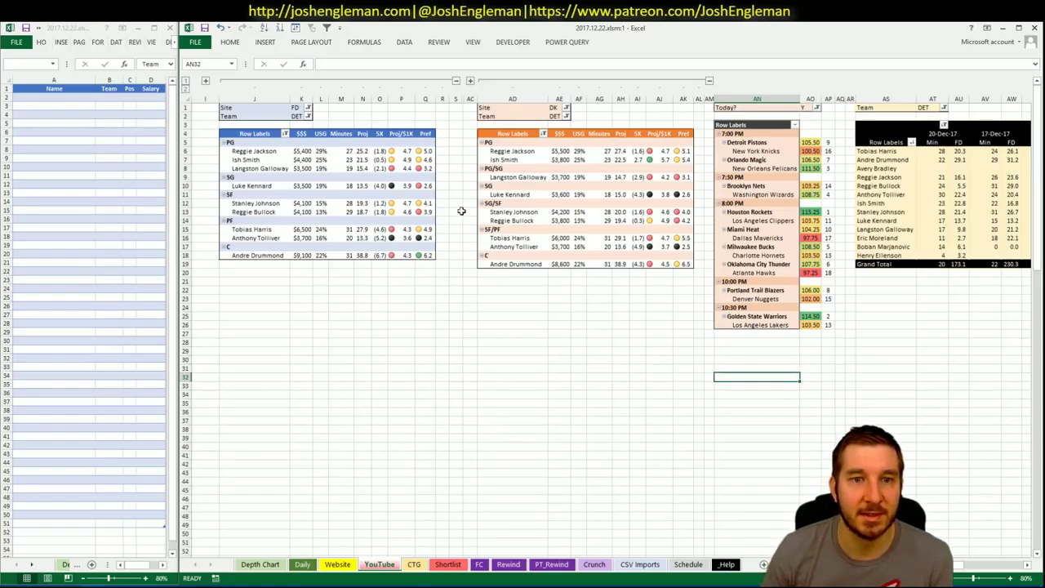
{"action": "left_click_drag", "start_coordinate": [938, 564], "coordinate": [1008, 569]}
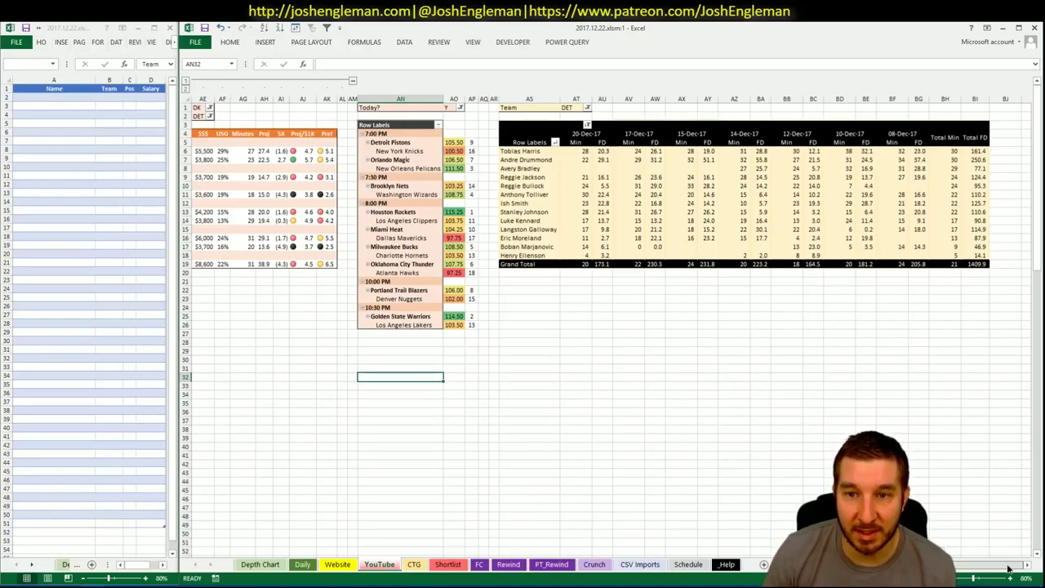
{"action": "left_click_drag", "start_coordinate": [1005, 566], "coordinate": [898, 566]}
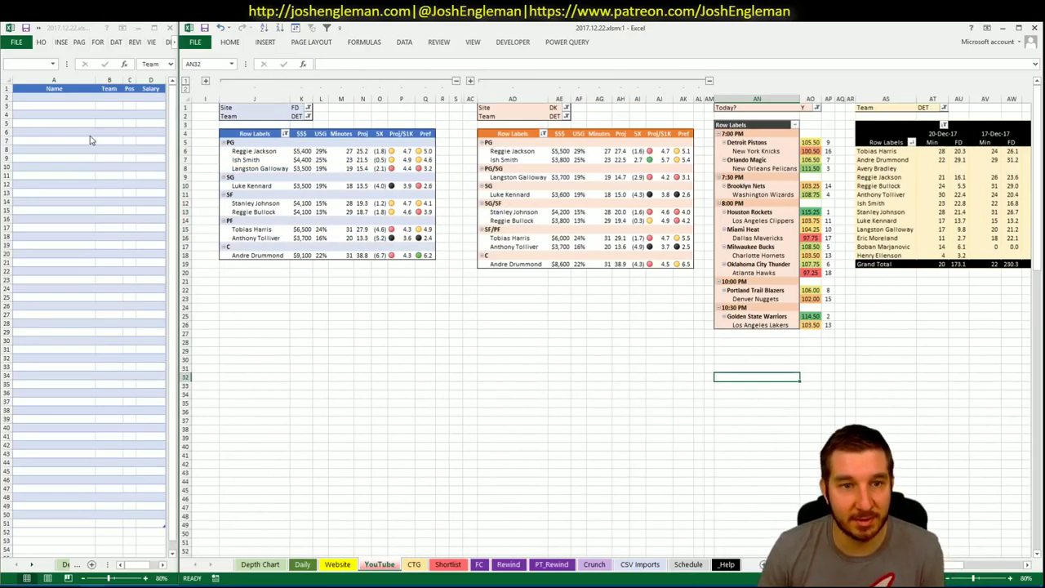
{"action": "left_click", "coordinate": [414, 564]}
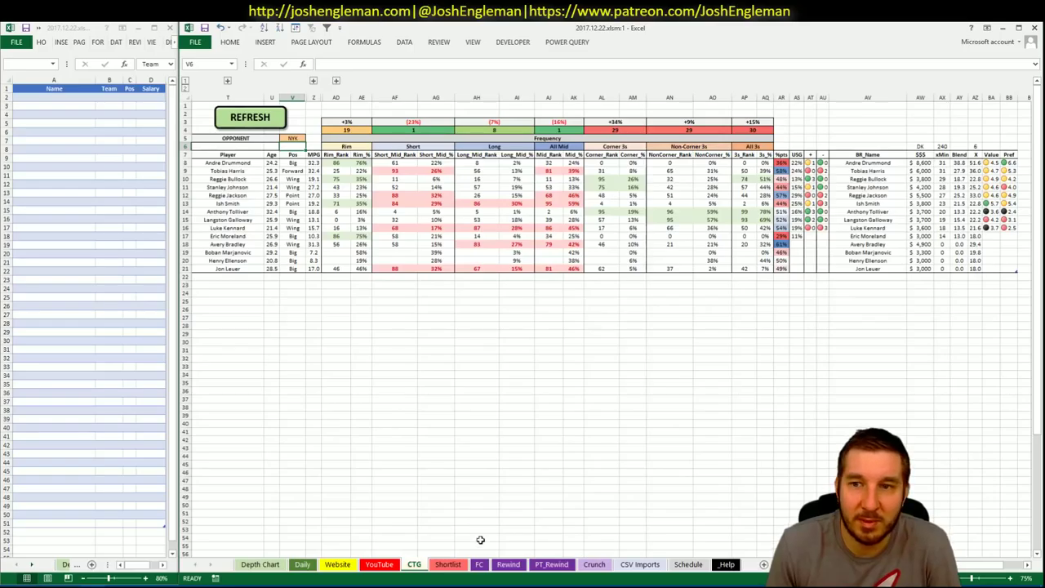
{"action": "left_click", "coordinate": [389, 564]}
- Add Stanley Johnson and Reggie Bullock to the first two rows of the Name column in the empty player list
{"action": "left_click", "coordinate": [109, 197]}
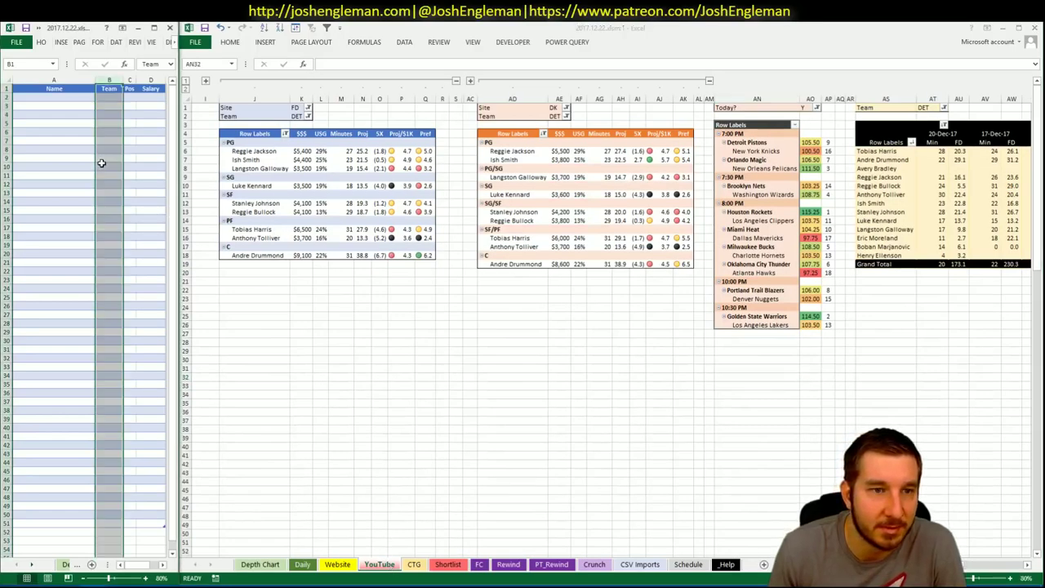
{"action": "left_click", "coordinate": [81, 97]}
{"action": "type", "text": "Stanley"}
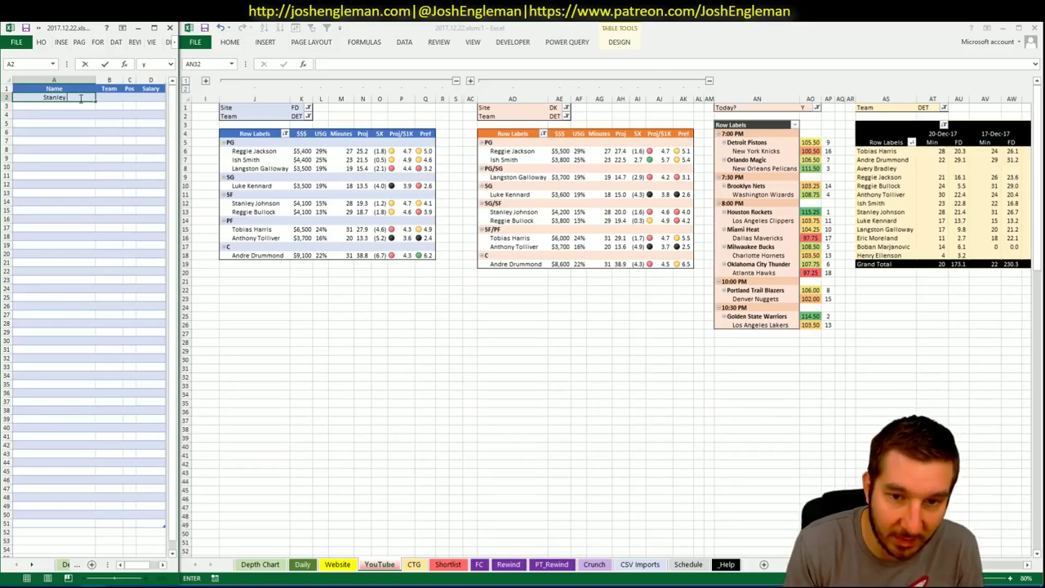
{"action": "type", "text": " Johnson"}
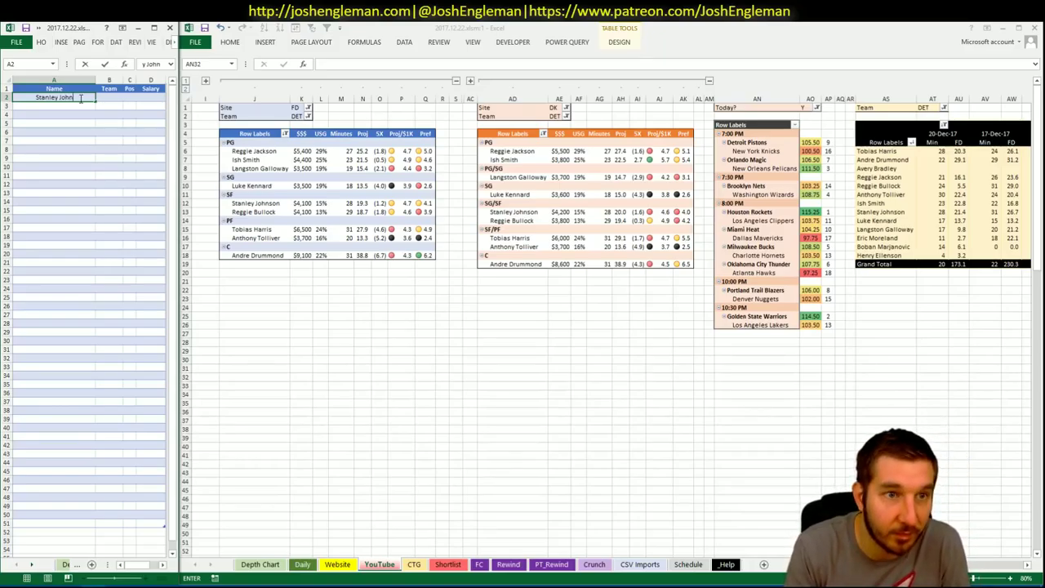
{"action": "key", "text": "Return"}
{"action": "type", "text": "Reggie B"}
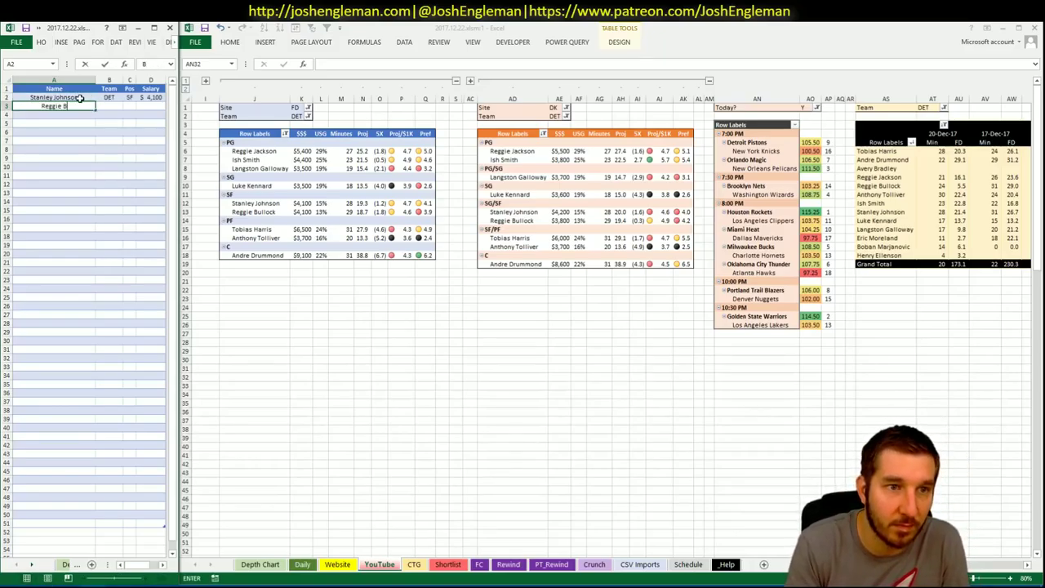
{"action": "type", "text": "ullock"}
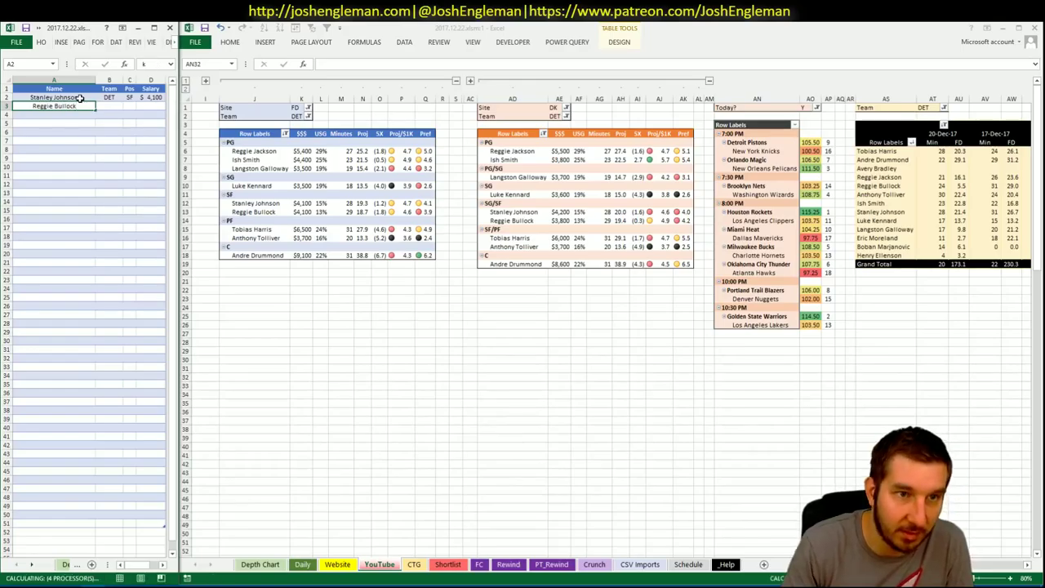
{"action": "key", "text": "Return"}
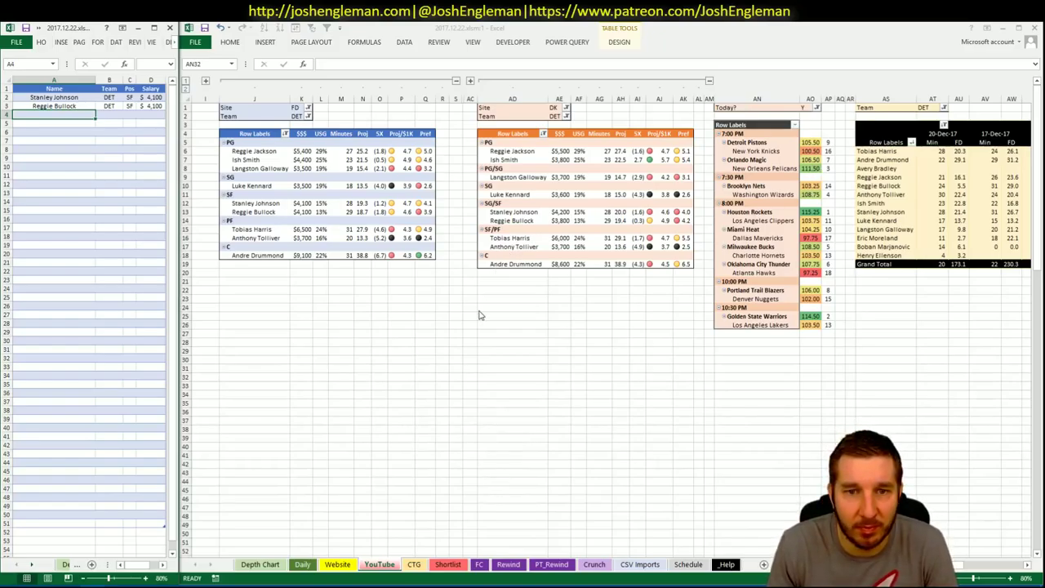
- Examine the Detroit players' minutes and fantasy points in the recent games table on the YouTube sheet
{"action": "left_click", "coordinate": [398, 289]}
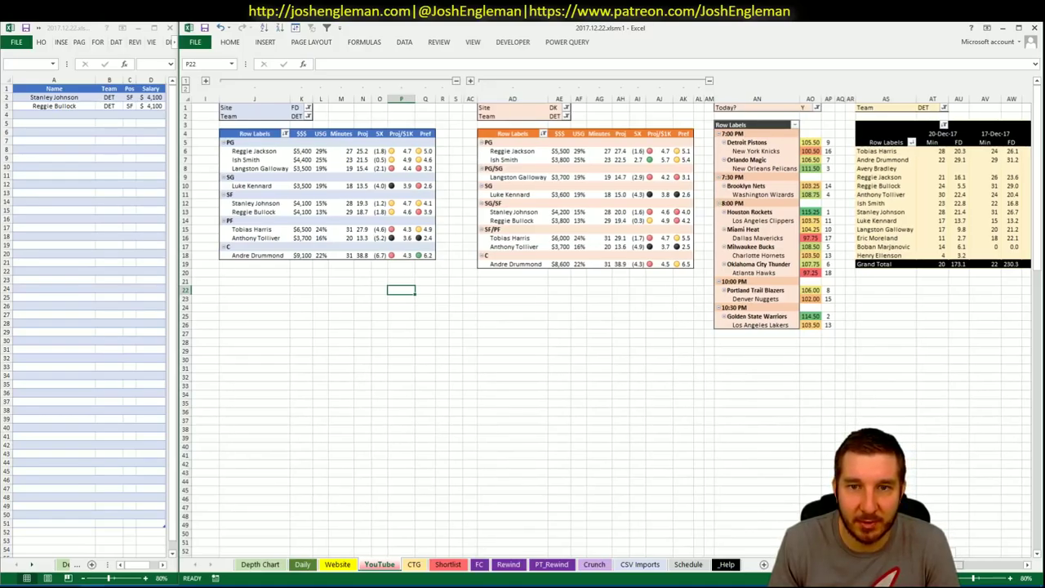
{"action": "scroll", "coordinate": [604, 327], "scroll_direction": "right", "scroll_amount": 3}
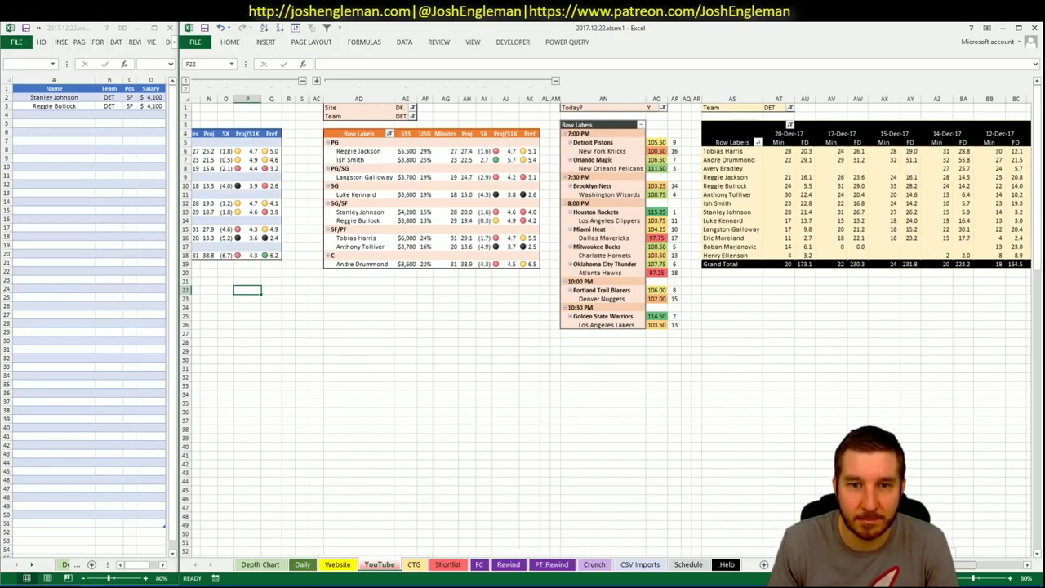
{"action": "scroll", "coordinate": [604, 327], "scroll_direction": "right", "scroll_amount": 3}
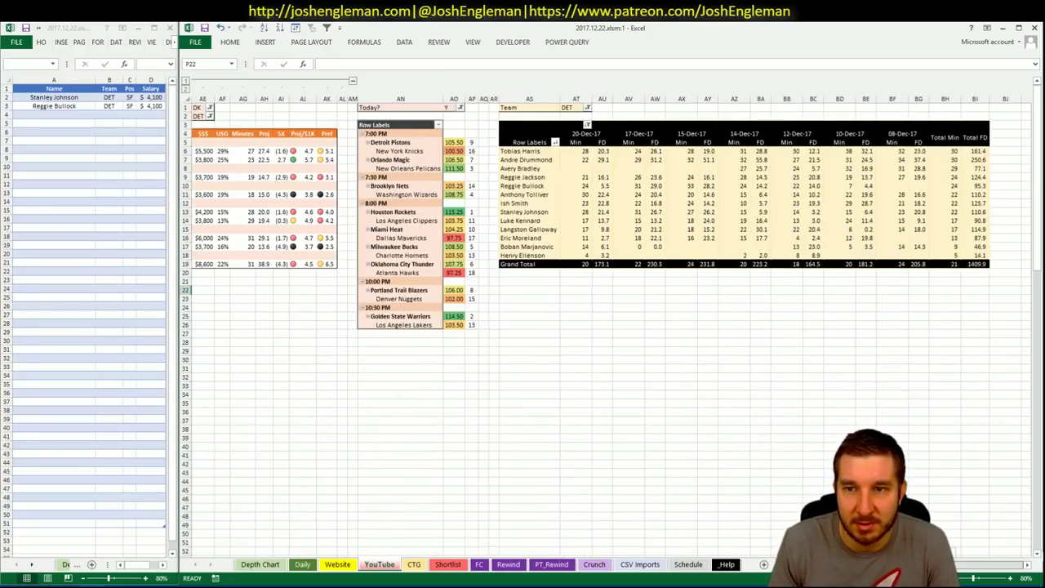
{"action": "scroll", "coordinate": [604, 327], "scroll_direction": "left", "scroll_amount": 6}
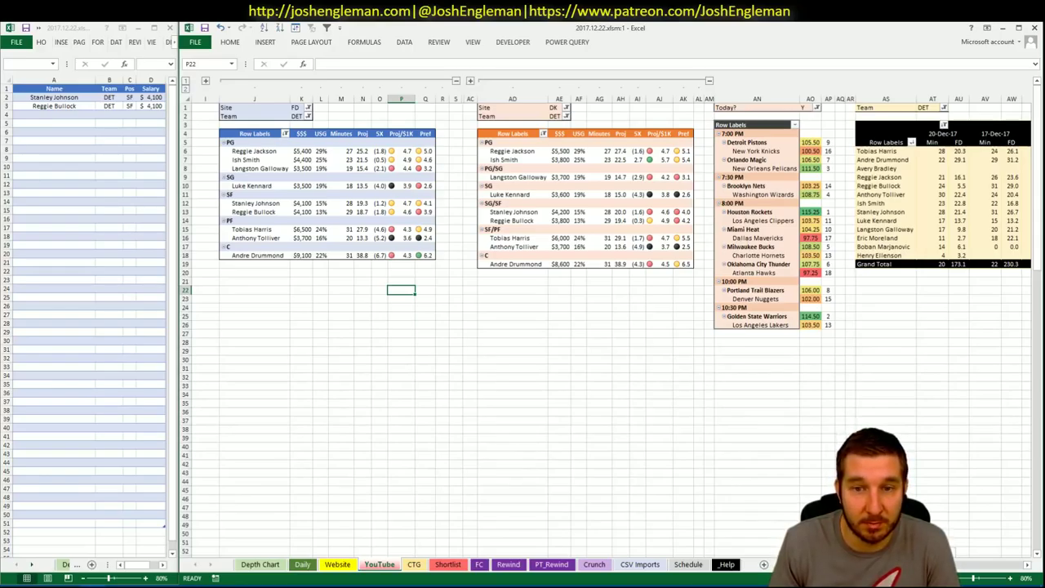
{"action": "scroll", "coordinate": [1038, 547], "scroll_direction": "right", "scroll_amount": 5}
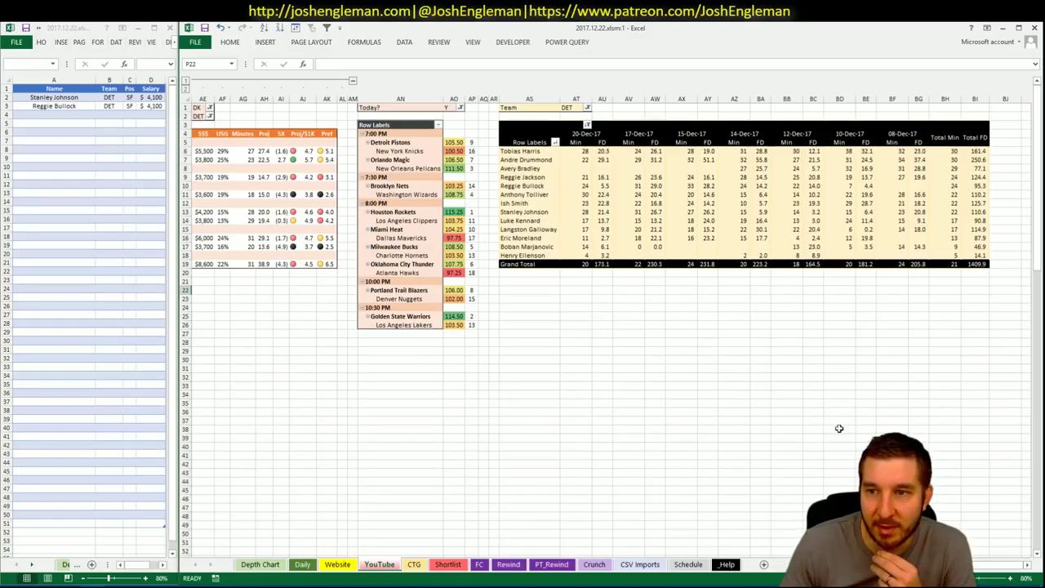
{"action": "left_click_drag", "start_coordinate": [1000, 564], "coordinate": [857, 564]}
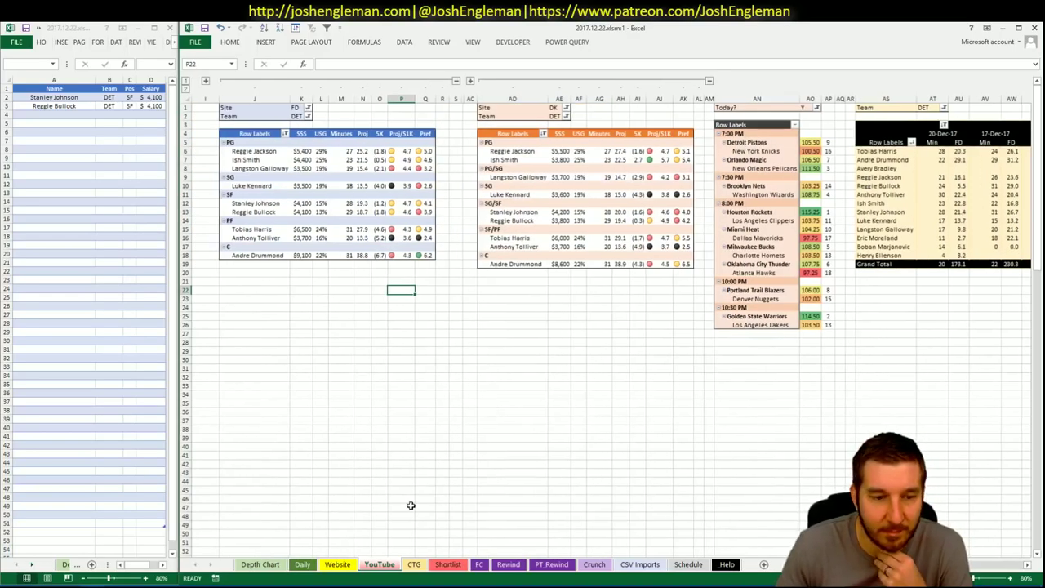
- Switch to RotoQL in the browser, filter the Player Manager to centers (C) and open Andre Drummond's stats
{"action": "left_click", "coordinate": [115, 586]}
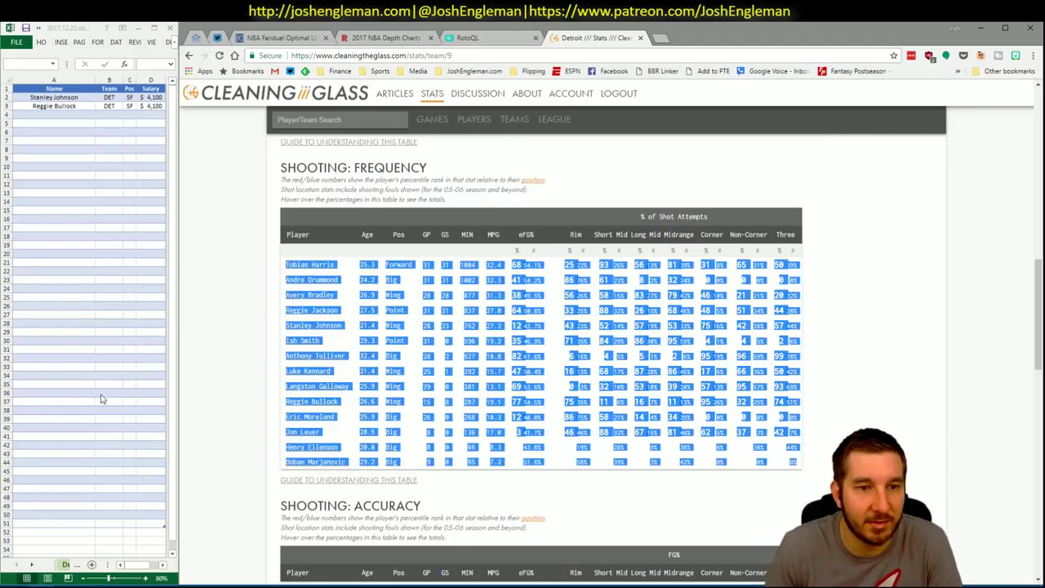
{"action": "left_click", "coordinate": [488, 37]}
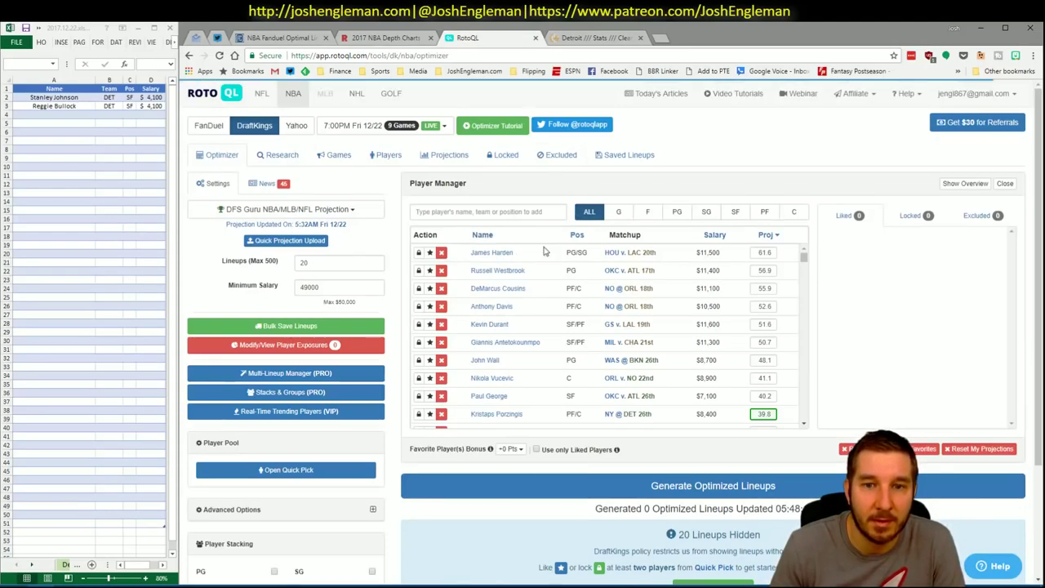
{"action": "left_click", "coordinate": [793, 212]}
{"action": "left_click", "coordinate": [493, 319]}
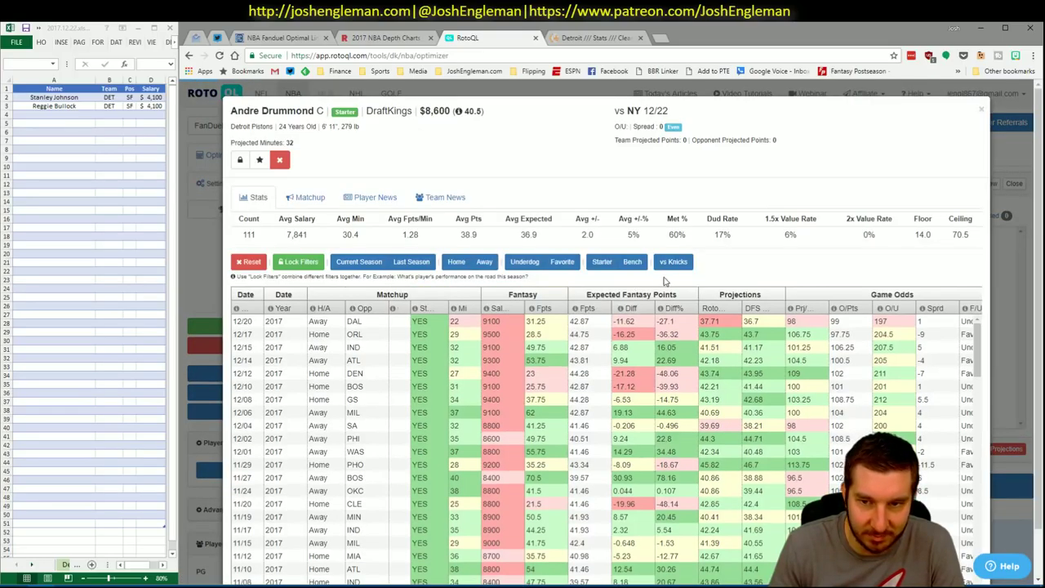
- Filter Andre Drummond's game stats to games against the Knicks and check his latest minutes on the YouTube sheet
{"action": "left_click", "coordinate": [682, 264]}
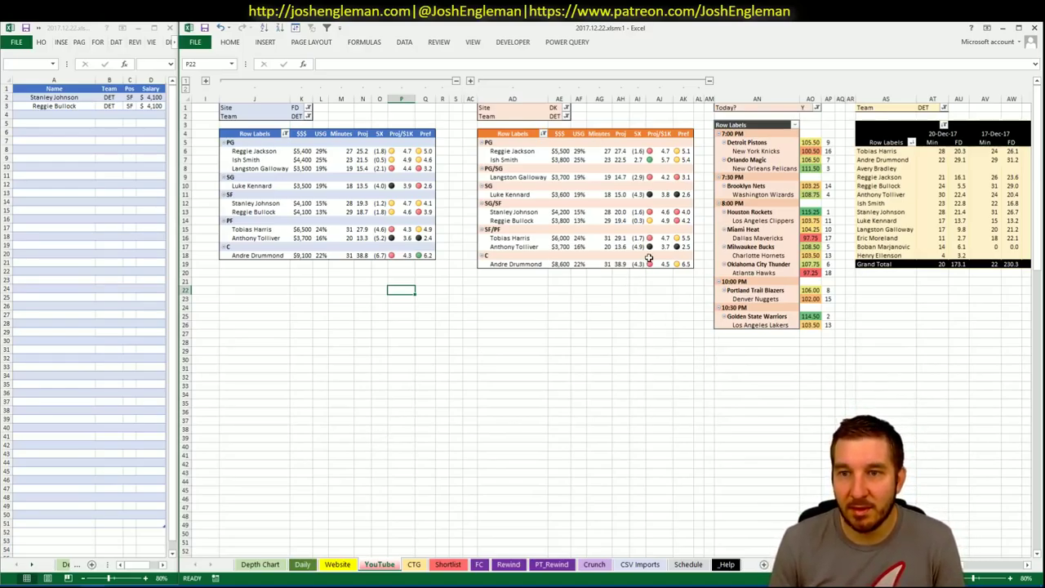
{"action": "left_click", "coordinate": [933, 160]}
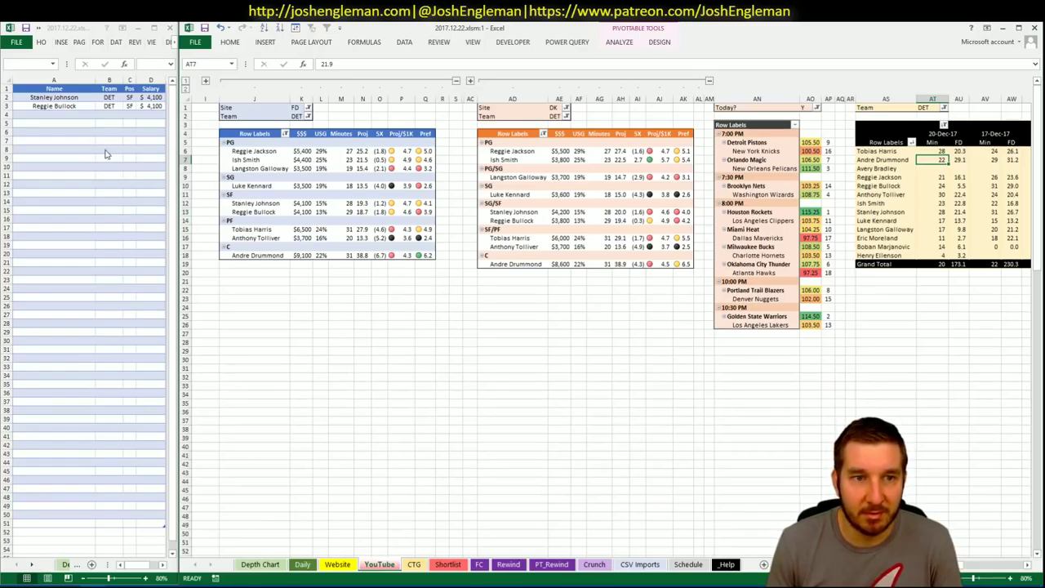
{"action": "left_click_drag", "start_coordinate": [174, 163], "coordinate": [179, 164]}
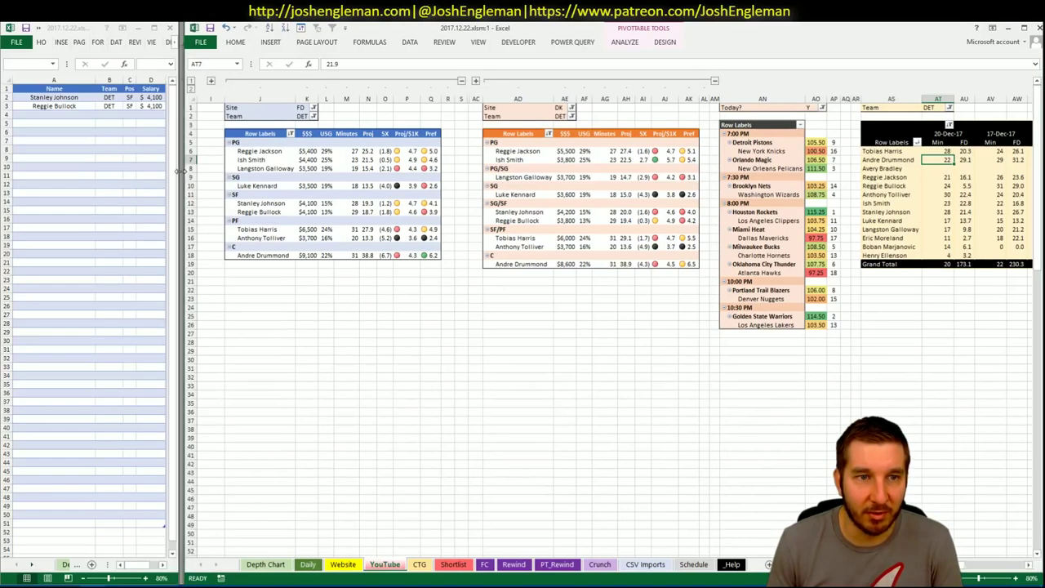
- Switch to Cleaning the Glass in the browser and open the New York Knicks team page
{"action": "left_click", "coordinate": [419, 565]}
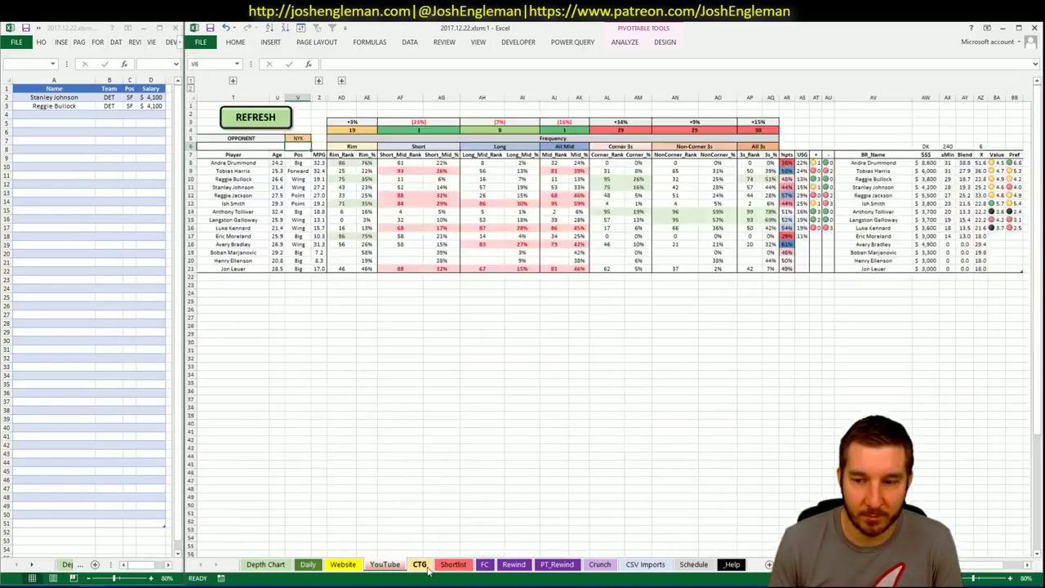
{"action": "left_click", "coordinate": [41, 587]}
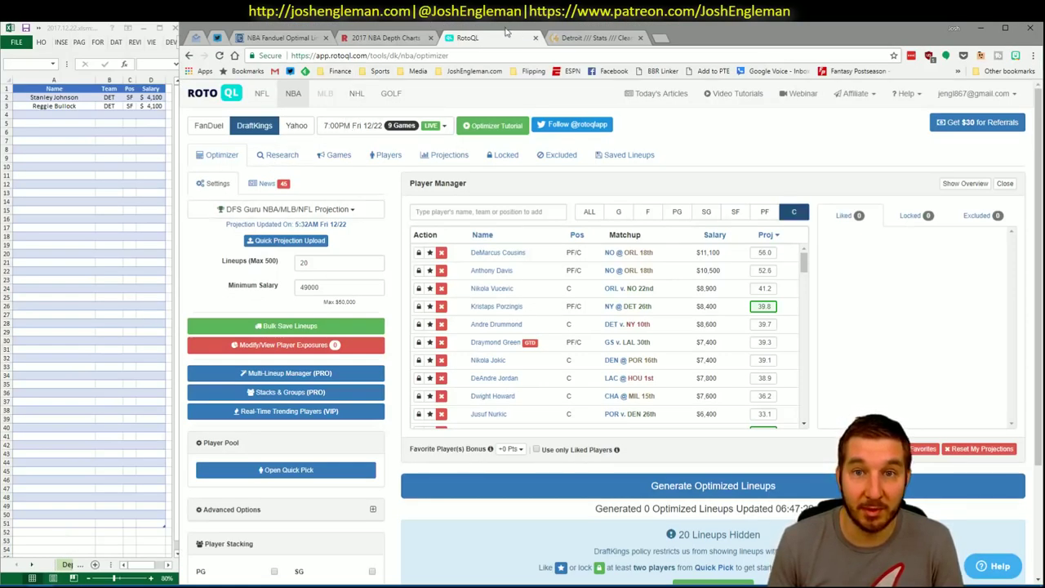
{"action": "left_click", "coordinate": [284, 37]}
{"action": "left_click", "coordinate": [587, 38]}
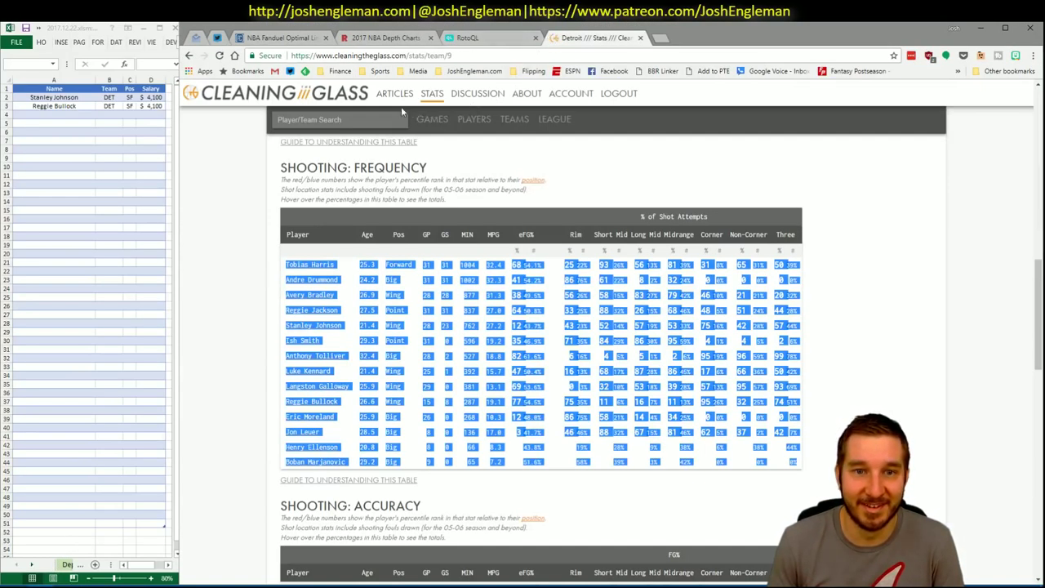
{"action": "type", "text": "New York Knicks"}
{"action": "key", "text": "Down"}
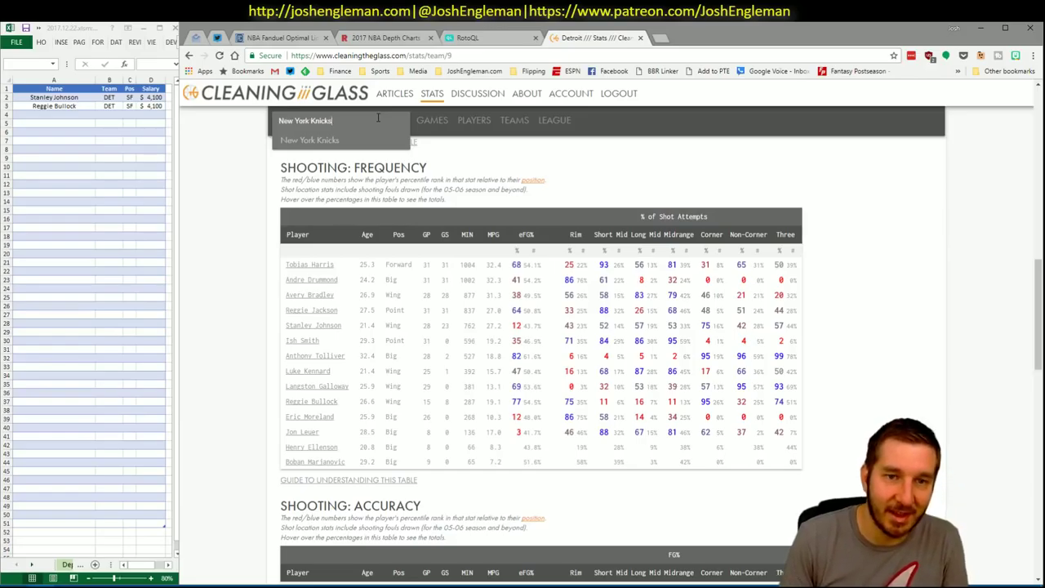
{"action": "key", "text": "Return"}
- Copy the Knicks' Shooting: Frequency table from Cleaning the Glass and refresh the CTG sheet in Excel with it
{"action": "key", "text": "alt+Tab"}
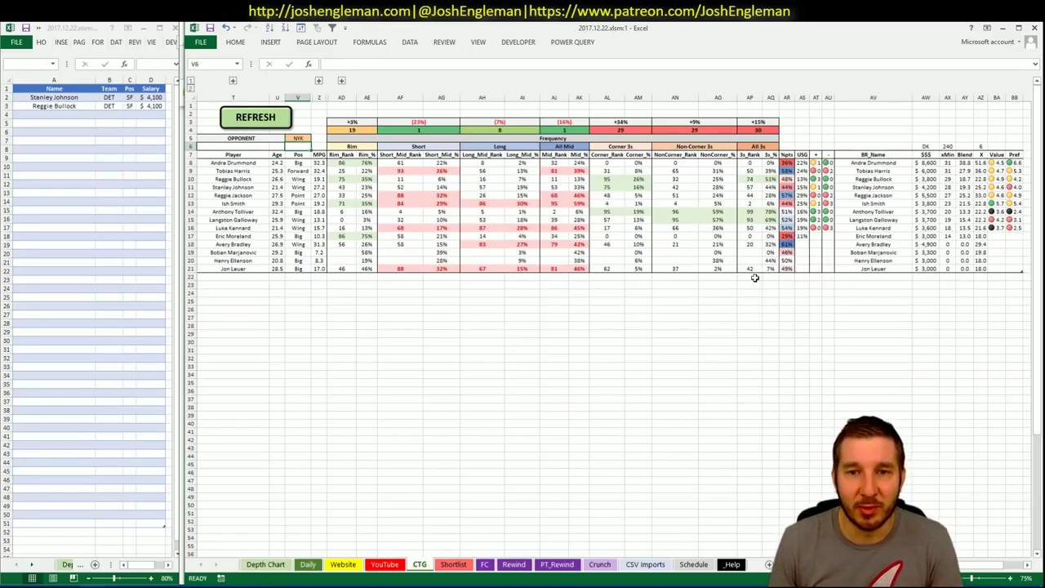
{"action": "mouse_move", "coordinate": [94, 585]}
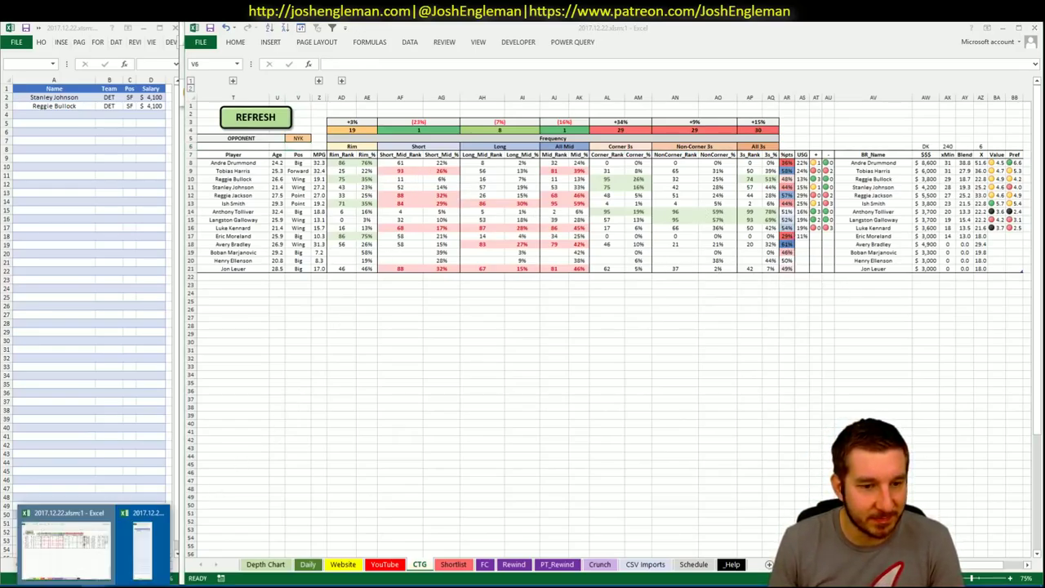
{"action": "left_click", "coordinate": [447, 408]}
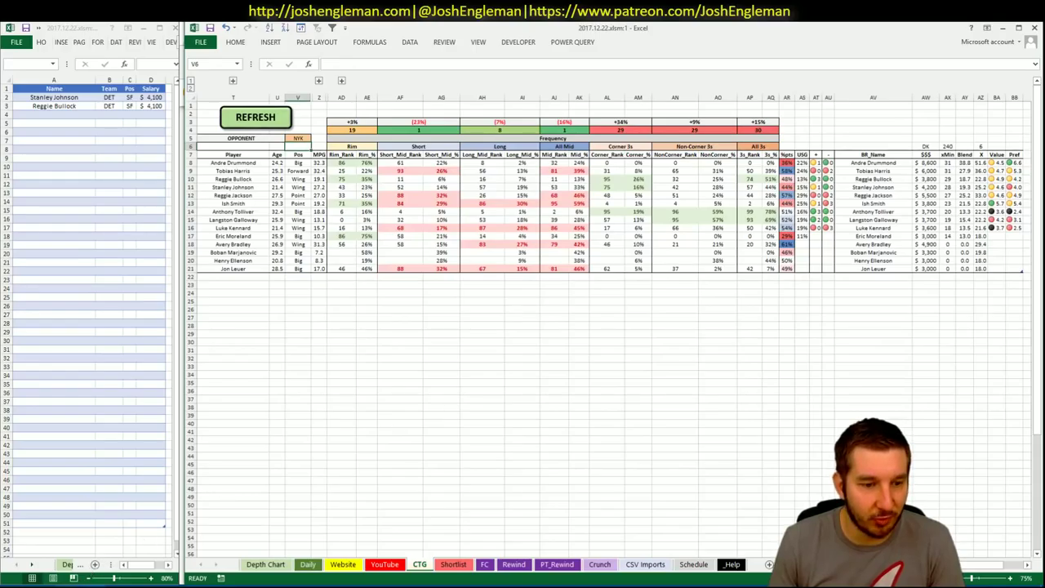
{"action": "left_click", "coordinate": [68, 586]}
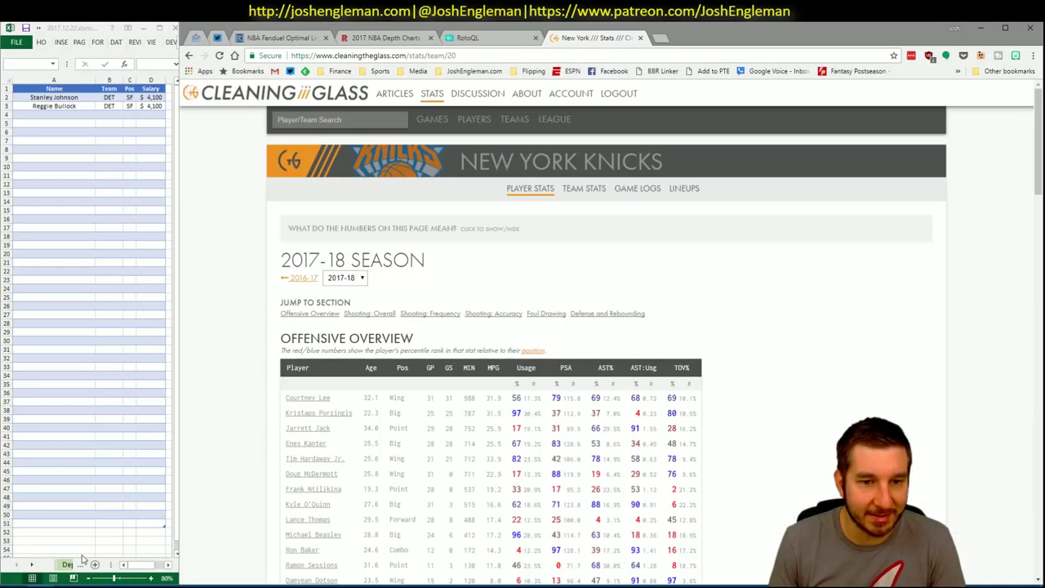
{"action": "left_click", "coordinate": [440, 314]}
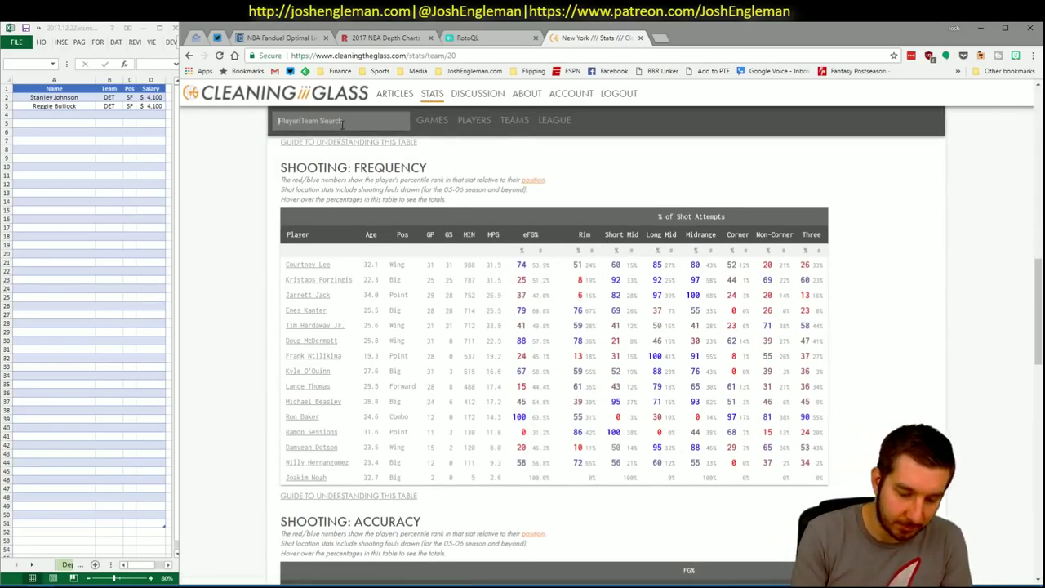
{"action": "left_click_drag", "start_coordinate": [826, 481], "coordinate": [284, 268]}
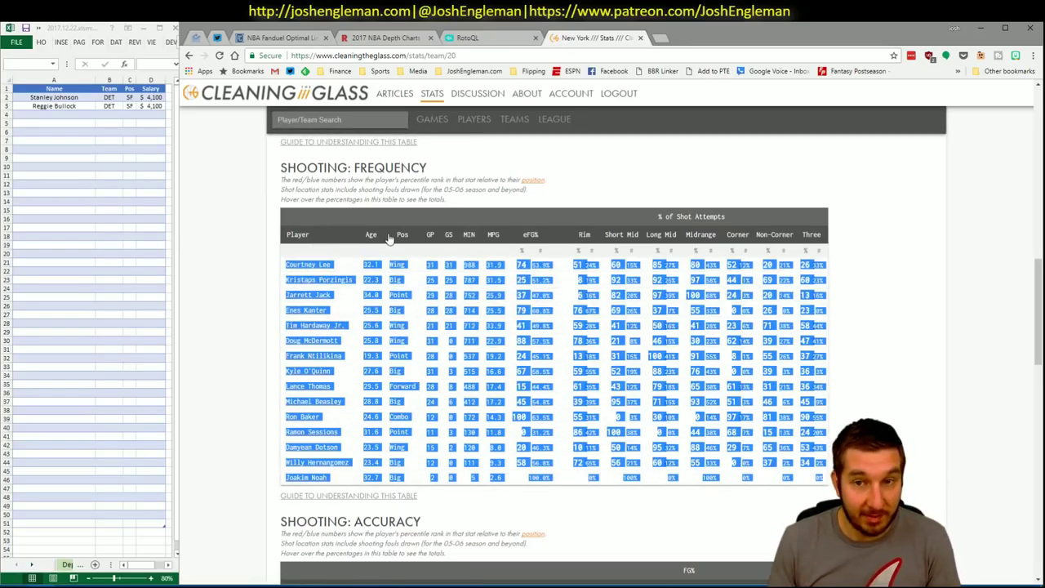
{"action": "key", "text": "alt+Tab"}
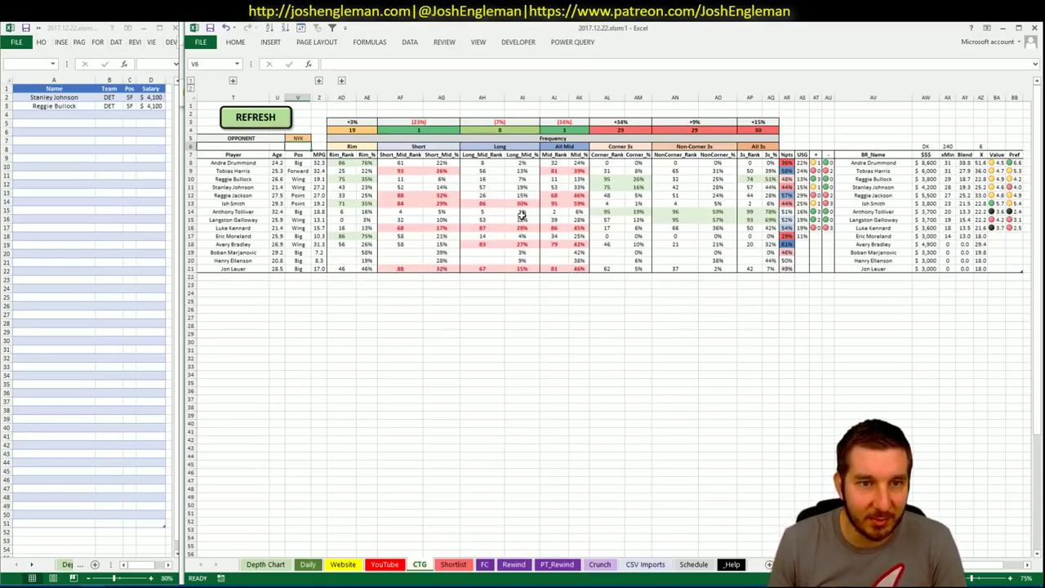
{"action": "left_click", "coordinate": [294, 137]}
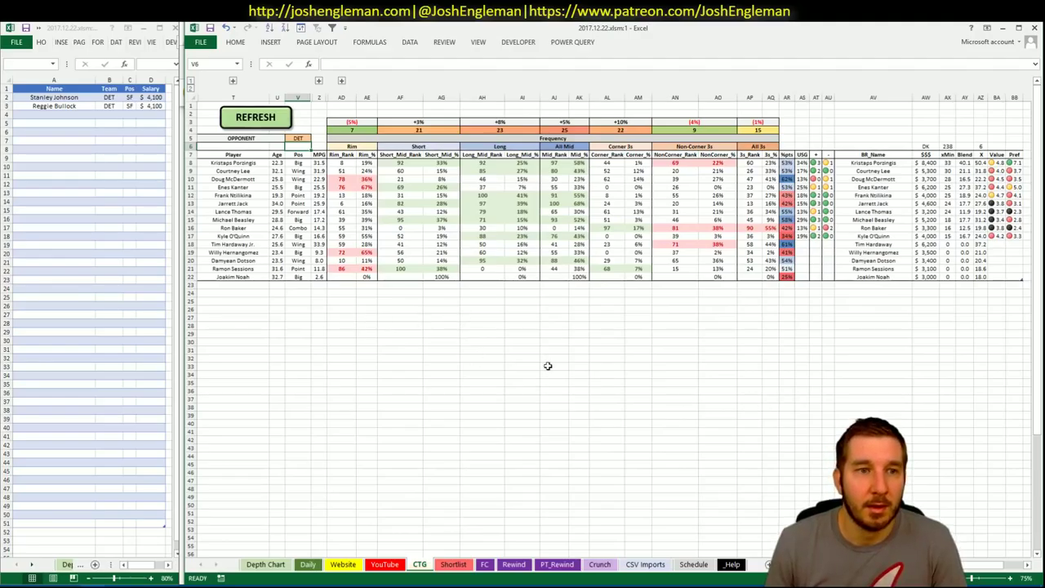
- Set the Team filter of both the FD and DK projection tables on the YouTube sheet to NYK
{"action": "left_click", "coordinate": [395, 565]}
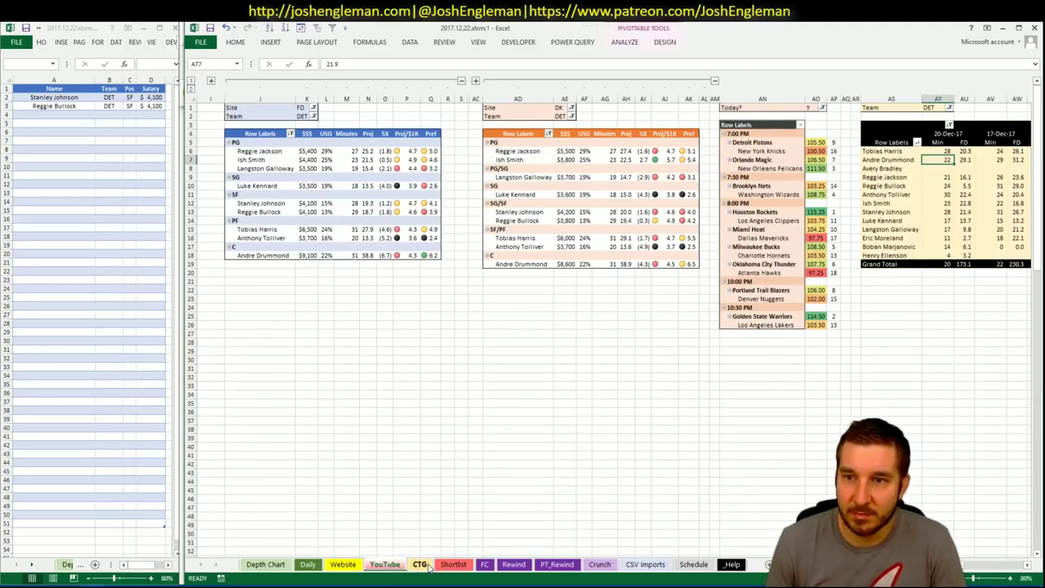
{"action": "left_click", "coordinate": [419, 565]}
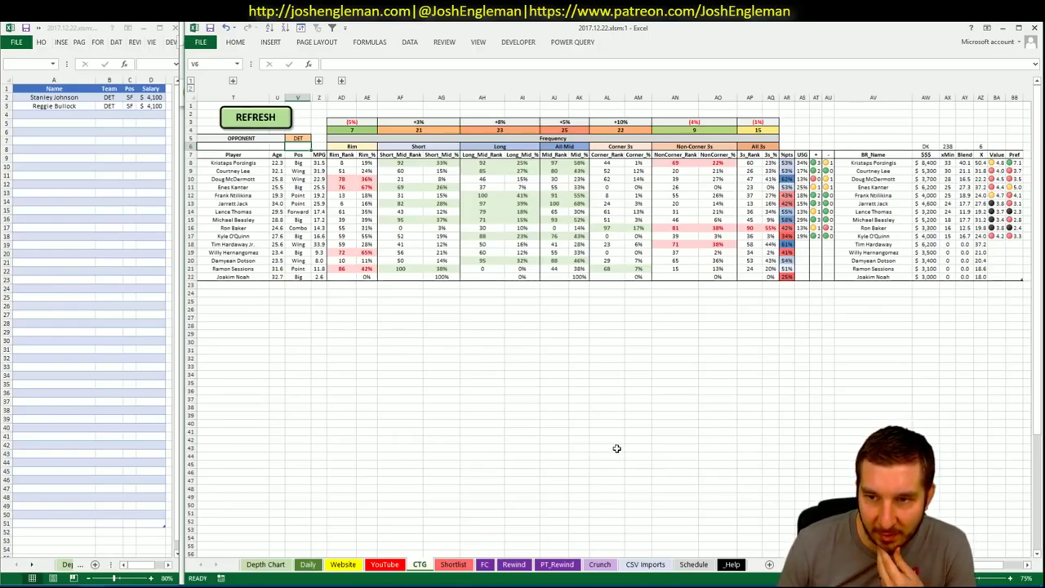
{"action": "left_click", "coordinate": [384, 564]}
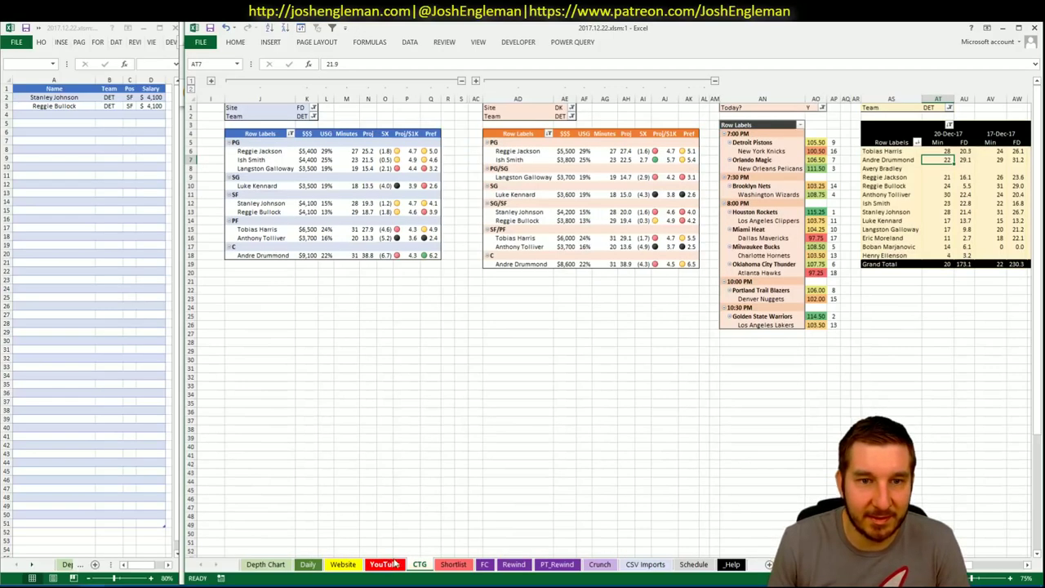
{"action": "left_click", "coordinate": [304, 116]}
{"action": "type", "text": "NYK"}
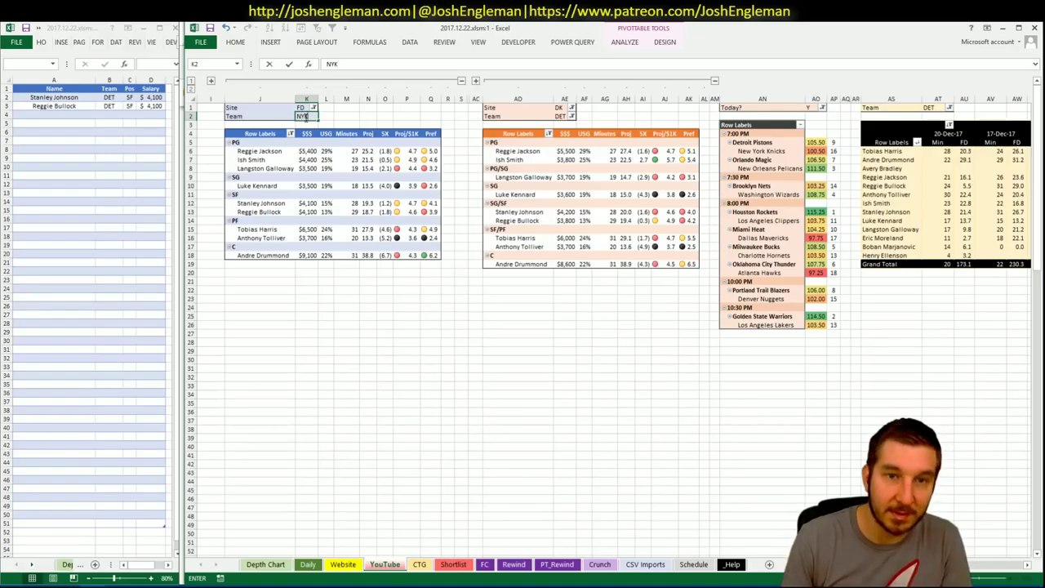
{"action": "key", "text": "Return"}
{"action": "key", "text": "Tab"}
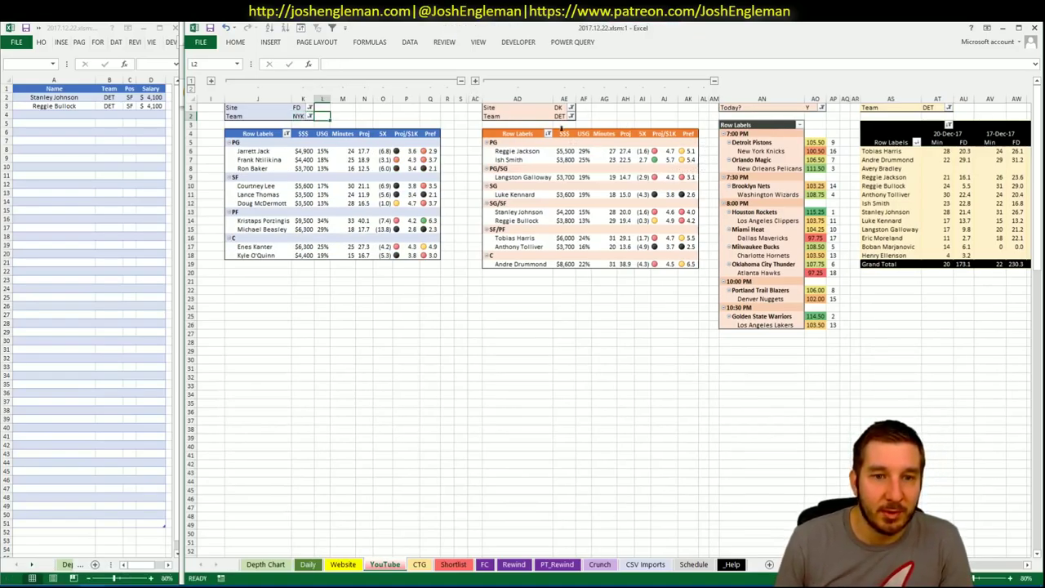
{"action": "left_click", "coordinate": [560, 117]}
{"action": "type", "text": "NYK"}
{"action": "key", "text": "Return"}
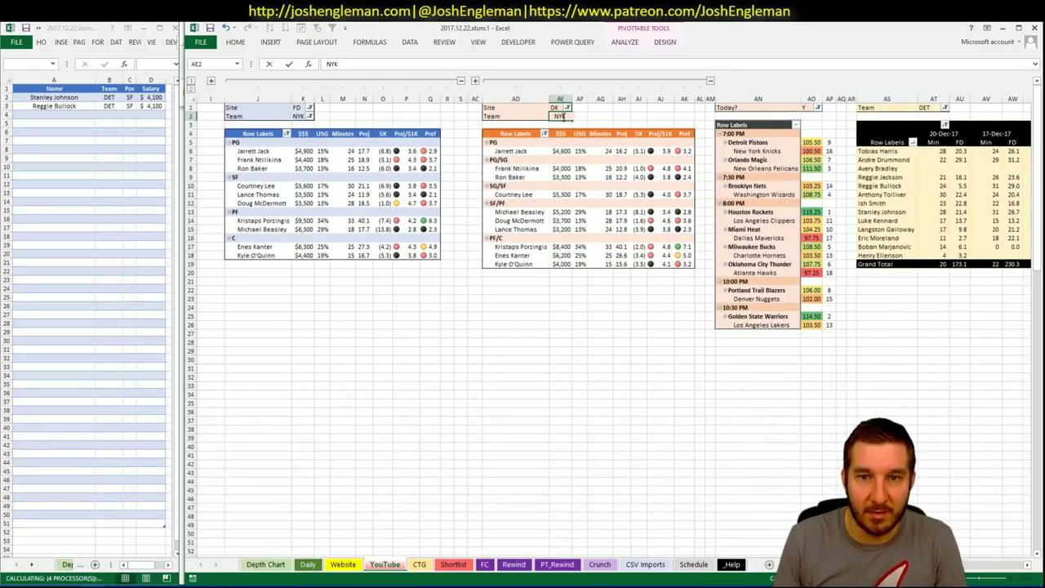
- Set the Team filter of the recent games table to NYK and review the Knicks' minutes and fantasy points
{"action": "left_click", "coordinate": [931, 107]}
{"action": "type", "text": "NYK"}
{"action": "key", "text": "Return"}
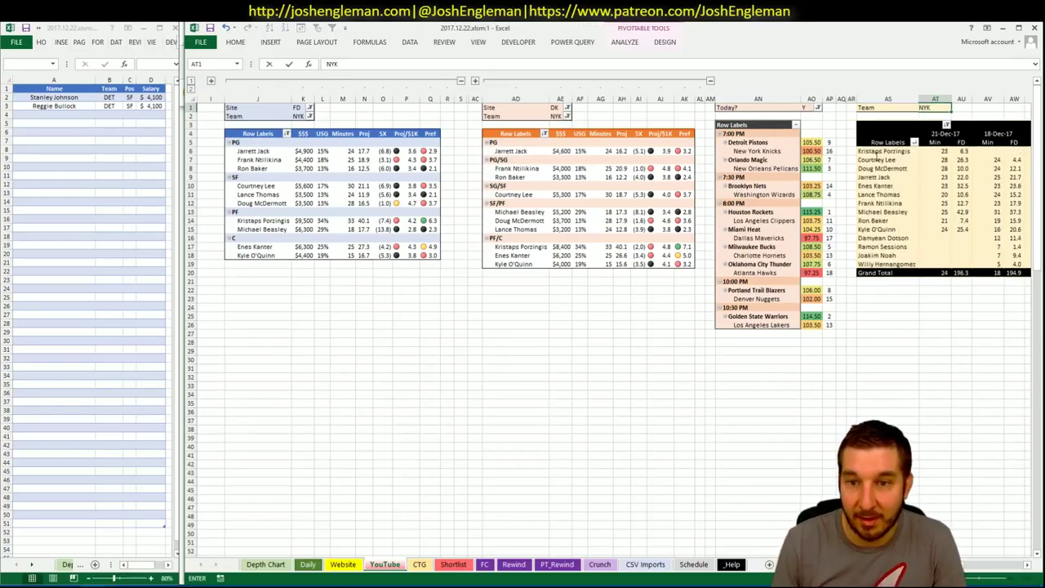
{"action": "key", "text": "Return"}
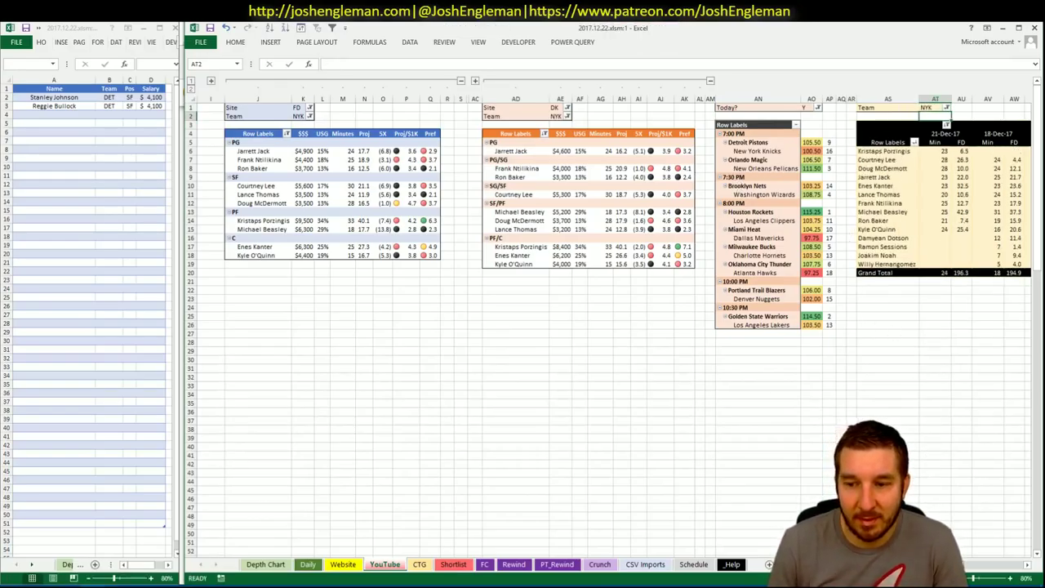
{"action": "scroll", "coordinate": [612, 326], "scroll_direction": "right", "scroll_amount": 4}
{"action": "scroll", "coordinate": [1000, 564], "scroll_direction": "right", "scroll_amount": 2}
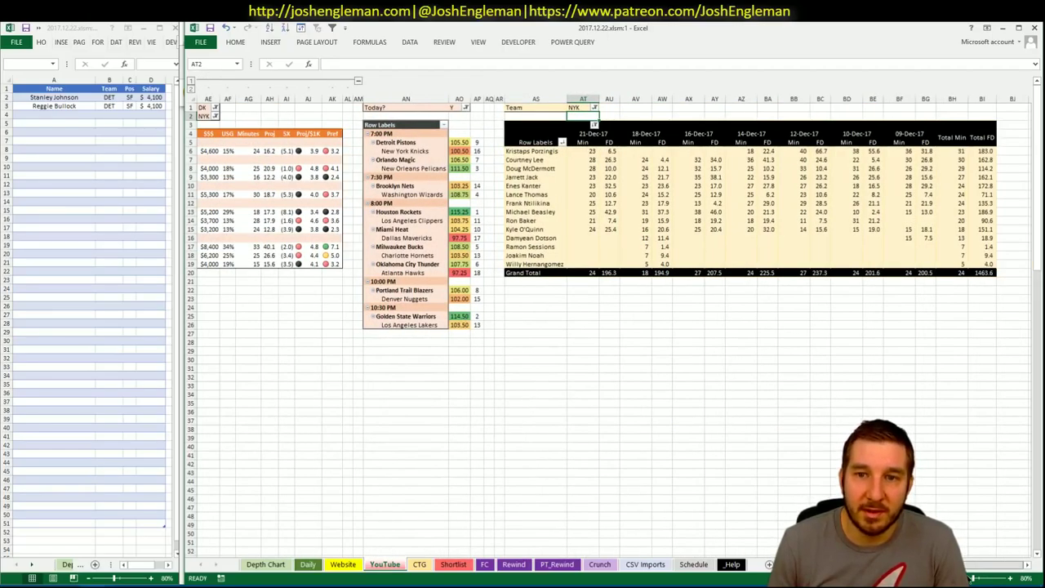
{"action": "scroll", "coordinate": [612, 326], "scroll_direction": "left", "scroll_amount": 10}
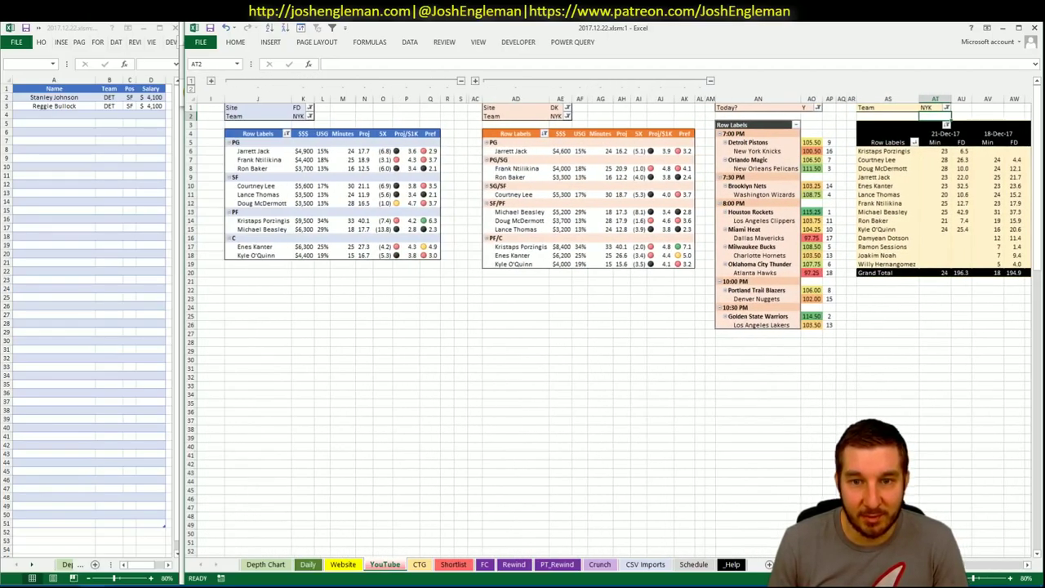
- Add Kristaps Porzingis to the next empty row of the Name column in the player list
{"action": "left_click", "coordinate": [74, 114]}
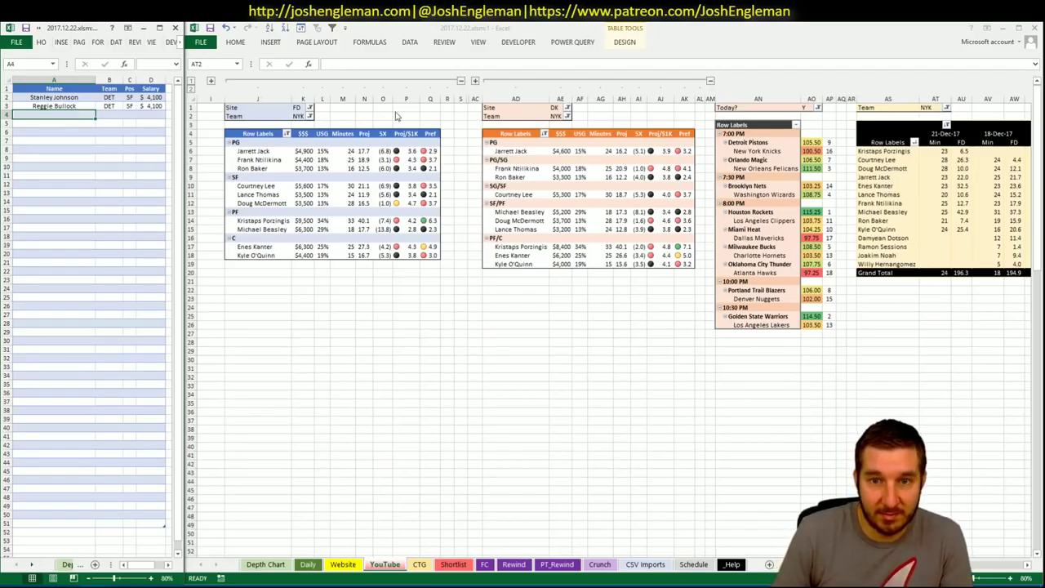
{"action": "type", "text": "Krist"}
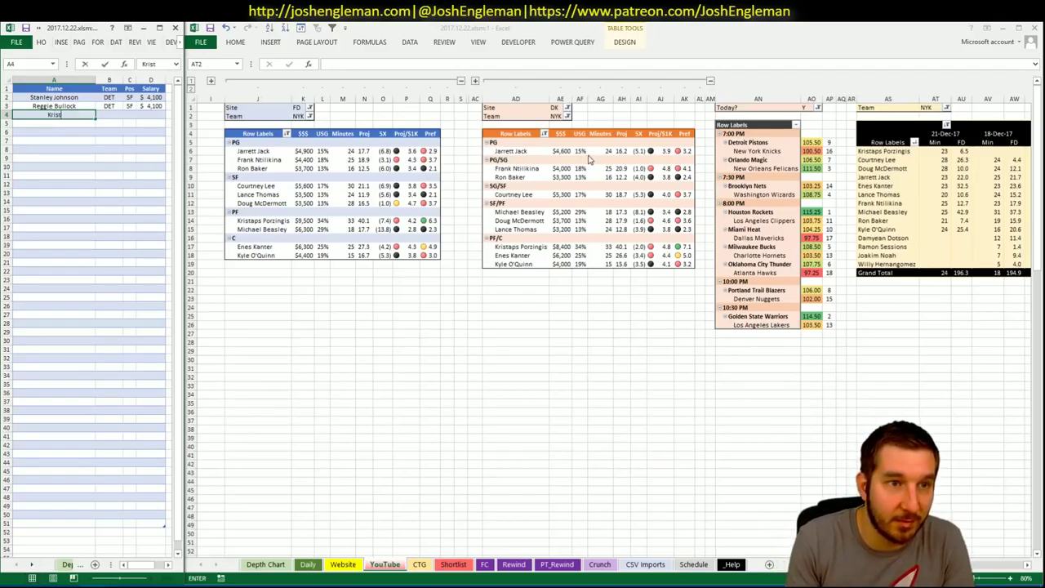
{"action": "type", "text": "aps P"}
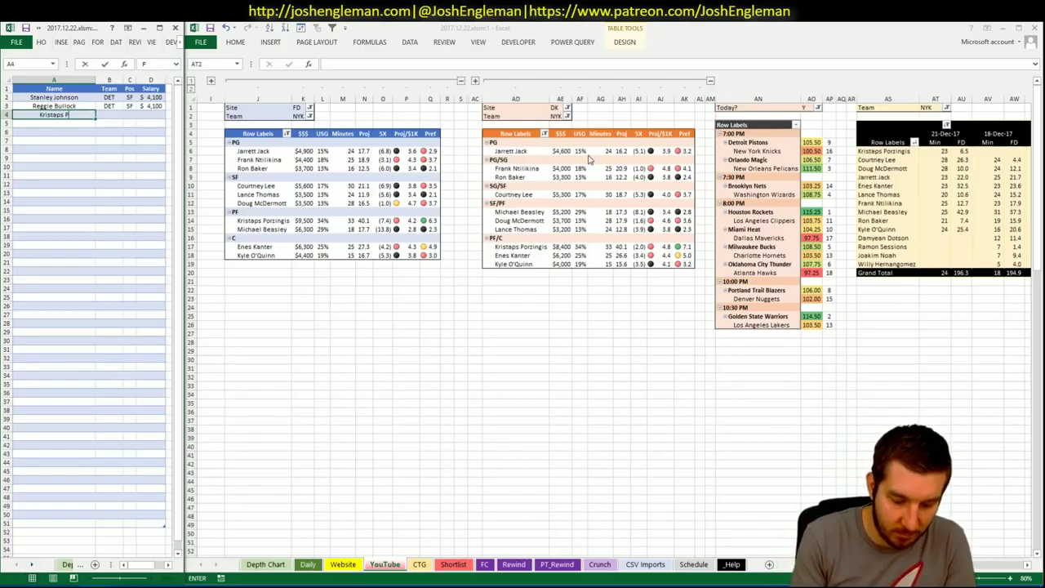
{"action": "type", "text": "orzingisis"}
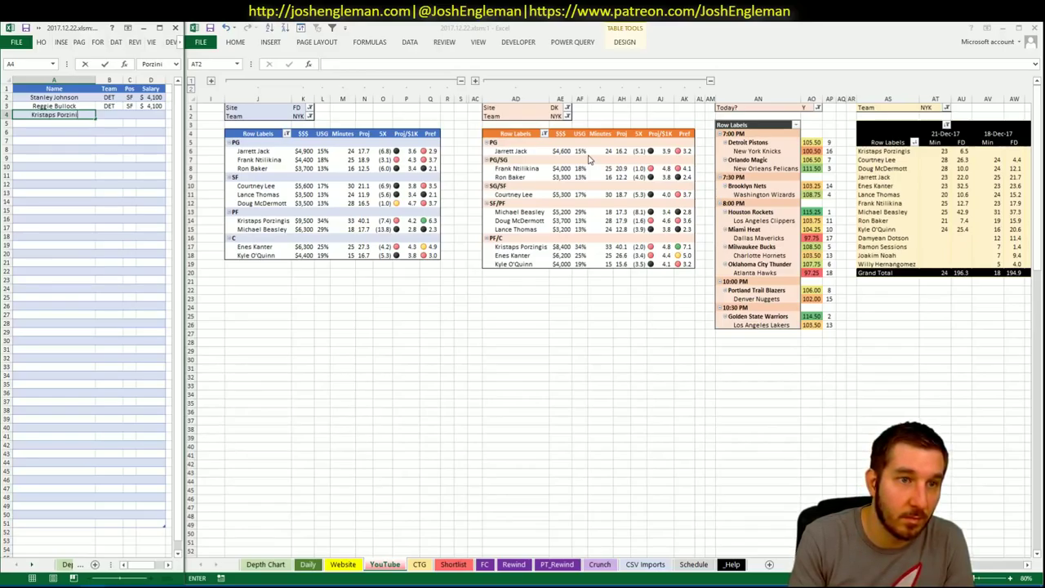
{"action": "key", "text": "Return"}
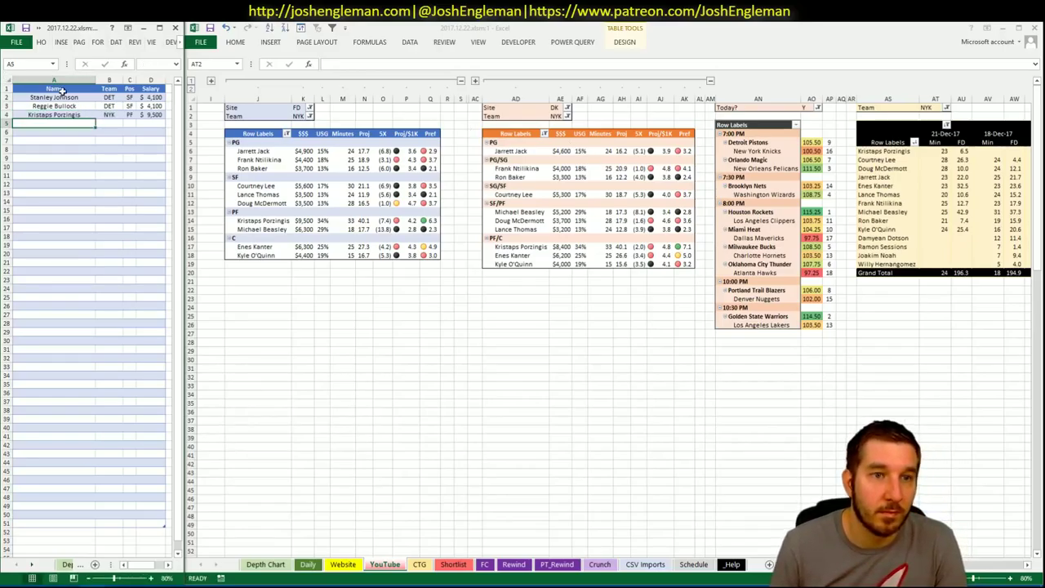
- Widen the player list window and add a Note column after Salary
{"action": "right_click", "coordinate": [111, 81]}
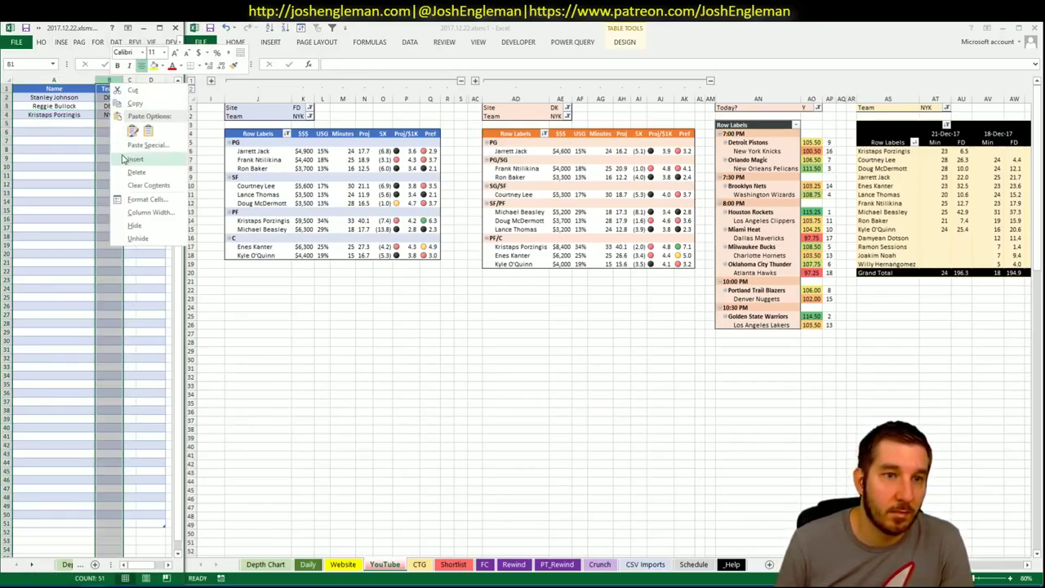
{"action": "key", "text": "Escape"}
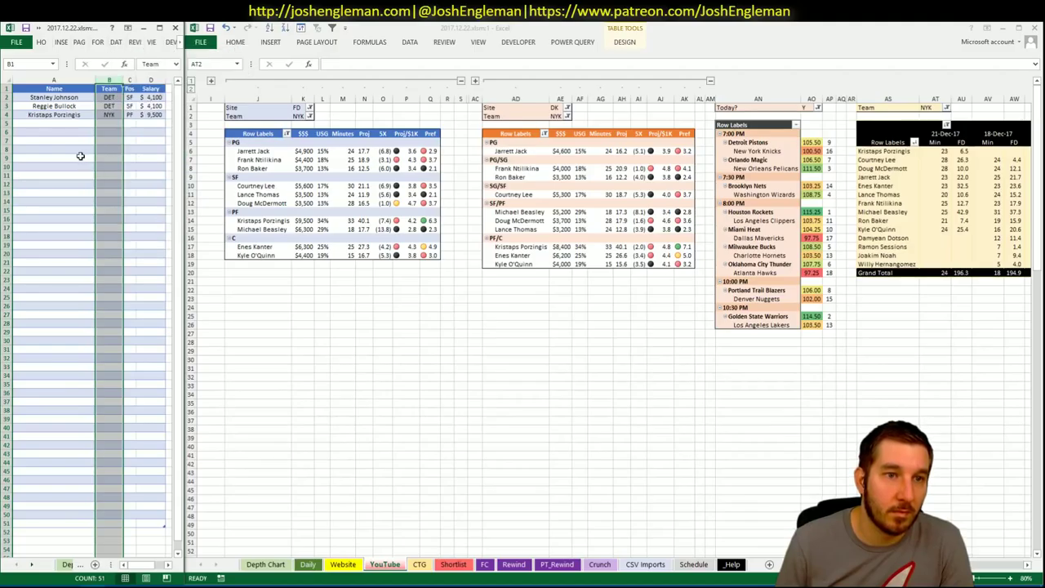
{"action": "left_click_drag", "start_coordinate": [186, 115], "coordinate": [210, 115]}
{"action": "left_click", "coordinate": [176, 88]}
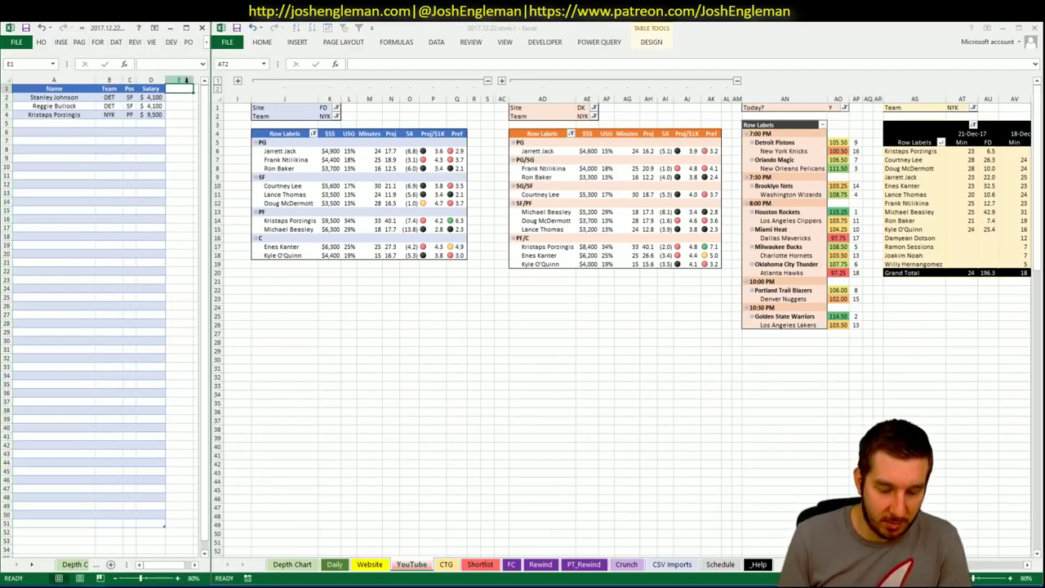
{"action": "type", "text": "Note"}
{"action": "key", "text": "Return"}
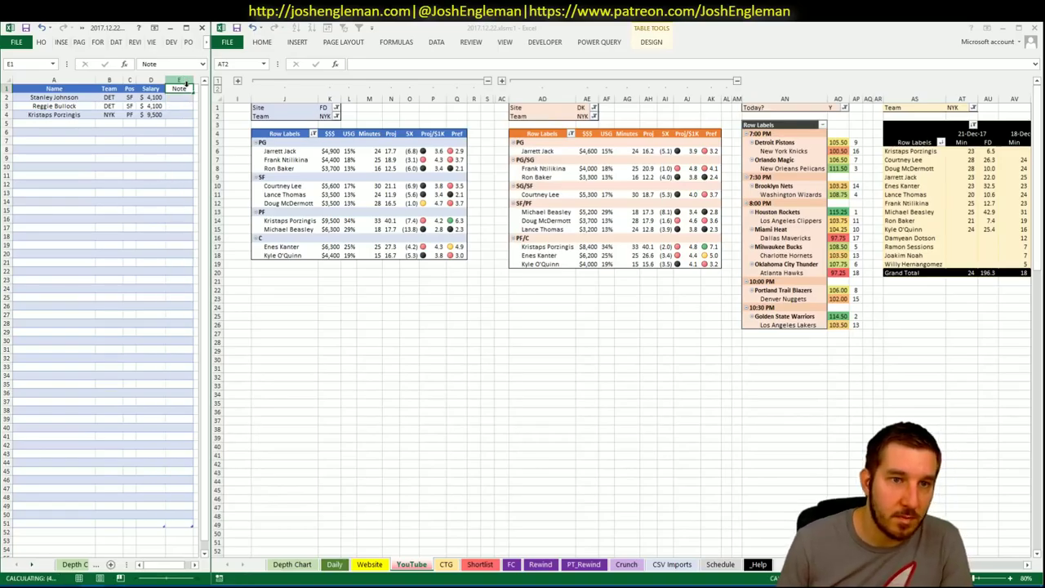
- Enter DK-Only in the Note column for Kristaps Porzingis in the player list
{"action": "left_click", "coordinate": [177, 123]}
{"action": "left_click", "coordinate": [178, 112]}
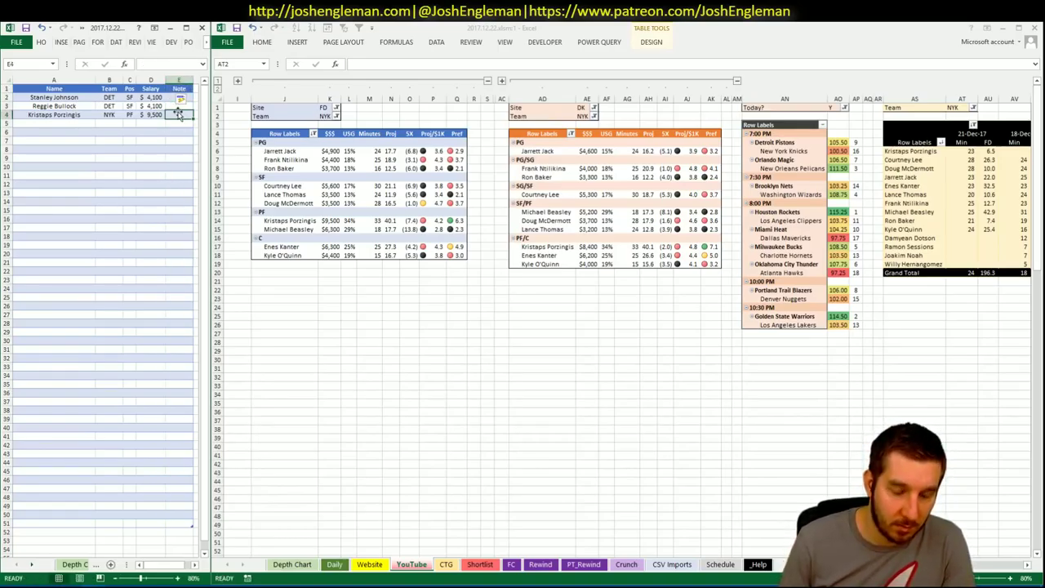
{"action": "type", "text": "DK"}
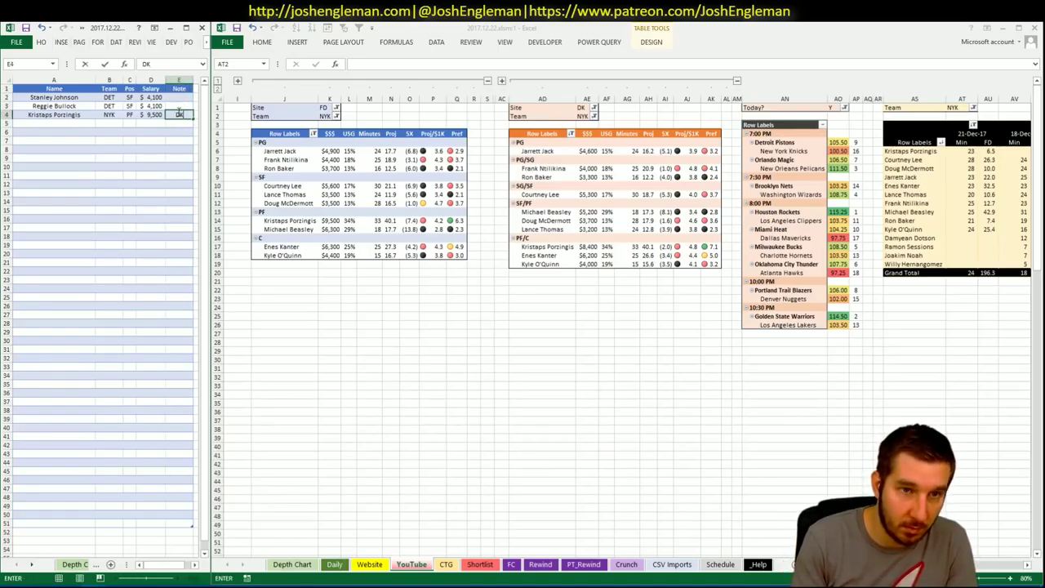
{"action": "type", "text": "-Only"}
{"action": "key", "text": "Return"}
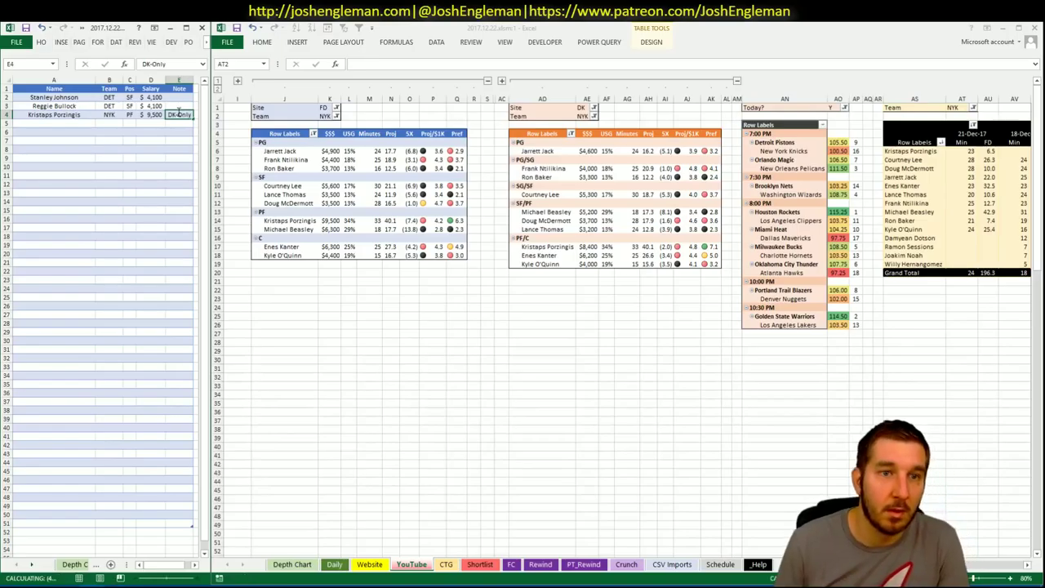
{"action": "left_click_drag", "start_coordinate": [193, 79], "coordinate": [206, 90]}
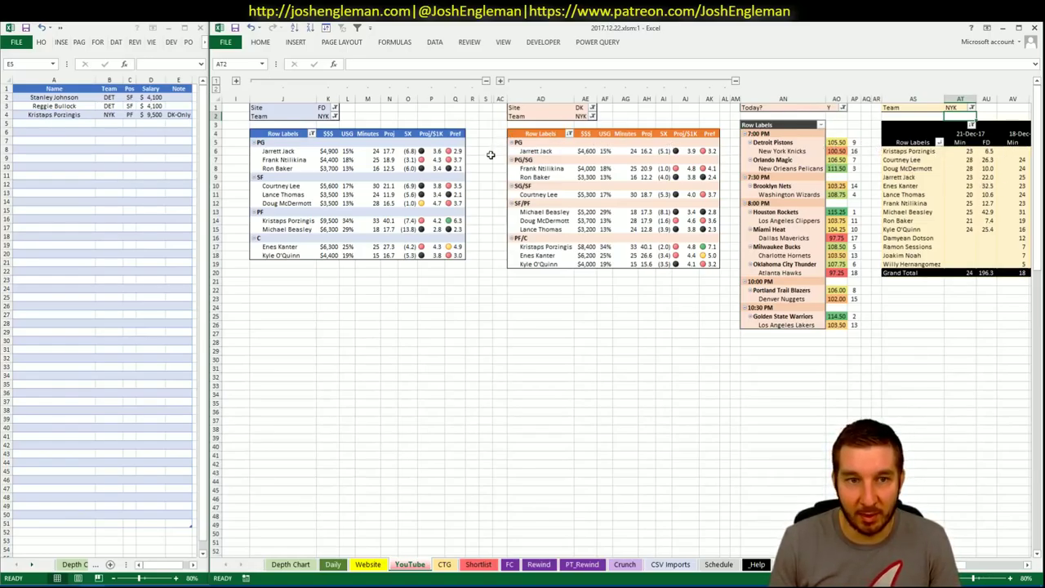
{"action": "left_click", "coordinate": [178, 115]}
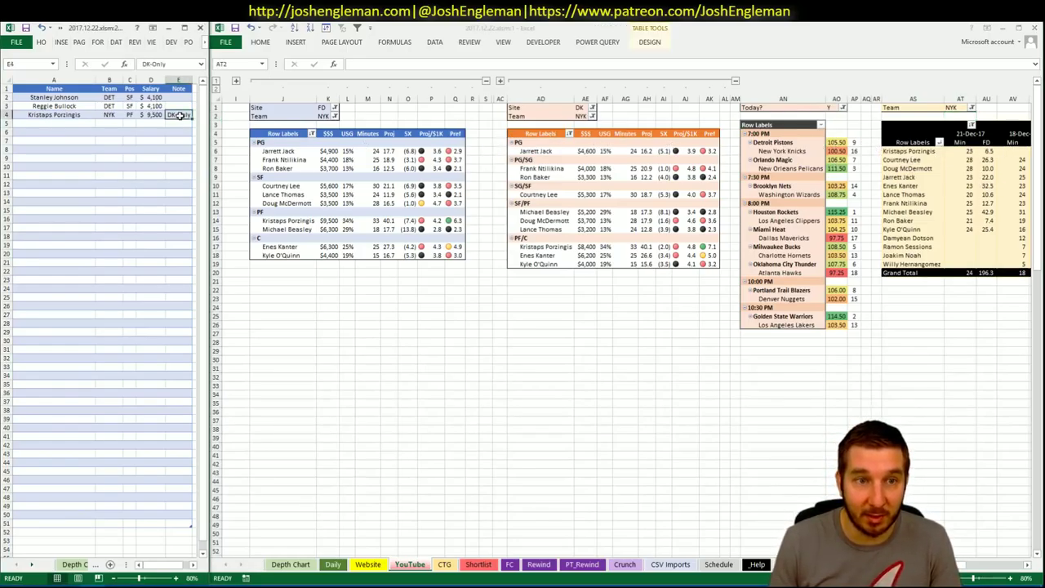
- Review the Knicks' shot frequency against Detroit on the CTG sheet, ending on the YouTube sheet
{"action": "left_click", "coordinate": [287, 284]}
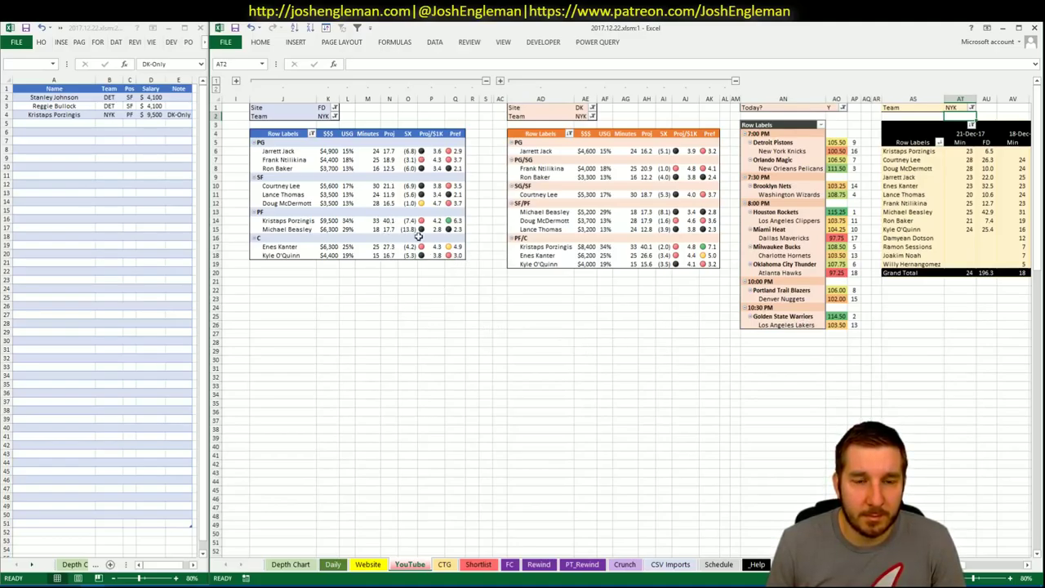
{"action": "left_click", "coordinate": [442, 565]}
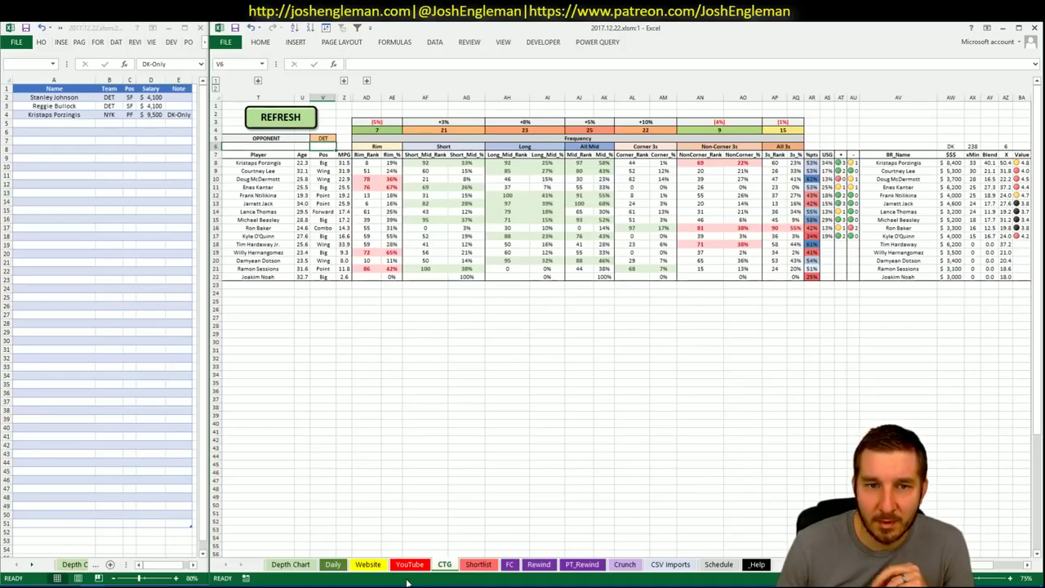
{"action": "left_click", "coordinate": [403, 569]}
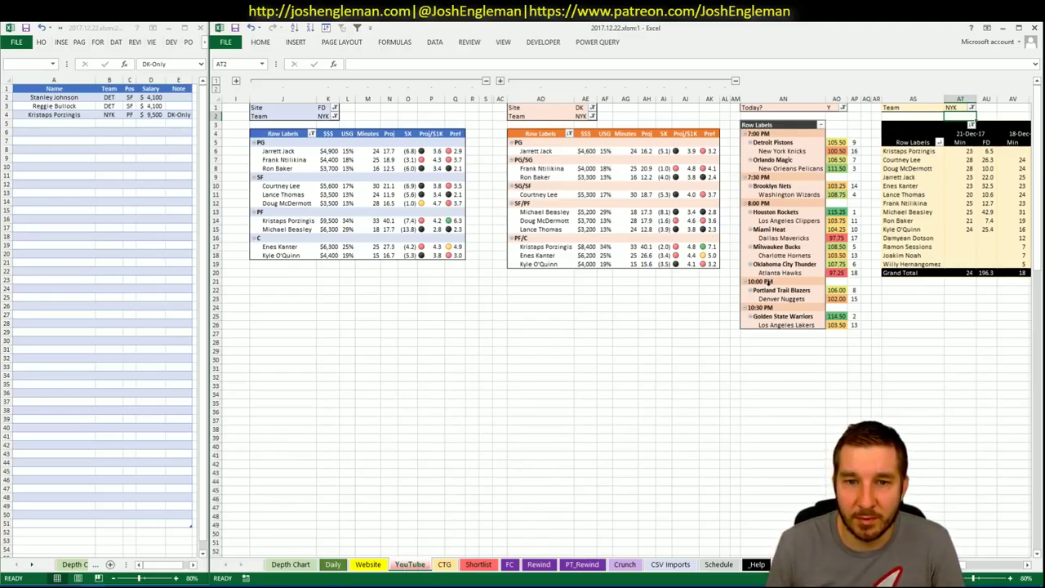
- Set the Team filter of the FD, DK and recent games tables on the YouTube sheet to ORL
{"action": "left_click", "coordinate": [325, 116]}
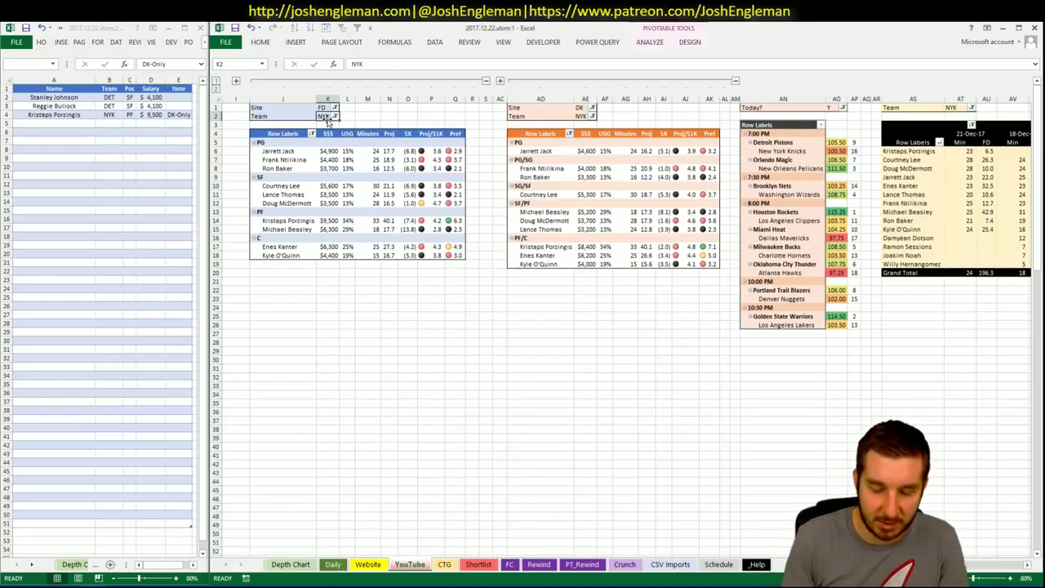
{"action": "type", "text": "orl"}
{"action": "key", "text": "Tab"}
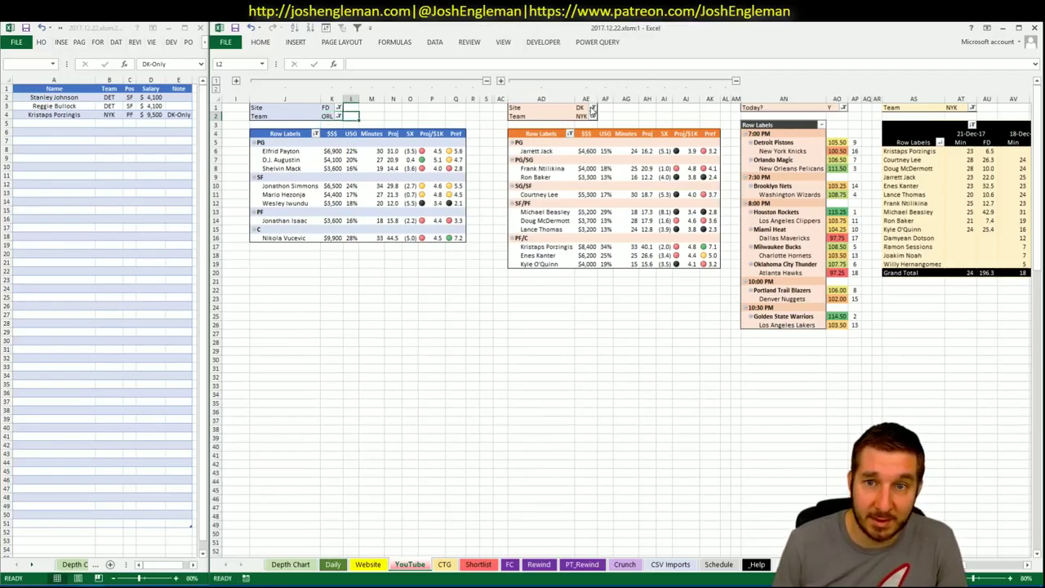
{"action": "left_click", "coordinate": [582, 116]}
{"action": "type", "text": "ORL"}
{"action": "key", "text": "Return"}
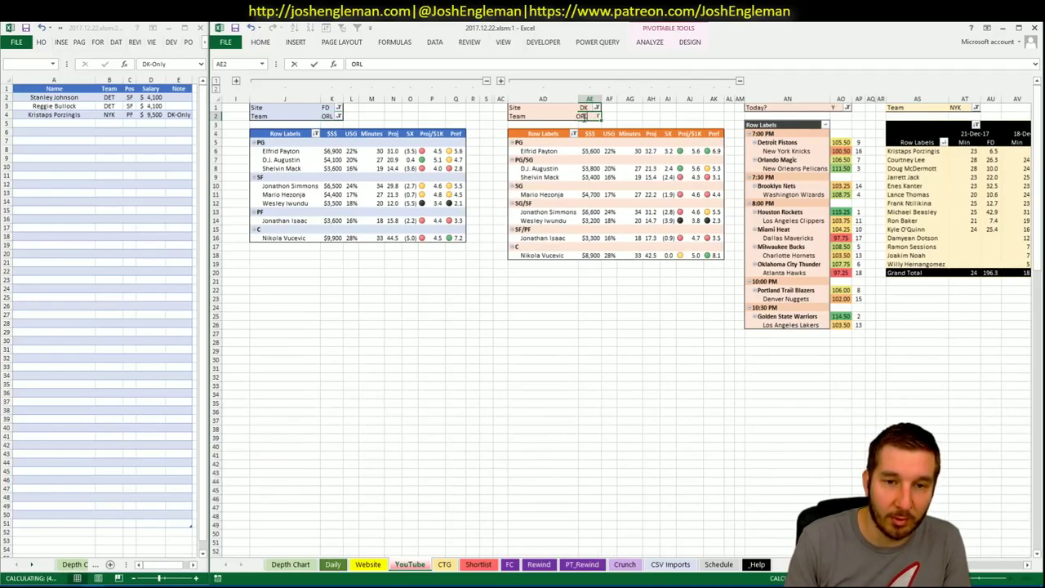
{"action": "left_click", "coordinate": [955, 107]}
{"action": "type", "text": "ORL"}
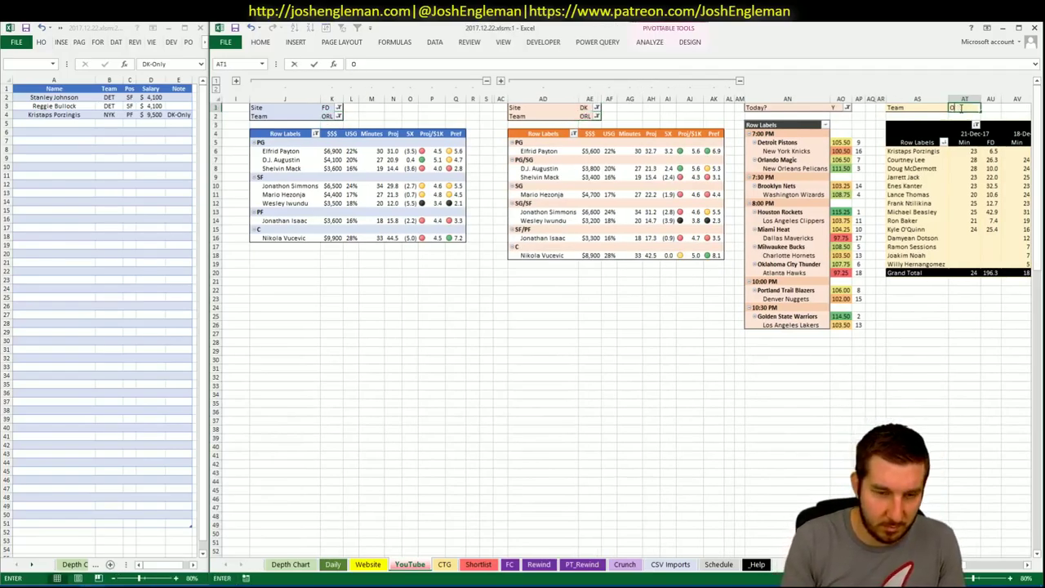
{"action": "key", "text": "Return"}
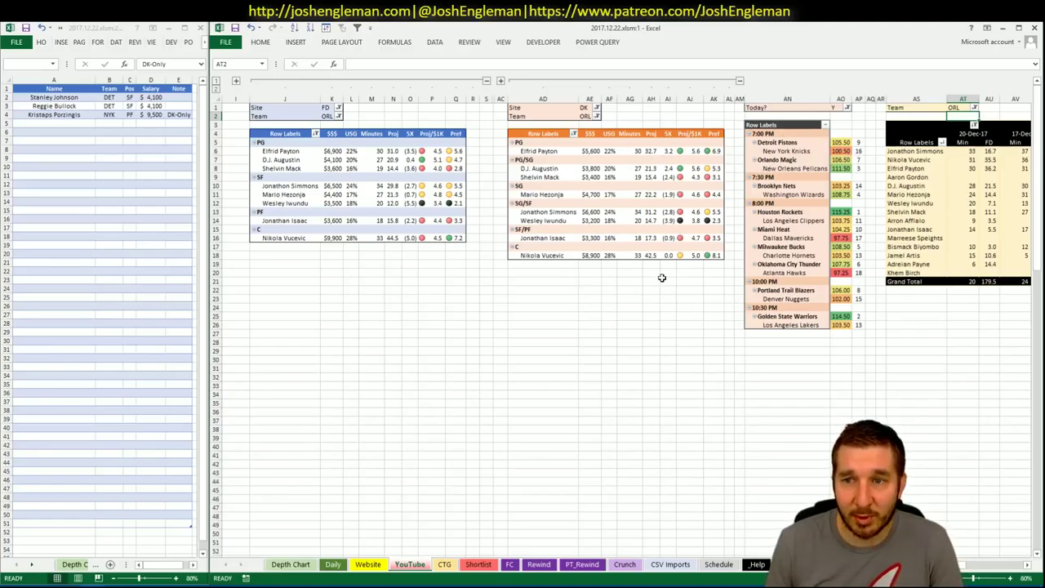
- On the Schedule sheet, set the game total for New Orleans Pelicans at Orlando Magic to 213
{"action": "left_click", "coordinate": [353, 282]}
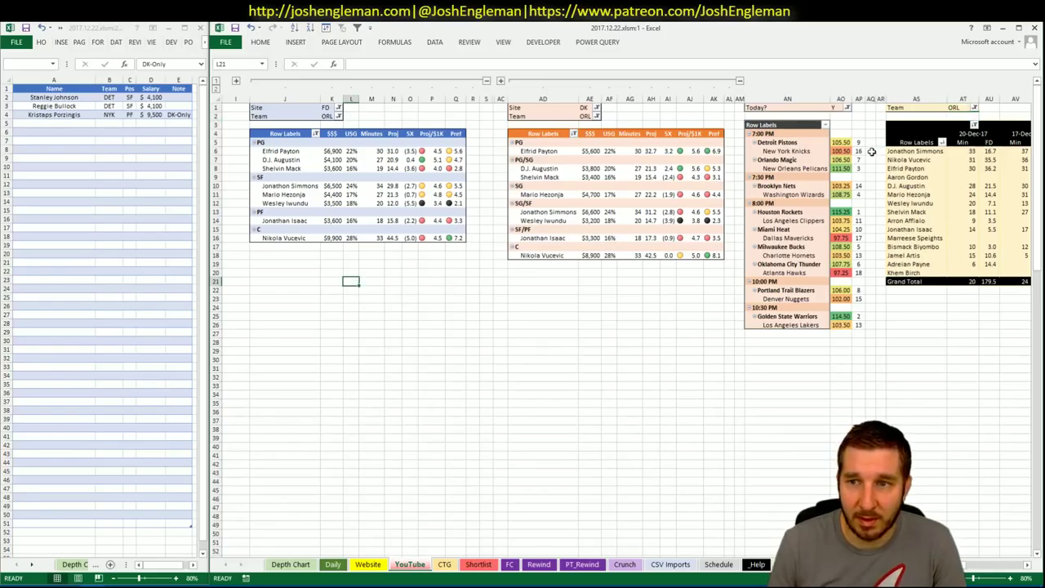
{"action": "left_click", "coordinate": [841, 159]}
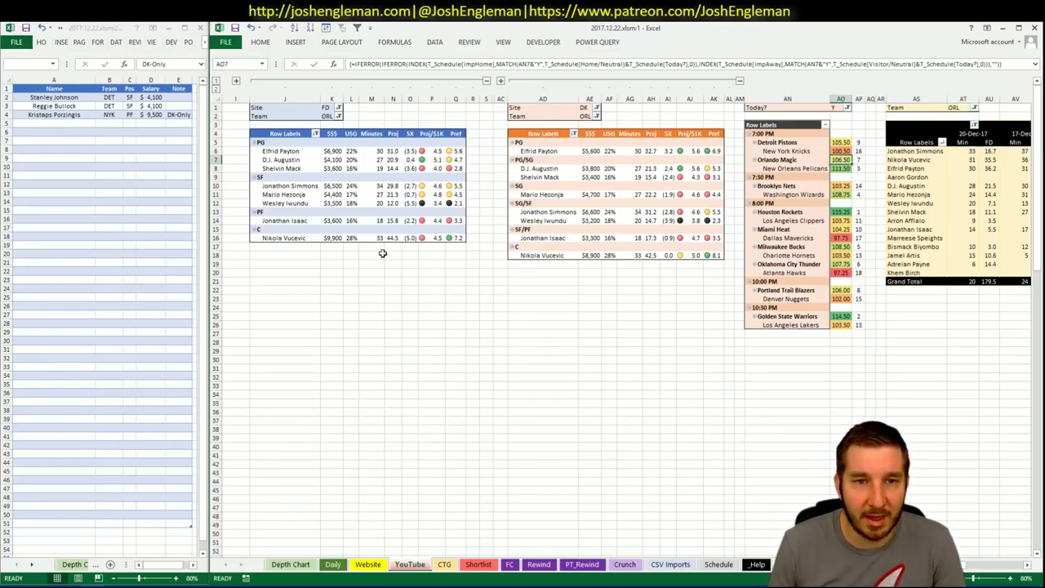
{"action": "left_click", "coordinate": [401, 435]}
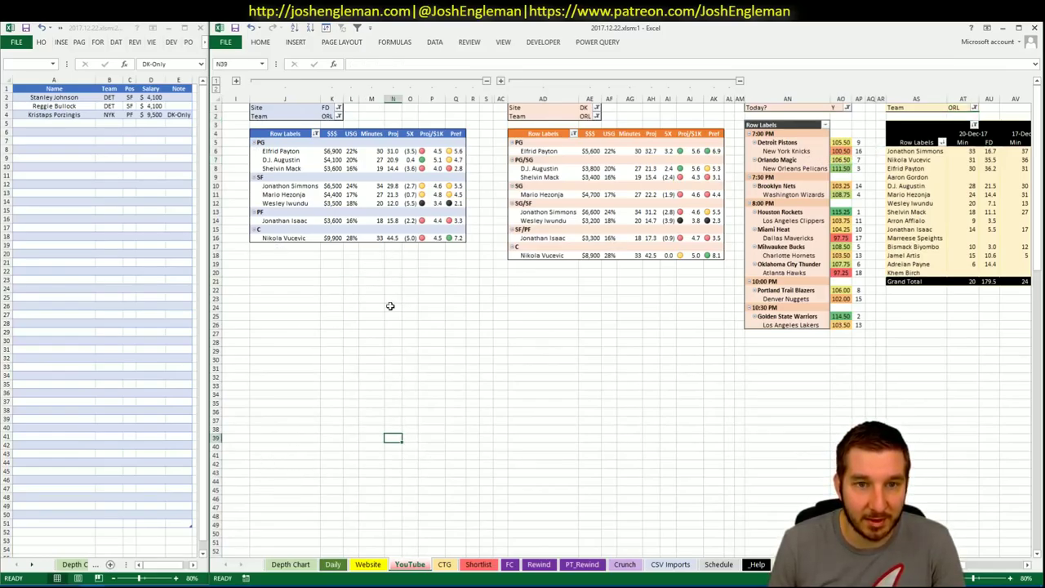
{"action": "left_click", "coordinate": [389, 306]}
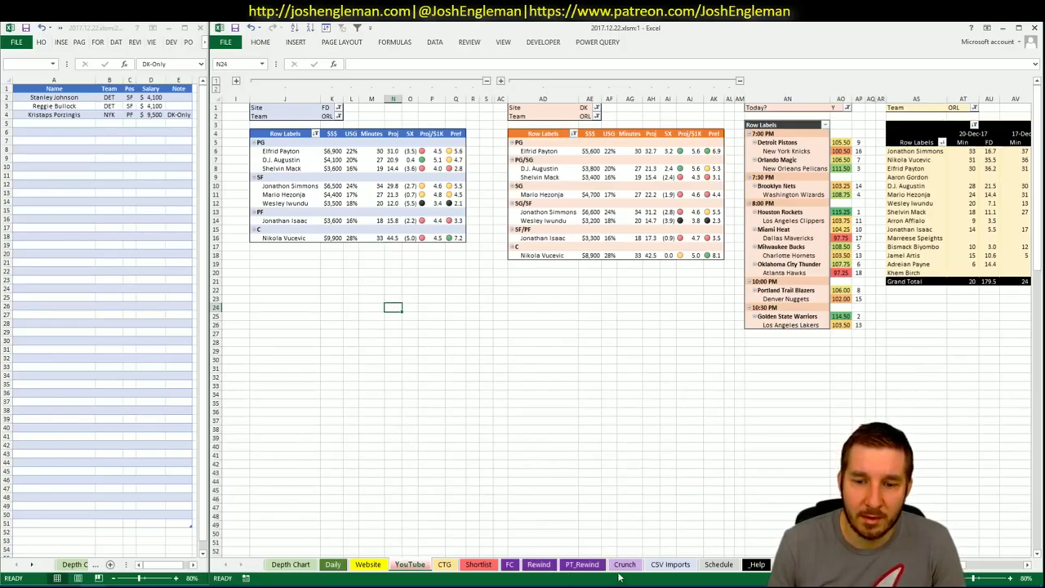
{"action": "left_click", "coordinate": [718, 564]}
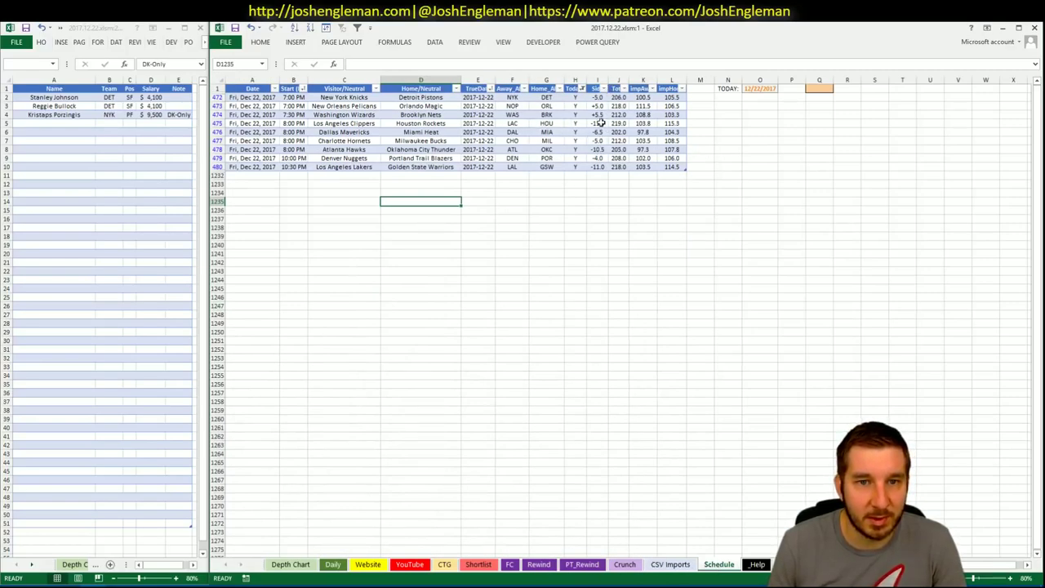
{"action": "left_click", "coordinate": [645, 106]}
{"action": "key", "text": "Left"}
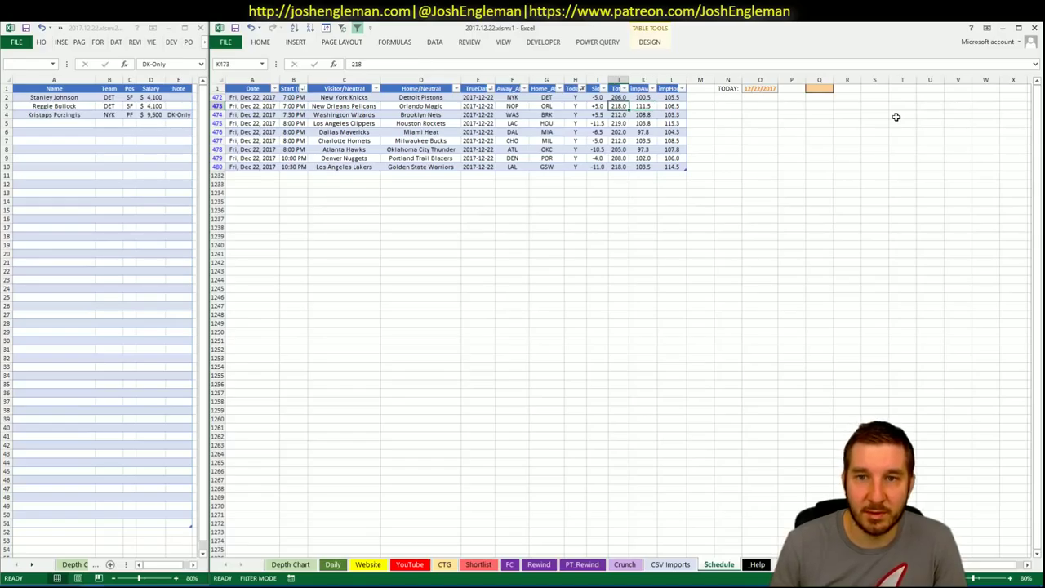
{"action": "type", "text": "2"}
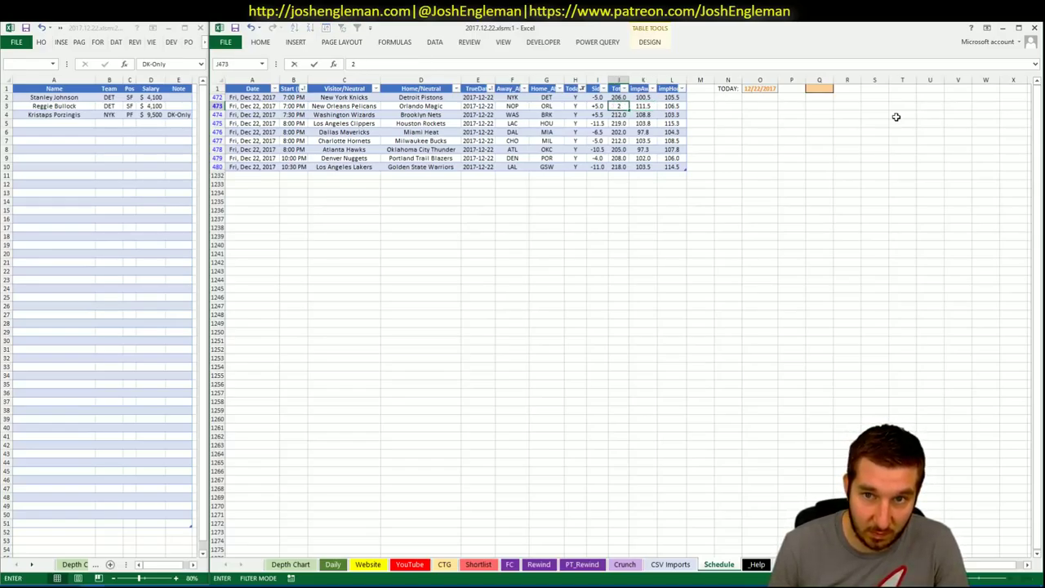
{"action": "type", "text": "13"}
{"action": "key", "text": "Return"}
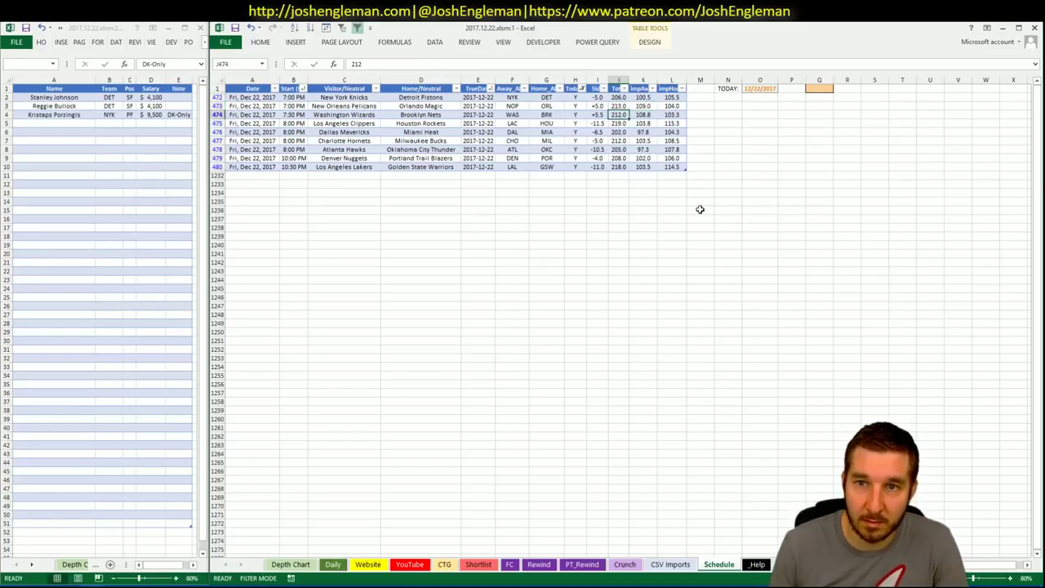
- Check the implied team totals on the Daily sheet, and review Orlando's projections on the YouTube sheet
{"action": "left_click", "coordinate": [374, 565]}
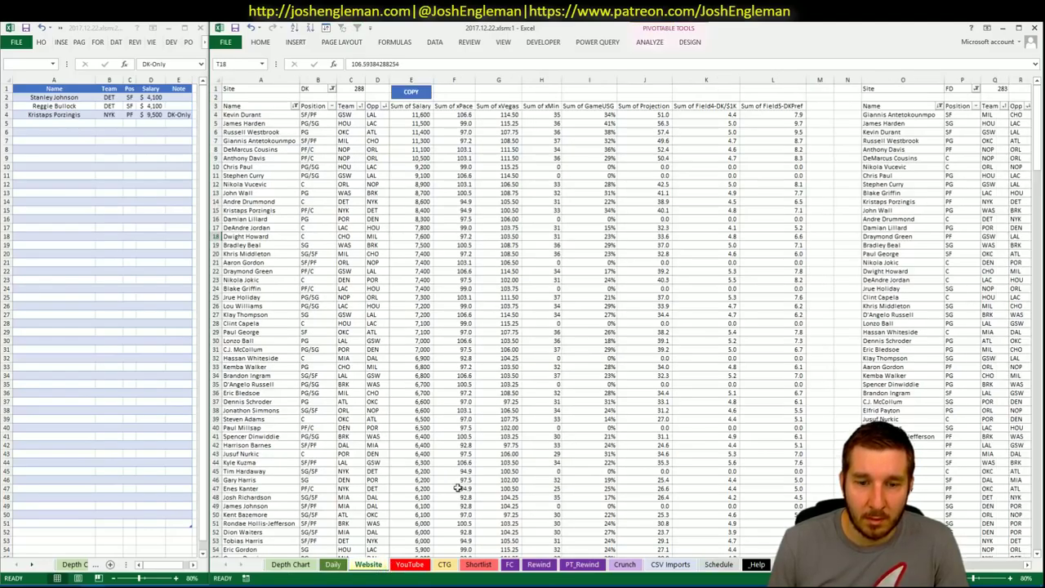
{"action": "left_click", "coordinate": [333, 564]}
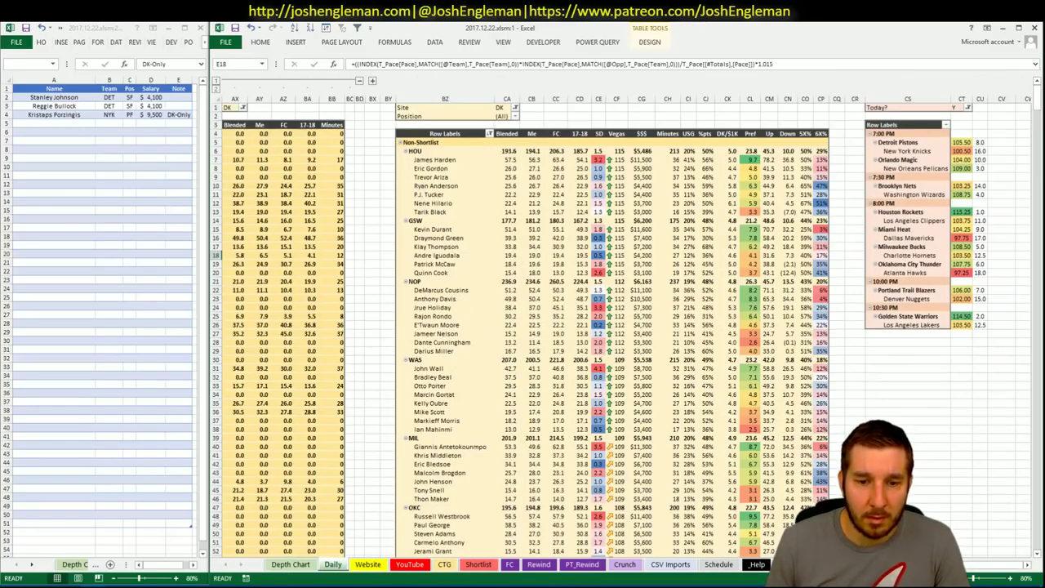
{"action": "left_click", "coordinate": [420, 551]}
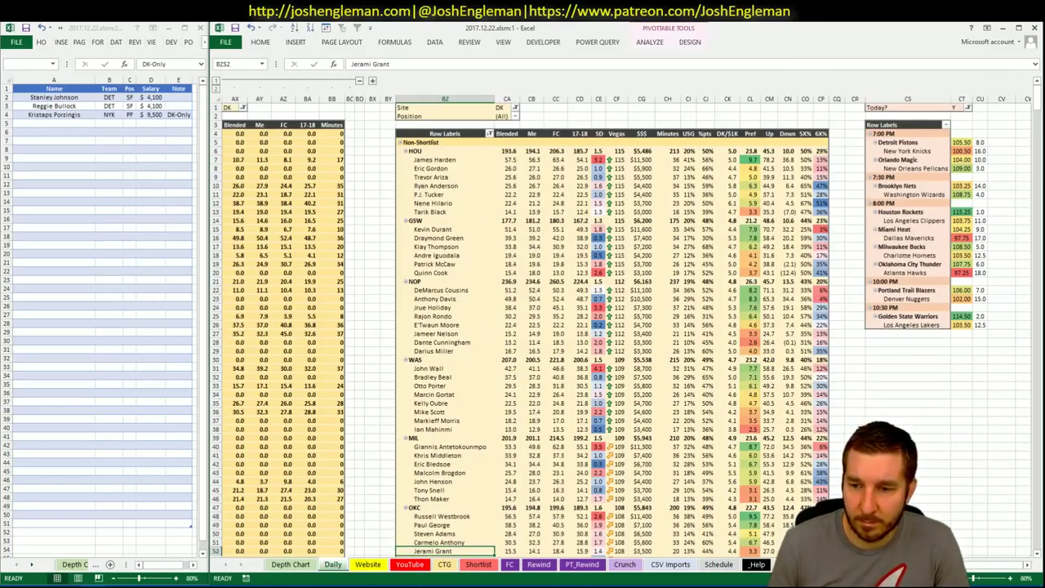
{"action": "left_click", "coordinate": [409, 564]}
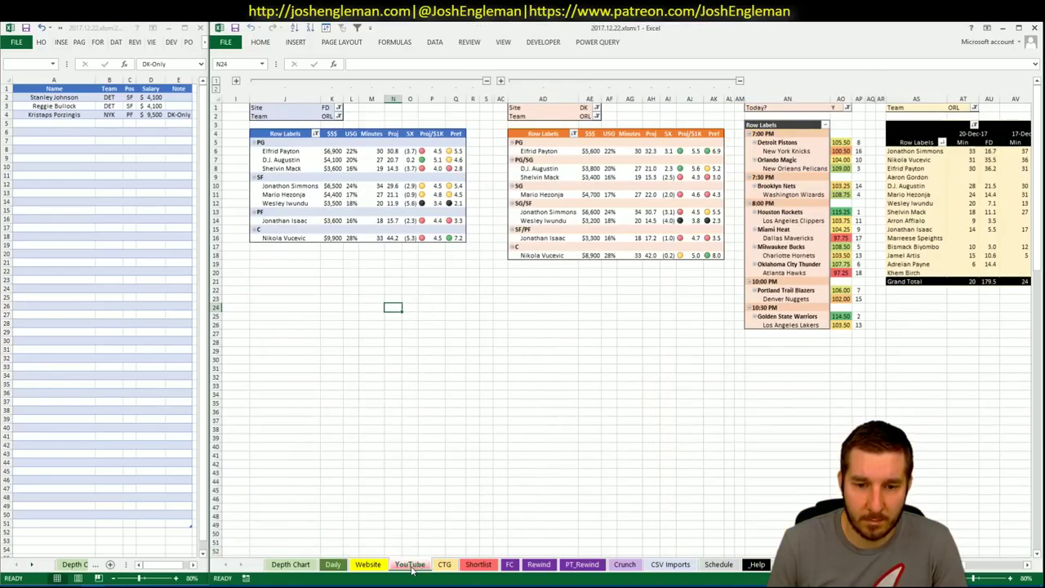
{"action": "left_click", "coordinate": [499, 333]}
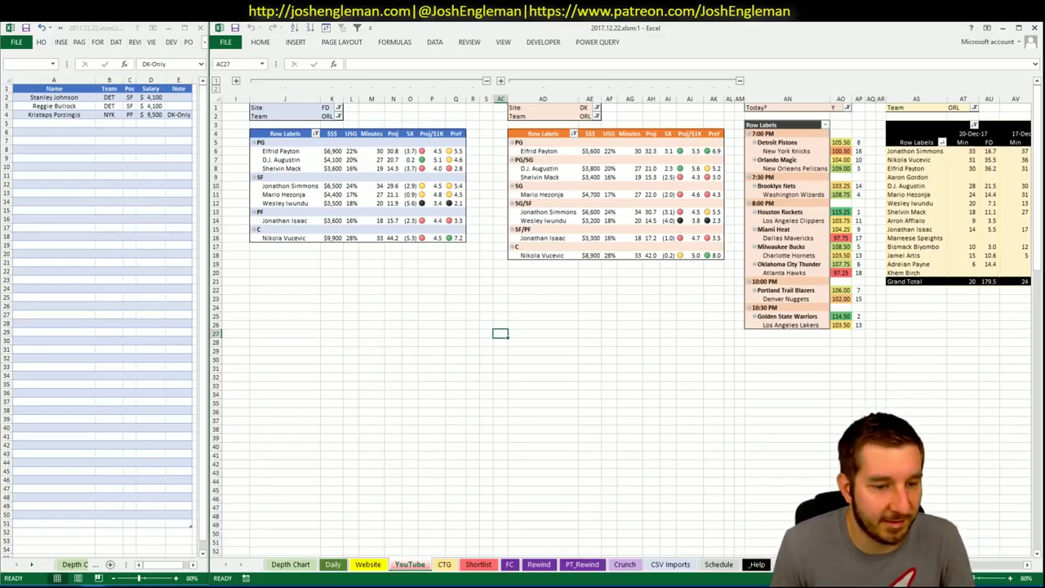
- Switch to the browser, open the Orlando Magic stats on Cleaning the Glass, and return to the workbook
{"action": "key", "text": "alt+Tab"}
{"action": "left_click", "coordinate": [331, 120]}
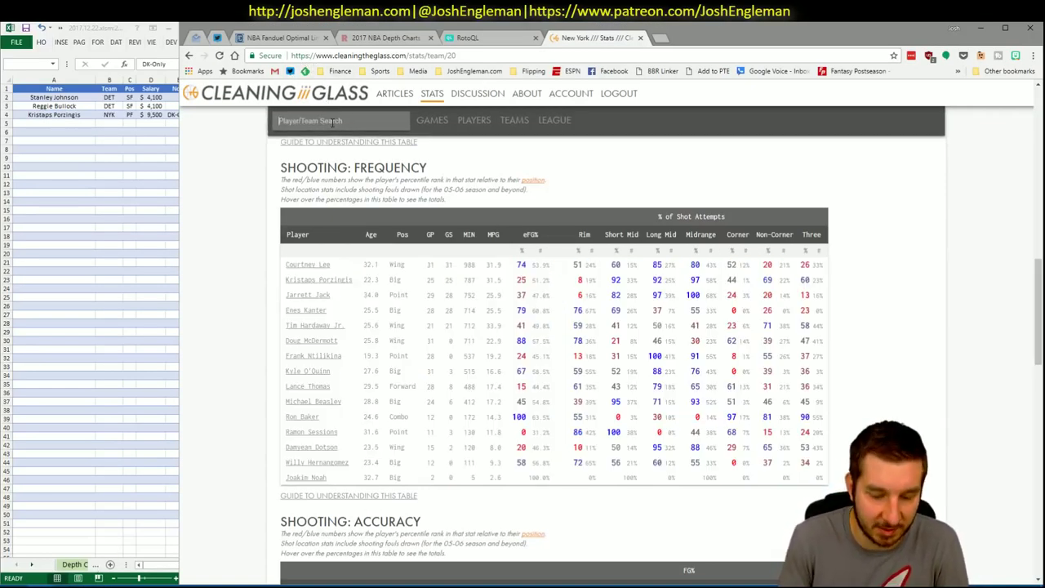
{"action": "type", "text": "magic"}
{"action": "key", "text": "Down"}
{"action": "key", "text": "Return"}
{"action": "key", "text": "alt+Tab"}
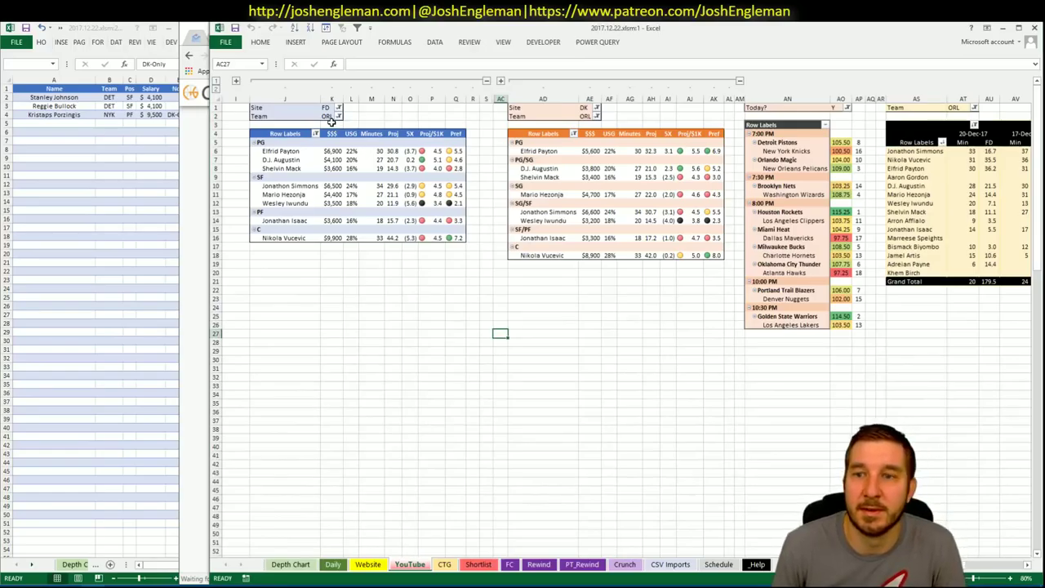
- Set the opponent on the CTG sheet to NOP
{"action": "left_click", "coordinate": [446, 566]}
{"action": "left_click", "coordinate": [324, 138]}
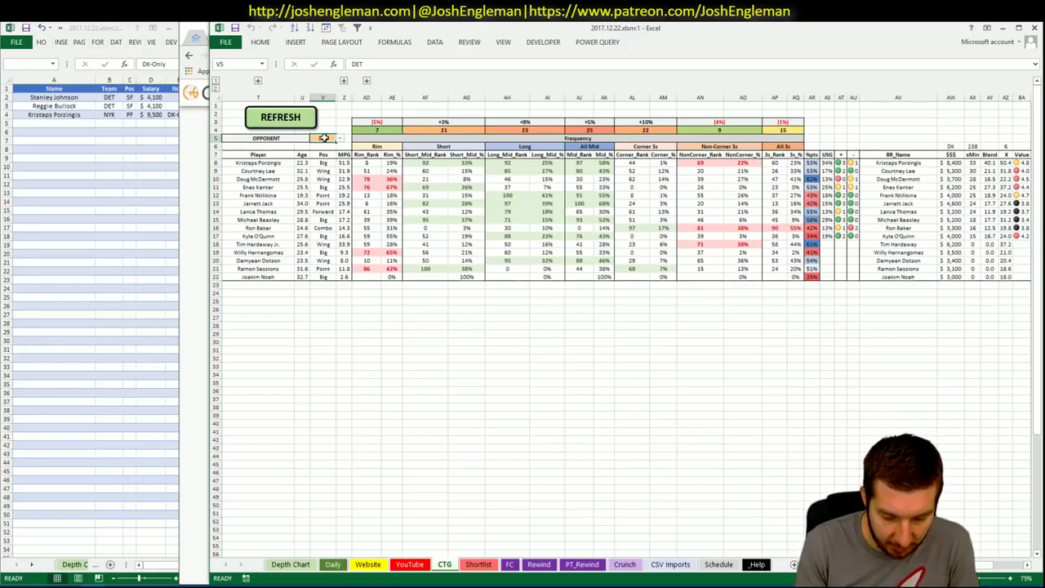
{"action": "type", "text": "NOP"}
{"action": "key", "text": "Return"}
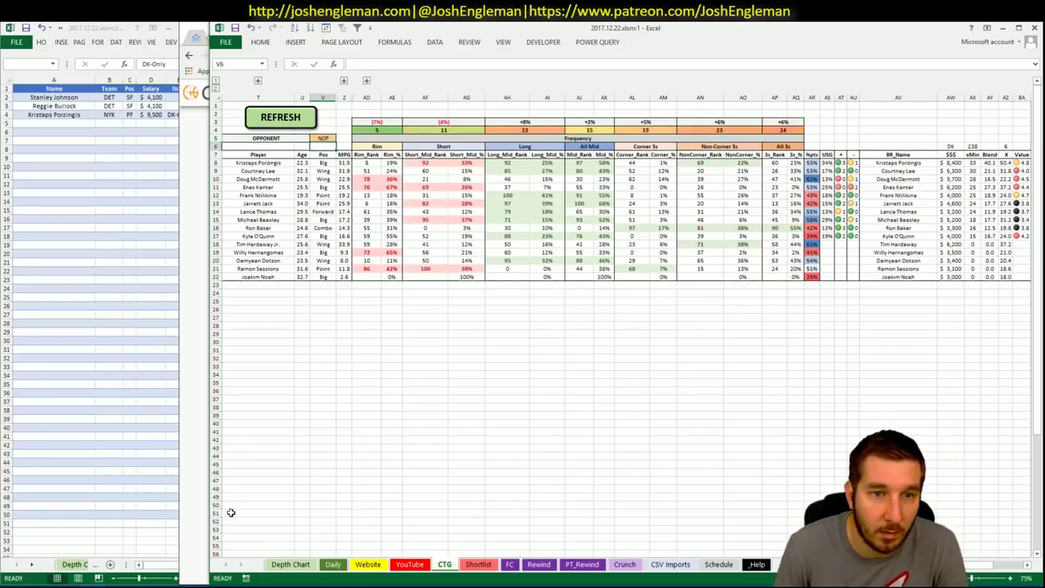
- Fit the main workbook window and the browser window with the Orlando stats beside the player list window
{"action": "left_click_drag", "start_coordinate": [550, 32], "coordinate": [1039, 99]}
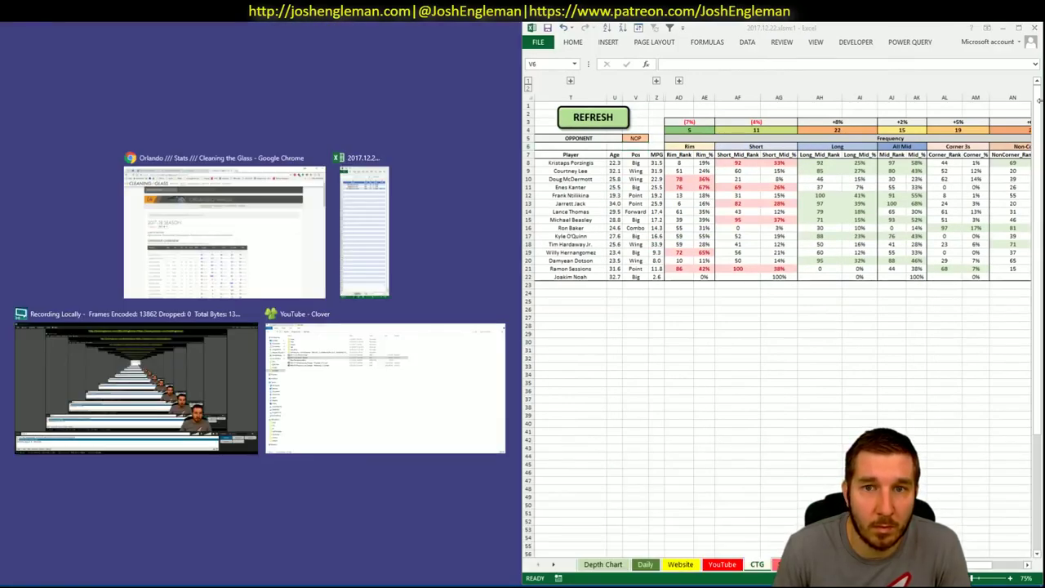
{"action": "left_click_drag", "start_coordinate": [847, 28], "coordinate": [706, 152]}
{"action": "left_click_drag", "start_coordinate": [534, 51], "coordinate": [1044, 82]}
{"action": "left_click", "coordinate": [364, 229]}
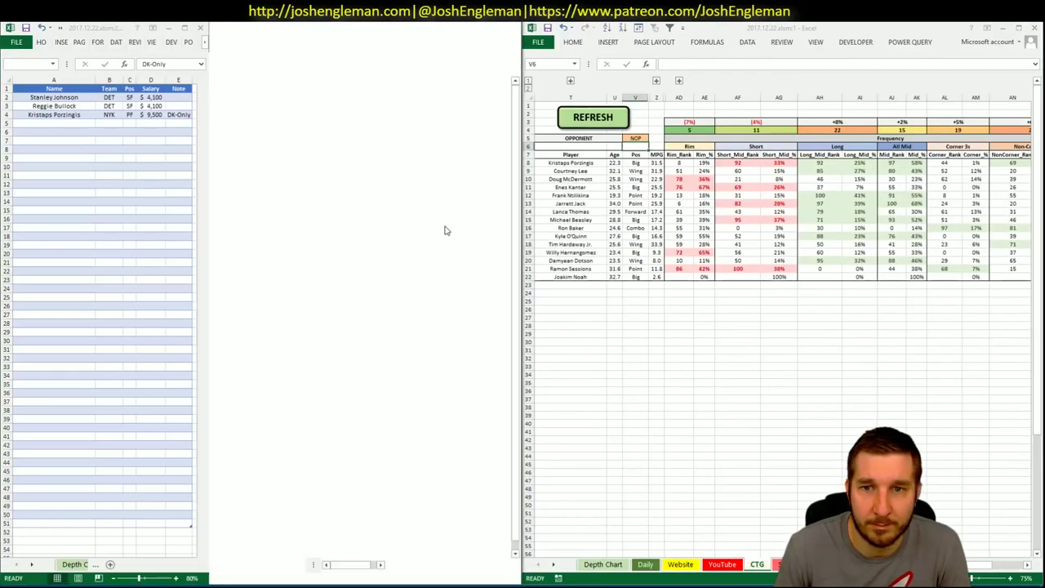
{"action": "left_click_drag", "start_coordinate": [519, 245], "coordinate": [200, 229]}
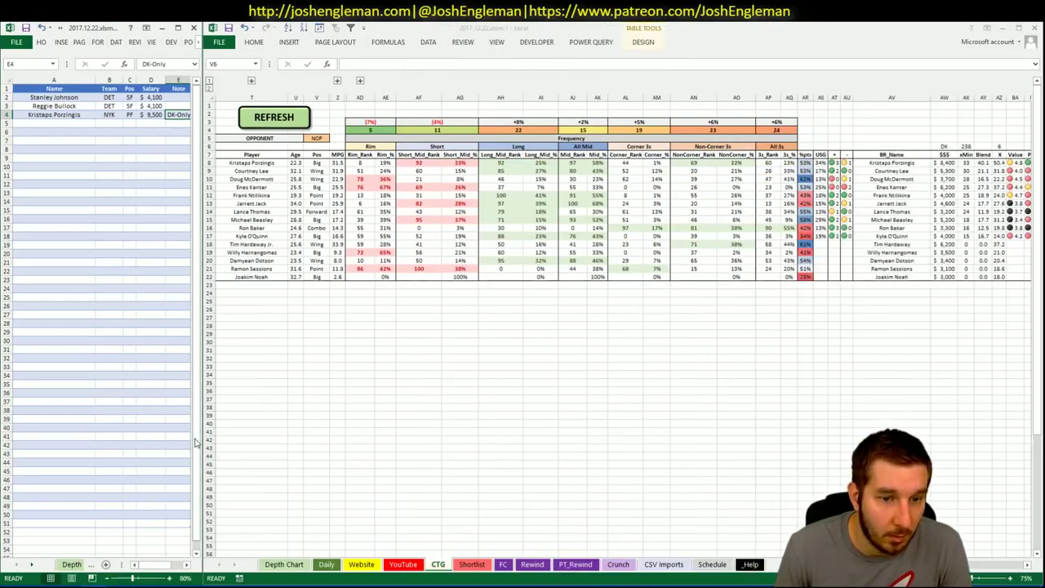
{"action": "left_click_drag", "start_coordinate": [202, 450], "coordinate": [206, 448]}
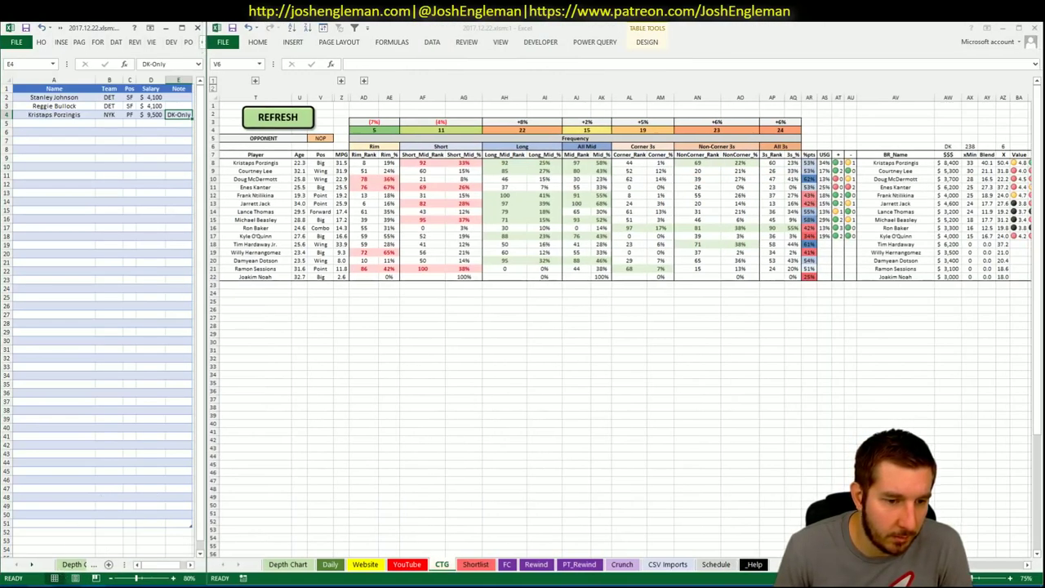
{"action": "key", "text": "alt+Tab"}
{"action": "left_click_drag", "start_coordinate": [727, 26], "coordinate": [1041, 80]}
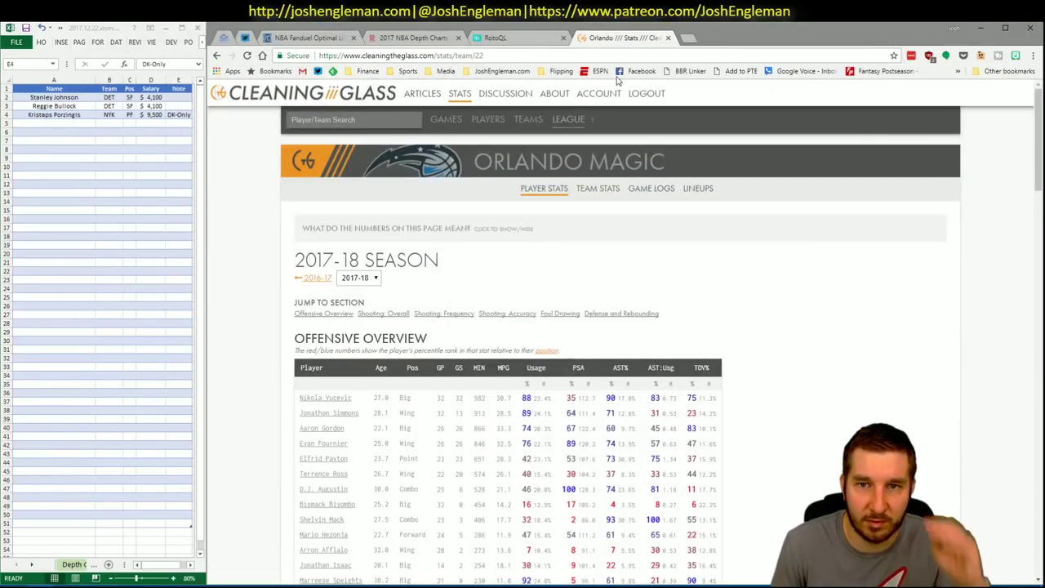
- Copy the Orlando players' Shooting: Frequency table from Cleaning the Glass and refresh the CTG sheet with it
{"action": "left_click", "coordinate": [454, 316]}
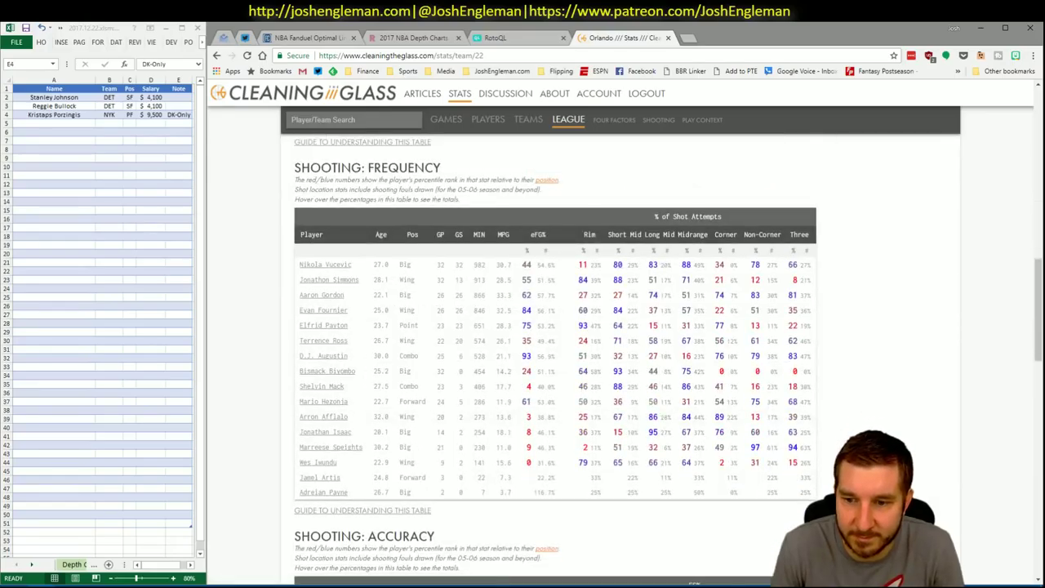
{"action": "left_click_drag", "start_coordinate": [804, 492], "coordinate": [302, 272]}
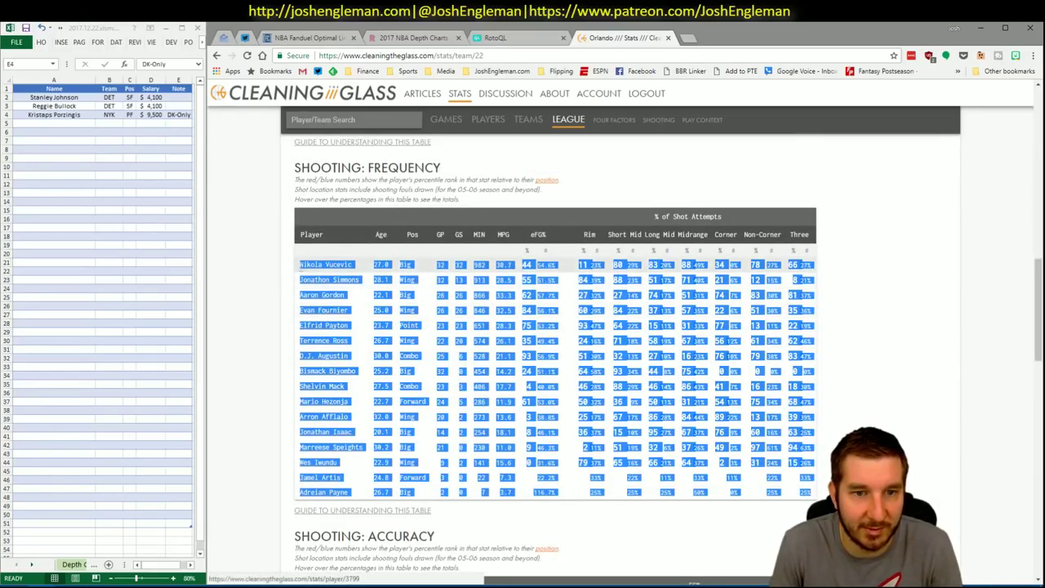
{"action": "key", "text": "alt+Tab"}
{"action": "mouse_move", "coordinate": [93, 584]}
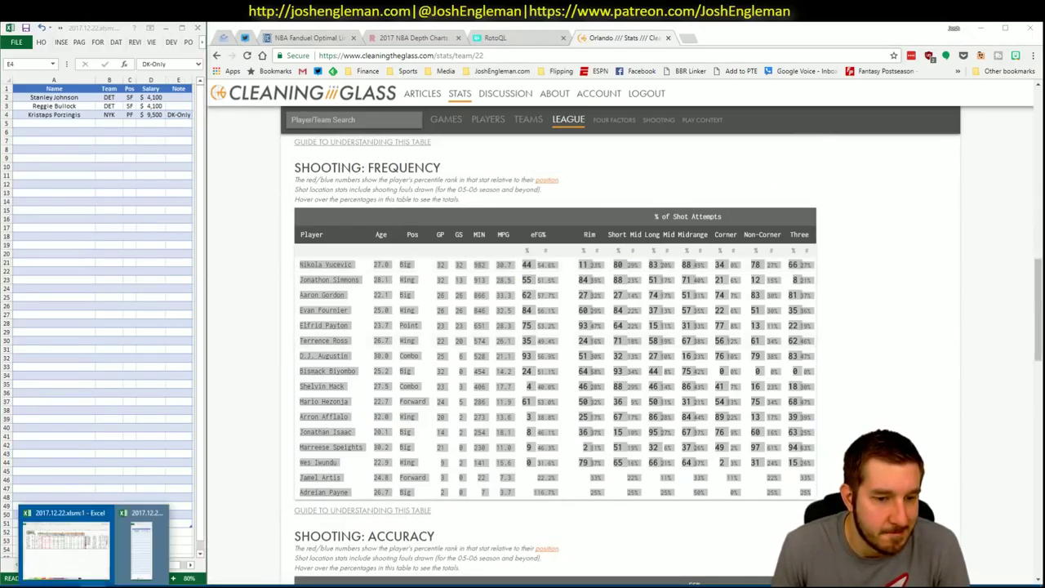
{"action": "left_click", "coordinate": [78, 553]}
{"action": "left_click", "coordinate": [283, 120]}
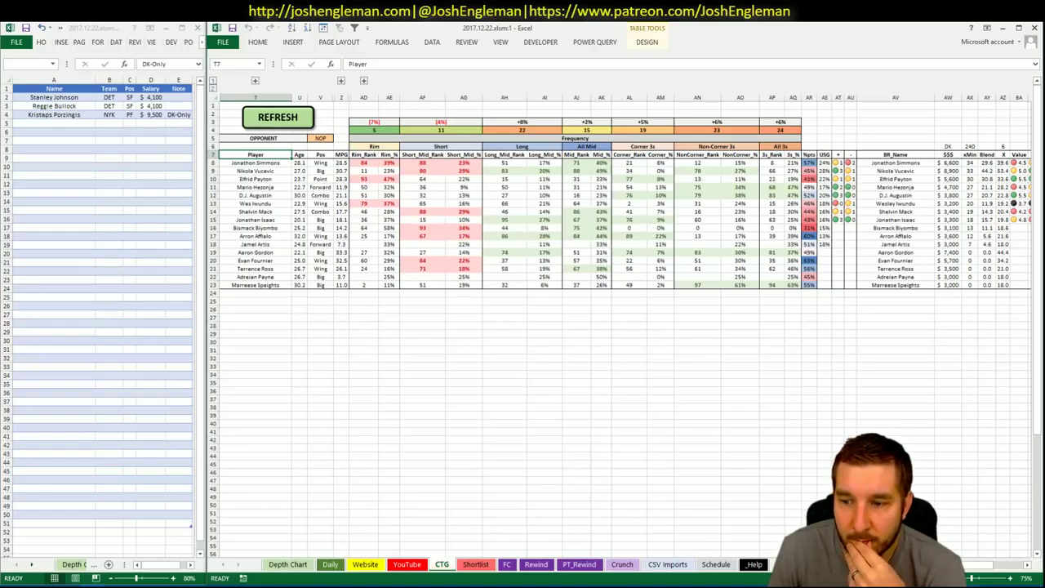
{"action": "left_click", "coordinate": [1026, 578]}
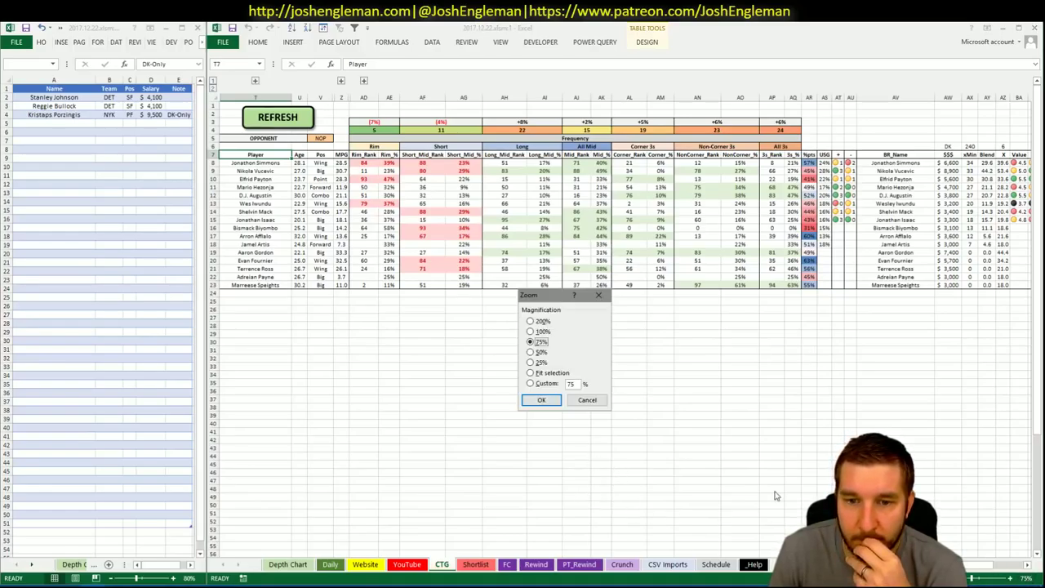
{"action": "left_click", "coordinate": [593, 399]}
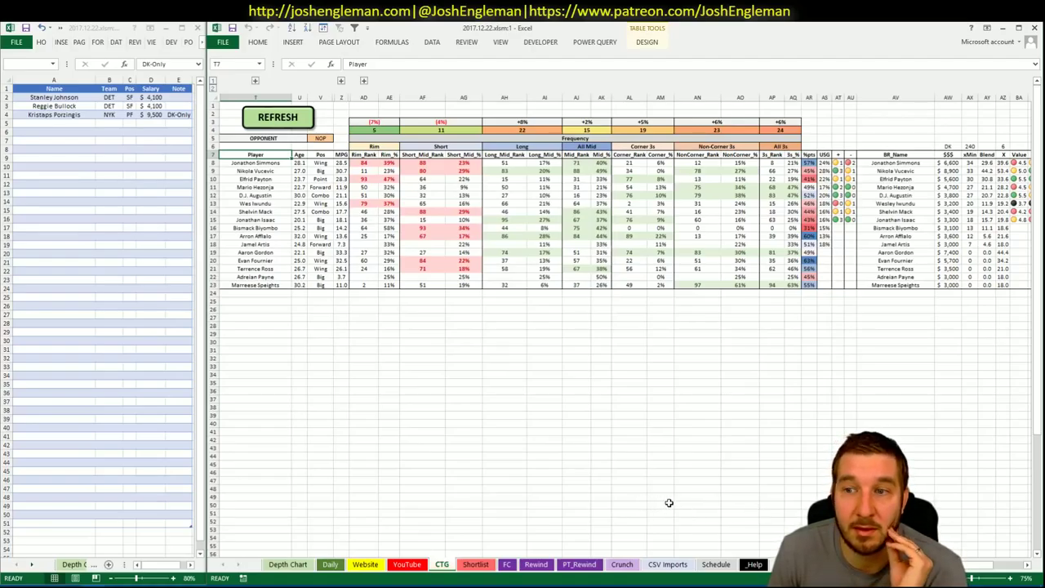
- Compare Orlando's FD and DK projections with the players' recent game minutes on the YouTube sheet
{"action": "left_click", "coordinate": [406, 562]}
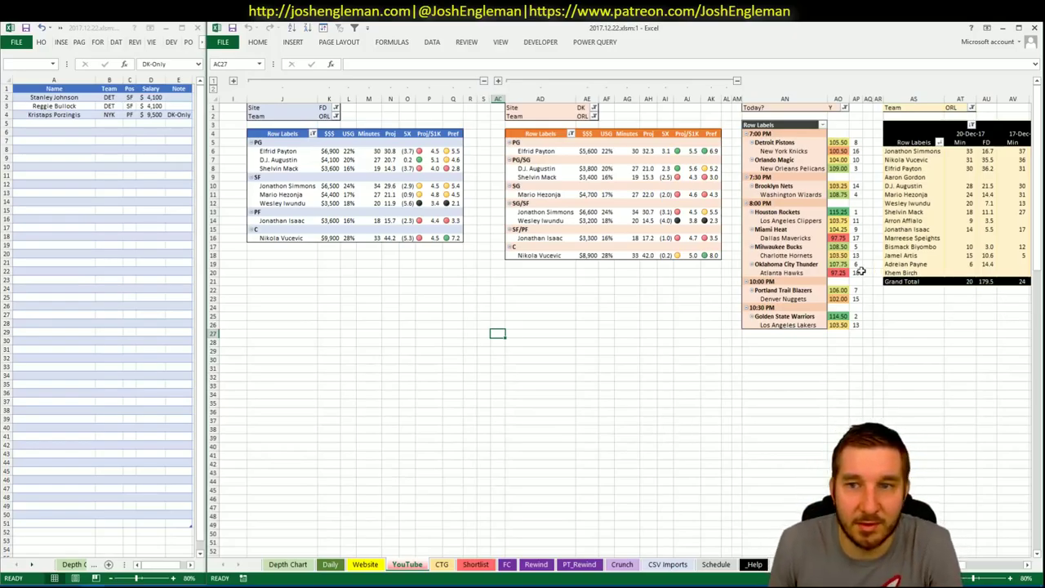
{"action": "left_click_drag", "start_coordinate": [957, 565], "coordinate": [982, 575]}
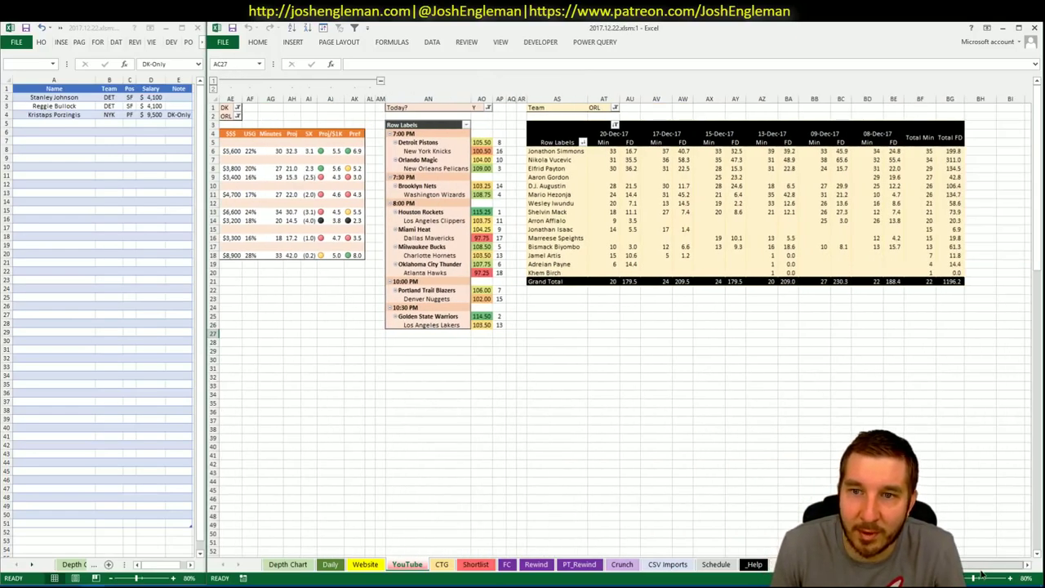
{"action": "scroll", "coordinate": [982, 574], "scroll_direction": "left", "scroll_amount": 2}
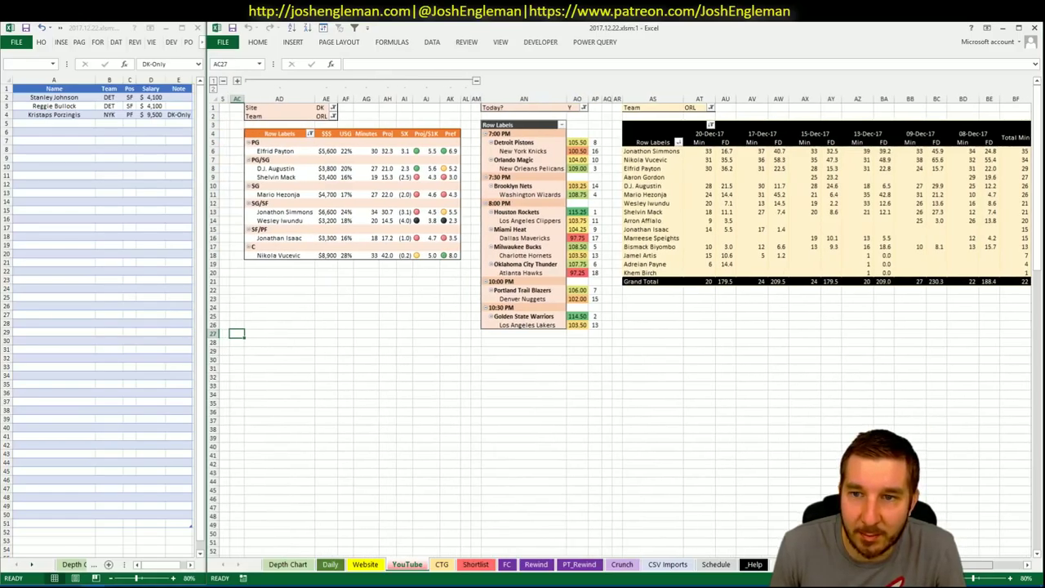
{"action": "scroll", "coordinate": [626, 316], "scroll_direction": "right", "scroll_amount": 1}
{"action": "scroll", "coordinate": [968, 567], "scroll_direction": "left", "scroll_amount": 5}
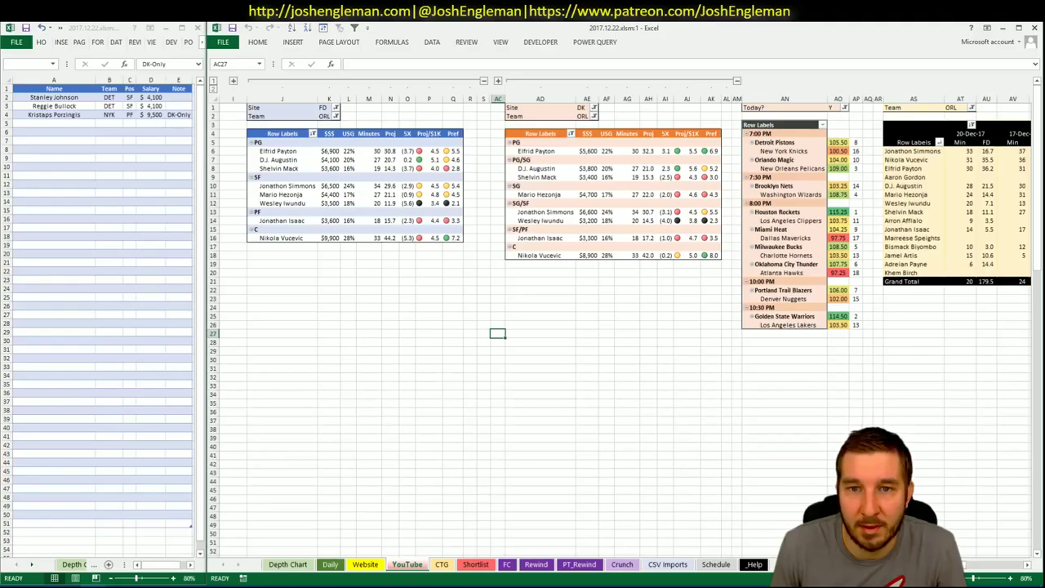
{"action": "left_click", "coordinate": [710, 315]}
{"action": "left_click", "coordinate": [1027, 566]}
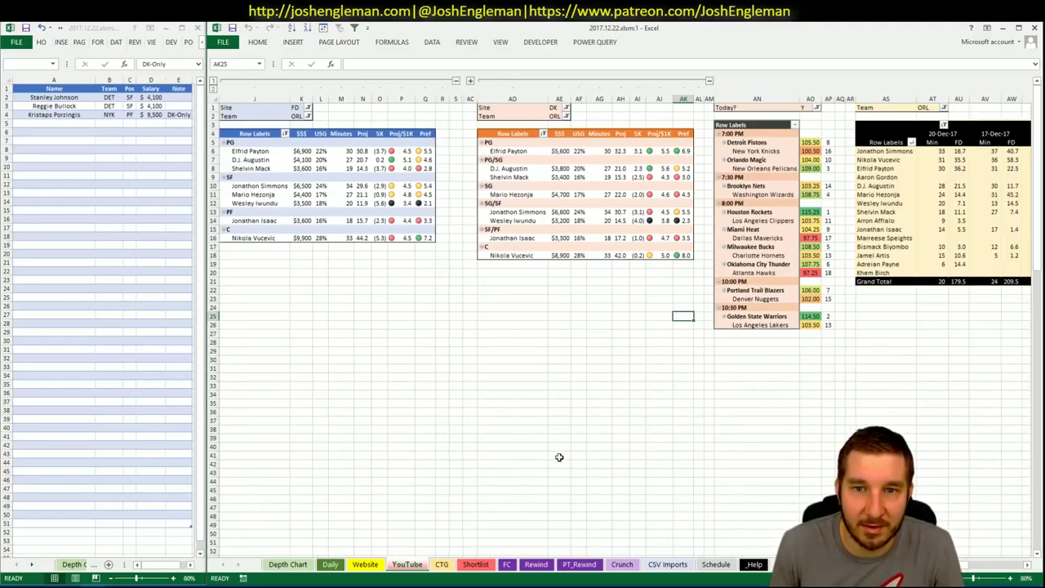
- Add Elfrid Payton to the player list below Kristaps Porzingis
{"action": "left_click", "coordinate": [80, 123]}
{"action": "type", "text": "Elf"}
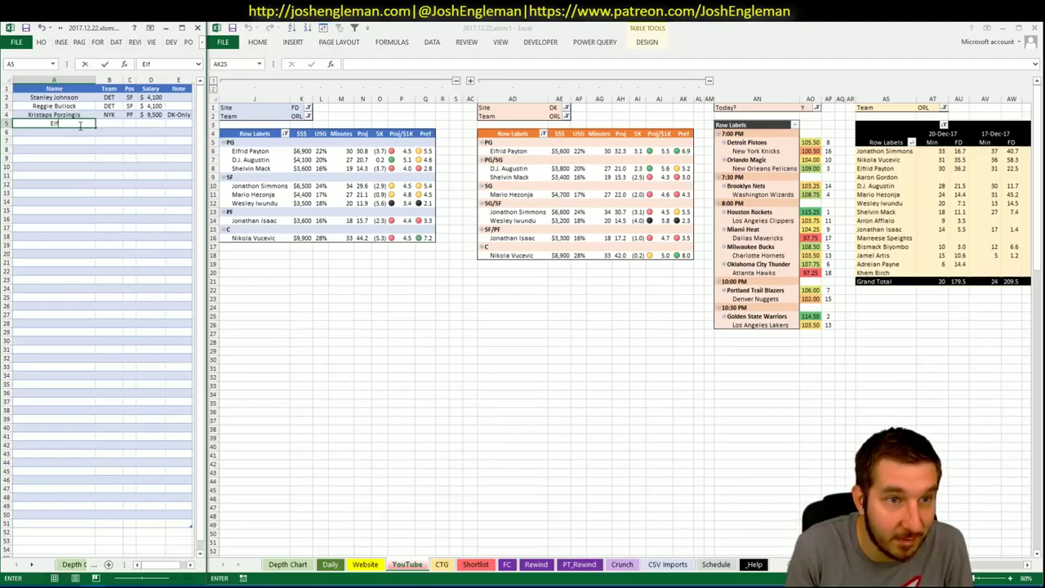
{"action": "type", "text": "rid Payton"}
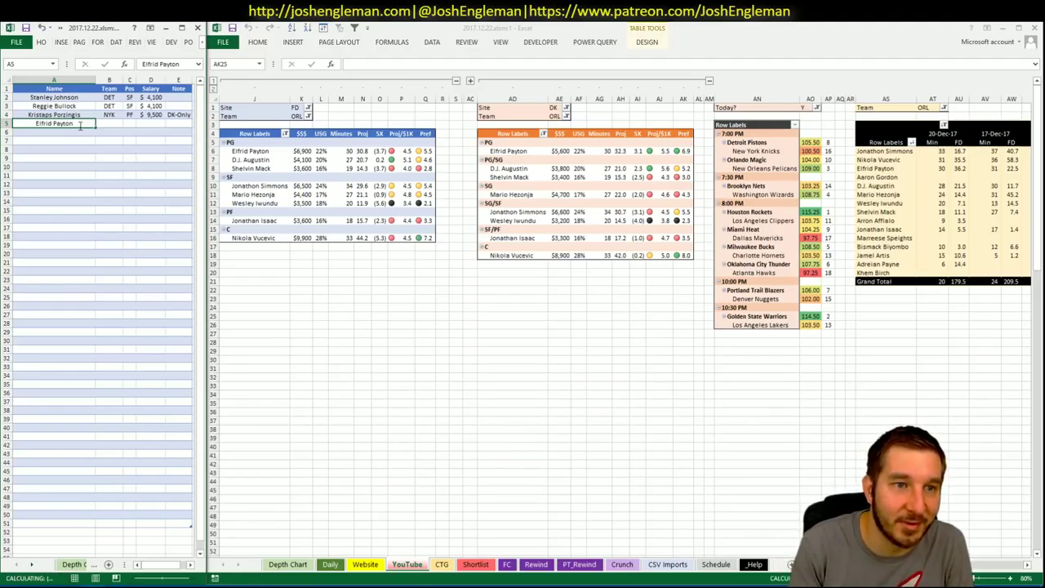
{"action": "key", "text": "Tab"}
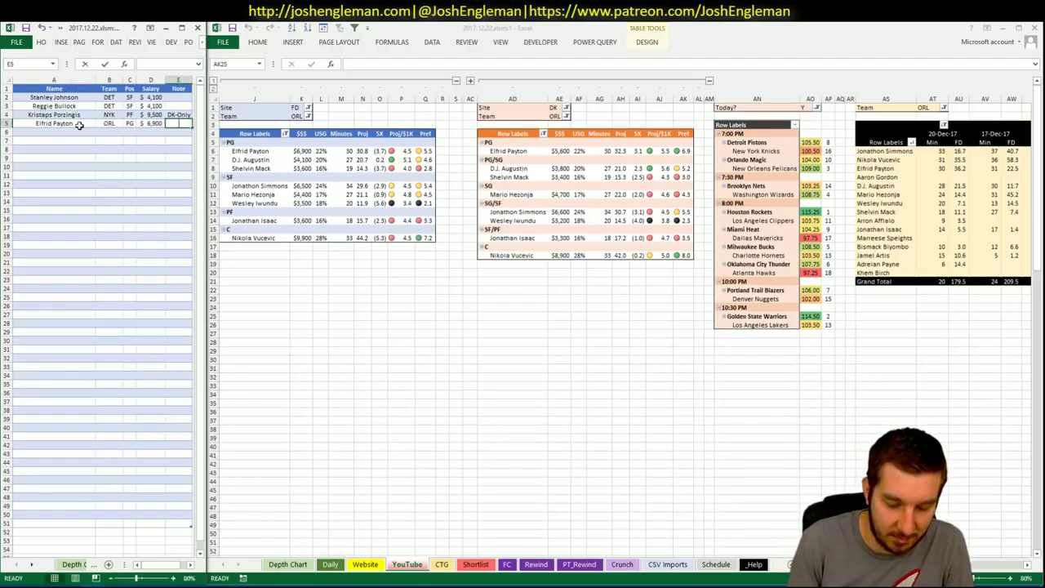
- Set the notes for Elfrid Payton and Kristaps Porzingis in the player list to DK
{"action": "type", "text": "DK-Only"}
{"action": "key", "text": "Return"}
{"action": "key", "text": "Up"}
{"action": "key", "text": "Right"}
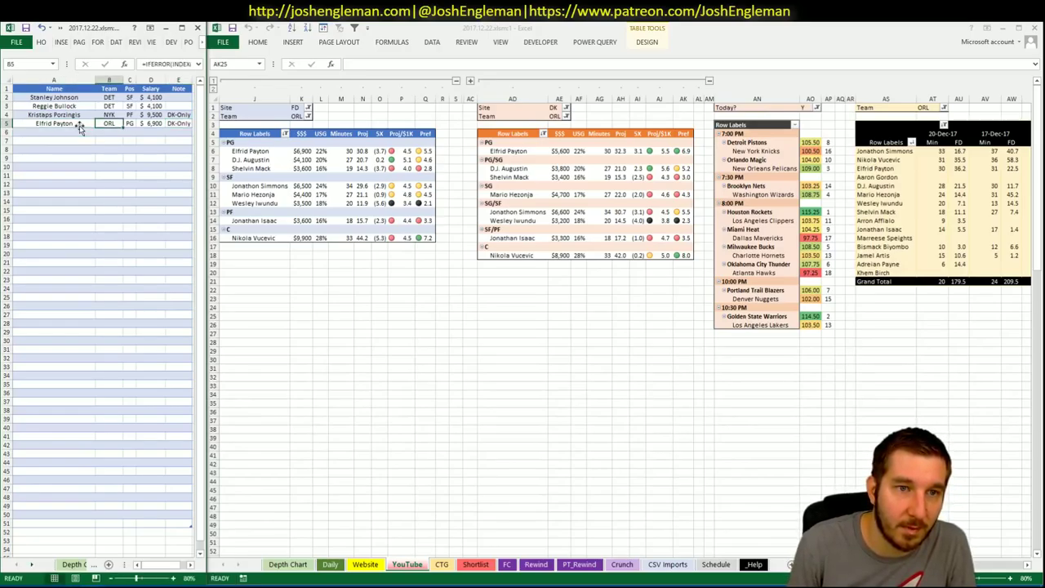
{"action": "key", "text": "Right"}
{"action": "key", "text": "Right"}
{"action": "key", "text": "Right"}
{"action": "type", "text": "DK"}
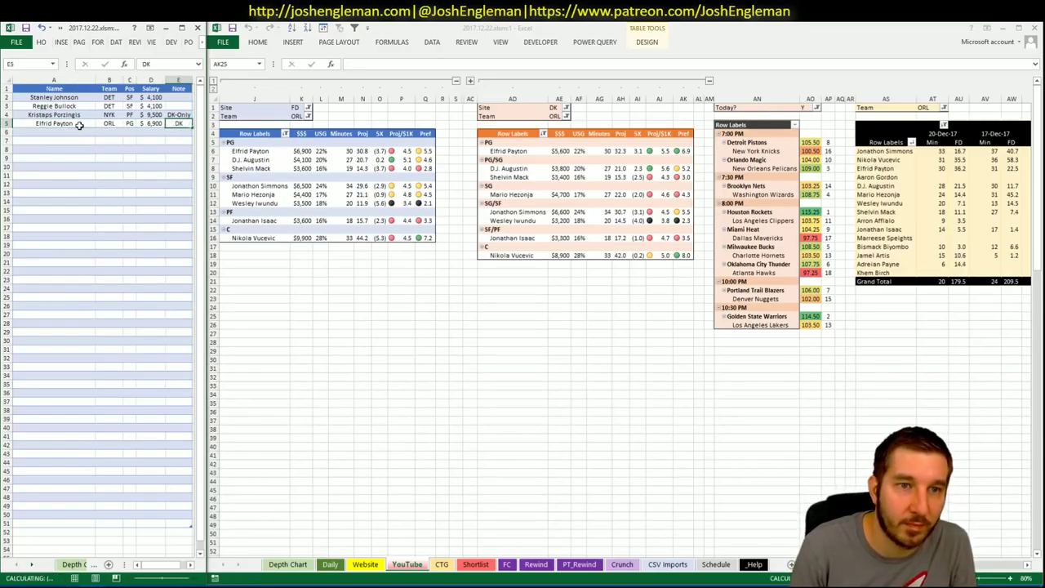
{"action": "key", "text": "Return"}
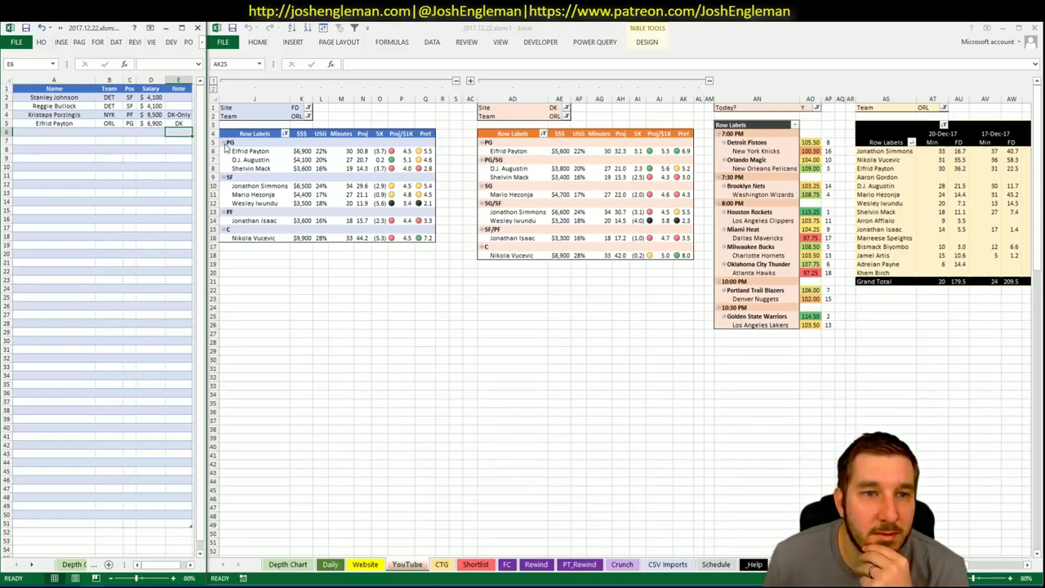
{"action": "left_click", "coordinate": [181, 115]}
{"action": "type", "text": "DK"}
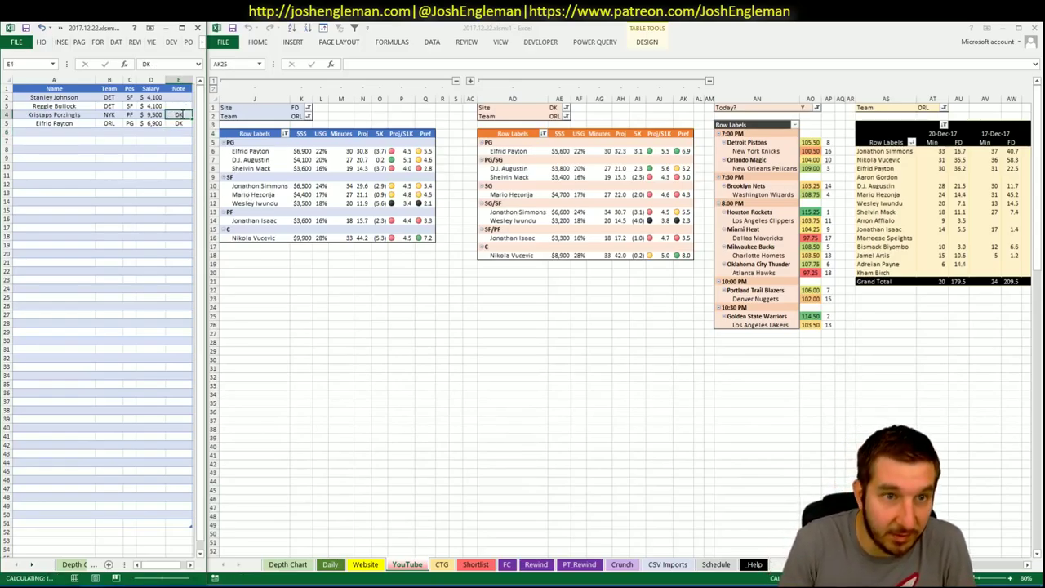
{"action": "key", "text": "Return"}
- Narrow the Note column and the player list window, giving the main workbook window more width
{"action": "left_click_drag", "start_coordinate": [193, 78], "coordinate": [183, 78]}
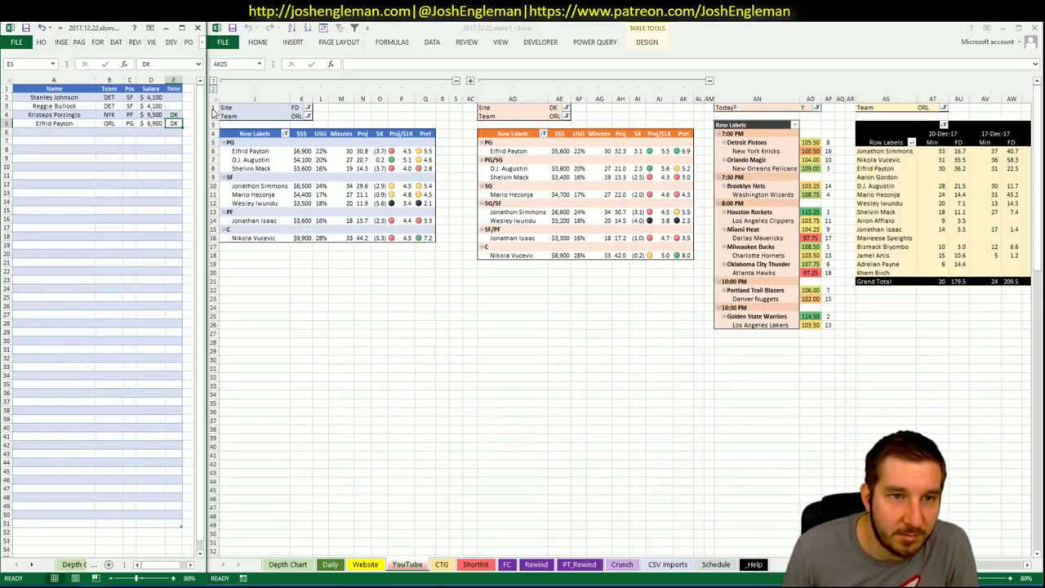
{"action": "left_click_drag", "start_coordinate": [205, 111], "coordinate": [197, 111]}
{"action": "left_click", "coordinate": [380, 289]}
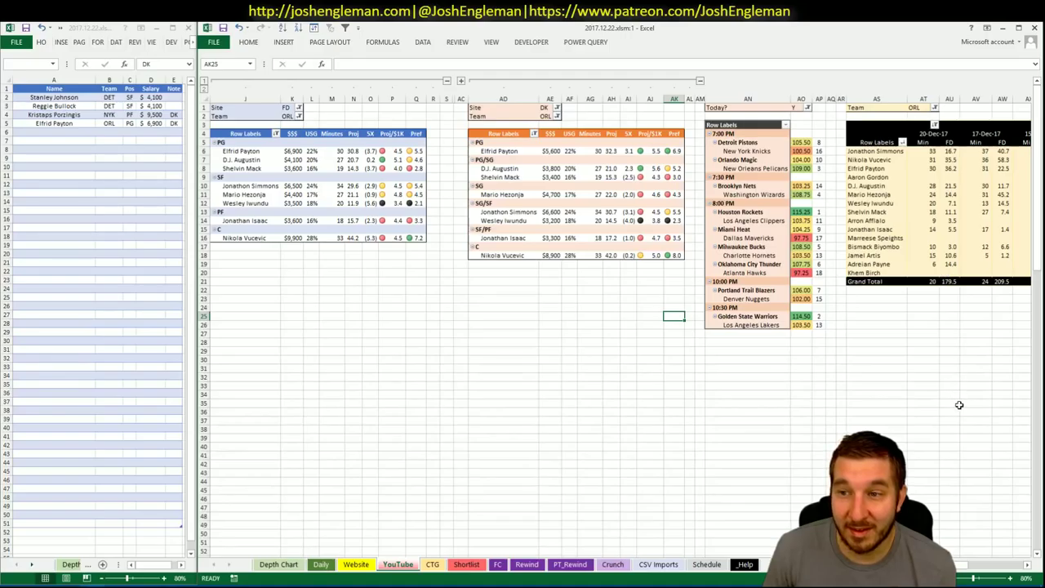
- Examine Orlando's player projections in the Daily sheet's Non-Shortlist group and return to the YouTube sheet
{"action": "mouse_move", "coordinate": [951, 564]}
{"action": "left_mouse_down"}
{"action": "mouse_move", "coordinate": [979, 581]}
{"action": "mouse_move", "coordinate": [942, 581]}
{"action": "left_mouse_up"}
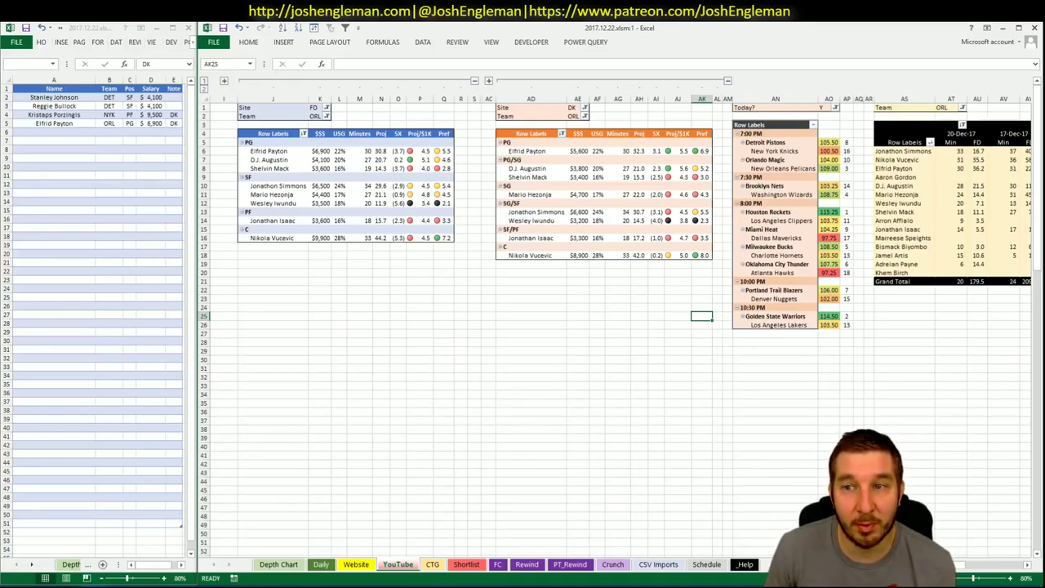
{"action": "left_click", "coordinate": [321, 565]}
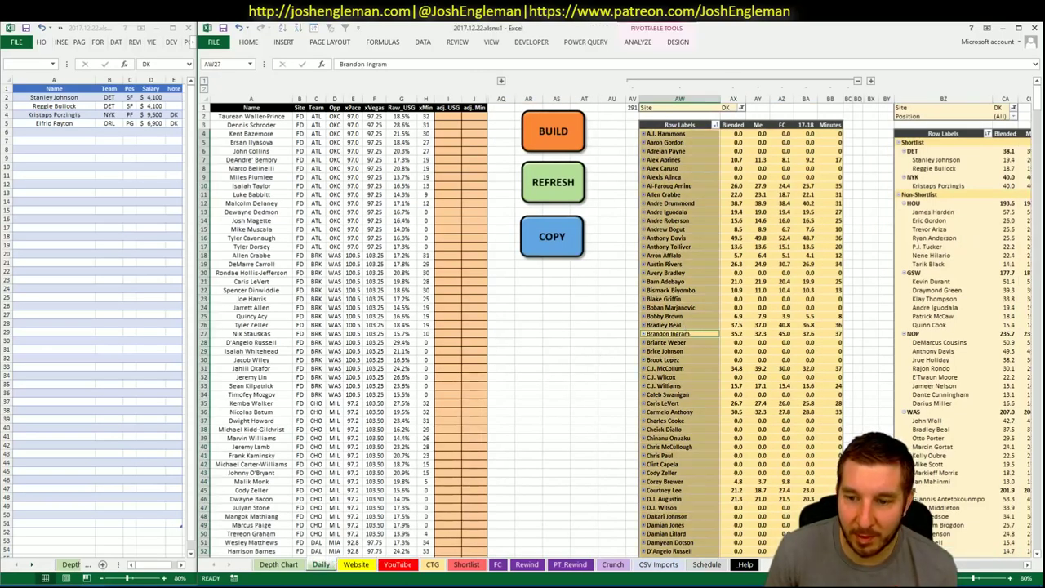
{"action": "left_click_drag", "start_coordinate": [922, 565], "coordinate": [997, 565]}
{"action": "left_click", "coordinate": [544, 273]}
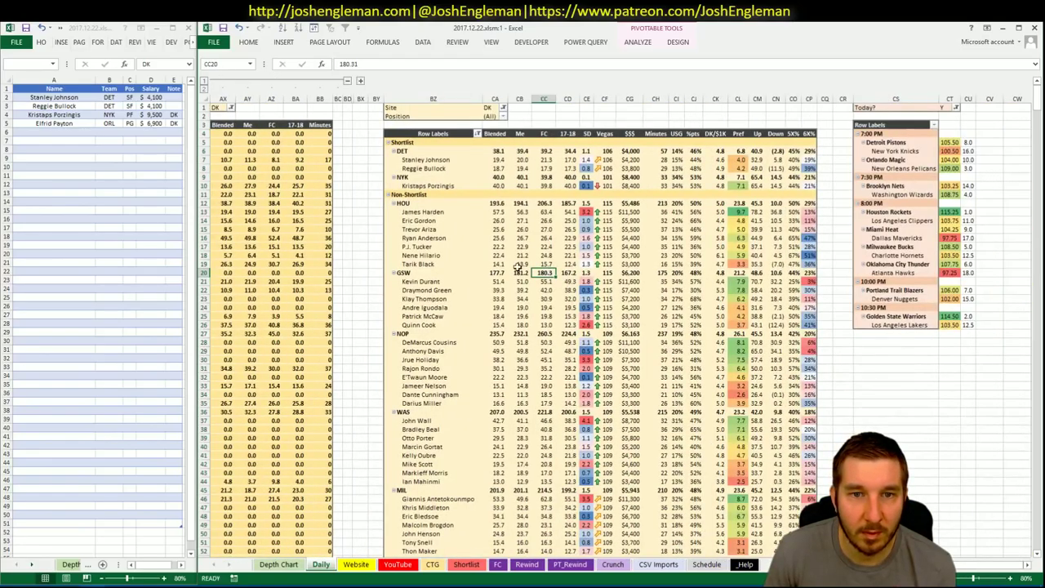
{"action": "scroll", "coordinate": [522, 214], "scroll_direction": "down", "scroll_amount": 4}
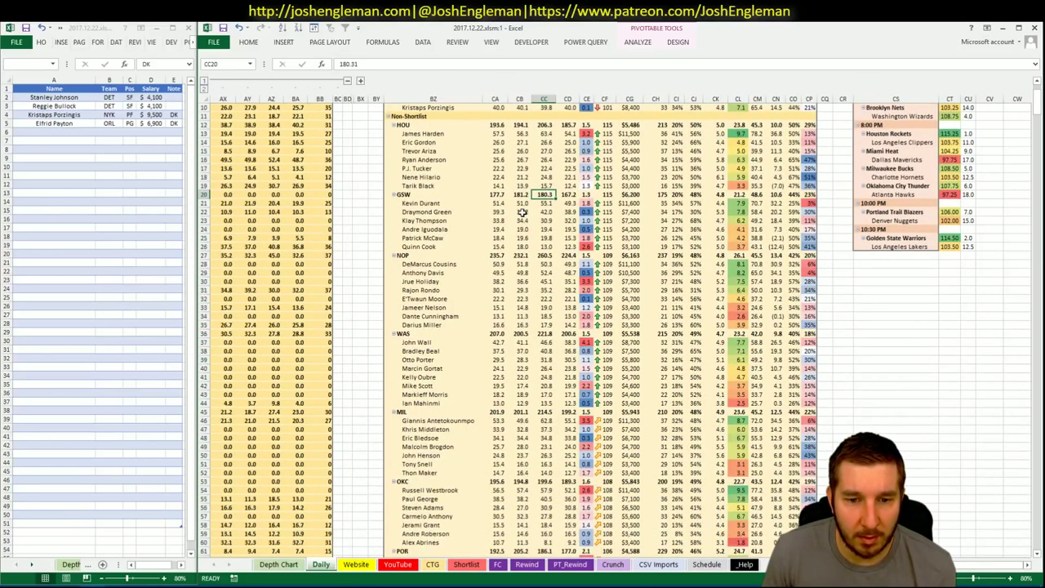
{"action": "scroll", "coordinate": [522, 213], "scroll_direction": "down", "scroll_amount": 15}
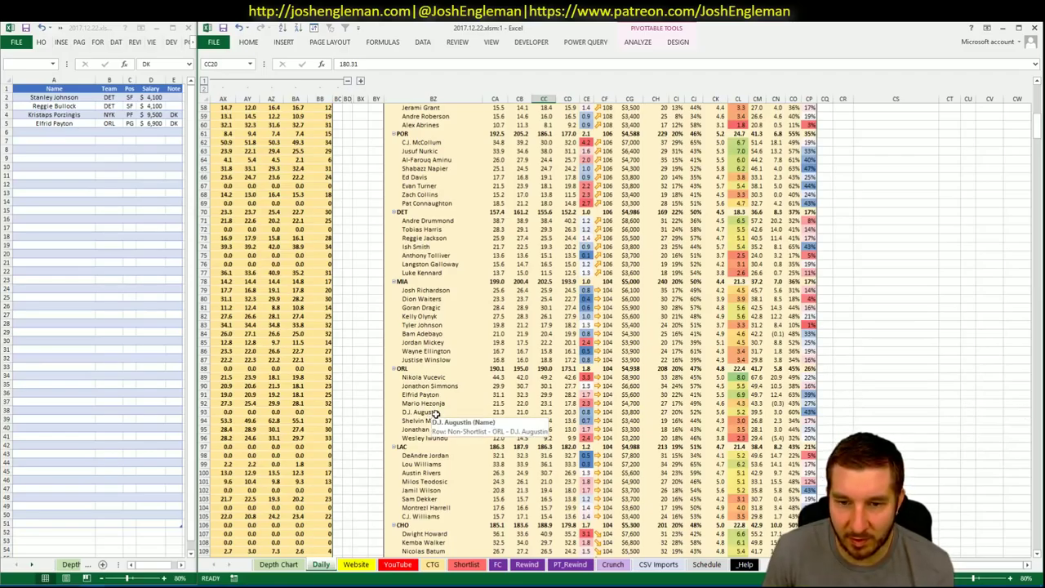
{"action": "left_click", "coordinate": [402, 564]}
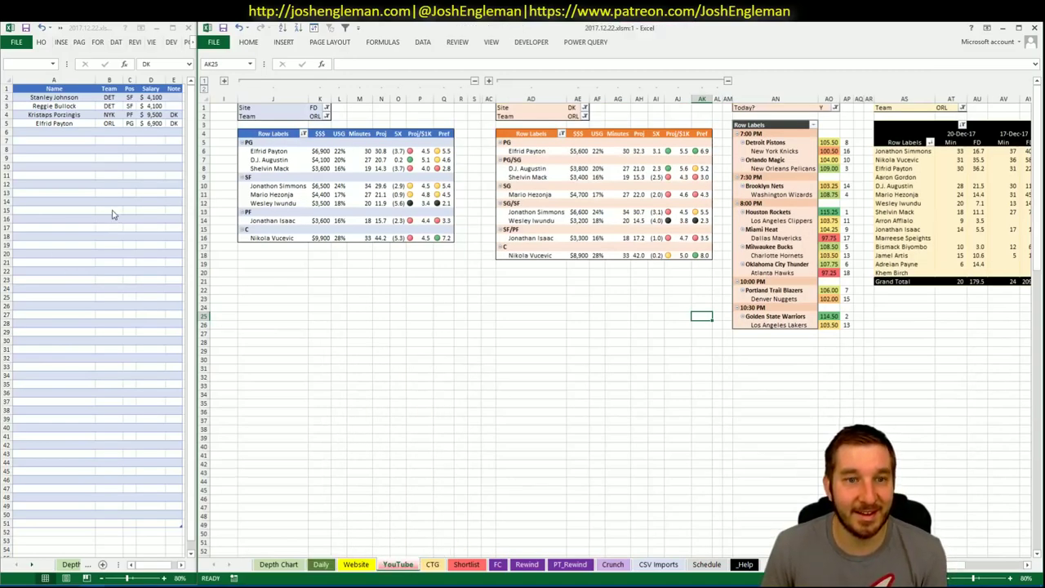
- Enter D.J. Augustin below Elfrid Payton in the player list and clear that entry again
{"action": "left_click", "coordinate": [79, 139]}
{"action": "left_click", "coordinate": [80, 131]}
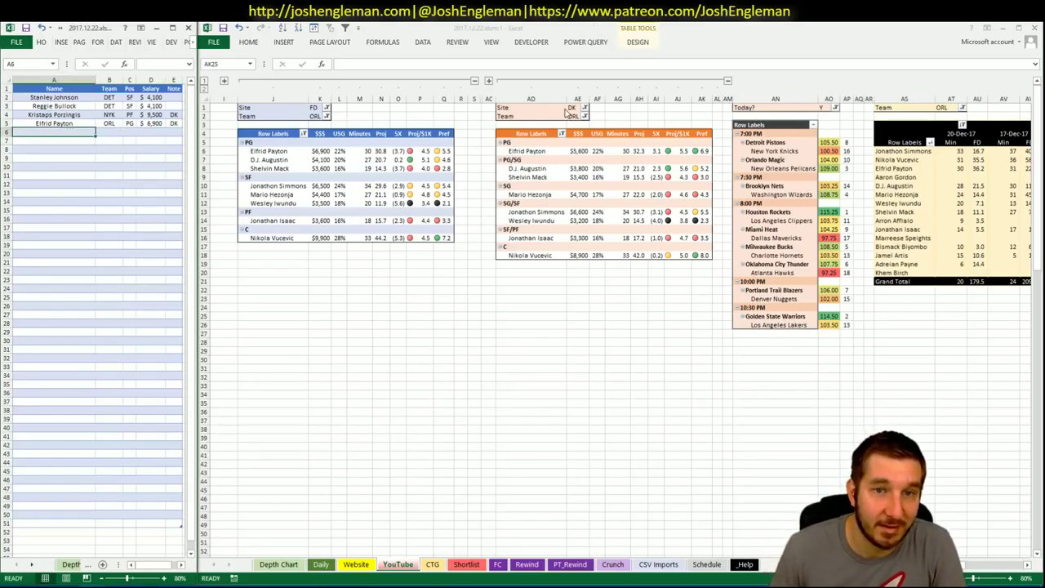
{"action": "type", "text": "D.J. Aug"}
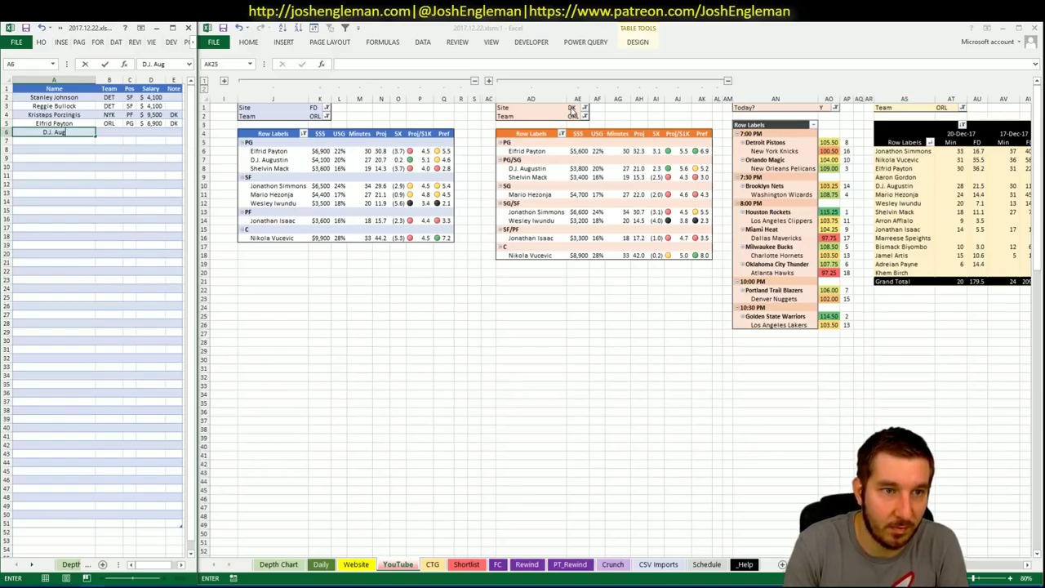
{"action": "type", "text": "ustin"}
{"action": "key", "text": "ctrl+Return"}
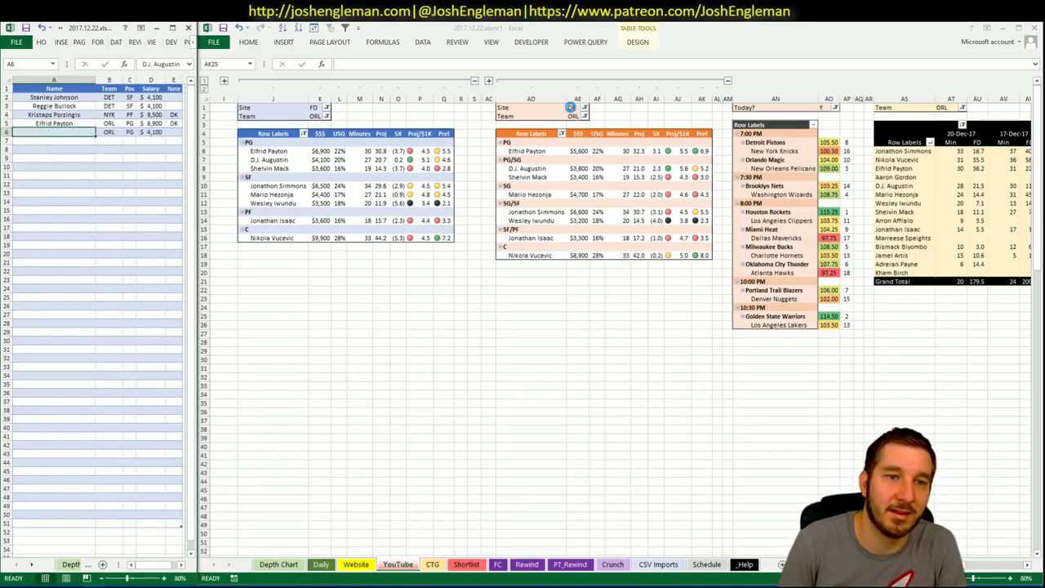
{"action": "key", "text": "Delete"}
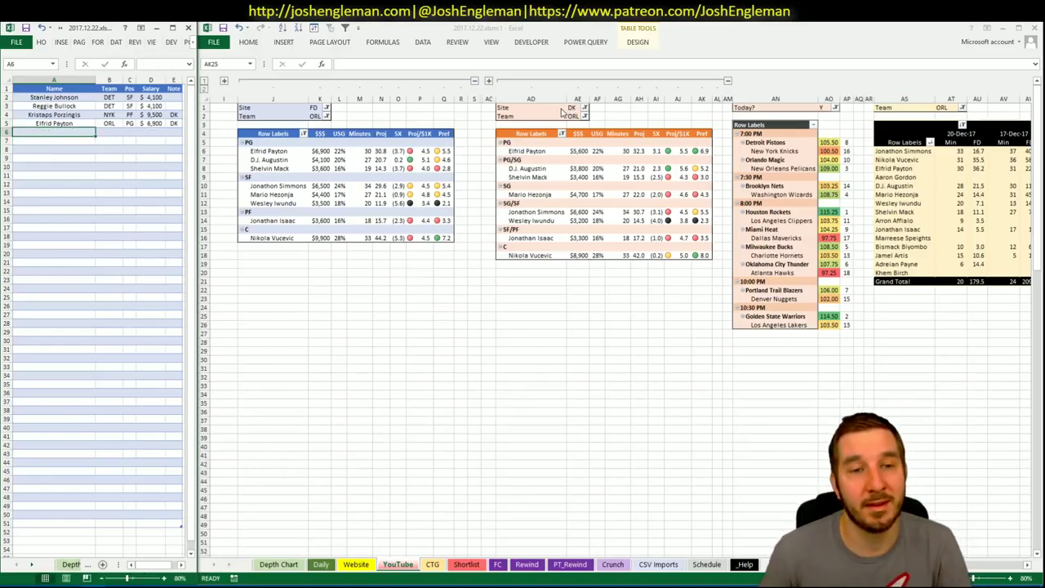
- Add D.J. Augustin to the player list in the empty row below Elfrid Payton
{"action": "type", "text": "D.J."}
{"action": "type", "text": "Augustin"}
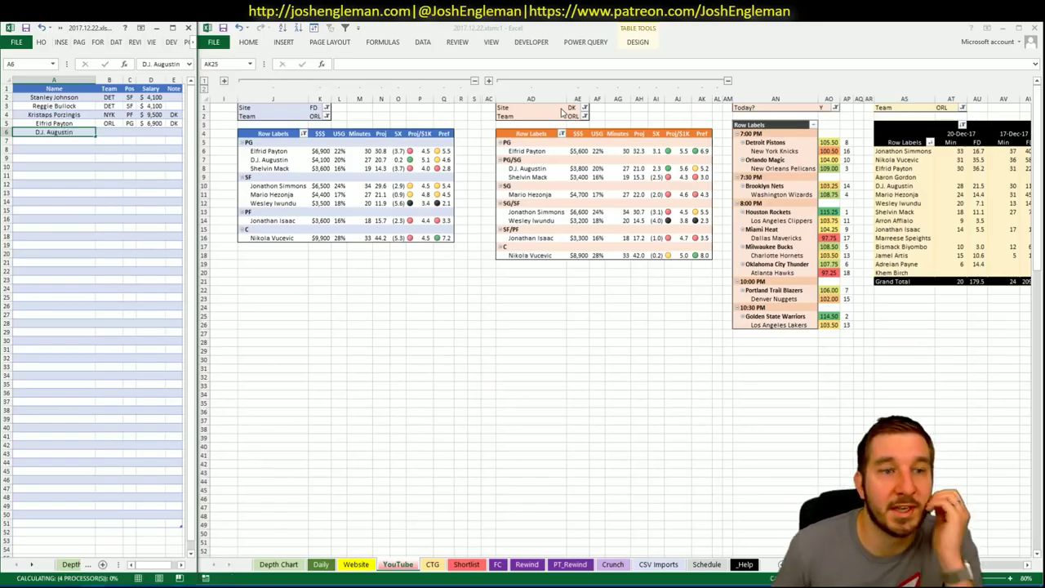
{"action": "key", "text": "Return"}
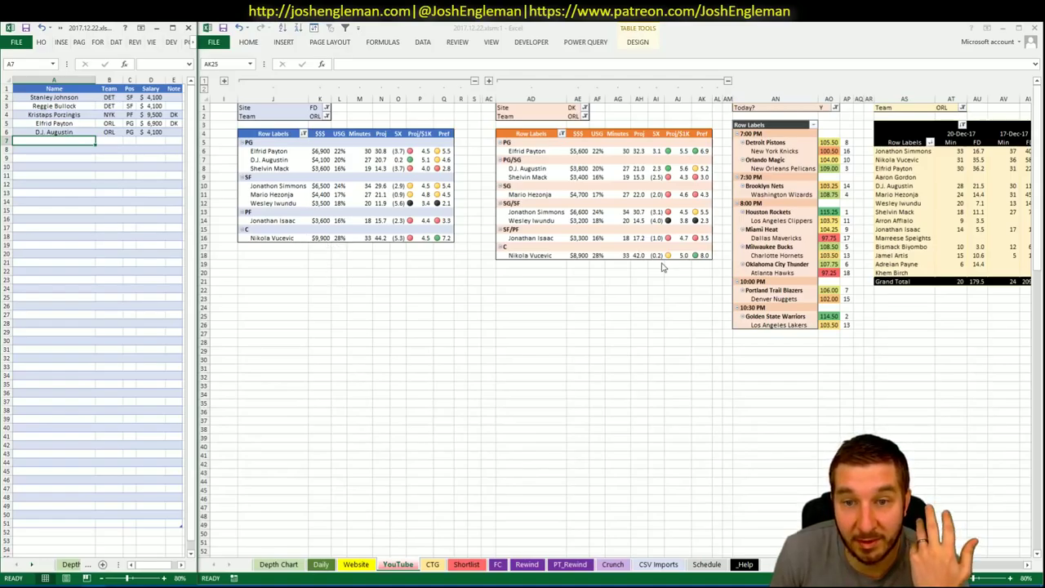
- Review the Orlando players' minutes and FD scores by game date on the YouTube sheet
{"action": "left_click", "coordinate": [985, 568]}
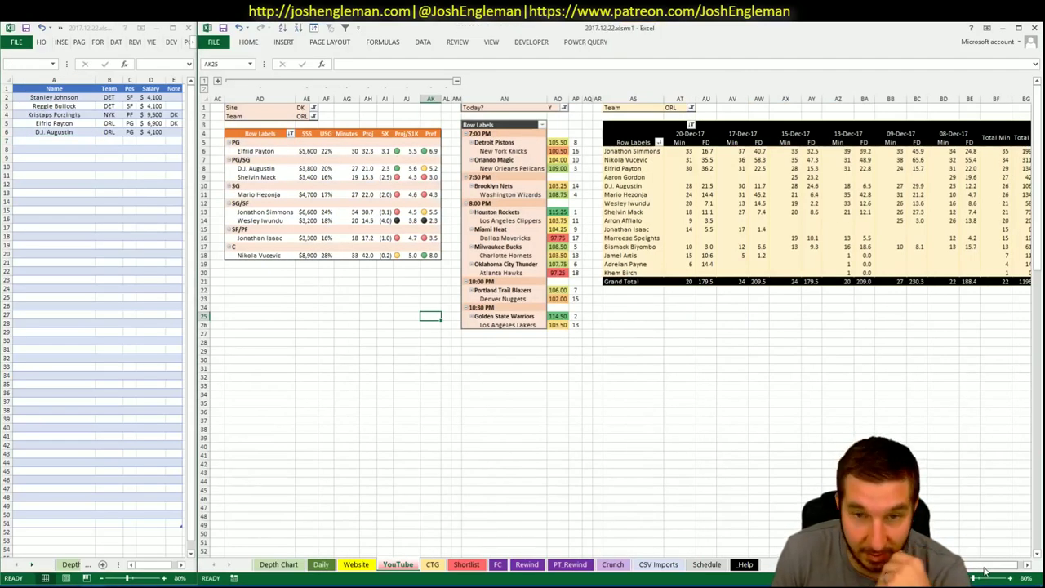
{"action": "mouse_move", "coordinate": [985, 569]}
{"action": "left_mouse_down"}
{"action": "mouse_move", "coordinate": [973, 568]}
{"action": "mouse_move", "coordinate": [985, 569]}
{"action": "left_mouse_up"}
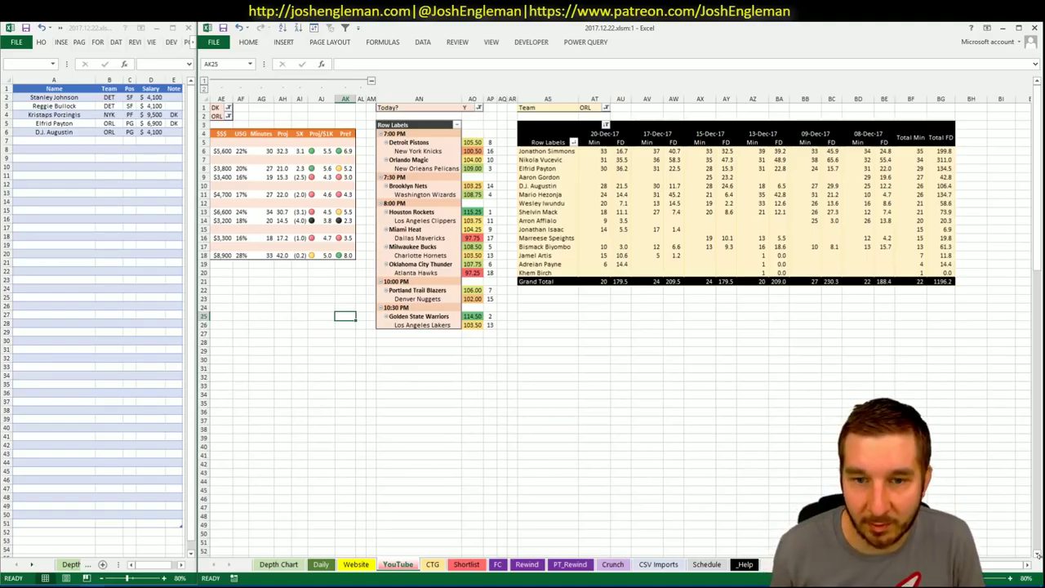
{"action": "scroll", "coordinate": [523, 326], "scroll_direction": "left", "scroll_amount": 10}
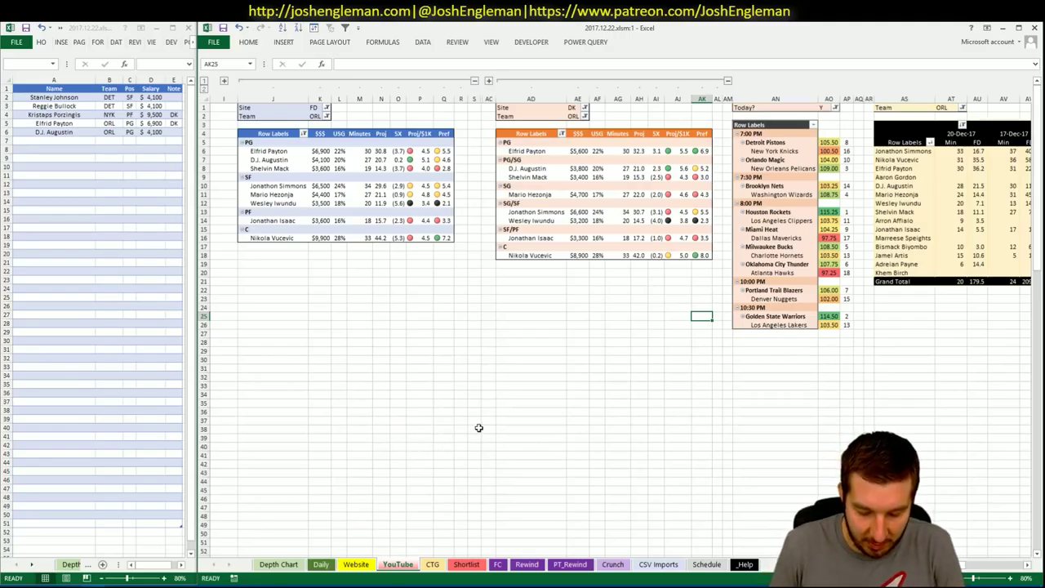
- Add Nikola Vucevic to the player list in the empty row below D.J. Augustin
{"action": "left_click", "coordinate": [82, 142]}
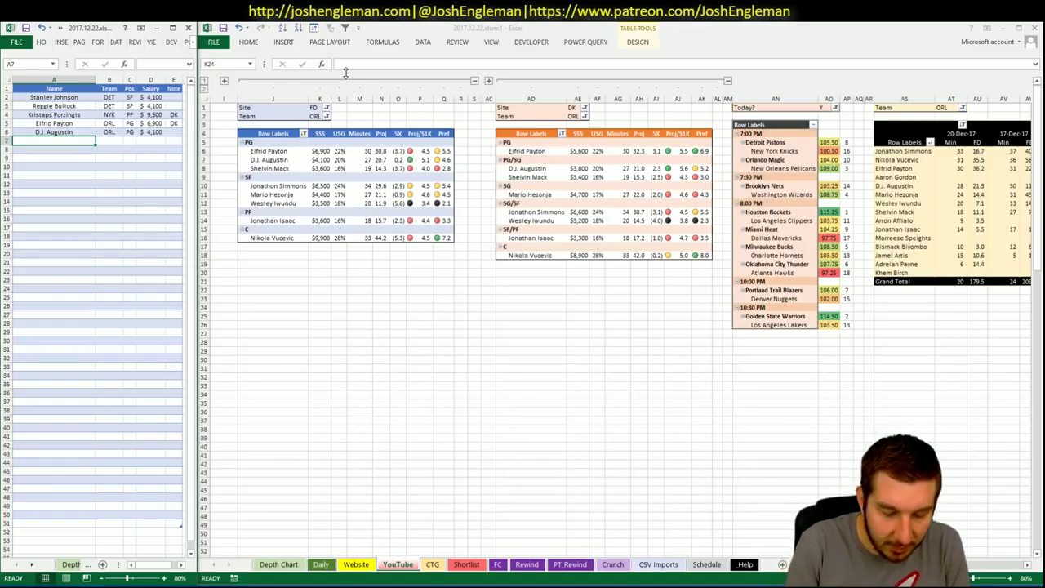
{"action": "type", "text": "Niu"}
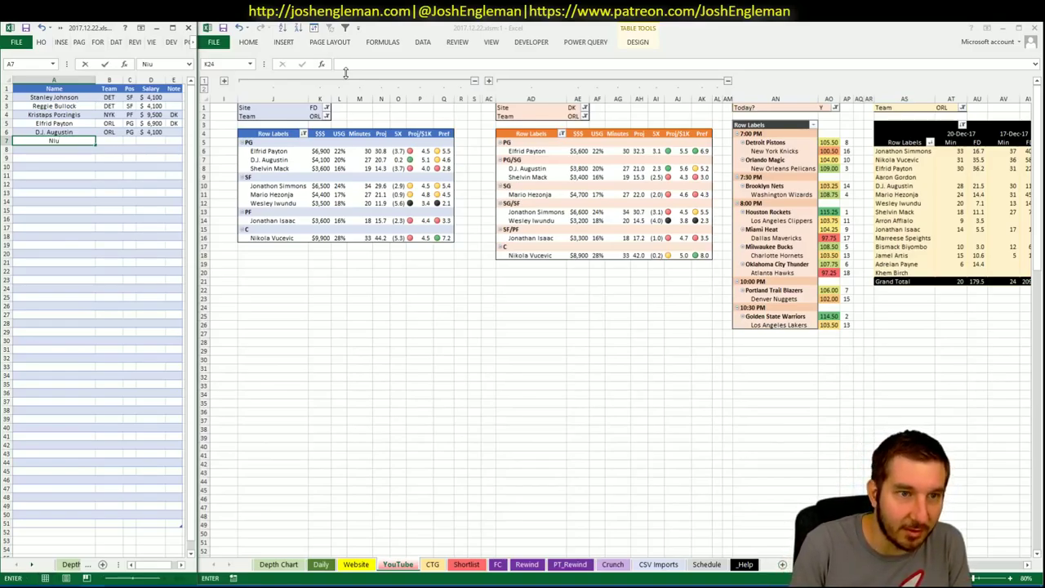
{"action": "type", "text": "kola V"}
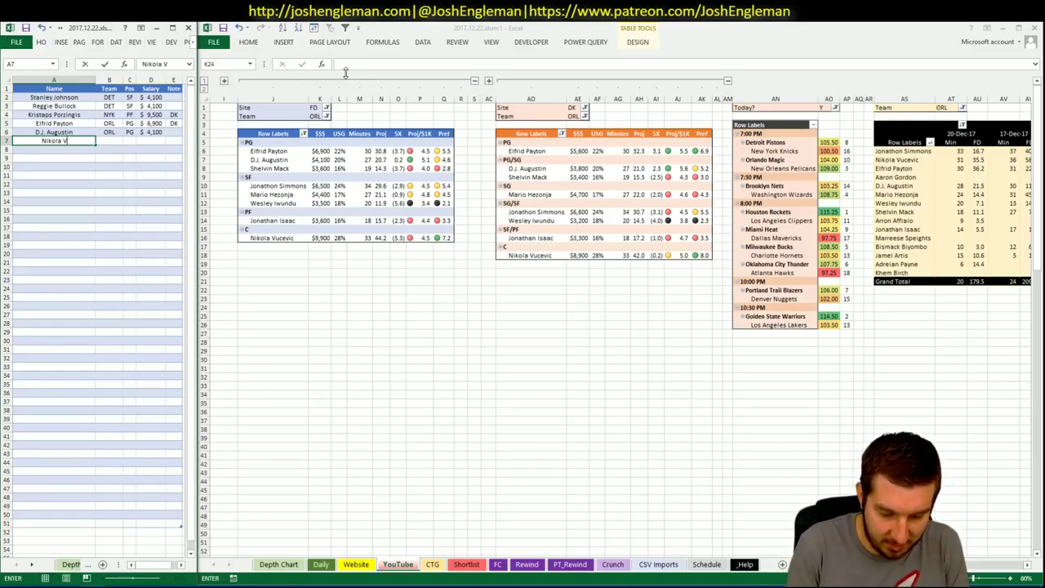
{"action": "type", "text": "ucevic"}
{"action": "key", "text": "Return"}
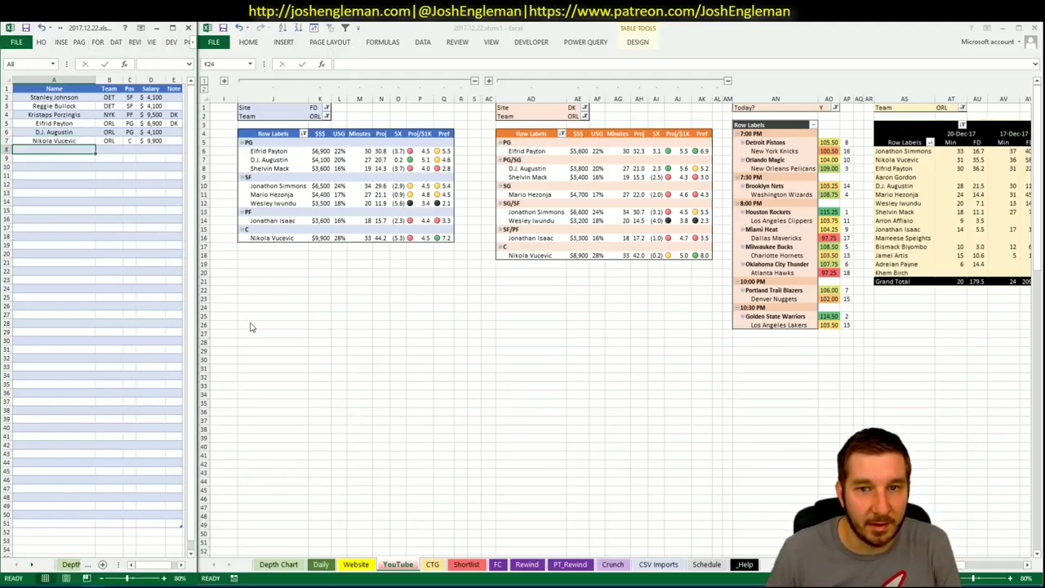
{"action": "left_click", "coordinate": [248, 312]}
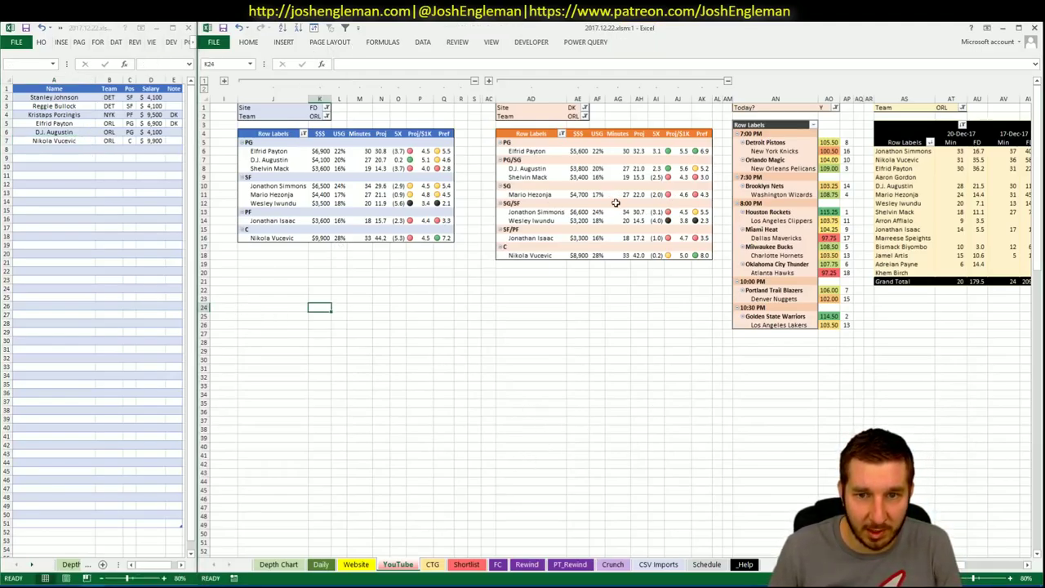
{"action": "left_click", "coordinate": [522, 386]}
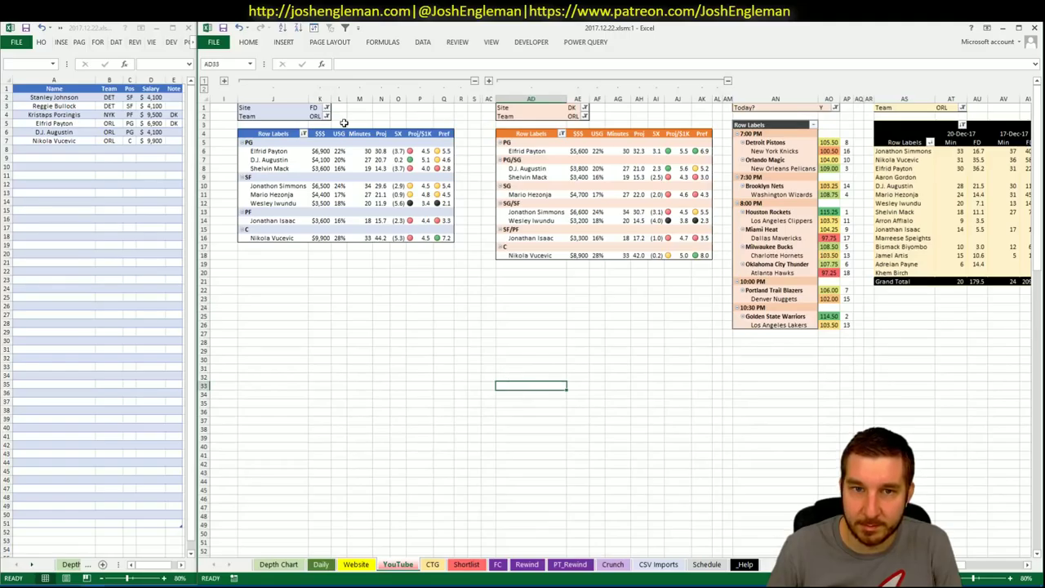
- Set the team filter to NOP in the FD projections, DK projections and game-date tables on the YouTube sheet
{"action": "left_click", "coordinate": [320, 117]}
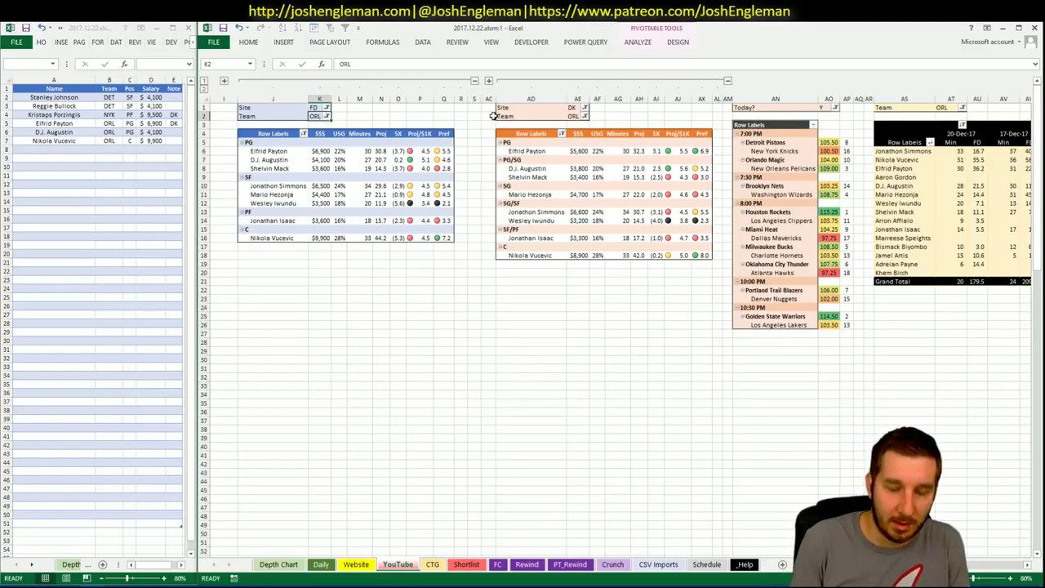
{"action": "type", "text": "NOP"}
{"action": "key", "text": "Return"}
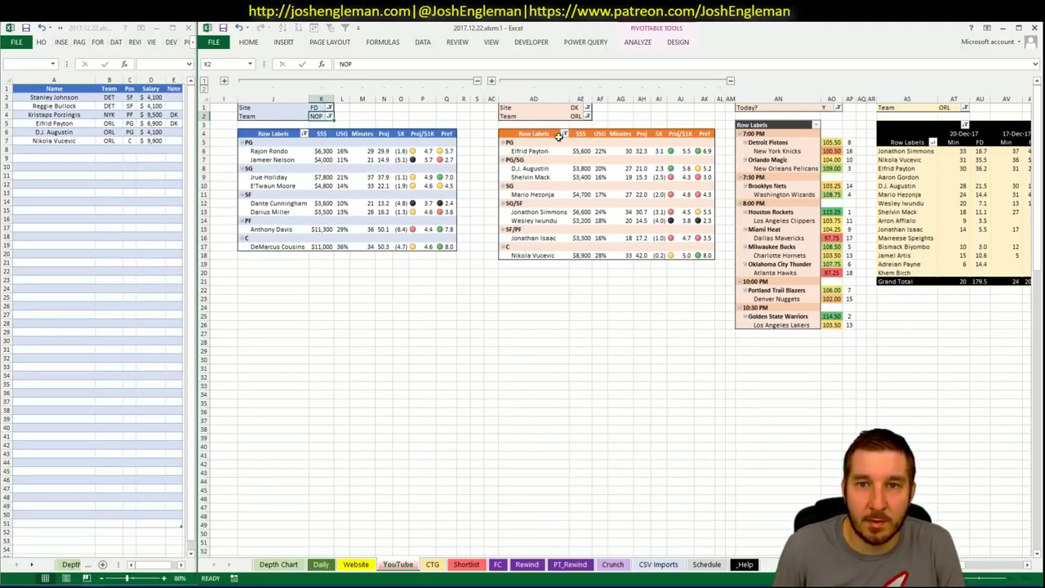
{"action": "left_click", "coordinate": [577, 116]}
{"action": "type", "text": "NOP"}
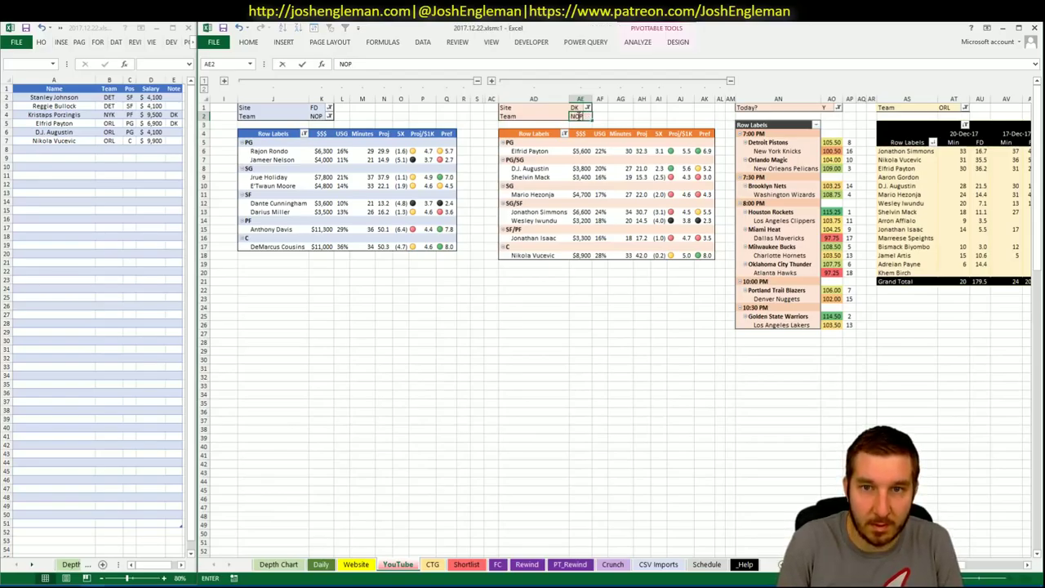
{"action": "key", "text": "Return"}
{"action": "left_click", "coordinate": [947, 107]}
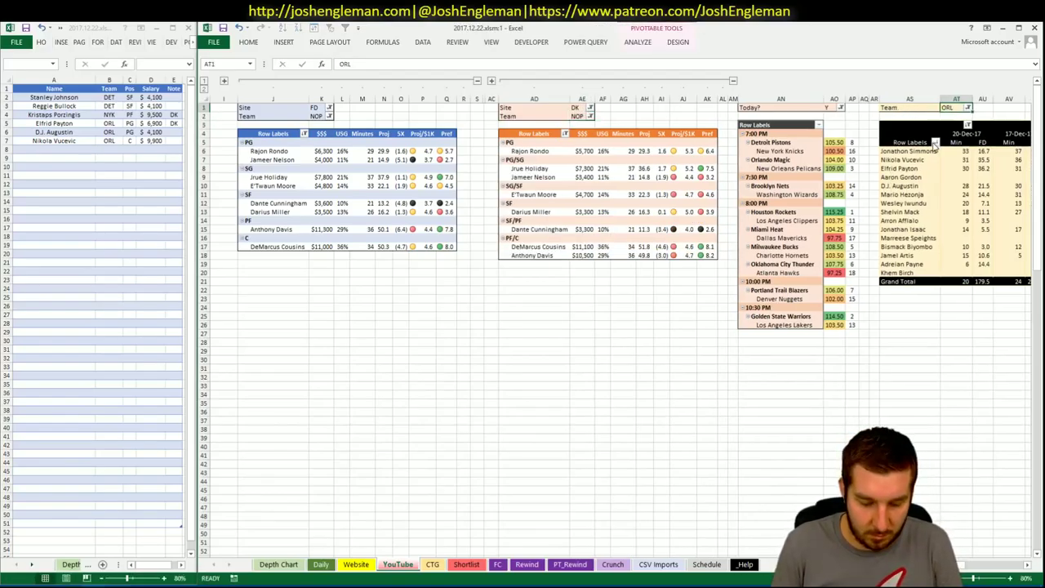
{"action": "type", "text": "NOP"}
{"action": "key", "text": "Return"}
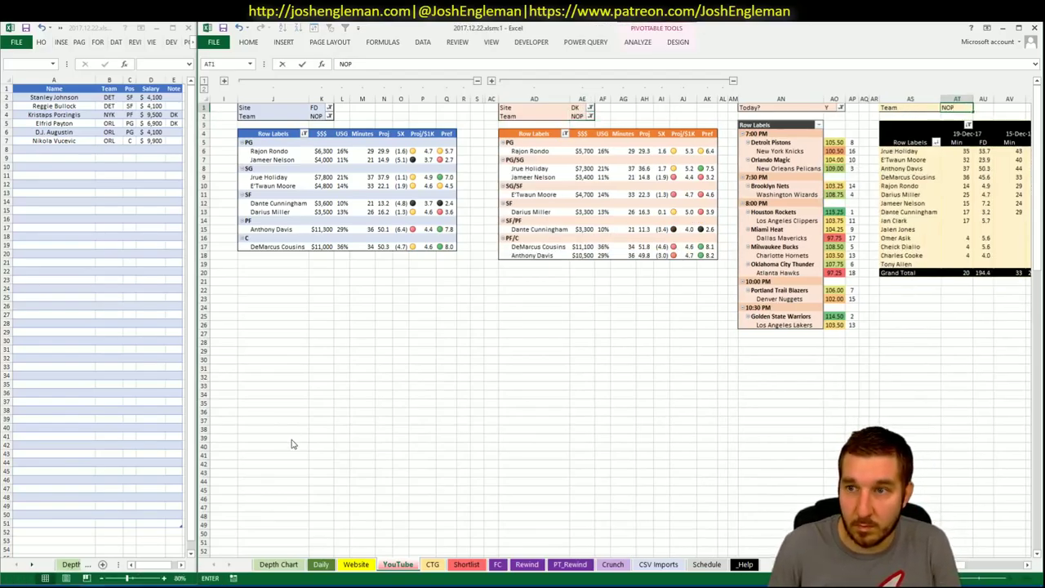
- Open the New Orleans Pelicans player stats on Cleaning the Glass, select the Shooting: Frequency table's player rows and return to the workbook
{"action": "key", "text": "alt+Tab"}
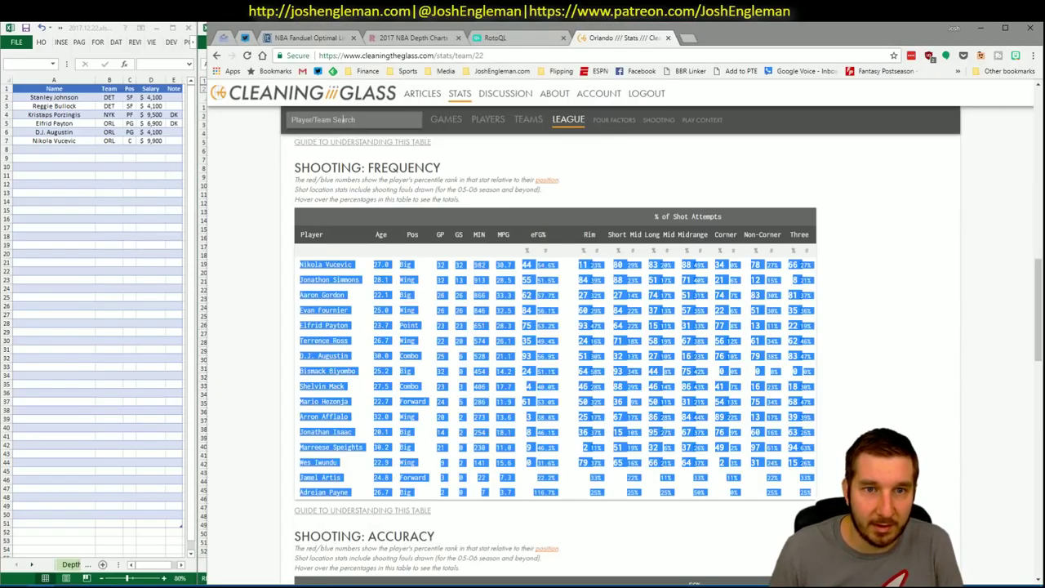
{"action": "type", "text": "pelican"}
{"action": "left_click", "coordinate": [342, 140]}
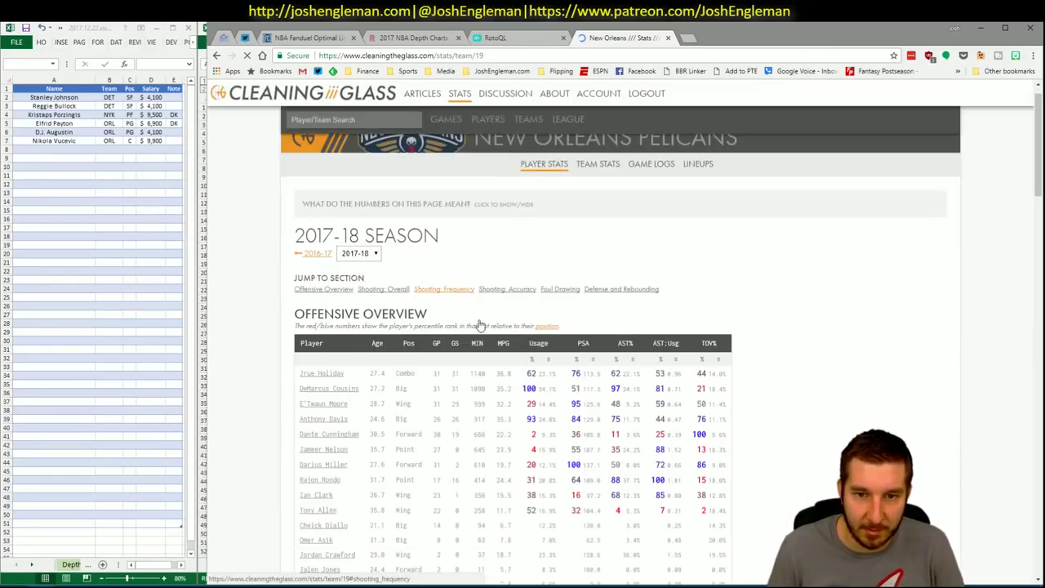
{"action": "scroll", "coordinate": [479, 353], "scroll_direction": "down", "scroll_amount": 6}
{"action": "left_click_drag", "start_coordinate": [841, 494], "coordinate": [302, 266]}
{"action": "key", "text": "alt+Tab"}
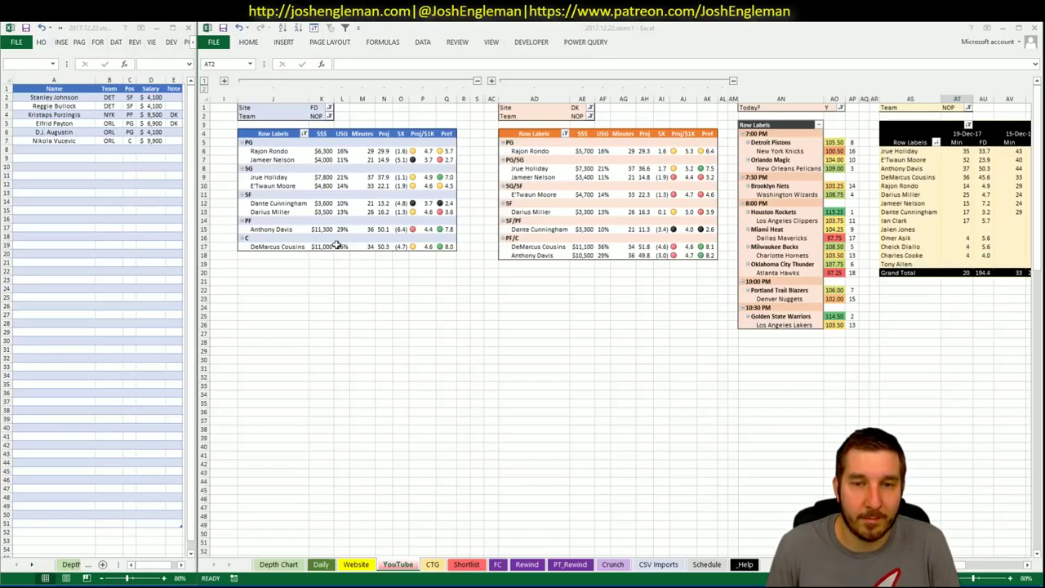
- Refresh the CTG sheet with the Pelicans' shooting data against opponent ORL and return to the YouTube sheet
{"action": "left_click", "coordinate": [432, 564]}
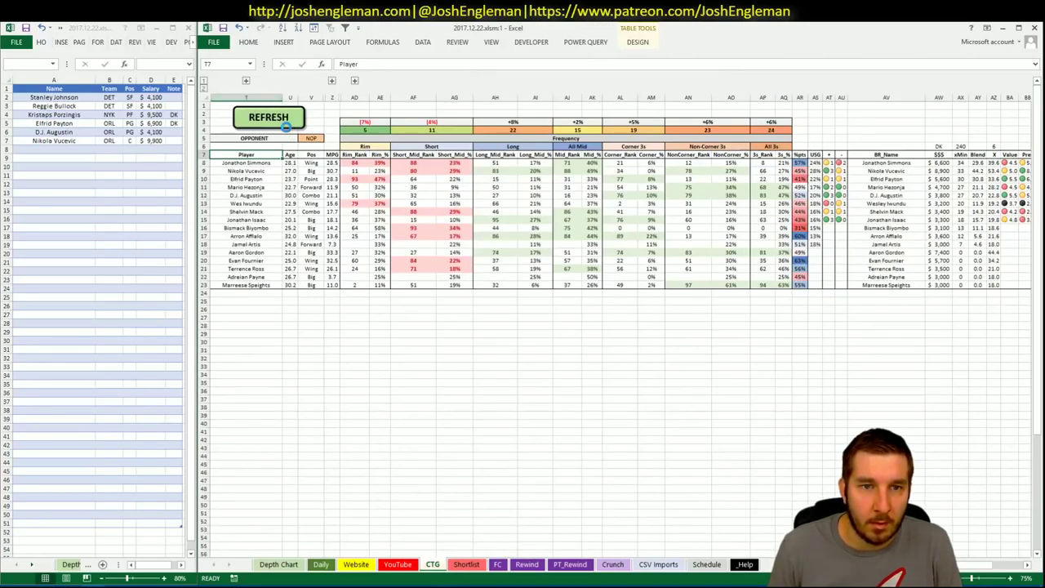
{"action": "left_click", "coordinate": [314, 137]}
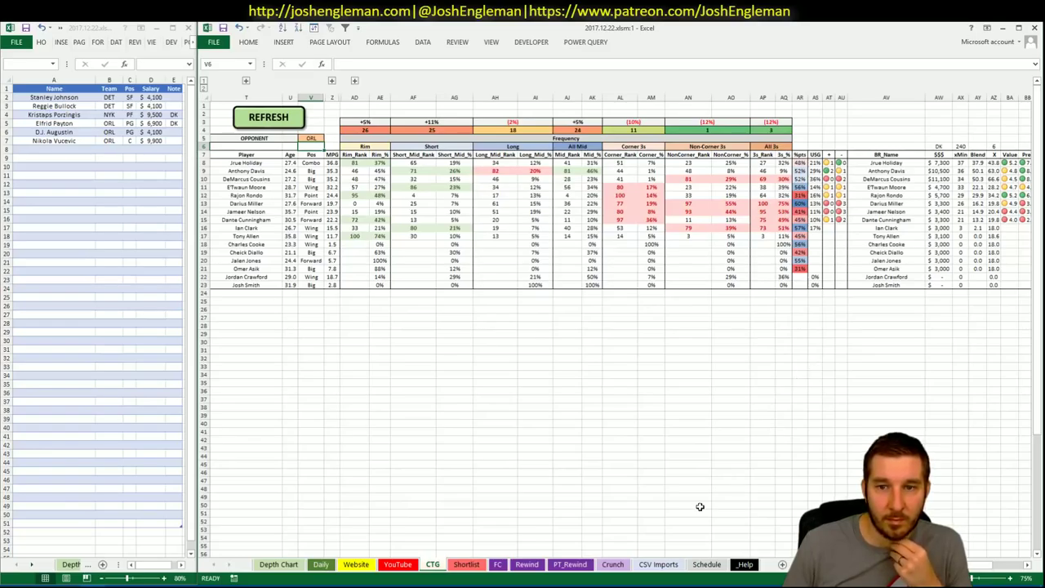
{"action": "left_click", "coordinate": [466, 565]}
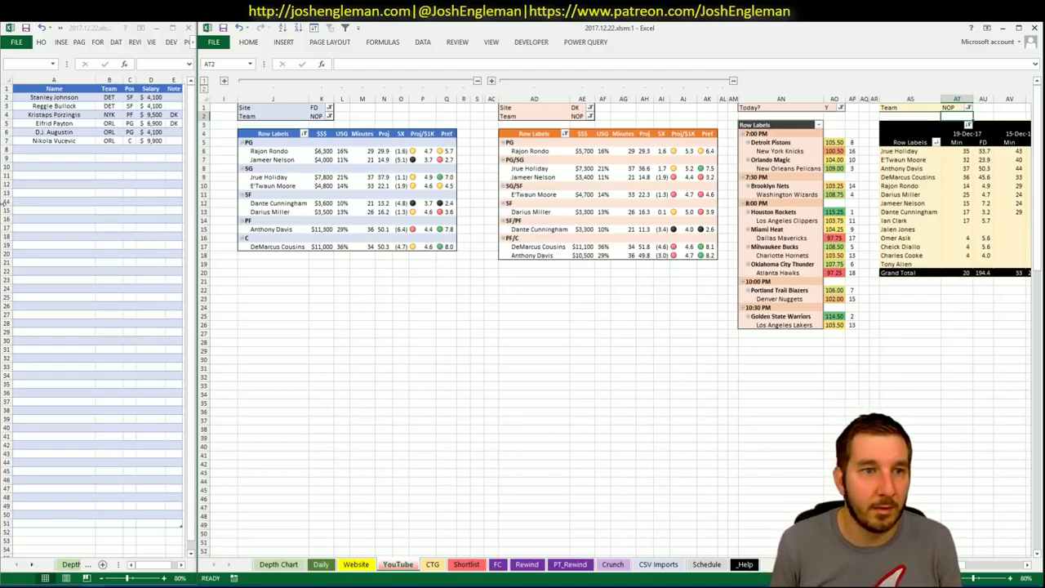
- Check New Orleans' minutes and FD scores by game date, and add Jrue Holiday to the player list below Nikola Vucevic
{"action": "left_click", "coordinate": [77, 150]}
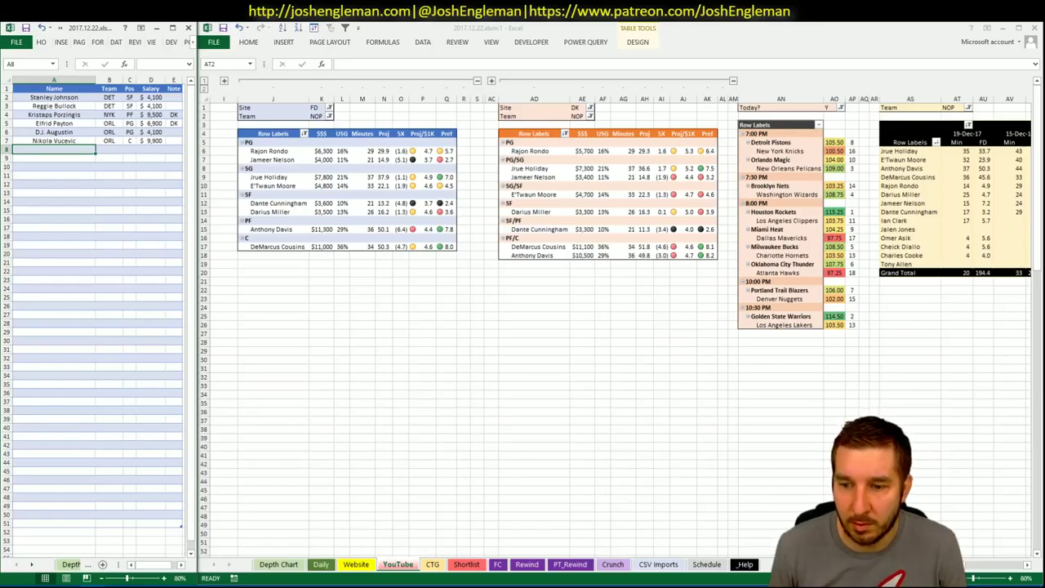
{"action": "key", "text": "alt+Tab"}
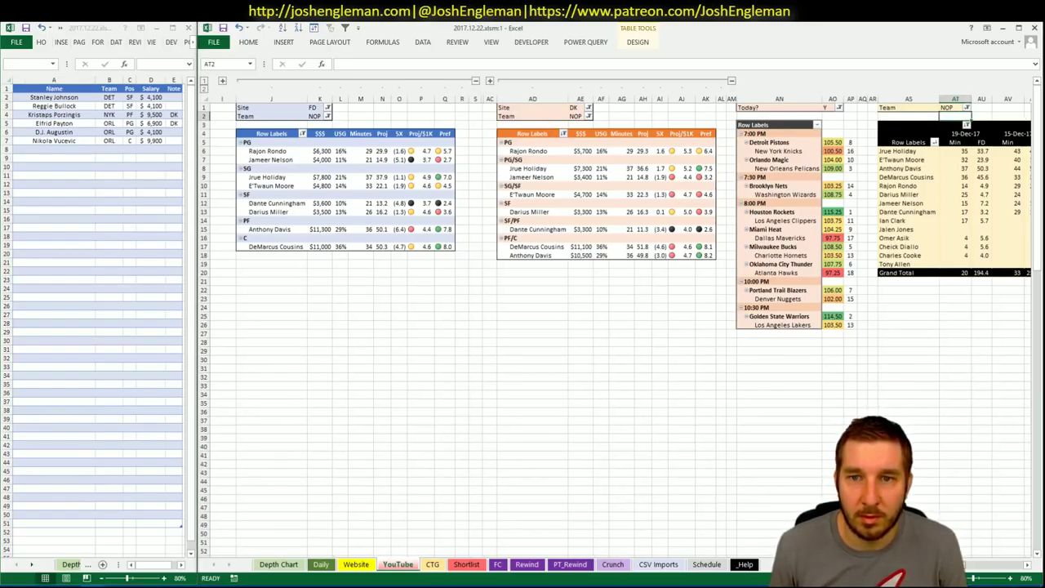
{"action": "scroll", "coordinate": [622, 316], "scroll_direction": "right", "scroll_amount": 1}
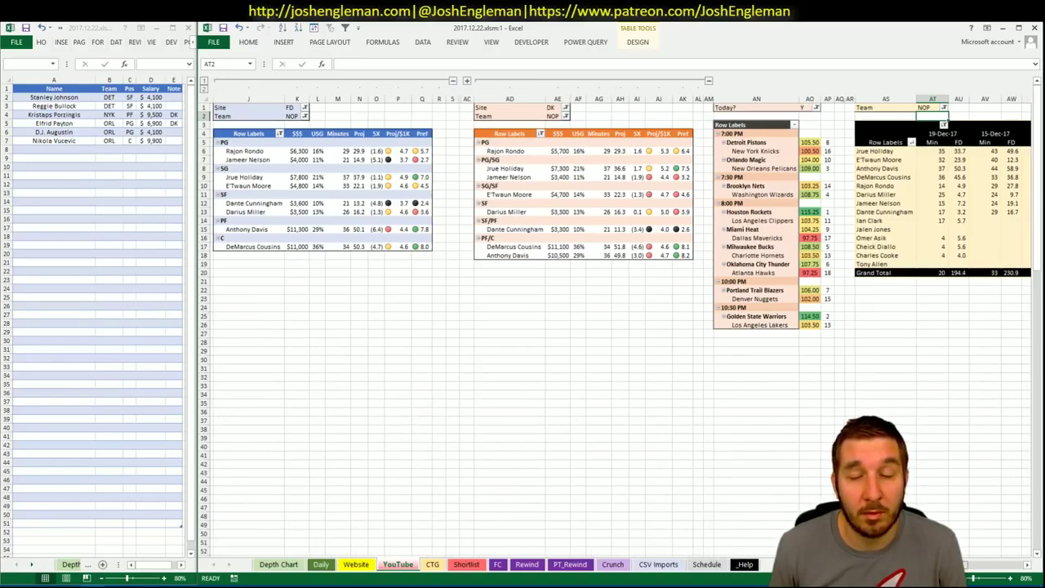
{"action": "scroll", "coordinate": [985, 567], "scroll_direction": "right", "scroll_amount": 5}
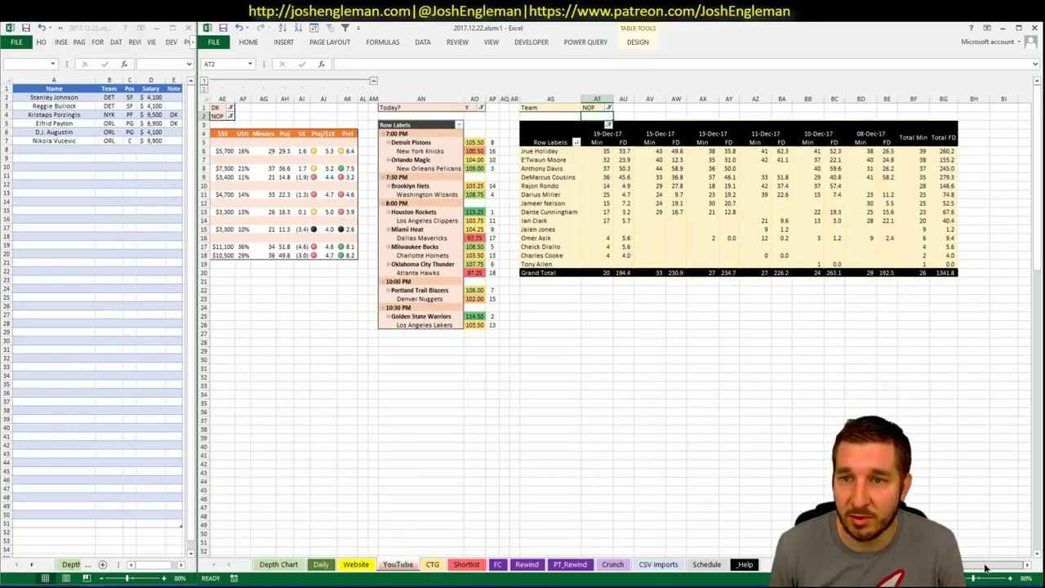
{"action": "scroll", "coordinate": [972, 565], "scroll_direction": "left", "scroll_amount": 7}
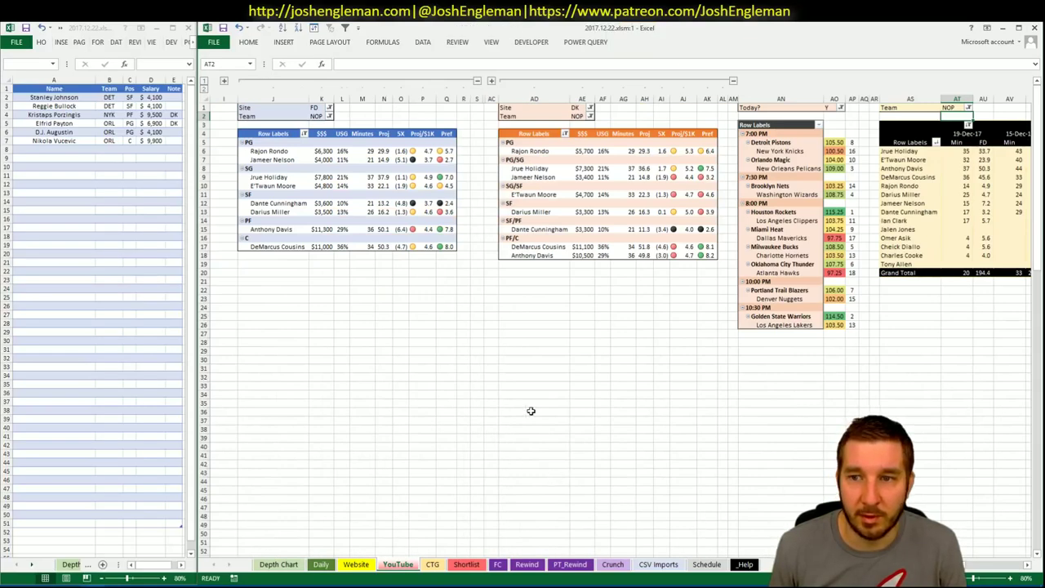
{"action": "left_click", "coordinate": [446, 299]}
{"action": "left_click", "coordinate": [62, 149]}
{"action": "type", "text": "Jrue"}
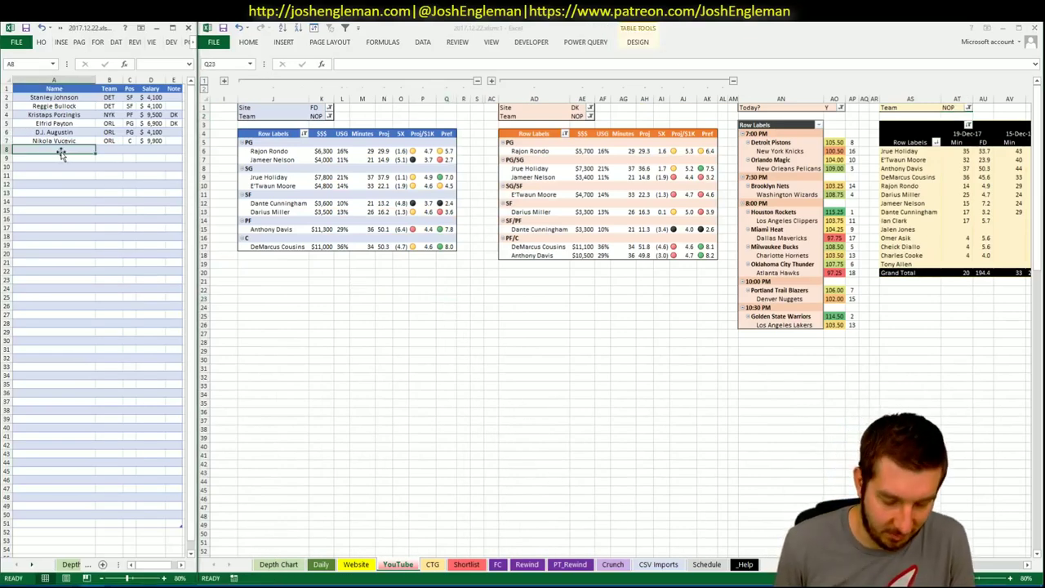
{"action": "type", "text": " Holiday"}
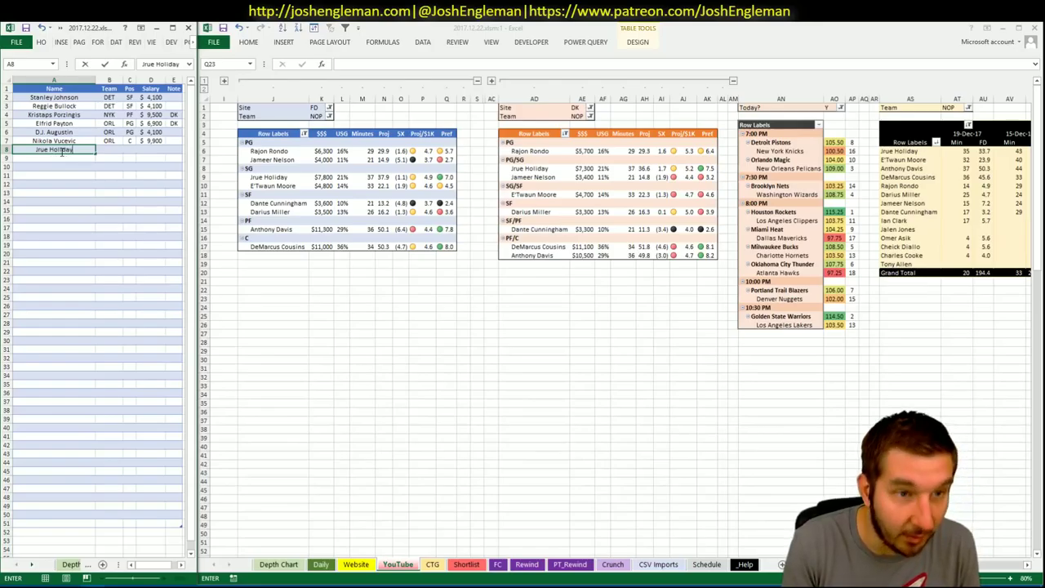
{"action": "key", "text": "Return"}
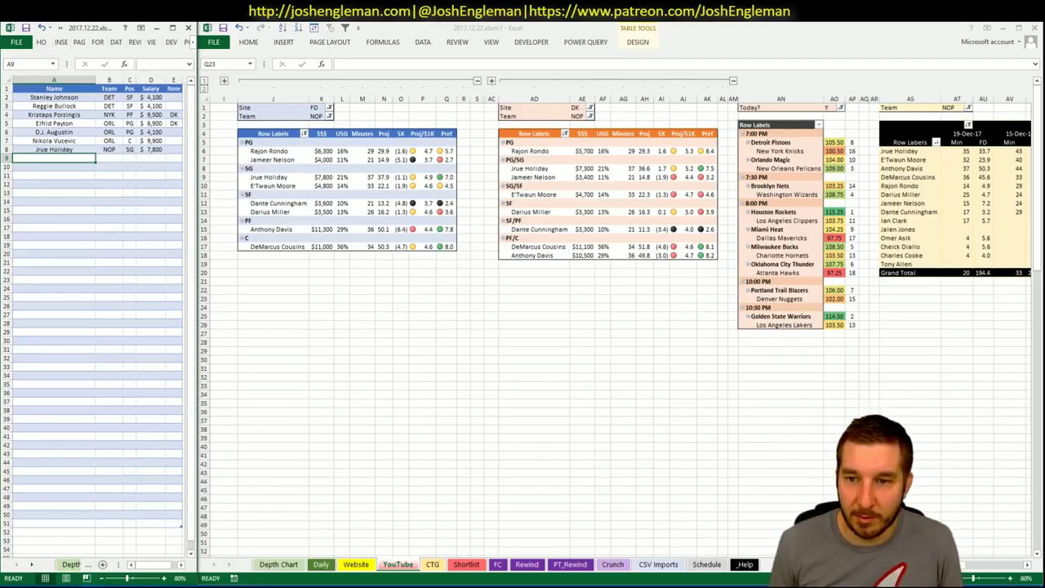
- Recheck the Pelicans' recent game scores and add Anthony Davis to the player list below Jrue Holiday
{"action": "left_click", "coordinate": [315, 159]}
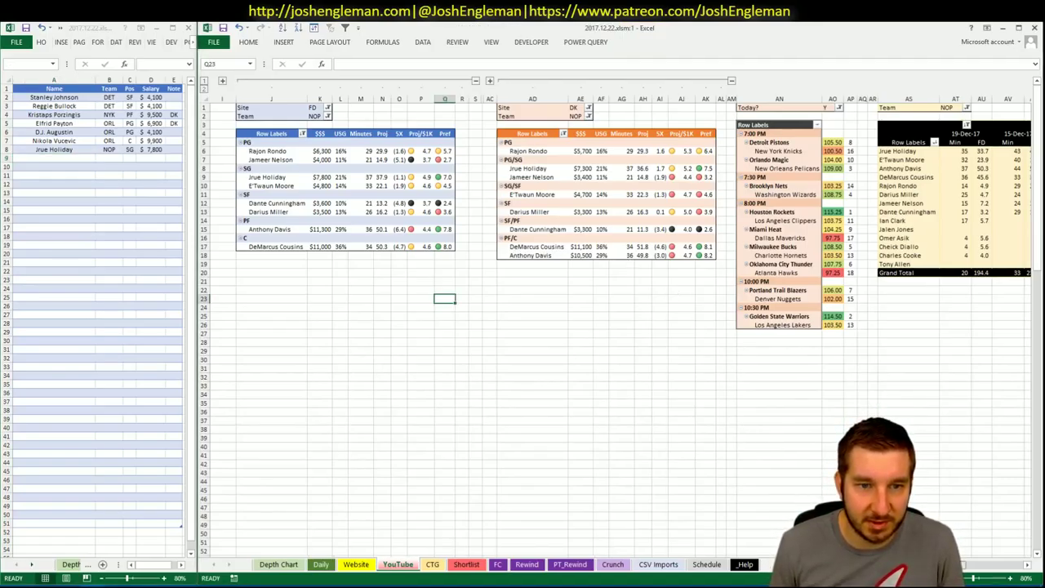
{"action": "left_click_drag", "start_coordinate": [955, 564], "coordinate": [1003, 578]}
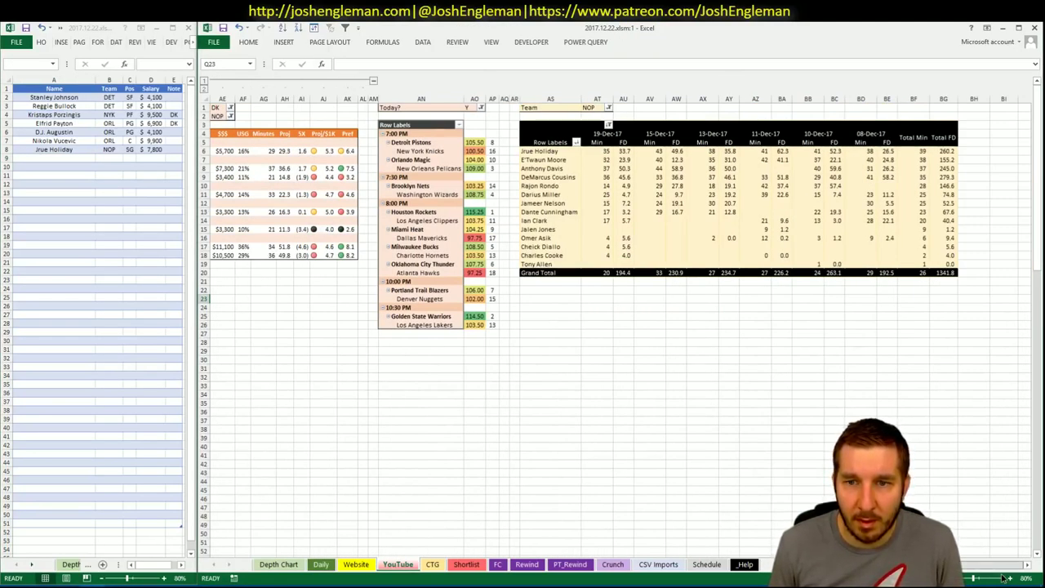
{"action": "scroll", "coordinate": [1004, 577], "scroll_direction": "left", "scroll_amount": 3}
{"action": "scroll", "coordinate": [519, 355], "scroll_direction": "left", "scroll_amount": 3}
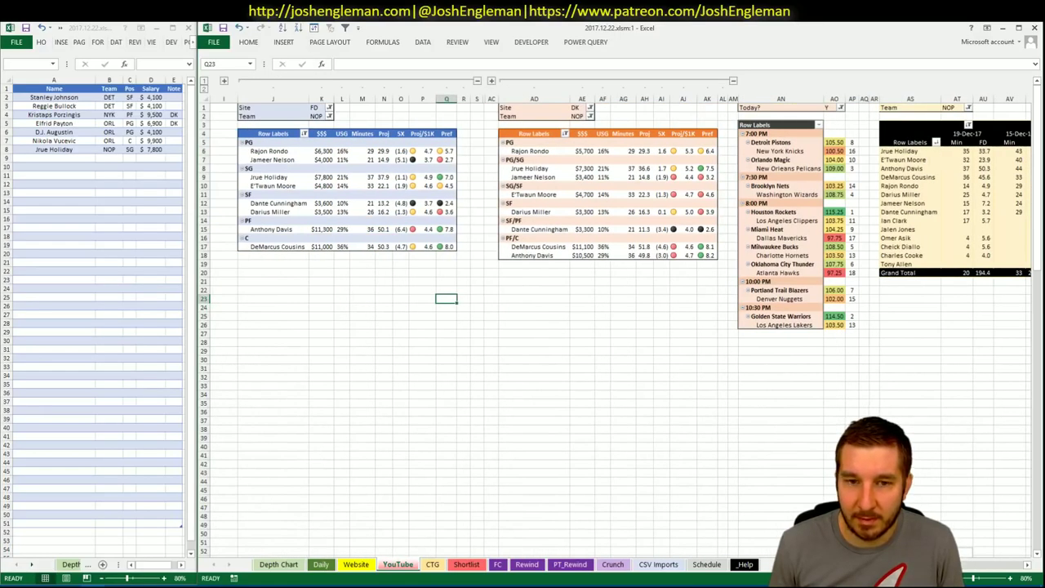
{"action": "left_click", "coordinate": [82, 157]}
{"action": "type", "text": "Anthony Davis"}
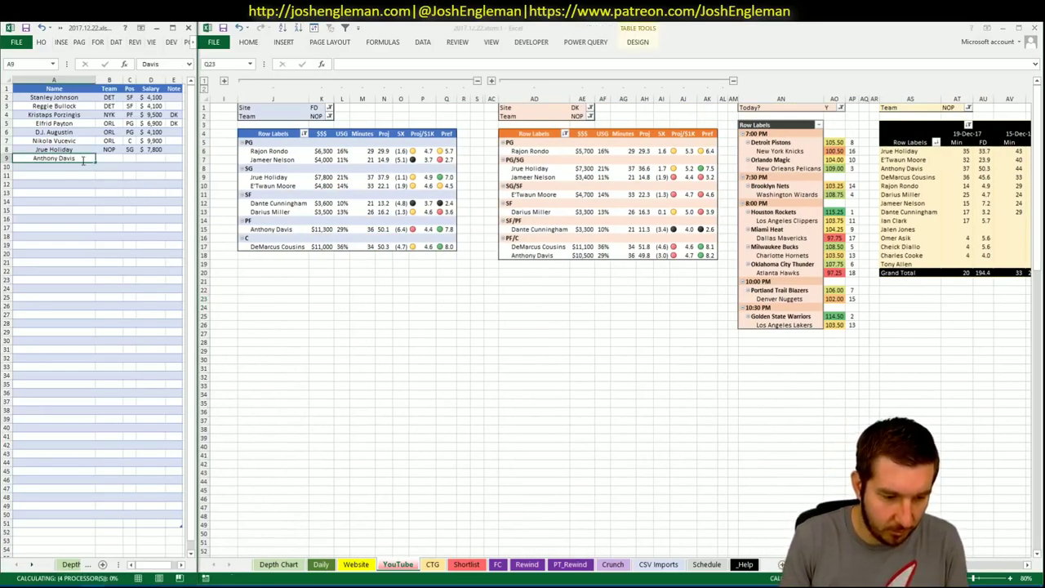
{"action": "key", "text": "Return"}
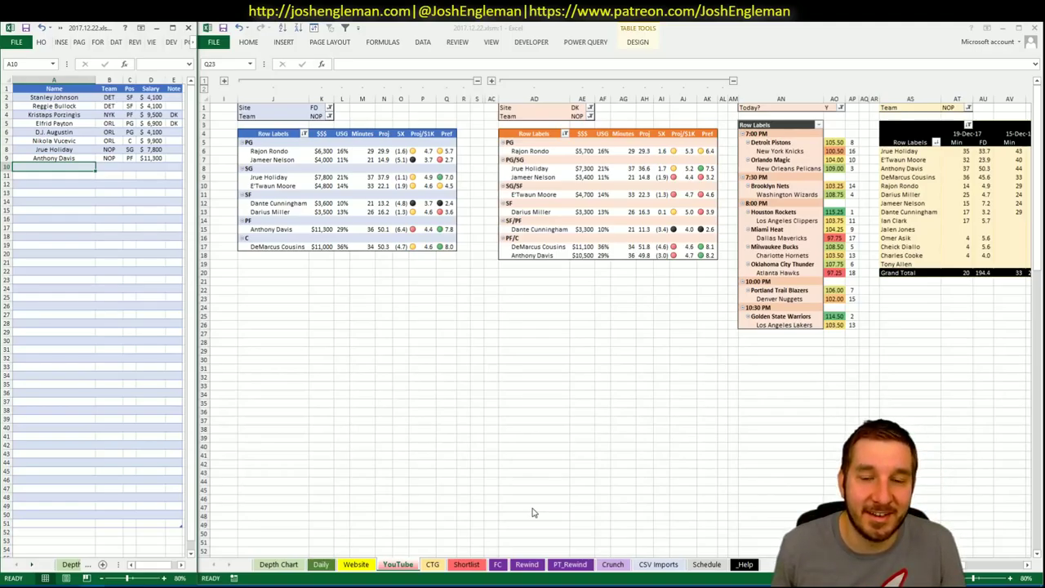
{"action": "left_click", "coordinate": [620, 301]}
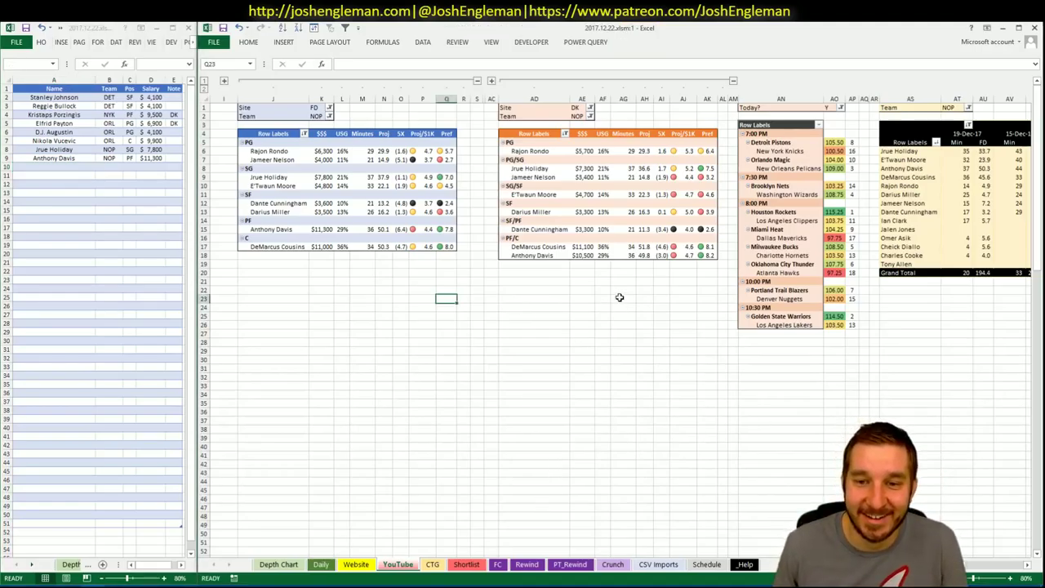
{"action": "left_click", "coordinate": [619, 297]}
{"action": "left_click", "coordinate": [45, 166]}
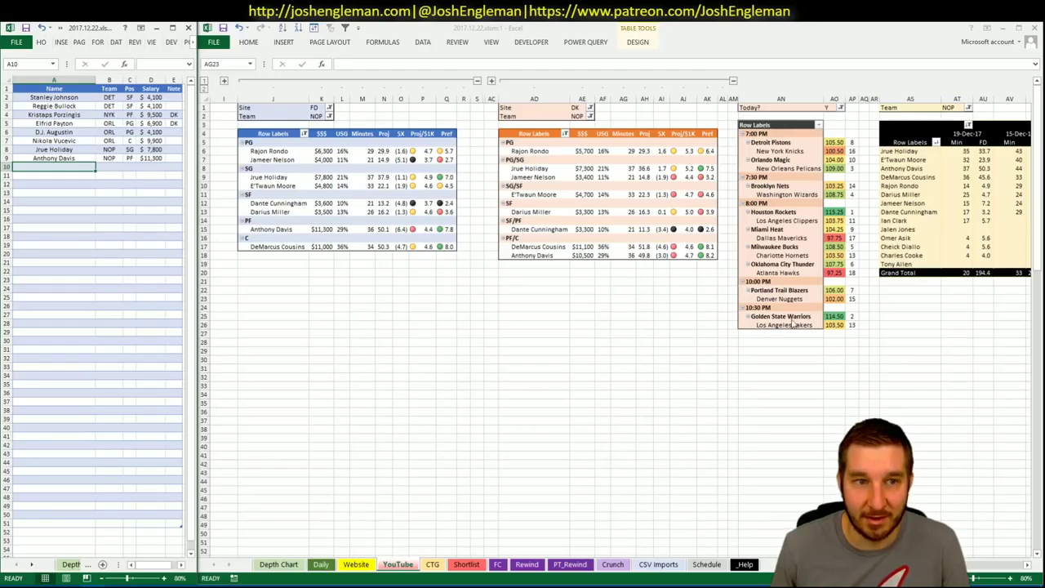
{"action": "left_click", "coordinate": [110, 167]}
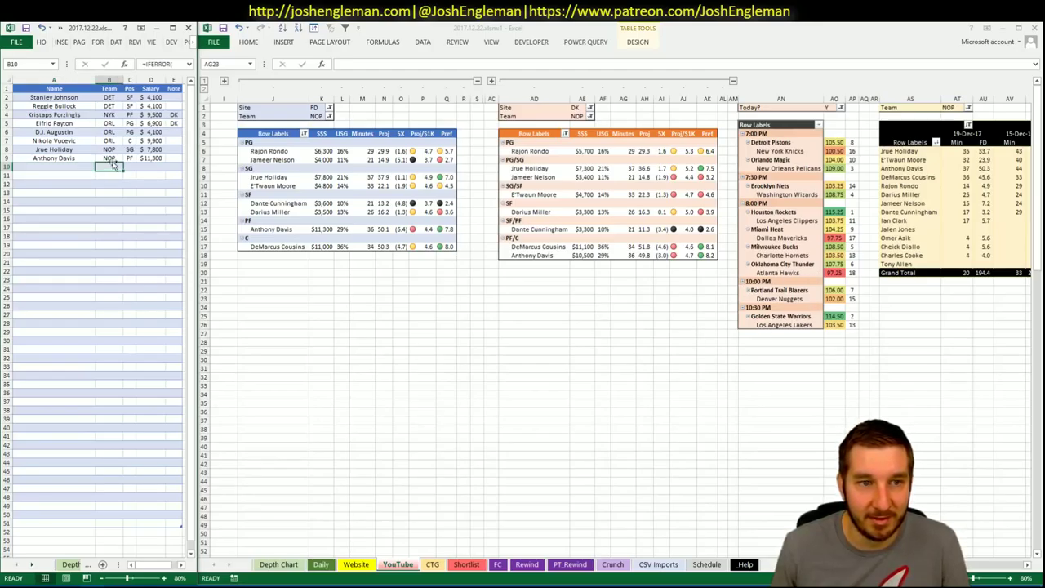
- Set the Team filter to BRK for the FD table, the DK table and the game-by-game minutes table
{"action": "left_click", "coordinate": [318, 115]}
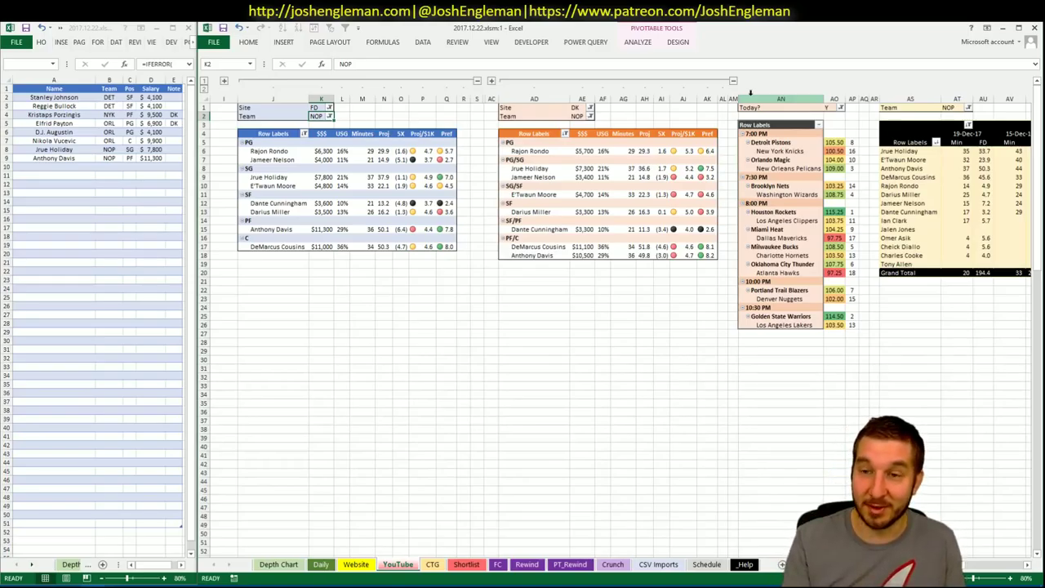
{"action": "type", "text": "BRK"}
{"action": "key", "text": "Tab"}
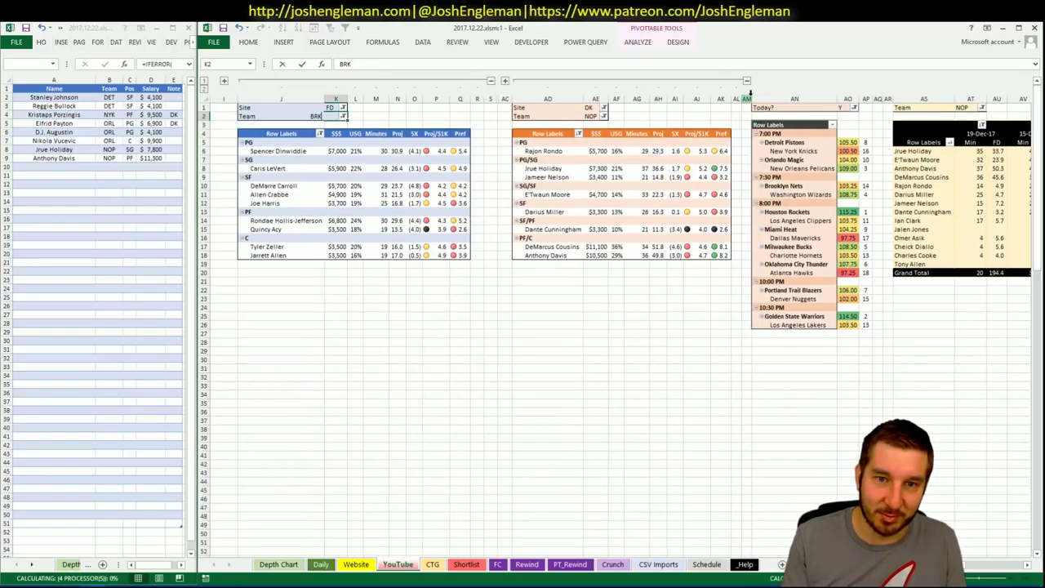
{"action": "left_click", "coordinate": [598, 116]}
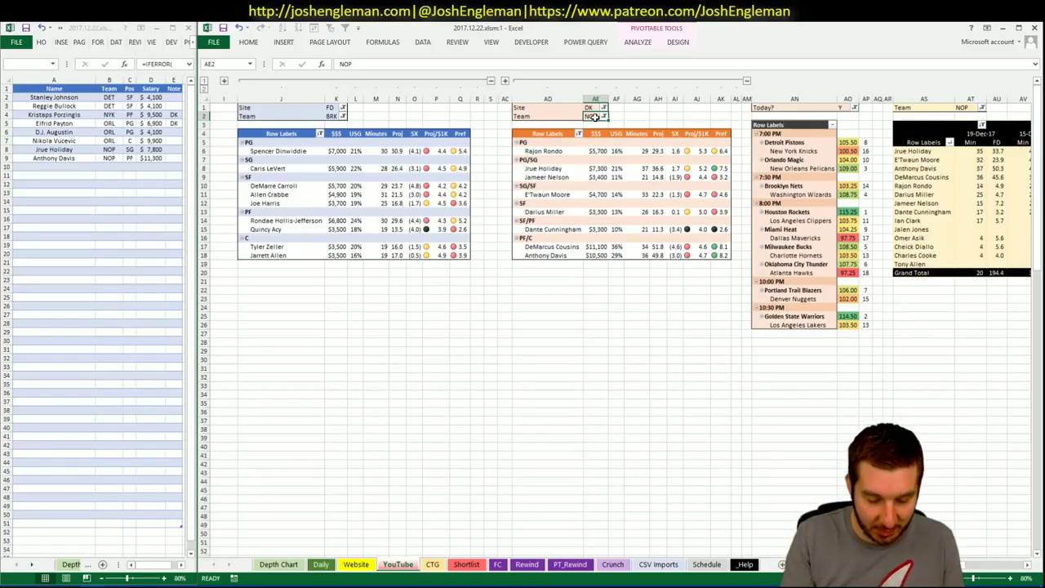
{"action": "type", "text": "BRK"}
{"action": "key", "text": "Return"}
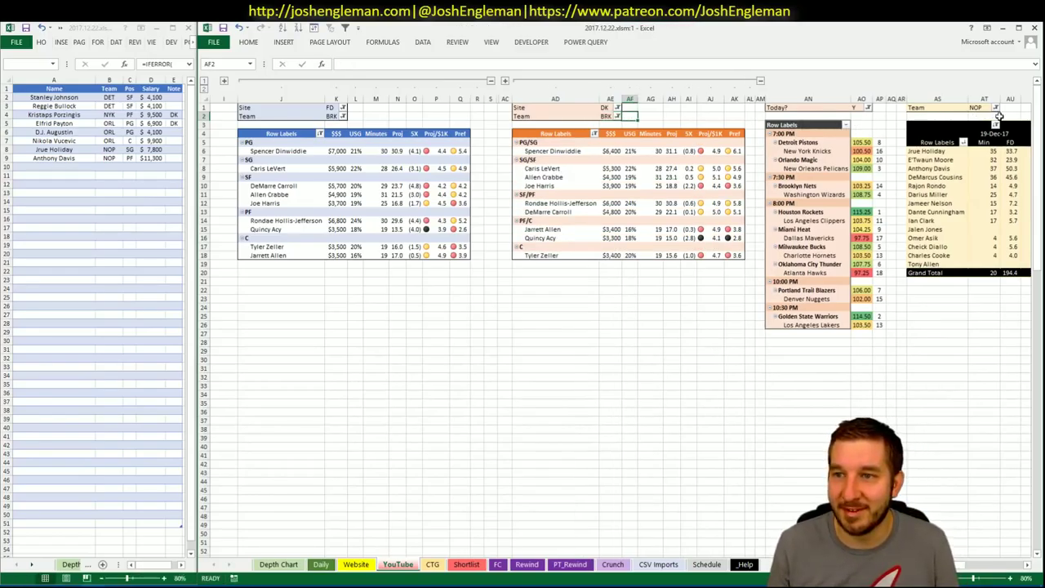
{"action": "left_click", "coordinate": [982, 108]}
{"action": "type", "text": "BRK"}
{"action": "key", "text": "Return"}
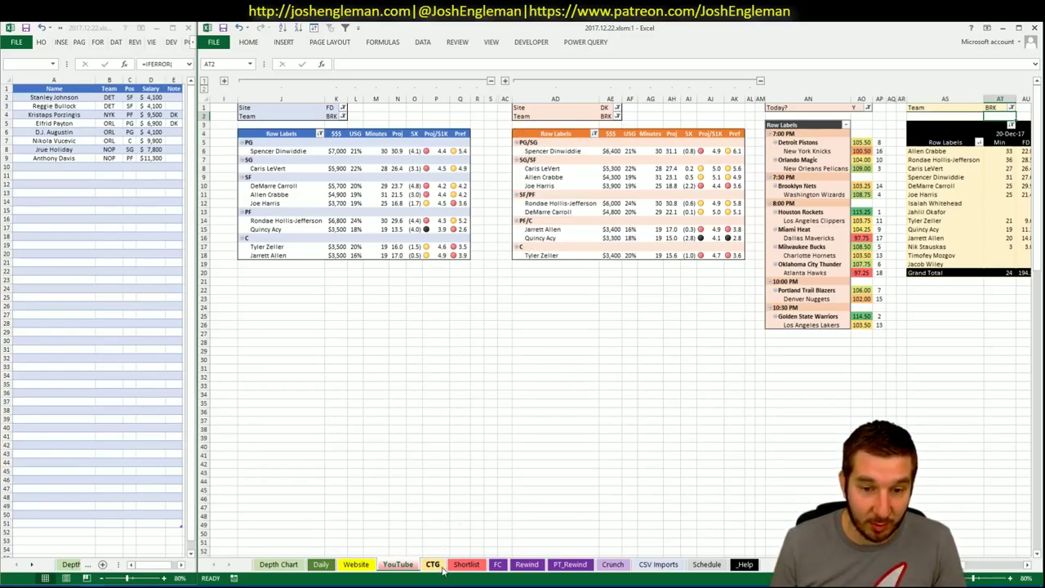
- Switch to Cleaning the Glass in the browser and open the Brooklyn Nets player stats for the 2017-18 season
{"action": "left_click", "coordinate": [40, 585]}
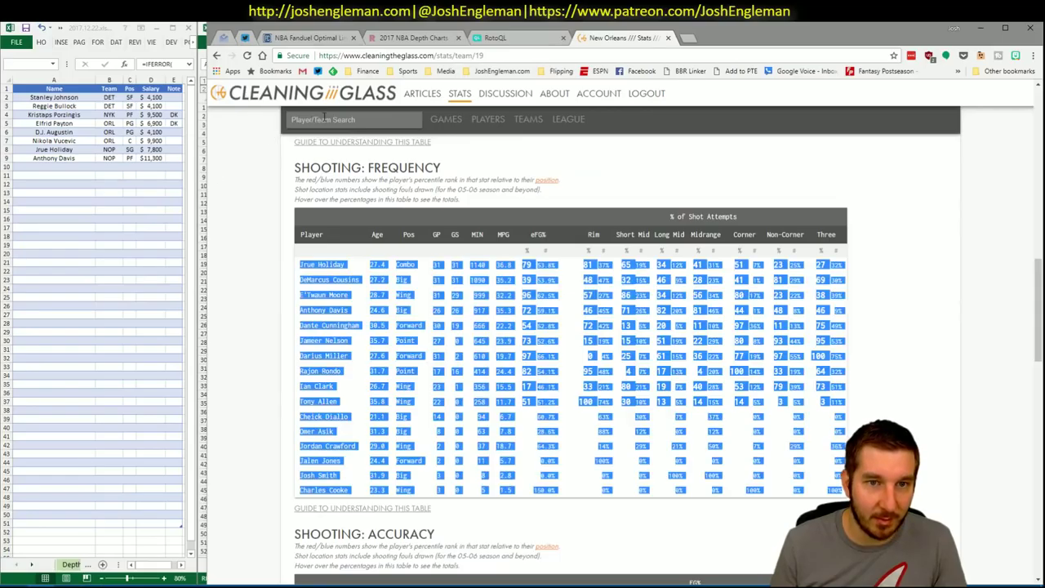
{"action": "left_click", "coordinate": [324, 117]}
{"action": "type", "text": "nets"}
{"action": "key", "text": "Down"}
{"action": "key", "text": "Return"}
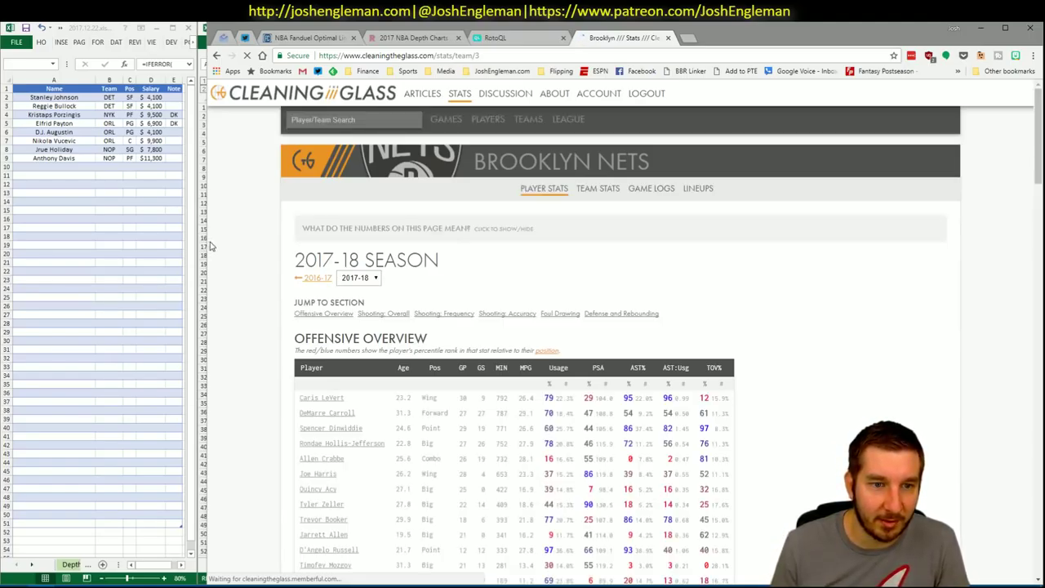
{"action": "left_click_drag", "start_coordinate": [205, 241], "coordinate": [200, 241]}
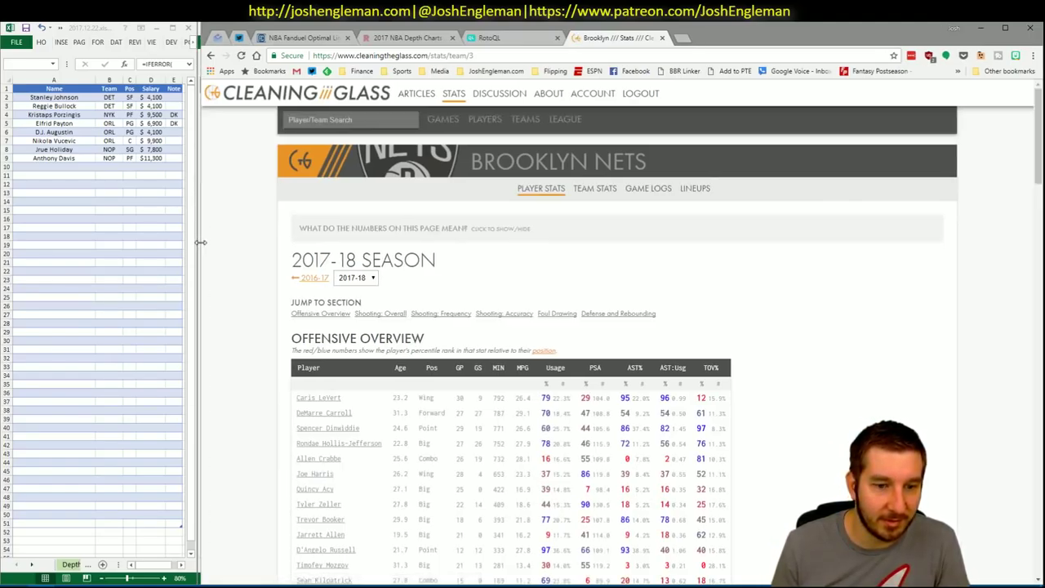
{"action": "key", "text": "alt+Tab"}
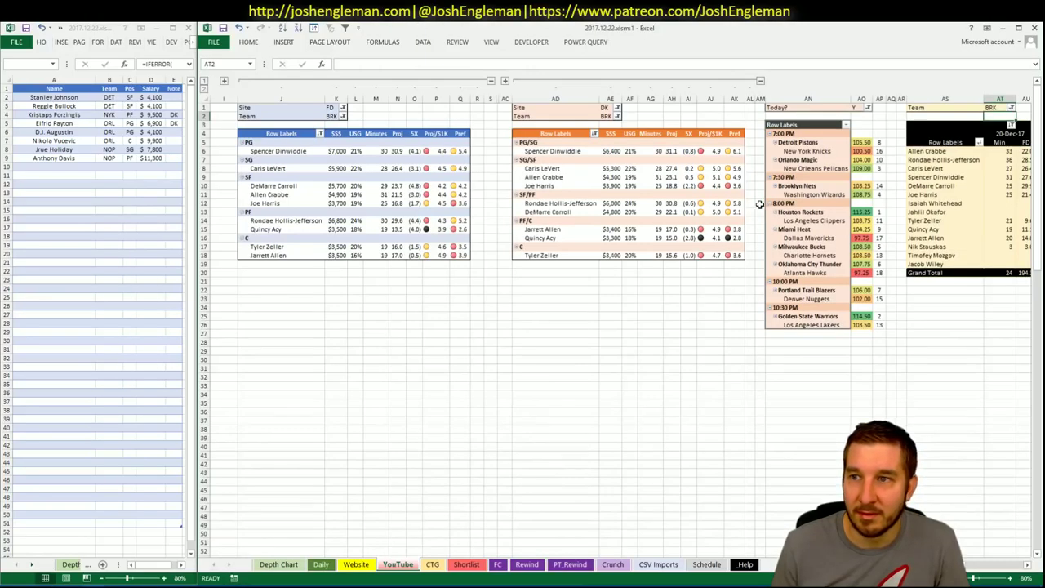
{"action": "key", "text": "alt+Tab"}
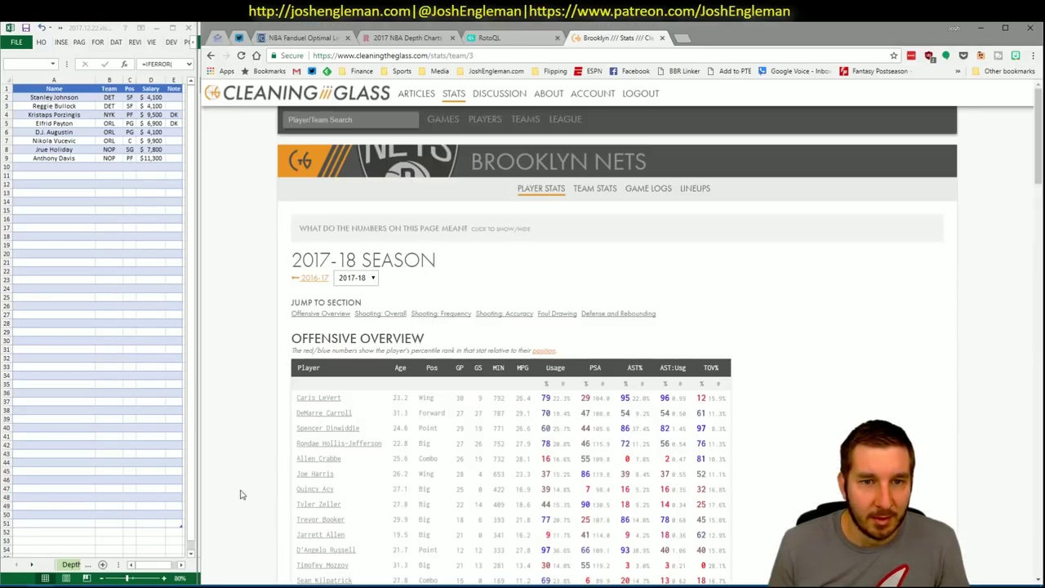
- Select all player rows of the Nets' Shooting: Frequency table and return to the workbook
{"action": "left_click", "coordinate": [445, 313]}
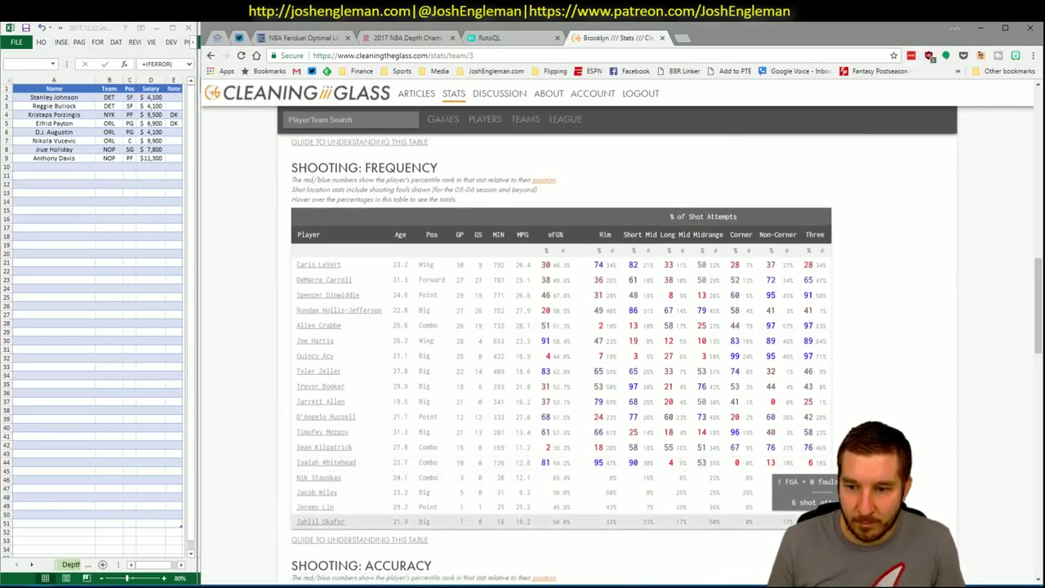
{"action": "left_click_drag", "start_coordinate": [816, 527], "coordinate": [298, 264]}
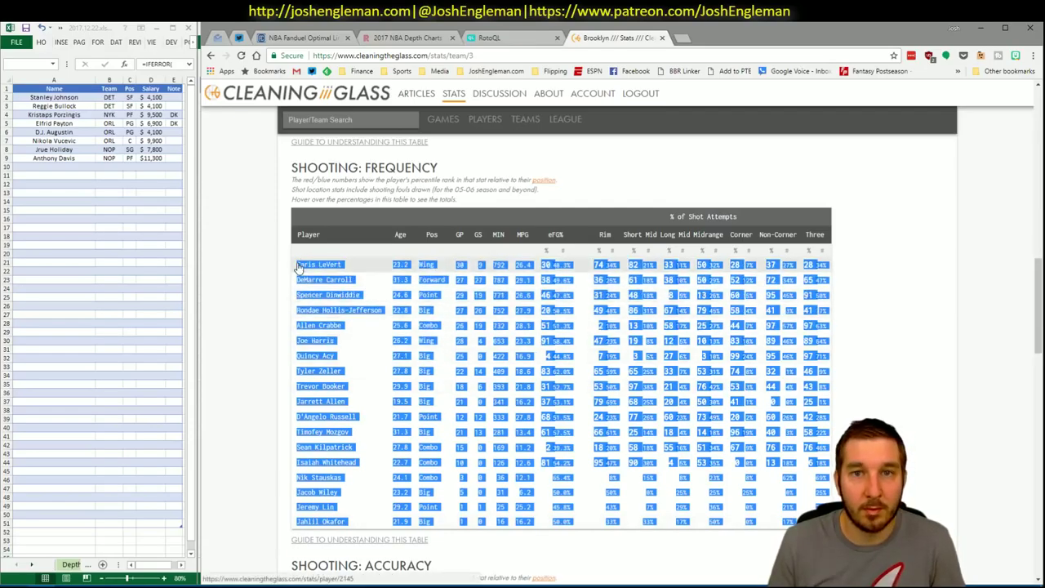
{"action": "key", "text": "alt+Tab"}
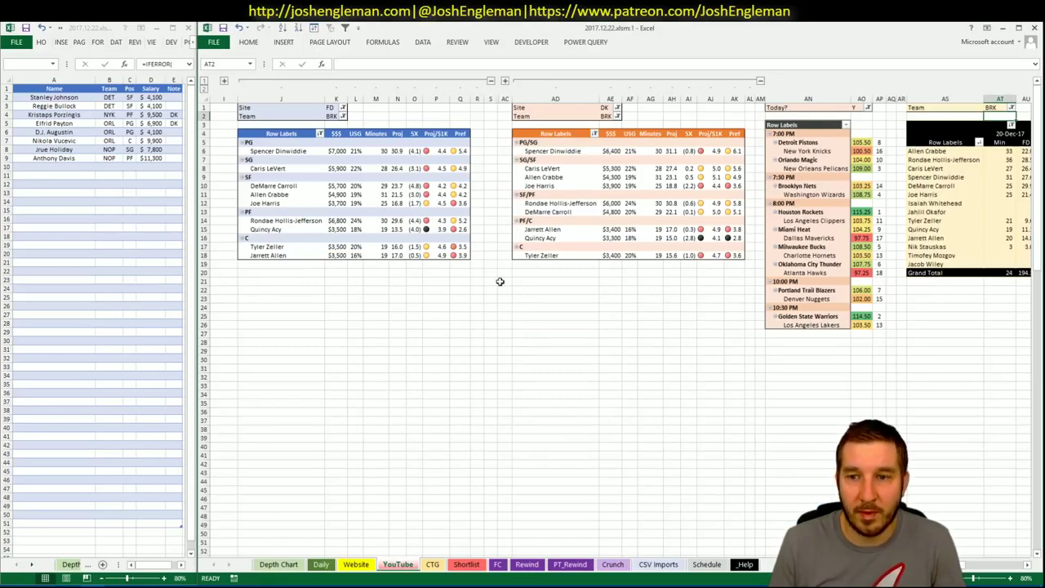
- Refresh the CTG sheet with the Nets' shooting data against opponent WAS and return to the YouTube sheet
{"action": "left_click", "coordinate": [431, 567]}
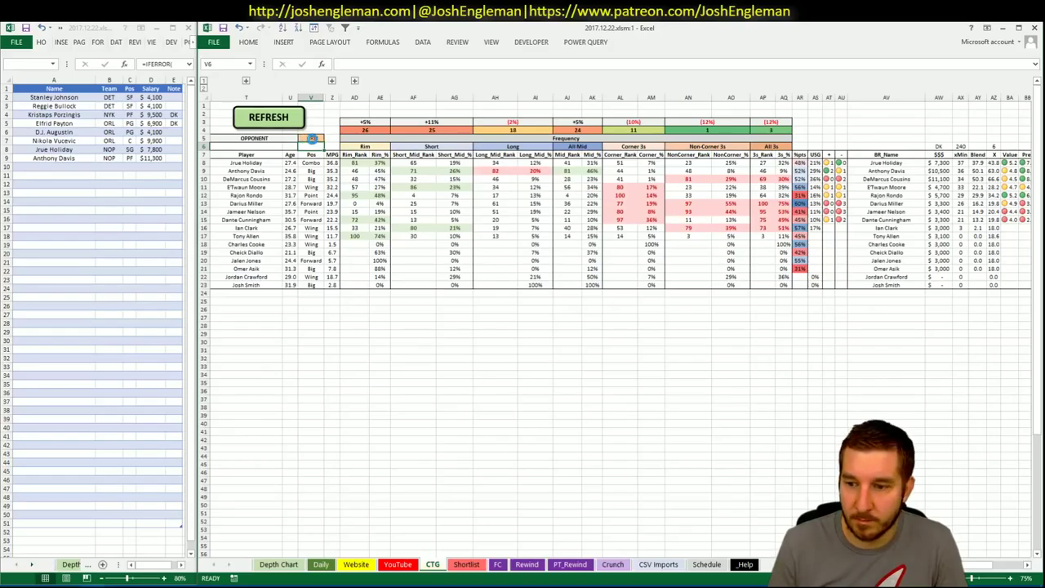
{"action": "left_click", "coordinate": [313, 139]}
{"action": "type", "text": "WAS"}
{"action": "key", "text": "Return"}
{"action": "left_click", "coordinate": [312, 139]}
{"action": "type", "text": "WAS"}
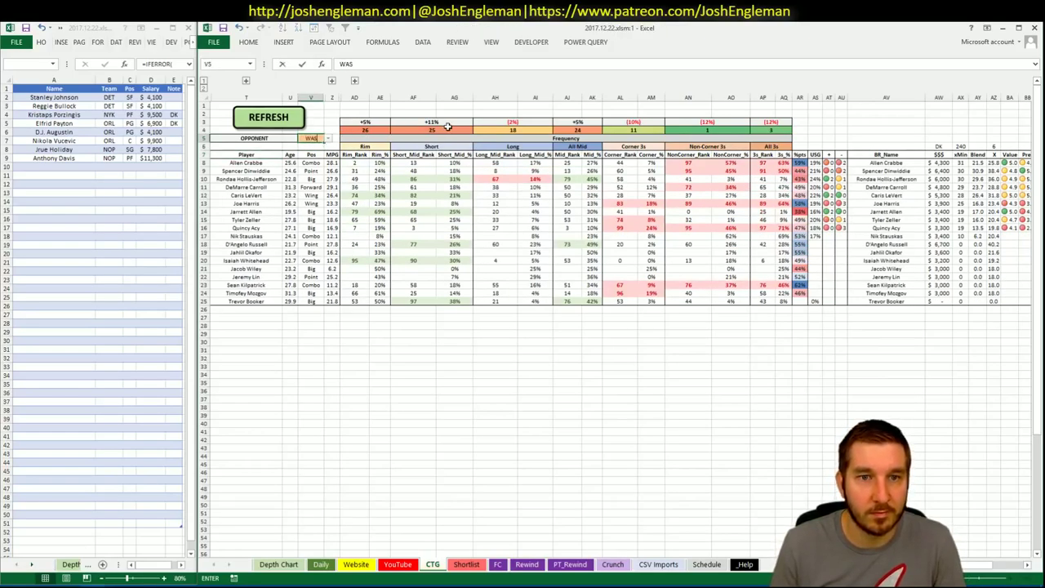
{"action": "key", "text": "Return"}
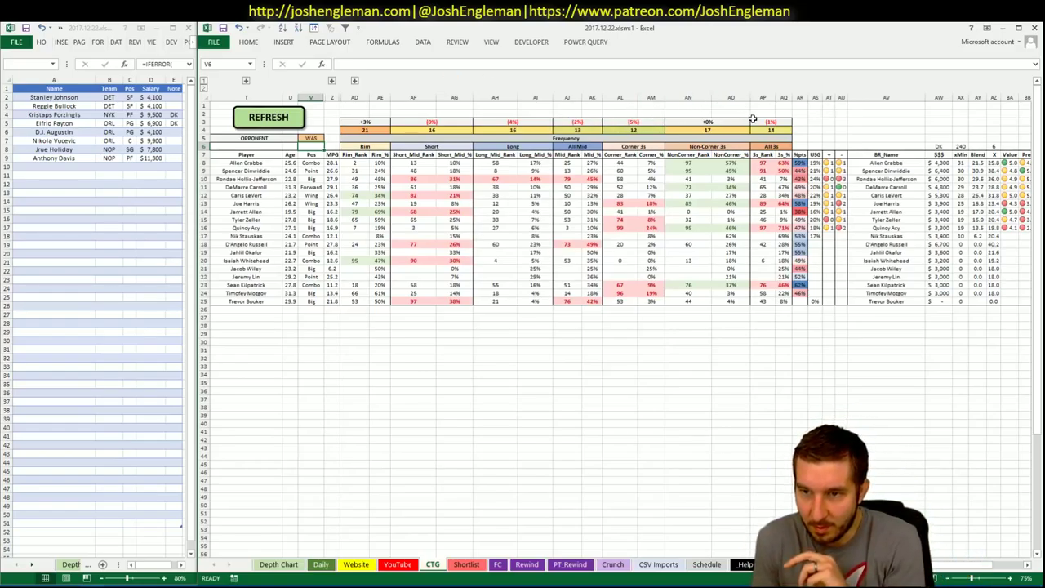
{"action": "left_click", "coordinate": [397, 564]}
{"action": "left_click", "coordinate": [517, 393]}
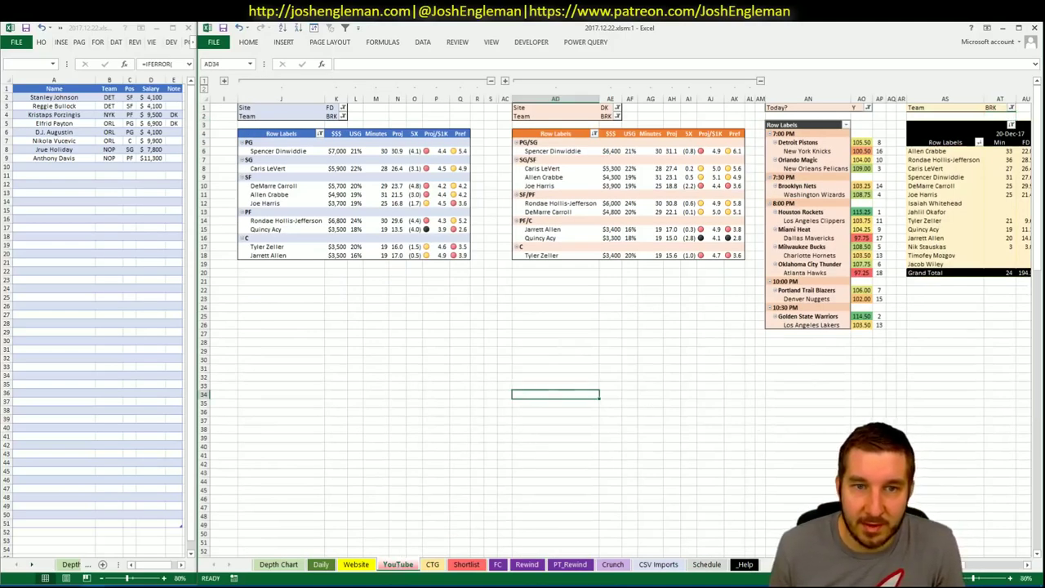
- Check Brooklyn's minutes and FD scores by game date, and add Caris LeVert to the player list below Anthony Davis
{"action": "left_click", "coordinate": [1028, 565]}
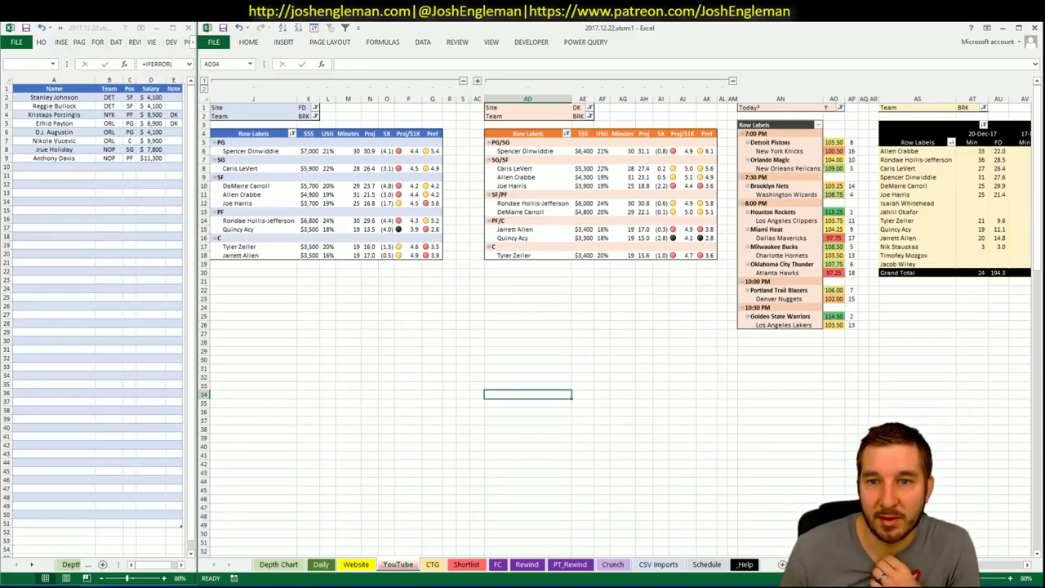
{"action": "left_click", "coordinate": [1028, 565]}
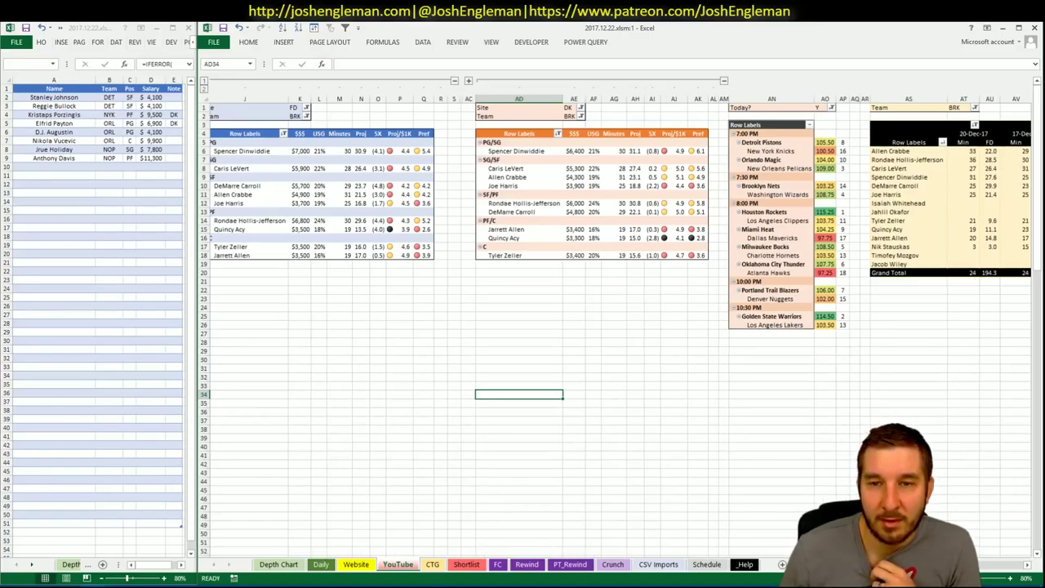
{"action": "scroll", "coordinate": [620, 319], "scroll_direction": "right", "scroll_amount": 5}
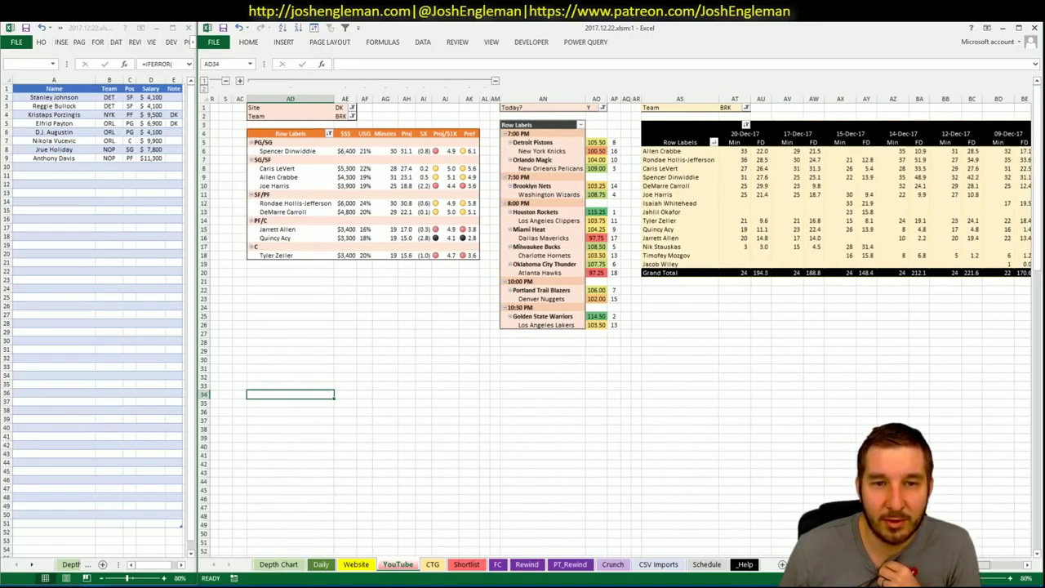
{"action": "scroll", "coordinate": [621, 318], "scroll_direction": "right", "scroll_amount": 3}
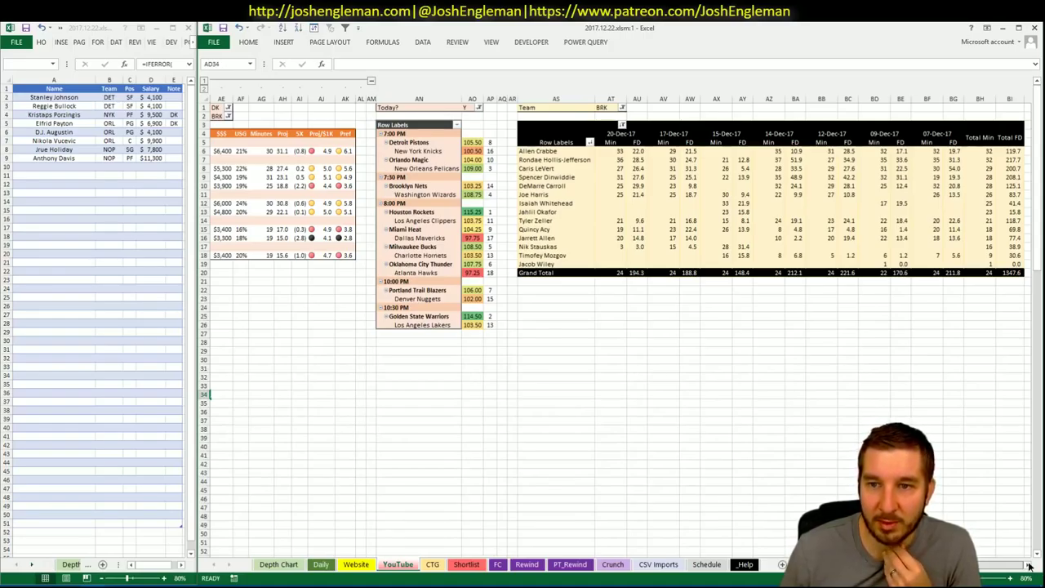
{"action": "left_click_drag", "start_coordinate": [1009, 564], "coordinate": [922, 564]}
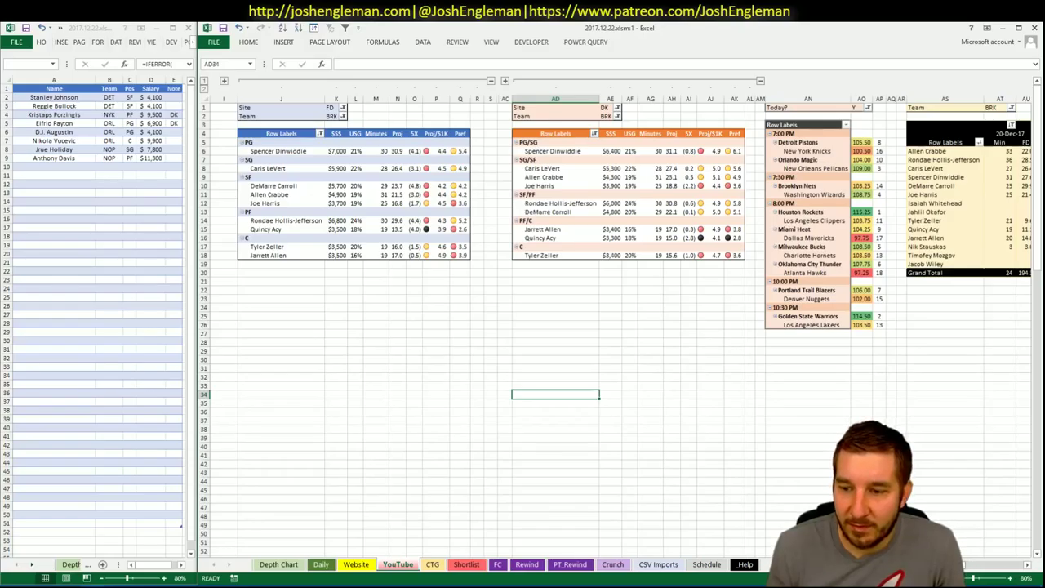
{"action": "left_click_drag", "start_coordinate": [955, 565], "coordinate": [1018, 571]}
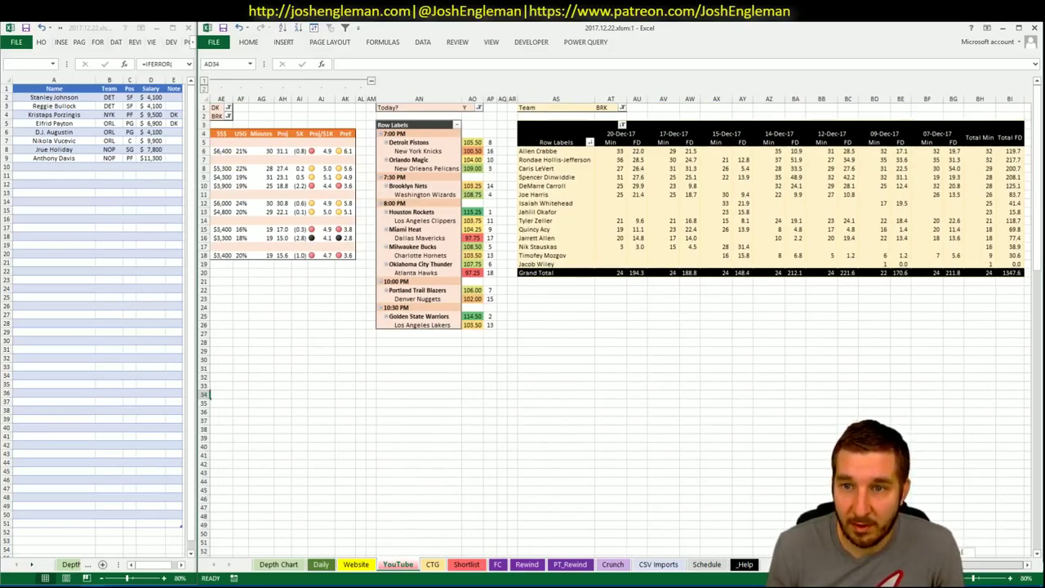
{"action": "left_click_drag", "start_coordinate": [1013, 564], "coordinate": [955, 565]}
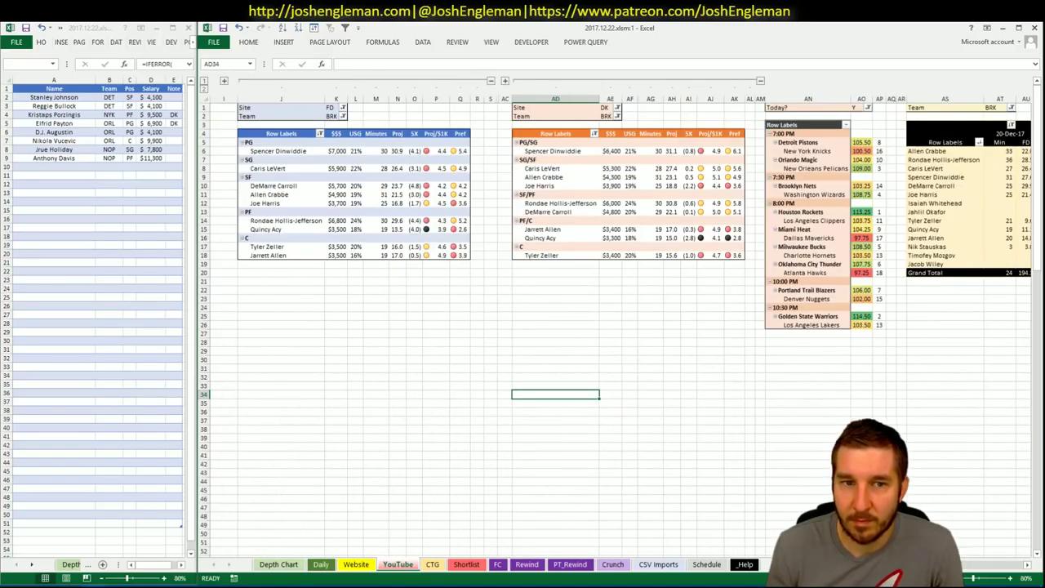
{"action": "left_click", "coordinate": [59, 165]}
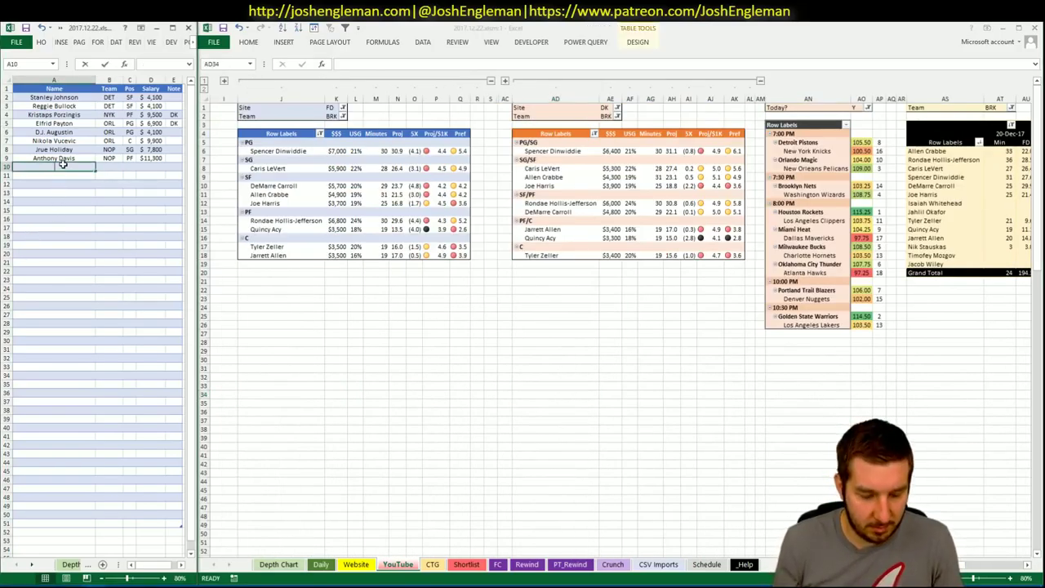
{"action": "type", "text": "Caris LeVert"}
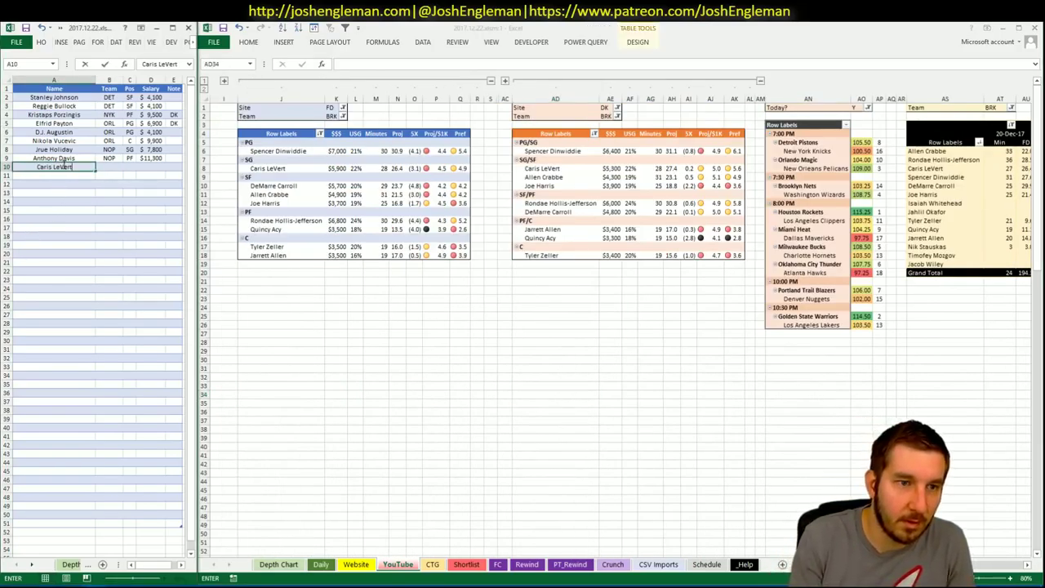
{"action": "key", "text": "ctrl+Return"}
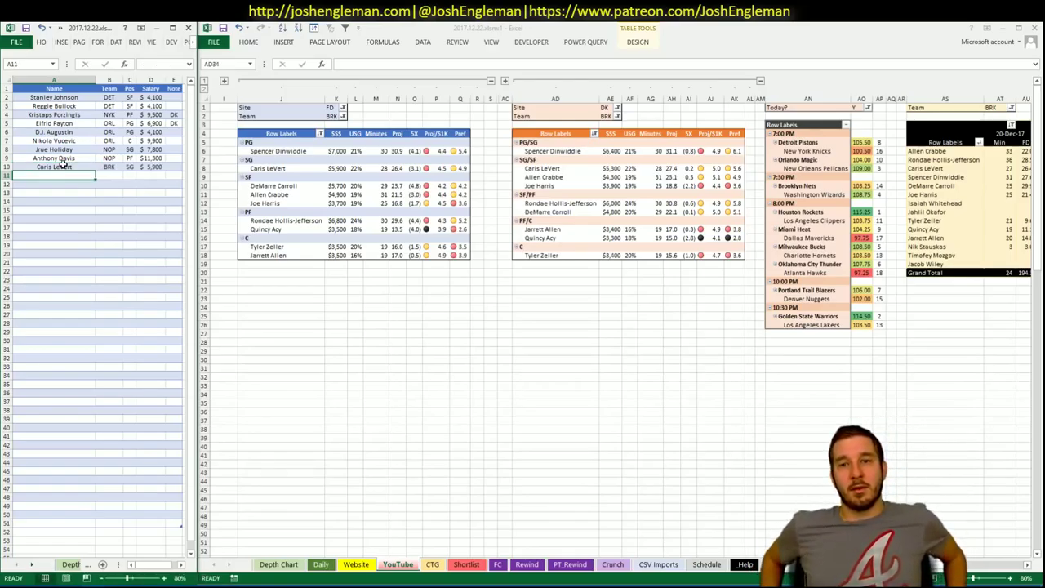
- Check the Washington Wizards' depth chart on Rotoworld, and recheck Brooklyn's minutes and FD scores by game date in the workbook
{"action": "left_click", "coordinate": [41, 585]}
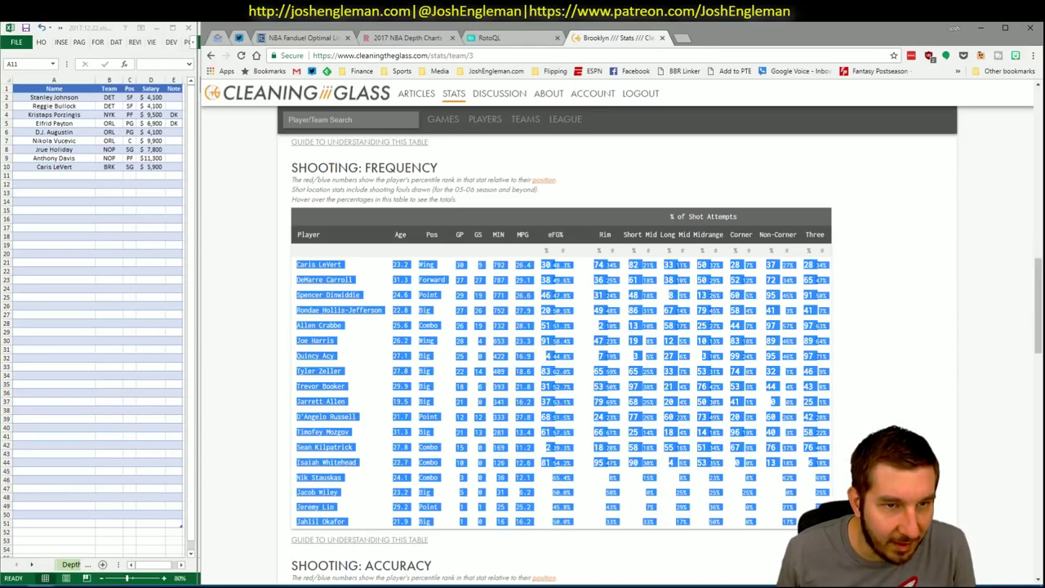
{"action": "left_click", "coordinate": [426, 41]}
{"action": "left_click", "coordinate": [541, 258]}
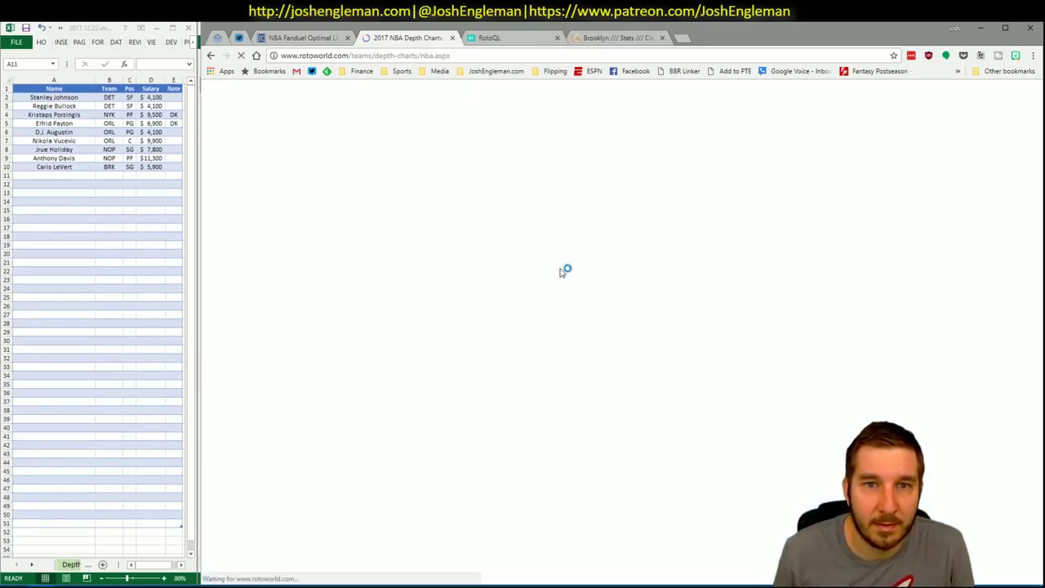
{"action": "scroll", "coordinate": [467, 313], "scroll_direction": "down", "scroll_amount": 20}
{"action": "scroll", "coordinate": [455, 350], "scroll_direction": "up", "scroll_amount": 5}
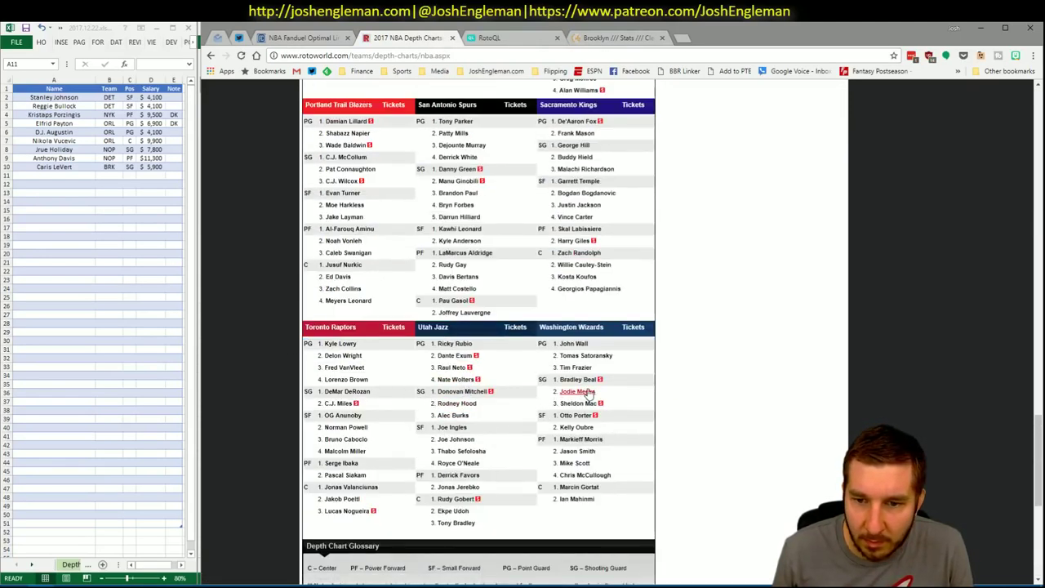
{"action": "mouse_move", "coordinate": [601, 382]}
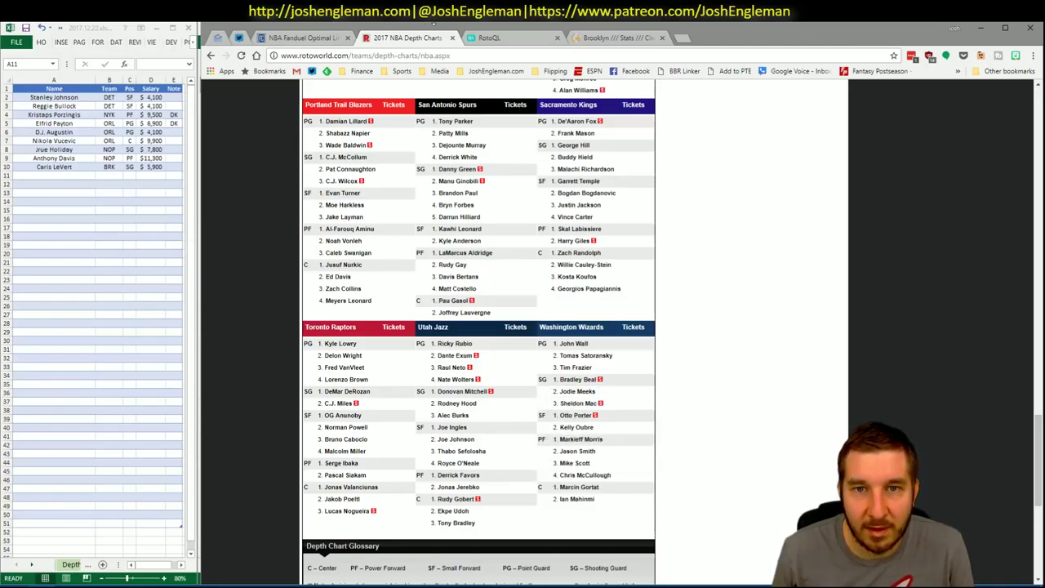
{"action": "left_click", "coordinate": [106, 580]}
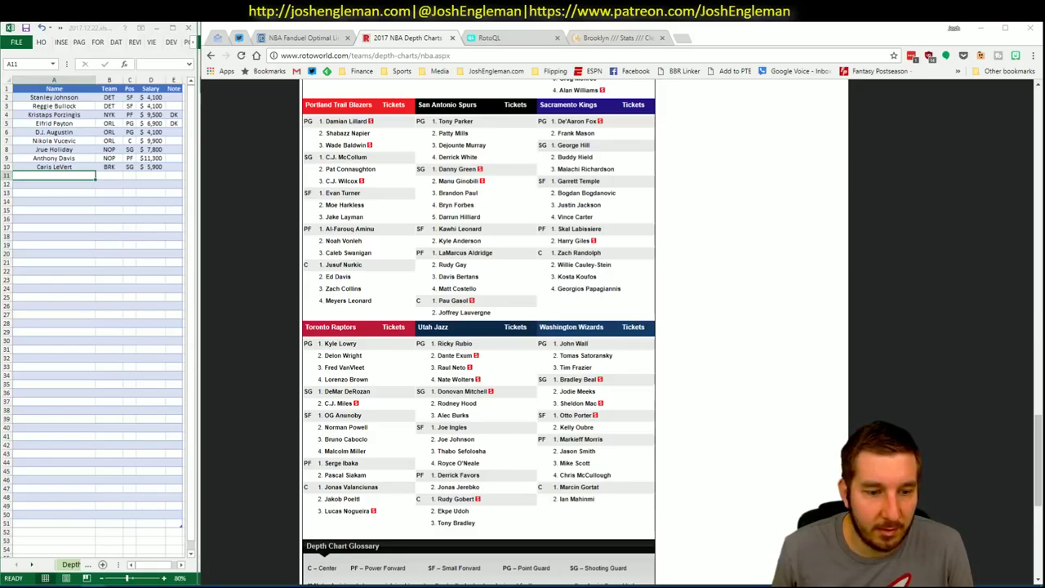
{"action": "mouse_move", "coordinate": [106, 580]}
{"action": "left_click", "coordinate": [87, 560]}
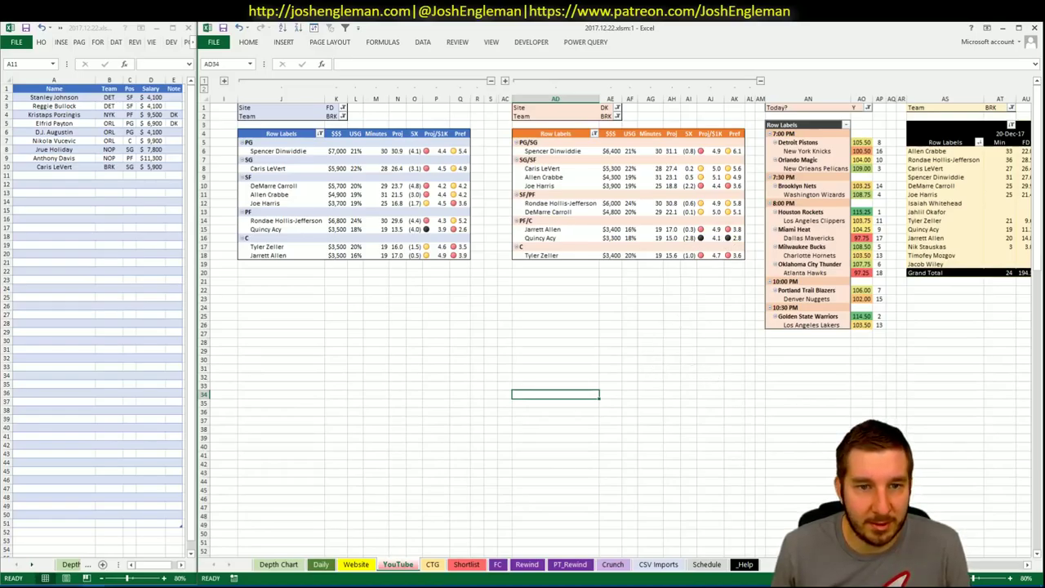
{"action": "left_click", "coordinate": [1028, 565]}
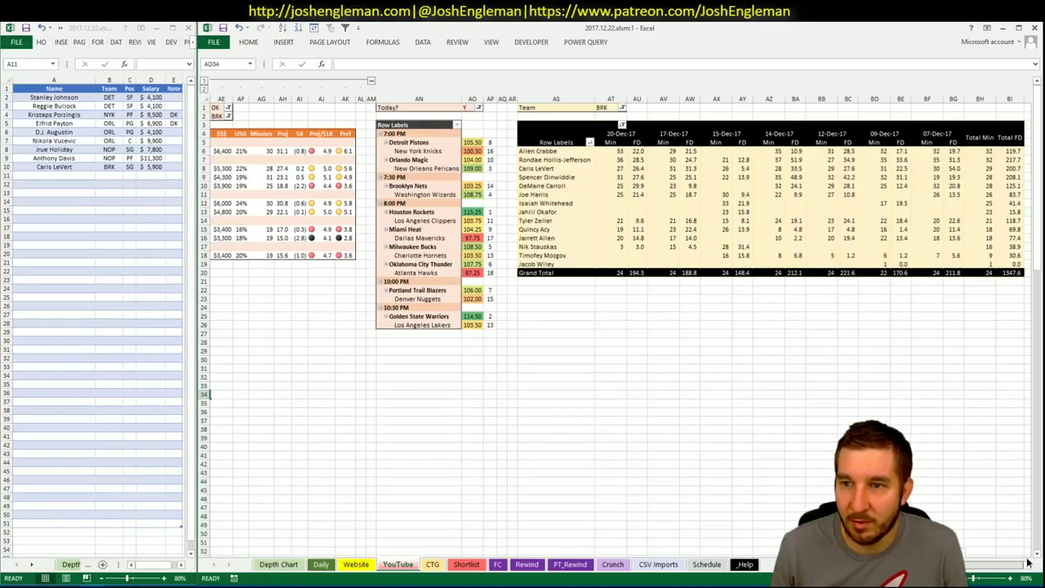
{"action": "scroll", "coordinate": [972, 557], "scroll_direction": "left", "scroll_amount": 6}
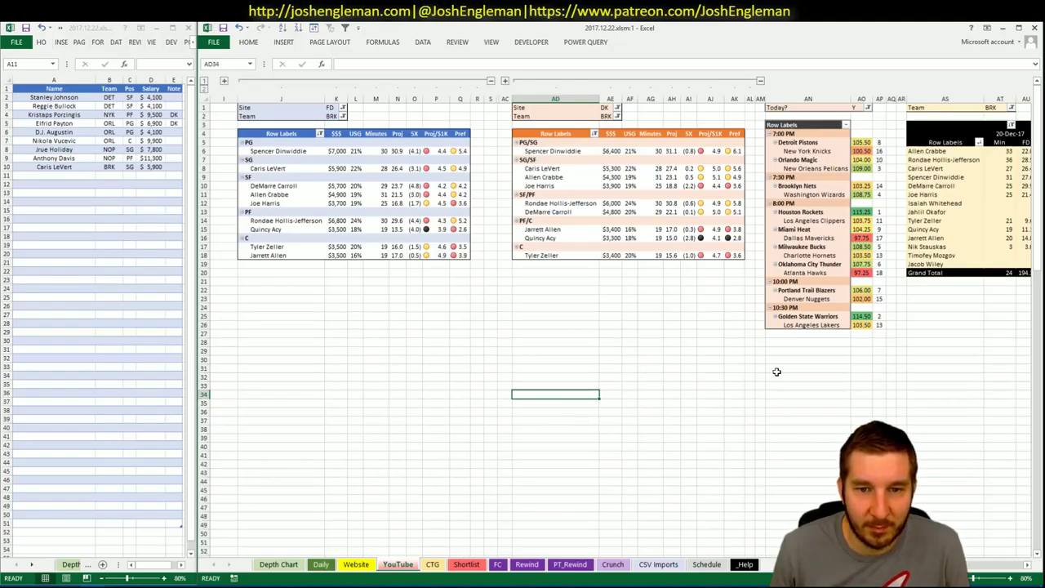
- Check Brooklyn's minutes and FD scores by game date, and add DeMarre Carroll to the player list below Caris LeVert
{"action": "left_click", "coordinate": [535, 368]}
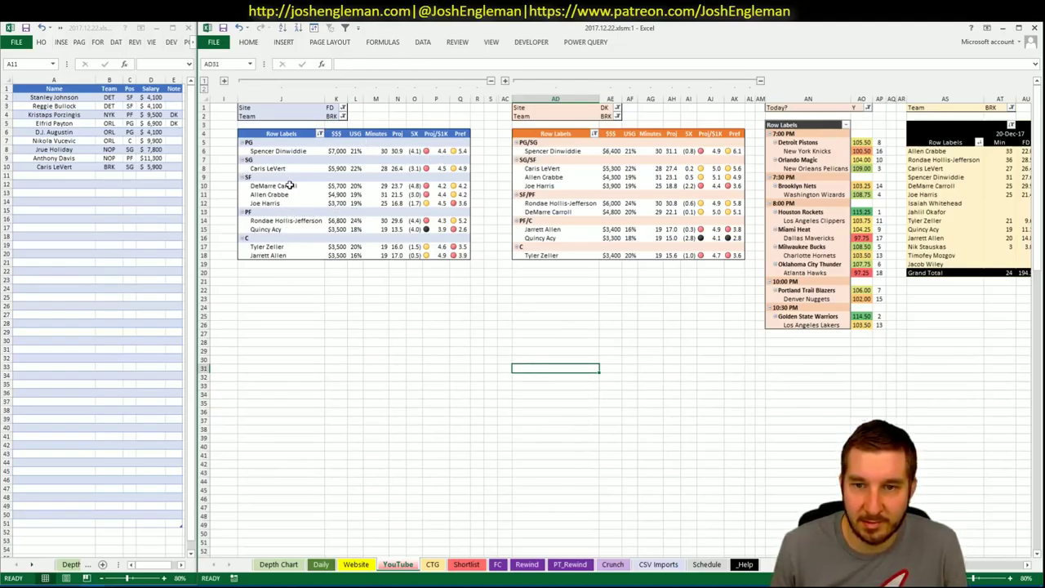
{"action": "left_click", "coordinate": [610, 213]}
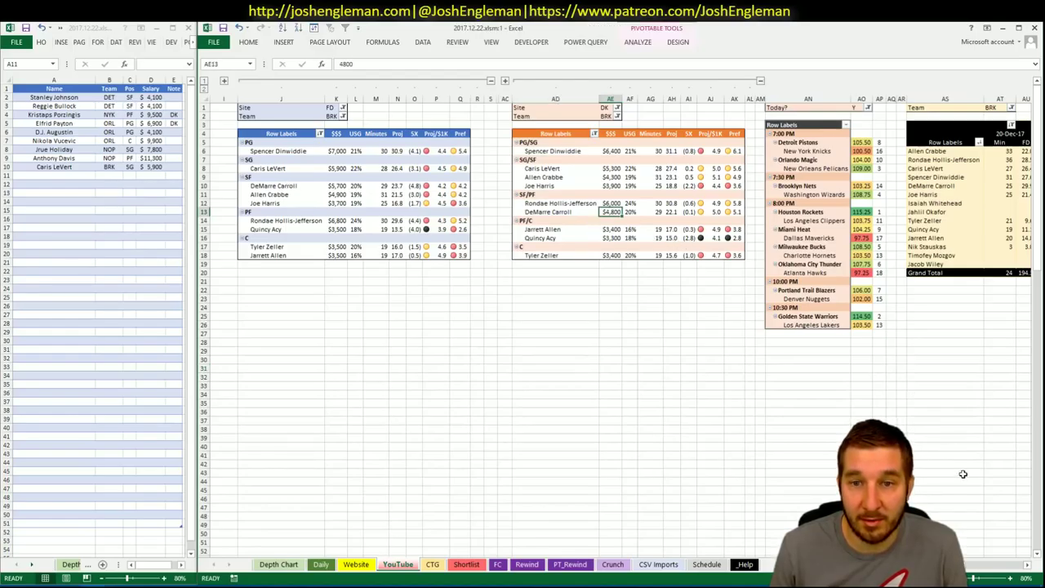
{"action": "left_click", "coordinate": [1027, 565]}
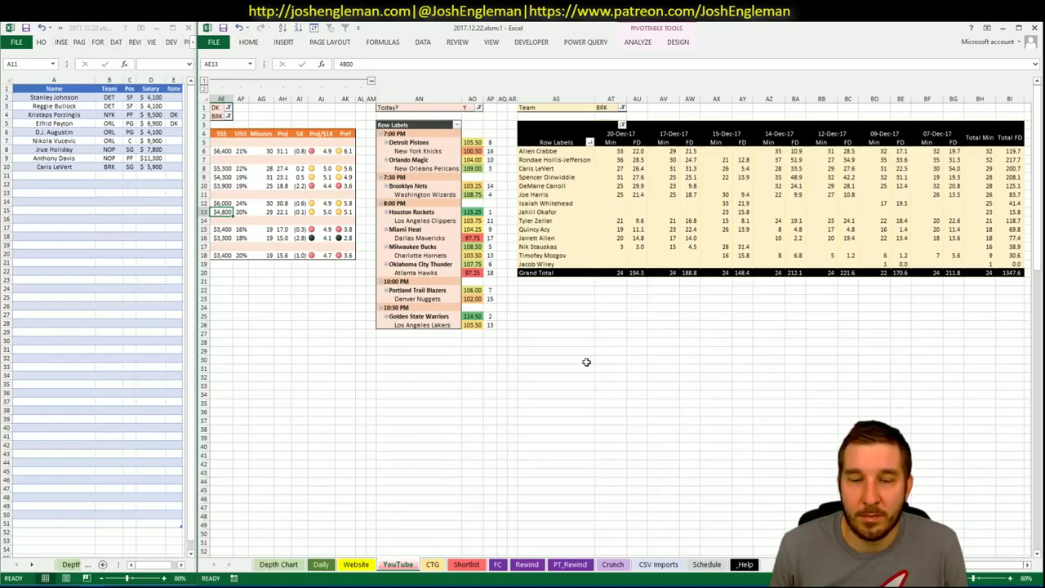
{"action": "left_click", "coordinate": [85, 176]}
{"action": "type", "text": "D.J. AugustineMarre Car"}
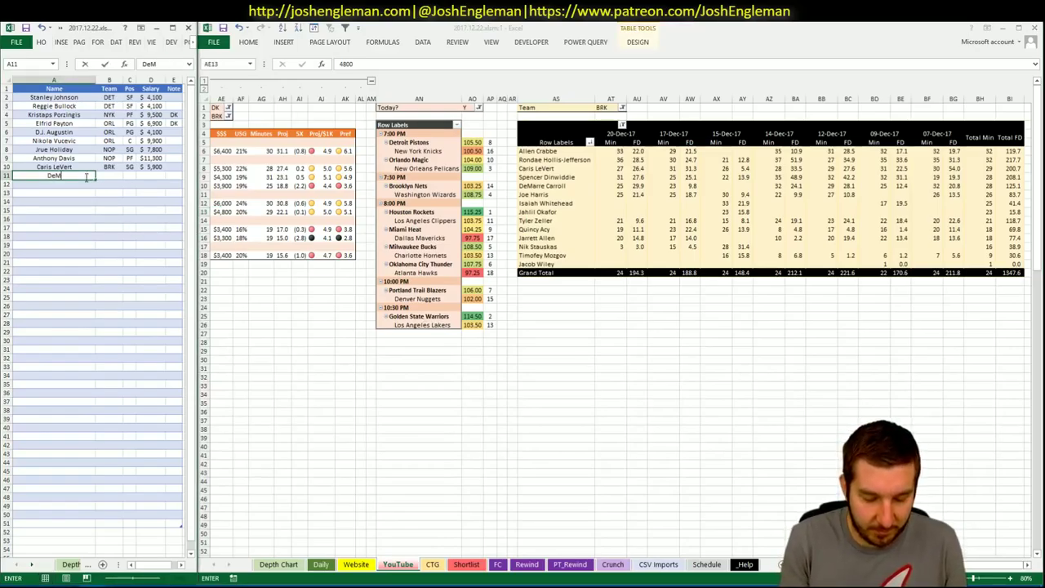
{"action": "type", "text": "roll"}
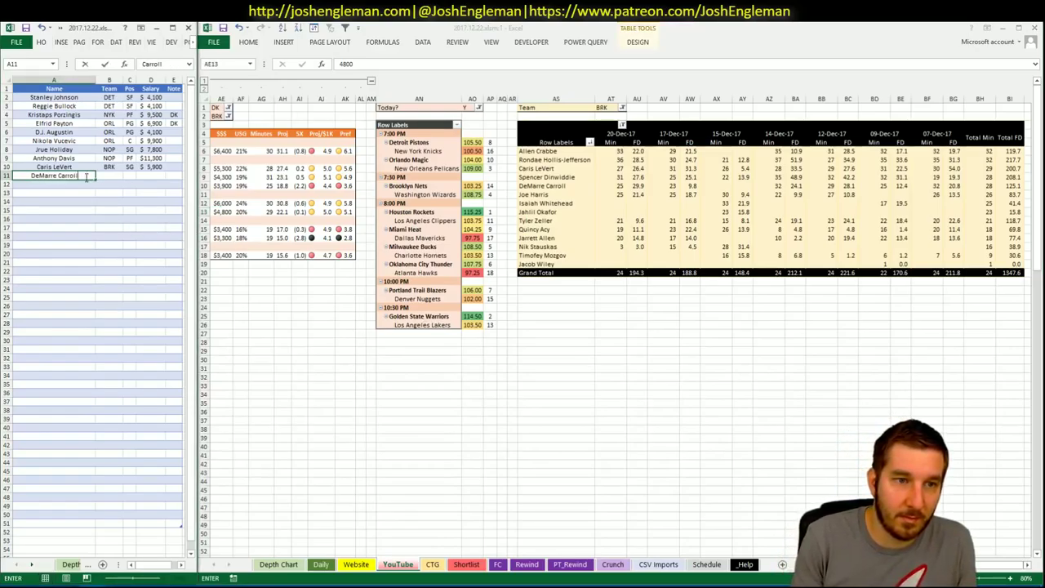
{"action": "key", "text": "Return"}
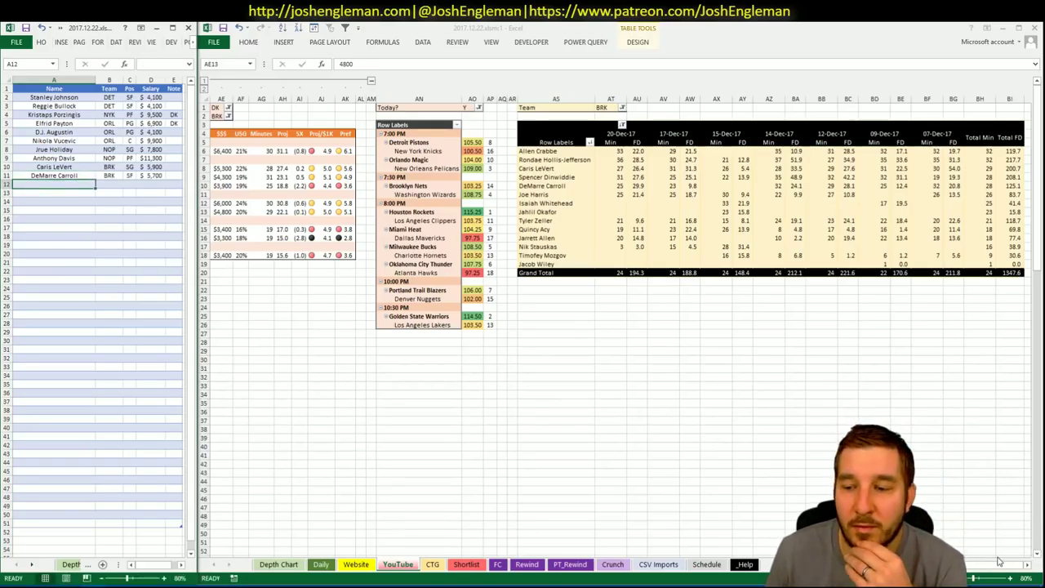
- Review DeMarre Carroll's salary, minutes and FD scores by game date, and remove him from the player list
{"action": "left_click_drag", "start_coordinate": [986, 564], "coordinate": [950, 564]}
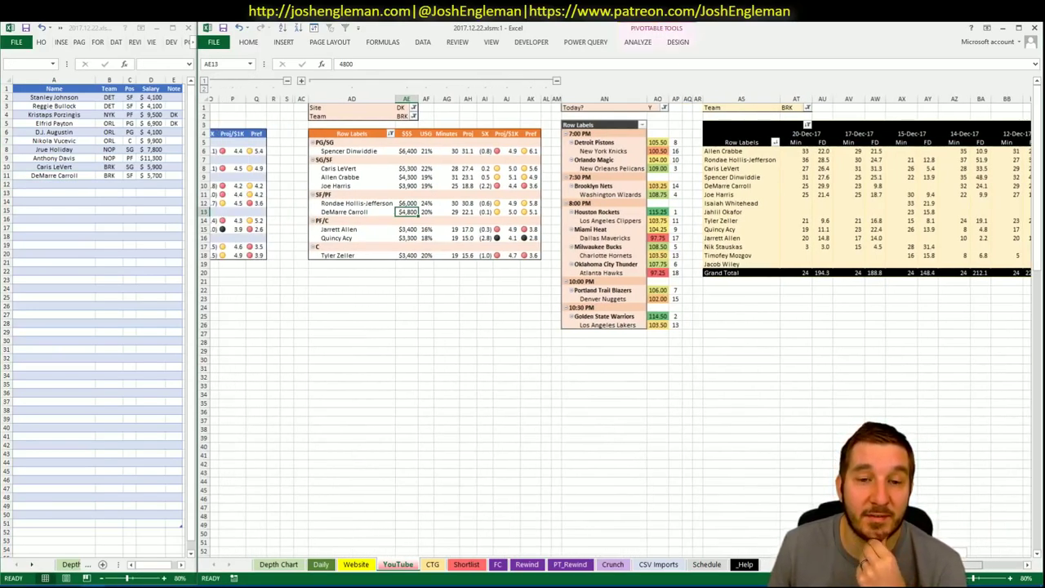
{"action": "left_click_drag", "start_coordinate": [967, 563], "coordinate": [998, 568]}
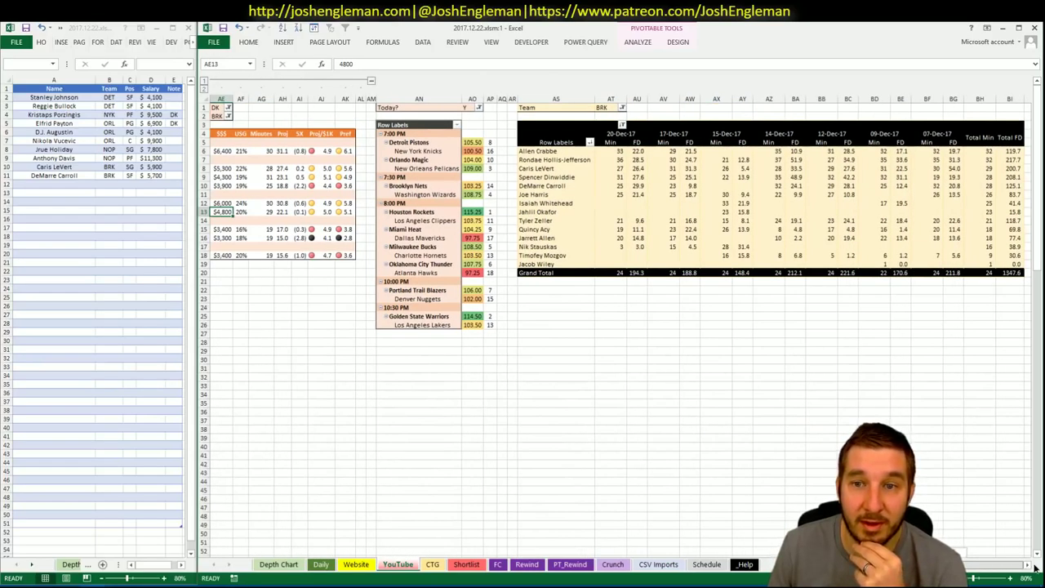
{"action": "left_click", "coordinate": [639, 187]}
{"action": "left_click", "coordinate": [850, 186]}
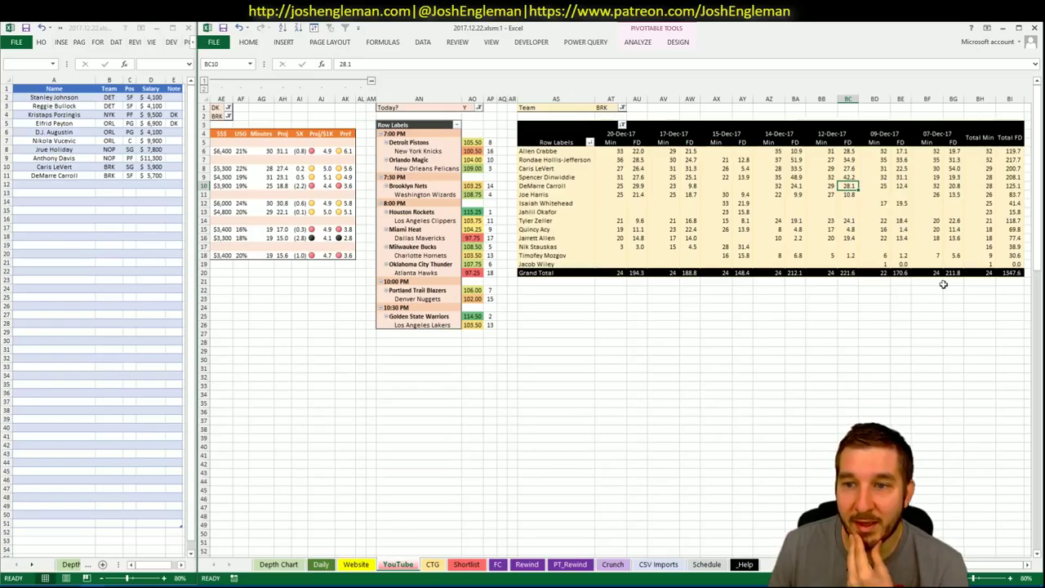
{"action": "left_click", "coordinate": [917, 318]}
{"action": "left_click", "coordinate": [796, 187]}
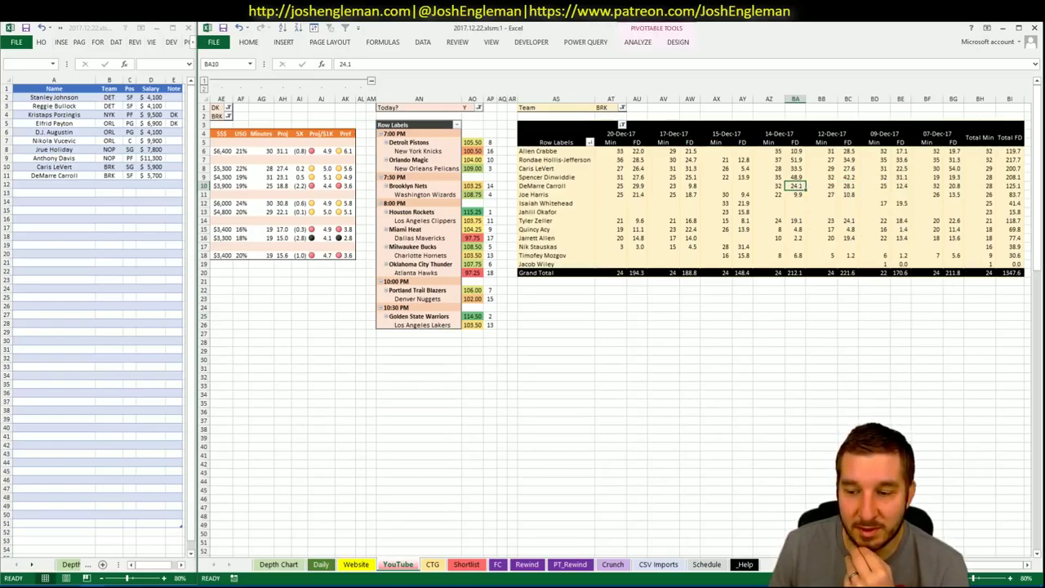
{"action": "scroll", "coordinate": [612, 327], "scroll_direction": "left", "scroll_amount": 7}
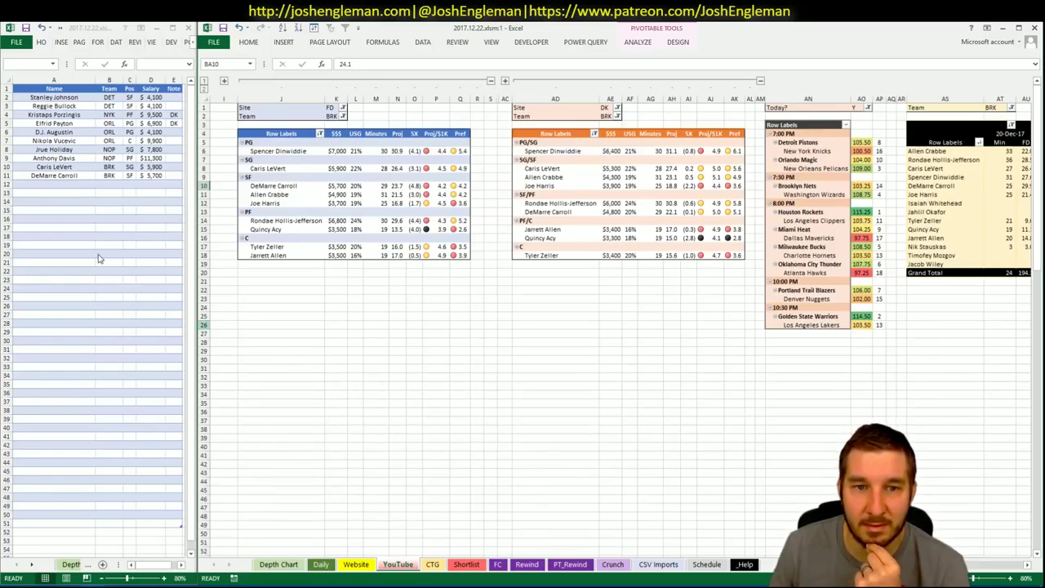
{"action": "left_click", "coordinate": [67, 177]}
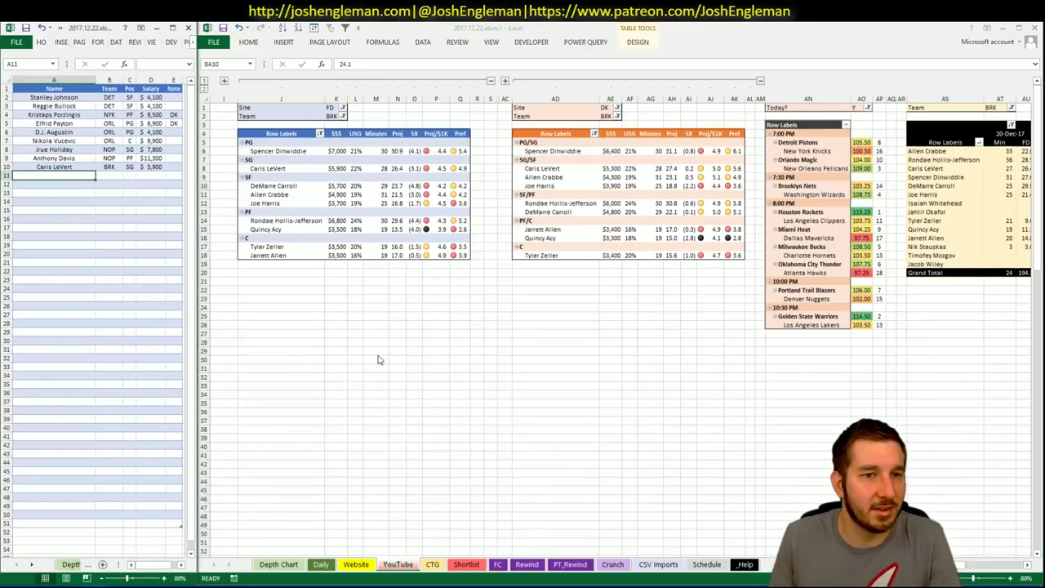
- Filter the FD, DK and game-date pivot tables on the YouTube sheet to team WAS
{"action": "left_click", "coordinate": [371, 181]}
{"action": "left_click", "coordinate": [333, 116]}
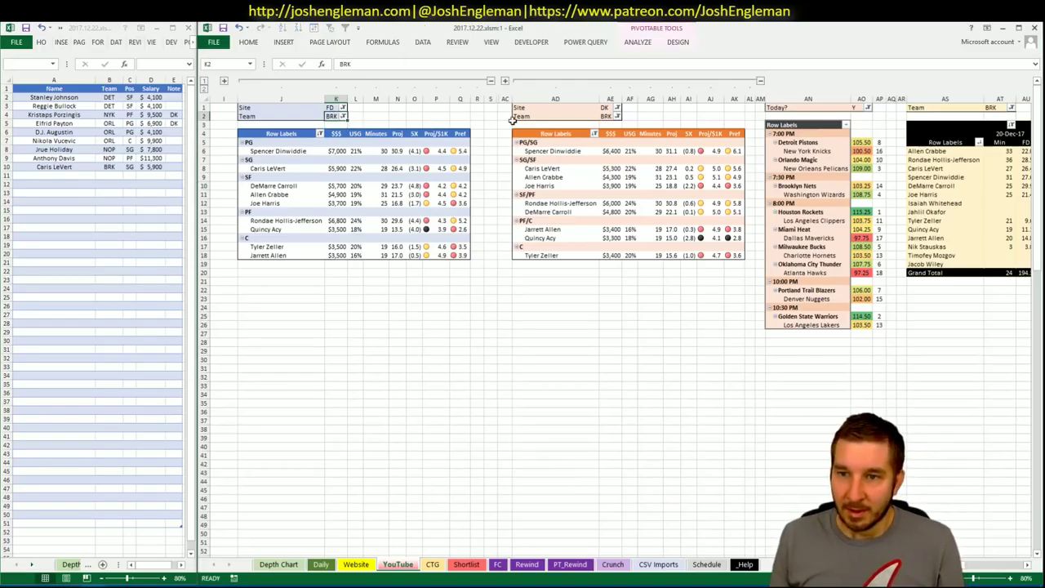
{"action": "type", "text": "WAS"}
{"action": "key", "text": "Return"}
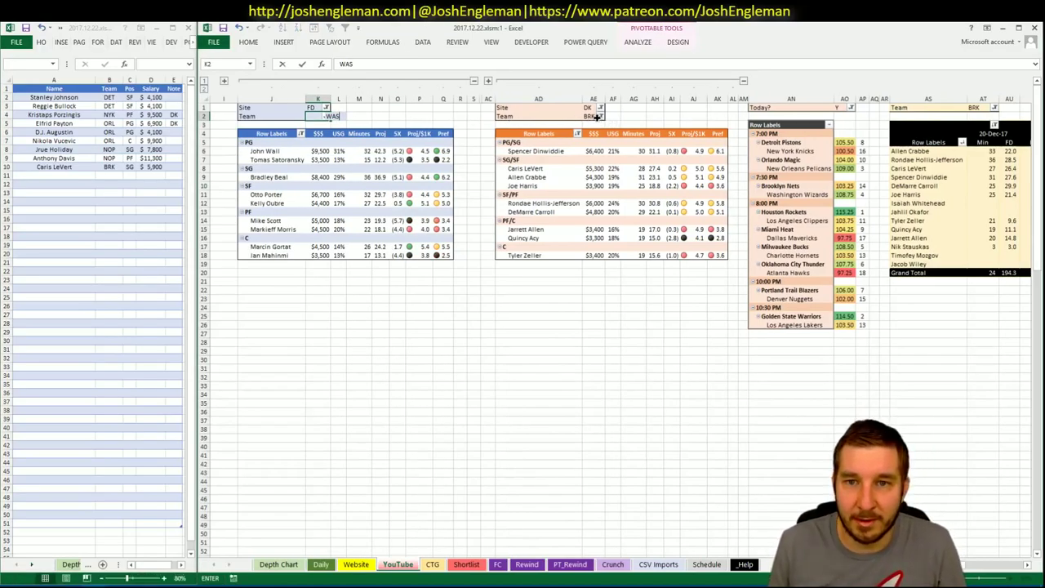
{"action": "left_click", "coordinate": [601, 117]}
{"action": "left_click", "coordinate": [591, 117]}
{"action": "left_click", "coordinate": [591, 116]}
{"action": "type", "text": "WAS"}
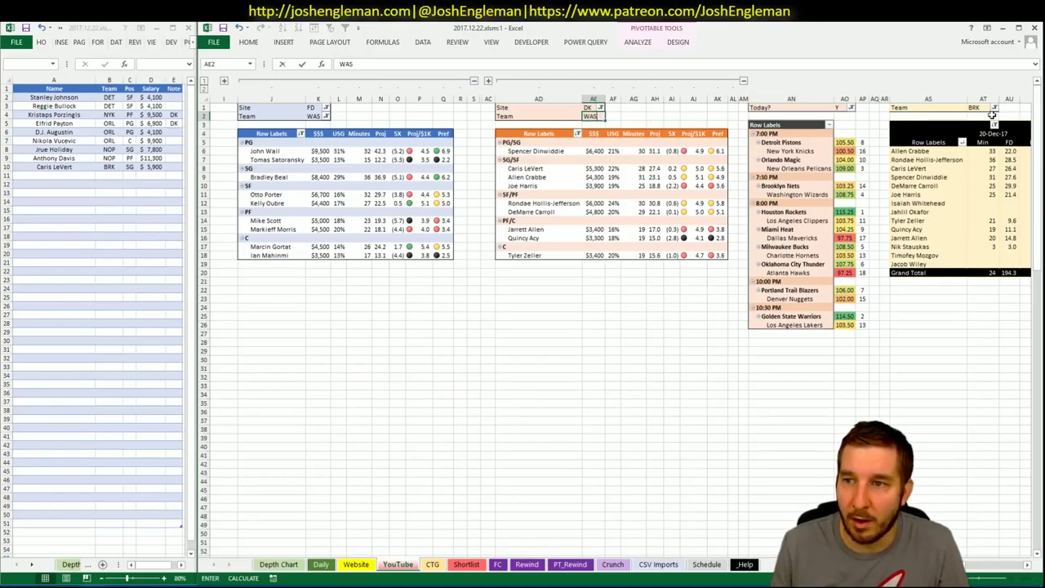
{"action": "key", "text": "Return"}
{"action": "key", "text": "Return"}
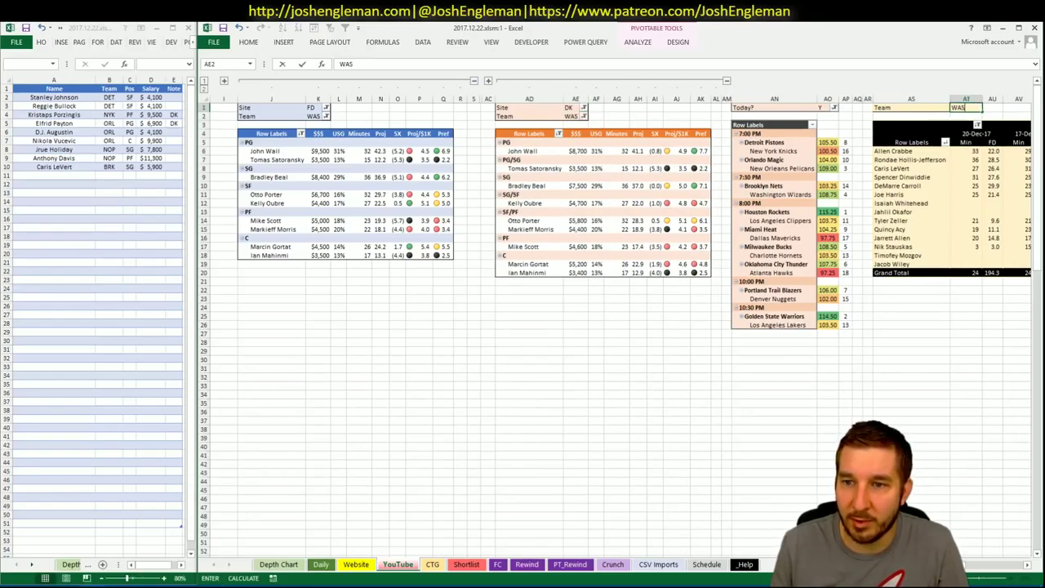
{"action": "left_click", "coordinate": [452, 463]}
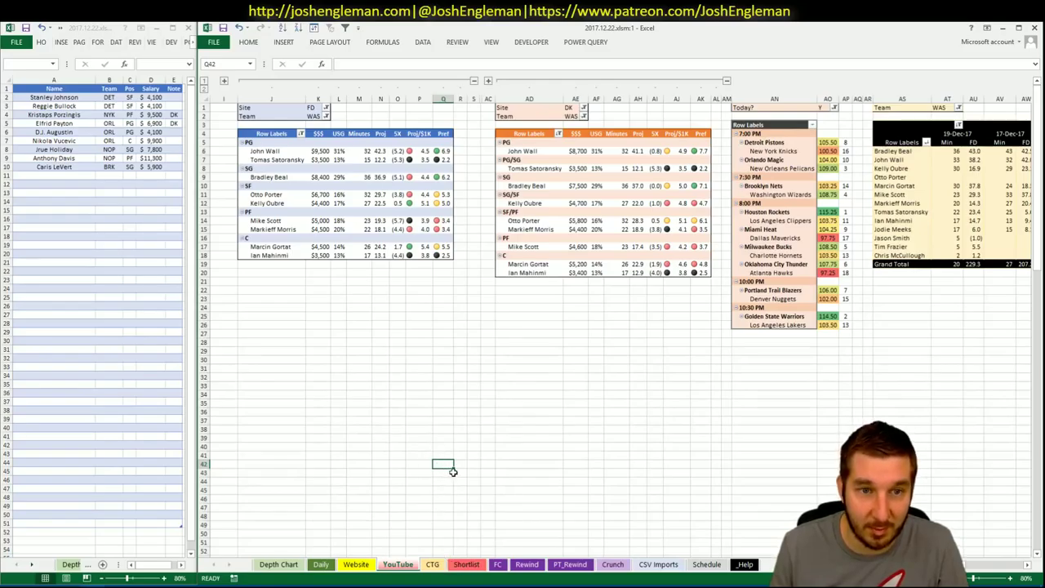
- Search Cleaning the Glass for Washington Wizards, ready the workbook's CTG sheet, and return to the team's stats page
{"action": "key", "text": "alt+Tab"}
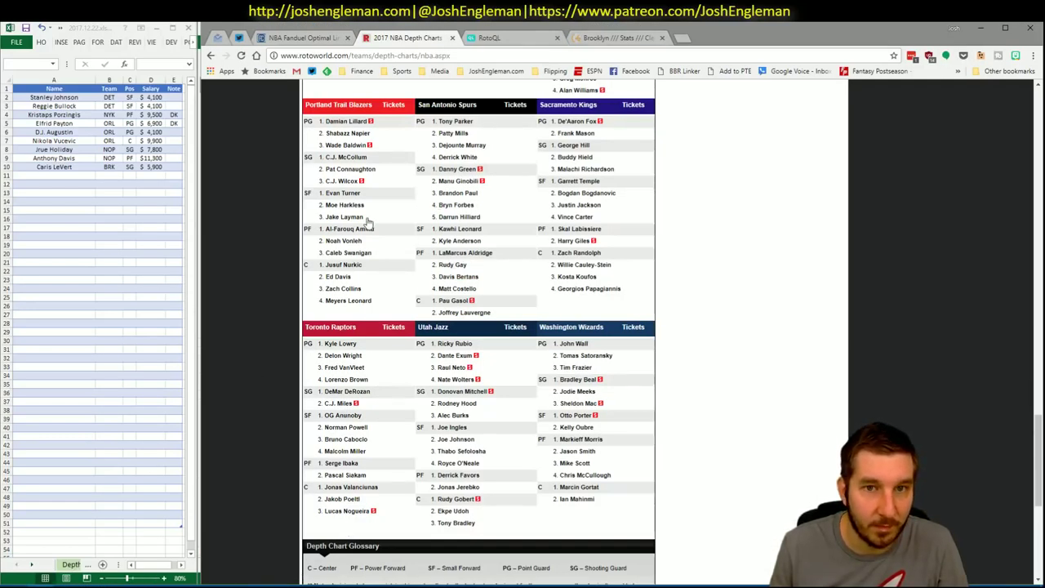
{"action": "left_click", "coordinate": [621, 37]}
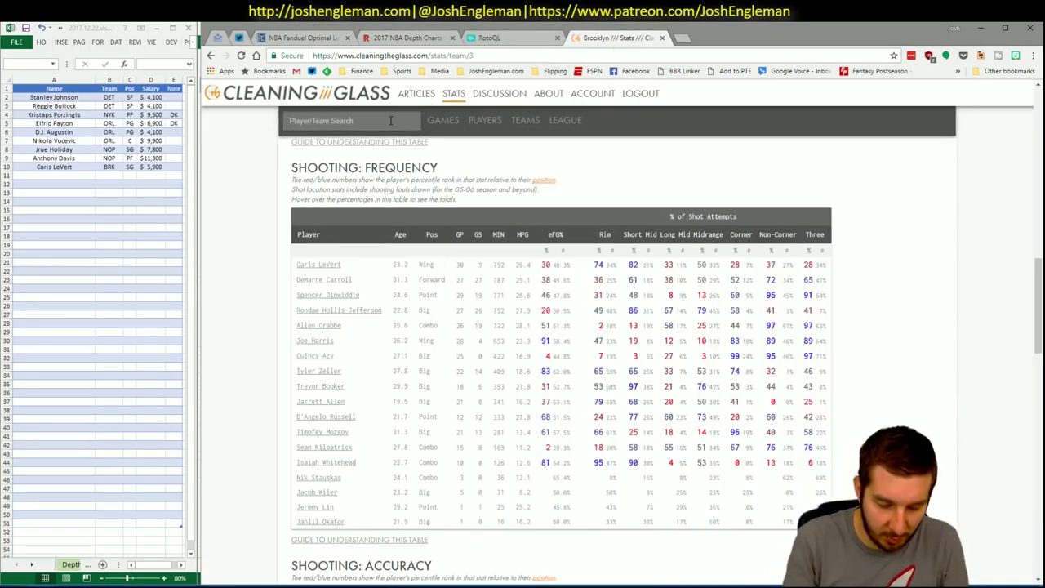
{"action": "left_click", "coordinate": [391, 121]}
{"action": "type", "text": "Washington Wizards"}
{"action": "key", "text": "Return"}
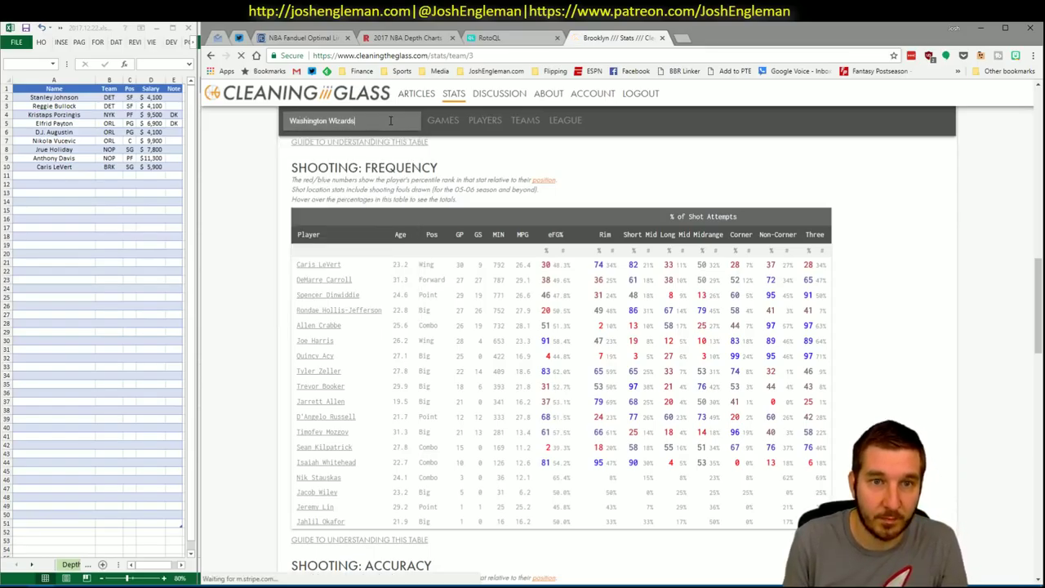
{"action": "key", "text": "alt+Tab"}
{"action": "left_click", "coordinate": [432, 564]}
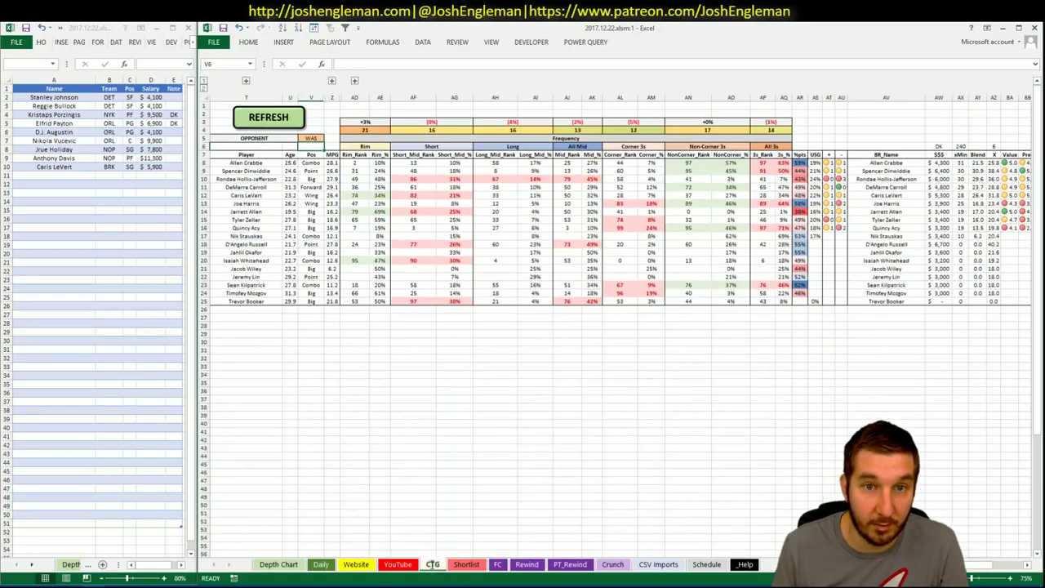
{"action": "key", "text": "alt+Tab"}
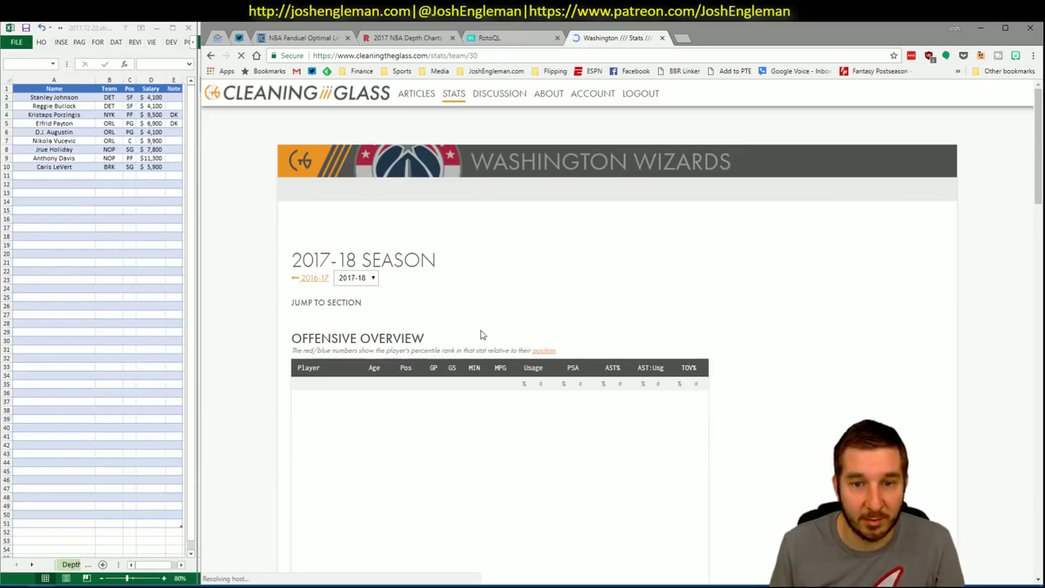
- Select all player rows of the Wizards' Shooting: Frequency table, from Bradley Beal to Chris McCullough
{"action": "left_click", "coordinate": [431, 313]}
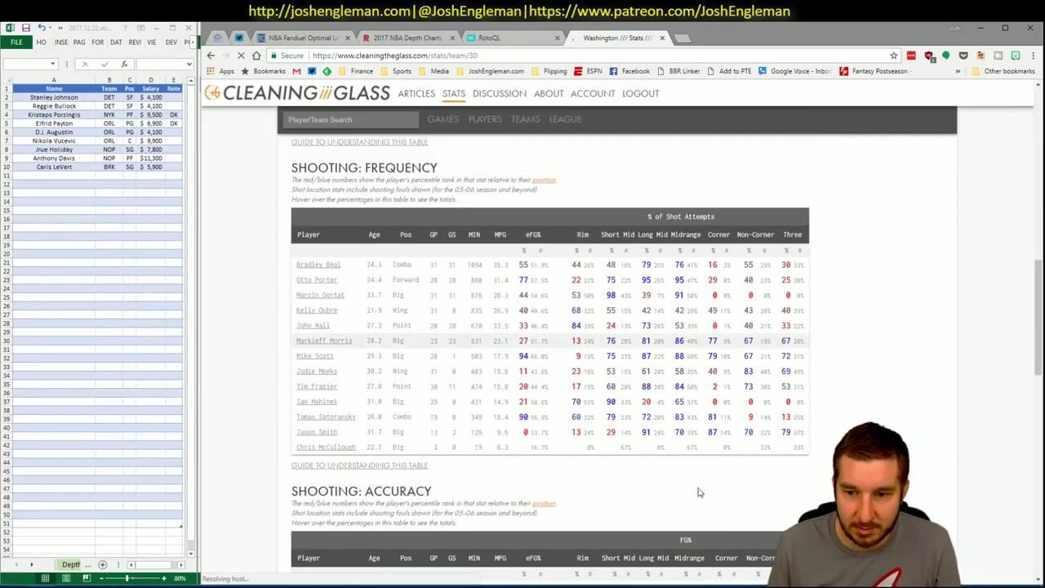
{"action": "left_click_drag", "start_coordinate": [806, 451], "coordinate": [293, 269]}
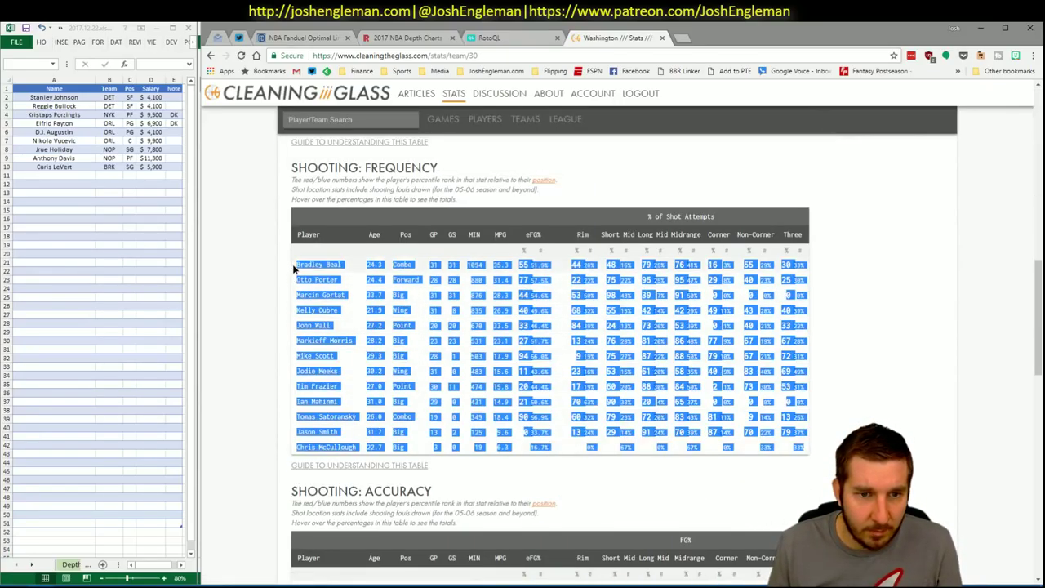
{"action": "middle_click", "coordinate": [301, 264]}
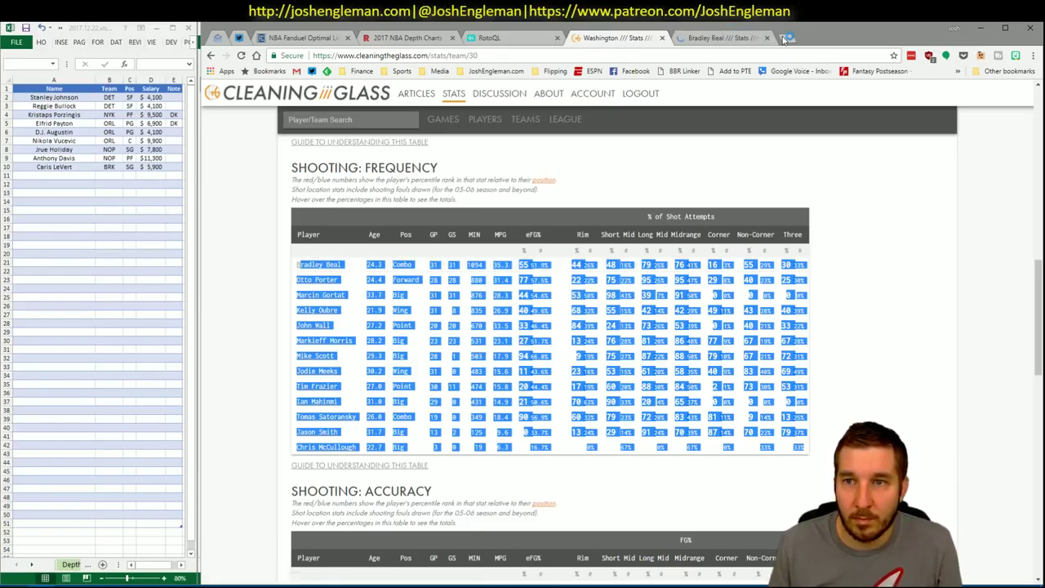
{"action": "left_click_drag", "start_coordinate": [808, 451], "coordinate": [294, 268]}
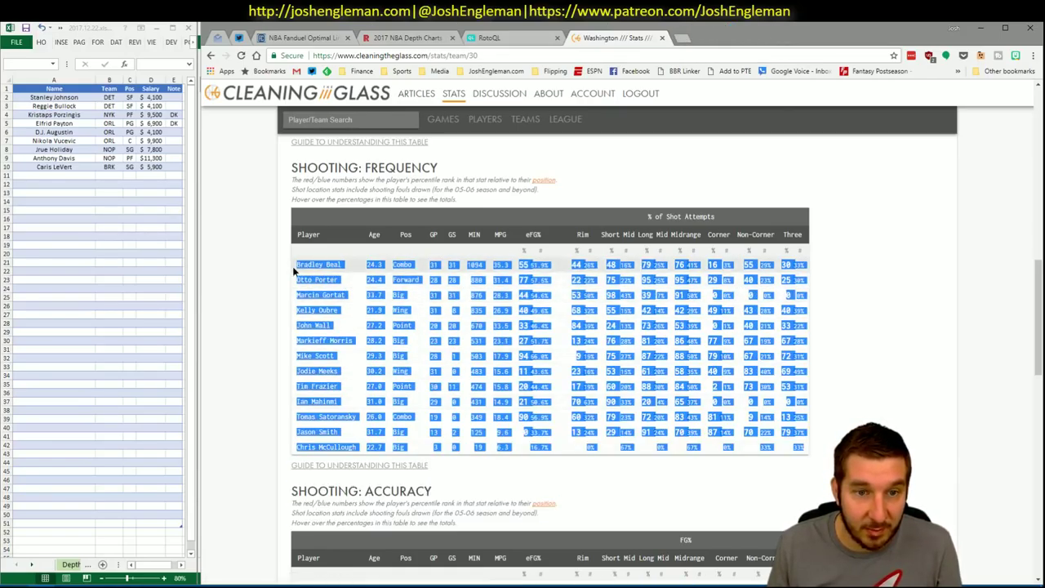
- Refresh the workbook's CTG sheet with the Wizards' shooting data against opponent BRK and return to the YouTube sheet
{"action": "key", "text": "alt+Tab"}
{"action": "left_click", "coordinate": [264, 121]}
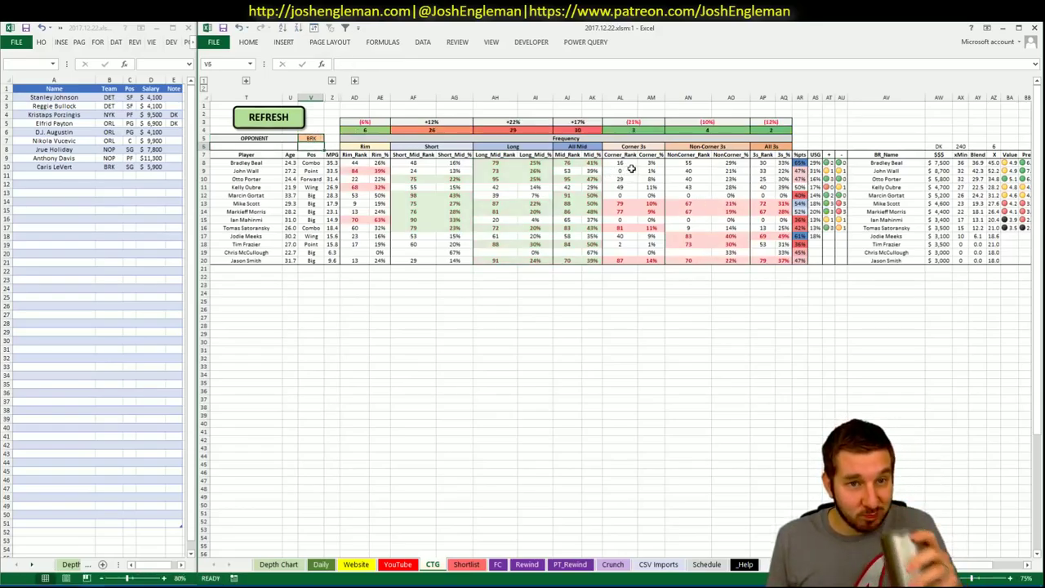
{"action": "key", "text": "Return"}
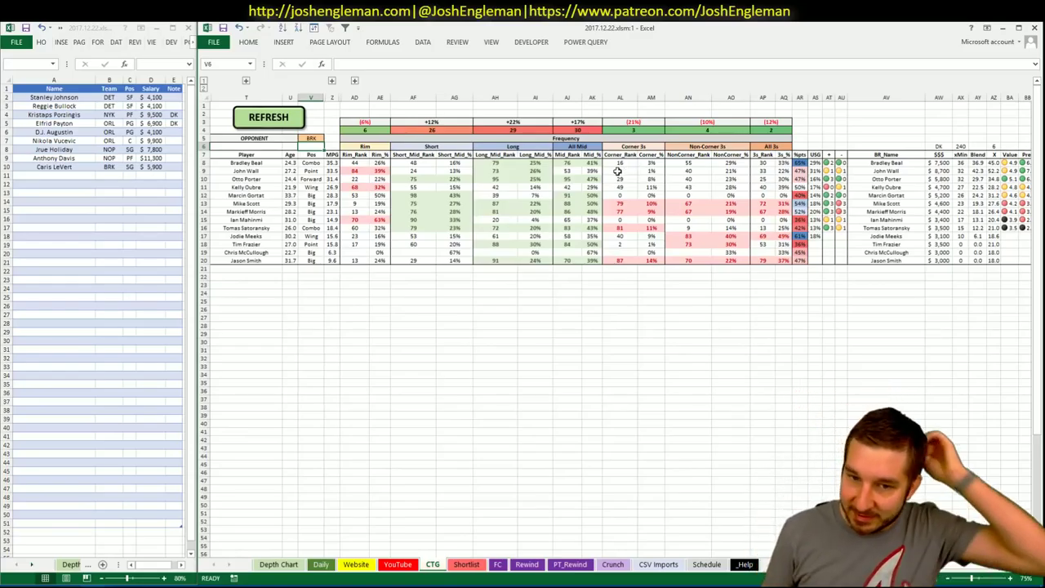
{"action": "left_click", "coordinate": [404, 567]}
{"action": "left_click", "coordinate": [434, 567]}
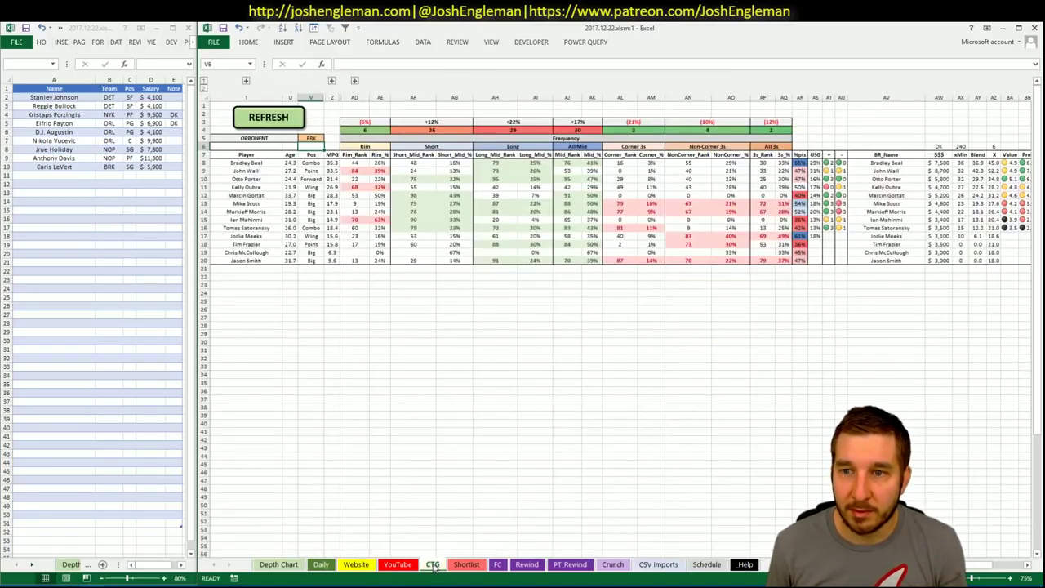
{"action": "left_click", "coordinate": [398, 564]}
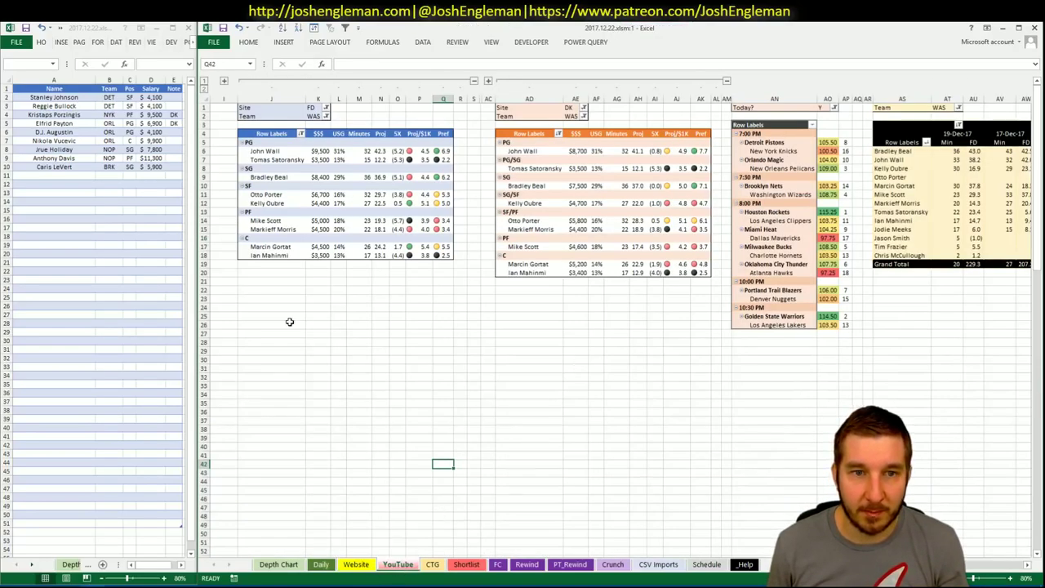
- Add John Wall to the player list in the first empty Name cell below Caris LeVert
{"action": "left_click", "coordinate": [154, 237]}
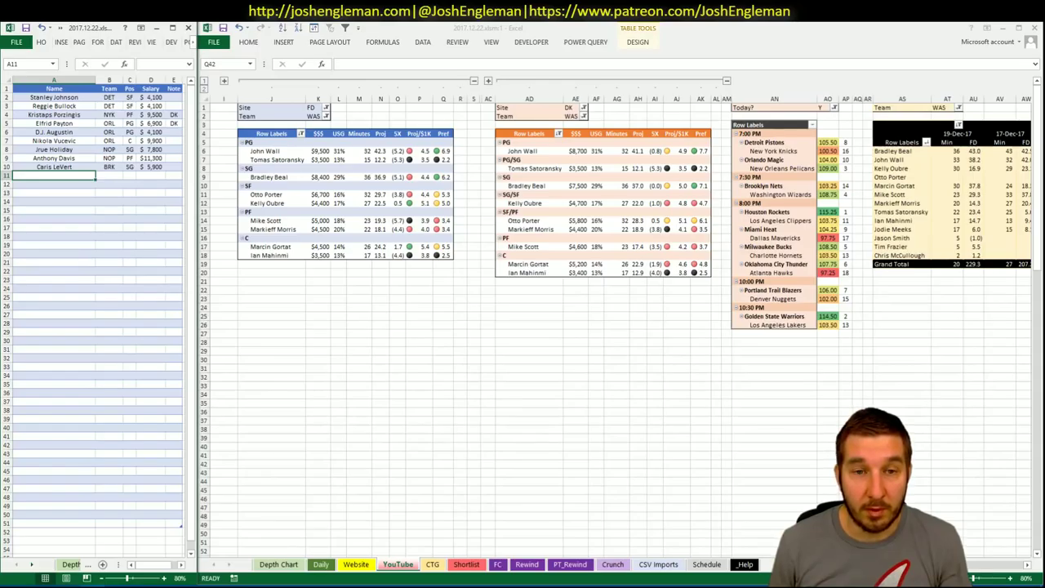
{"action": "left_click_drag", "start_coordinate": [922, 564], "coordinate": [983, 570]}
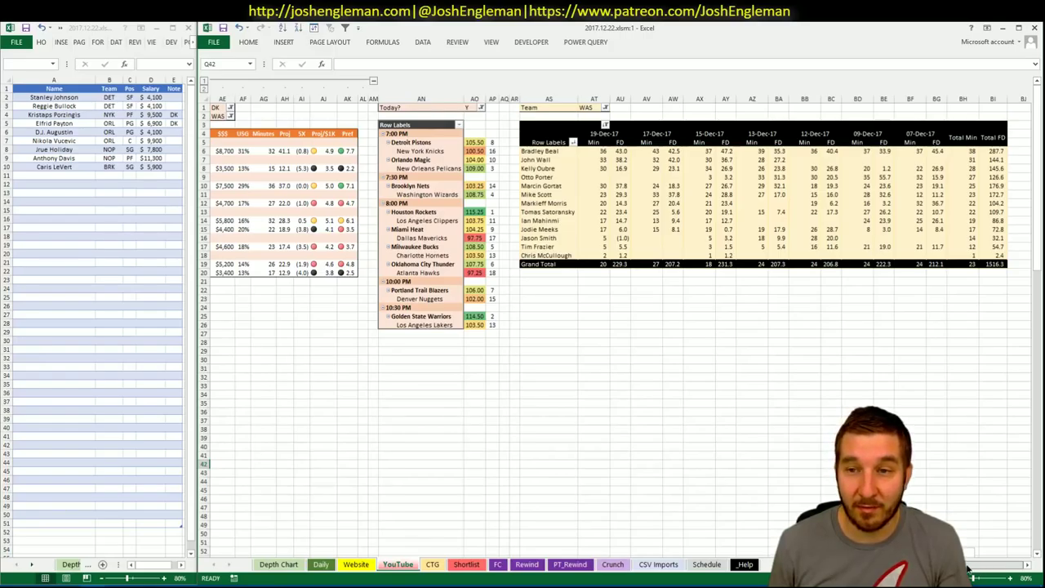
{"action": "scroll", "coordinate": [968, 569], "scroll_direction": "left", "scroll_amount": 8}
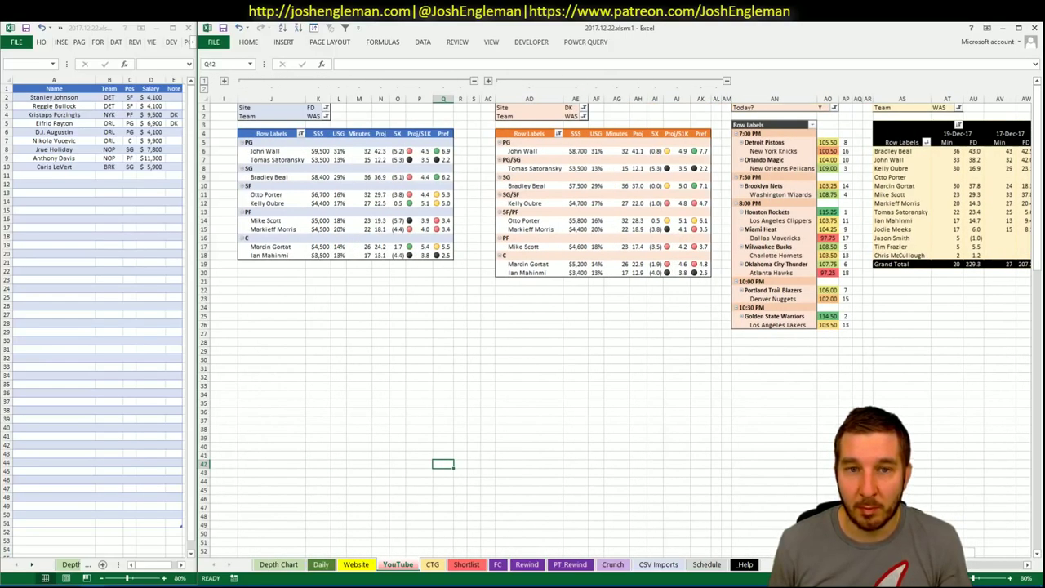
{"action": "left_click", "coordinate": [63, 177]}
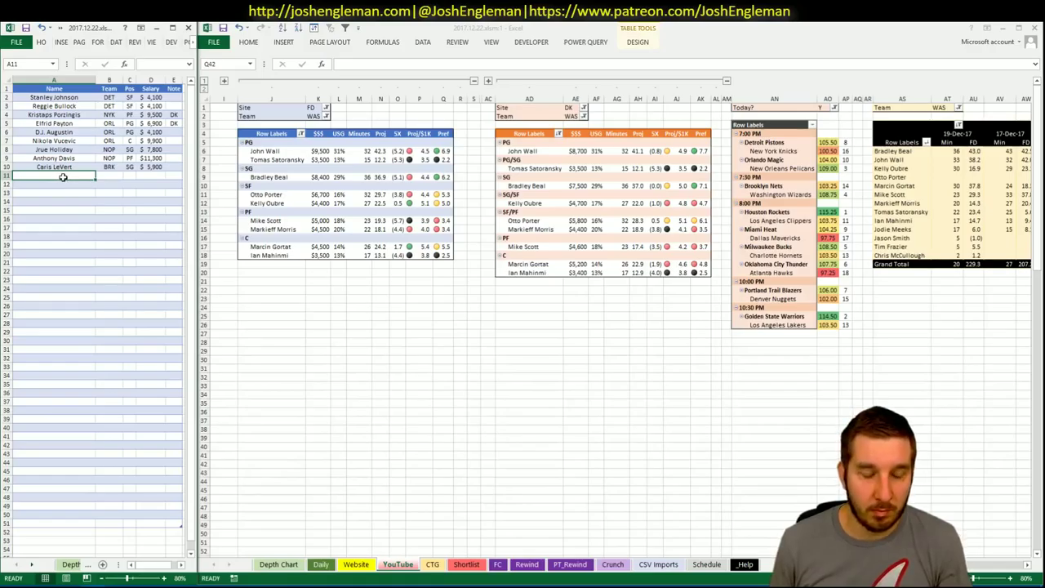
{"action": "type", "text": "John Wall"}
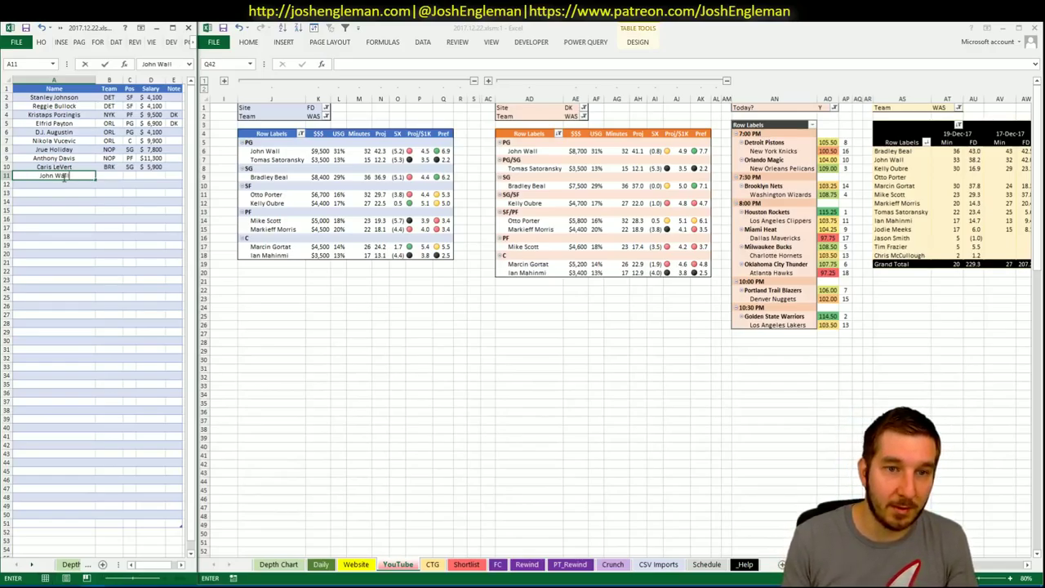
{"action": "key", "text": "ctrl+Return"}
{"action": "key", "text": "Return"}
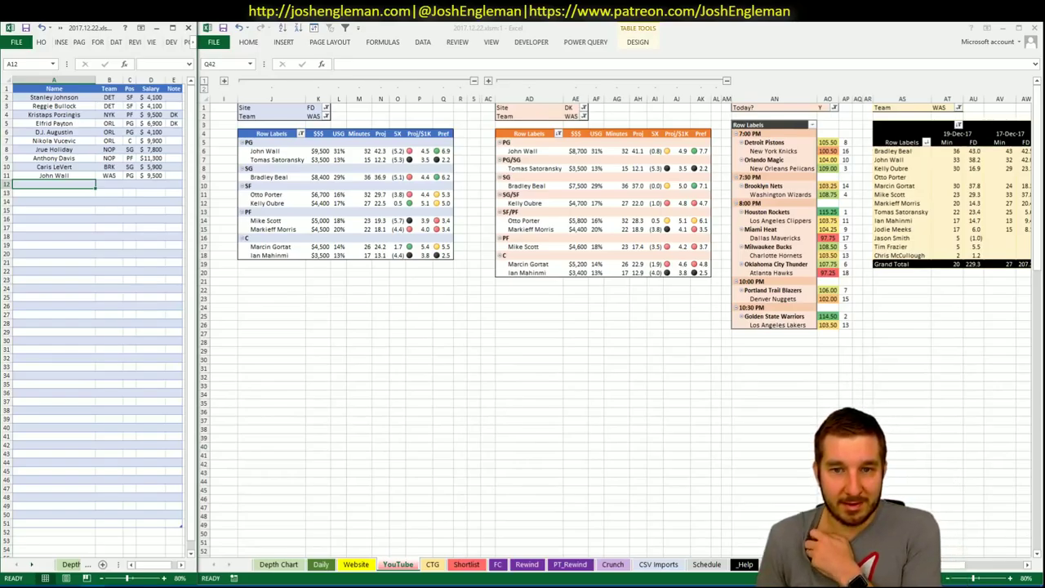
- Review the Wizards' minutes and FD points by game date and their shooting profile on the CTG sheet, returning to the YouTube sheet
{"action": "left_click_drag", "start_coordinate": [932, 564], "coordinate": [994, 572]}
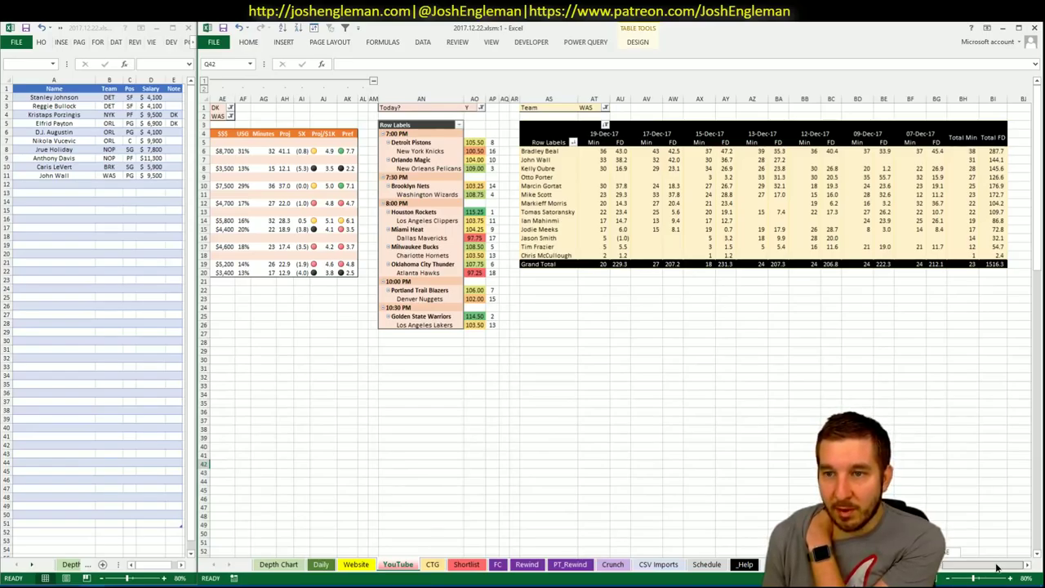
{"action": "left_click_drag", "start_coordinate": [996, 567], "coordinate": [898, 566]}
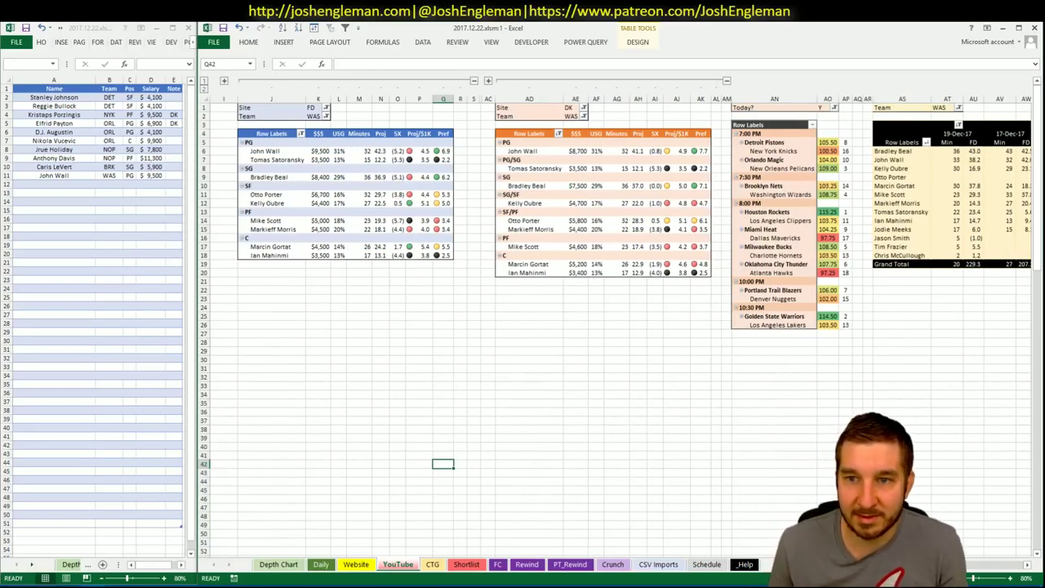
{"action": "left_click", "coordinate": [432, 564]}
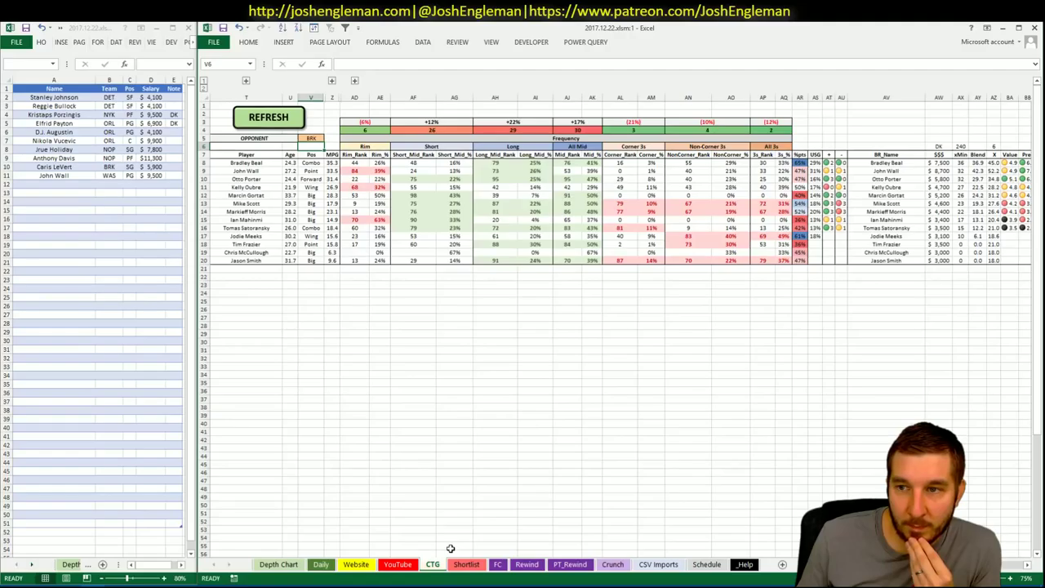
{"action": "left_click", "coordinate": [399, 568]}
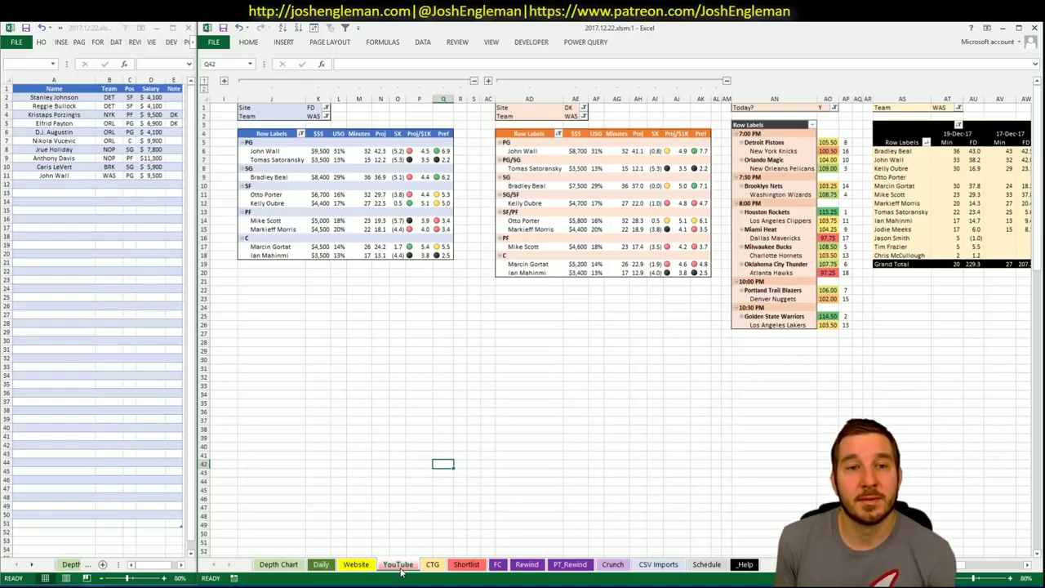
{"action": "left_click", "coordinate": [432, 564]}
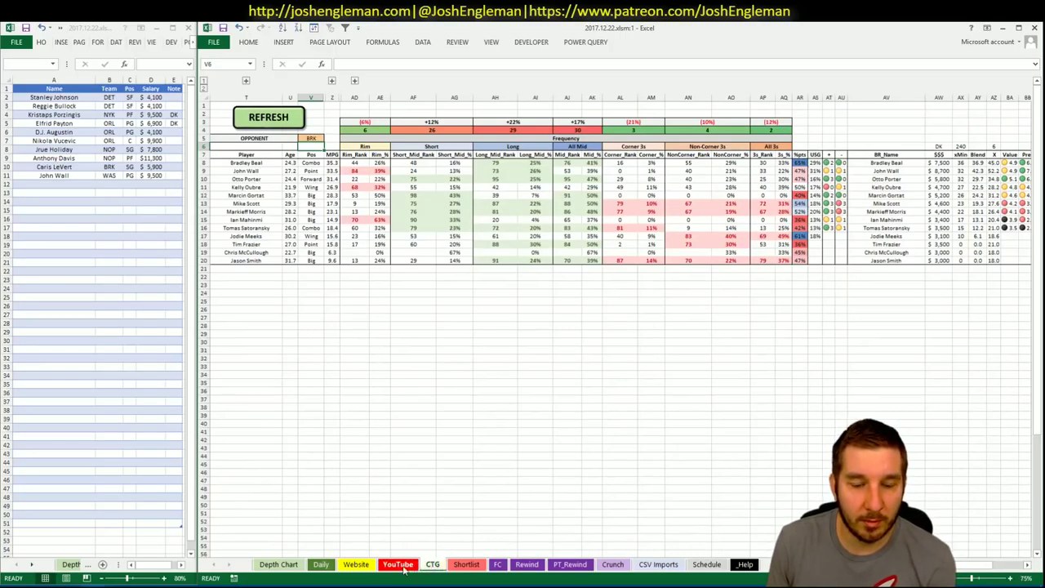
{"action": "left_click", "coordinate": [386, 568]}
{"action": "left_click", "coordinate": [362, 367]}
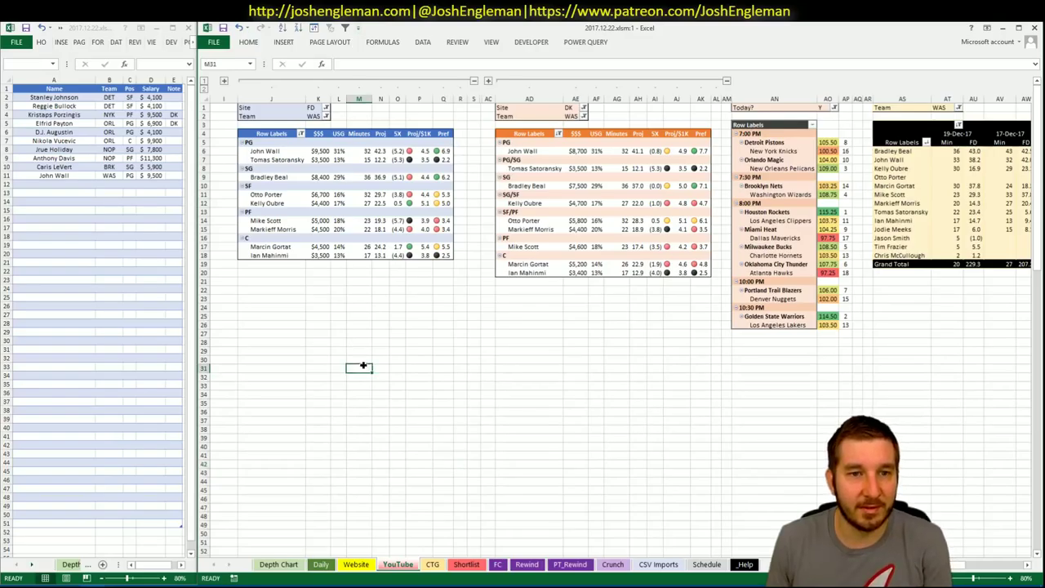
- Examine the WAS player projections on the Daily sheet, including Kelly Oubre's row, and return to the YouTube sheet
{"action": "left_click", "coordinate": [80, 184]}
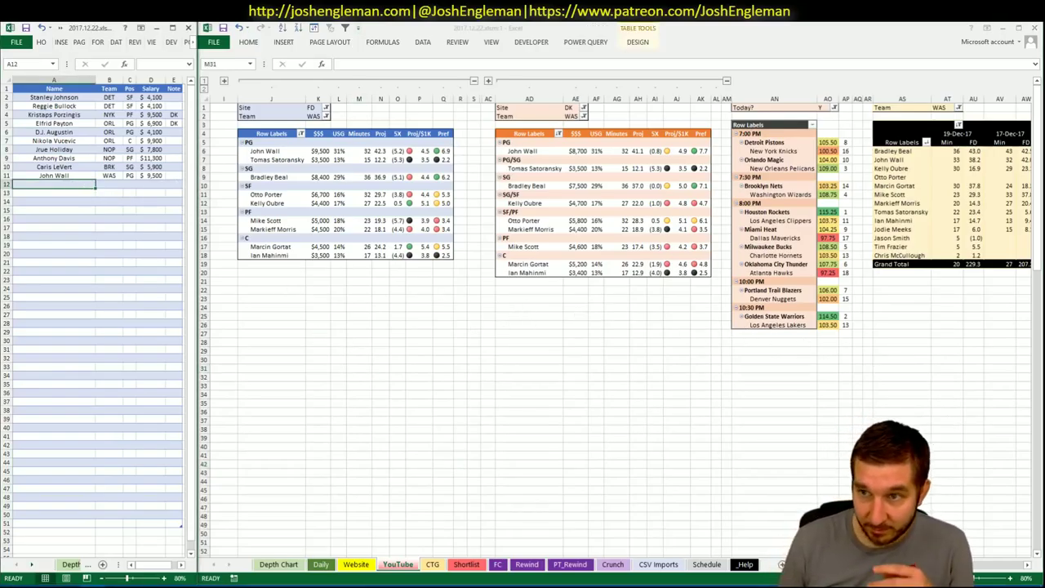
{"action": "mouse_move", "coordinate": [849, 564]}
{"action": "left_mouse_down"}
{"action": "mouse_move", "coordinate": [885, 564]}
{"action": "mouse_move", "coordinate": [845, 564]}
{"action": "left_mouse_up"}
{"action": "left_click", "coordinate": [321, 564]}
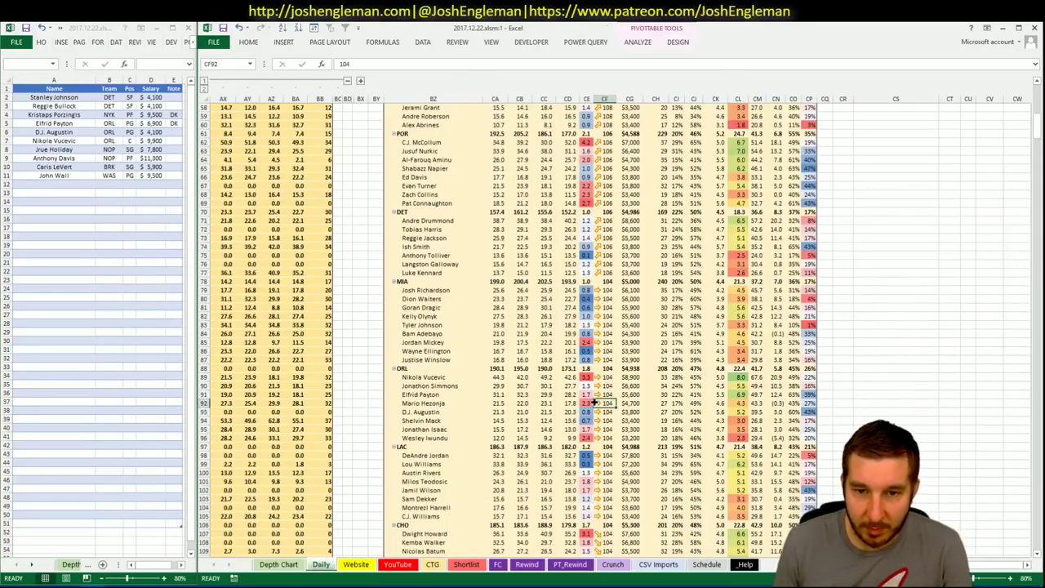
{"action": "scroll", "coordinate": [523, 335], "scroll_direction": "up", "scroll_amount": 10}
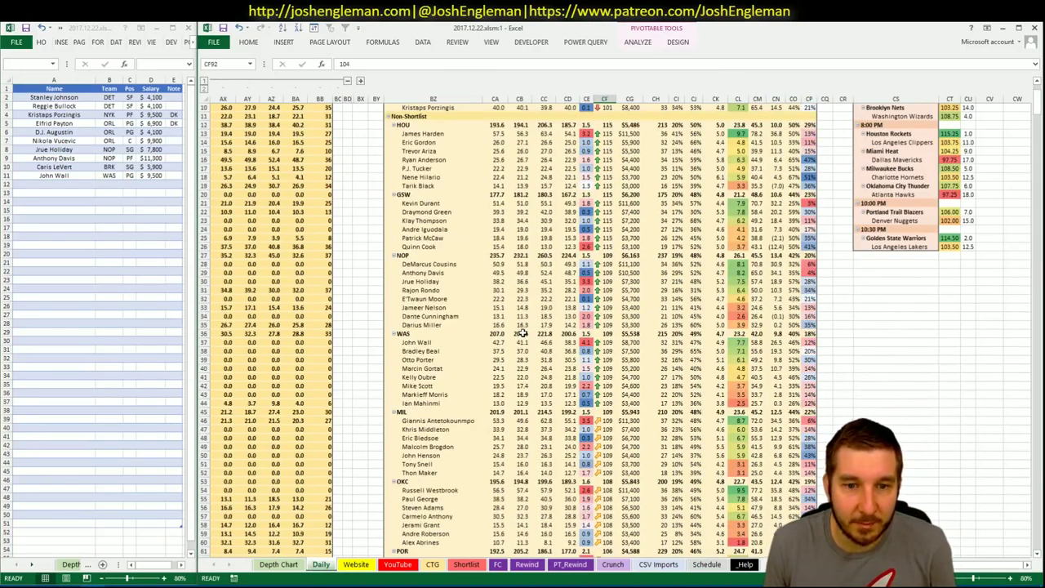
{"action": "scroll", "coordinate": [520, 333], "scroll_direction": "down", "scroll_amount": 1}
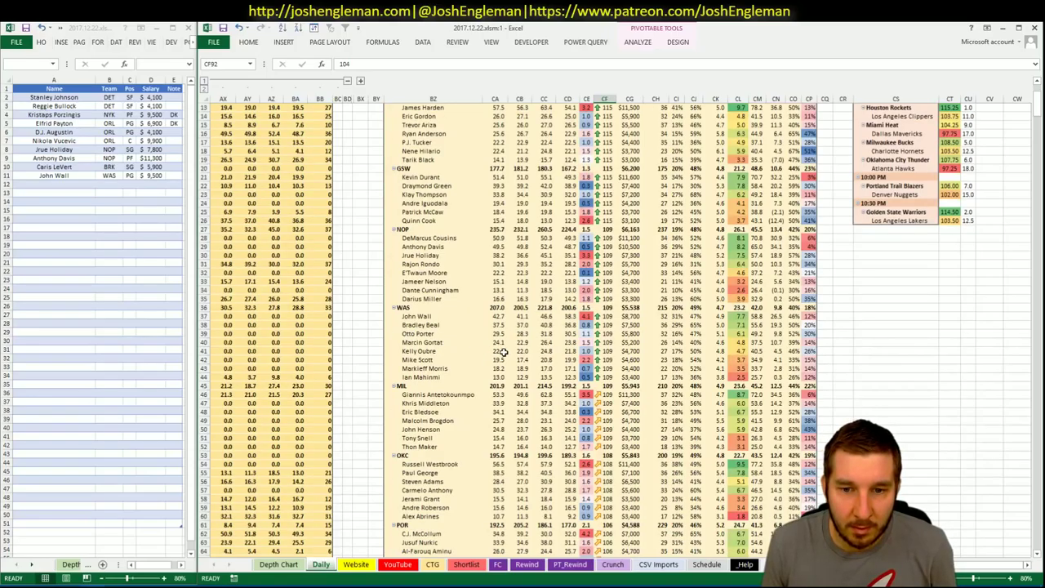
{"action": "left_click", "coordinate": [525, 351]}
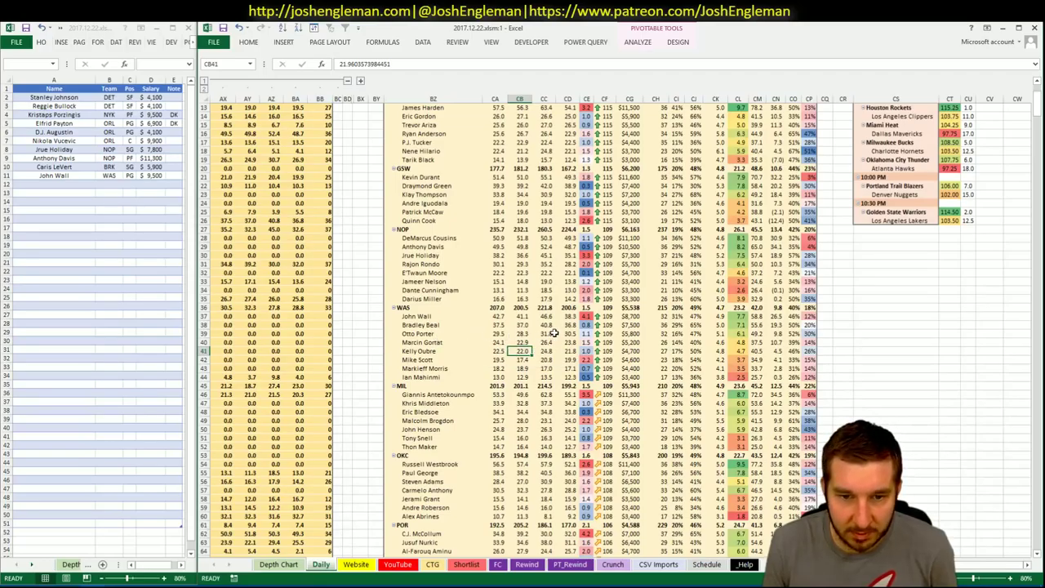
{"action": "left_click", "coordinate": [409, 565]}
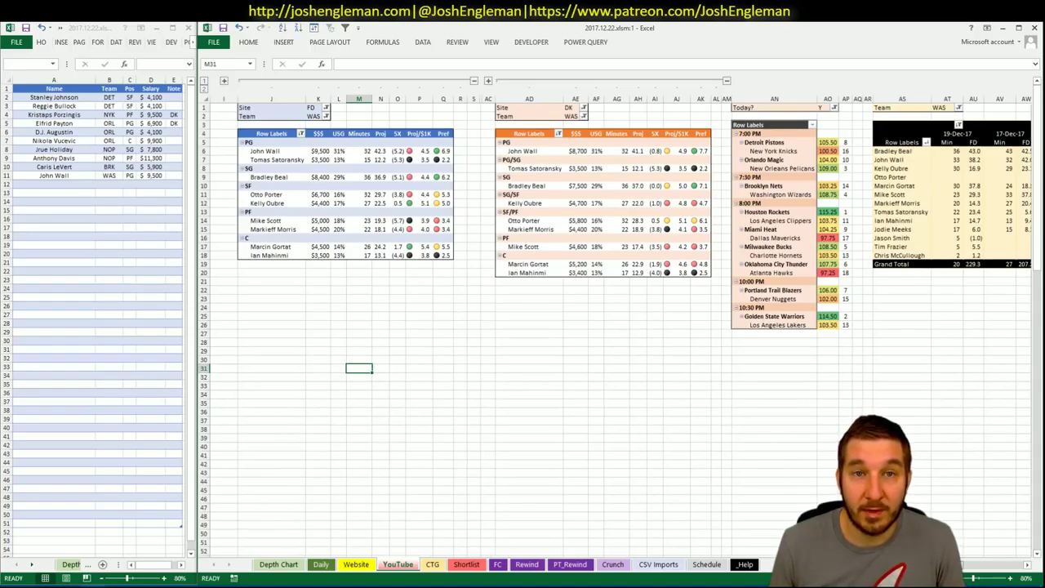
- Compare the Wizards' game-by-game minutes and FD points with their FD and DK projection tables
{"action": "left_click_drag", "start_coordinate": [914, 564], "coordinate": [1028, 571]}
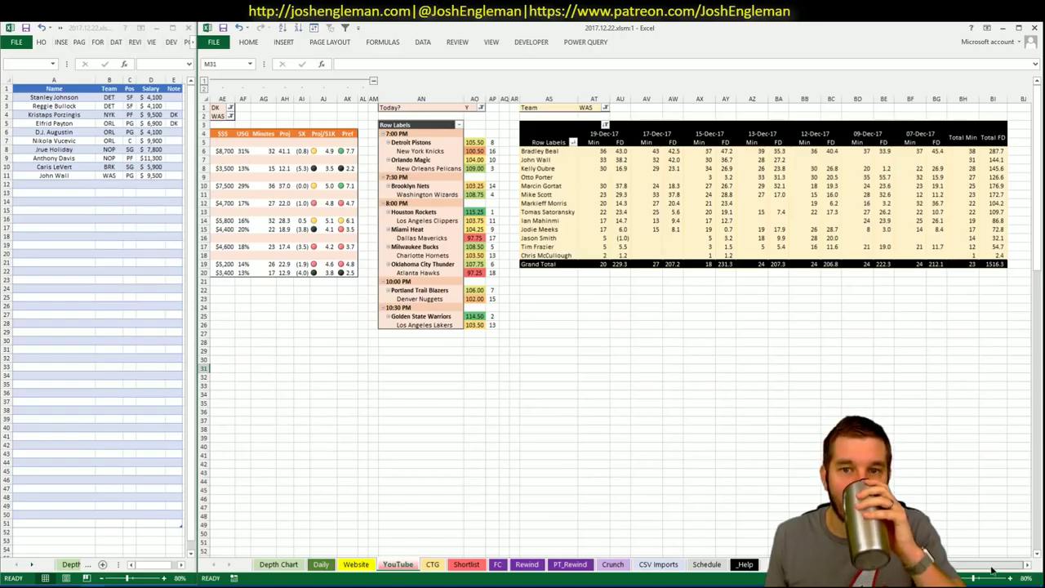
{"action": "left_click_drag", "start_coordinate": [992, 567], "coordinate": [931, 566]}
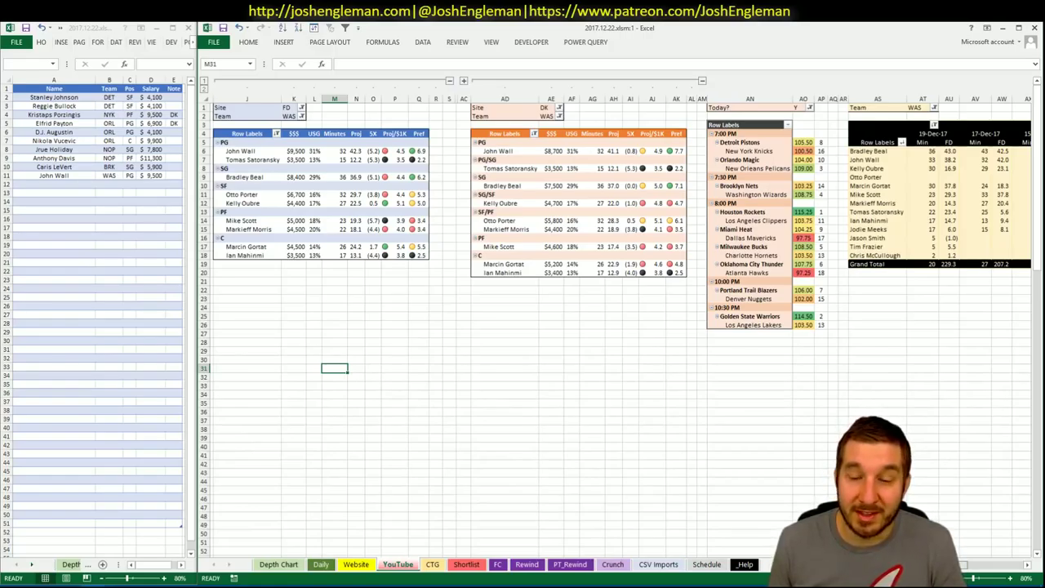
{"action": "left_click_drag", "start_coordinate": [944, 565], "coordinate": [1002, 565]}
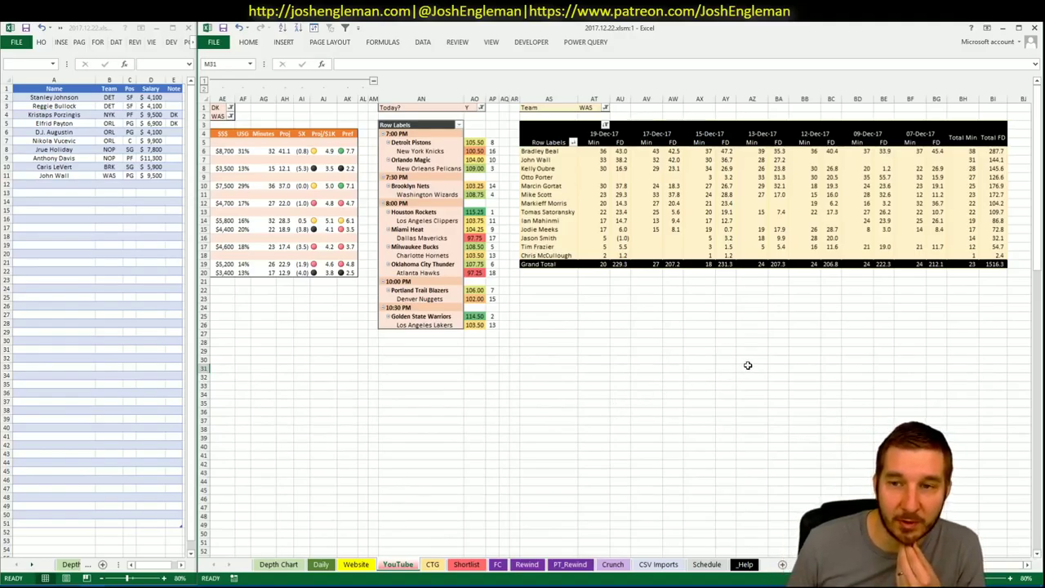
{"action": "left_click_drag", "start_coordinate": [1003, 565], "coordinate": [944, 565]}
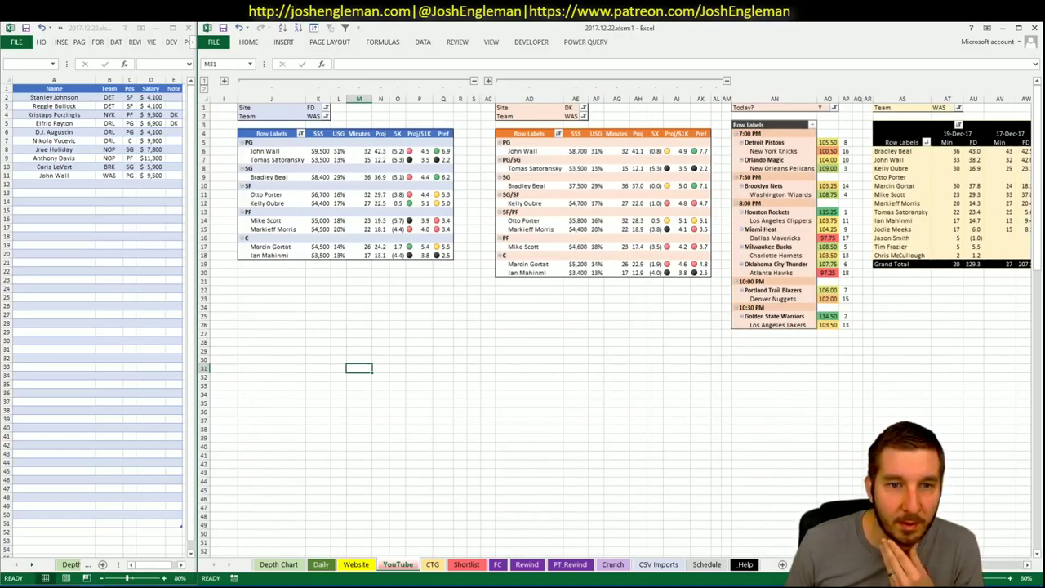
{"action": "left_click_drag", "start_coordinate": [943, 565], "coordinate": [1029, 566]}
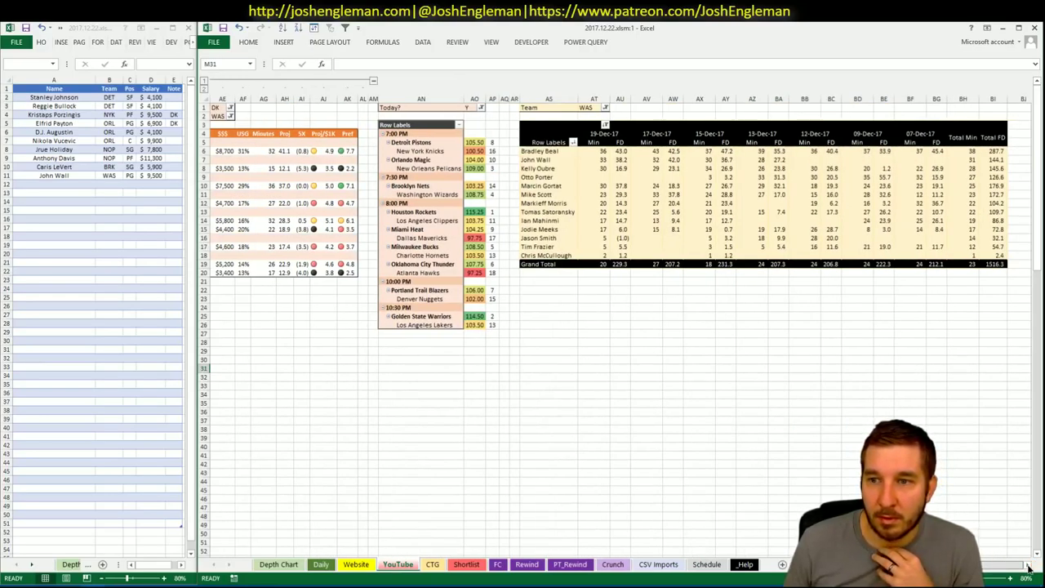
{"action": "left_click_drag", "start_coordinate": [992, 565], "coordinate": [784, 527]}
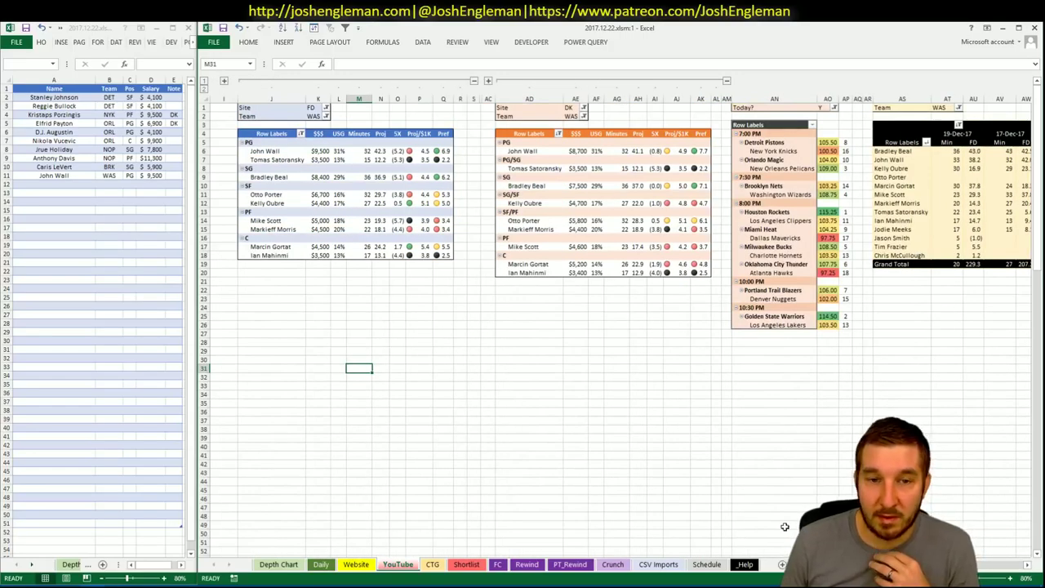
- Add Kelly Oubre to the player list in the row below John Wall
{"action": "left_click", "coordinate": [504, 429]}
{"action": "left_click", "coordinate": [80, 200]}
{"action": "left_click", "coordinate": [77, 185]}
{"action": "type", "text": "Kelly Oubr"}
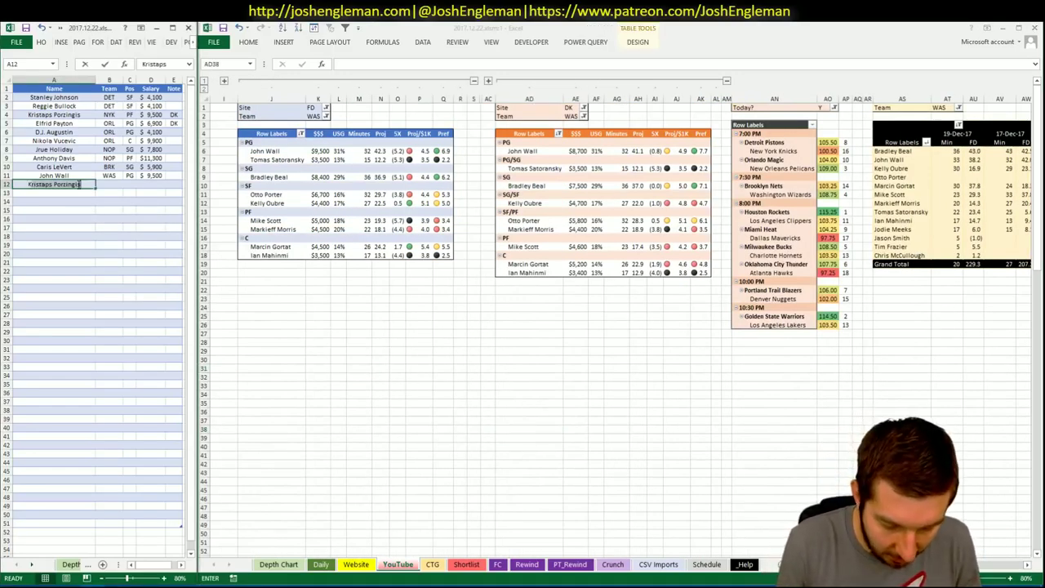
{"action": "type", "text": "e"}
{"action": "key", "text": "Return"}
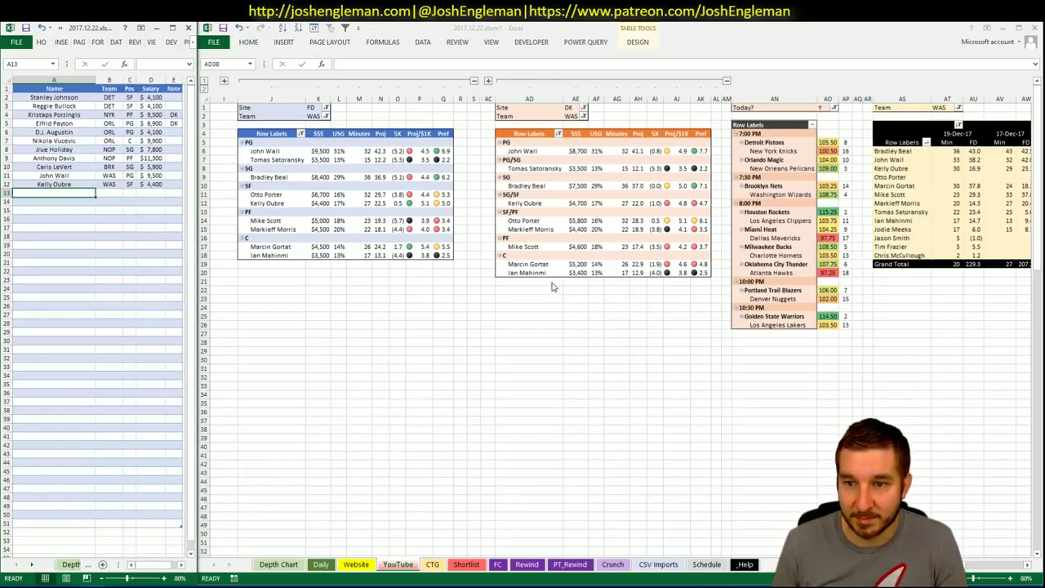
{"action": "left_click", "coordinate": [336, 280]}
{"action": "left_click", "coordinate": [344, 326]}
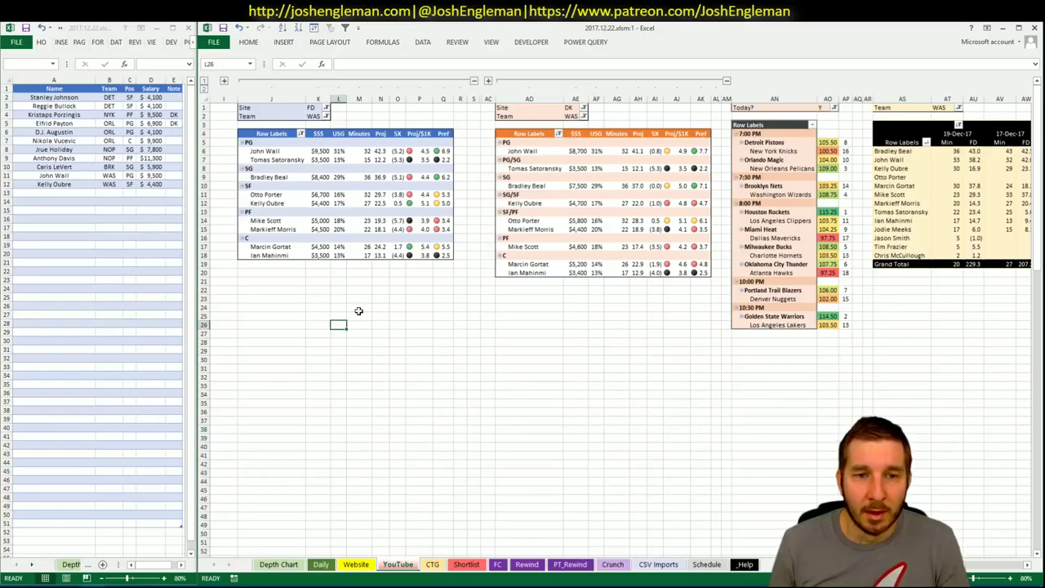
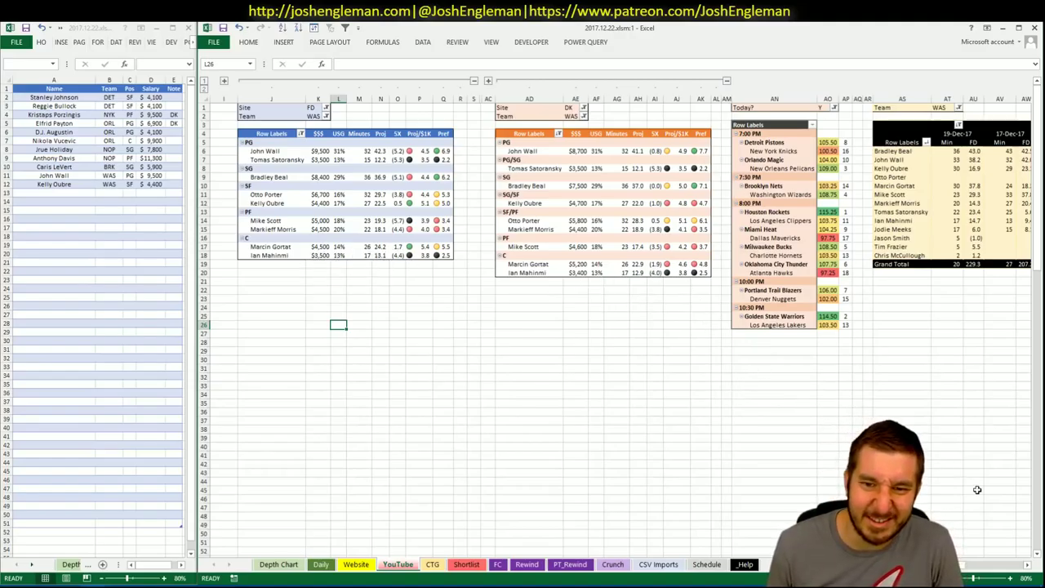
- Check the Wizards' game log once more and add Marcin Gortat to the player list below Kelly Oubre
{"action": "scroll", "coordinate": [621, 326], "scroll_direction": "right", "scroll_amount": 1}
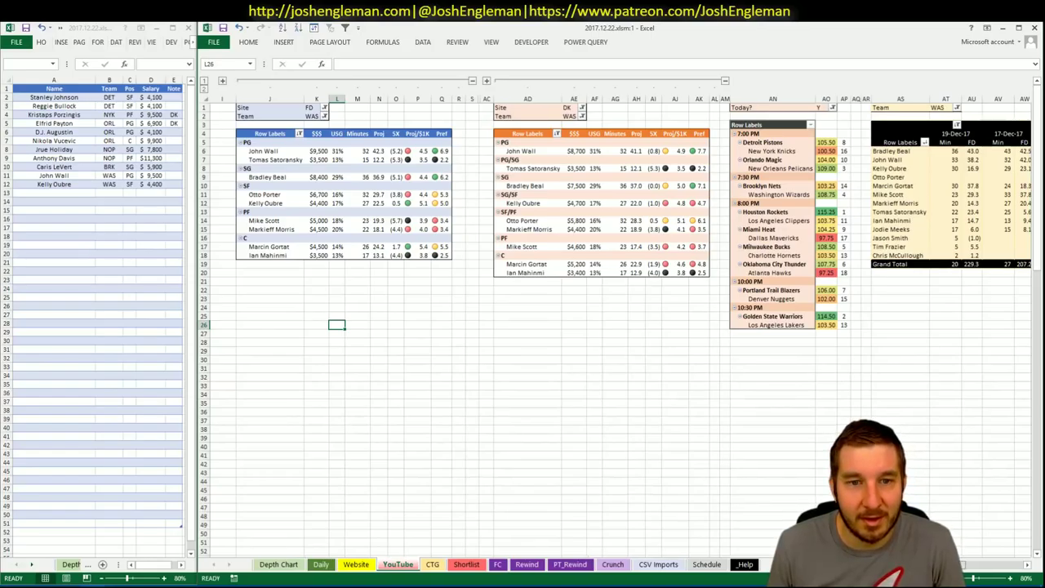
{"action": "left_click_drag", "start_coordinate": [947, 566], "coordinate": [1003, 570]}
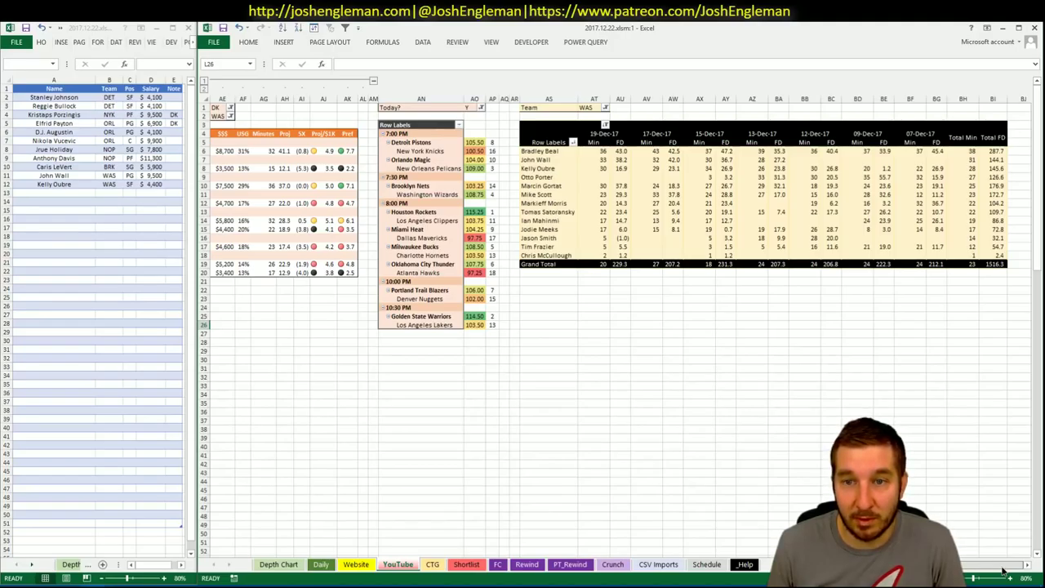
{"action": "scroll", "coordinate": [1004, 570], "scroll_direction": "left", "scroll_amount": 5}
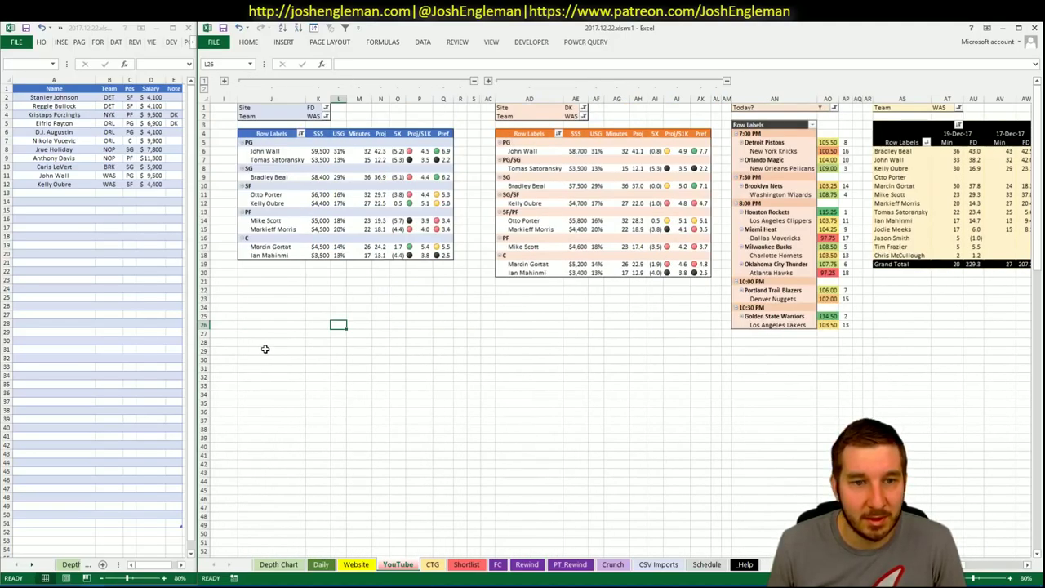
{"action": "left_click", "coordinate": [60, 194]}
{"action": "type", "text": "M"}
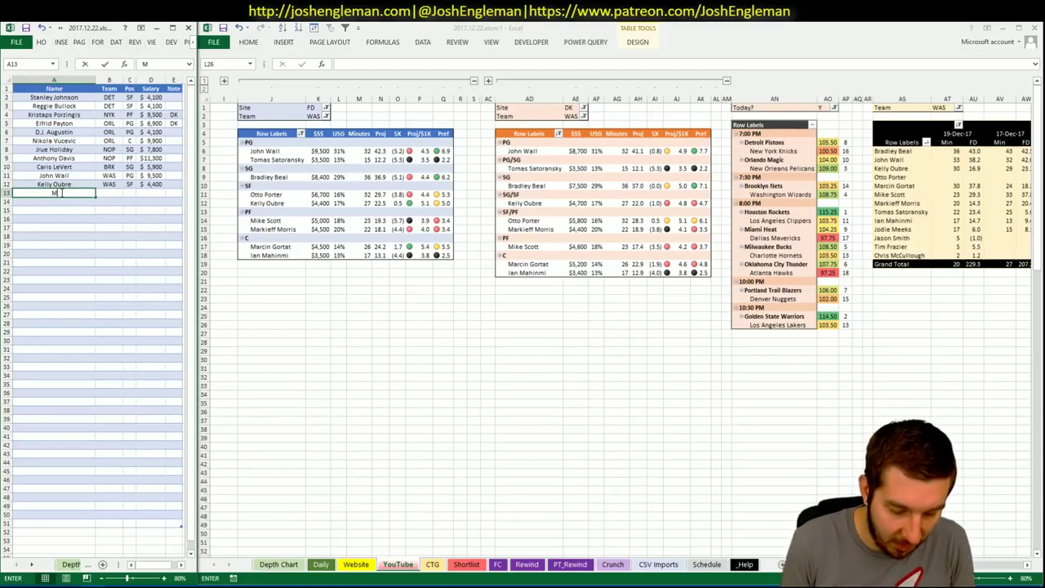
{"action": "type", "text": "arcin Gortat"}
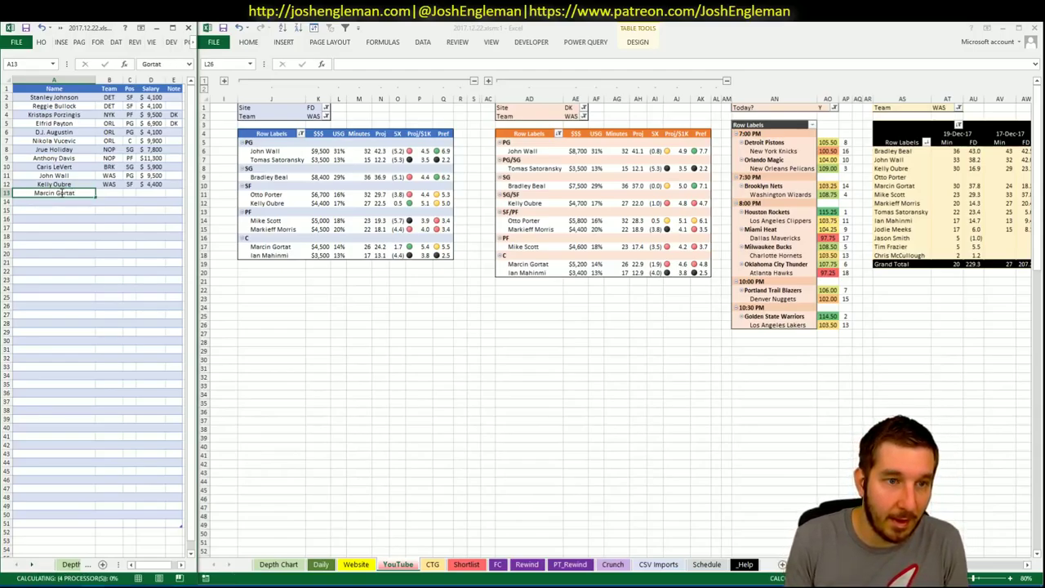
{"action": "key", "text": "Return"}
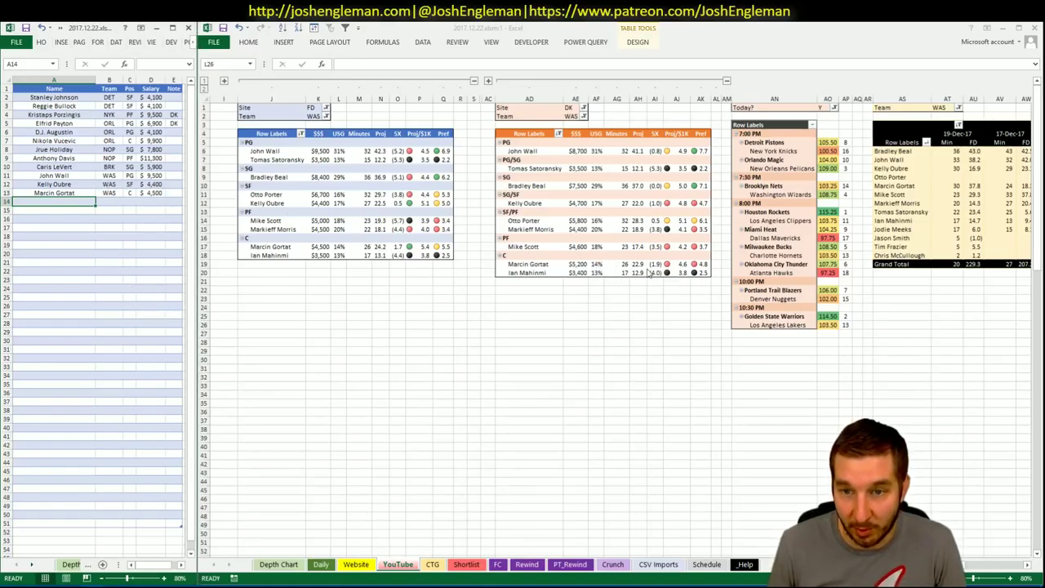
{"action": "left_click", "coordinate": [450, 299]}
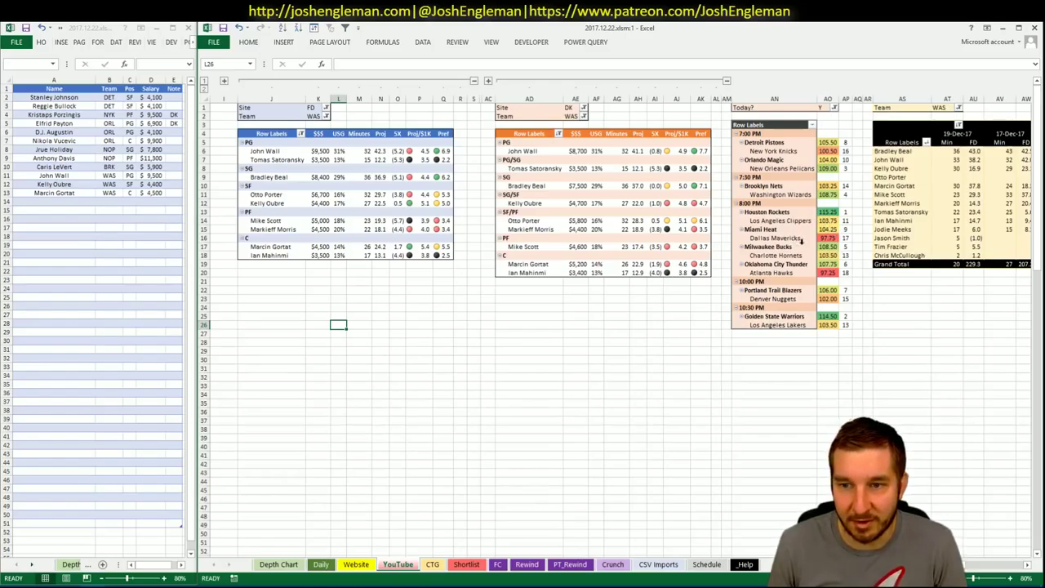
- Switch to the Daily sheet and expand the FD projections grouped by position in place of the collapsed column group
{"action": "left_click", "coordinate": [317, 116]}
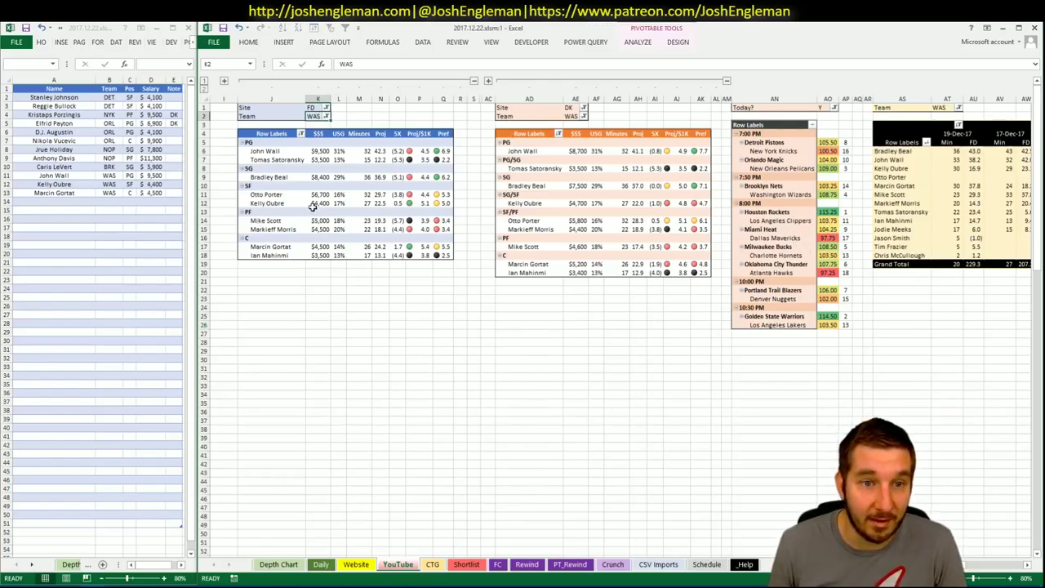
{"action": "left_click", "coordinate": [320, 564]}
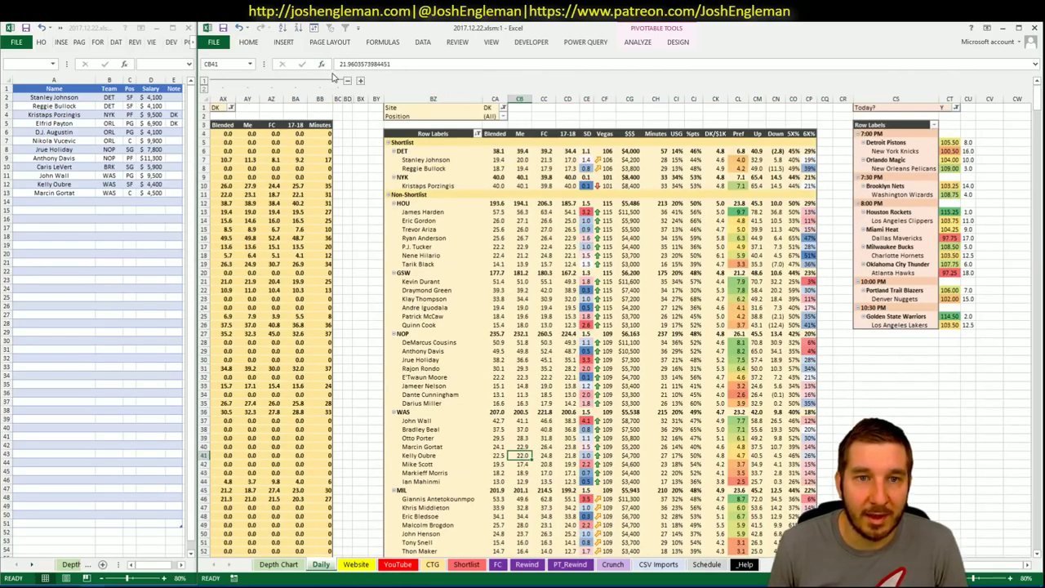
{"action": "left_click", "coordinate": [347, 83]}
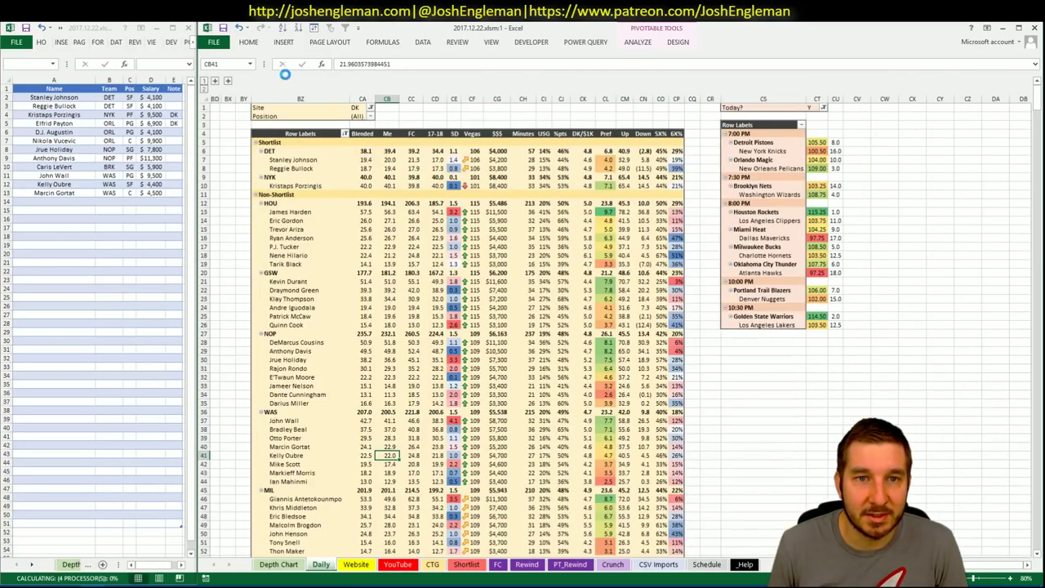
{"action": "left_click", "coordinate": [231, 82]}
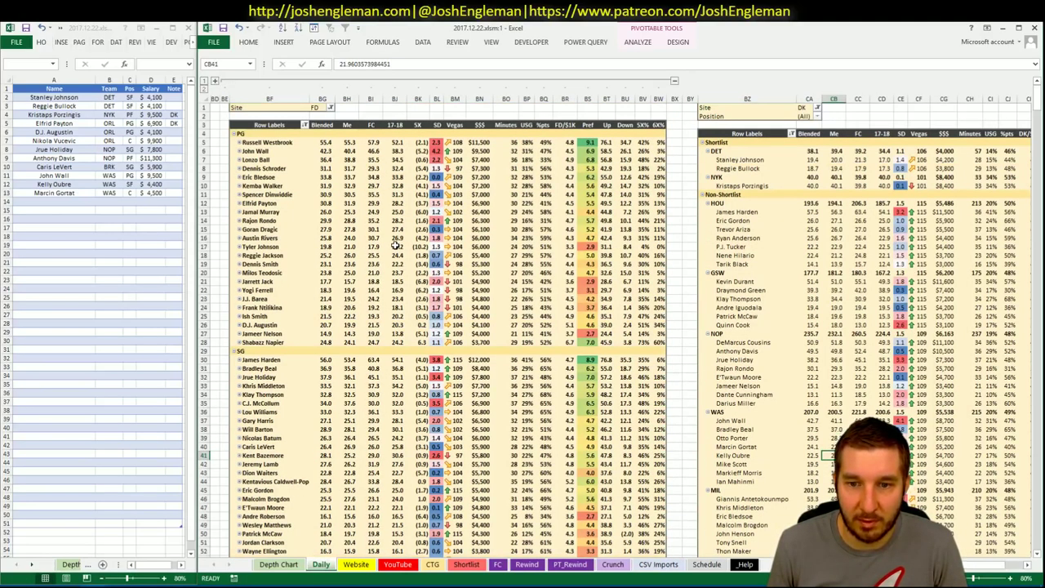
- Examine the FD projections for all positions from PG to C, collapse their column group and return to the YouTube sheet
{"action": "mouse_move", "coordinate": [395, 246]}
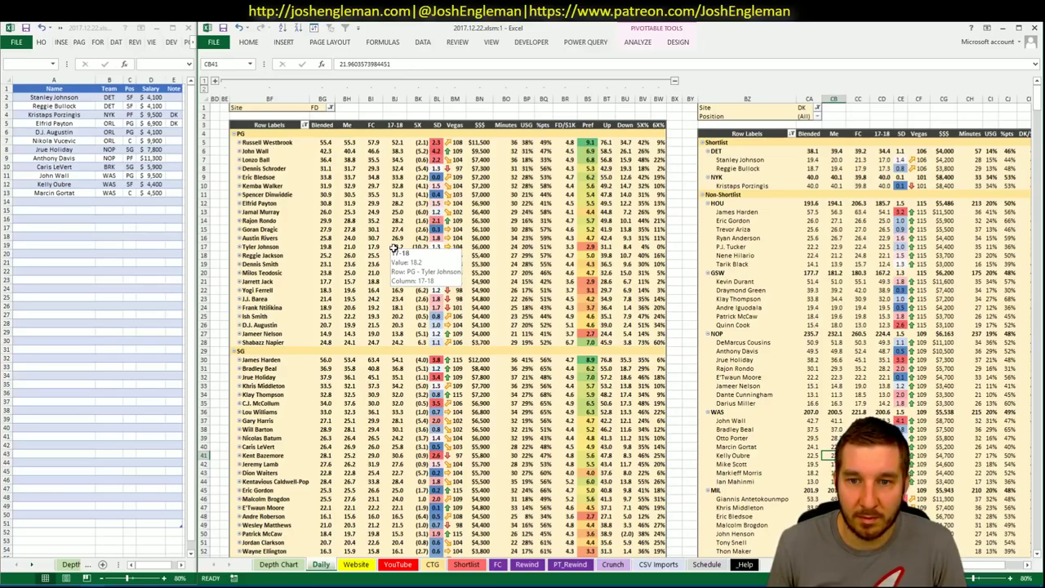
{"action": "scroll", "coordinate": [395, 246], "scroll_direction": "down", "scroll_amount": 8}
{"action": "scroll", "coordinate": [351, 249], "scroll_direction": "up", "scroll_amount": 8}
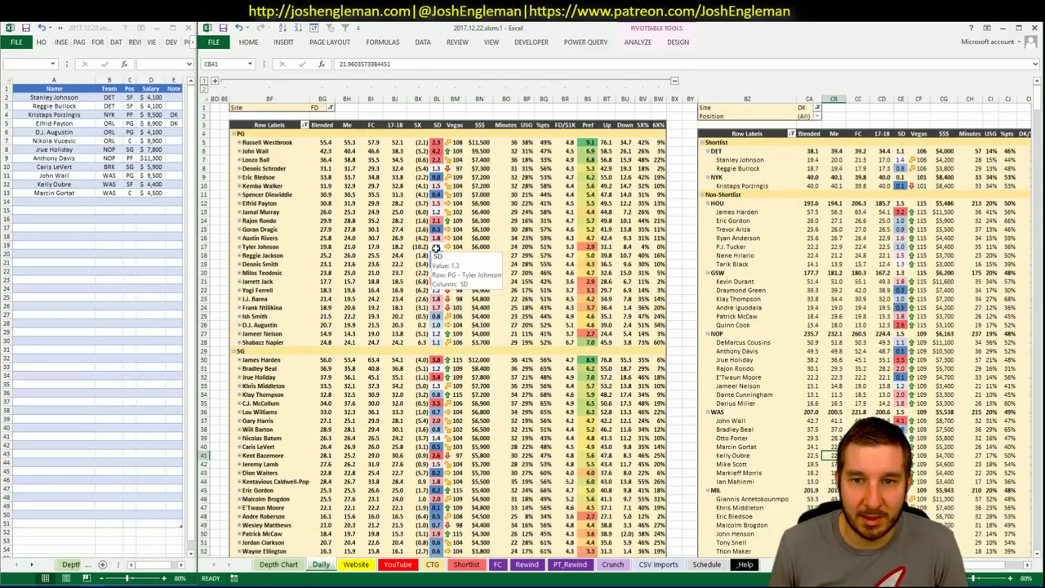
{"action": "scroll", "coordinate": [421, 214], "scroll_direction": "down", "scroll_amount": 6}
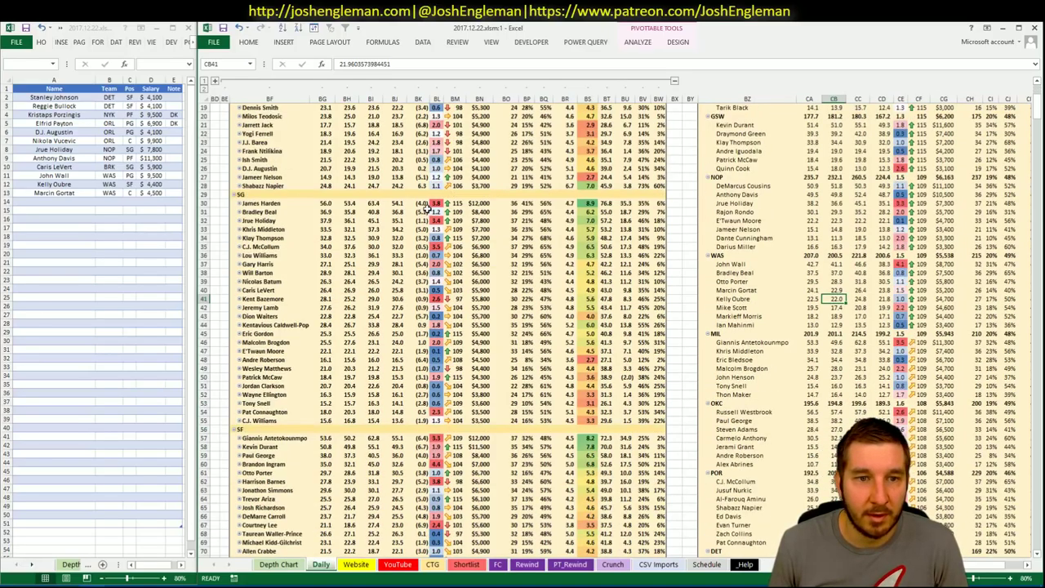
{"action": "scroll", "coordinate": [425, 209], "scroll_direction": "down", "scroll_amount": 16}
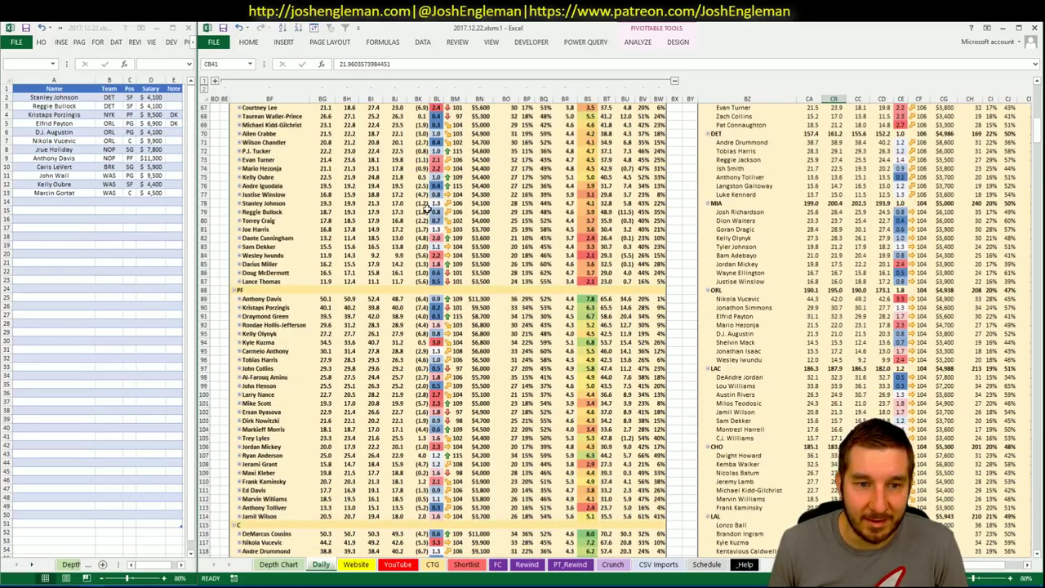
{"action": "scroll", "coordinate": [427, 209], "scroll_direction": "down", "scroll_amount": 8}
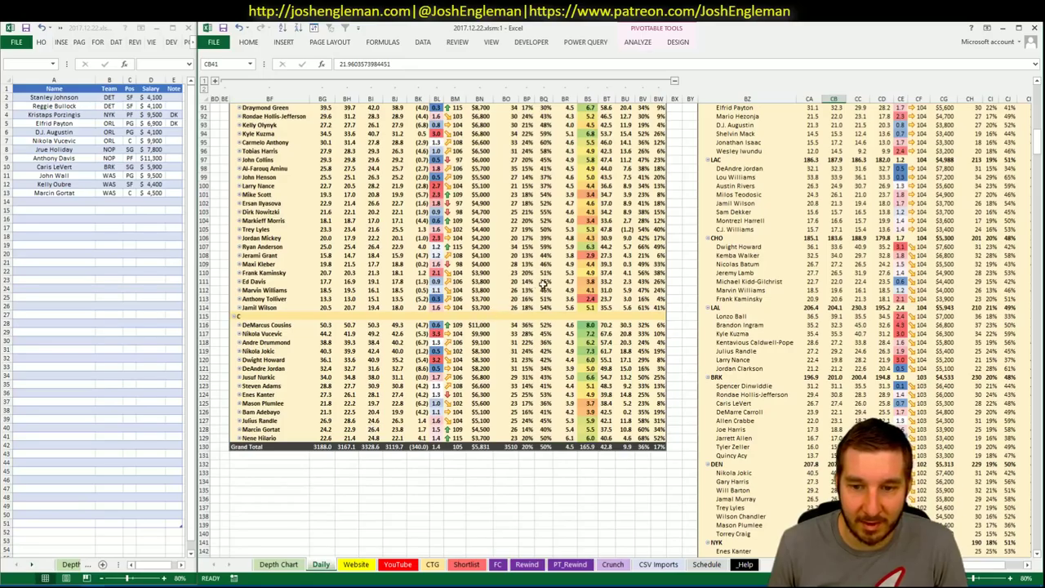
{"action": "scroll", "coordinate": [539, 408], "scroll_direction": "up", "scroll_amount": 6}
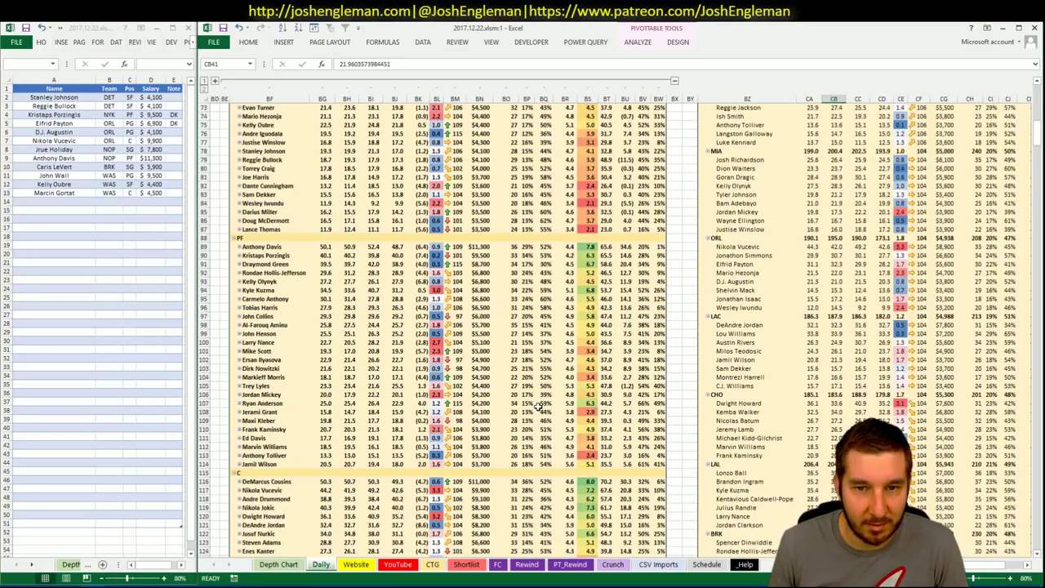
{"action": "left_click", "coordinate": [588, 412]}
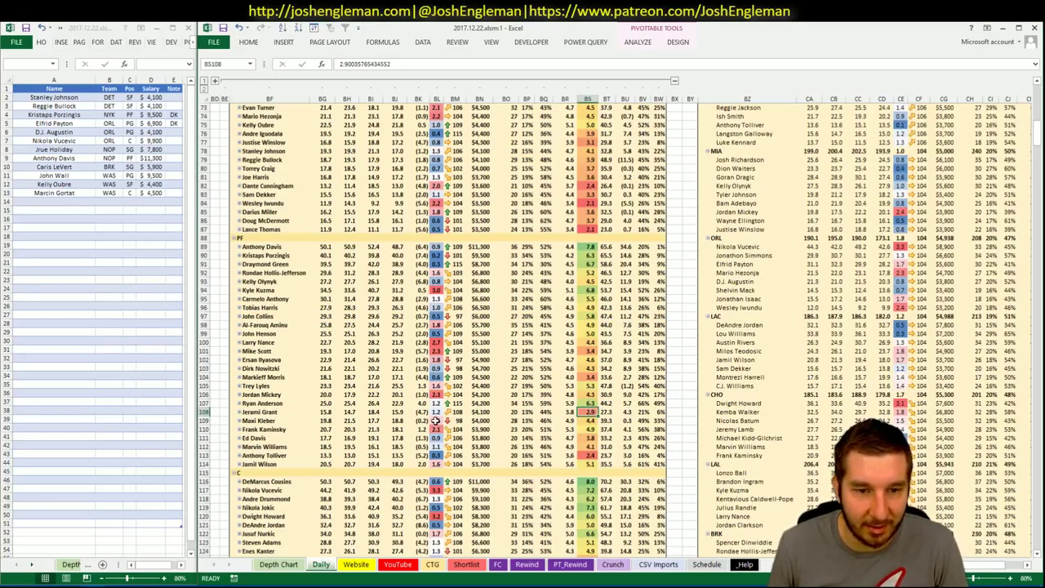
{"action": "scroll", "coordinate": [488, 407], "scroll_direction": "up", "scroll_amount": 11}
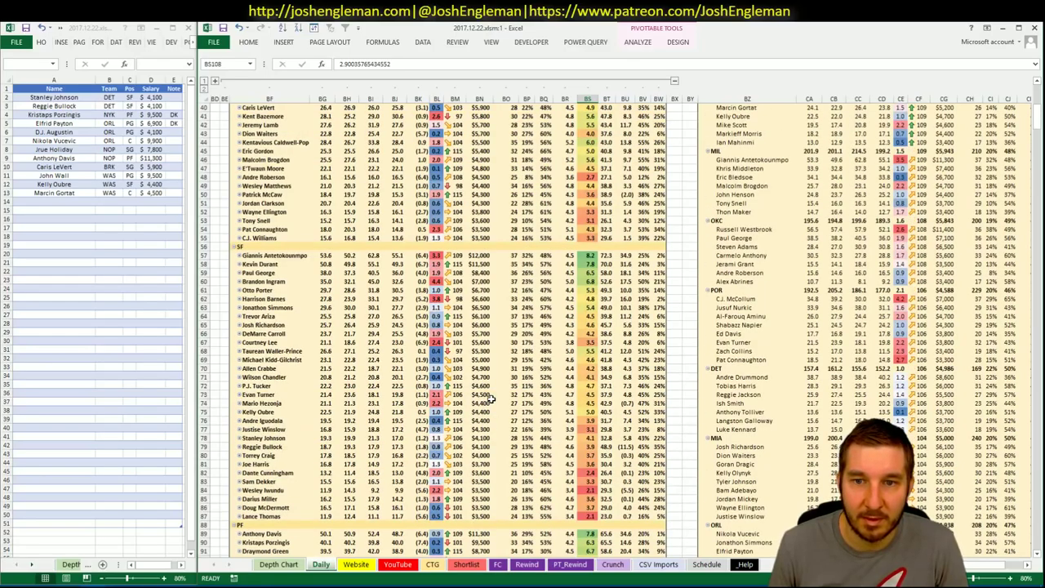
{"action": "left_click", "coordinate": [676, 81]}
{"action": "scroll", "coordinate": [406, 541], "scroll_direction": "down", "scroll_amount": 6}
{"action": "left_click", "coordinate": [397, 564]}
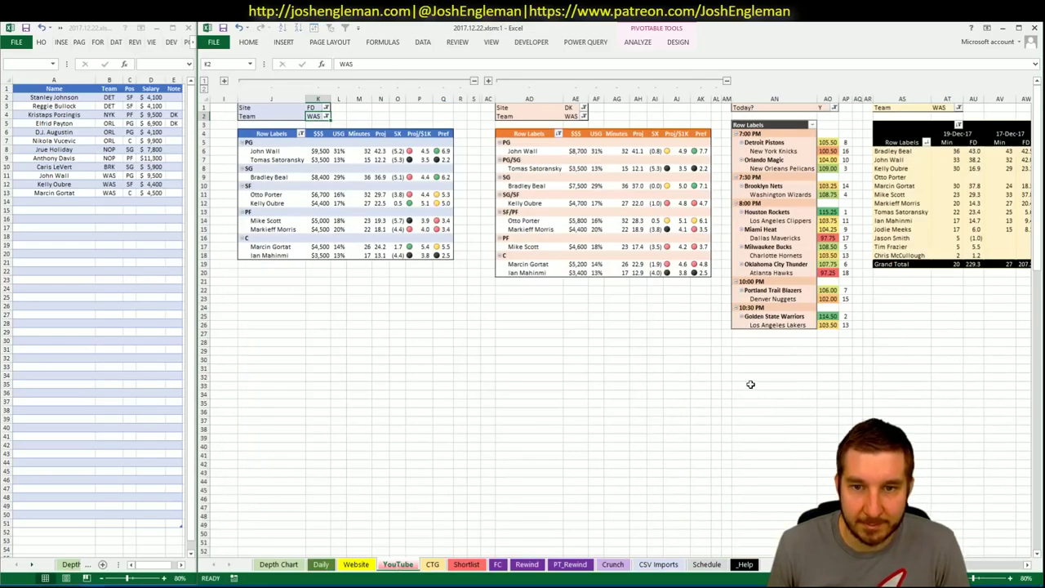
- Filter both the FD and DK projection tables to team HOU
{"action": "left_click", "coordinate": [750, 384]}
{"action": "left_click", "coordinate": [85, 202]}
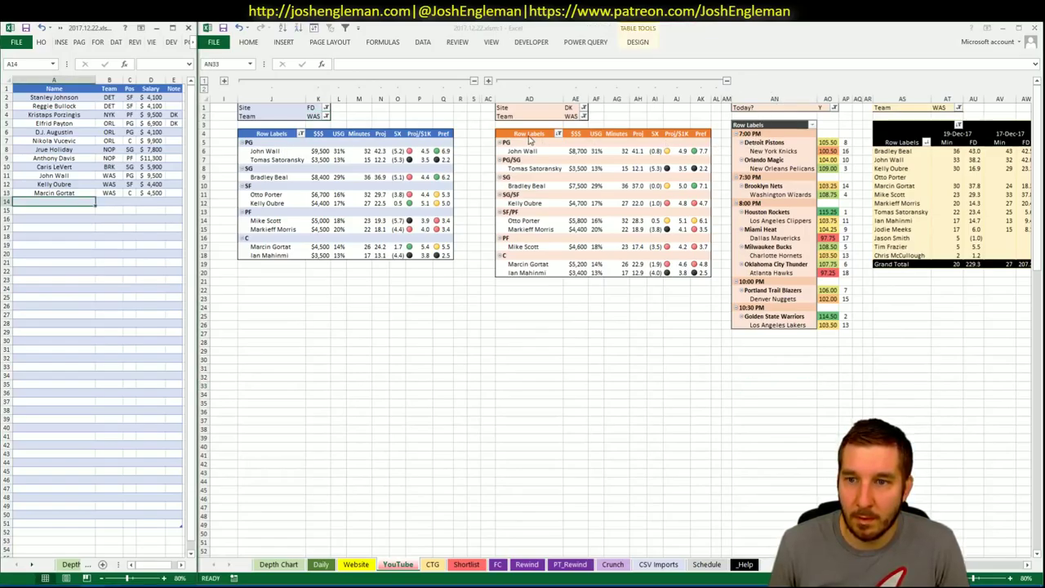
{"action": "left_click", "coordinate": [318, 117]}
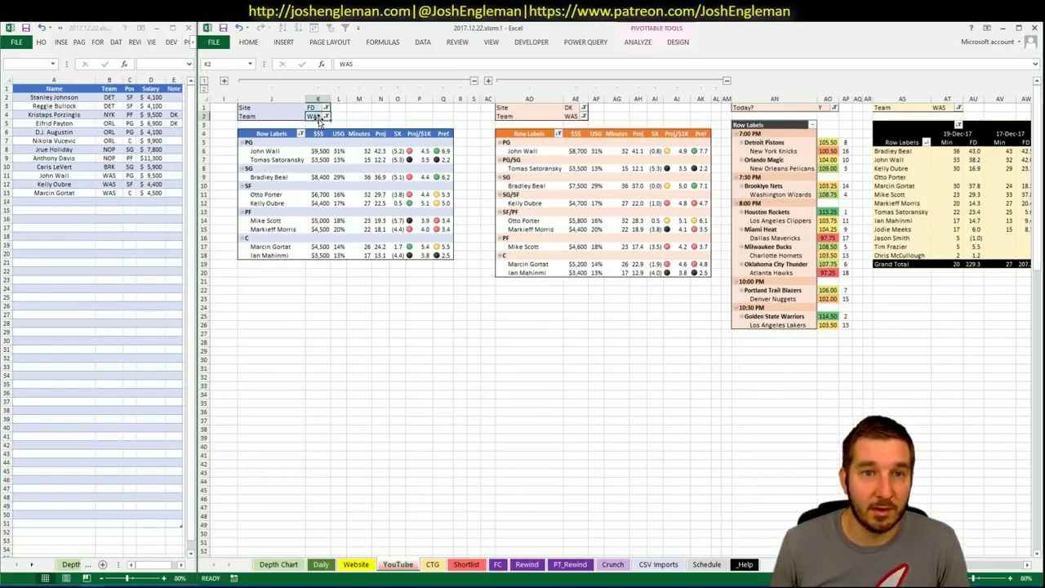
{"action": "type", "text": "HOU"}
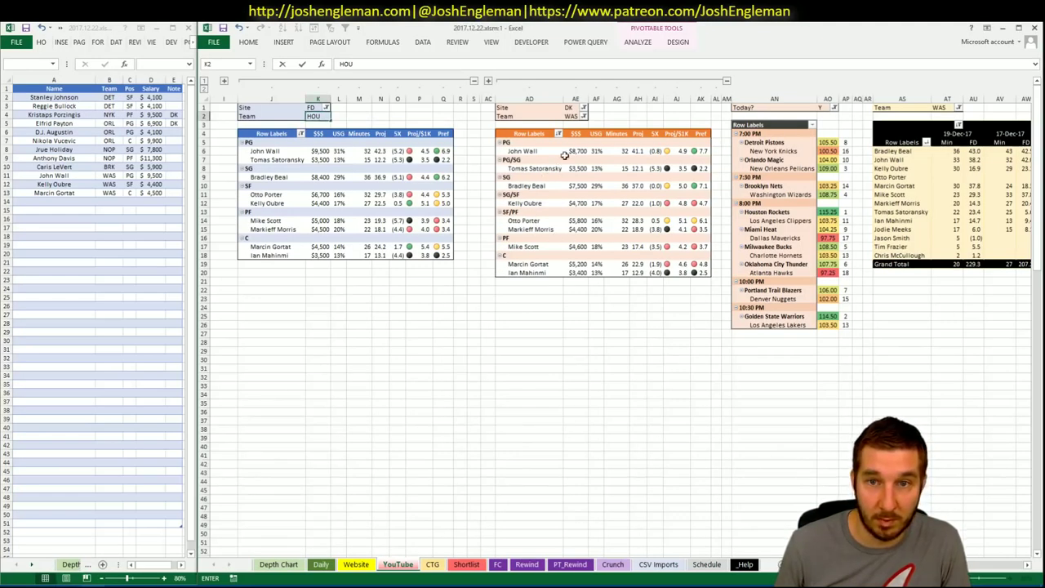
{"action": "key", "text": "Return"}
{"action": "left_click", "coordinate": [564, 116]}
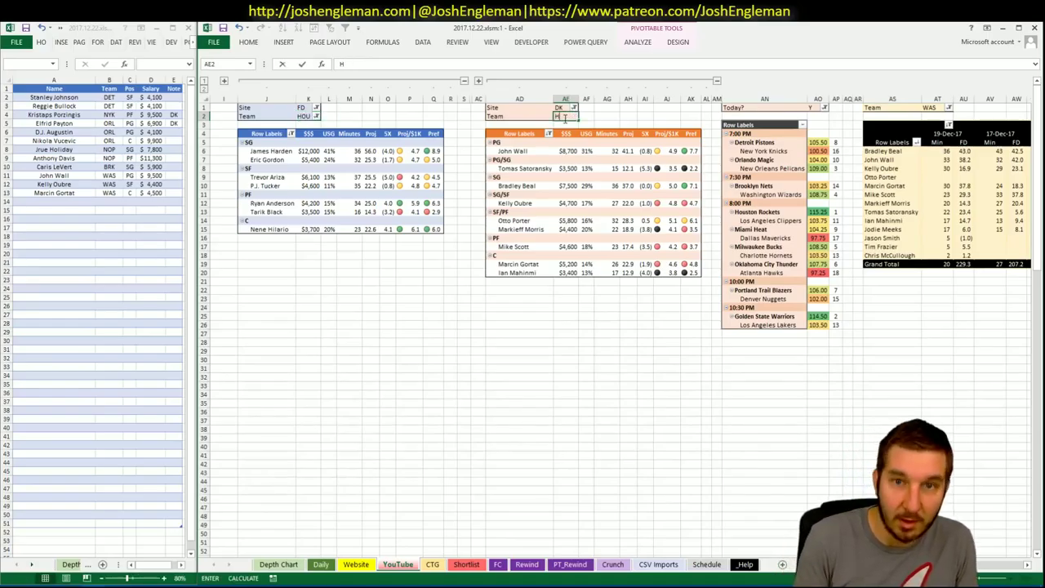
{"action": "type", "text": "HOU"}
{"action": "key", "text": "Return"}
- Filter the game log to team HOU and review it beside the Rockets' FD and DK projections
{"action": "left_click", "coordinate": [922, 109]}
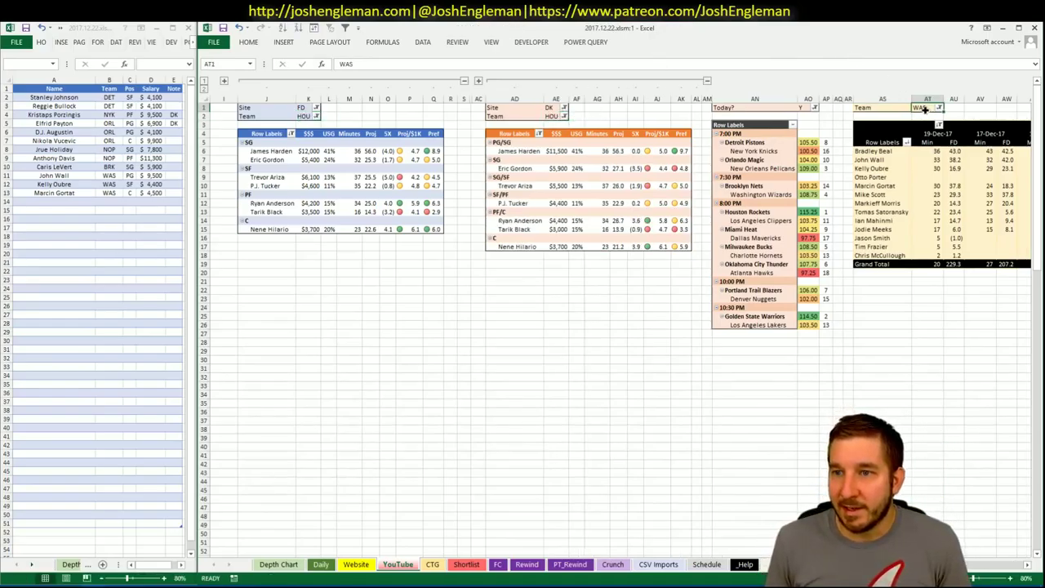
{"action": "type", "text": "HOU"}
{"action": "key", "text": "Return"}
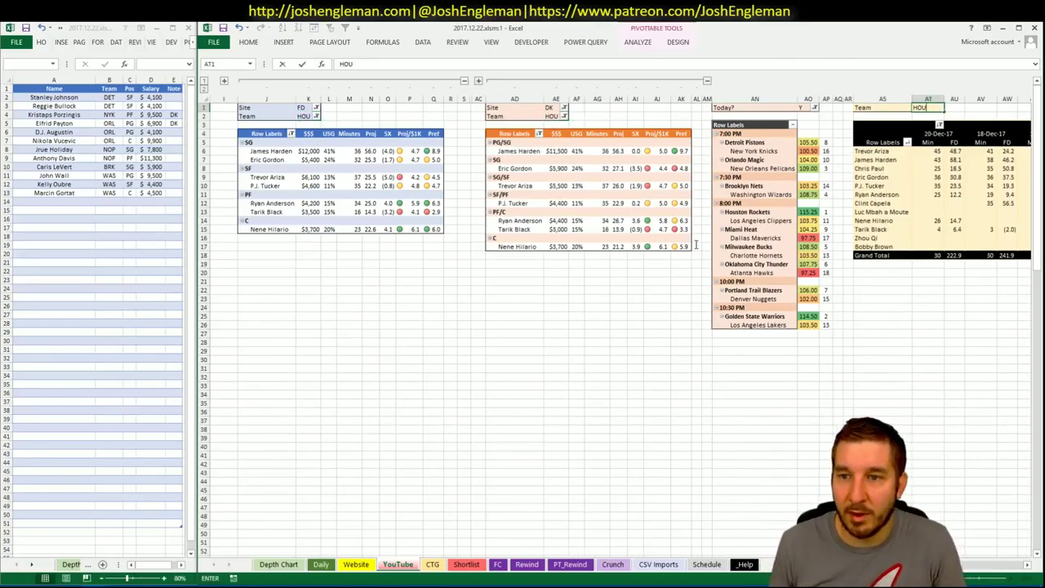
{"action": "left_click", "coordinate": [432, 315]}
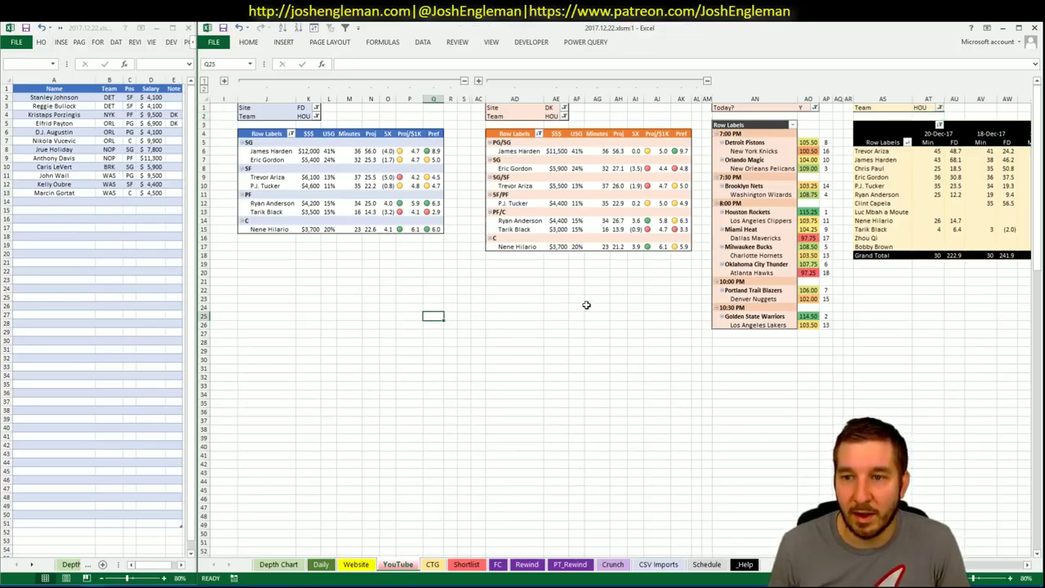
{"action": "left_click", "coordinate": [490, 289]}
{"action": "left_click", "coordinate": [343, 118]}
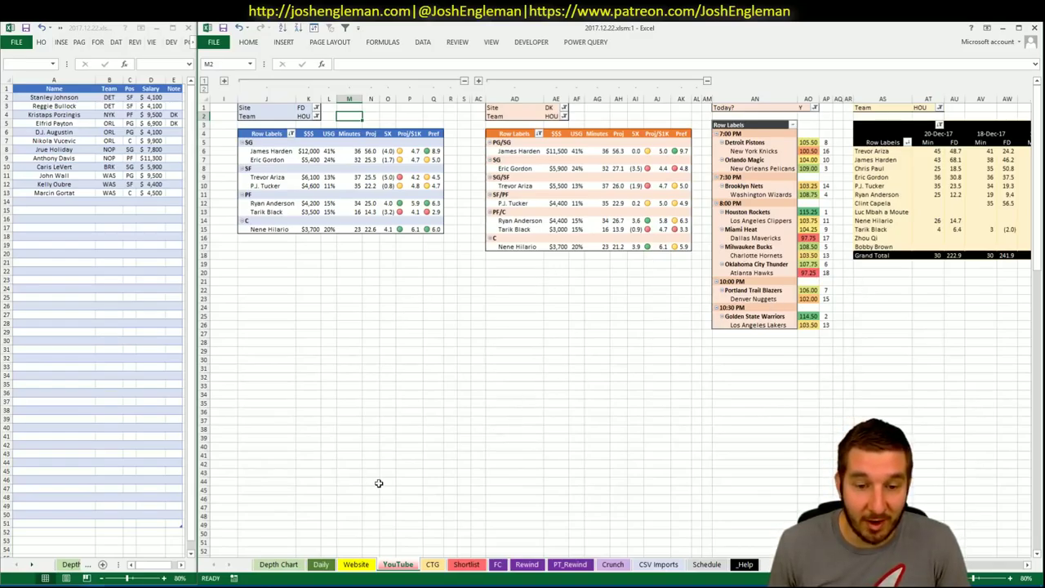
- Bring up the CTG sheet, switch to Cleaning the Glass in the browser and open the Houston Rockets' player stats
{"action": "left_click", "coordinate": [433, 564]}
{"action": "key", "text": "alt+Tab"}
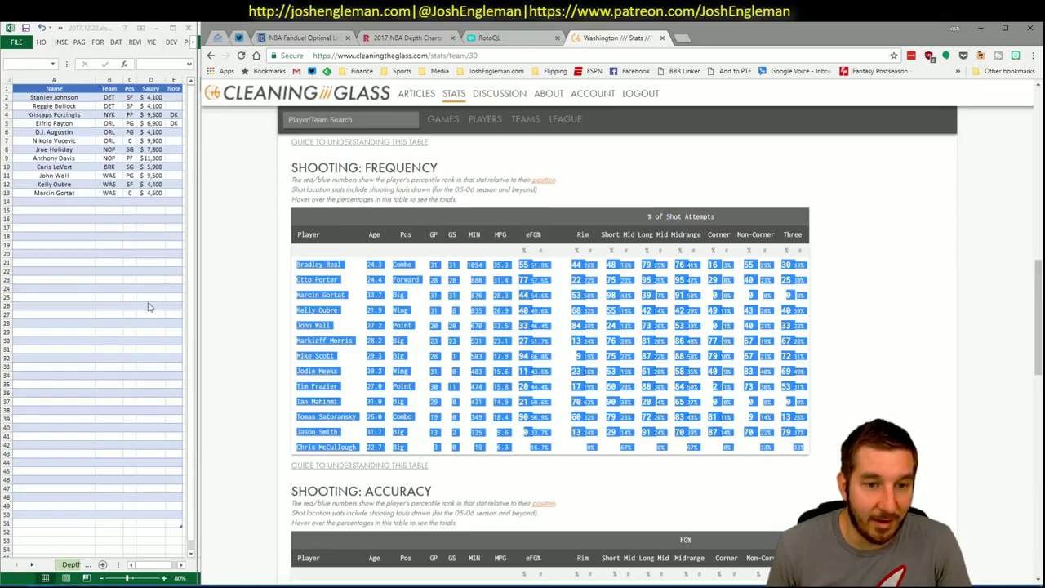
{"action": "left_click", "coordinate": [331, 122]}
{"action": "type", "text": "rocket"}
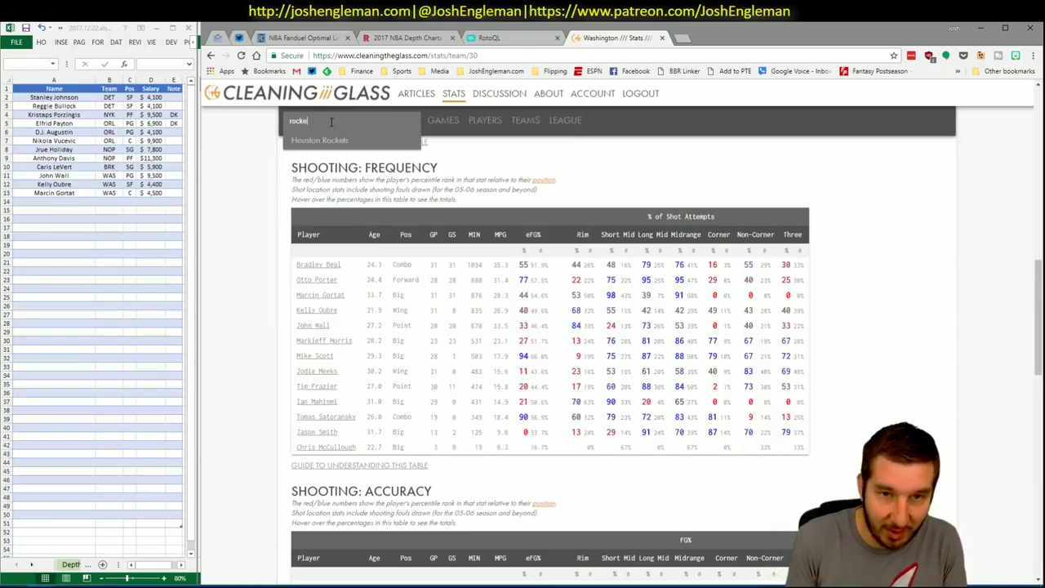
{"action": "key", "text": "Down"}
{"action": "key", "text": "Return"}
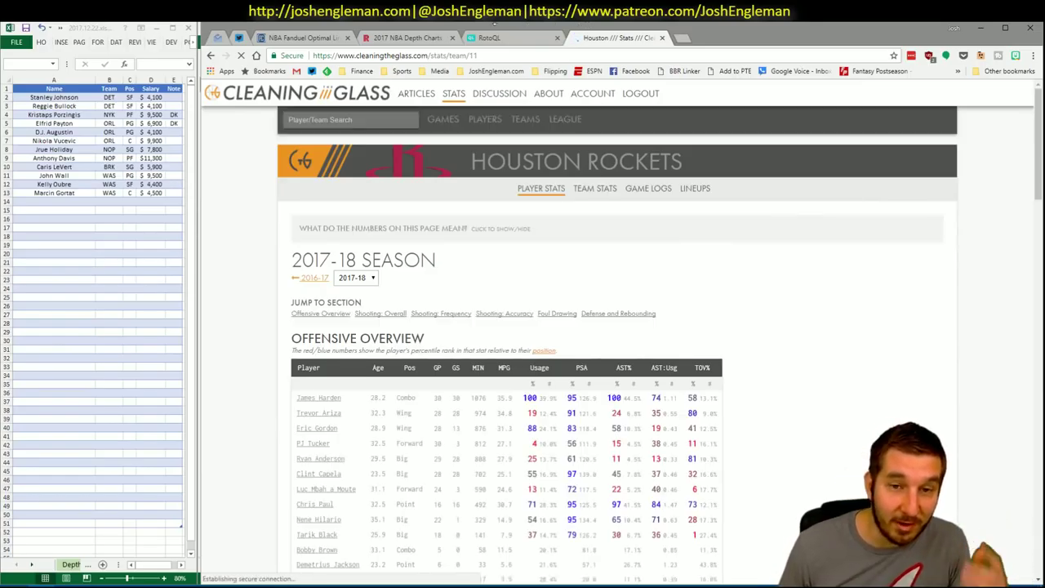
- Copy the Rockets' Shooting: Frequency player rows and load them into the CTG sheet in Excel
{"action": "scroll", "coordinate": [455, 322], "scroll_direction": "down", "scroll_amount": 2}
{"action": "scroll", "coordinate": [455, 322], "scroll_direction": "down", "scroll_amount": 5}
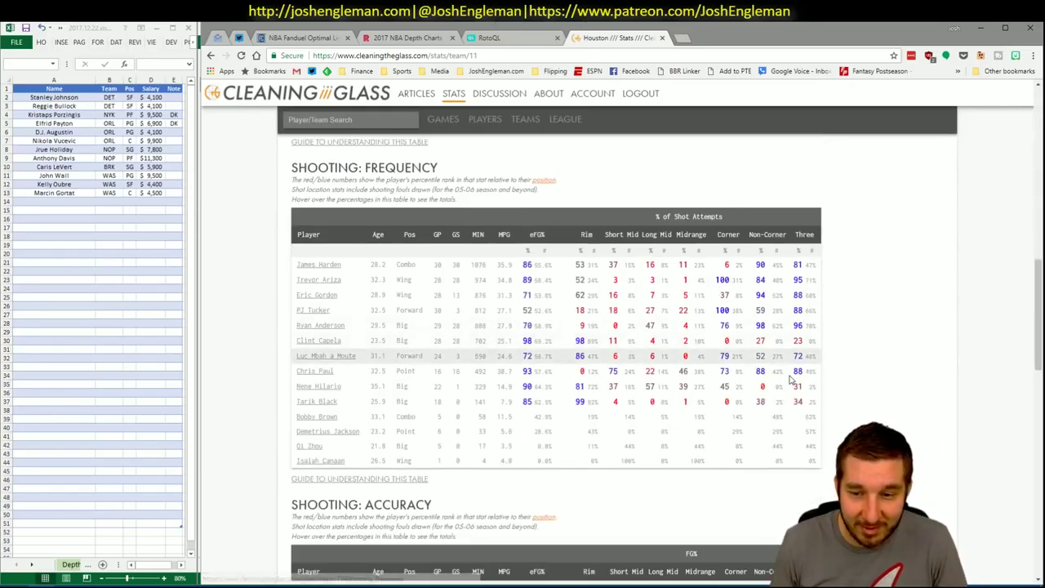
{"action": "left_click_drag", "start_coordinate": [812, 462], "coordinate": [299, 264]}
{"action": "key", "text": "alt+Tab"}
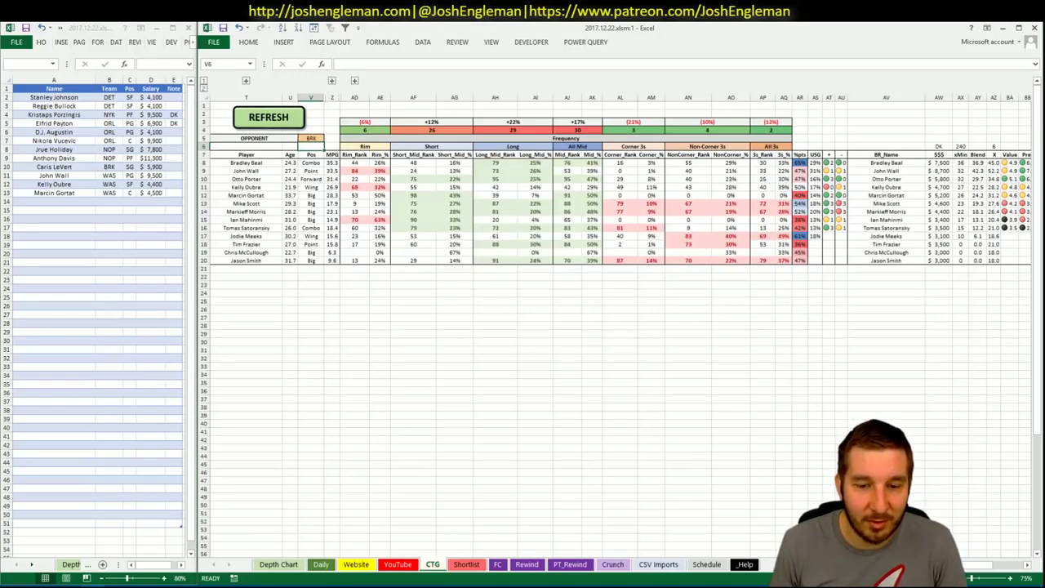
- Set the opponent on the CTG sheet to LAC, review the Rockets' shot matchups and return to the YouTube sheet
{"action": "left_click", "coordinate": [311, 139]}
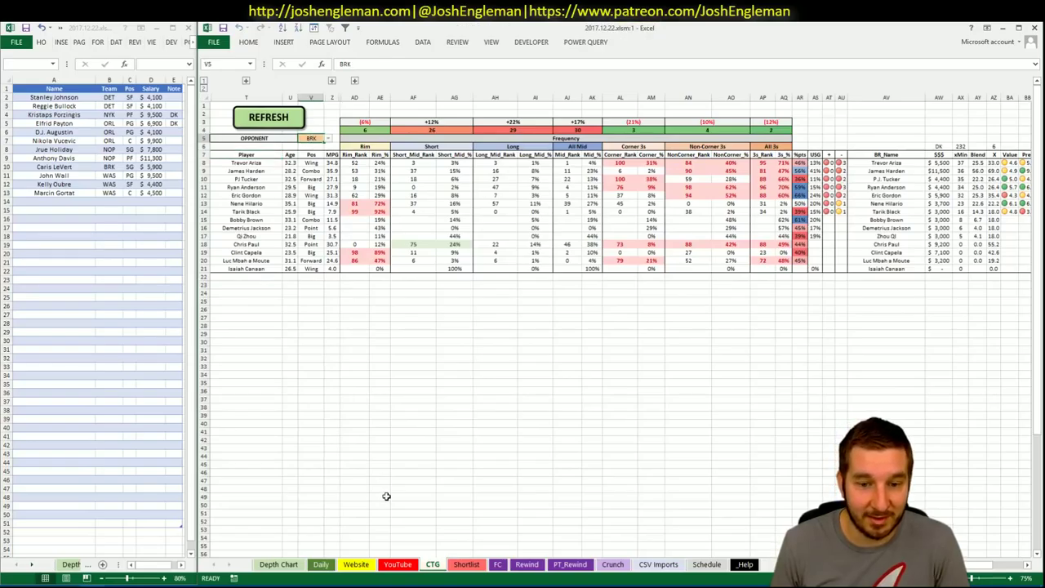
{"action": "type", "text": "LAC"}
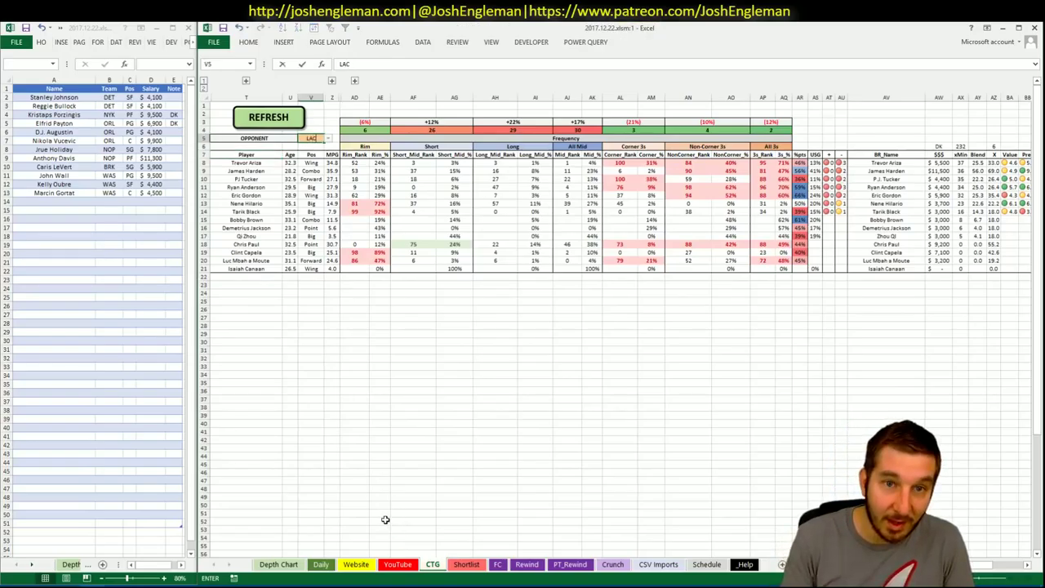
{"action": "key", "text": "Return"}
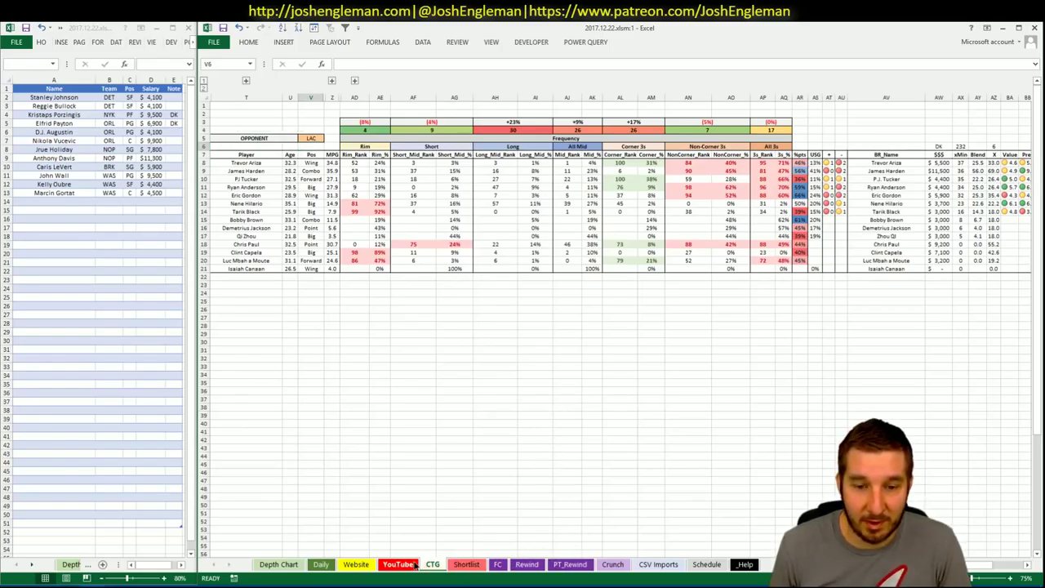
{"action": "key", "text": "ctrl+Page_Up"}
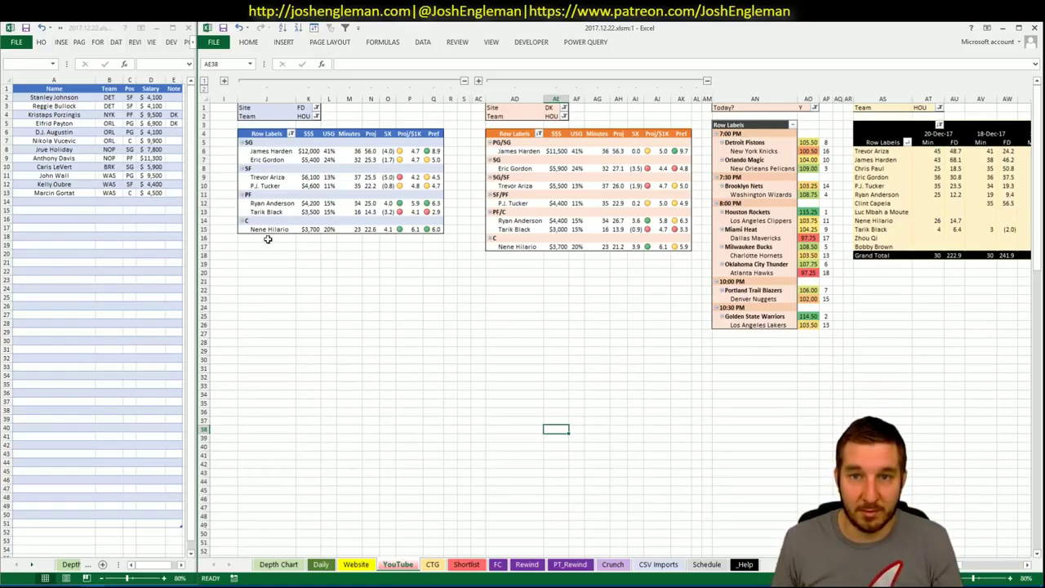
- Add James Harden to the player list in the row below Marcin Gortat
{"action": "left_click", "coordinate": [67, 200]}
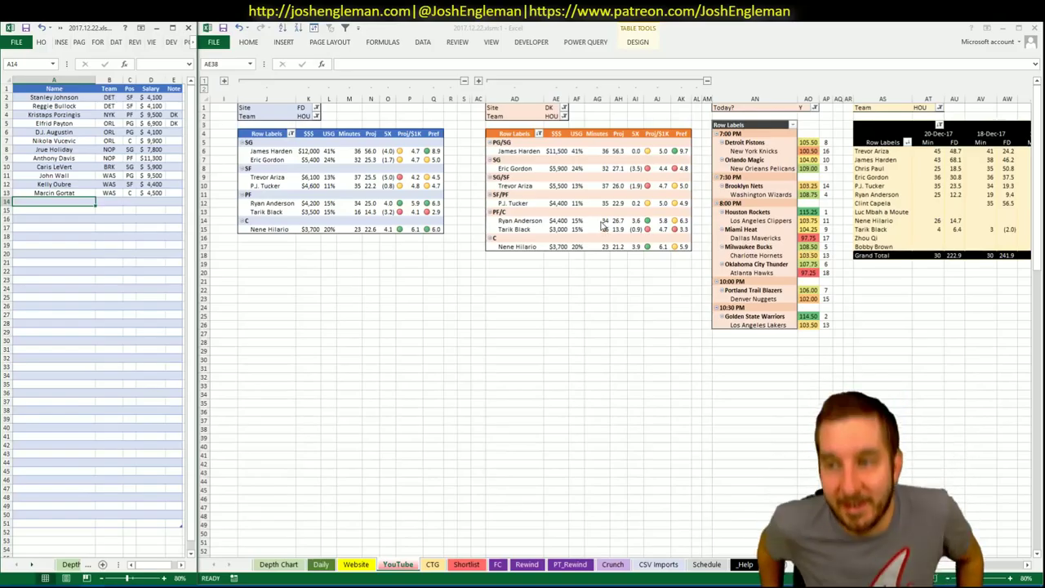
{"action": "type", "text": "James"}
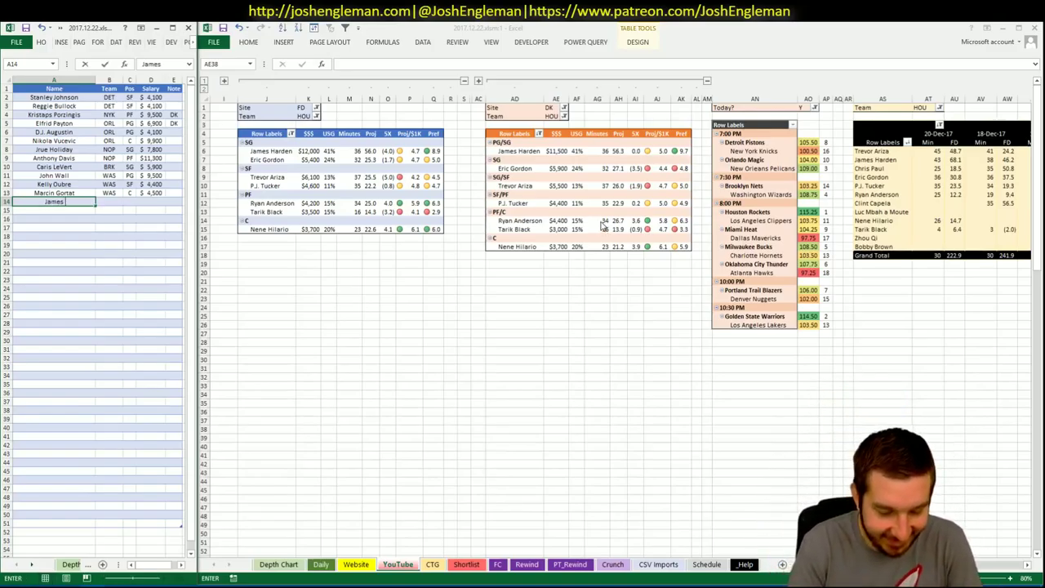
{"action": "type", "text": " Harden"}
{"action": "key", "text": "Return"}
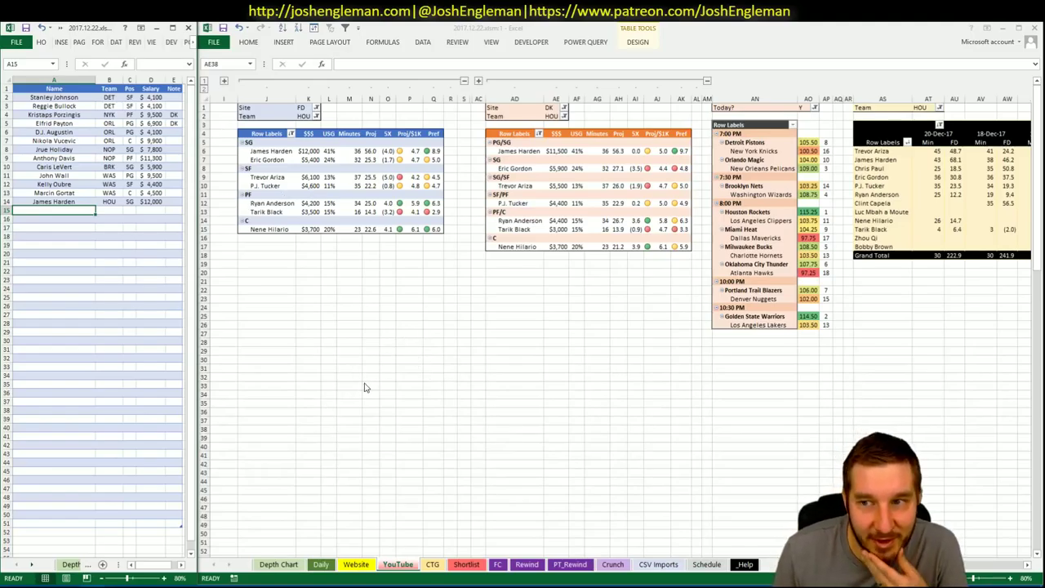
- Review the Houston players' minutes and fantasy points in the recent game log, from 20-Dec-17 across to the totals columns
{"action": "left_click", "coordinate": [942, 250]}
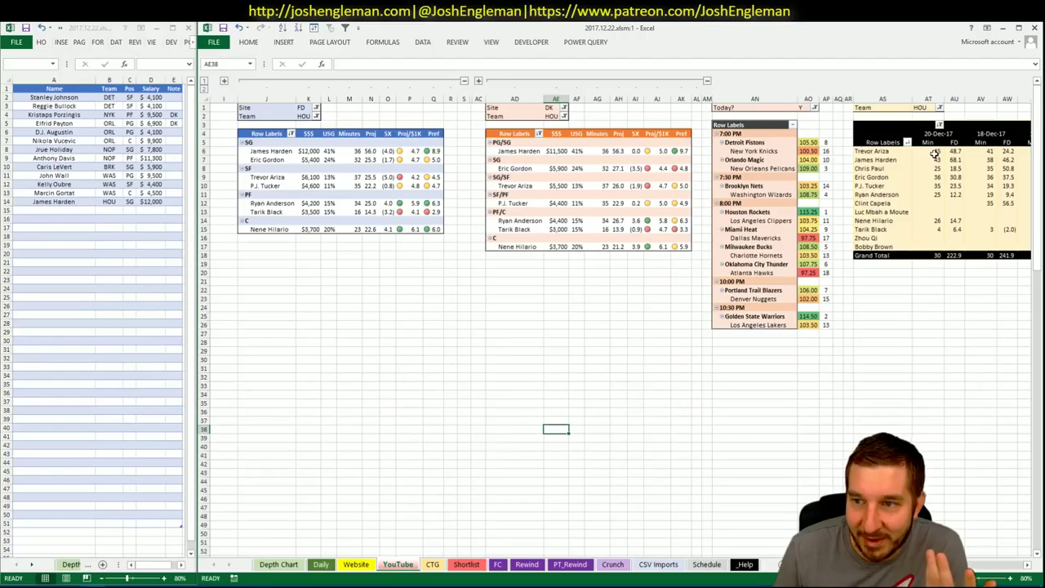
{"action": "left_click_drag", "start_coordinate": [934, 154], "coordinate": [931, 222]}
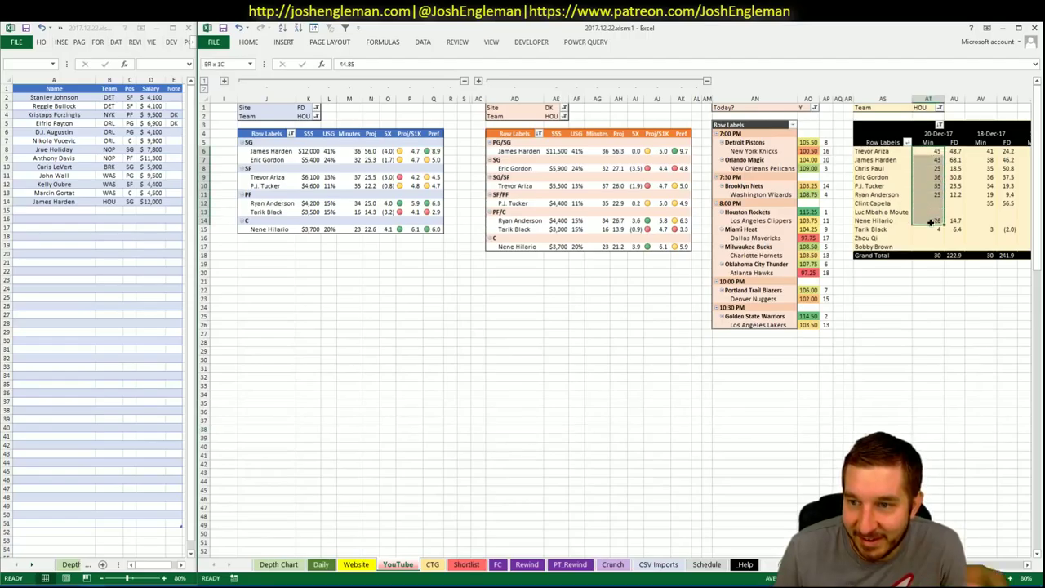
{"action": "left_click", "coordinate": [932, 326]}
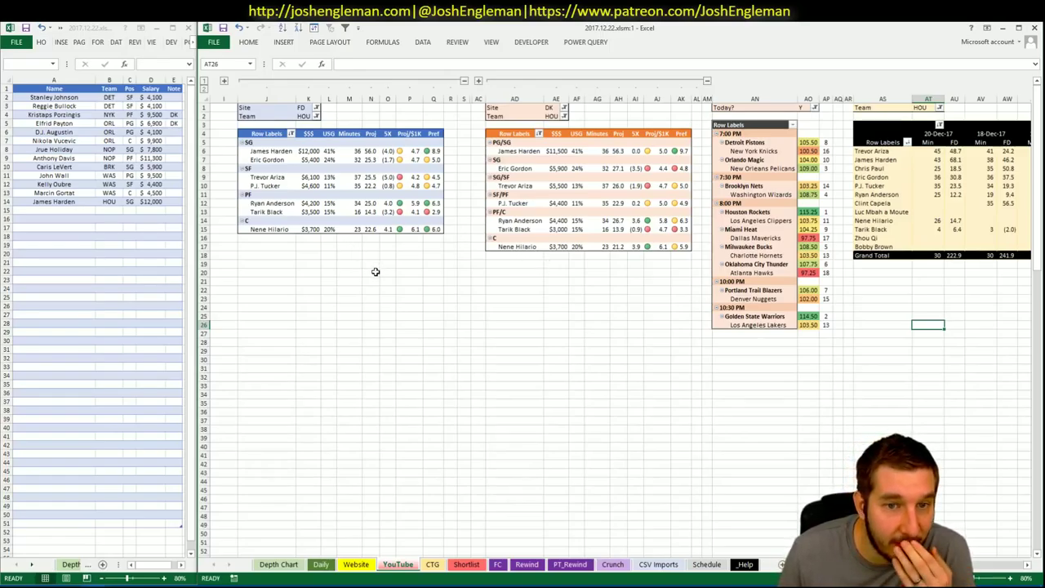
{"action": "left_click", "coordinate": [90, 210]}
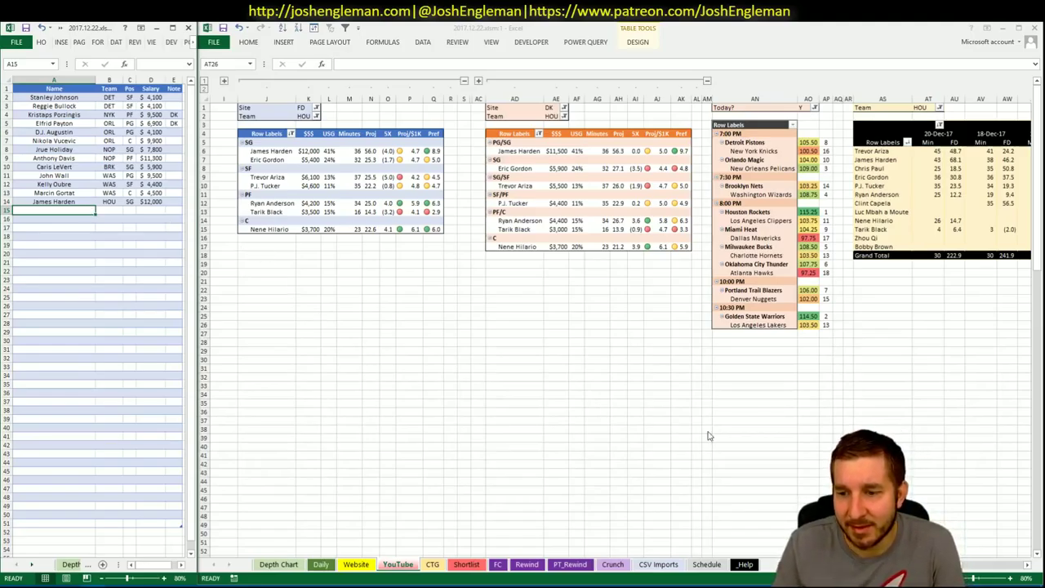
{"action": "left_click", "coordinate": [598, 394]}
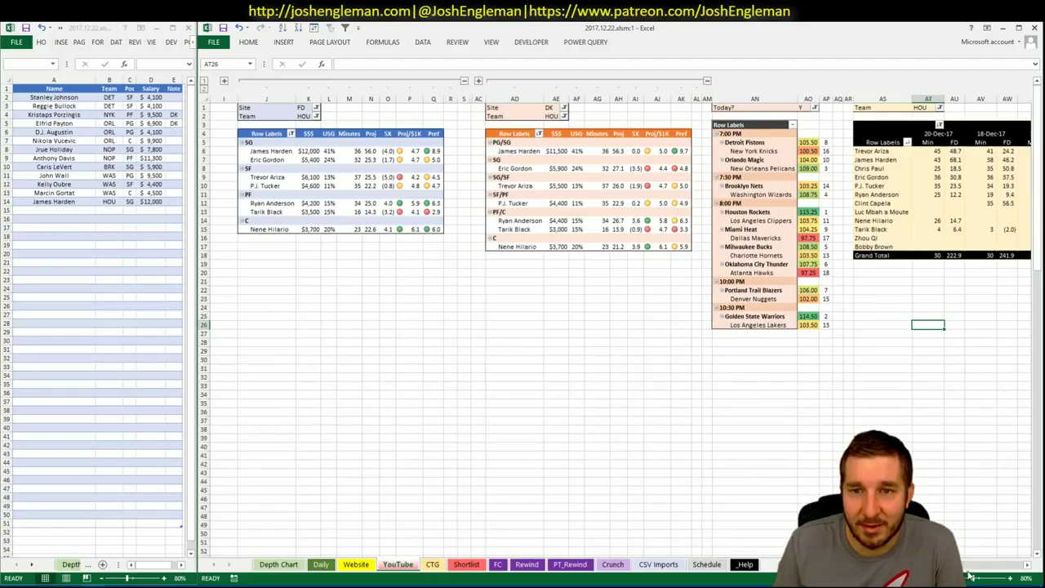
{"action": "left_click_drag", "start_coordinate": [980, 566], "coordinate": [1020, 574]}
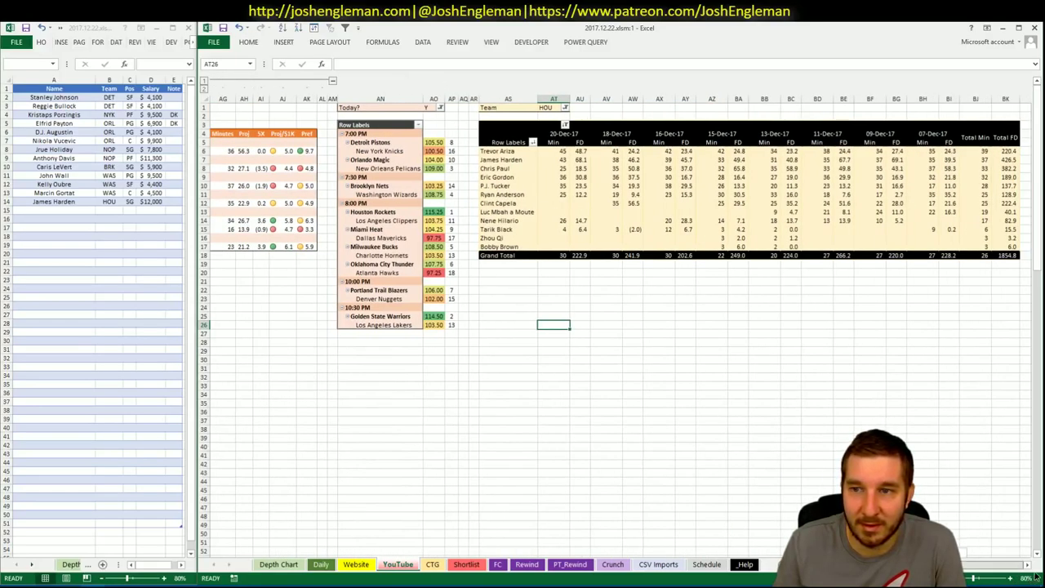
{"action": "left_click_drag", "start_coordinate": [1035, 577], "coordinate": [898, 568]}
- Check the Houston players' projections on the Daily sheet and return to the YouTube sheet
{"action": "left_click", "coordinate": [319, 565]}
{"action": "left_click", "coordinate": [356, 565]}
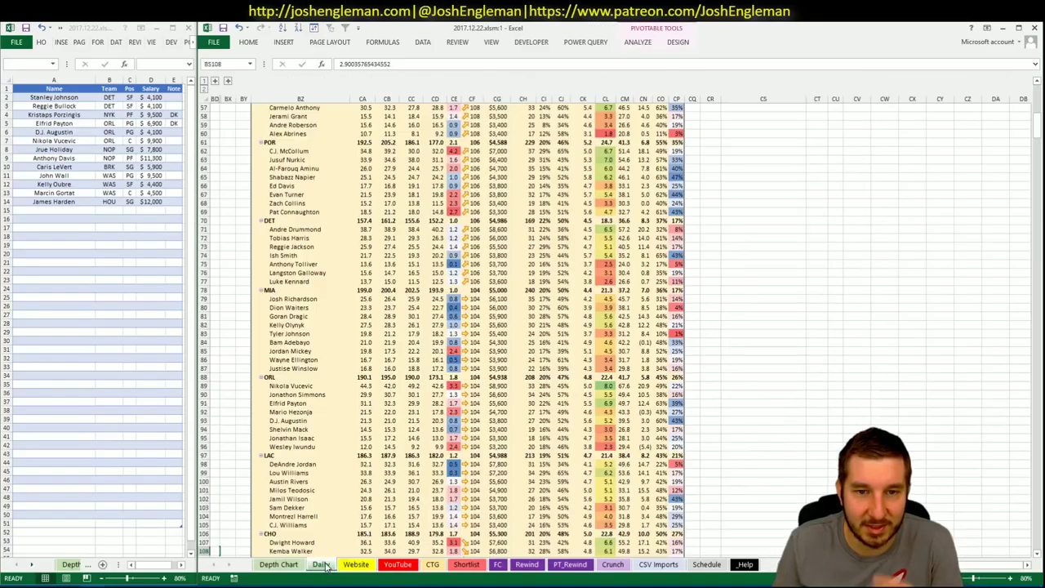
{"action": "left_click", "coordinate": [320, 564]}
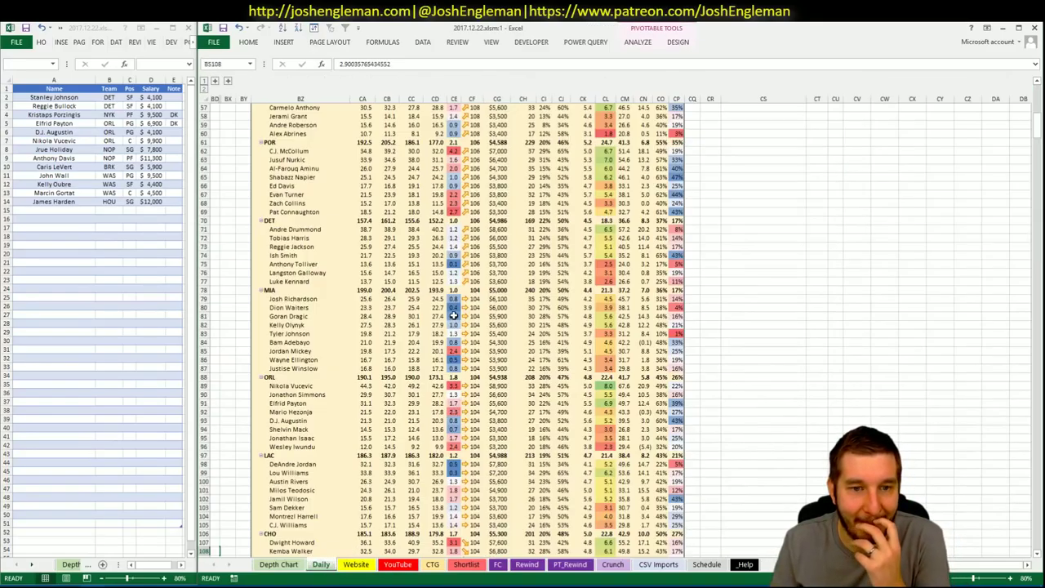
{"action": "scroll", "coordinate": [454, 316], "scroll_direction": "up", "scroll_amount": 19}
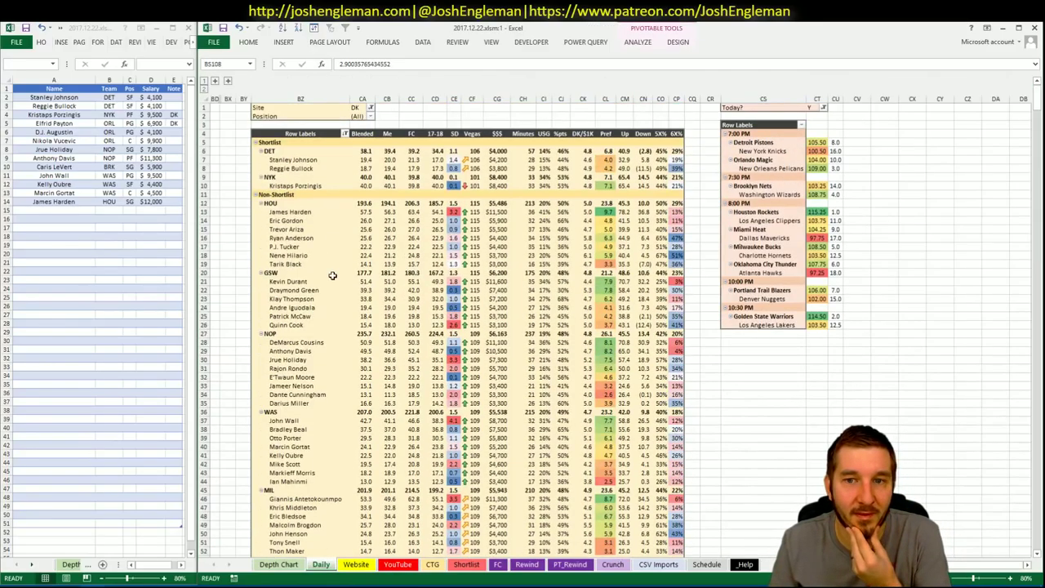
{"action": "left_click", "coordinate": [398, 564]}
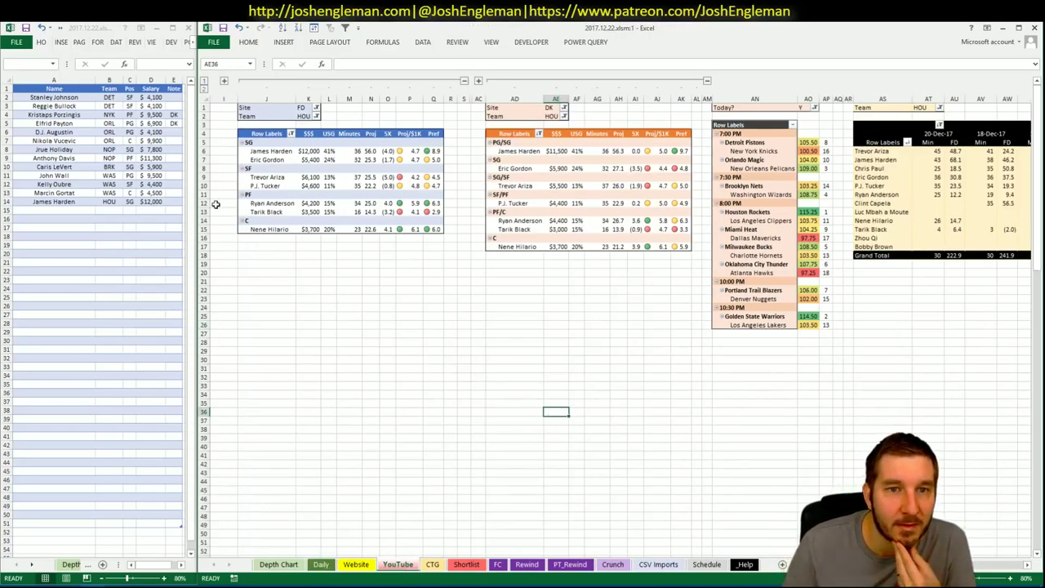
- Add Eric Gordon to the player list in the row below James Harden, with the note FD
{"action": "left_click", "coordinate": [64, 210]}
{"action": "type", "text": "Eric"}
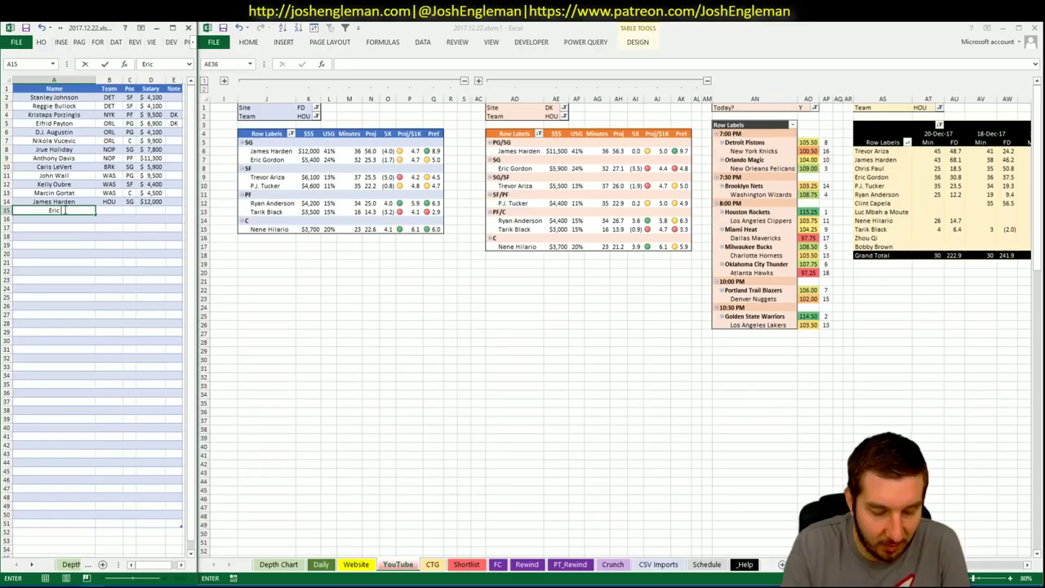
{"action": "type", "text": " Gordon"}
{"action": "key", "text": "Tab"}
{"action": "key", "text": "Tab"}
{"action": "key", "text": "Tab"}
{"action": "key", "text": "Tab"}
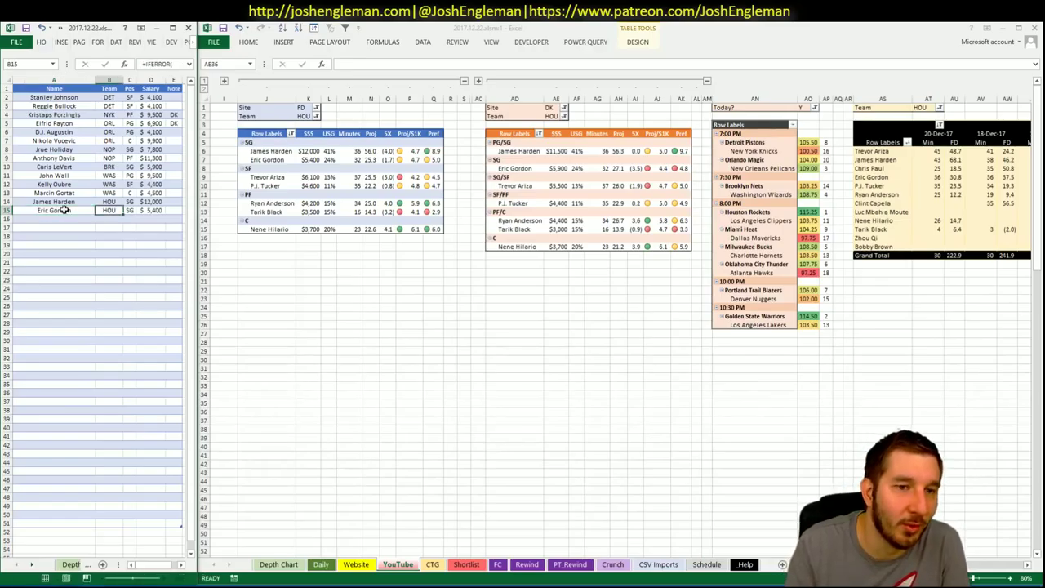
{"action": "type", "text": "D"}
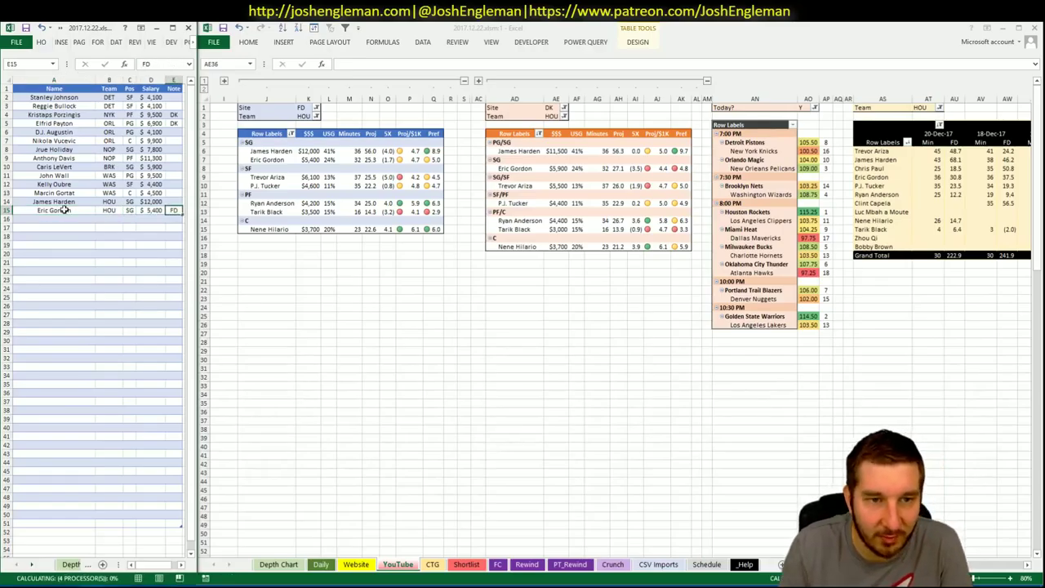
{"action": "key", "text": "Return"}
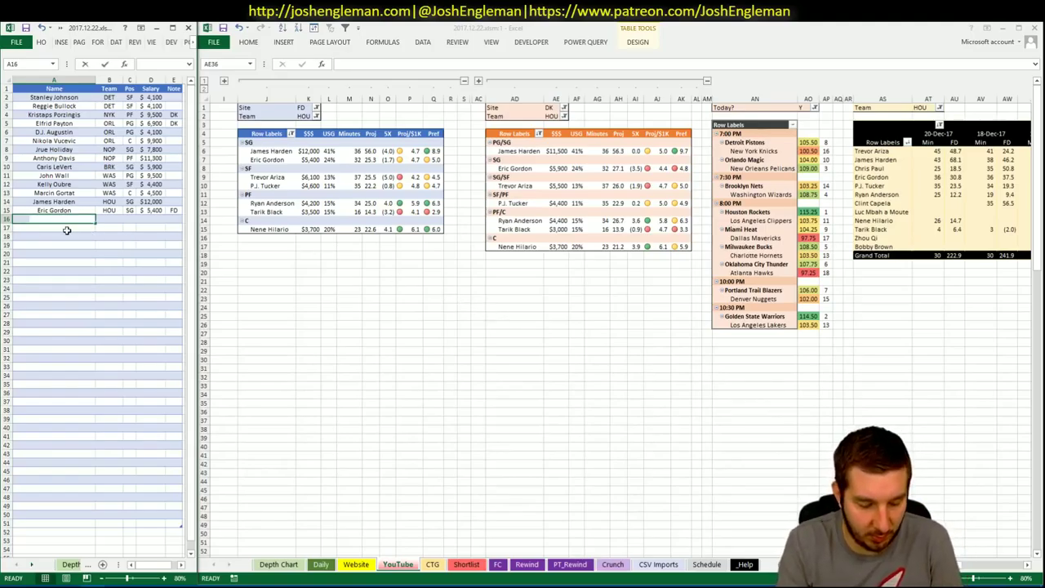
- Add Trevor Ariza, P.J. Tucker and Ryan Anderson to the player list in the rows below Eric Gordon
{"action": "type", "text": "Trevor Ariza"}
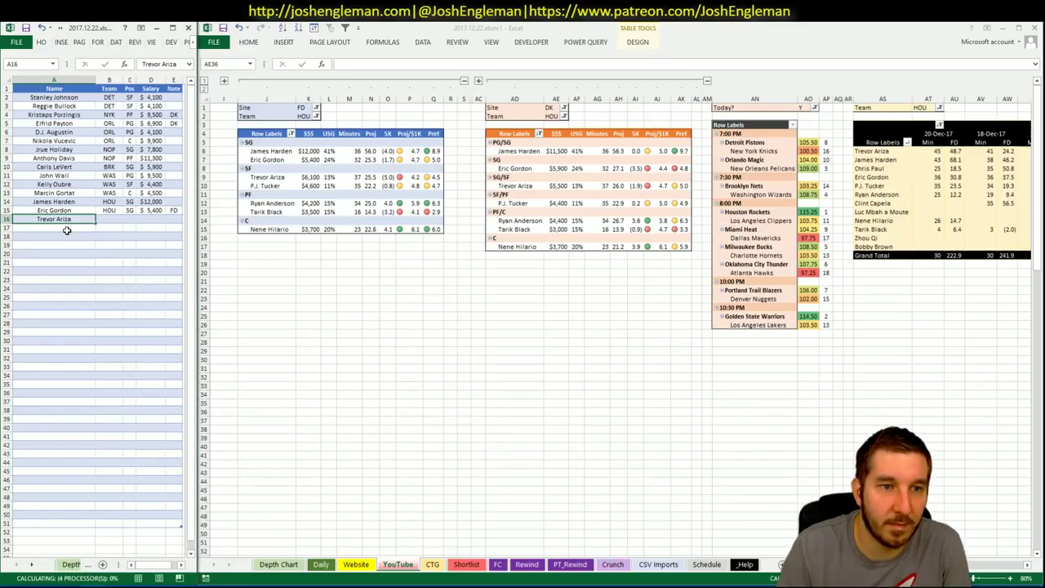
{"action": "key", "text": "Return"}
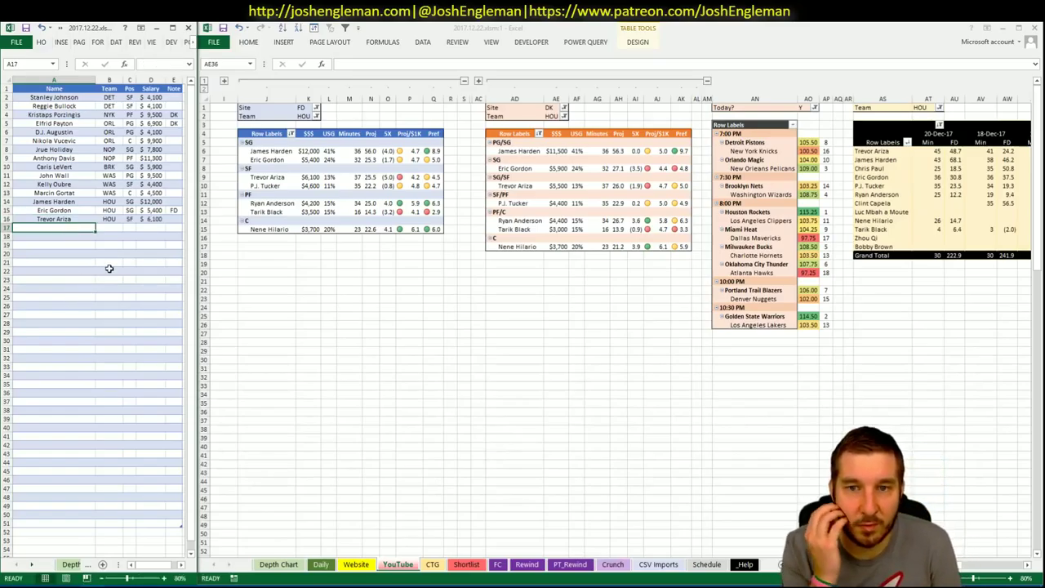
{"action": "type", "text": "P.J."}
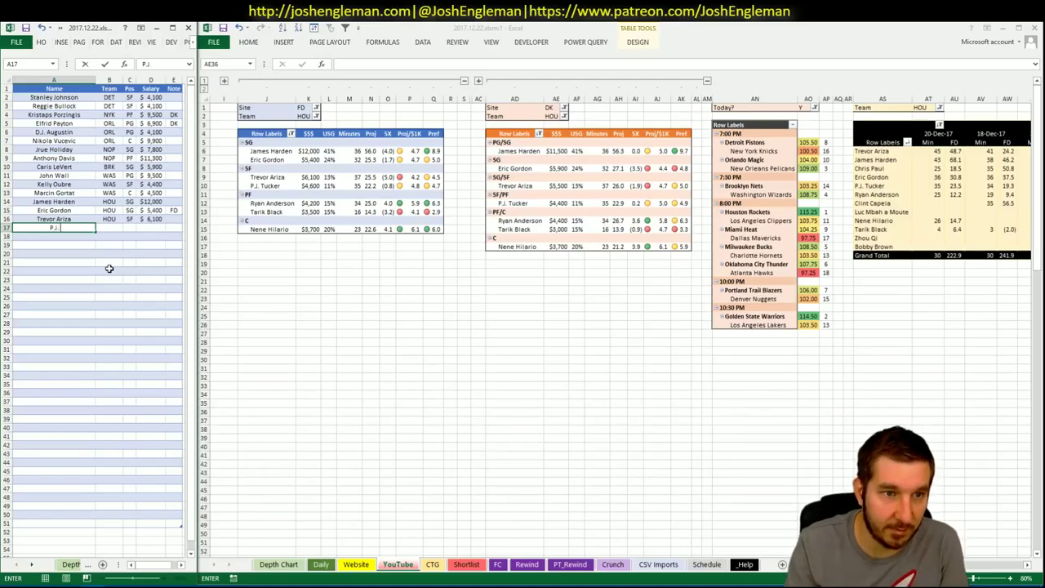
{"action": "type", "text": " Tucker"}
{"action": "key", "text": "Return"}
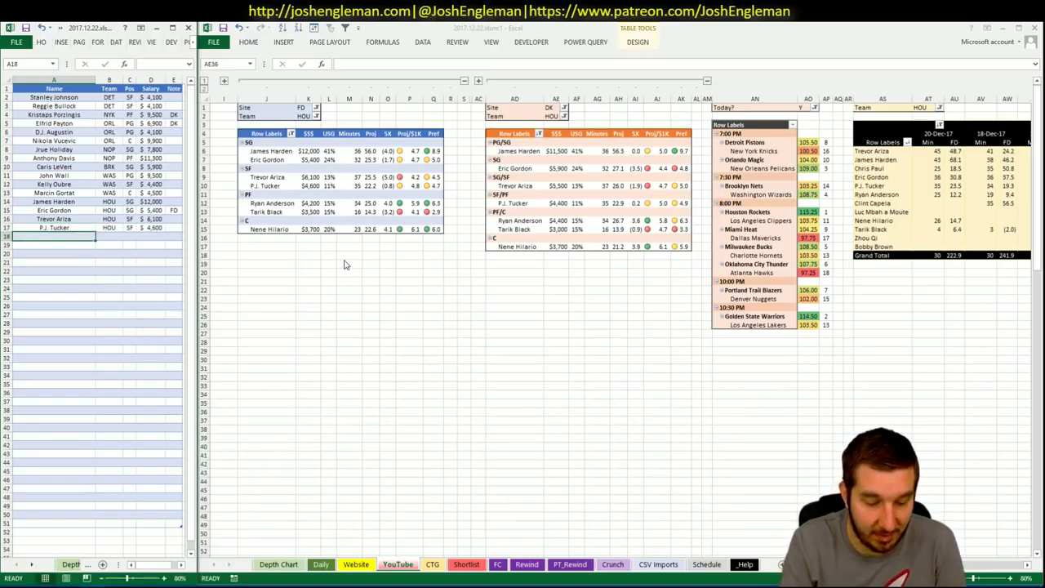
{"action": "type", "text": "Ryan Ande"}
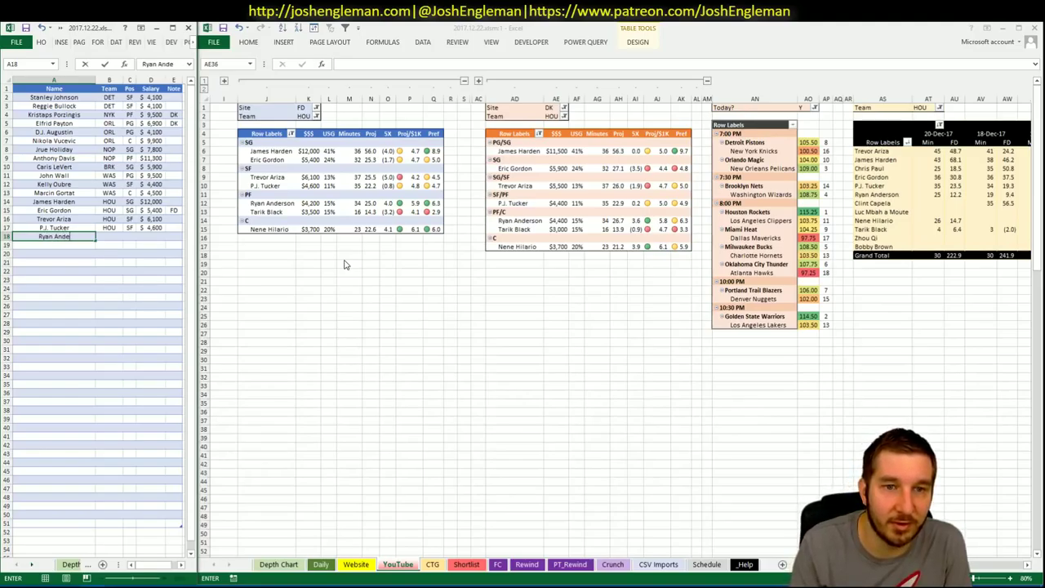
{"action": "type", "text": "rson"}
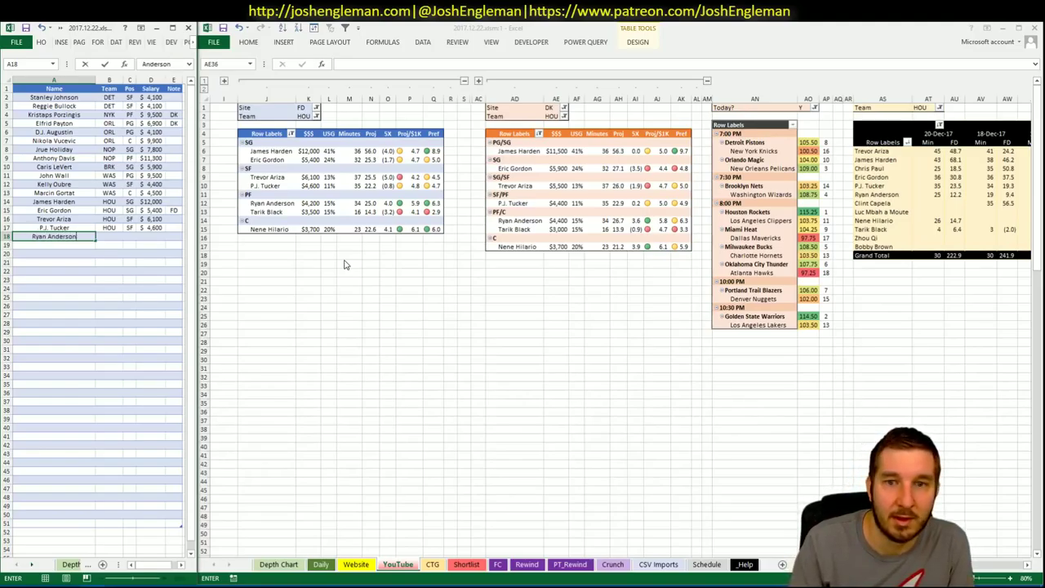
{"action": "key", "text": "Return"}
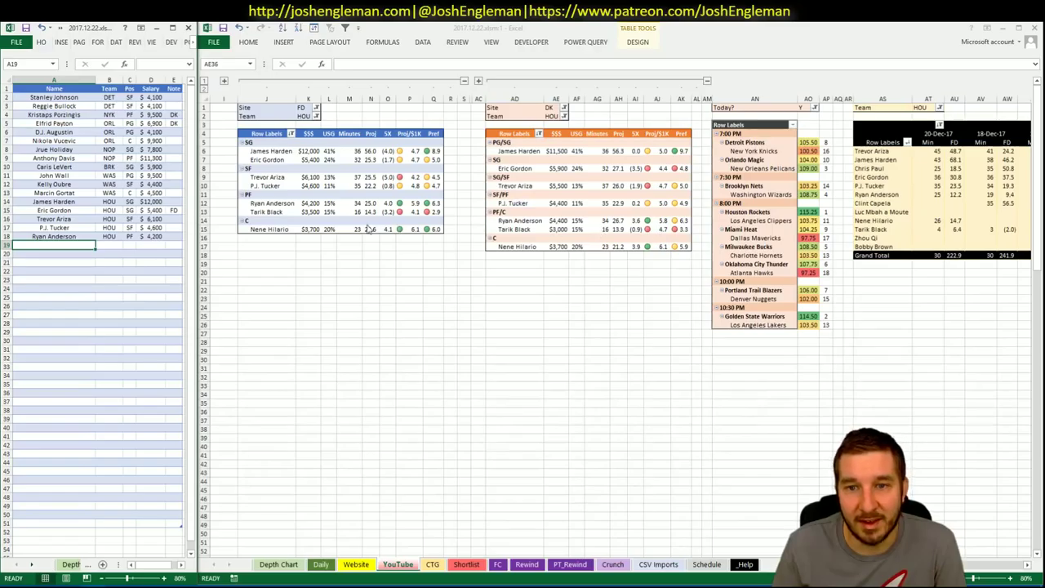
- Add Nene Hilario to the player list below Ryan Anderson and return to the main workbook window
{"action": "left_click", "coordinate": [324, 272]}
{"action": "left_click", "coordinate": [128, 265]}
{"action": "key", "text": "ctrl+F6"}
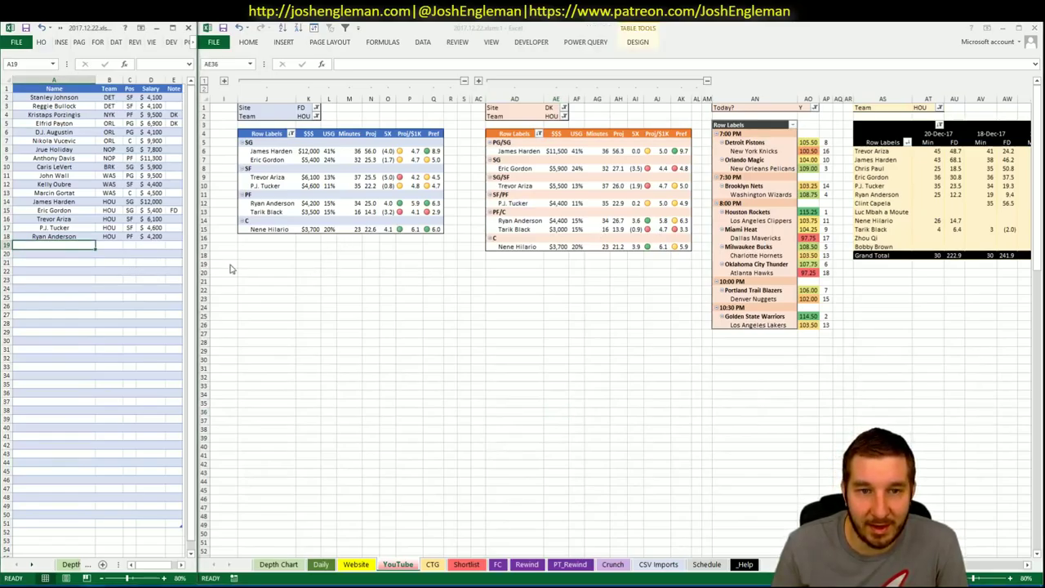
{"action": "type", "text": "Nene"}
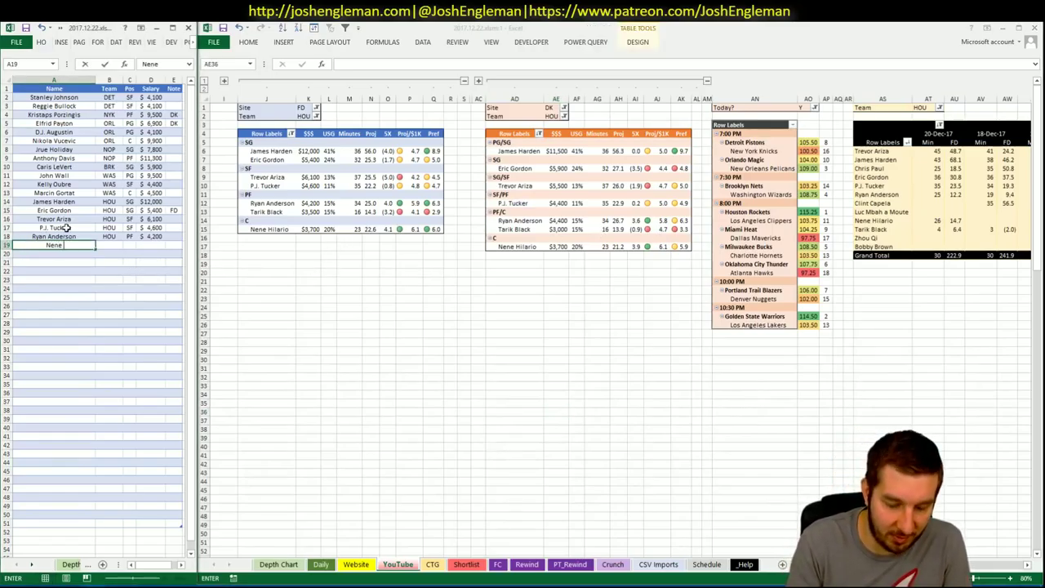
{"action": "type", "text": " Hilario"}
{"action": "key", "text": "Tab"}
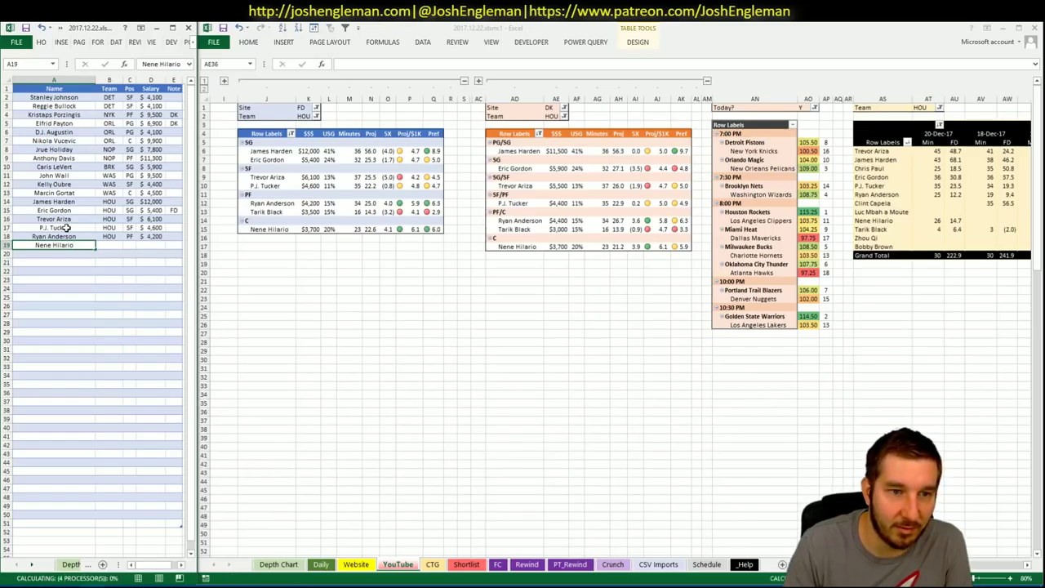
{"action": "key", "text": "ctrl+F6"}
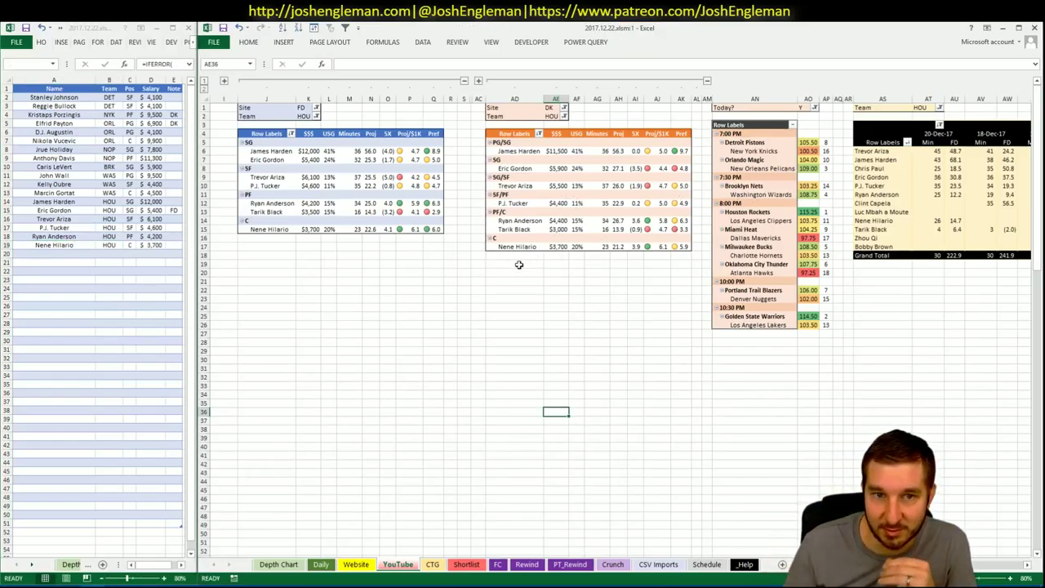
- Compare Nene Hilario's DK projection with his 20-Dec-17 fantasy points in the Houston game log
{"action": "left_click", "coordinate": [550, 341]}
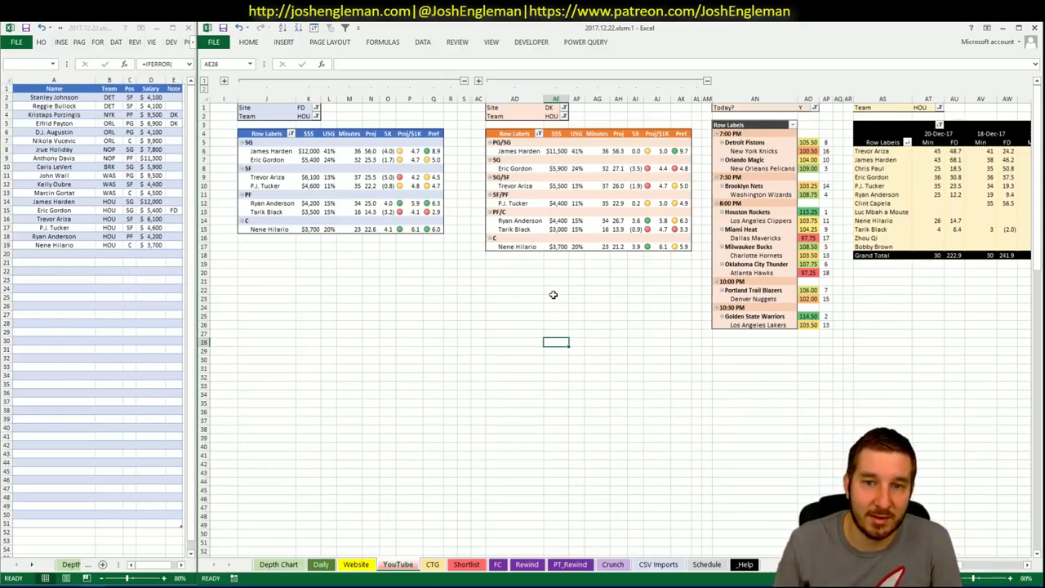
{"action": "left_click", "coordinate": [551, 281]}
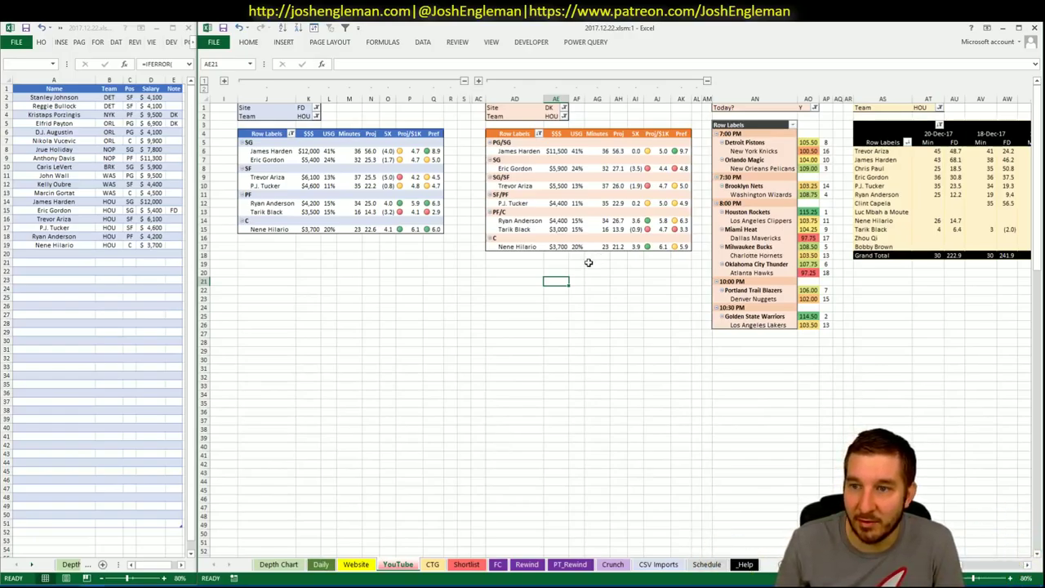
{"action": "left_click", "coordinate": [955, 222]}
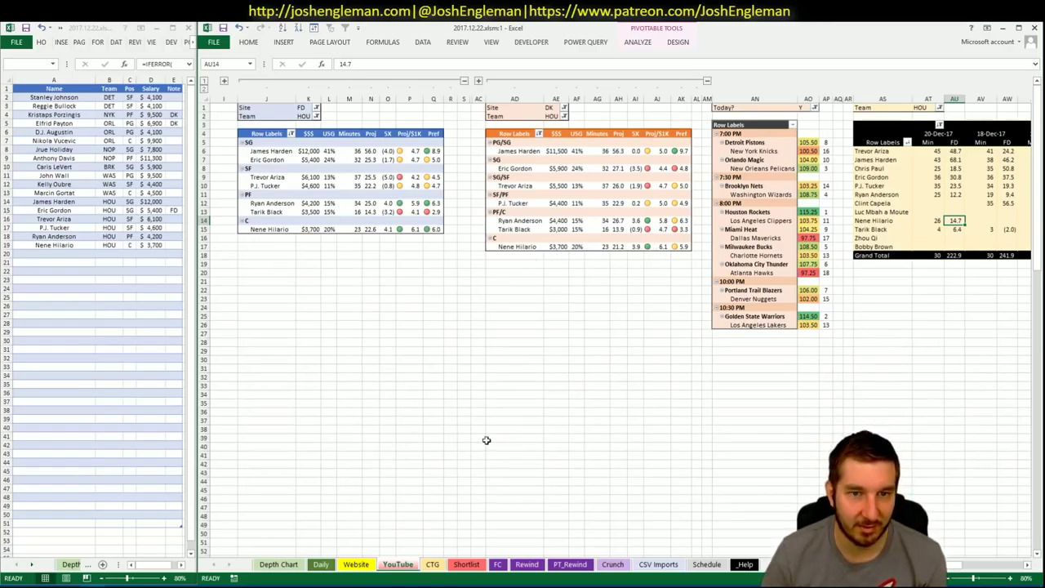
- Set the opponent on the CTG sheet to HOU
{"action": "left_click", "coordinate": [434, 564]}
{"action": "left_click", "coordinate": [387, 565]}
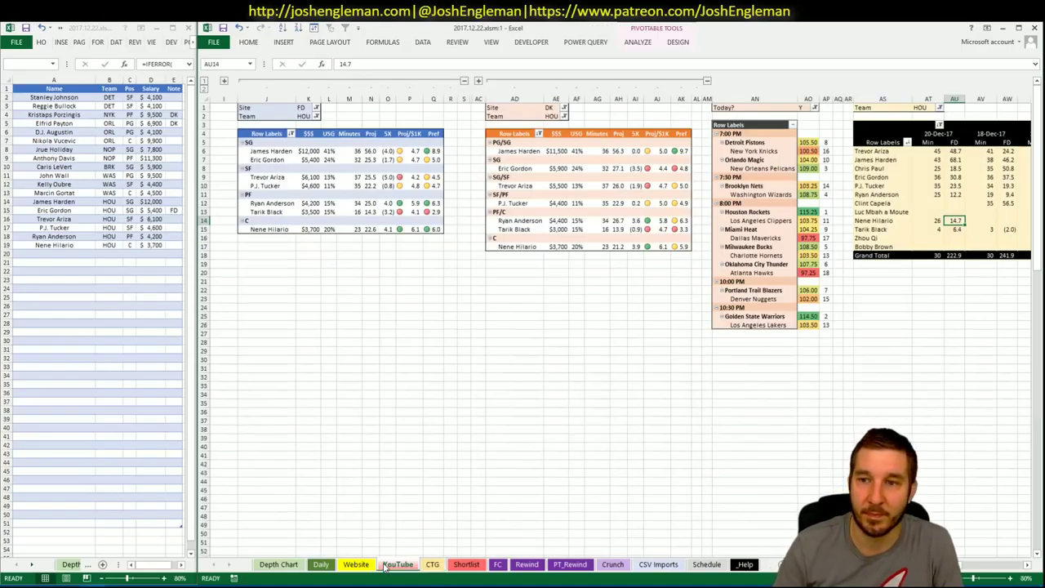
{"action": "left_click", "coordinate": [433, 564]}
{"action": "left_click", "coordinate": [312, 137]}
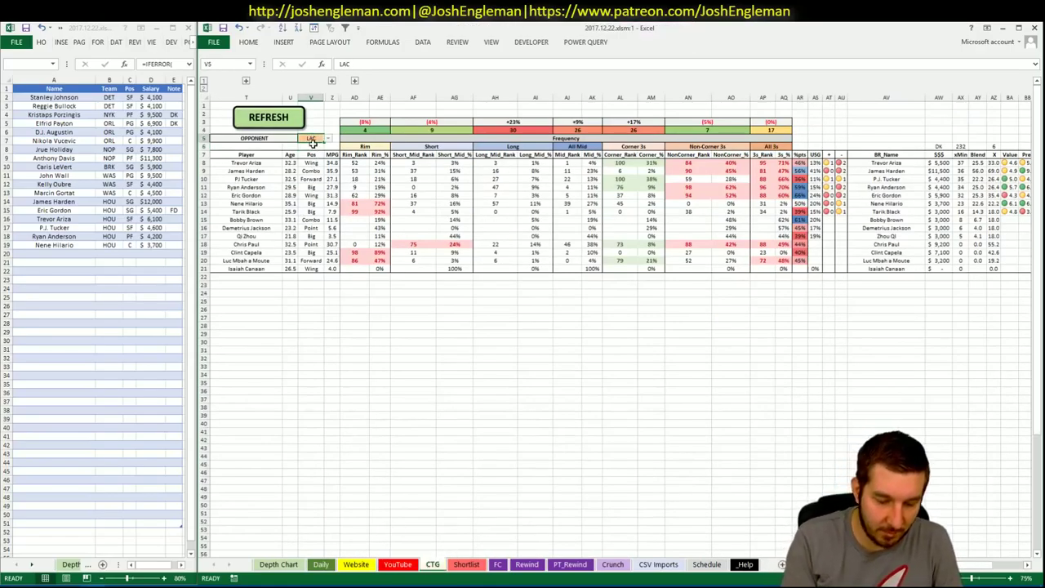
{"action": "type", "text": "HOU"}
{"action": "key", "text": "Return"}
- Switch to Cleaning the Glass in the browser and open the Los Angeles Clippers' Shooting: Frequency player stats
{"action": "key", "text": "alt+Tab"}
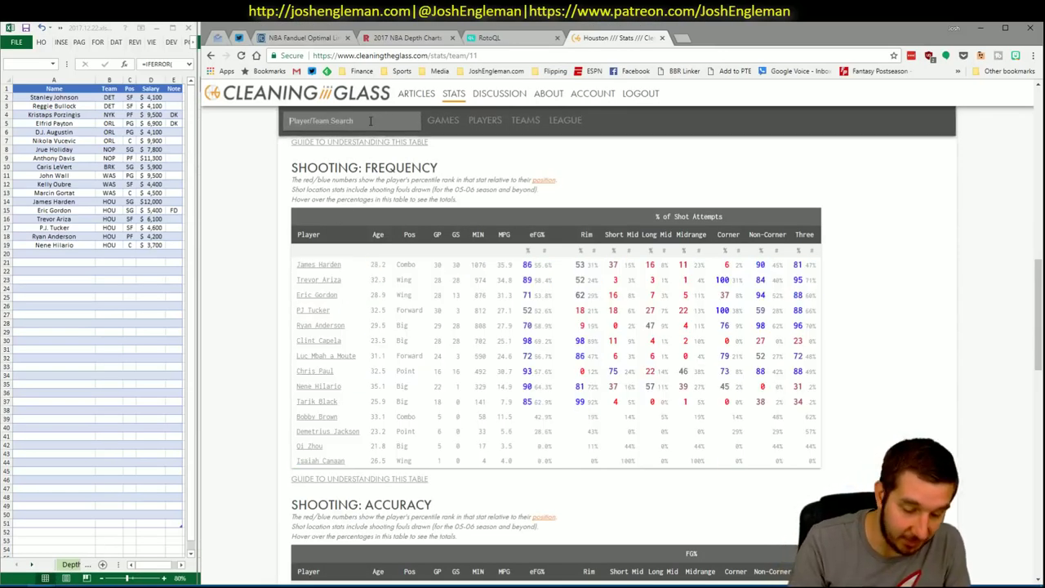
{"action": "left_click", "coordinate": [370, 120]}
{"action": "type", "text": "clipp"}
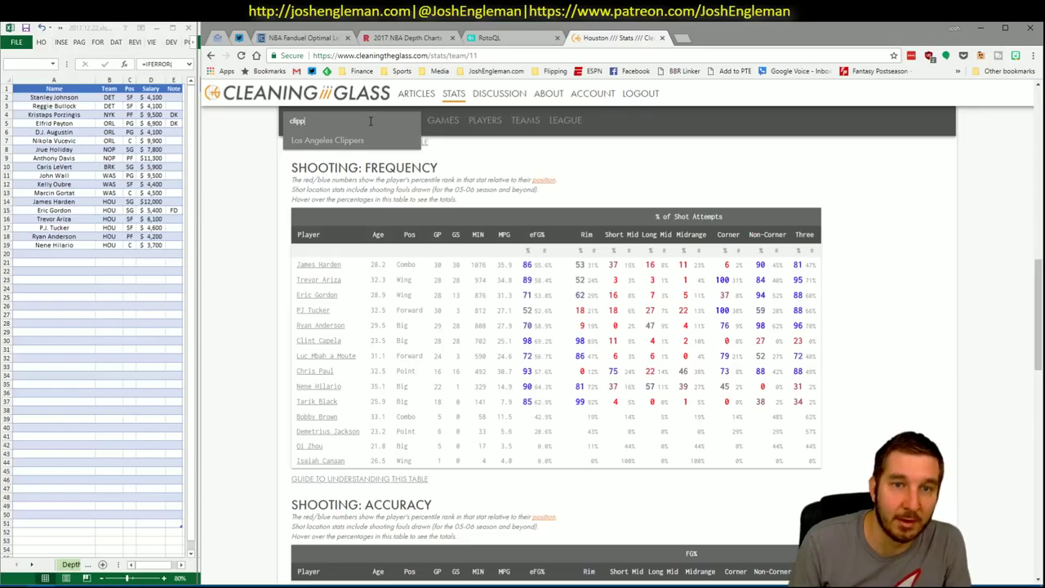
{"action": "key", "text": "Down"}
{"action": "key", "text": "Return"}
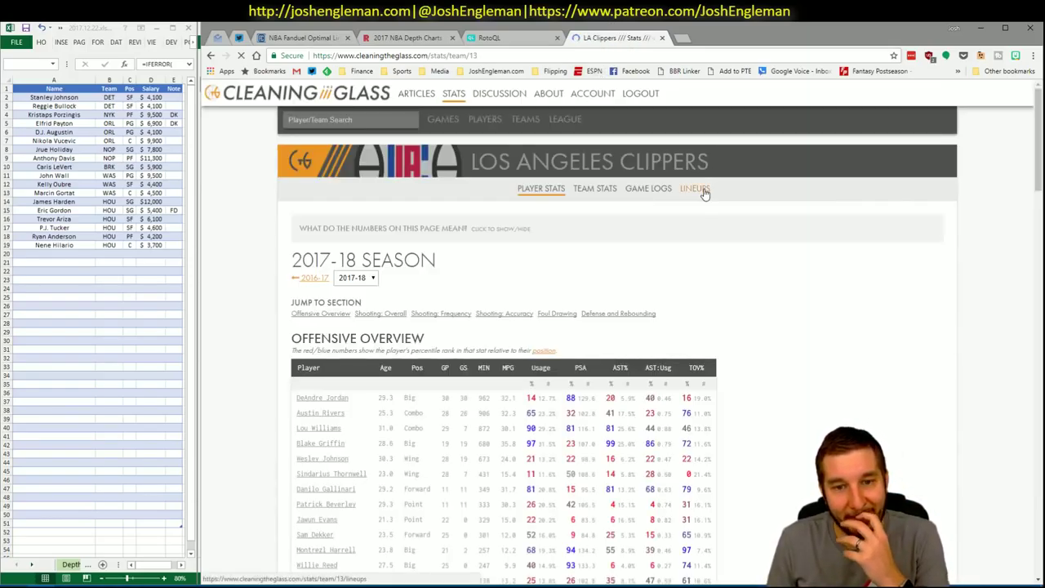
{"action": "left_click", "coordinate": [455, 313]}
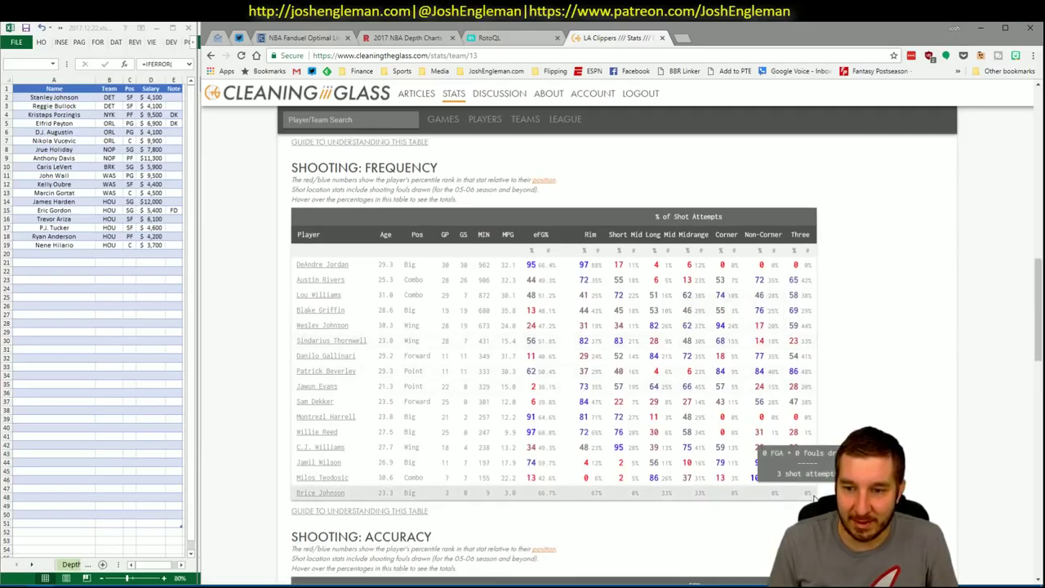
- Copy the Clippers' Shooting: Frequency player rows into the CTG sheet and return to the YouTube sheet
{"action": "left_click_drag", "start_coordinate": [813, 498], "coordinate": [299, 272]}
{"action": "key", "text": "alt+Tab"}
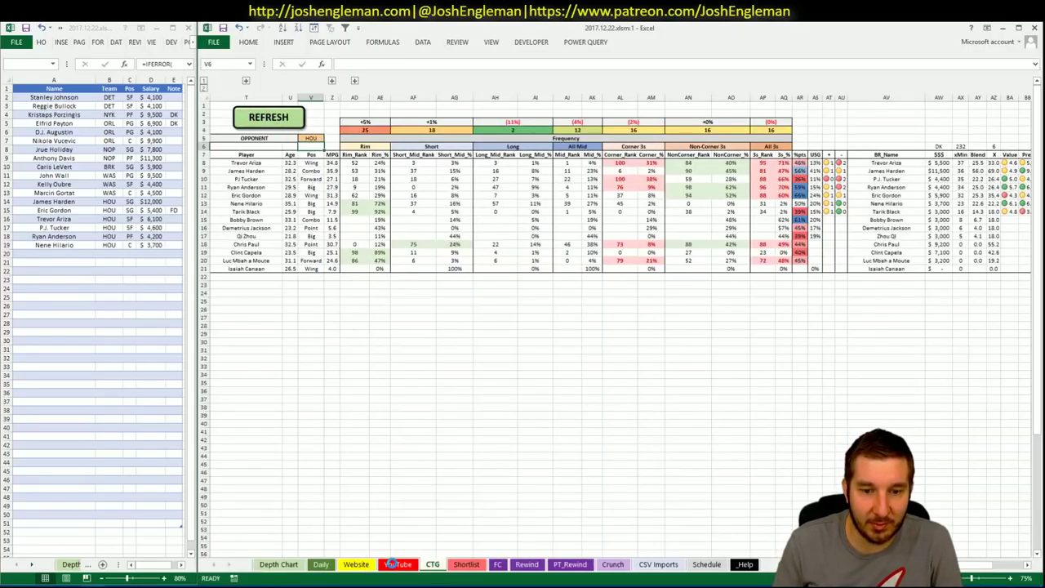
{"action": "left_click", "coordinate": [397, 564]}
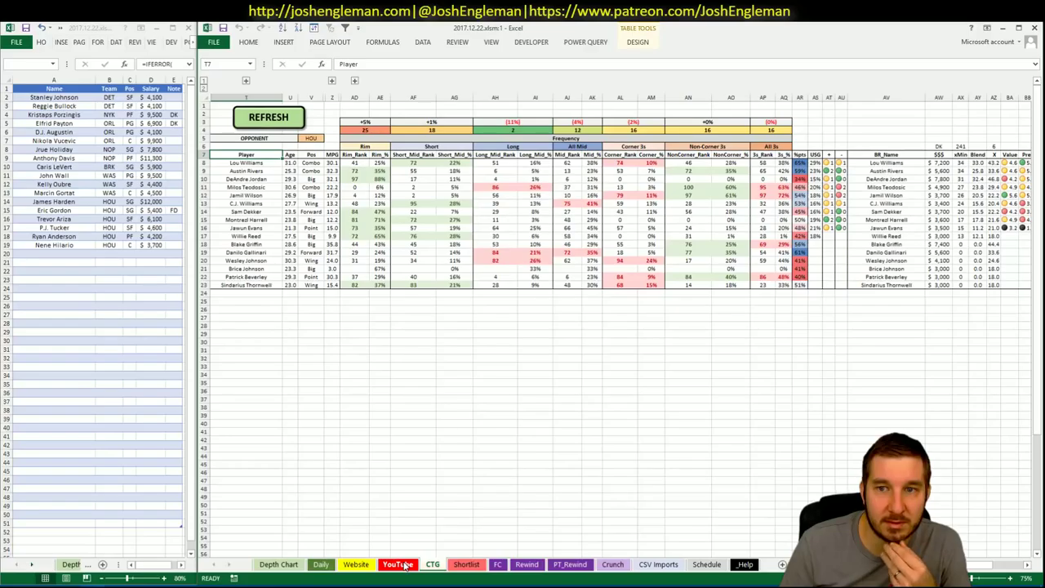
{"action": "left_click", "coordinate": [406, 565]}
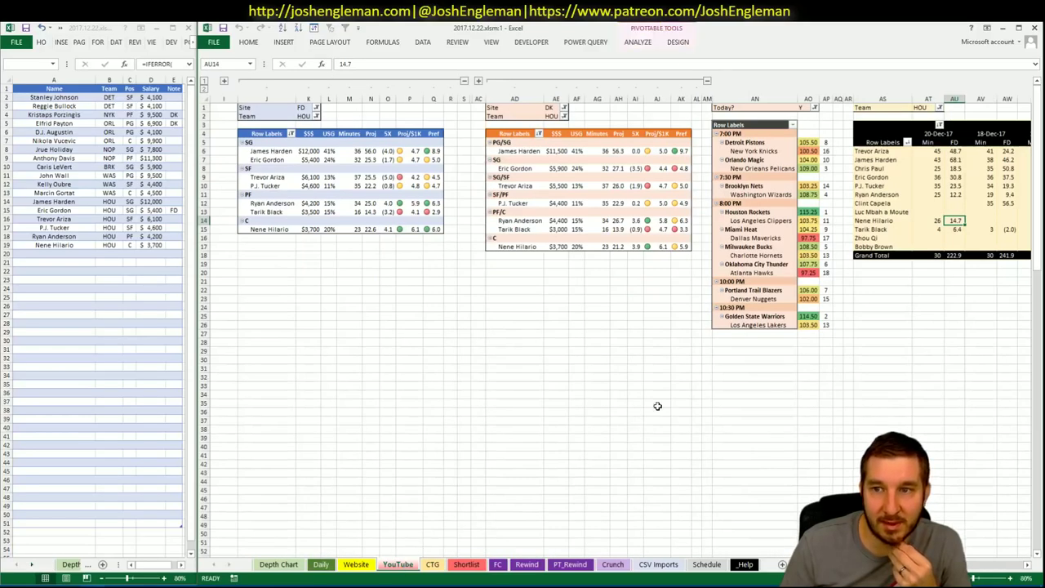
- Set the Team filter to LAC on the FD projections, the DK projections and the dated game log
{"action": "left_click", "coordinate": [309, 115]}
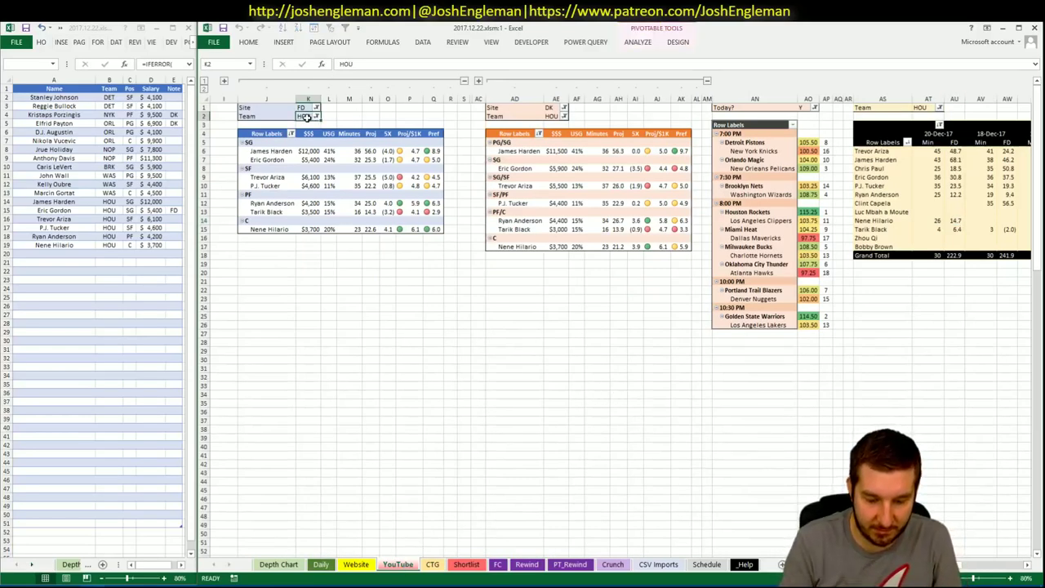
{"action": "type", "text": "LAC"}
{"action": "key", "text": "Return"}
{"action": "left_click", "coordinate": [539, 117]}
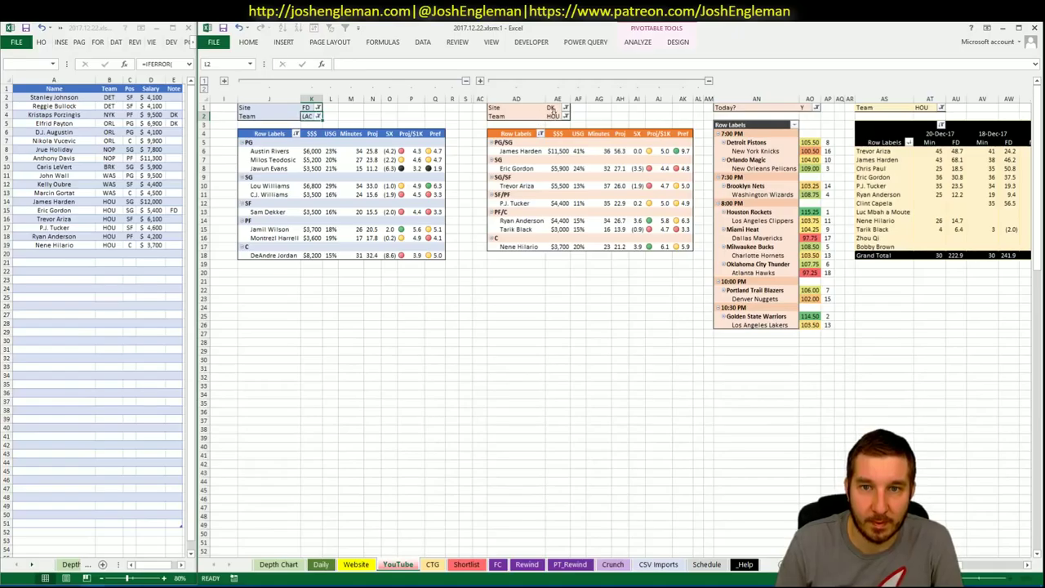
{"action": "left_click", "coordinate": [553, 115]}
{"action": "type", "text": "LAC"}
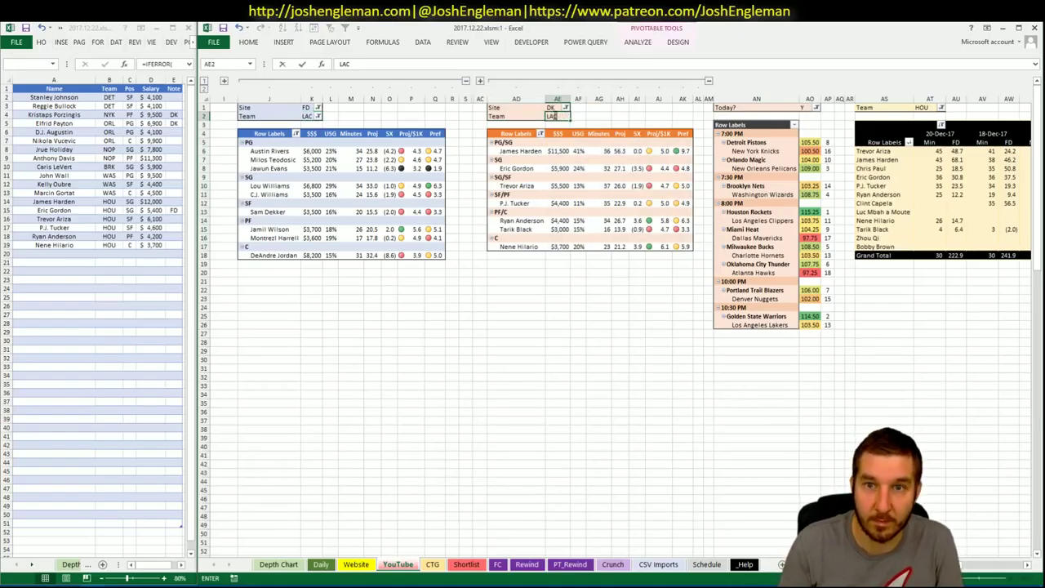
{"action": "key", "text": "Return"}
{"action": "left_click", "coordinate": [931, 107]}
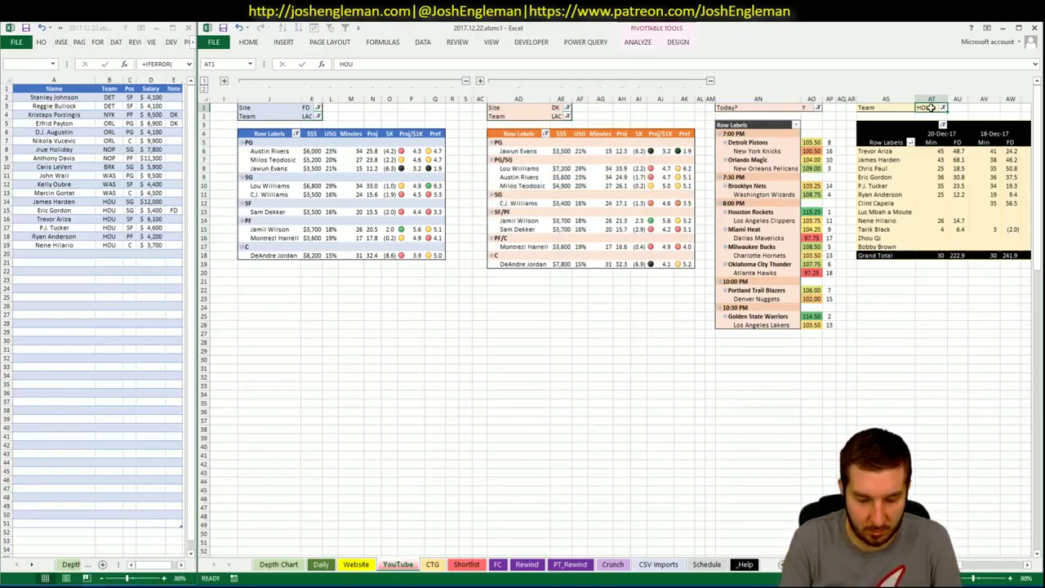
{"action": "type", "text": "LAC"}
{"action": "key", "text": "Return"}
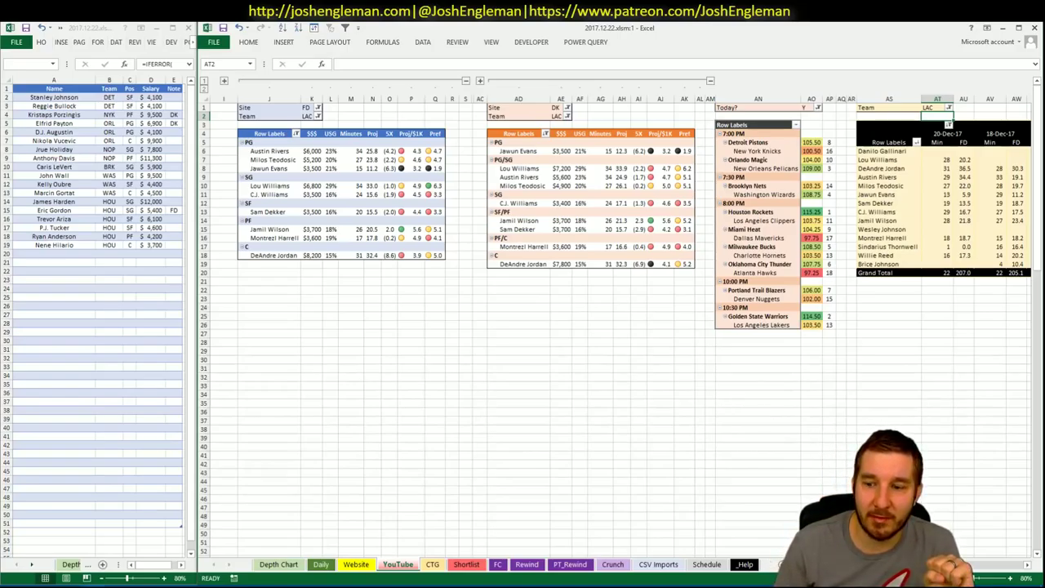
- Check the Clippers' dated game log and add Lou Williams to the player list below Nene Hilario
{"action": "left_click_drag", "start_coordinate": [922, 564], "coordinate": [998, 569]}
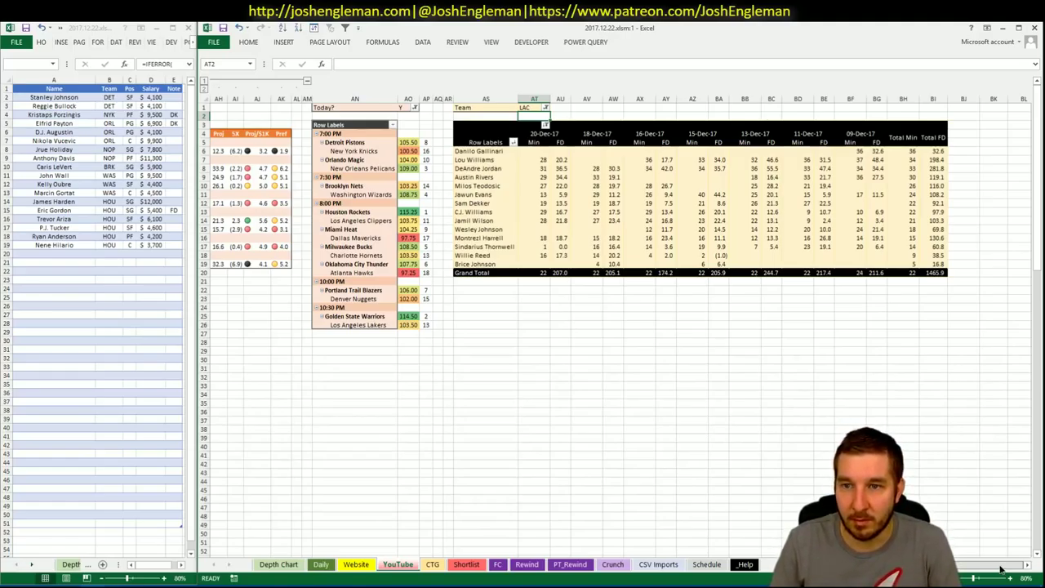
{"action": "scroll", "coordinate": [1001, 569], "scroll_direction": "left", "scroll_amount": 8}
{"action": "left_click", "coordinate": [58, 255]}
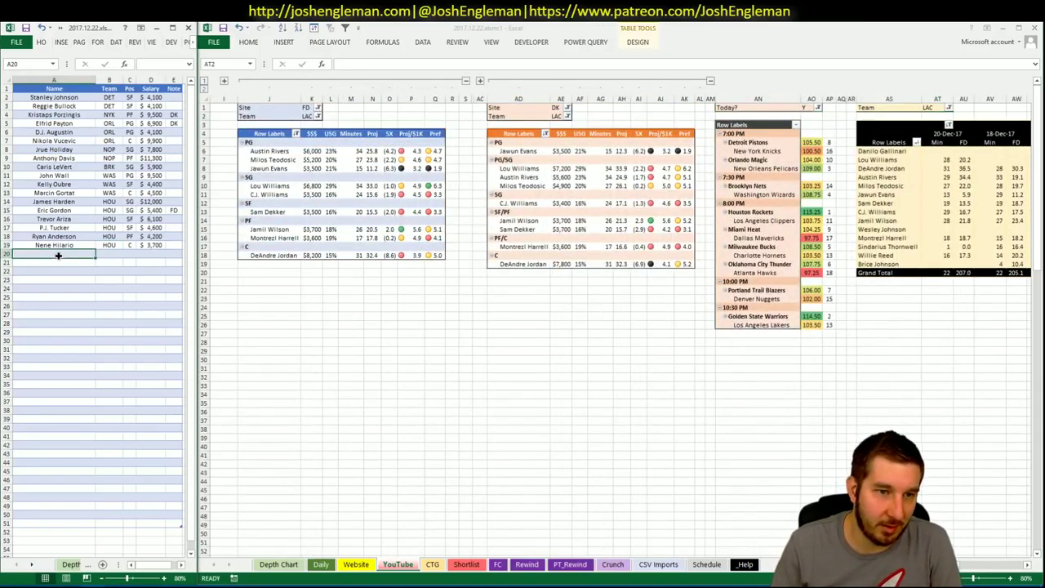
{"action": "type", "text": "Lou Will"}
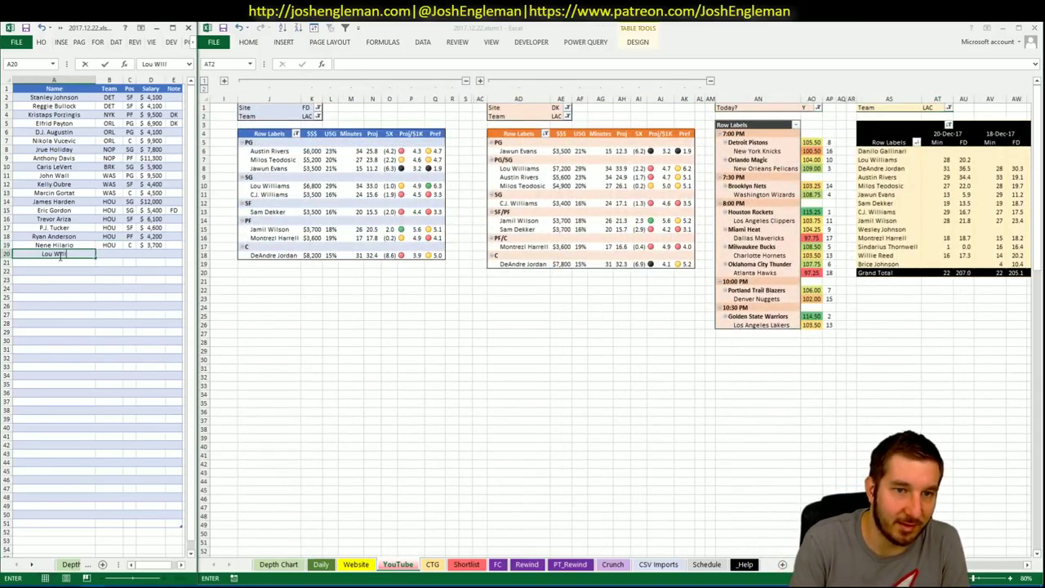
{"action": "type", "text": "iams"}
{"action": "key", "text": "Return"}
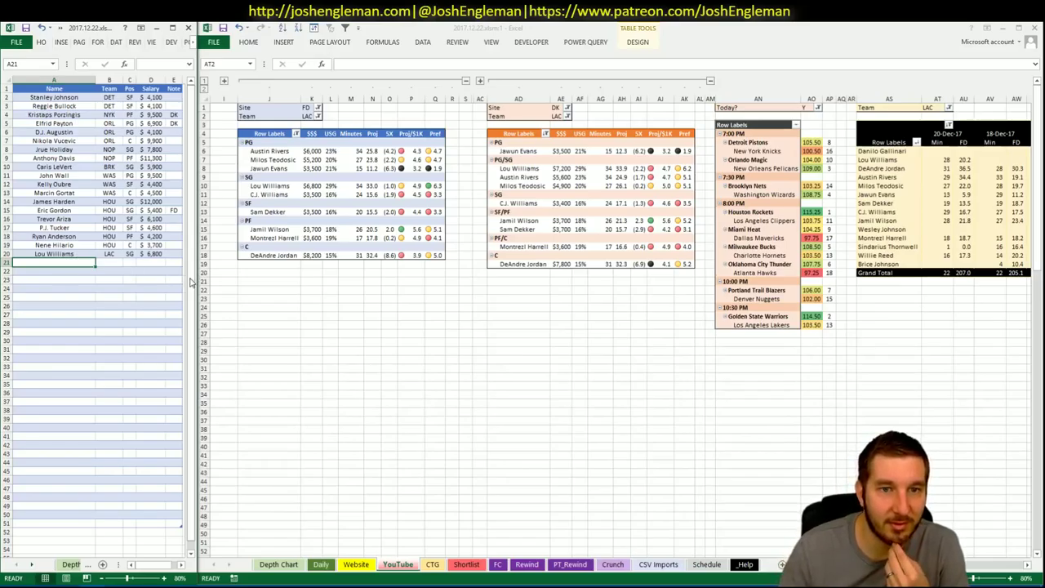
- Review the Clippers' earlier games in the log and add Jamil Wilson to the player list below Lou Williams
{"action": "left_click", "coordinate": [250, 289]}
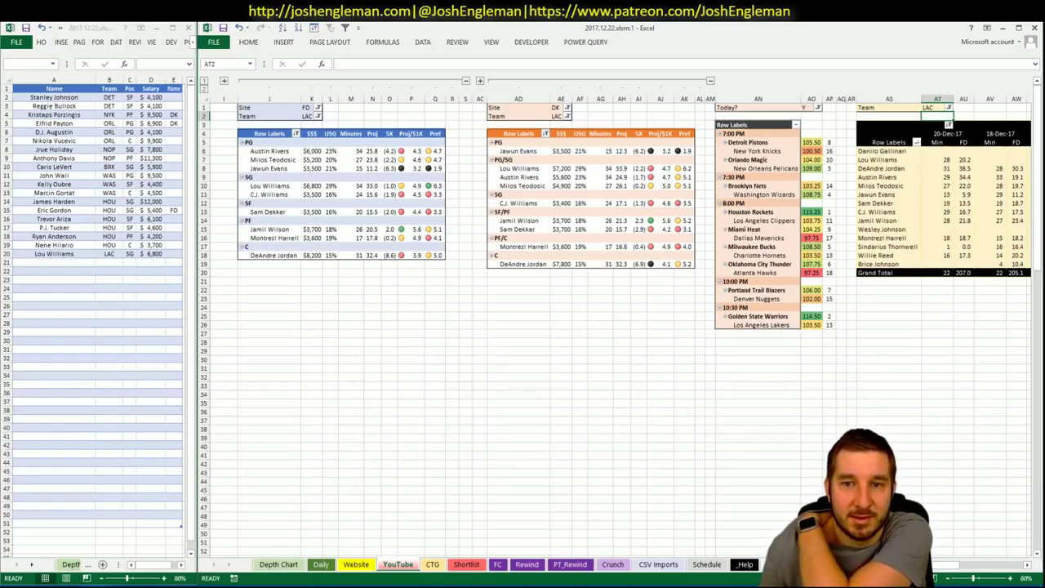
{"action": "mouse_move", "coordinate": [934, 566]}
{"action": "left_mouse_down"}
{"action": "mouse_move", "coordinate": [987, 574]}
{"action": "mouse_move", "coordinate": [936, 577]}
{"action": "left_mouse_up"}
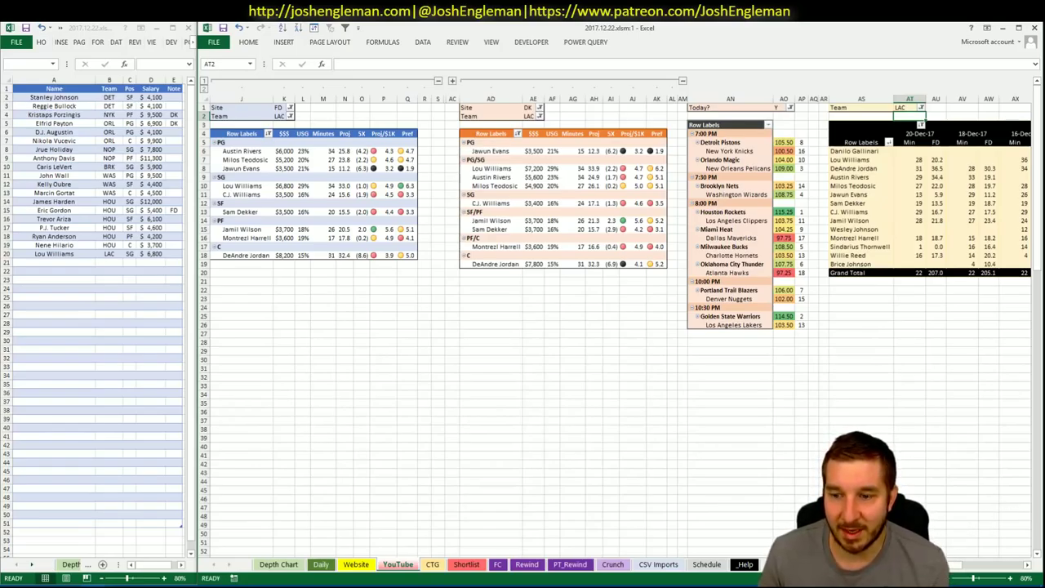
{"action": "left_click_drag", "start_coordinate": [941, 566], "coordinate": [949, 569]}
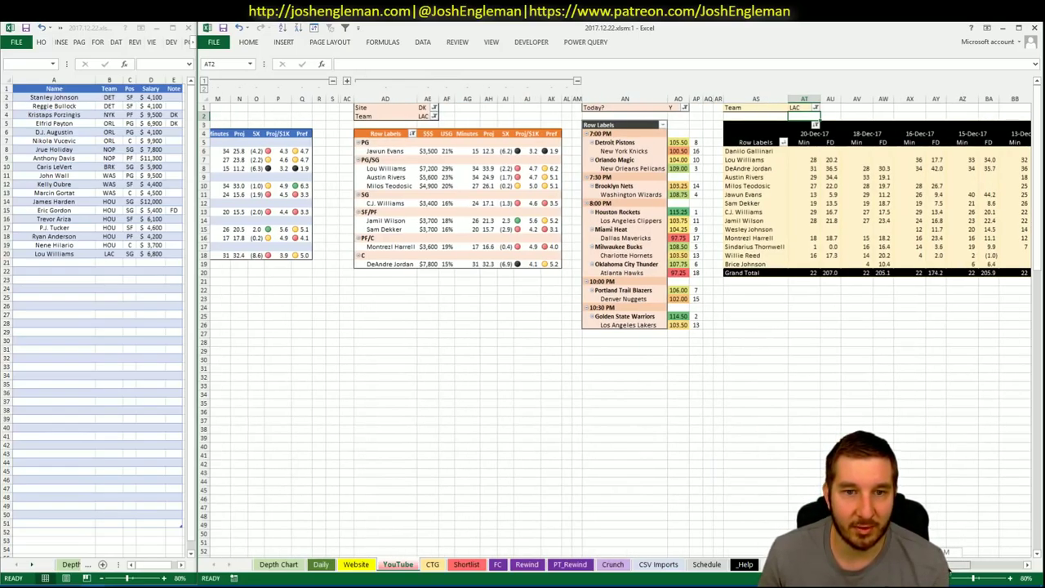
{"action": "scroll", "coordinate": [945, 552], "scroll_direction": "right", "scroll_amount": 10}
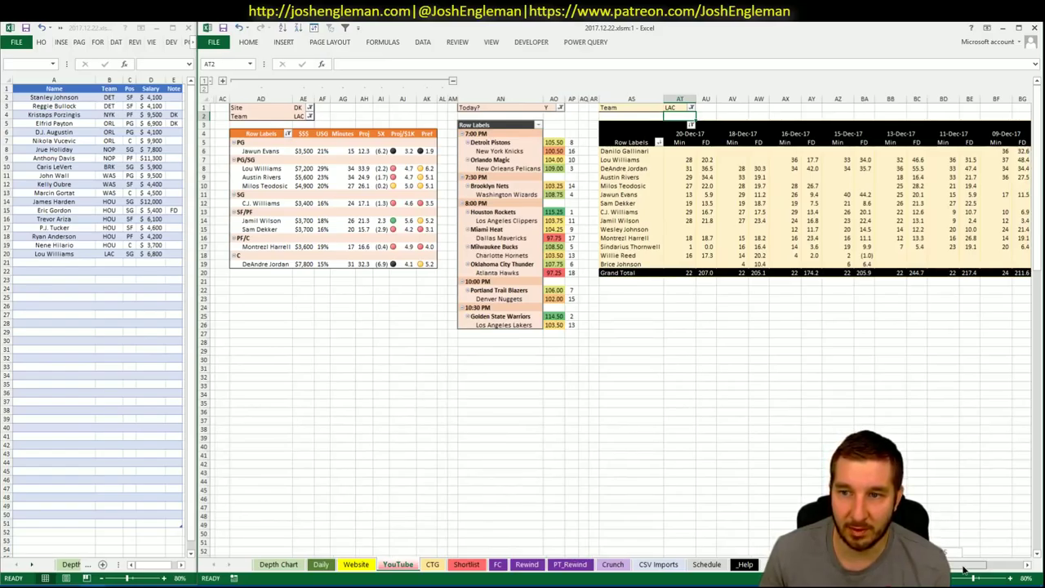
{"action": "scroll", "coordinate": [963, 569], "scroll_direction": "left", "scroll_amount": 10}
{"action": "scroll", "coordinate": [620, 326], "scroll_direction": "left", "scroll_amount": 3}
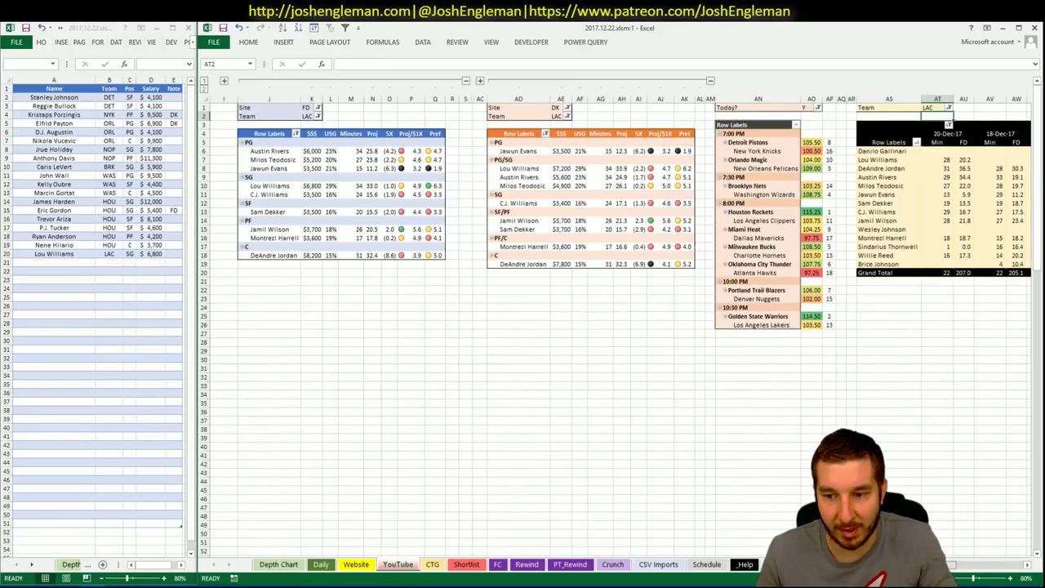
{"action": "left_click", "coordinate": [122, 264]}
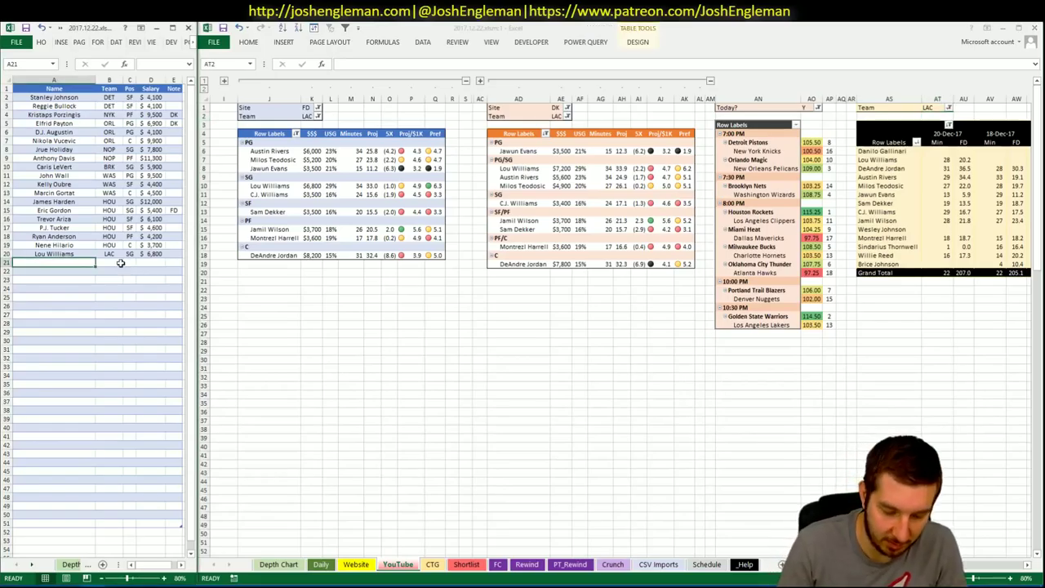
{"action": "type", "text": "James"}
{"action": "key", "text": "BackSpace"}
{"action": "key", "text": "BackSpace"}
{"action": "key", "text": "BackSpace"}
{"action": "type", "text": "il Wilson"}
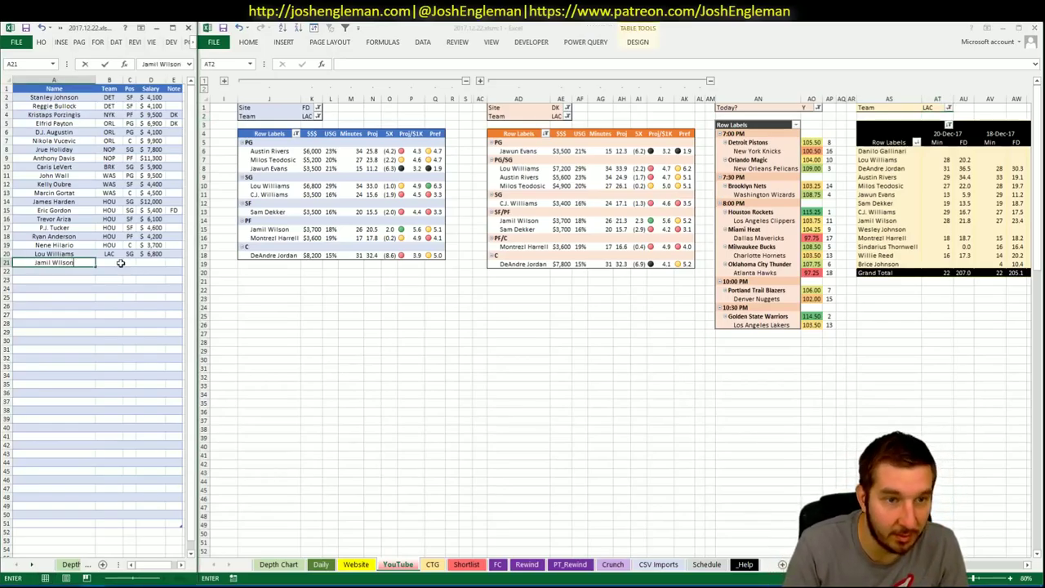
{"action": "key", "text": "ctrl+Return"}
{"action": "key", "text": "Return"}
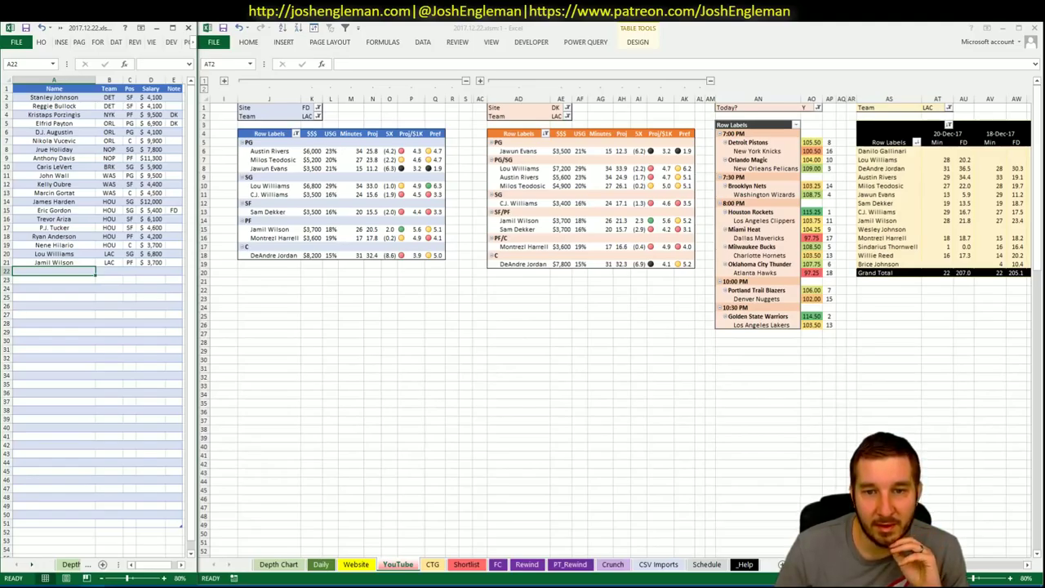
- Recheck the Clippers' game log and add DeAndre Jordan to the player list below Jamil Wilson
{"action": "left_click_drag", "start_coordinate": [898, 564], "coordinate": [990, 573]}
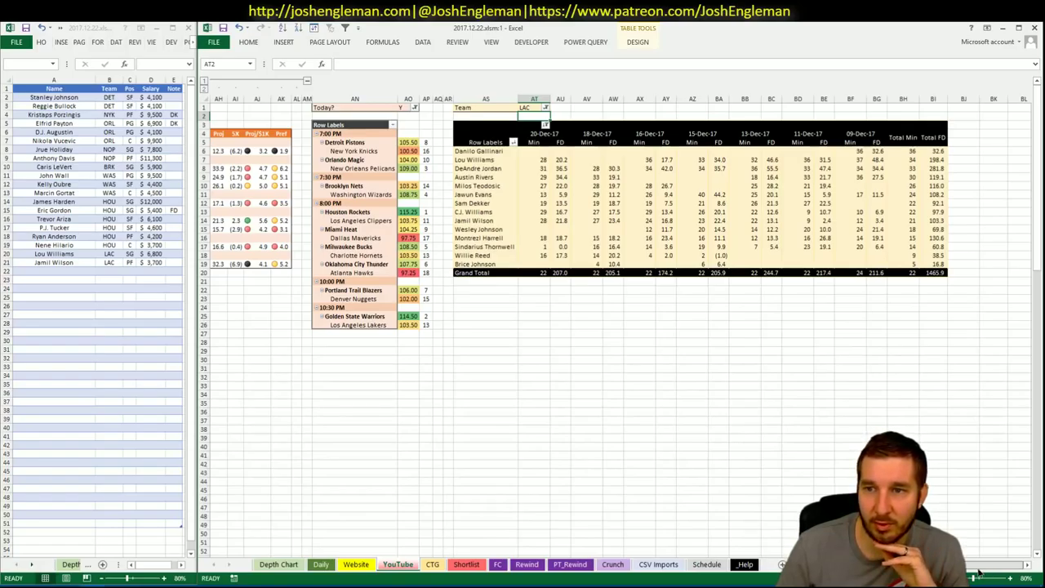
{"action": "left_click_drag", "start_coordinate": [978, 569], "coordinate": [849, 569]}
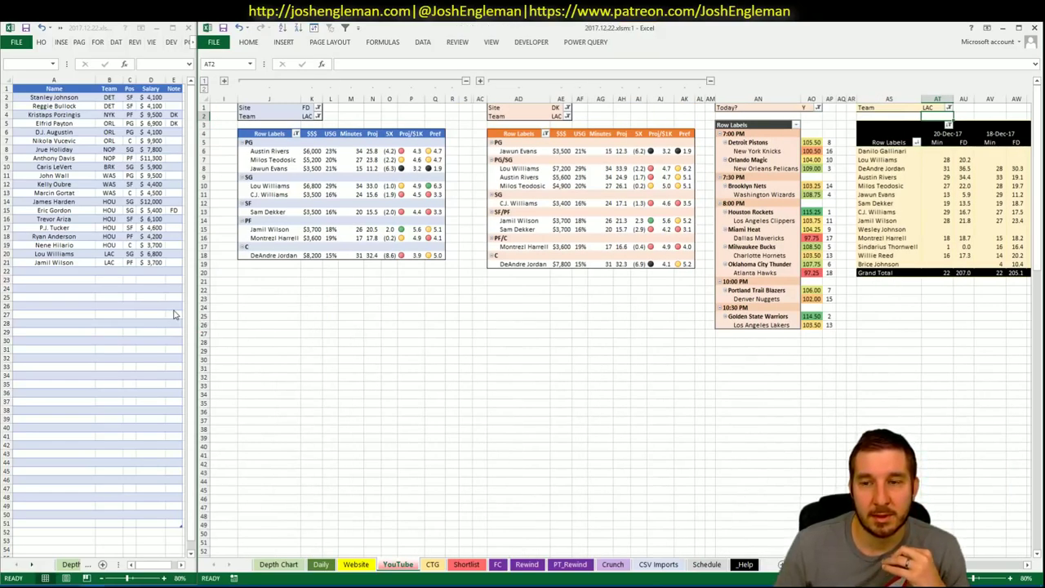
{"action": "left_click", "coordinate": [243, 282]}
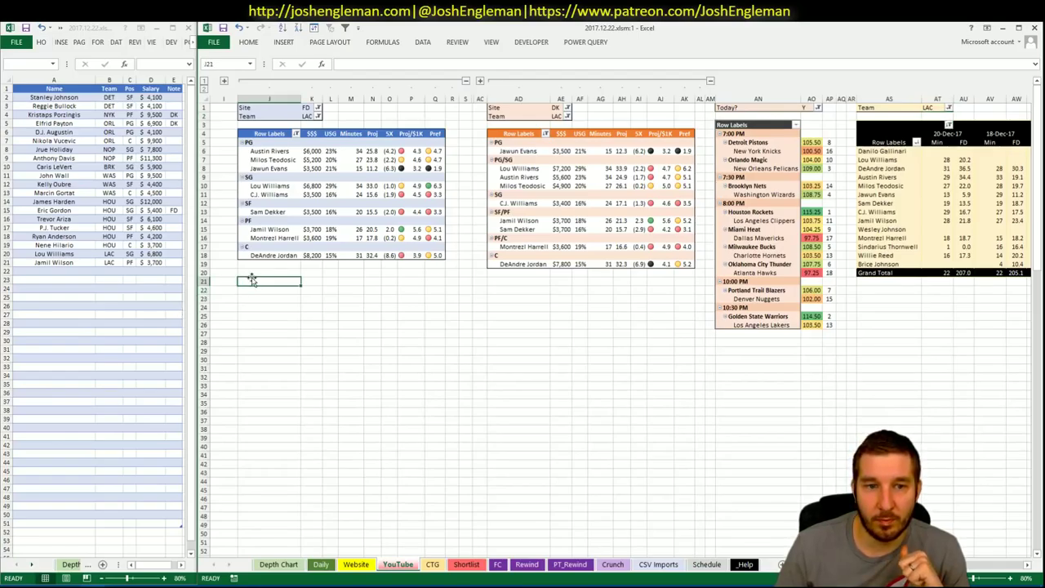
{"action": "left_click", "coordinate": [253, 272]}
{"action": "left_click", "coordinate": [80, 270]}
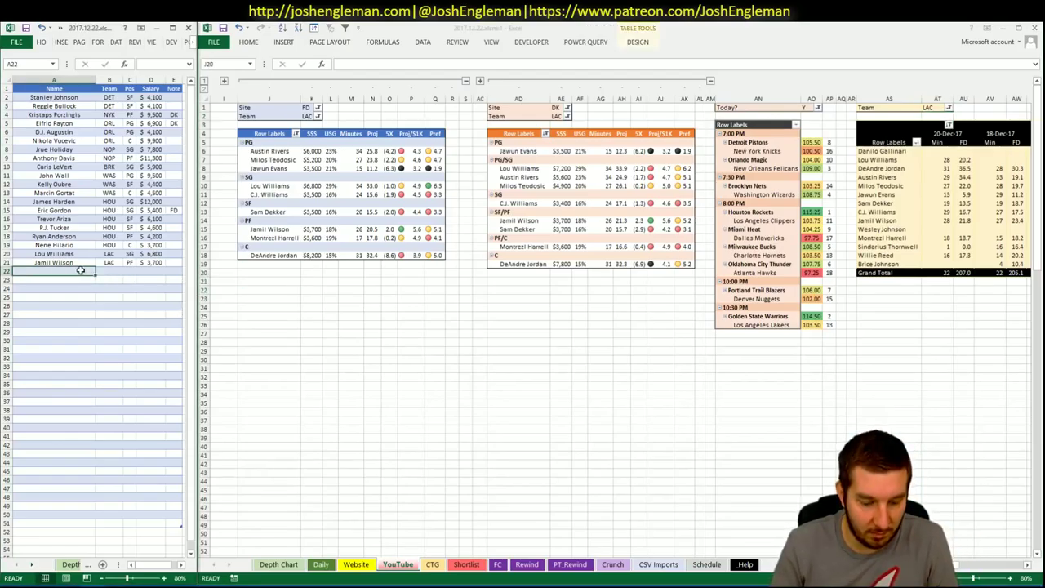
{"action": "type", "text": "DeAndre"}
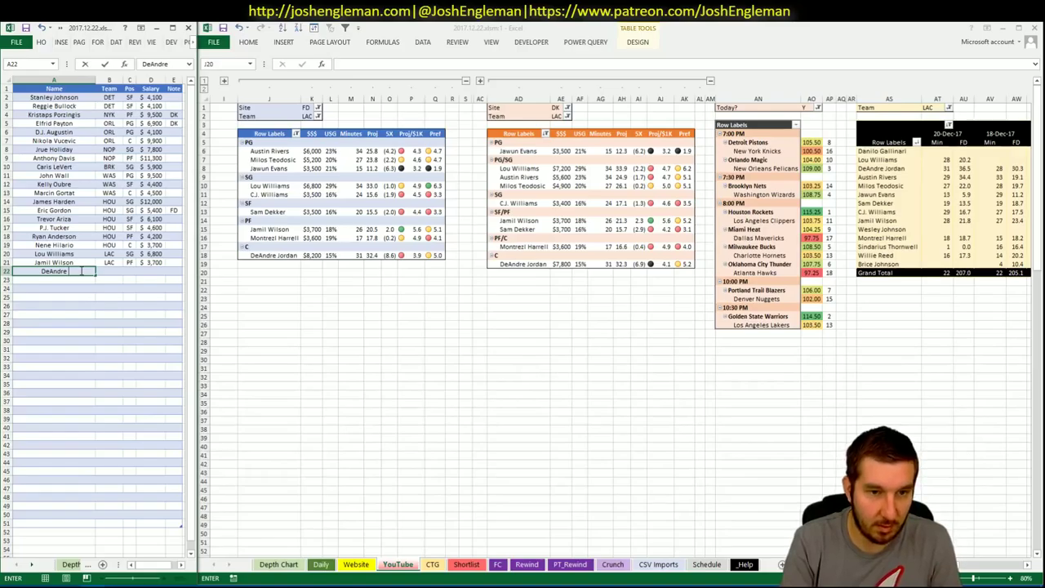
{"action": "type", "text": " Jordan"}
{"action": "key", "text": "Return"}
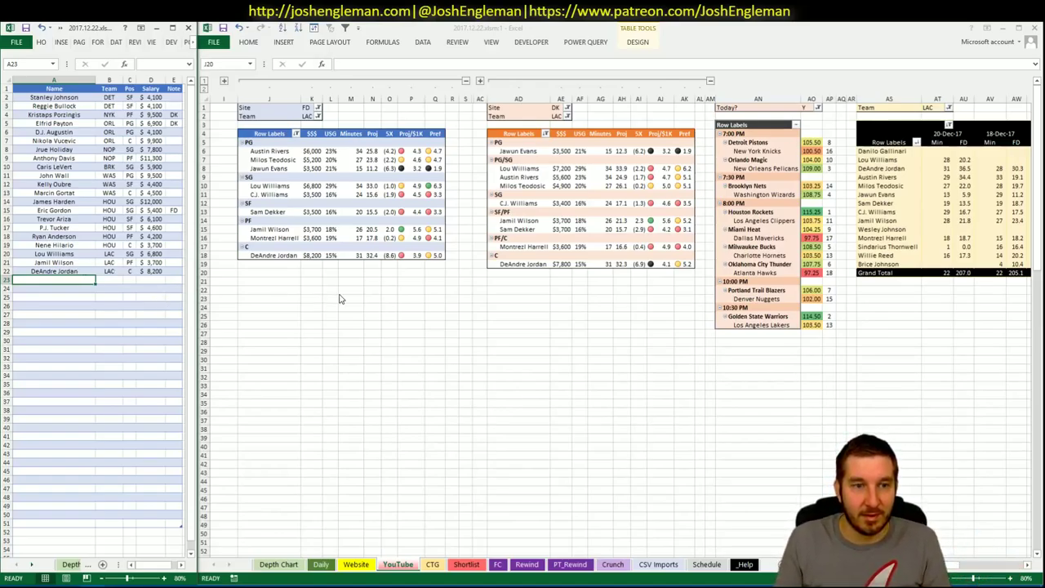
- Change the Team filter to MIA on the FD projections, the DK projections and the dated game log
{"action": "left_click", "coordinate": [322, 278]}
{"action": "left_click", "coordinate": [317, 273]}
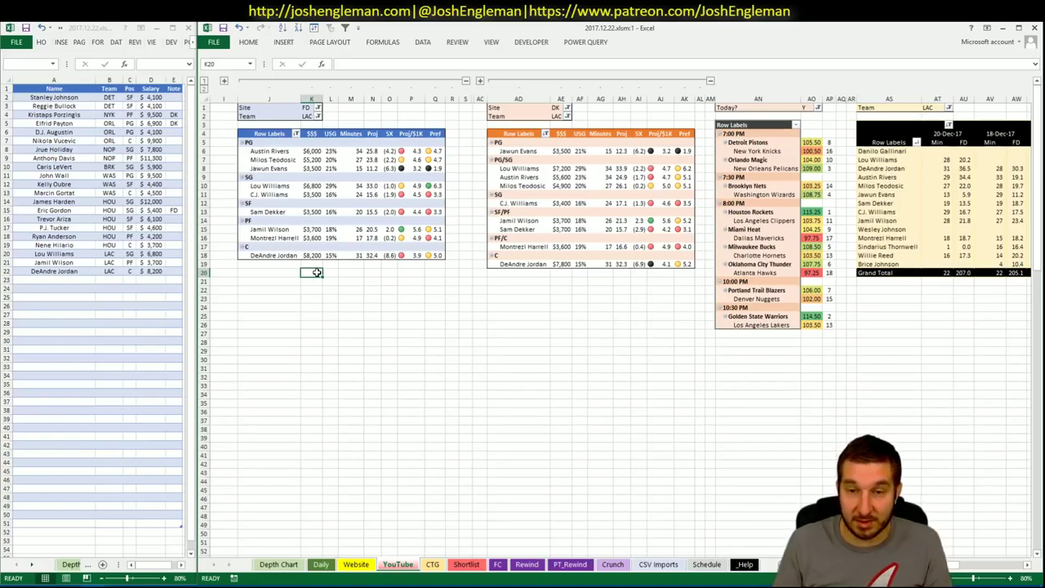
{"action": "left_click", "coordinate": [308, 116]}
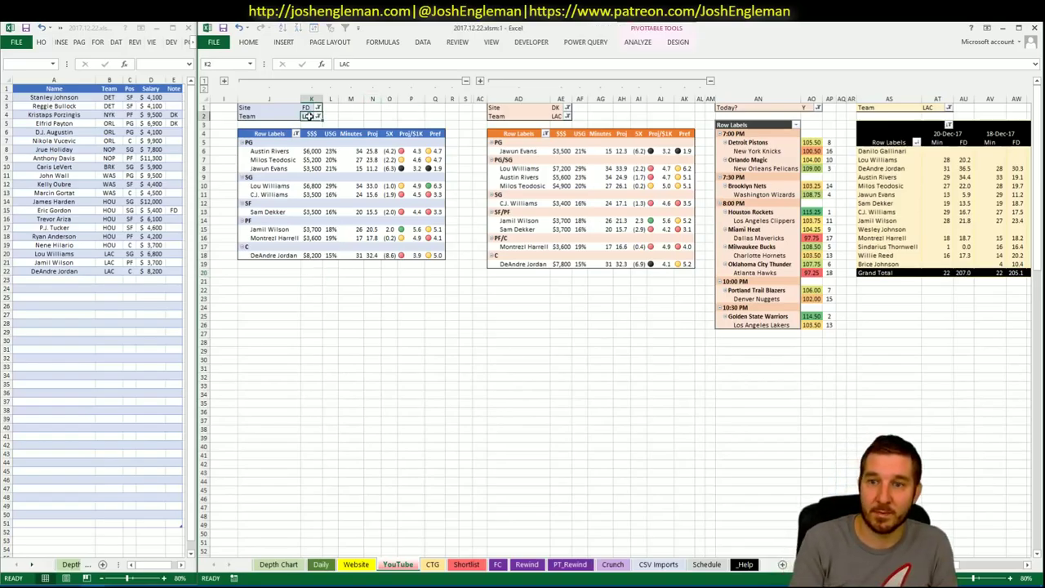
{"action": "type", "text": "MIA"}
{"action": "key", "text": "Tab"}
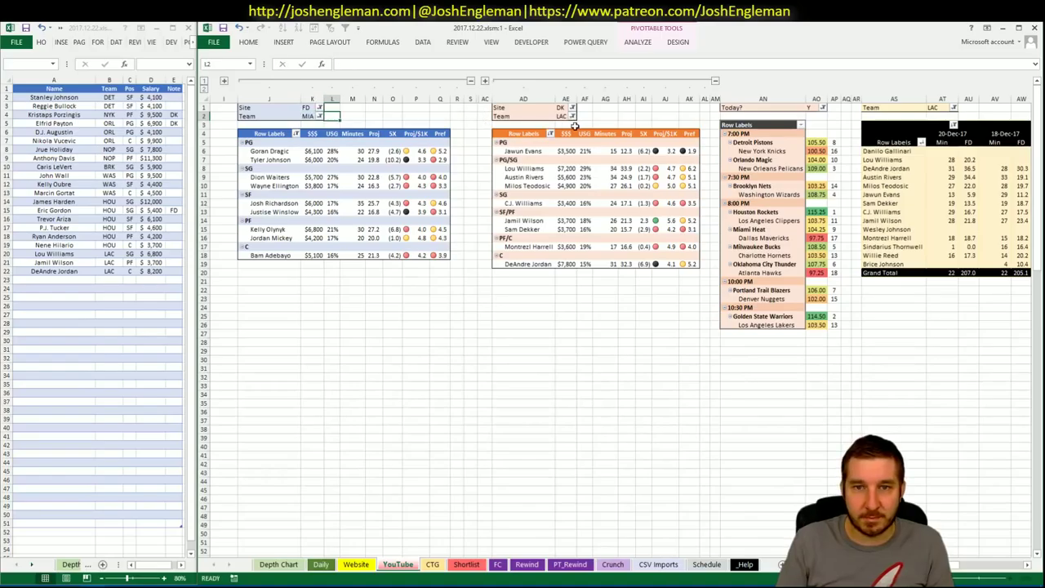
{"action": "left_click", "coordinate": [563, 115]}
{"action": "type", "text": "MIA"}
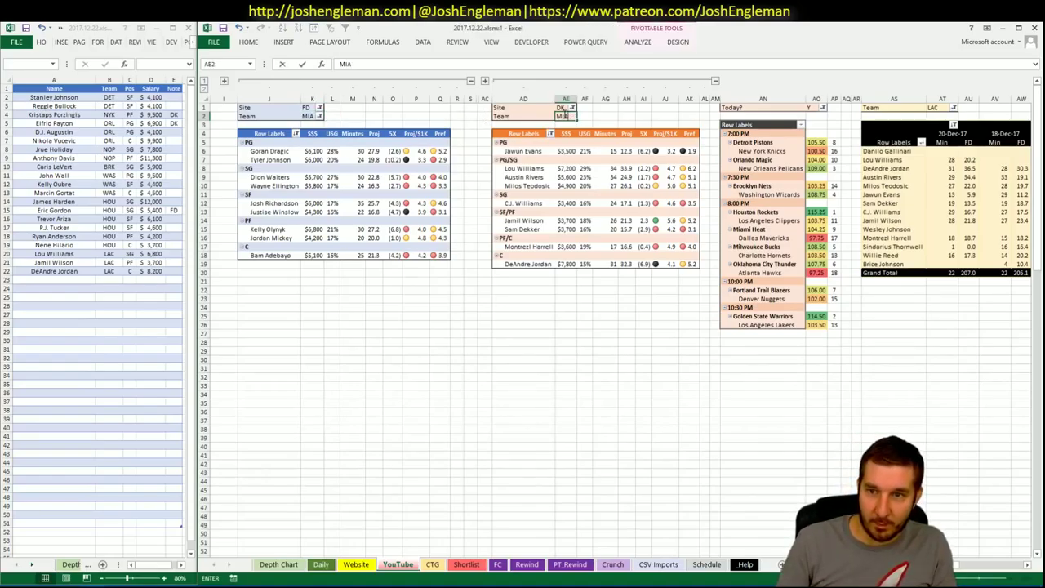
{"action": "key", "text": "Tab"}
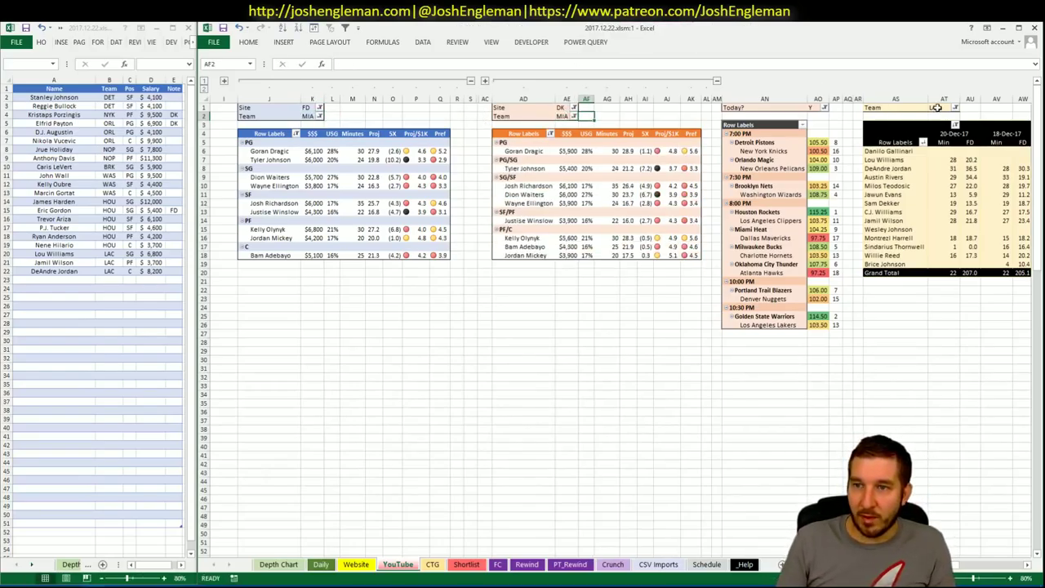
{"action": "left_click", "coordinate": [938, 107]}
{"action": "type", "text": "MIA"}
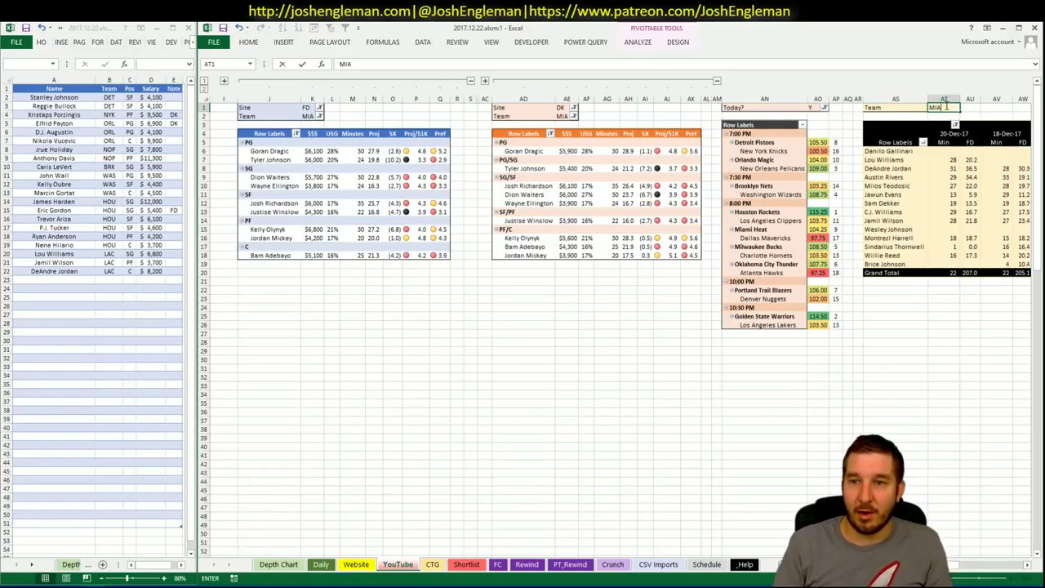
{"action": "key", "text": "Return"}
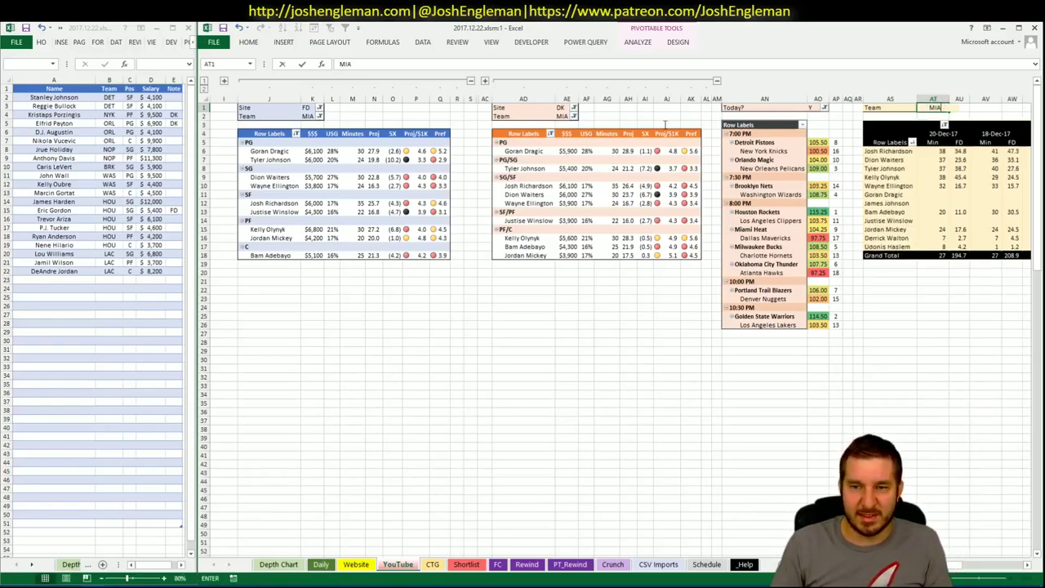
- Open the CTG sheet, switch to Cleaning the Glass in the browser and open the Miami Heat's Shooting: Frequency player stats
{"action": "left_click", "coordinate": [494, 393]}
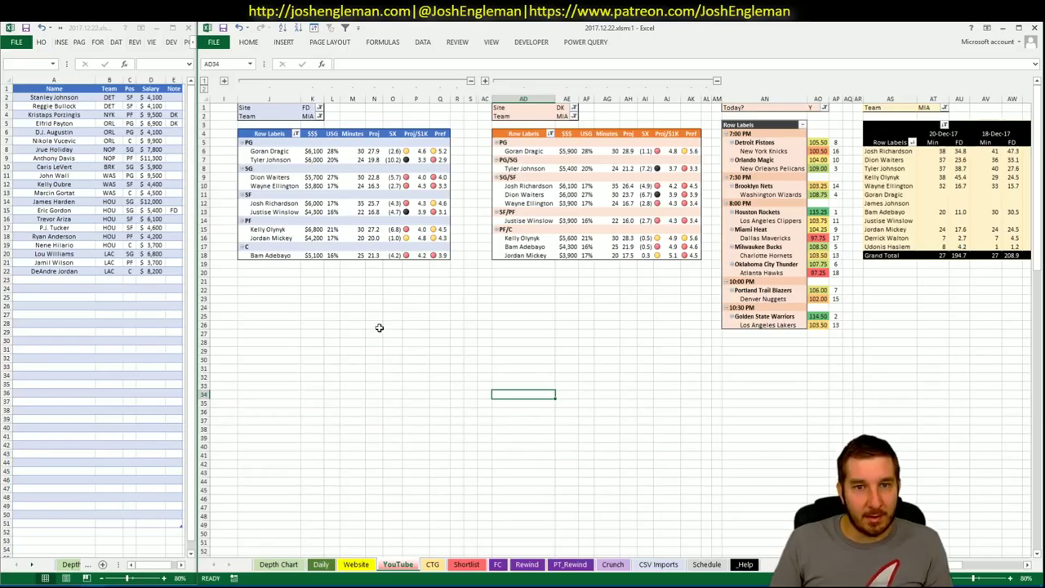
{"action": "left_click", "coordinate": [432, 565]}
{"action": "key", "text": "alt+Tab"}
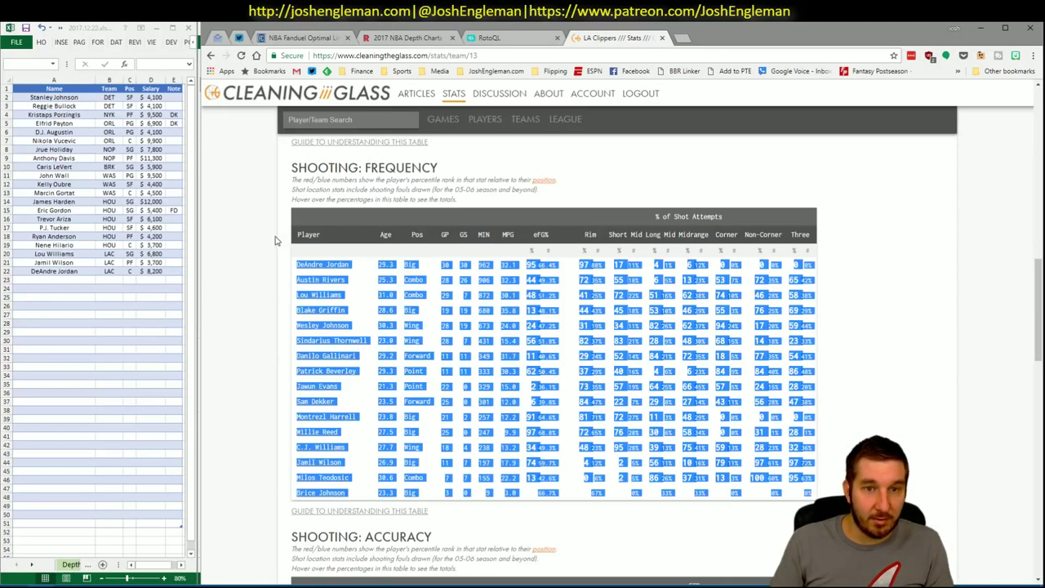
{"action": "left_click", "coordinate": [347, 121]}
{"action": "type", "text": "heat"}
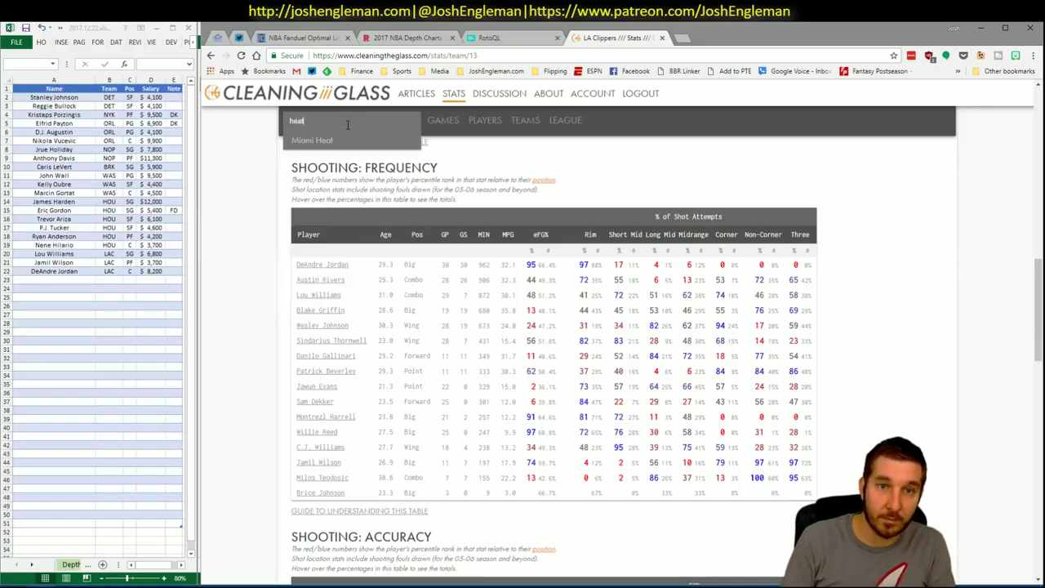
{"action": "key", "text": "Return"}
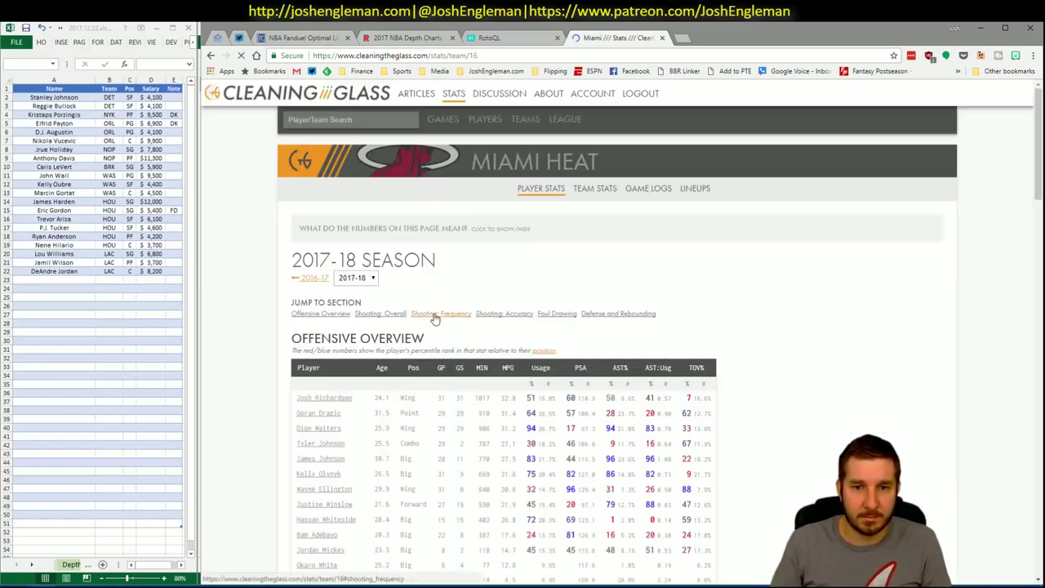
{"action": "left_click", "coordinate": [435, 315]}
- Copy the Heat's Shooting: Frequency player rows into the CTG sheet and set the opponent to DAL
{"action": "left_click_drag", "start_coordinate": [825, 462], "coordinate": [296, 264]}
{"action": "key", "text": "alt+Tab"}
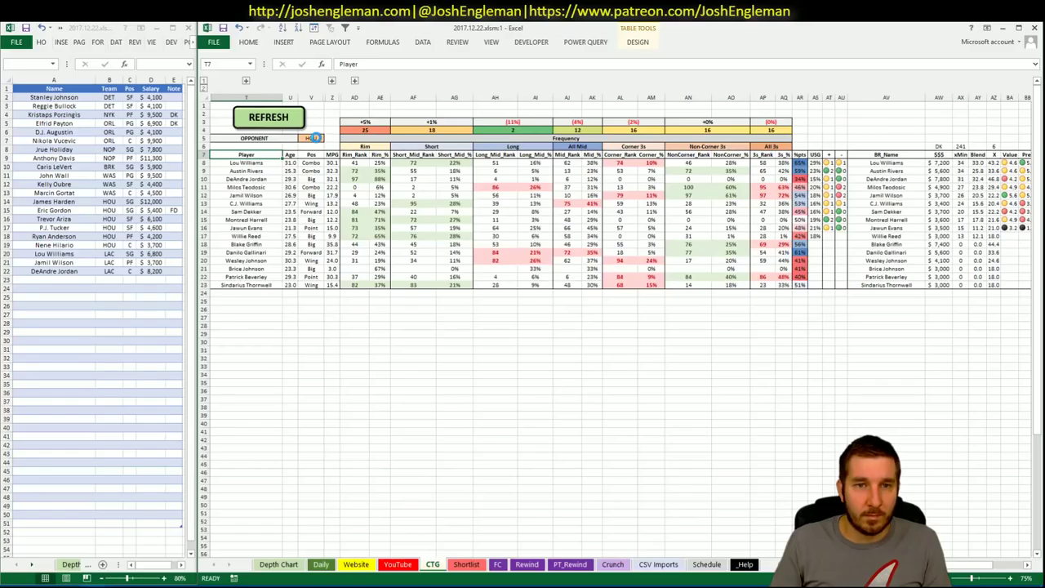
{"action": "left_click", "coordinate": [316, 138]}
{"action": "type", "text": "DAL"}
{"action": "key", "text": "Return"}
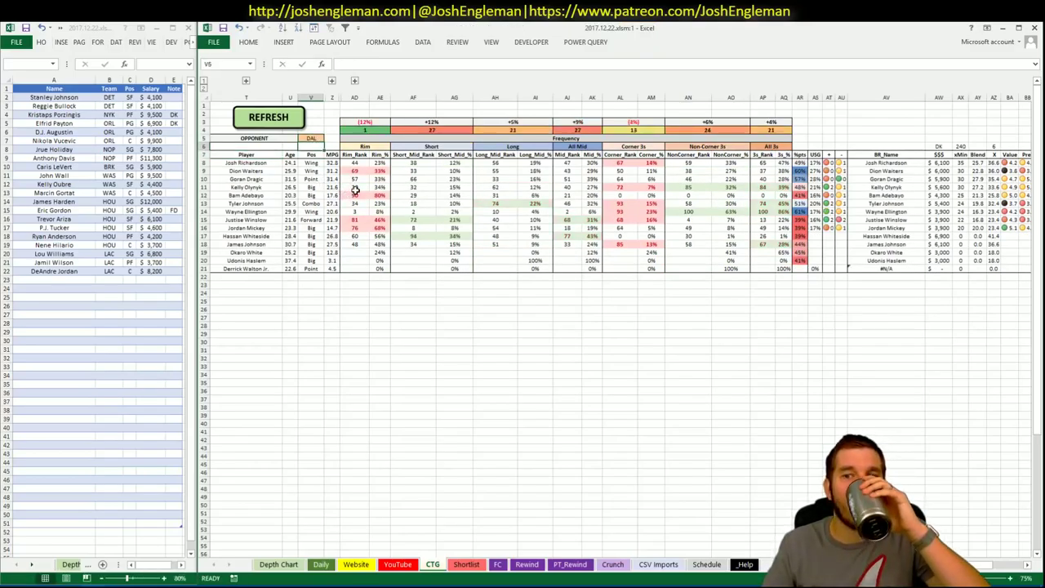
- Examine Miami's FD and DK projections and the per-game minutes log on the YouTube sheet
{"action": "key", "text": "Down"}
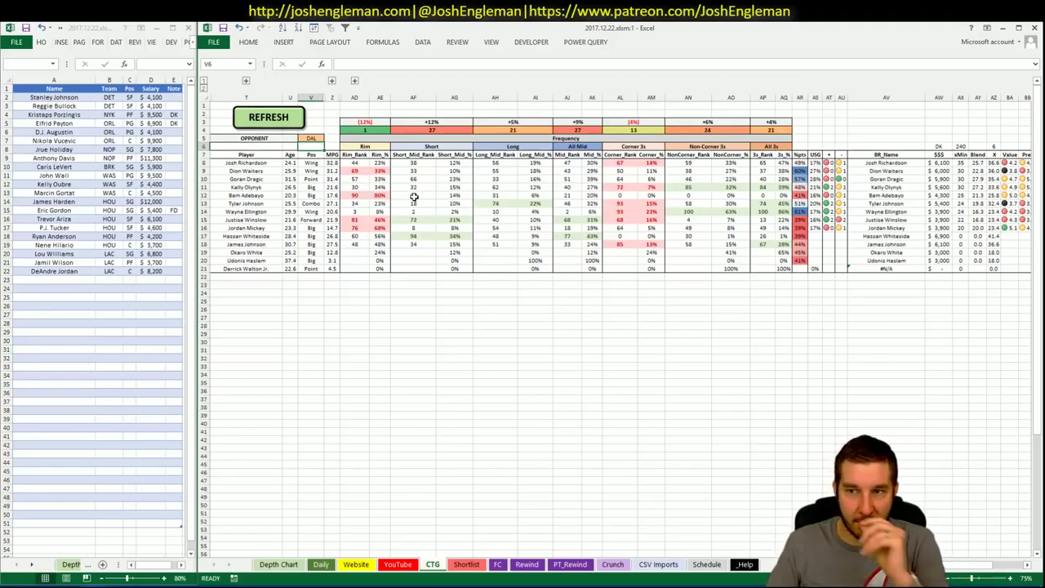
{"action": "left_click", "coordinate": [398, 564]}
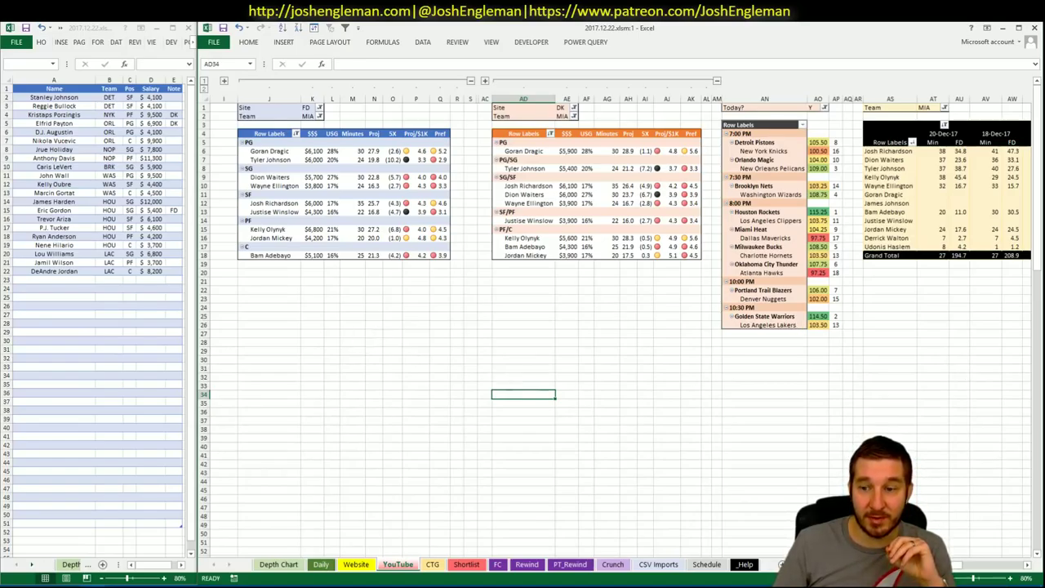
{"action": "scroll", "coordinate": [620, 316], "scroll_direction": "right", "scroll_amount": 3}
{"action": "scroll", "coordinate": [620, 316], "scroll_direction": "left", "scroll_amount": 3}
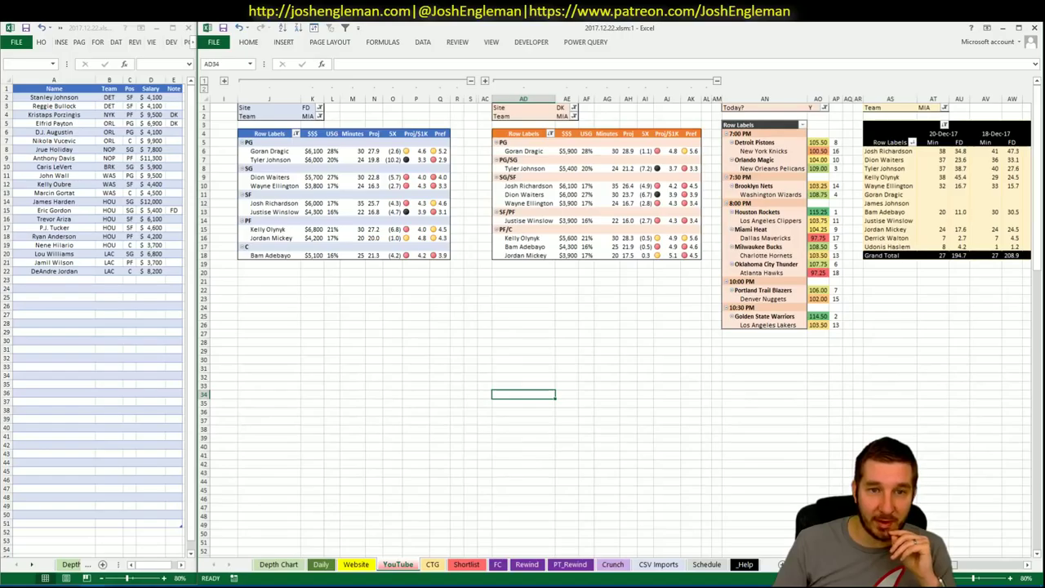
{"action": "scroll", "coordinate": [620, 316], "scroll_direction": "right", "scroll_amount": 8}
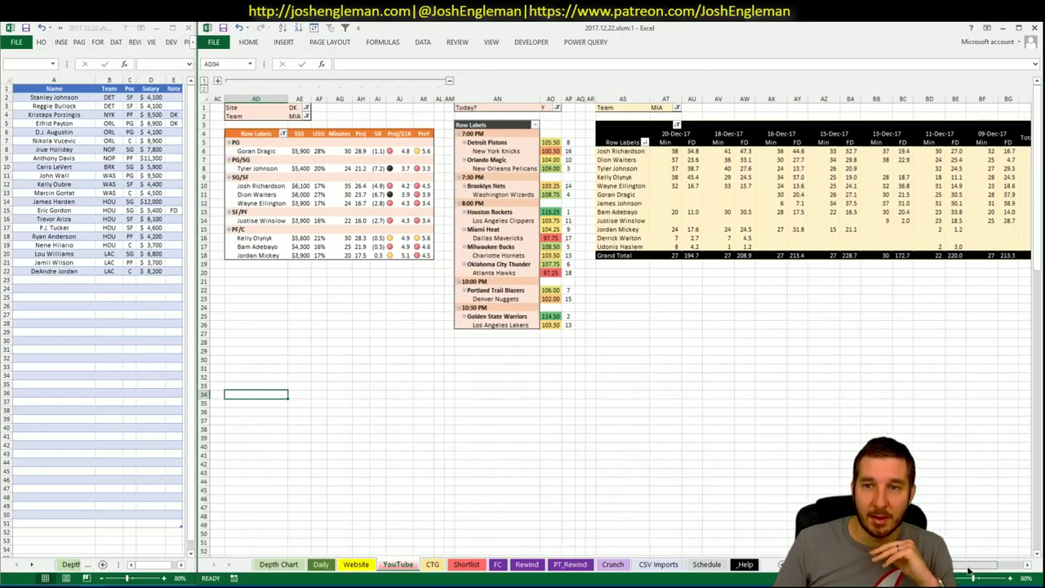
{"action": "scroll", "coordinate": [620, 316], "scroll_direction": "left", "scroll_amount": 3}
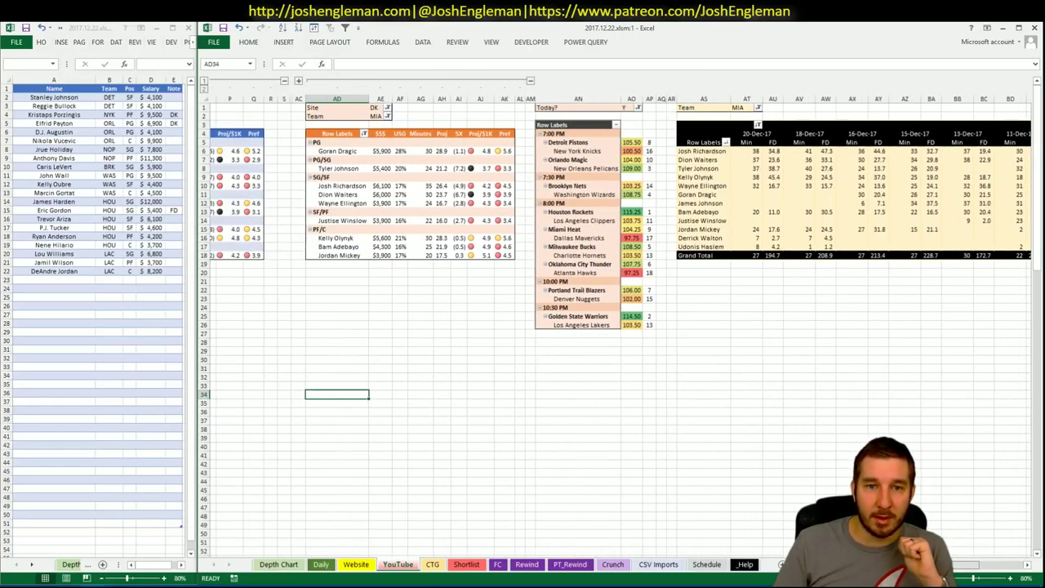
{"action": "scroll", "coordinate": [1002, 574], "scroll_direction": "right", "scroll_amount": 6}
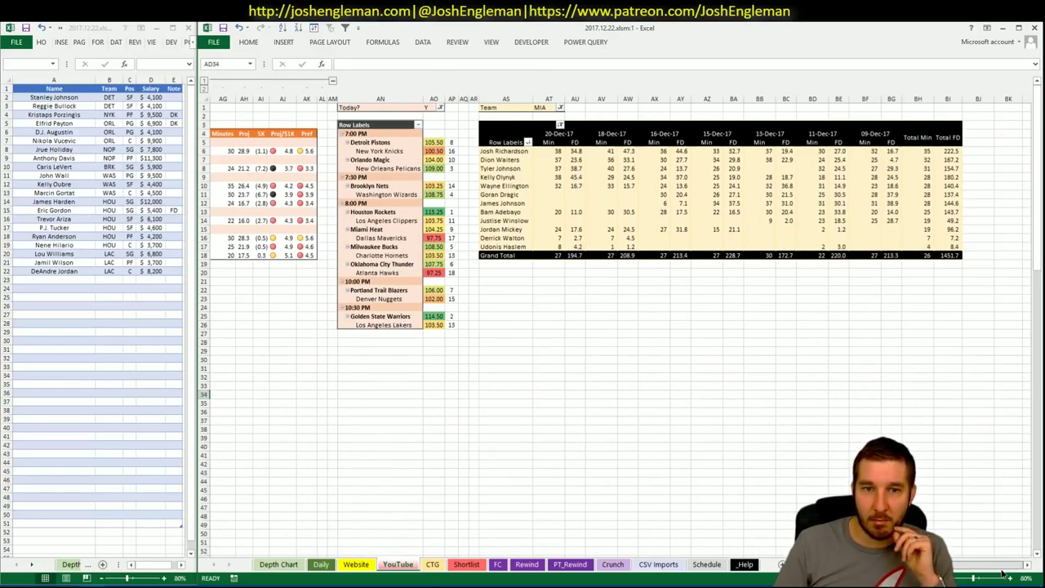
{"action": "scroll", "coordinate": [981, 574], "scroll_direction": "left", "scroll_amount": 4}
{"action": "scroll", "coordinate": [981, 574], "scroll_direction": "right", "scroll_amount": 3}
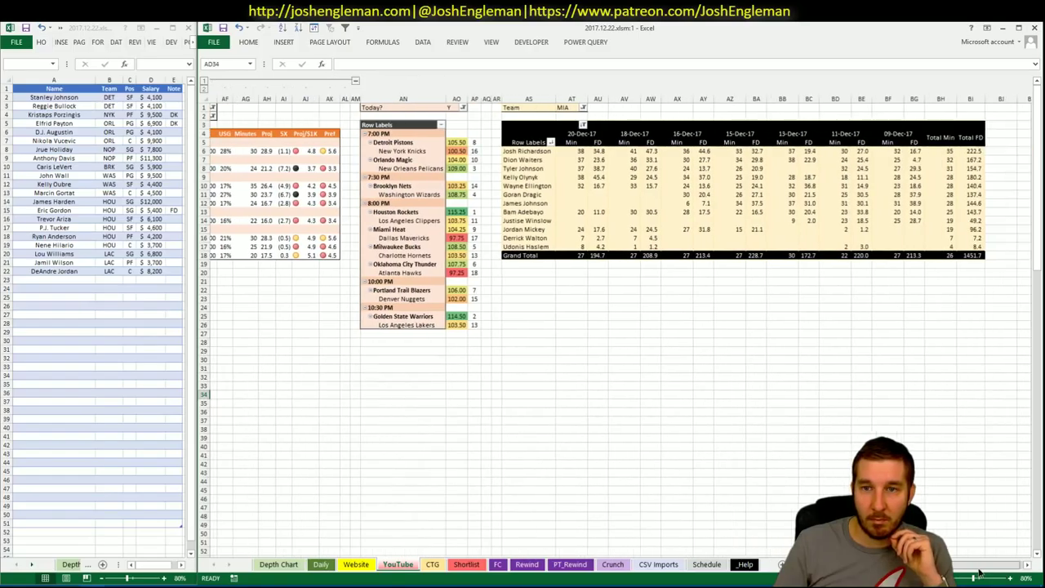
{"action": "scroll", "coordinate": [980, 574], "scroll_direction": "left", "scroll_amount": 11}
- Add Kelly Olynyk in the first empty row of the player shortlist table with the note DK
{"action": "left_click", "coordinate": [61, 277]}
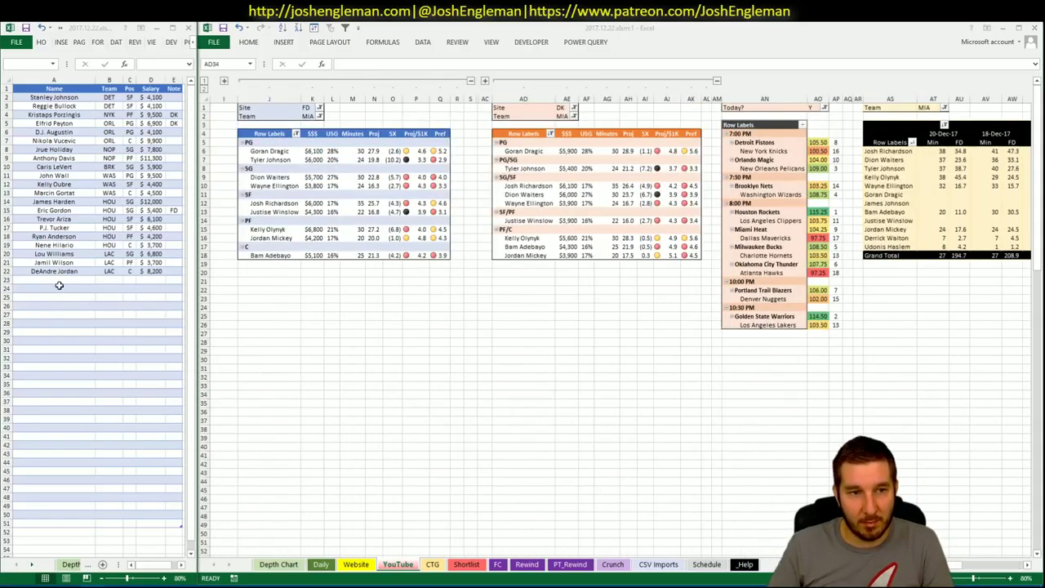
{"action": "type", "text": "Kelly Olynyk"}
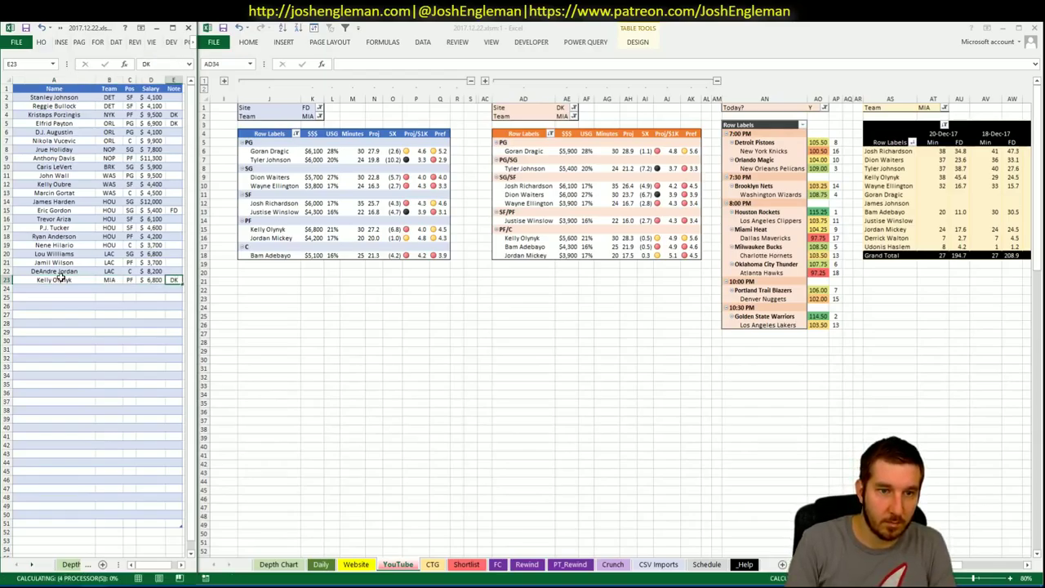
{"action": "key", "text": "Return"}
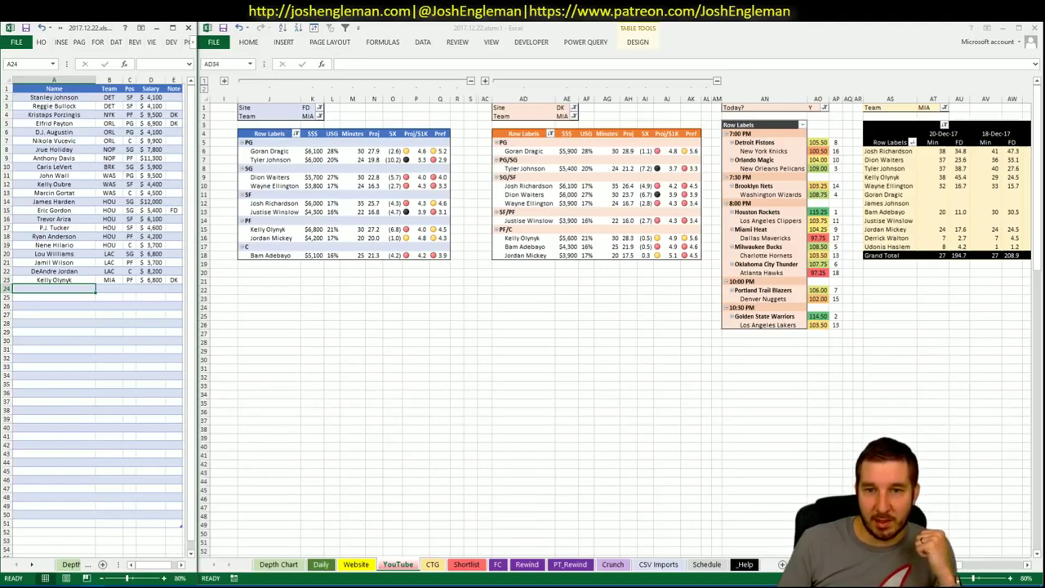
- Set the team filter to DAL for the FD projections, the DK projections and the game log pivot tables
{"action": "left_click_drag", "start_coordinate": [967, 566], "coordinate": [969, 576]}
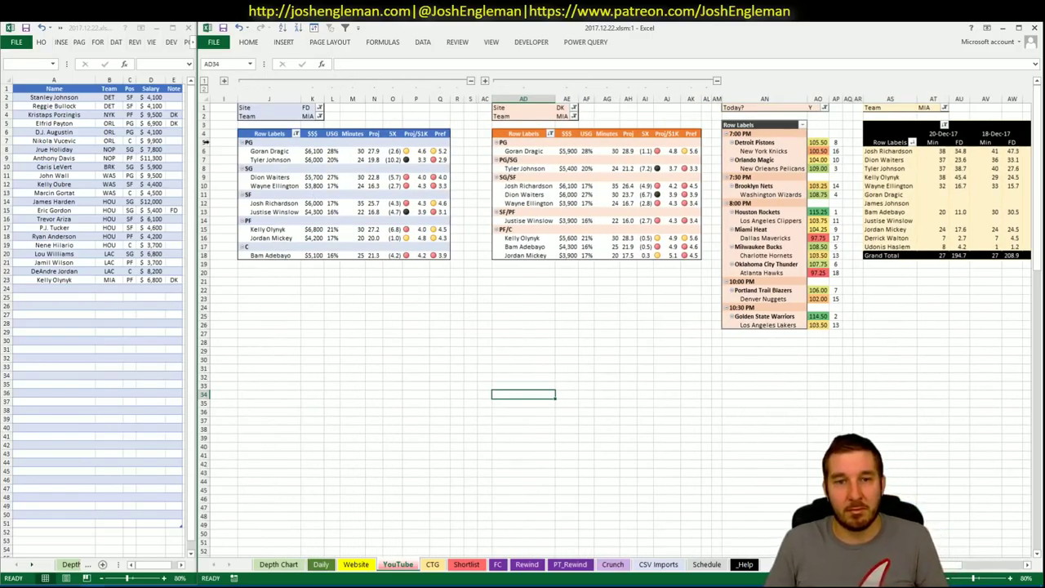
{"action": "left_click", "coordinate": [300, 114]}
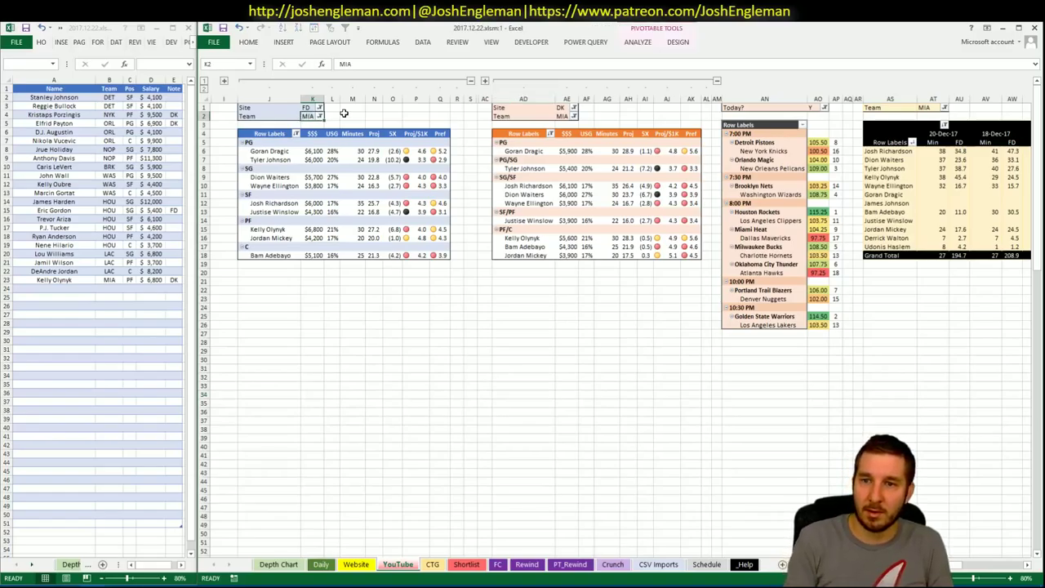
{"action": "type", "text": "DAL"}
{"action": "key", "text": "Tab"}
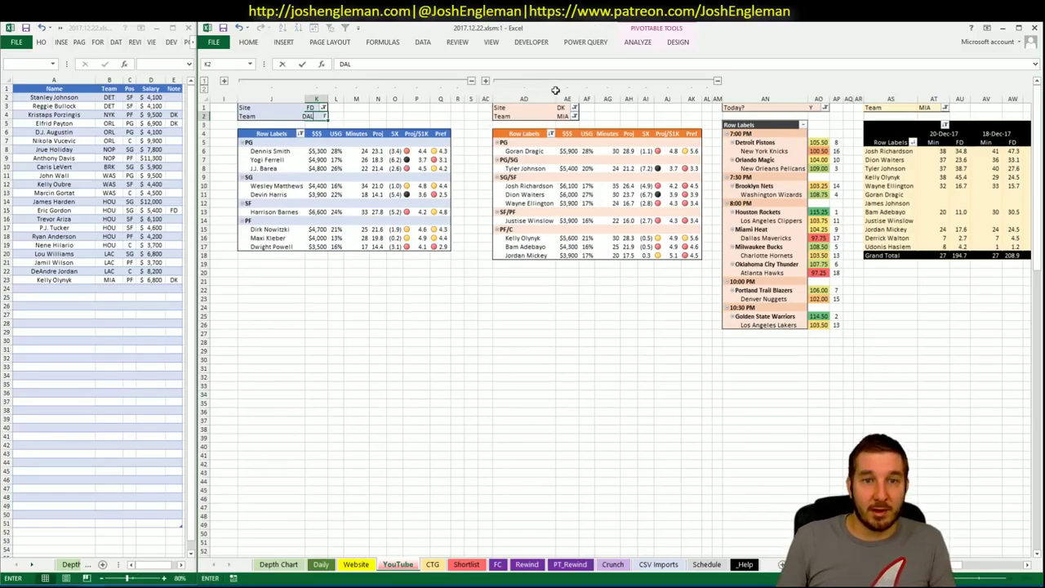
{"action": "left_click", "coordinate": [564, 116]}
{"action": "type", "text": "DAL"}
{"action": "key", "text": "Return"}
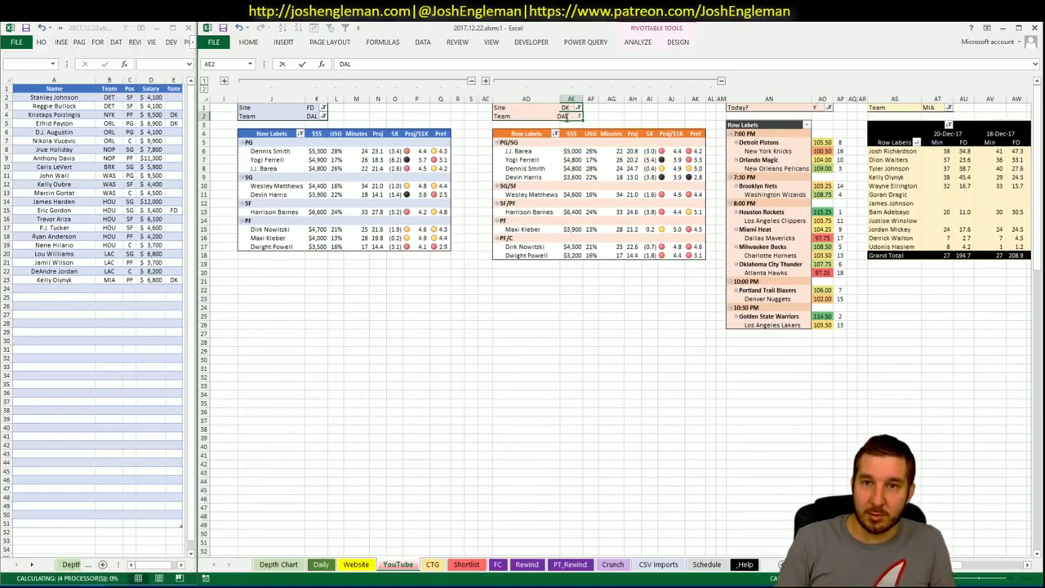
{"action": "left_click", "coordinate": [933, 107]}
{"action": "type", "text": "D"}
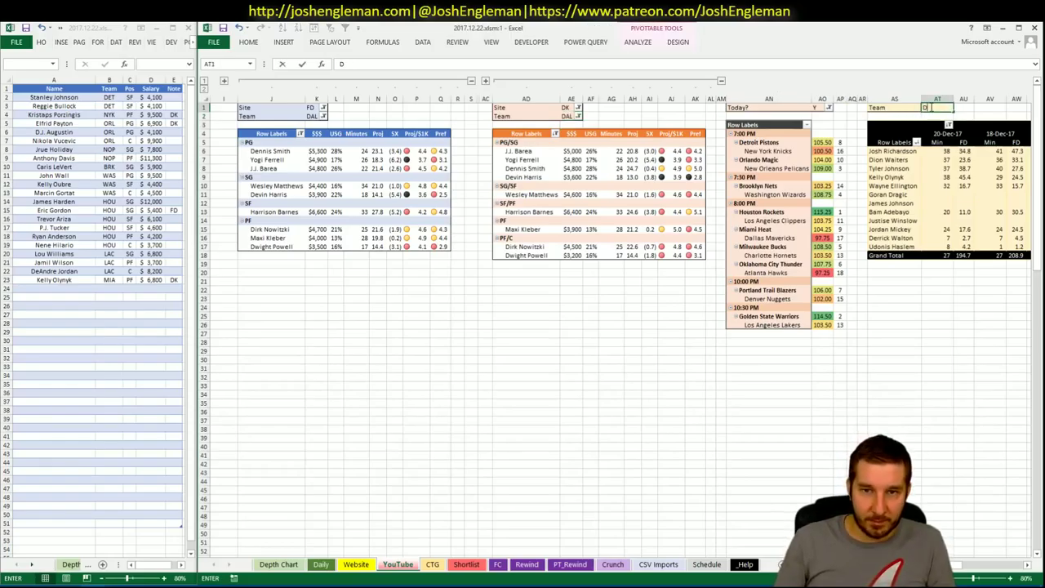
{"action": "type", "text": "AL"}
{"action": "key", "text": "Return"}
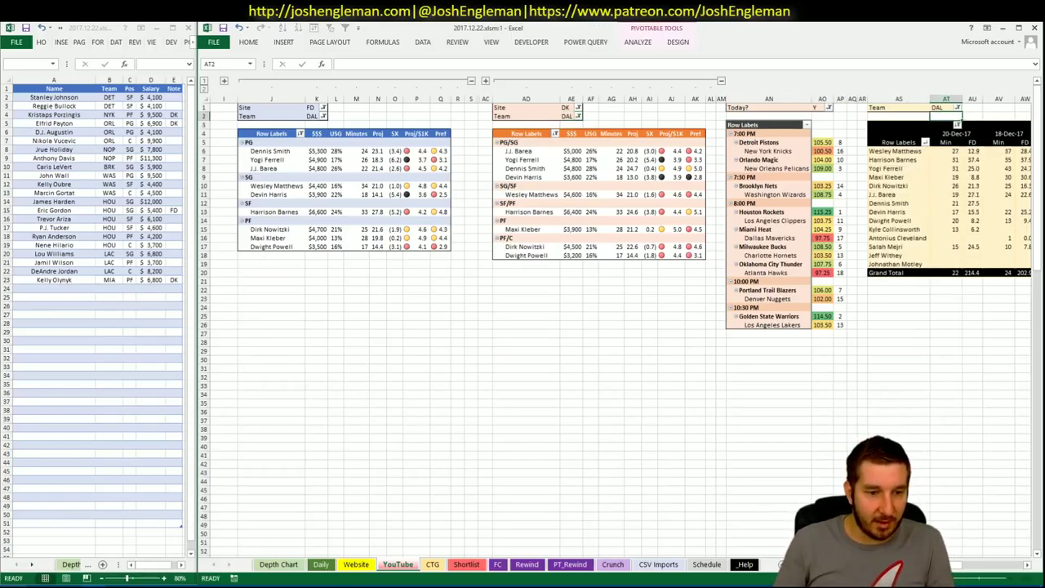
- Switch to the browser and open the Dallas Mavericks team stats on Cleaning the Glass
{"action": "key", "text": "alt+Tab"}
{"action": "left_click", "coordinate": [359, 117]}
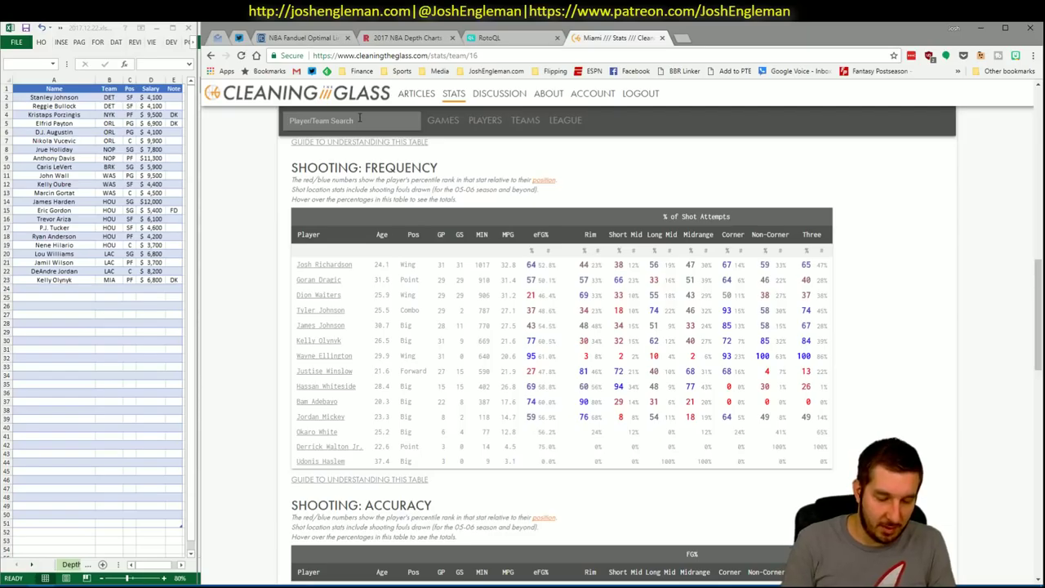
{"action": "type", "text": "heatmav"}
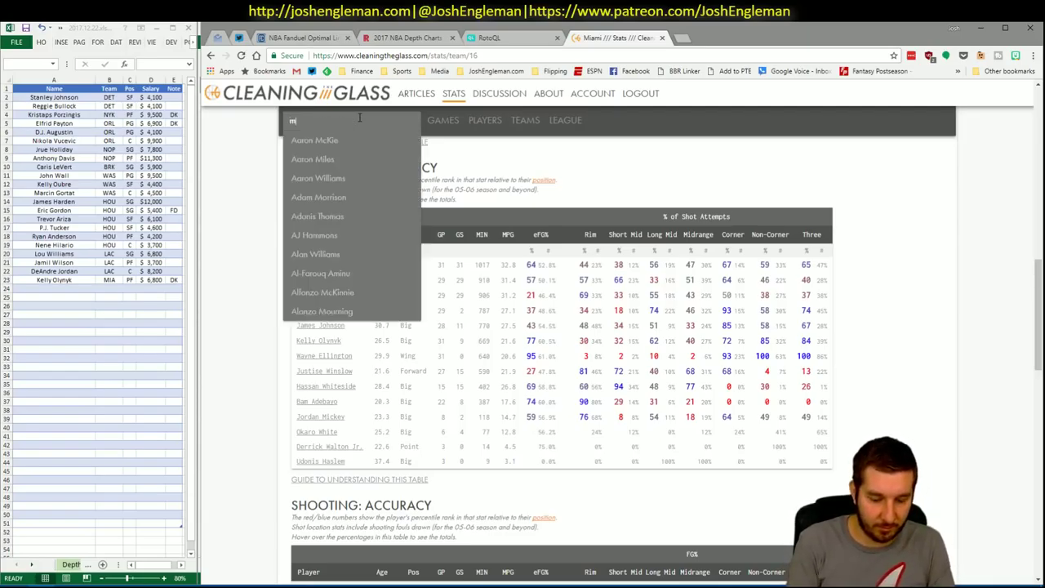
{"action": "key", "text": "Down"}
{"action": "key", "text": "Down"}
{"action": "key", "text": "Down"}
{"action": "key", "text": "Return"}
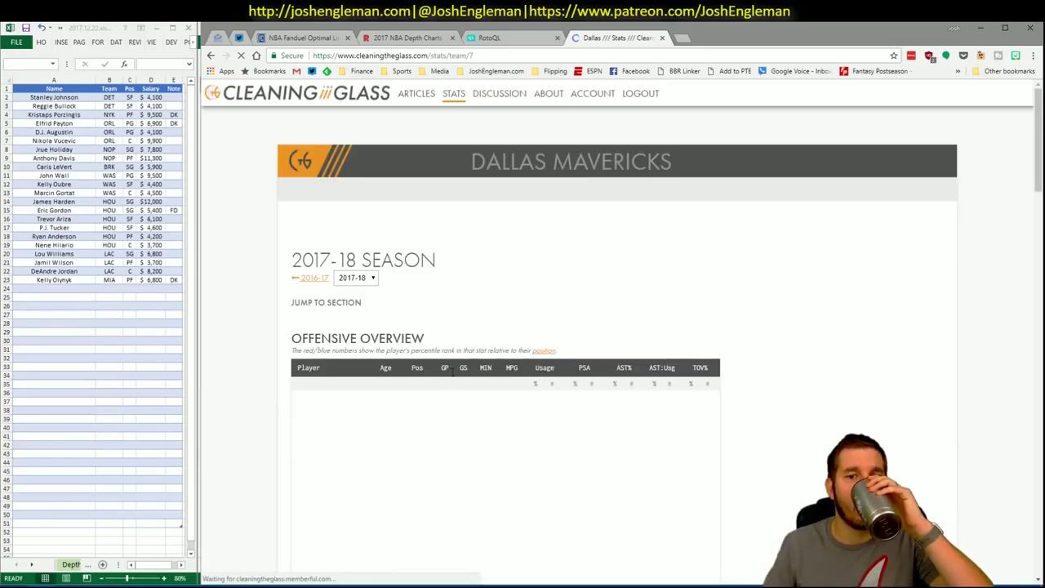
- Go to the Shooting: Frequency section and copy all Dallas player rows from Harrison Barnes to Jeff Withey
{"action": "left_click", "coordinate": [444, 316]}
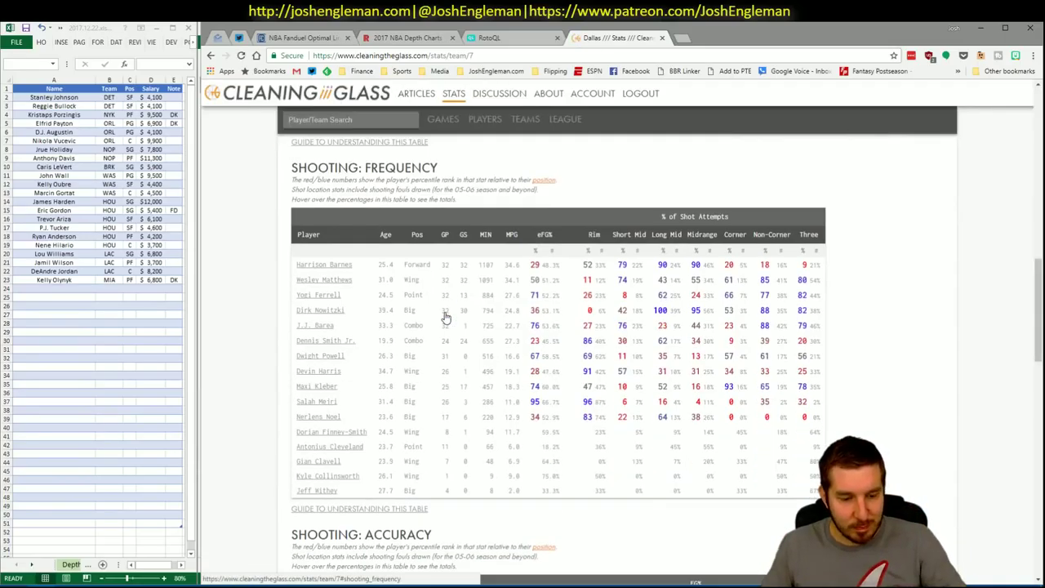
{"action": "mouse_move", "coordinate": [820, 491]}
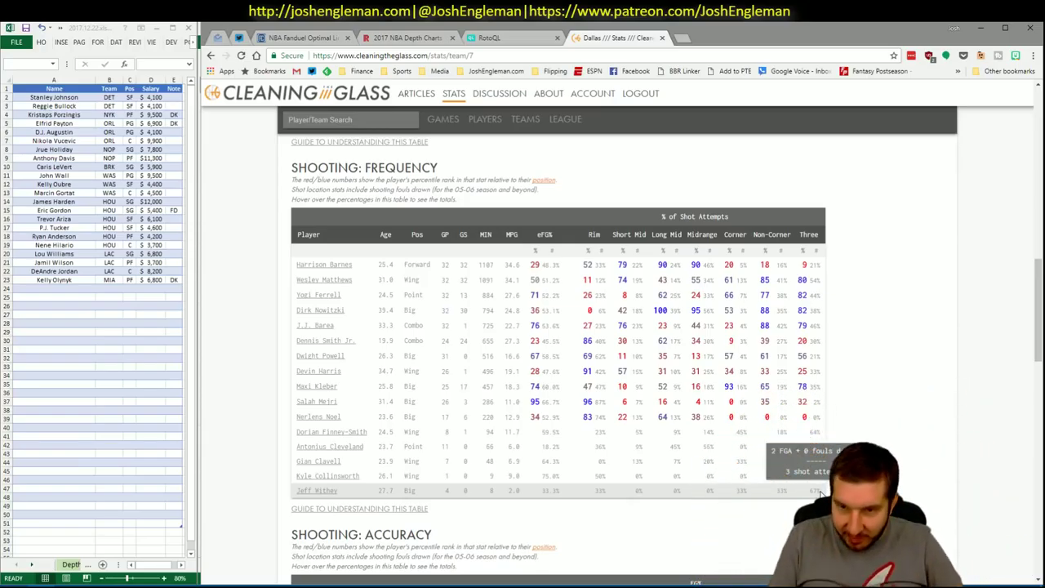
{"action": "left_click_drag", "start_coordinate": [818, 489], "coordinate": [295, 265]}
- Return to Excel, refresh the CTG sheet with the copied Dallas shooting data and set the opponent to MIA
{"action": "key", "text": "alt+Tab"}
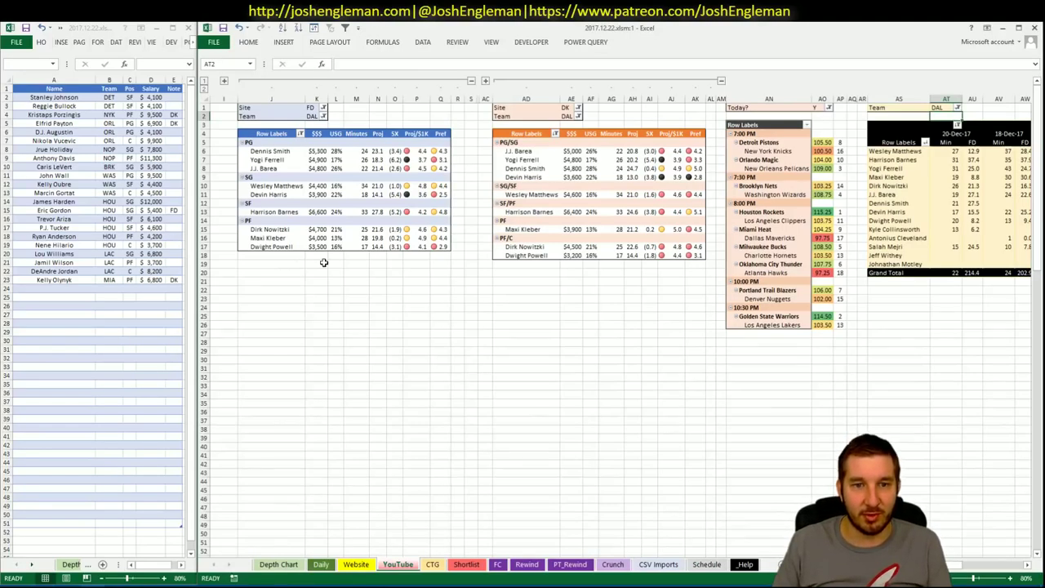
{"action": "left_click", "coordinate": [432, 564]}
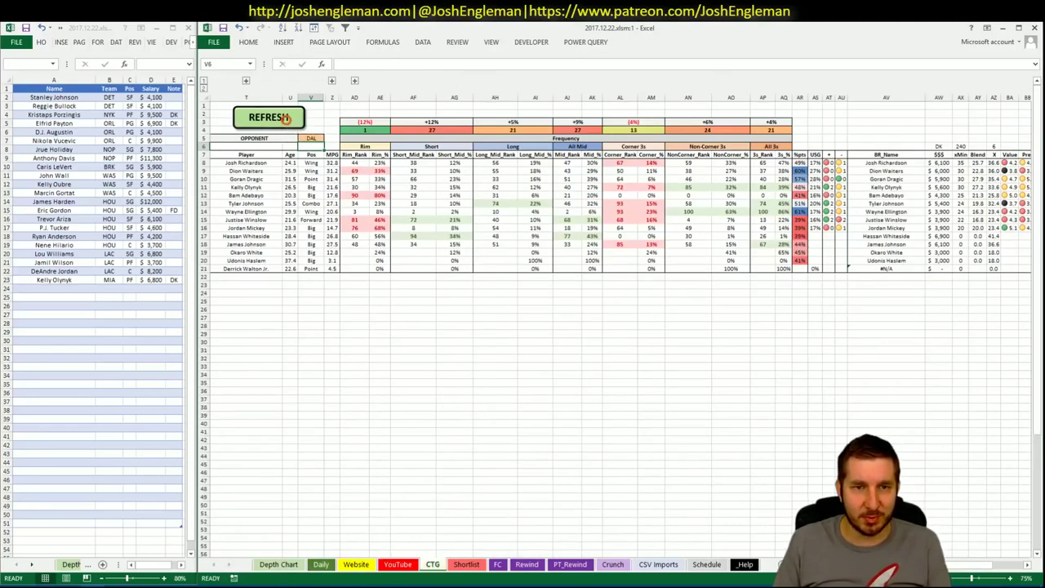
{"action": "left_click", "coordinate": [312, 138]}
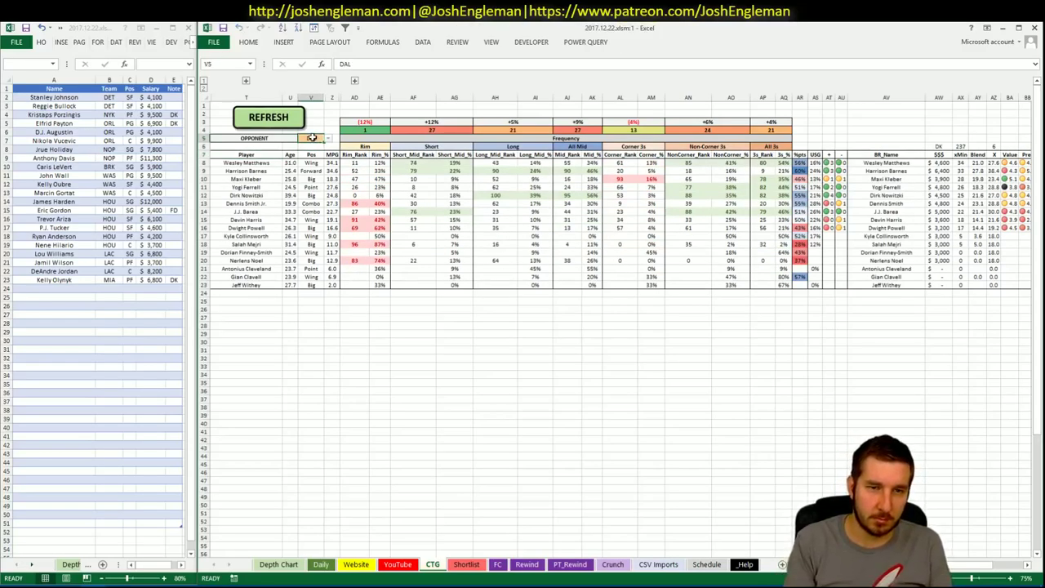
{"action": "type", "text": "MIA"}
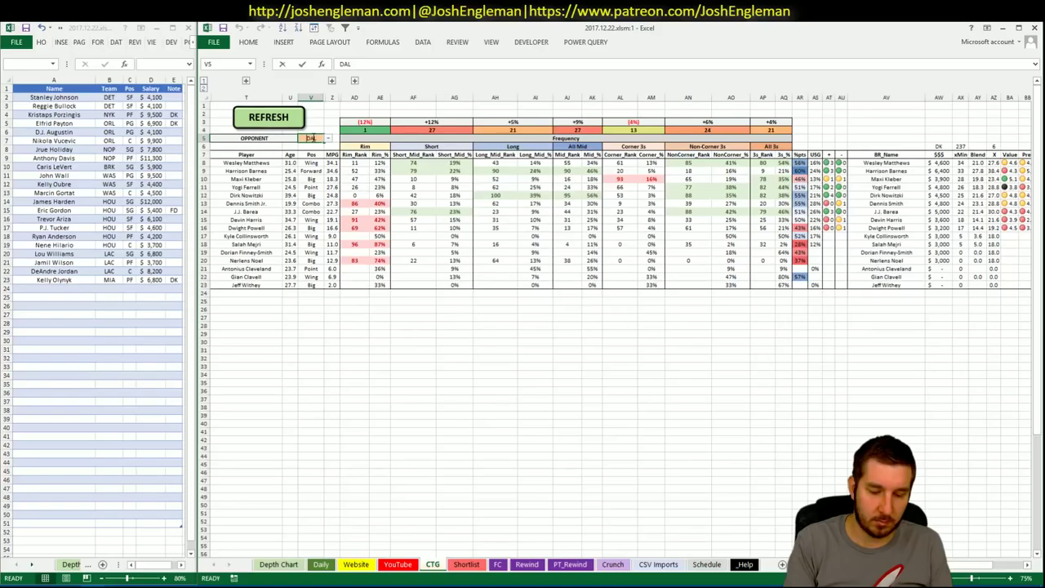
{"action": "key", "text": "Return"}
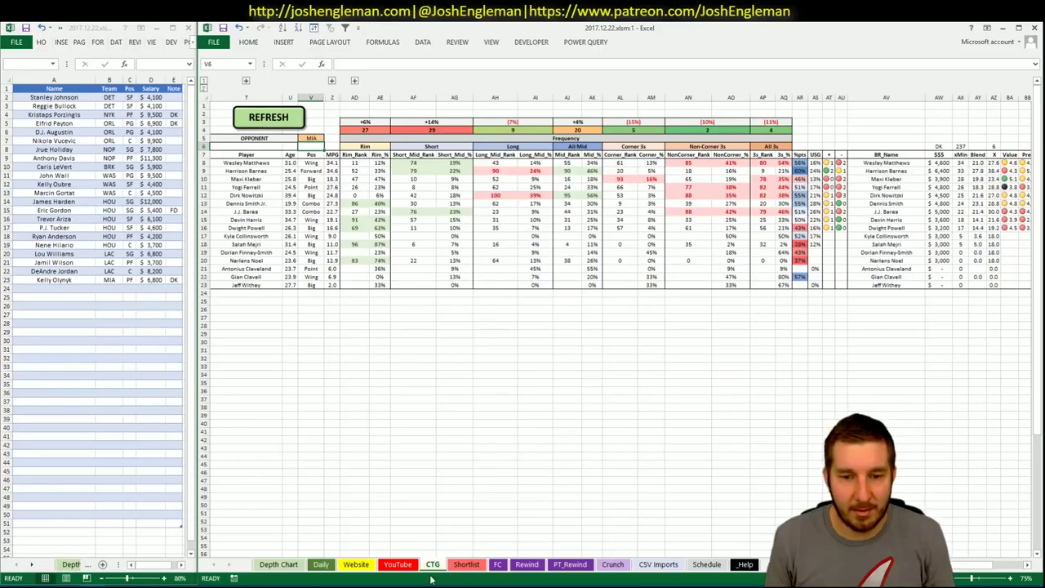
- Select Maxi Kleber in the YouTube sheet's FD projections and look him up on Google in a temporary browser tab
{"action": "left_click", "coordinate": [398, 565]}
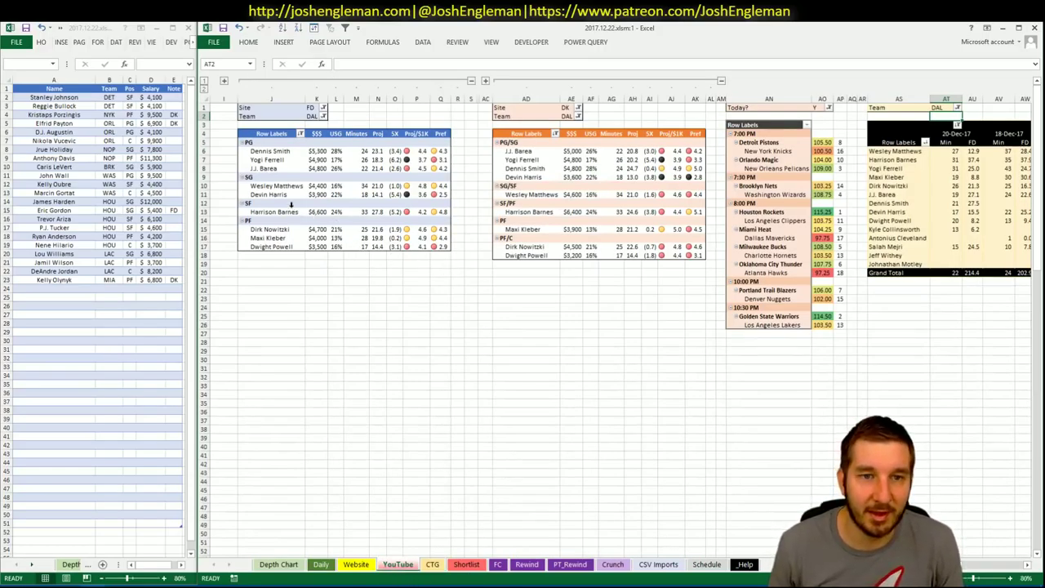
{"action": "left_click", "coordinate": [292, 237]}
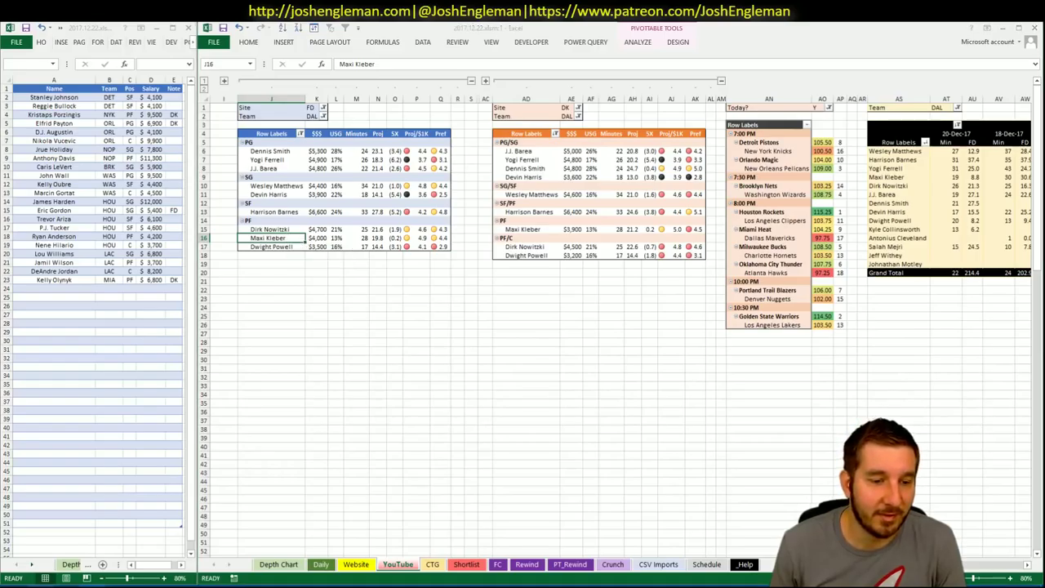
{"action": "key", "text": "alt+Tab"}
{"action": "left_click", "coordinate": [686, 35]}
{"action": "type", "text": "maxi kleb"}
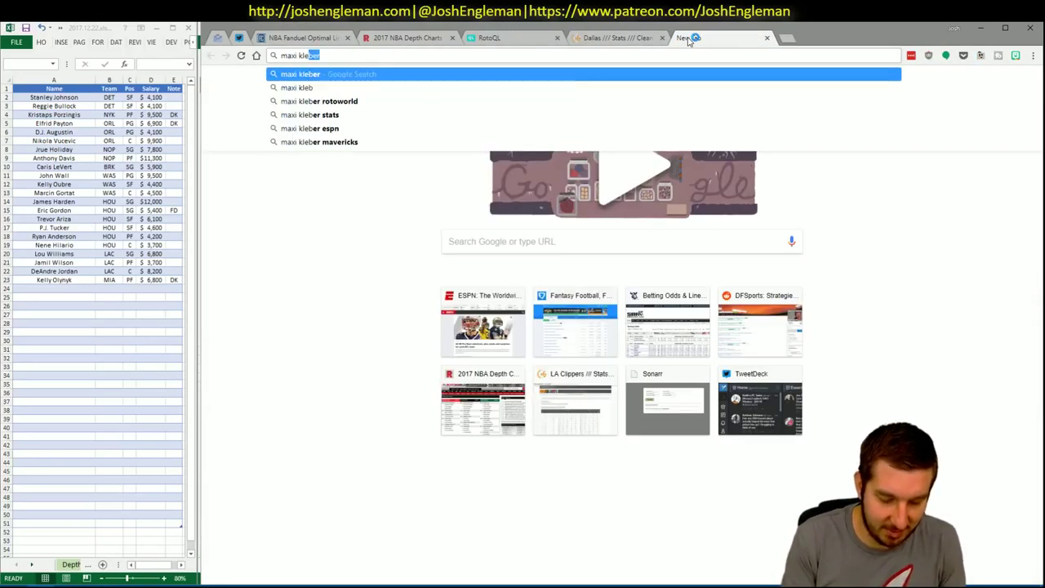
{"action": "key", "text": "Return"}
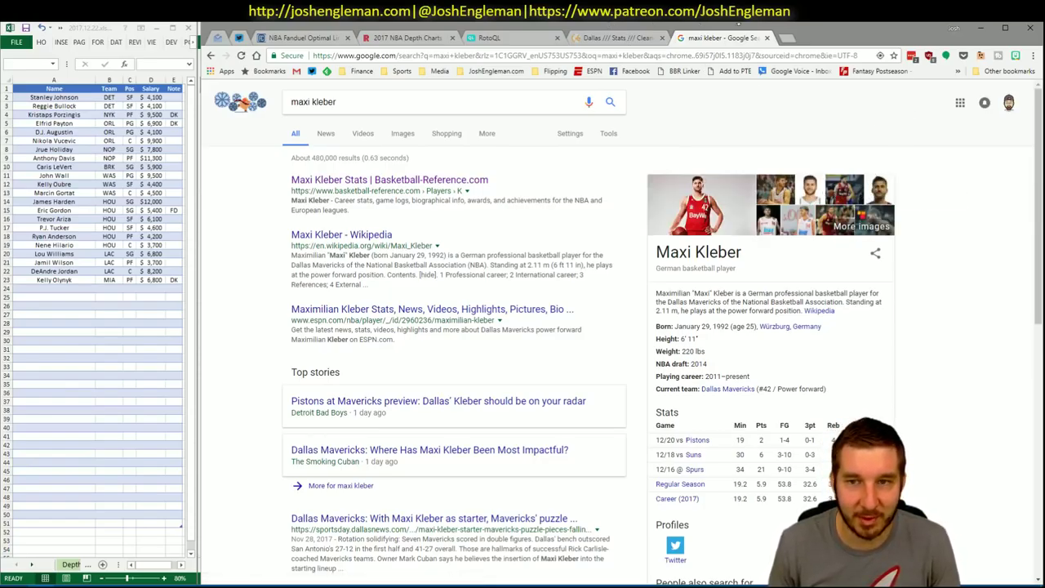
{"action": "left_click", "coordinate": [766, 39]}
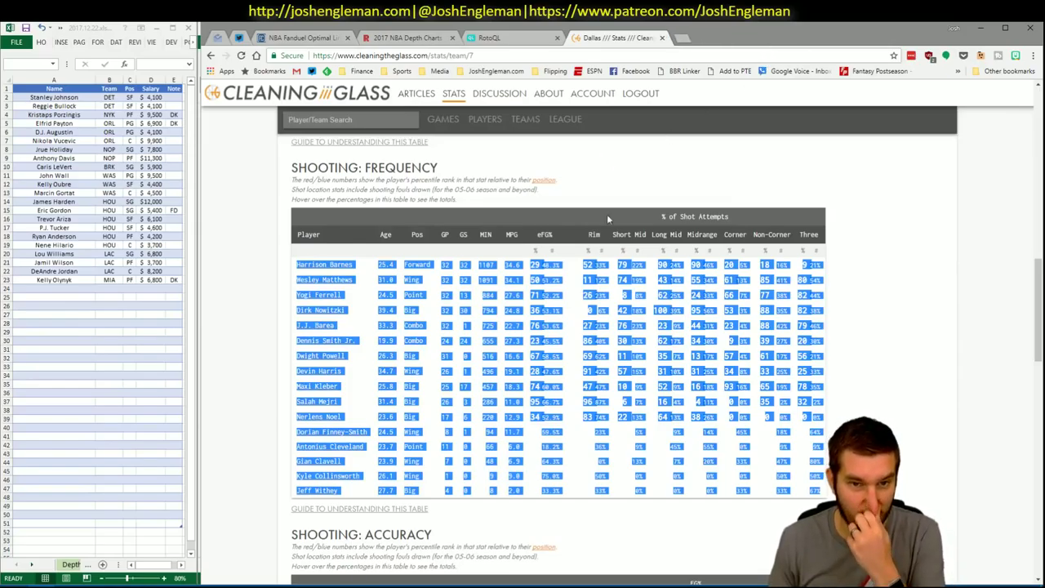
- Return to the YouTube sheet in Excel and review the Dallas players' minutes and FD points across recent games
{"action": "key", "text": "alt+Tab"}
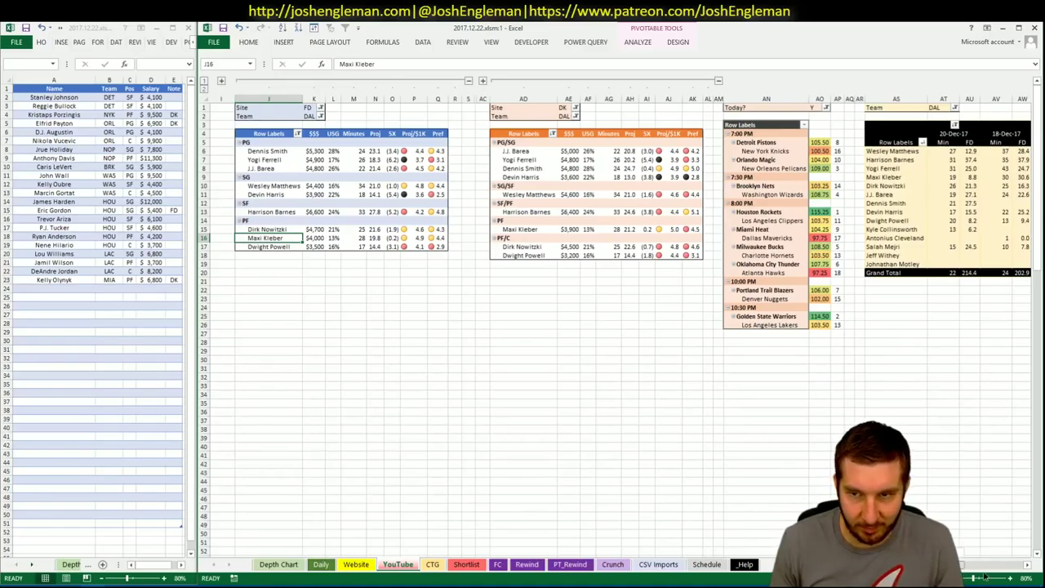
{"action": "left_click_drag", "start_coordinate": [911, 564], "coordinate": [1008, 577]}
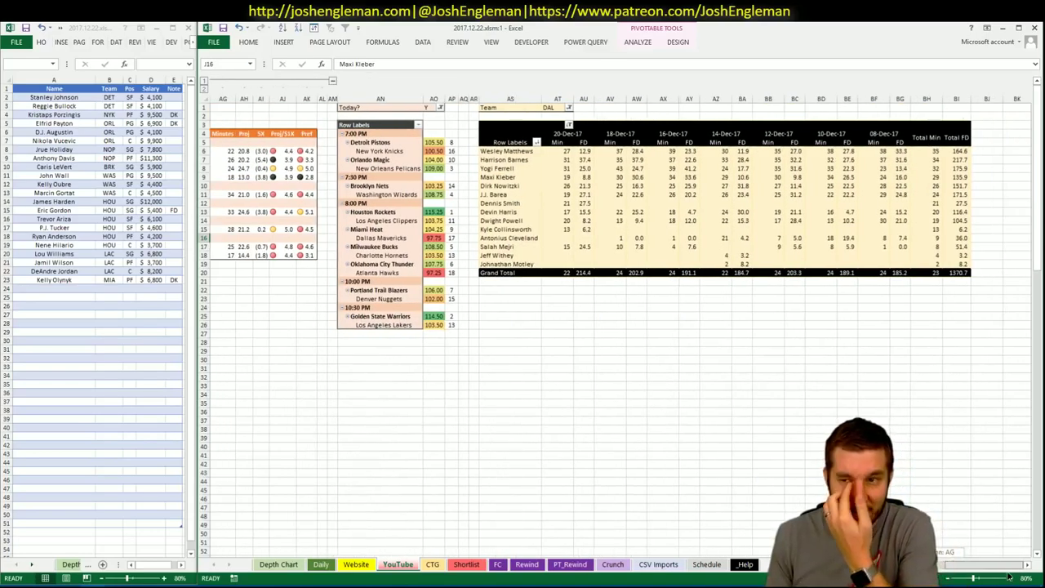
{"action": "left_click_drag", "start_coordinate": [1009, 577], "coordinate": [817, 564]}
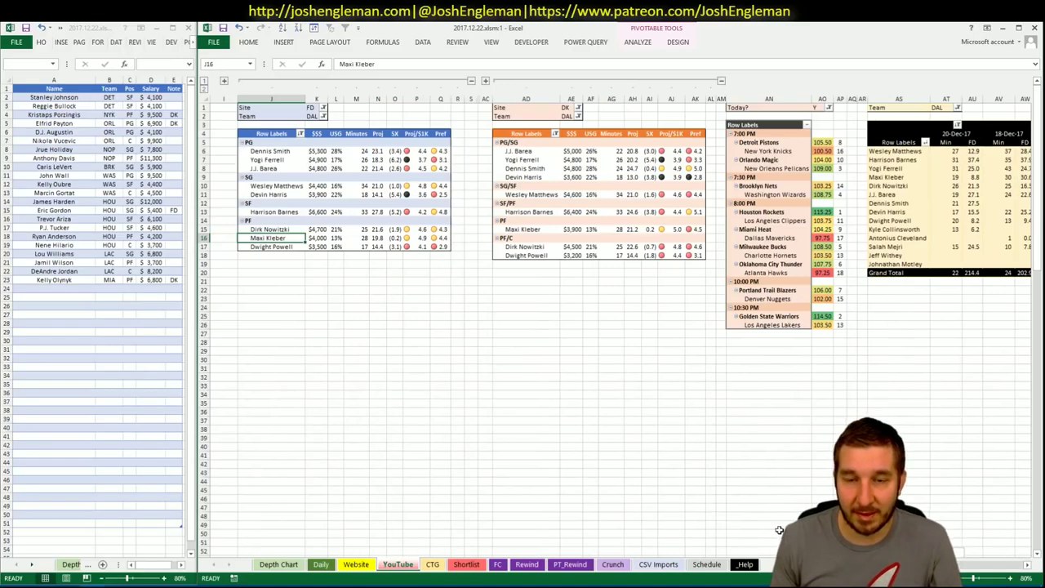
{"action": "left_click", "coordinate": [485, 273]}
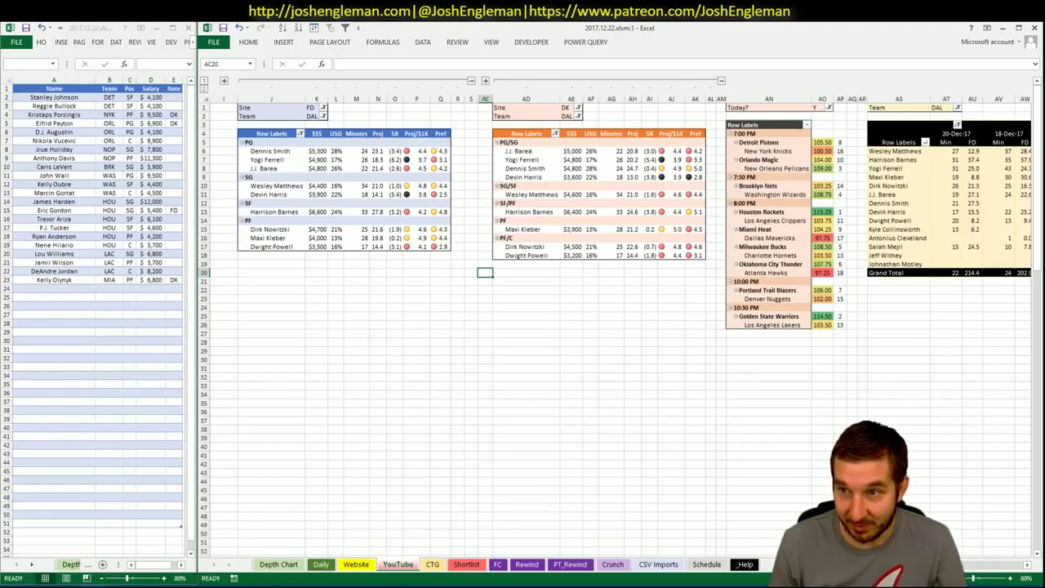
- Switch to the RotoQL optimizer, search for "maxi" among power forwards and check Maxi Kleber's player stats
{"action": "left_click_drag", "start_coordinate": [919, 565], "coordinate": [982, 570]}
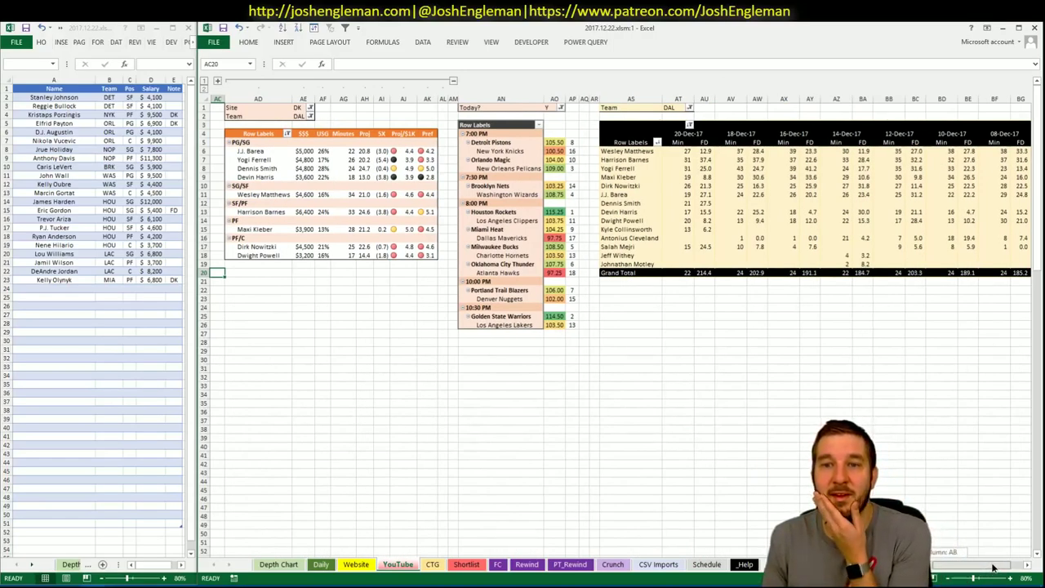
{"action": "key", "text": "alt+Tab"}
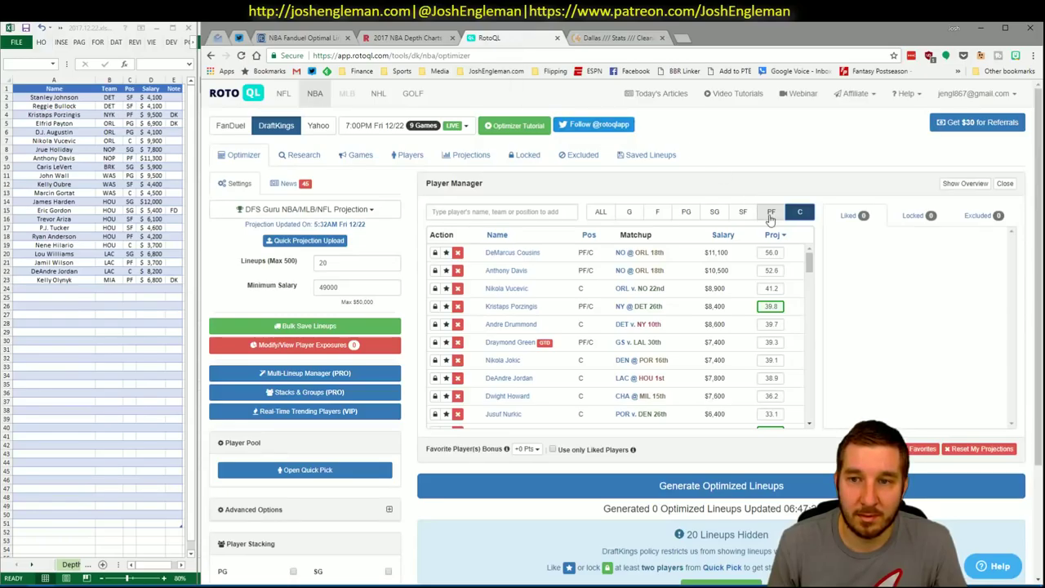
{"action": "left_click", "coordinate": [529, 211]}
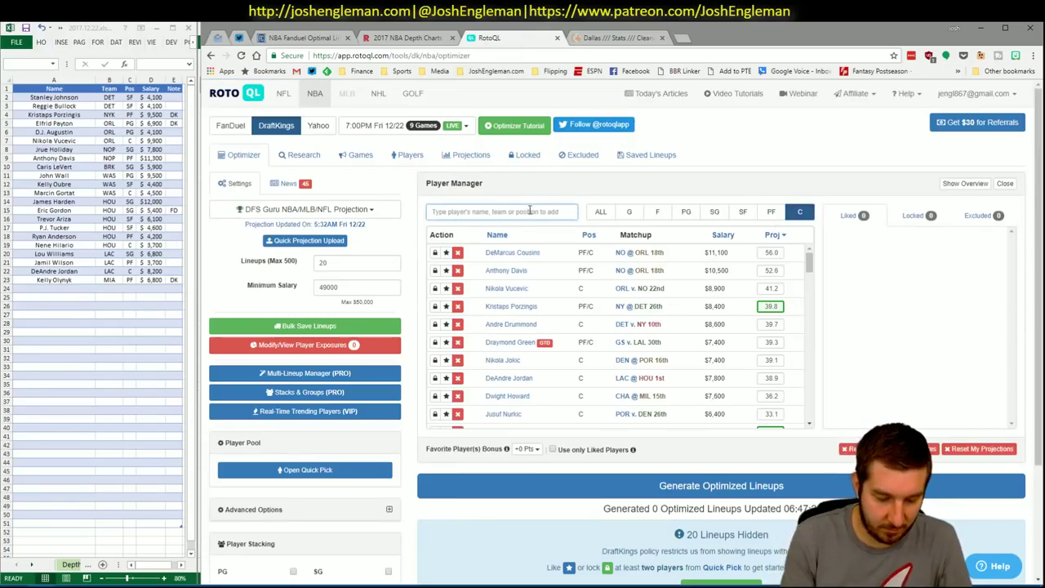
{"action": "type", "text": "maxi"}
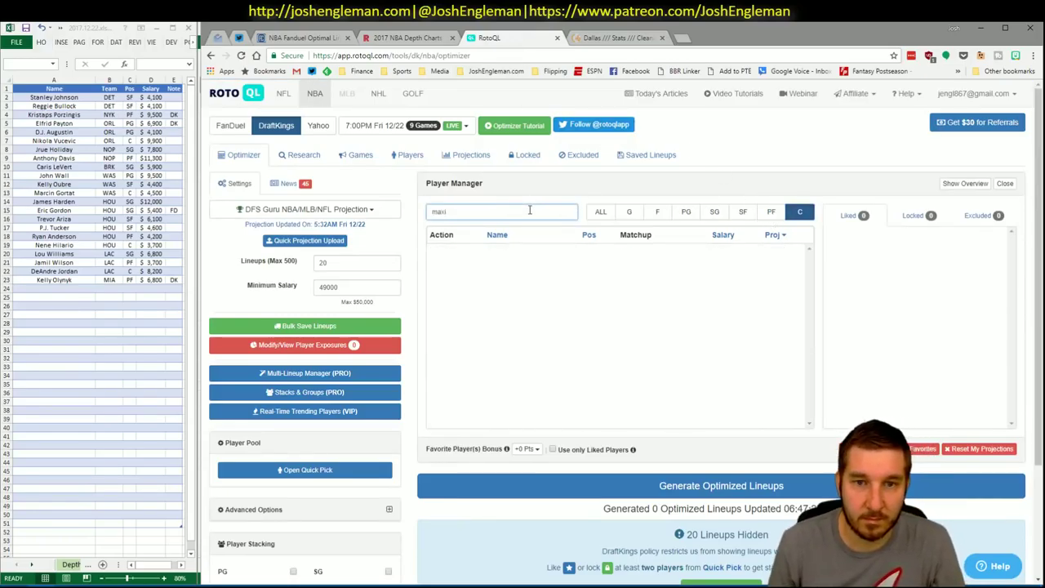
{"action": "left_click", "coordinate": [770, 214]}
{"action": "left_click", "coordinate": [515, 253]}
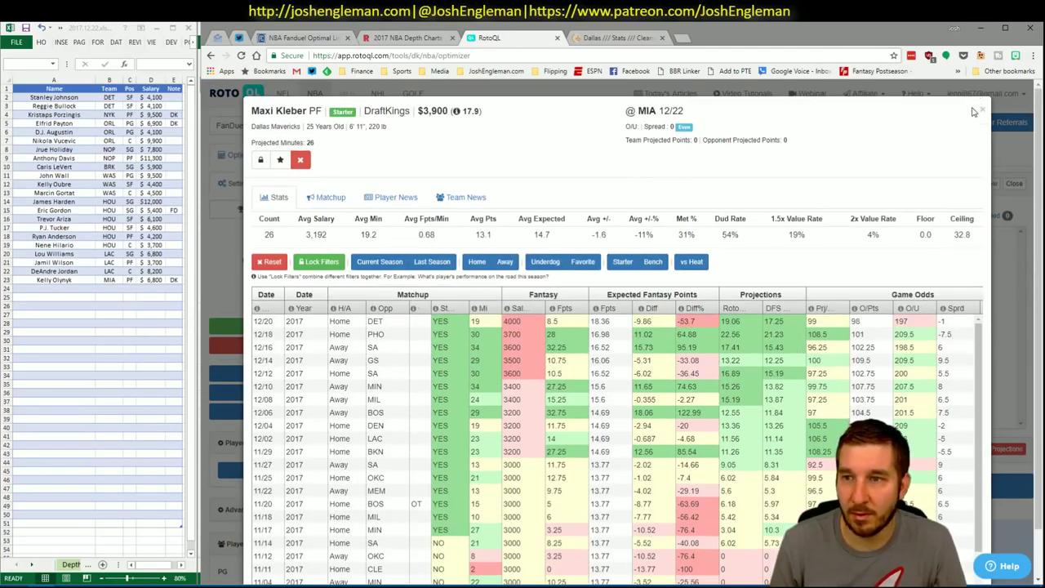
{"action": "left_click", "coordinate": [978, 110]}
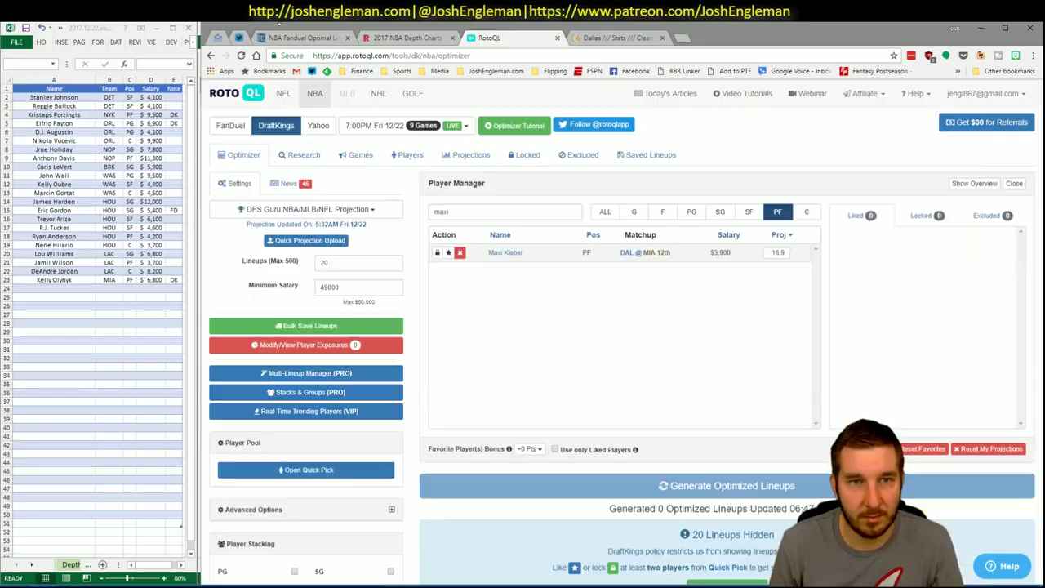
- Switch to FantasyCruncher, search the FanDuel player list for "max" and review Maxi Kleber's news and game log
{"action": "left_click", "coordinate": [331, 38]}
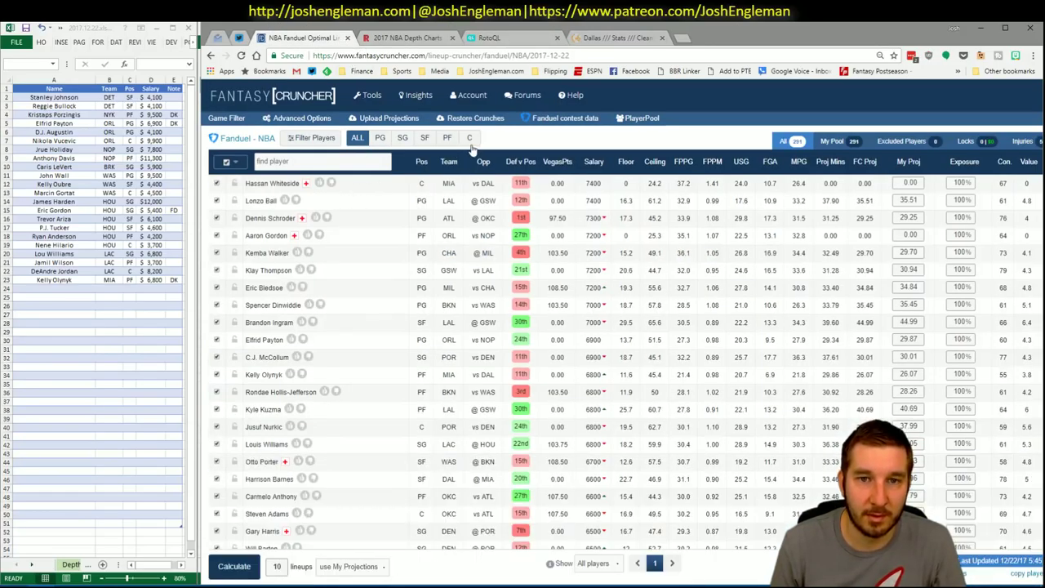
{"action": "type", "text": "max"}
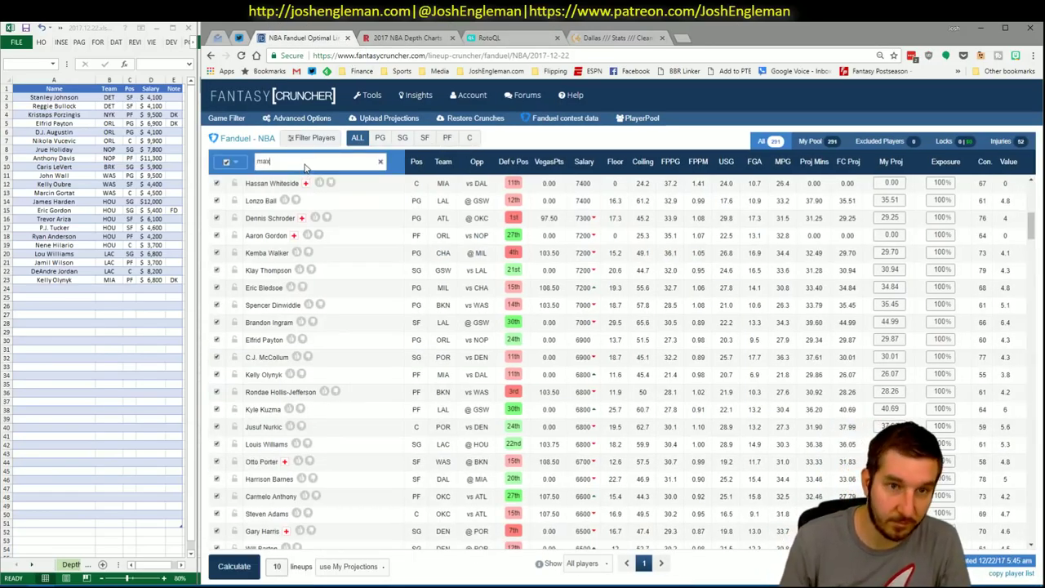
{"action": "key", "text": "Return"}
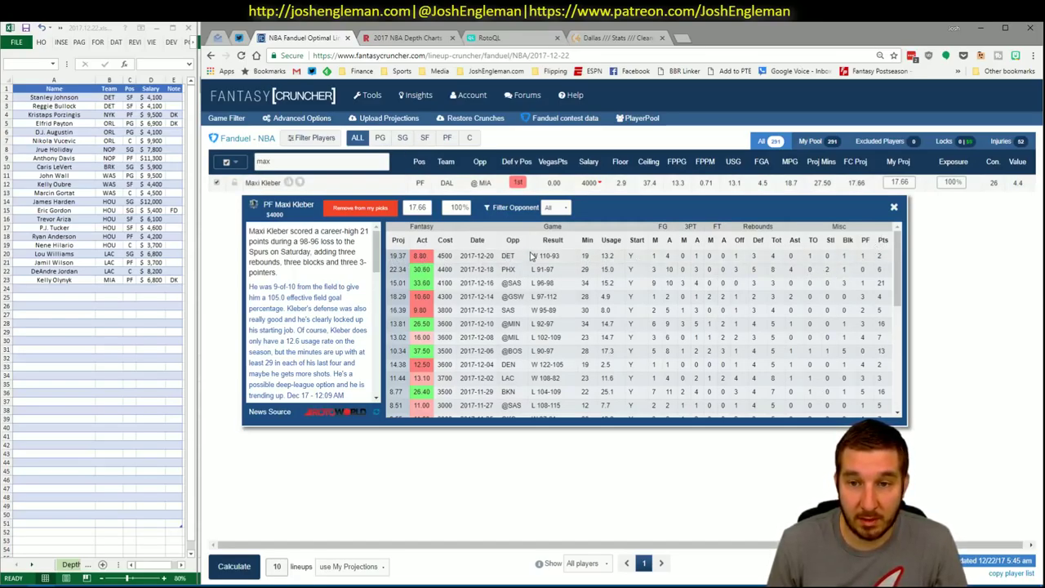
{"action": "right_click", "coordinate": [901, 210]}
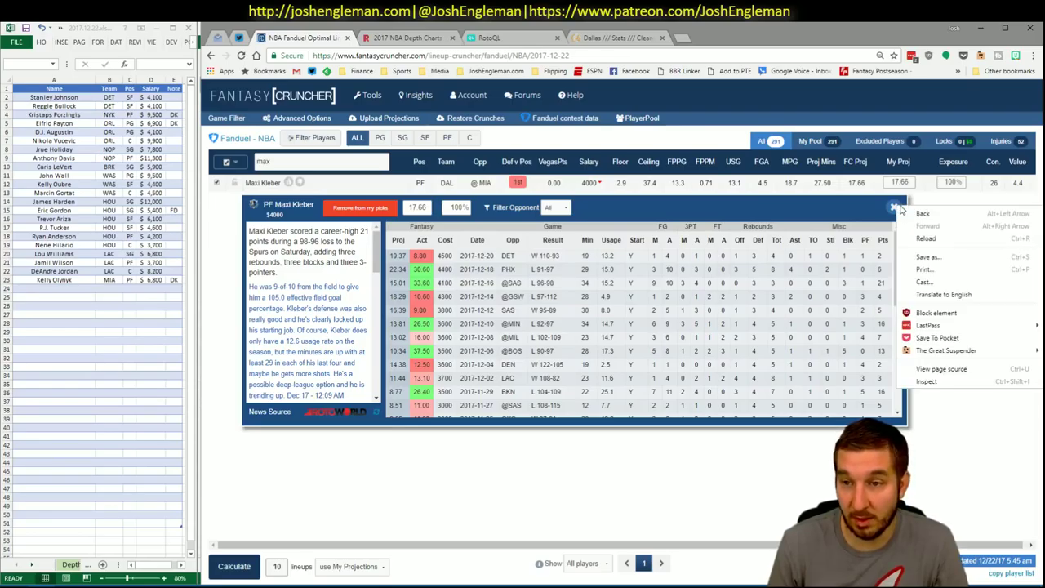
{"action": "left_click", "coordinate": [895, 206]}
- Return to the YouTube sheet in Excel and set the FD projections' team to MIL
{"action": "key", "text": "alt+Tab"}
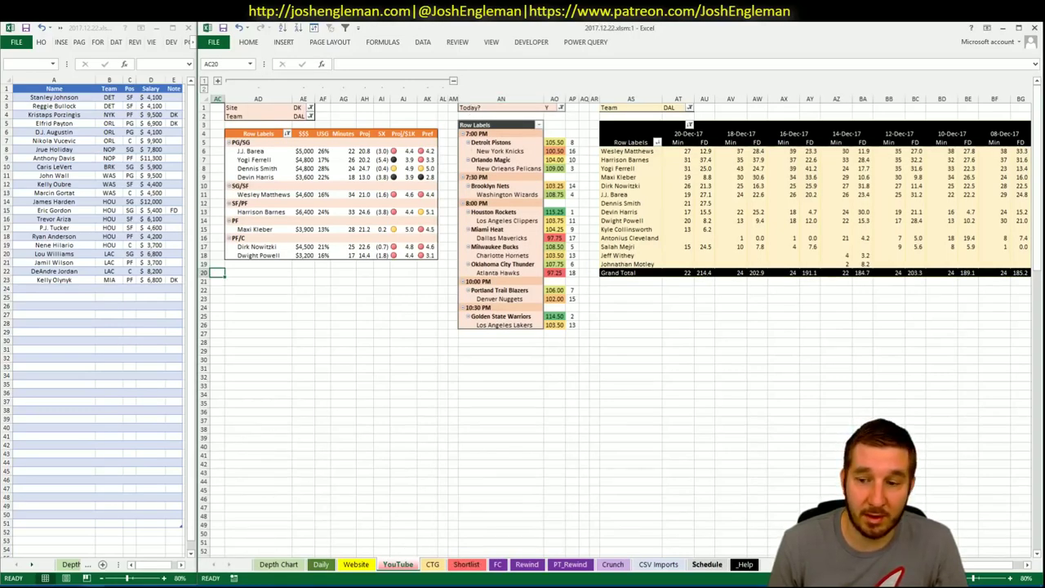
{"action": "scroll", "coordinate": [264, 129], "scroll_direction": "left", "scroll_amount": 5}
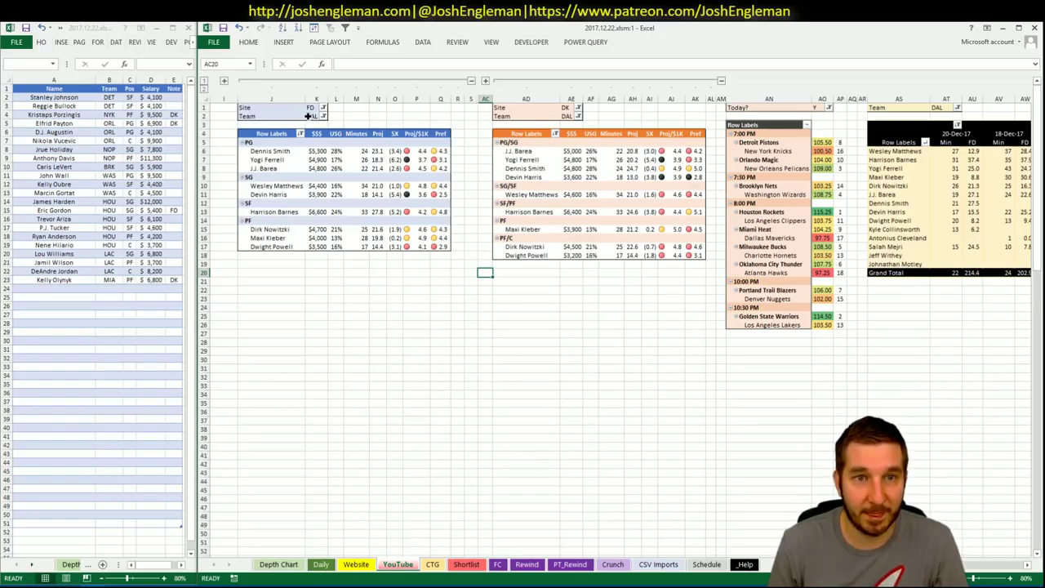
{"action": "left_click", "coordinate": [309, 115]}
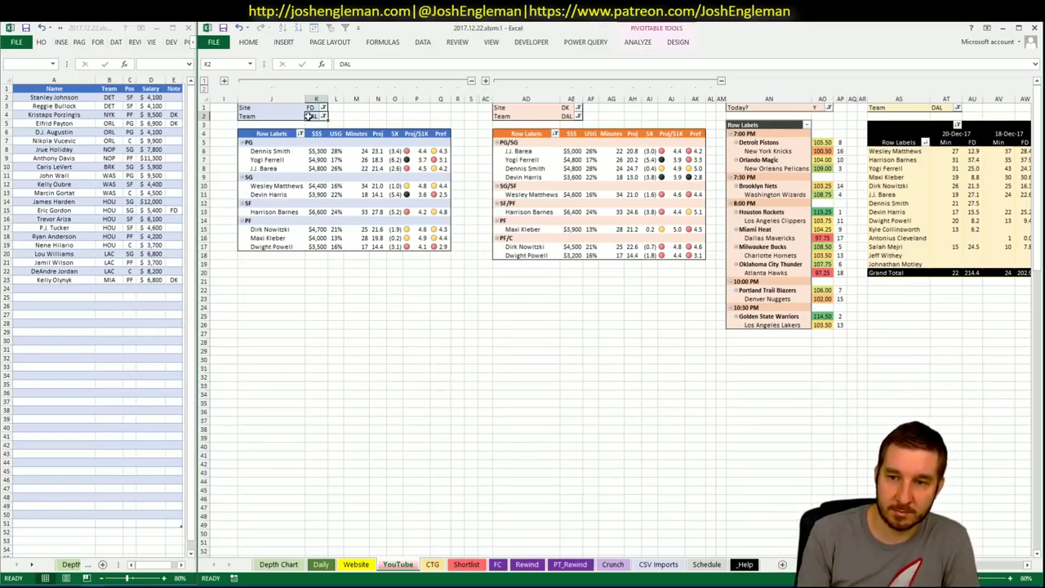
{"action": "type", "text": "MIL"}
{"action": "key", "text": "Return"}
{"action": "key", "text": "Right"}
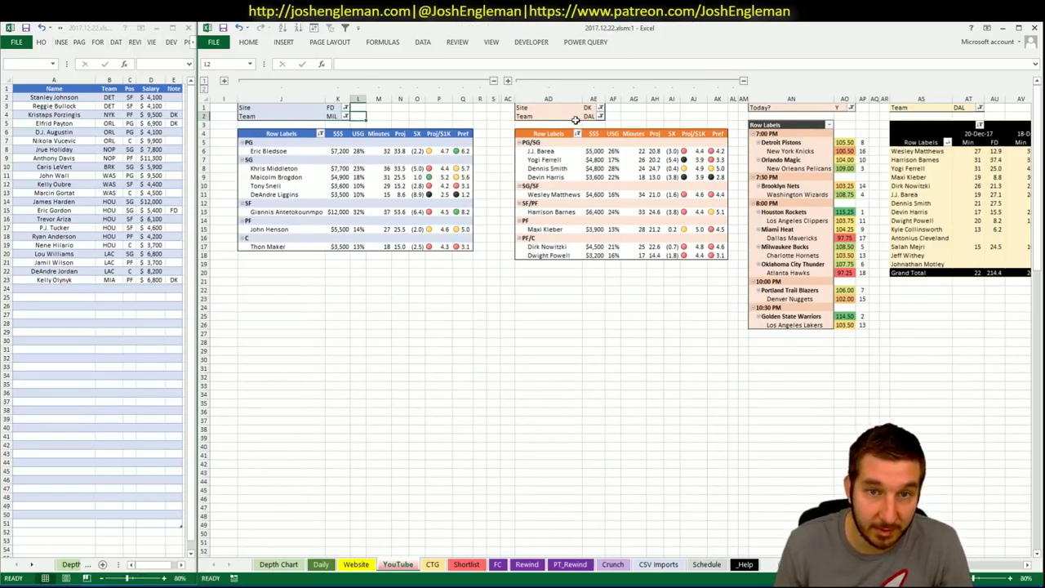
- Set the team filters of the DK projections and the recent-games minutes table to MIL
{"action": "left_click", "coordinate": [584, 117]}
{"action": "type", "text": "MIL"}
{"action": "key", "text": "Return"}
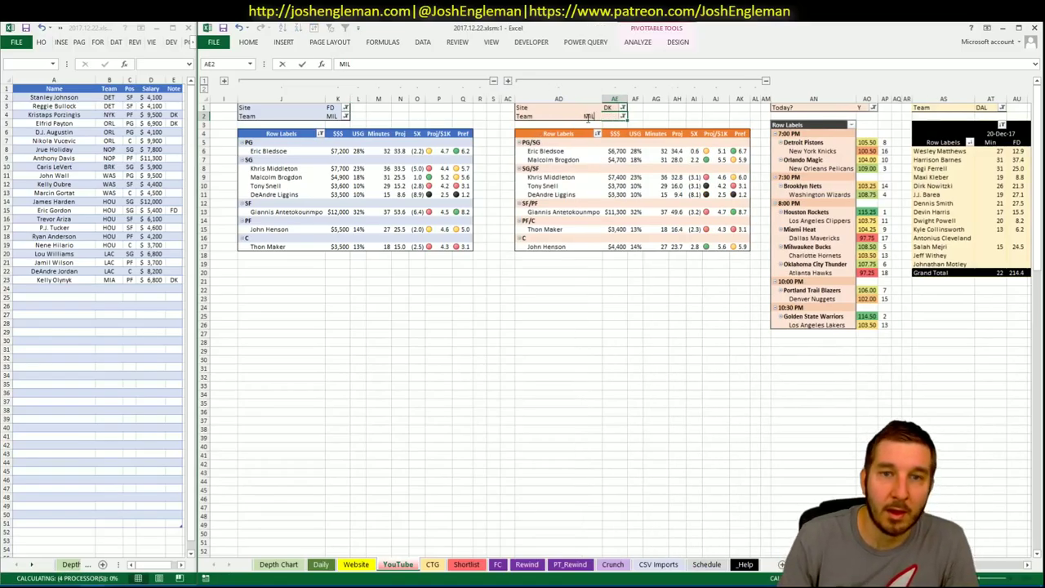
{"action": "left_click", "coordinate": [988, 107]}
{"action": "type", "text": "MIL"}
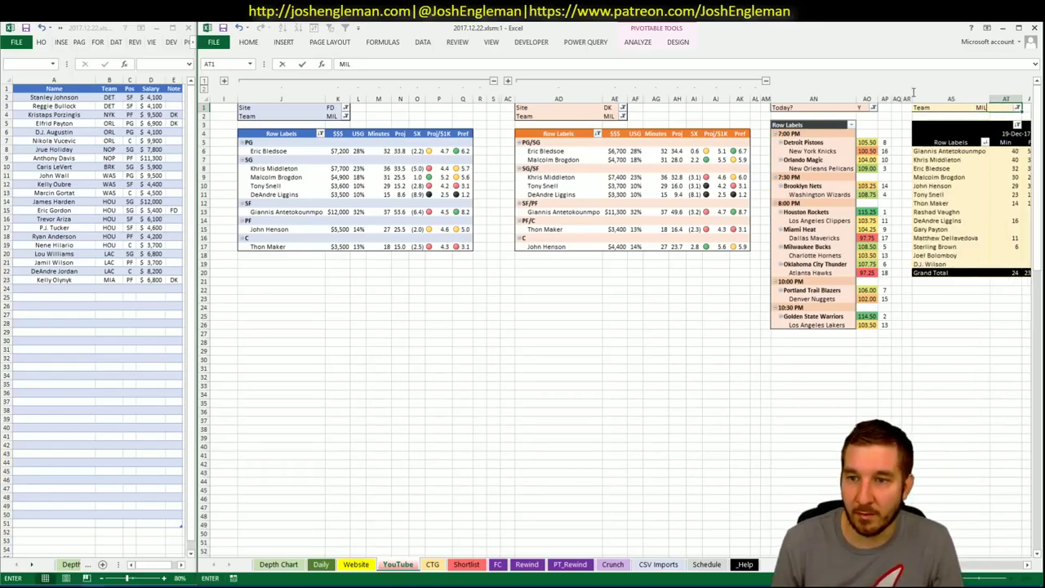
{"action": "left_click", "coordinate": [480, 324]}
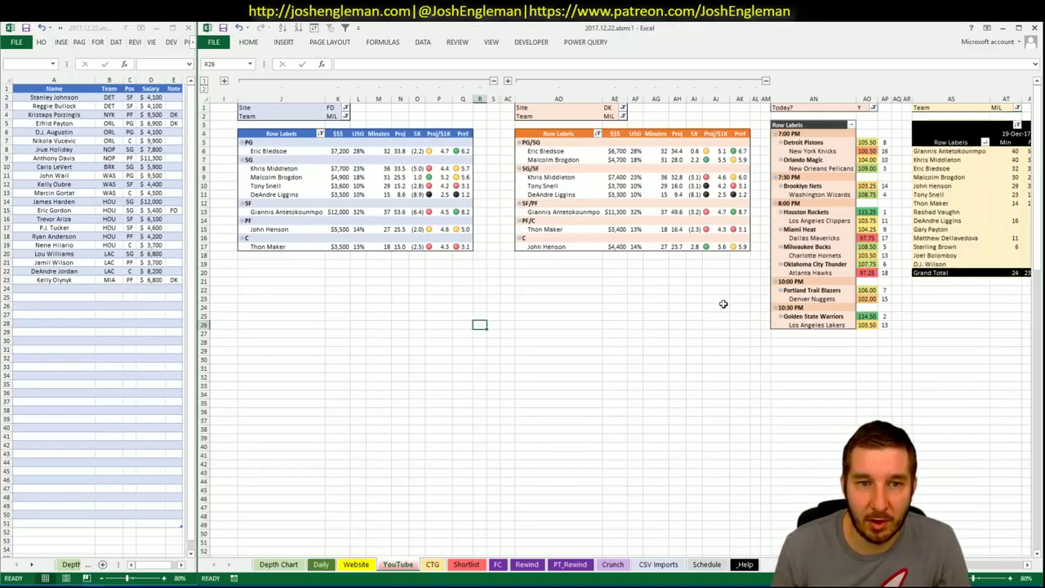
{"action": "left_click", "coordinate": [1028, 565]}
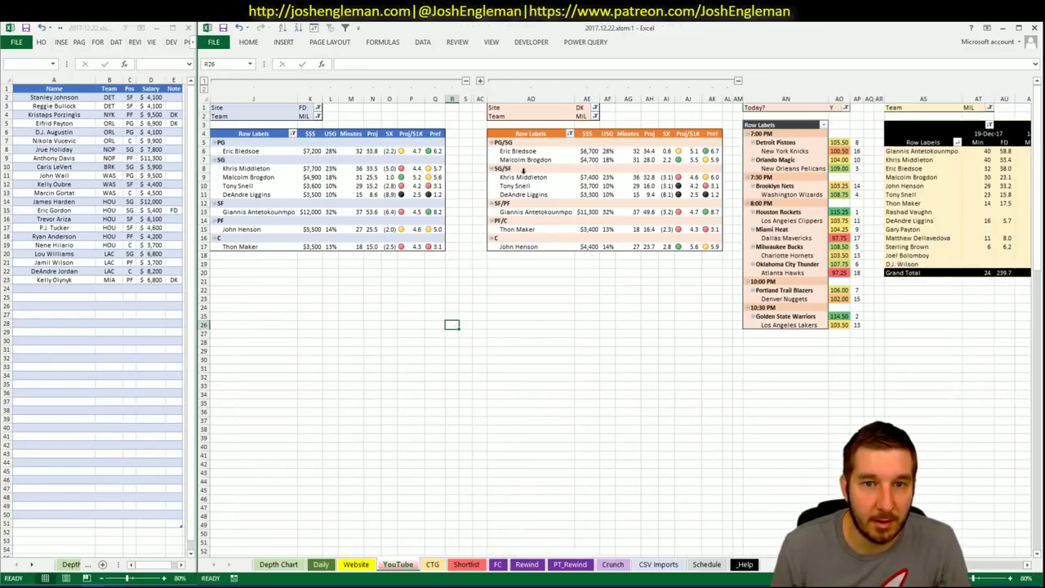
{"action": "key", "text": "alt+Tab"}
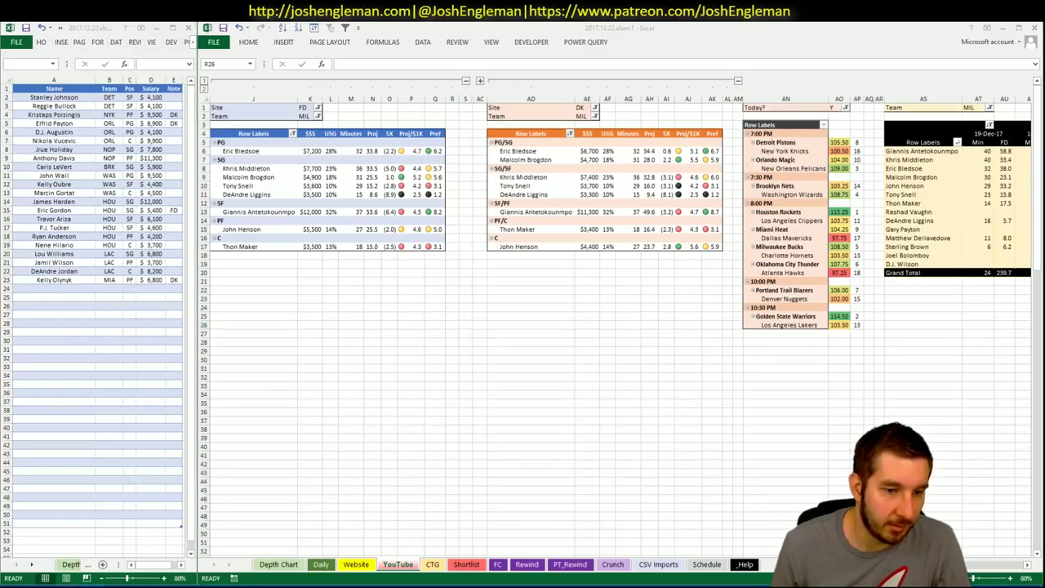
{"action": "key", "text": "alt+Tab"}
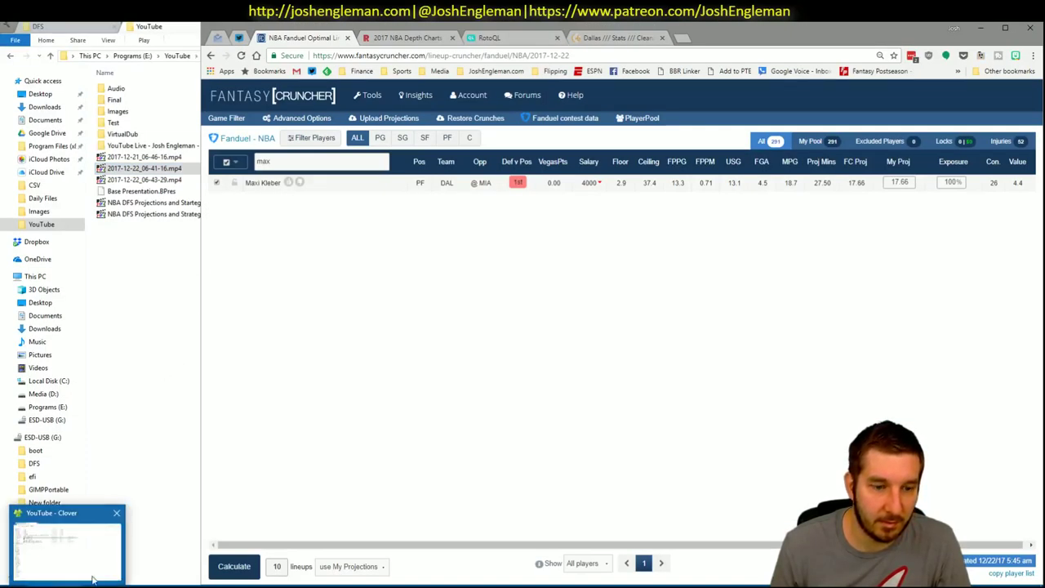
{"action": "left_click", "coordinate": [68, 569]}
{"action": "key", "text": "alt+Tab"}
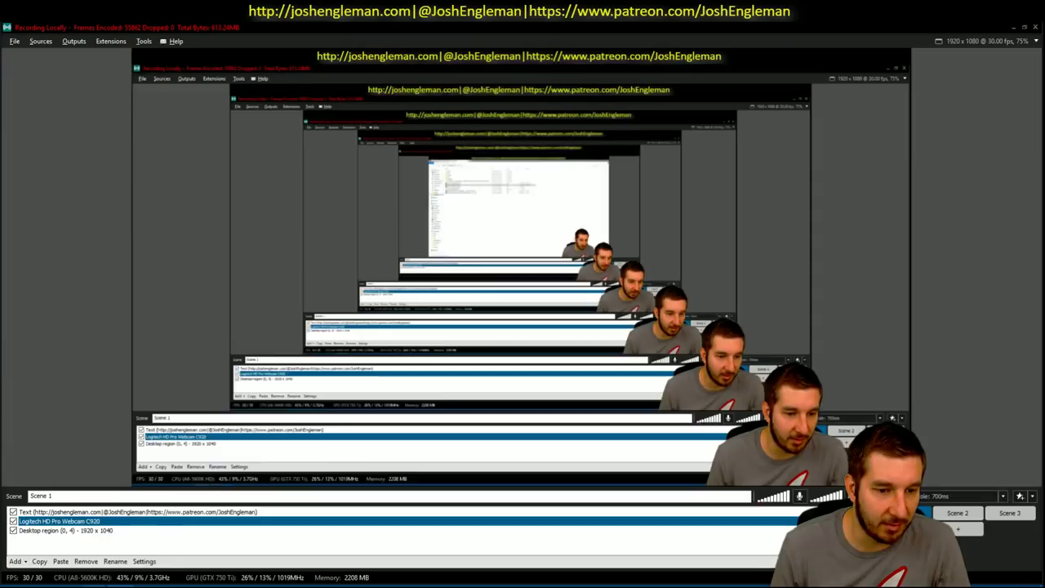
{"action": "mouse_move", "coordinate": [89, 583]}
{"action": "left_click", "coordinate": [89, 560]}
{"action": "mouse_move", "coordinate": [135, 578]}
{"action": "left_click", "coordinate": [138, 548]}
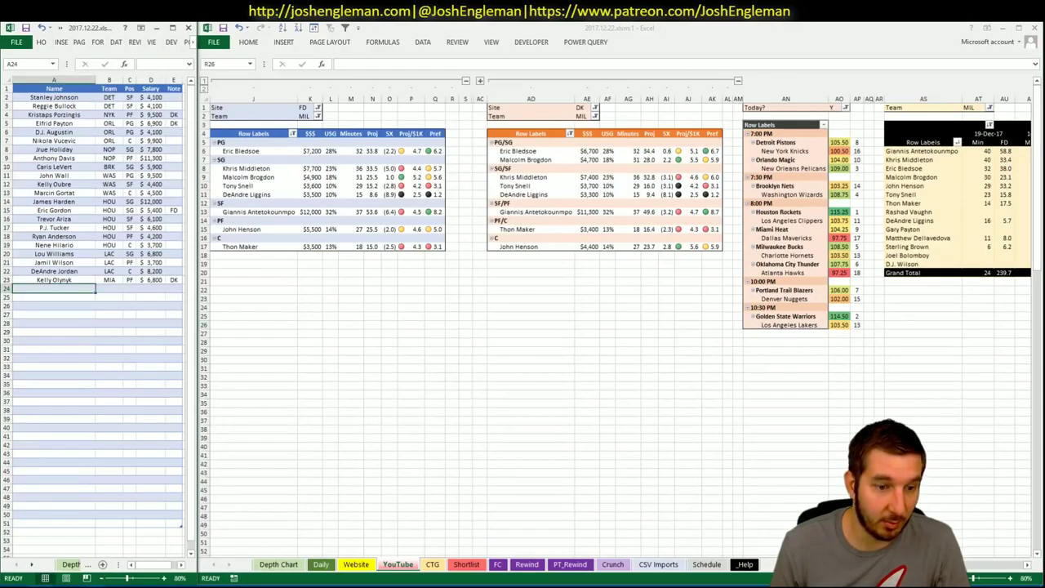
- Switch to FantasyCruncher and clear the player search
{"action": "left_click", "coordinate": [269, 167]}
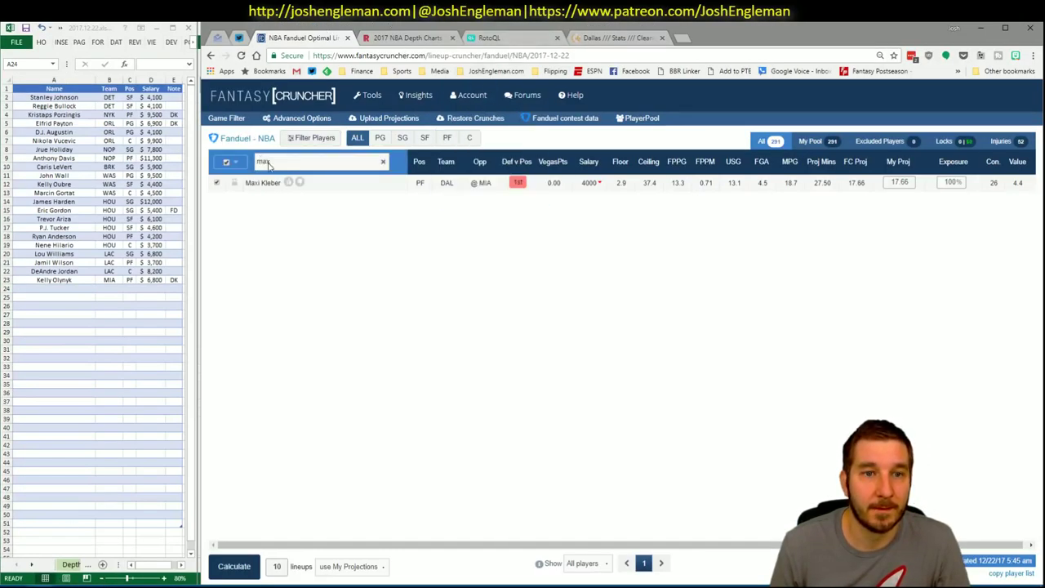
{"action": "left_click_drag", "start_coordinate": [306, 166], "coordinate": [253, 155]}
{"action": "key", "text": "BackSpace"}
- On Cleaning the Glass, open the Bucks' team page and copy all Shooting: Frequency player rows from Khris Middleton to D.J. Wilson
{"action": "left_click", "coordinate": [633, 39]}
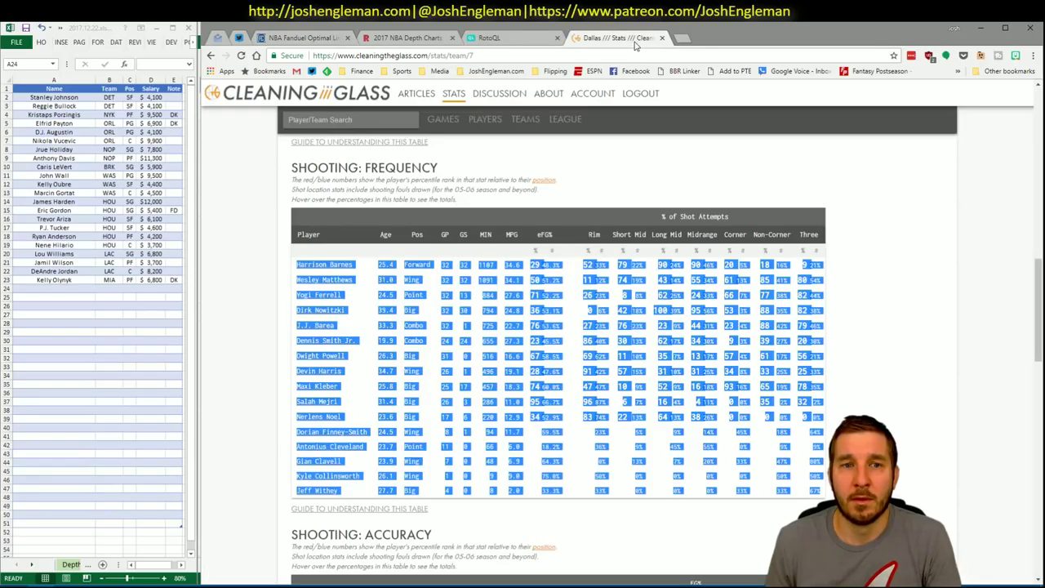
{"action": "left_click", "coordinate": [327, 115]}
{"action": "type", "text": "bucks"}
{"action": "key", "text": "Down"}
{"action": "key", "text": "Return"}
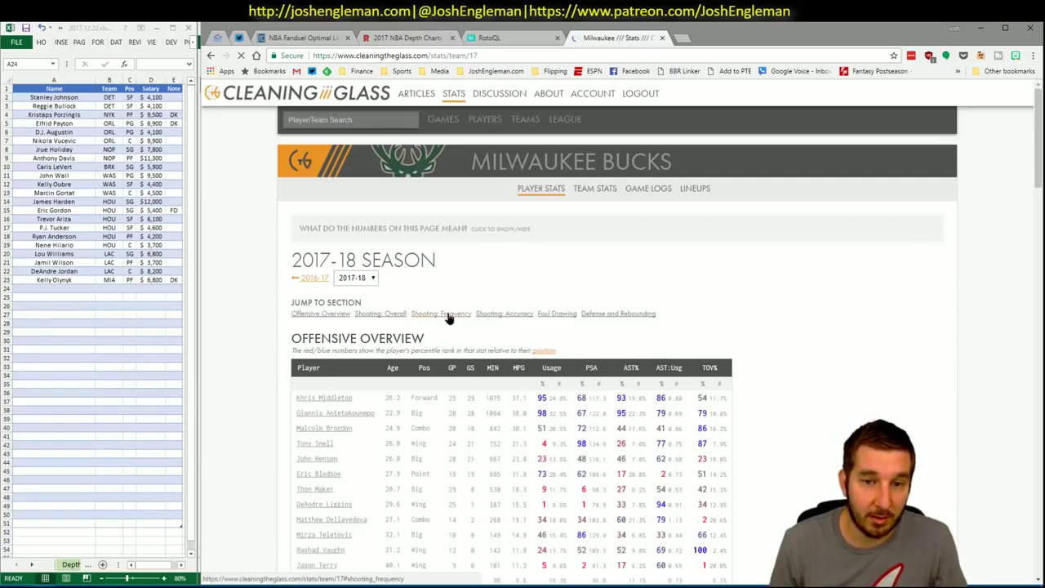
{"action": "left_click", "coordinate": [448, 315]}
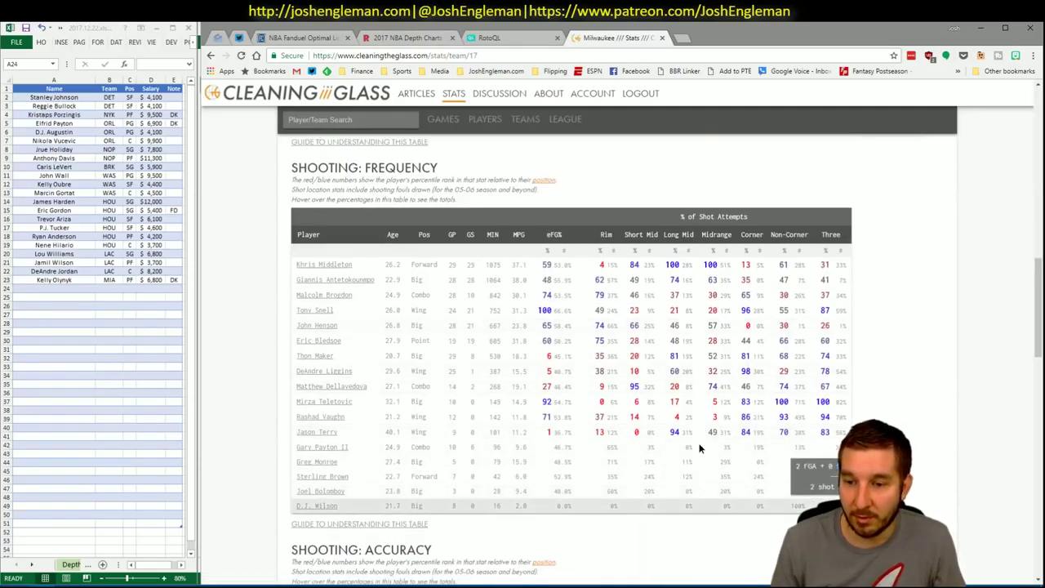
{"action": "left_click_drag", "start_coordinate": [831, 508], "coordinate": [295, 264]}
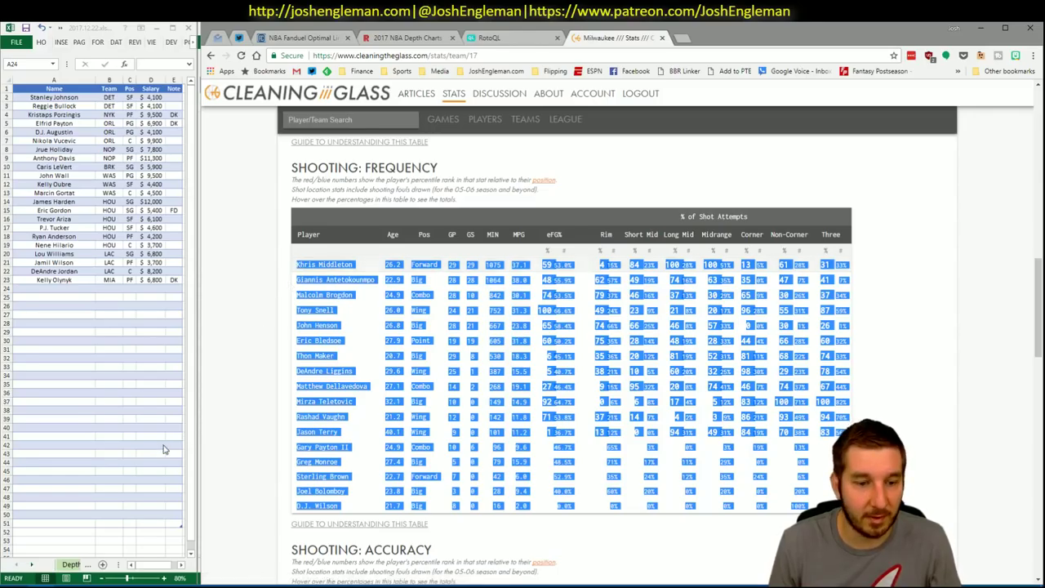
- Return to Excel, refresh the CTG sheet with the copied Milwaukee shooting data and set the opponent to CHO
{"action": "left_click", "coordinate": [189, 389]}
{"action": "left_click", "coordinate": [96, 586]}
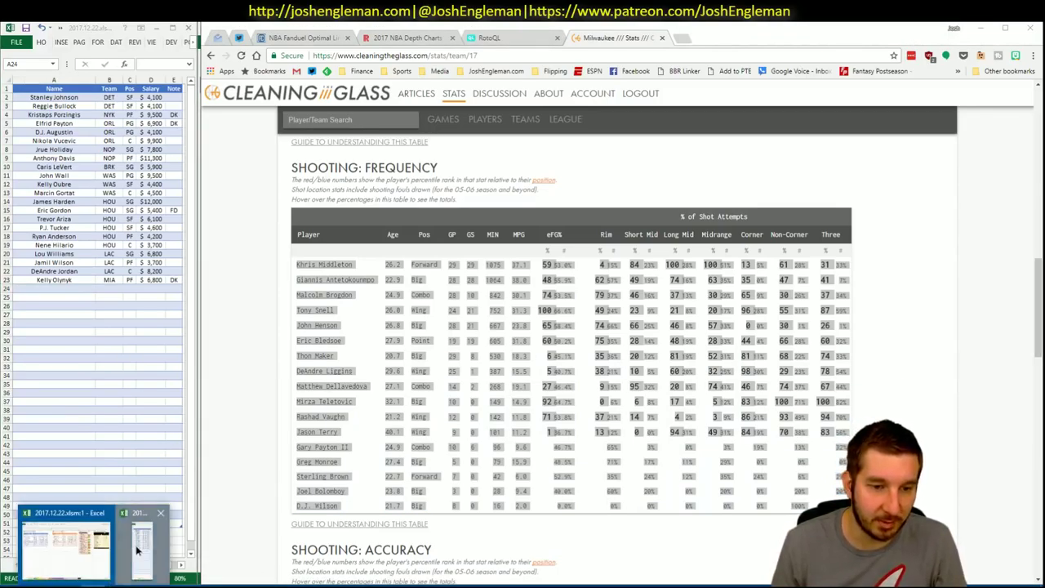
{"action": "left_click", "coordinate": [137, 550]}
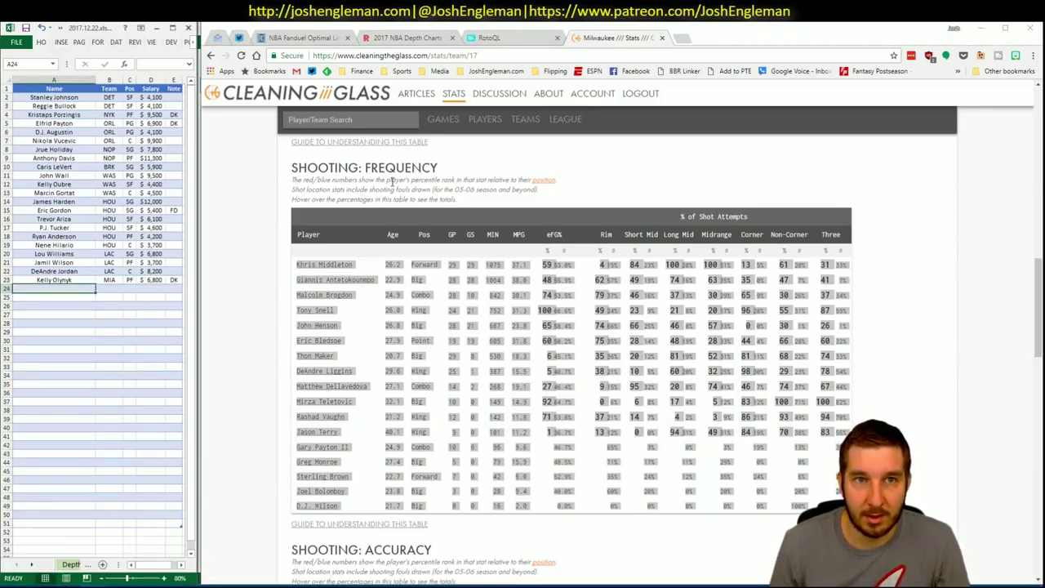
{"action": "left_click", "coordinate": [94, 582]}
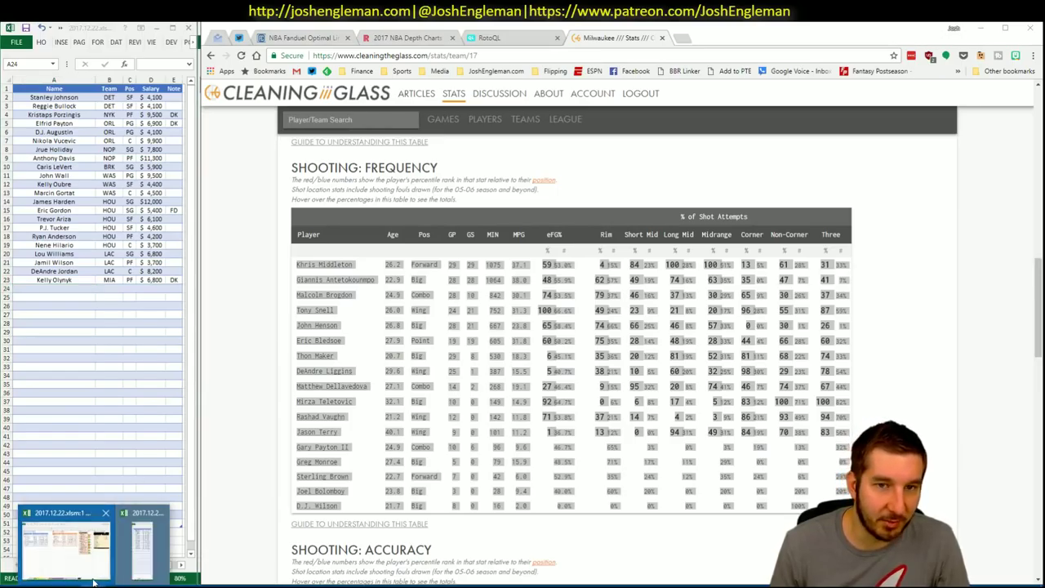
{"action": "left_click", "coordinate": [65, 541]}
{"action": "left_click", "coordinate": [432, 564]}
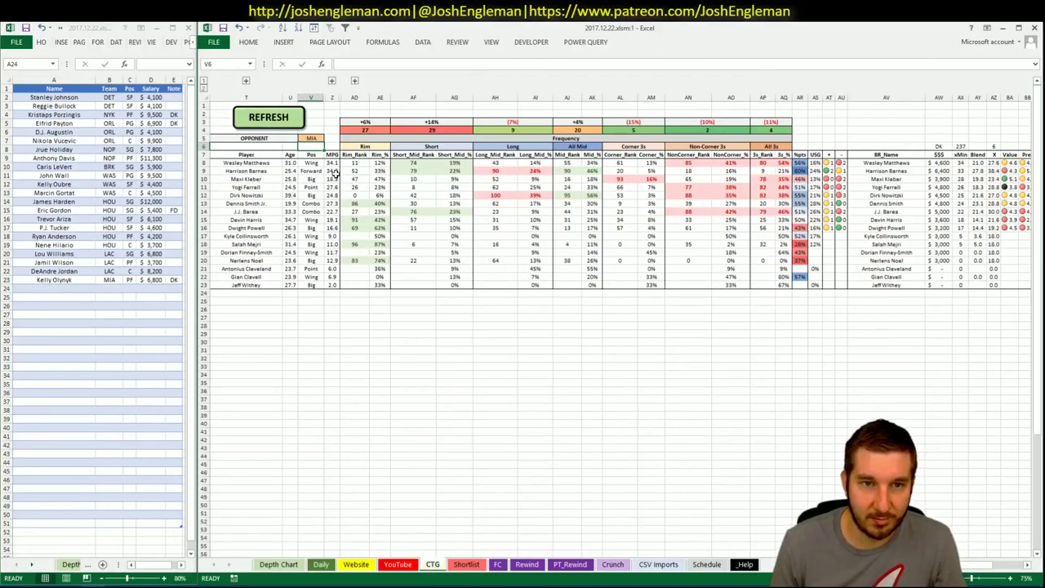
{"action": "left_click", "coordinate": [289, 137]}
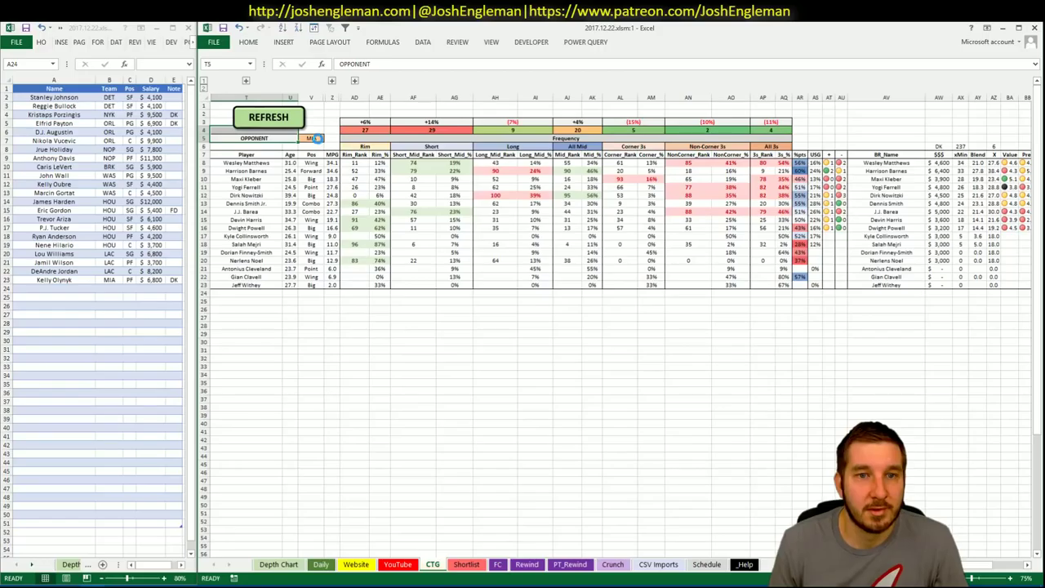
{"action": "left_click", "coordinate": [316, 138]}
{"action": "type", "text": "CHO"}
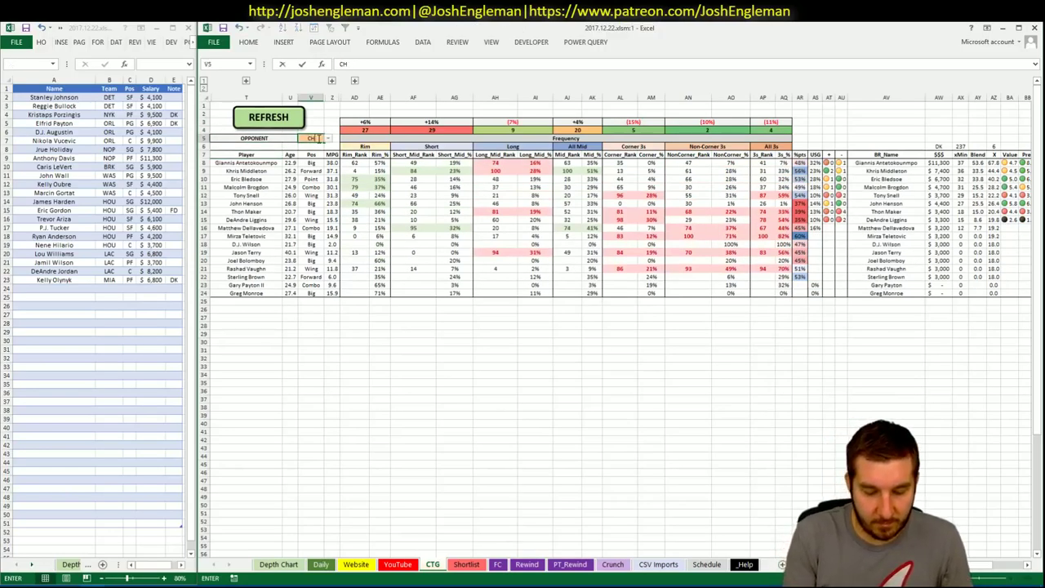
{"action": "key", "text": "Return"}
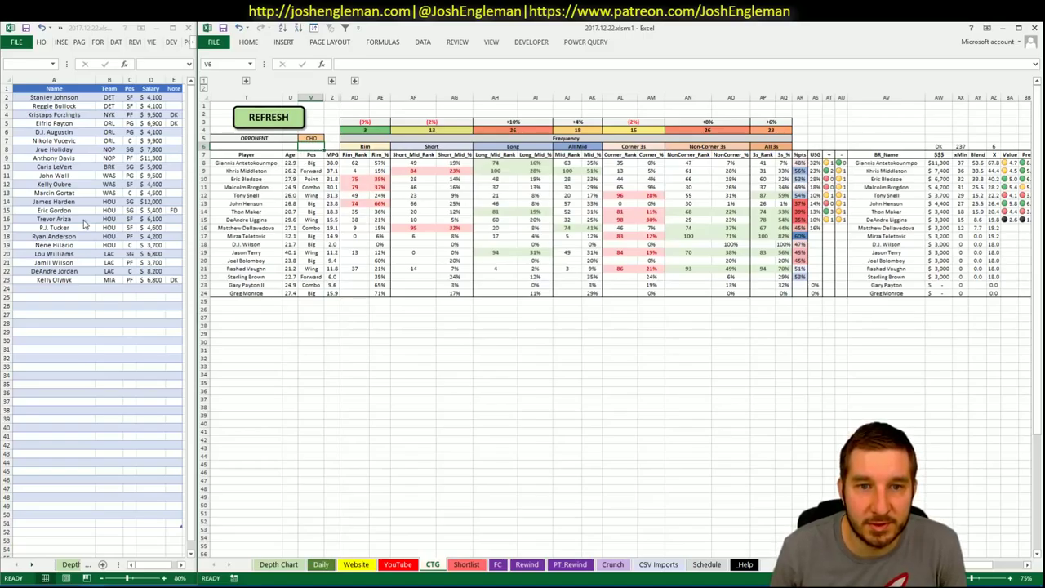
{"action": "key", "text": "Return"}
- Add Giannis Antetokounmpo to the shortlist in the first empty row below Kelly Olynyk
{"action": "left_click", "coordinate": [72, 290]}
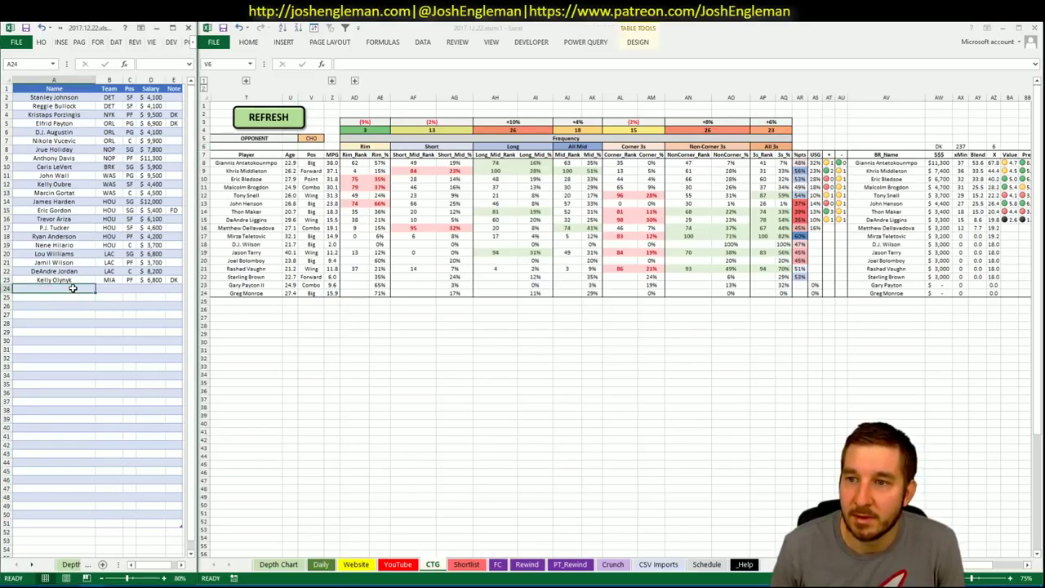
{"action": "type", "text": "Giannis"}
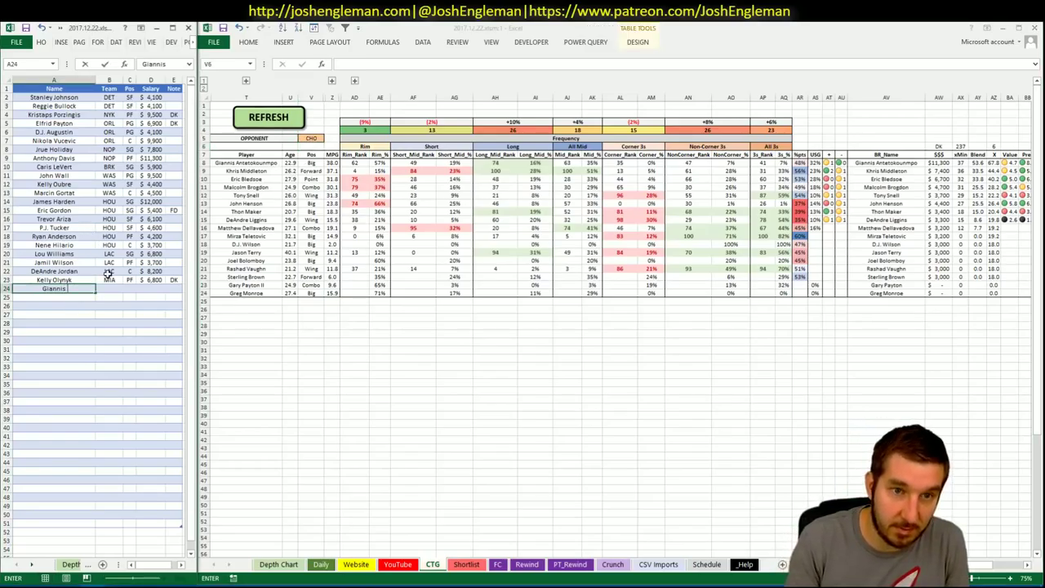
{"action": "type", "text": " Antetokounmpo"}
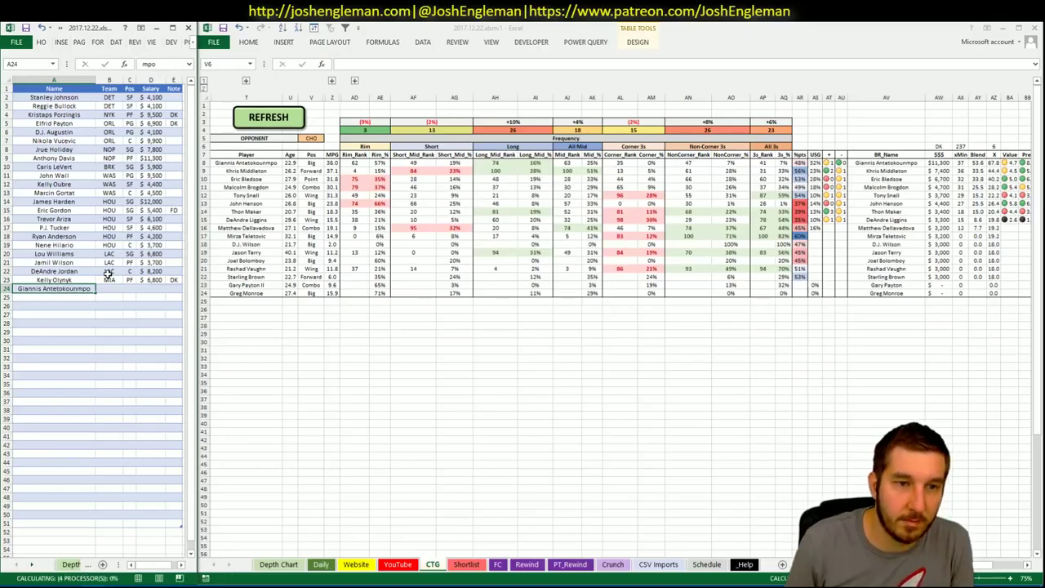
{"action": "key", "text": "Return"}
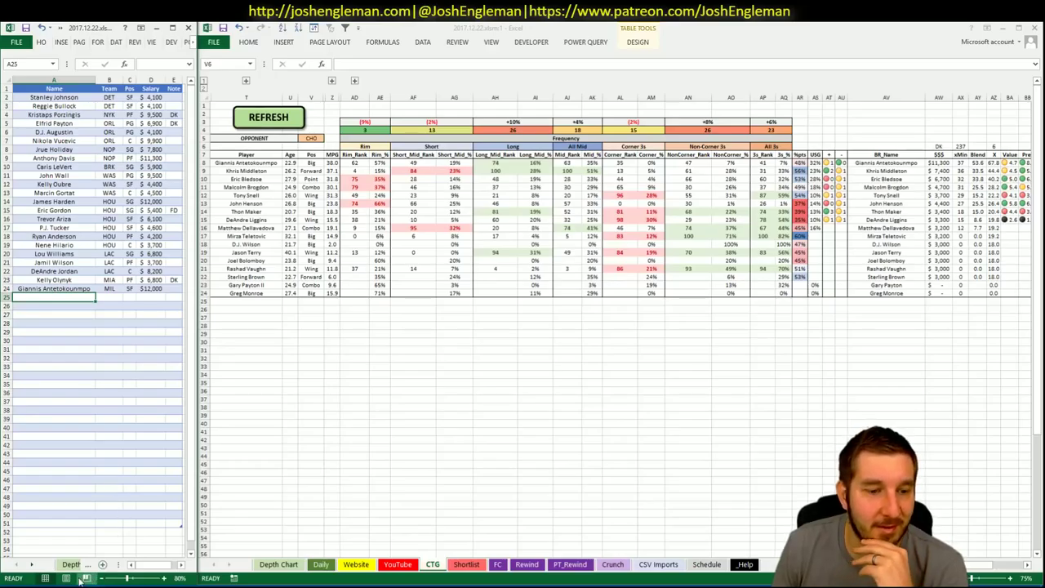
- Switch to FantasyCruncher and check Giannis Antetokounmpo's game log filtered to opponent CHA
{"action": "left_click", "coordinate": [41, 586]}
{"action": "left_click", "coordinate": [299, 39]}
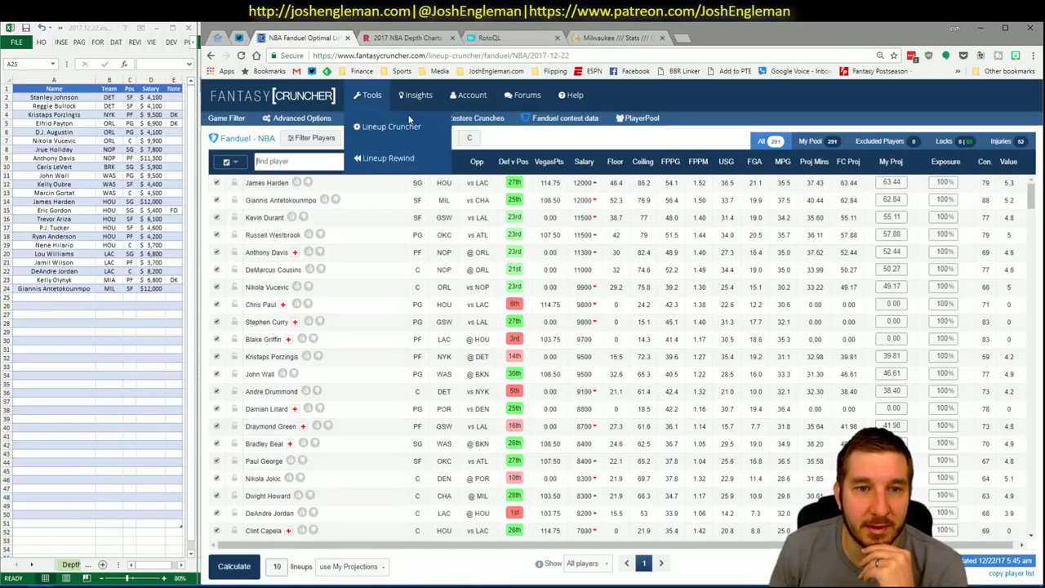
{"action": "left_click", "coordinate": [302, 202]}
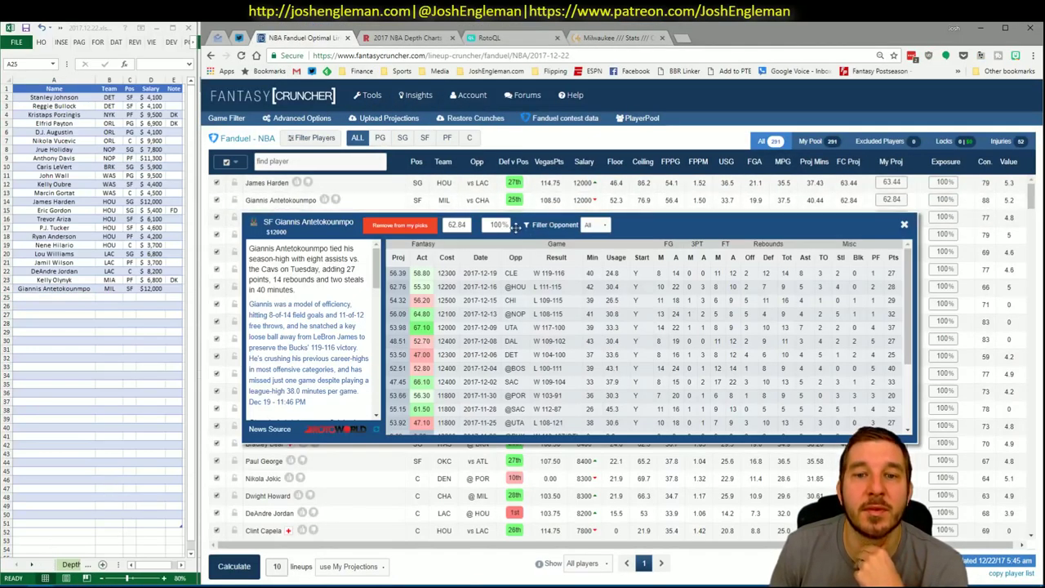
{"action": "left_click", "coordinate": [595, 225]}
{"action": "left_click", "coordinate": [595, 244]}
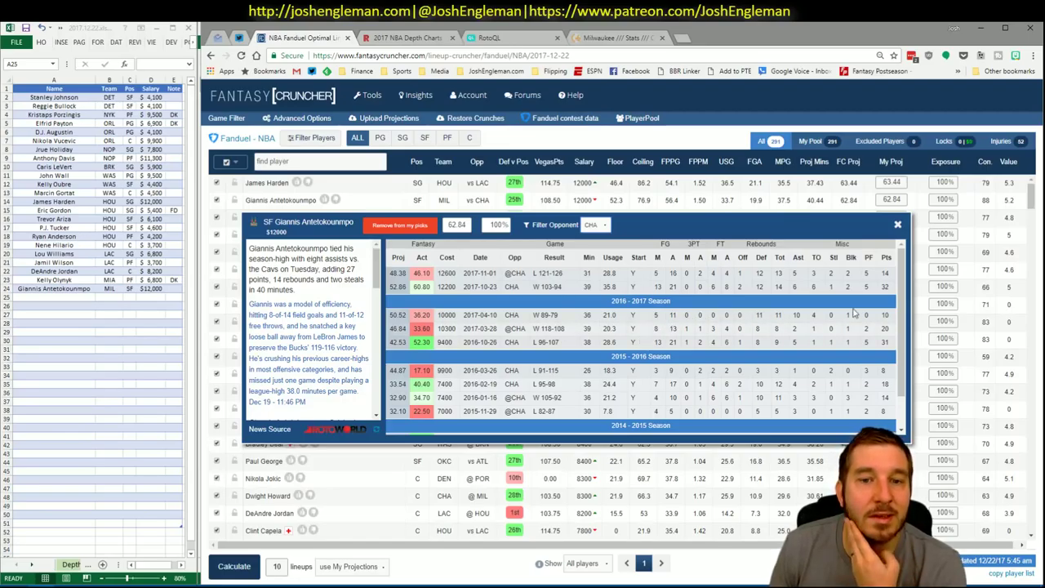
{"action": "left_click", "coordinate": [897, 225]}
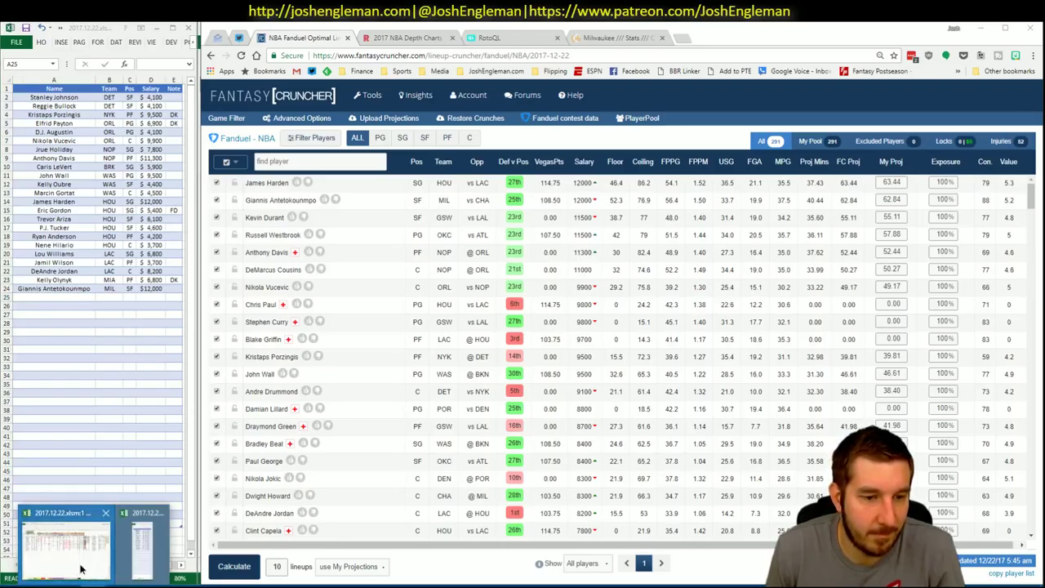
- Return to the Excel workbook and review Milwaukee's FD and DK projections on the YouTube sheet
{"action": "left_click", "coordinate": [85, 571]}
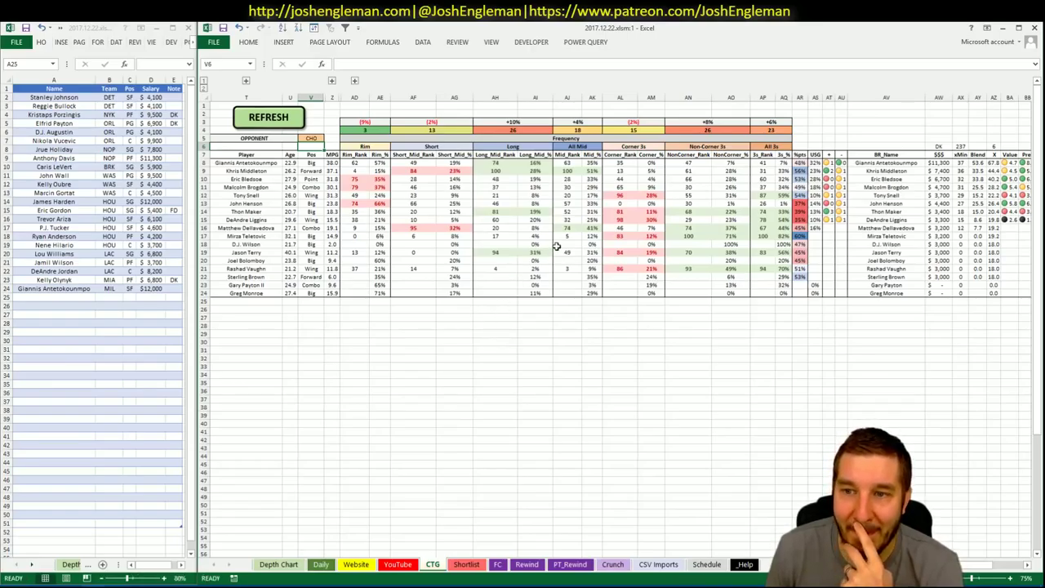
{"action": "left_click", "coordinate": [359, 572]}
{"action": "left_click", "coordinate": [398, 567]}
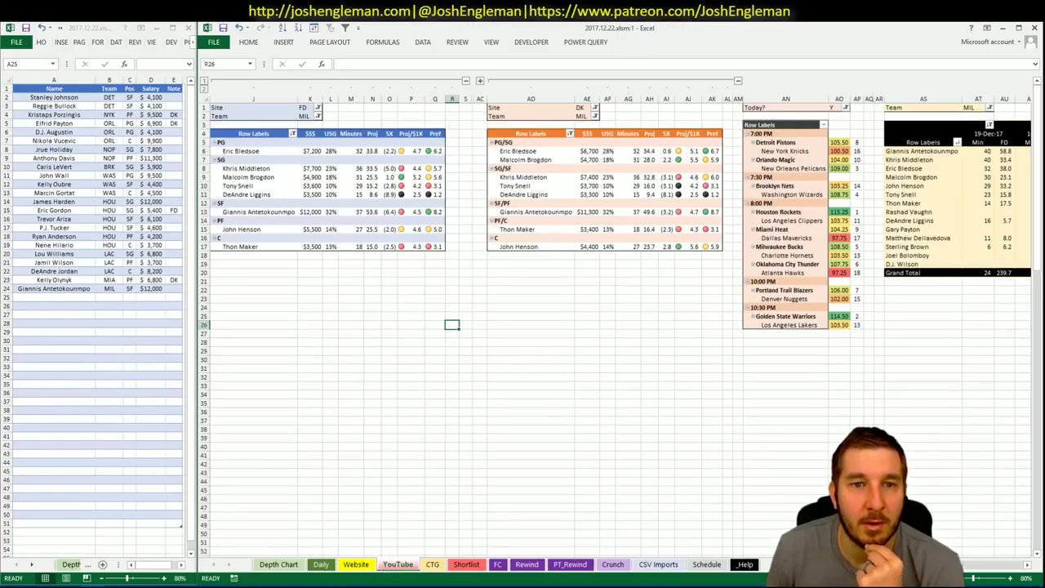
{"action": "mouse_move", "coordinate": [898, 564]}
{"action": "left_mouse_down"}
{"action": "mouse_move", "coordinate": [984, 568]}
{"action": "mouse_move", "coordinate": [898, 564]}
{"action": "left_mouse_up"}
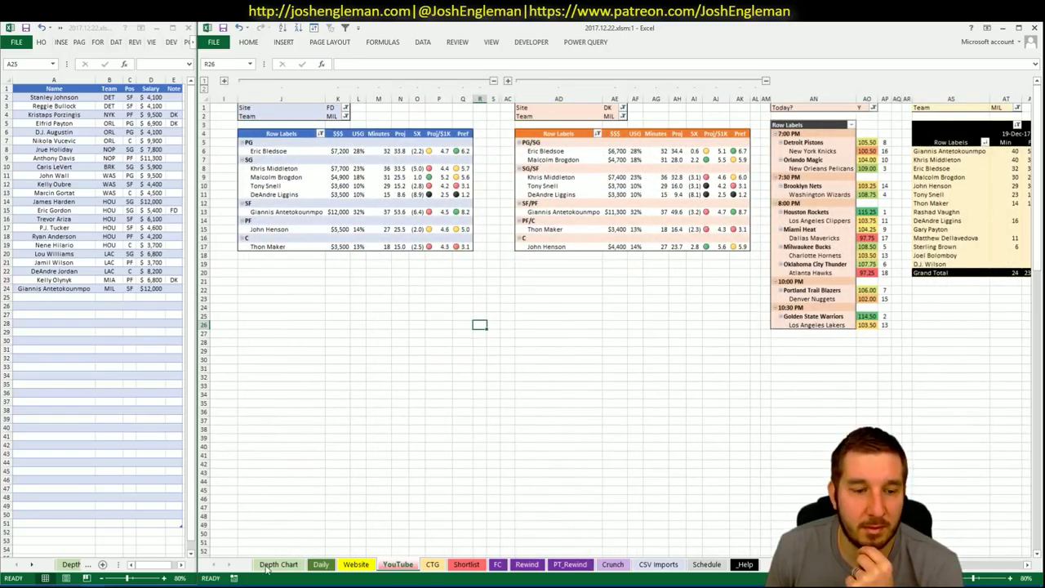
- In FantasyCruncher, list the point guards and check Eric Bledsoe's game log filtered to opponent CHA
{"action": "left_click", "coordinate": [41, 585]}
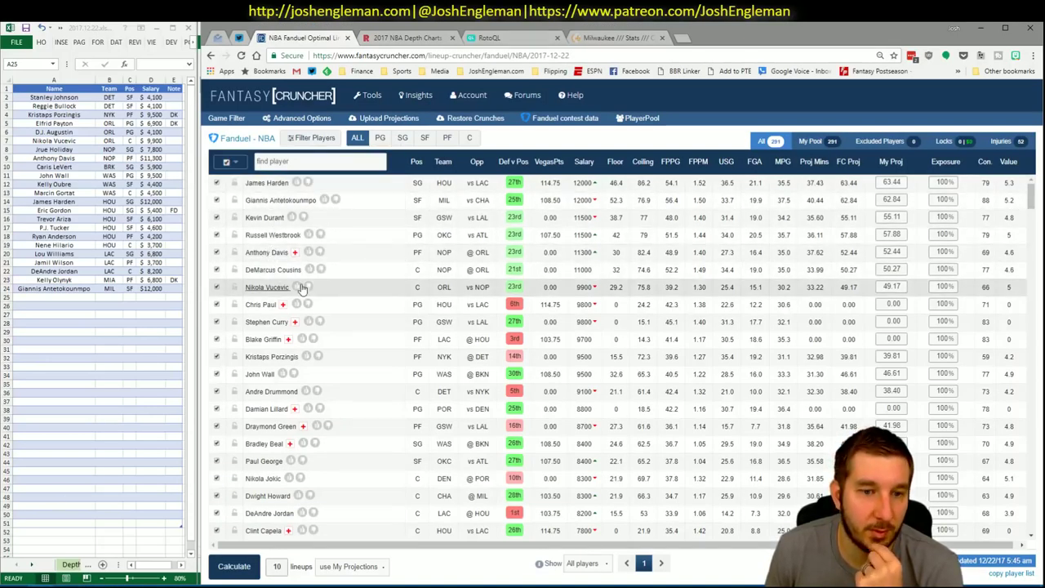
{"action": "mouse_move", "coordinate": [93, 584]}
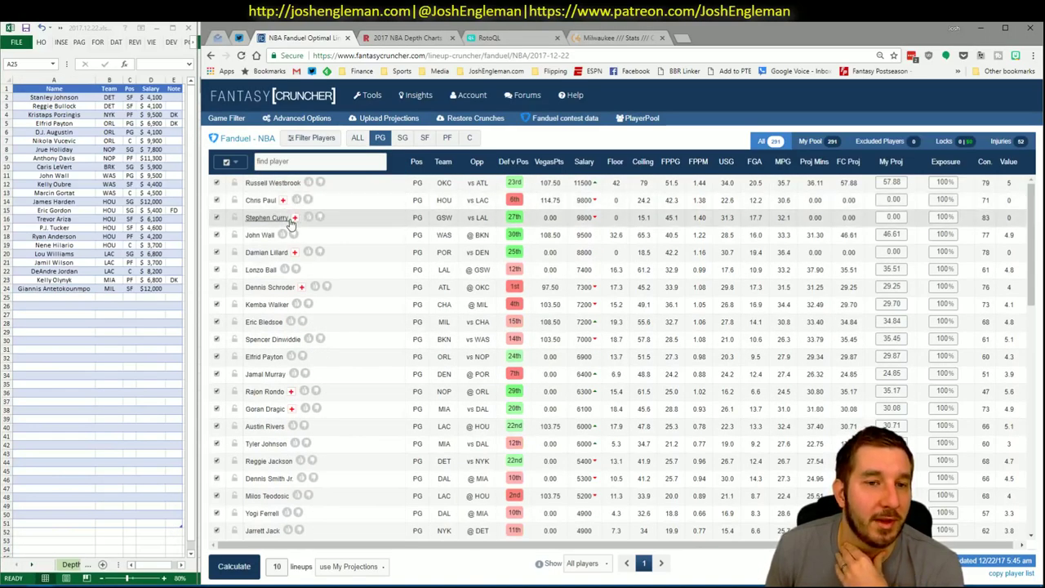
{"action": "left_click", "coordinate": [272, 323]}
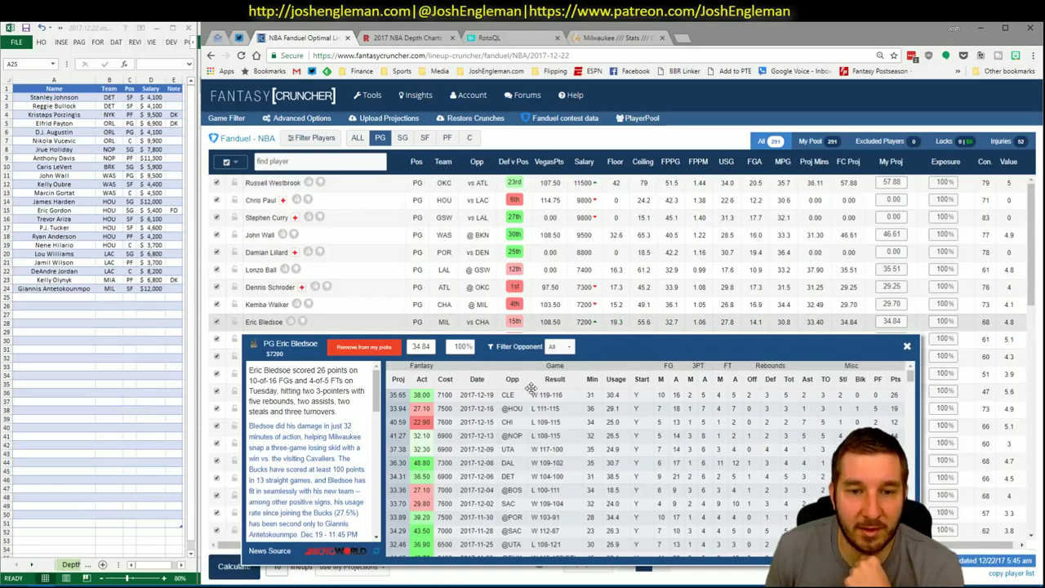
{"action": "left_click", "coordinate": [558, 346]}
{"action": "left_click", "coordinate": [556, 367]}
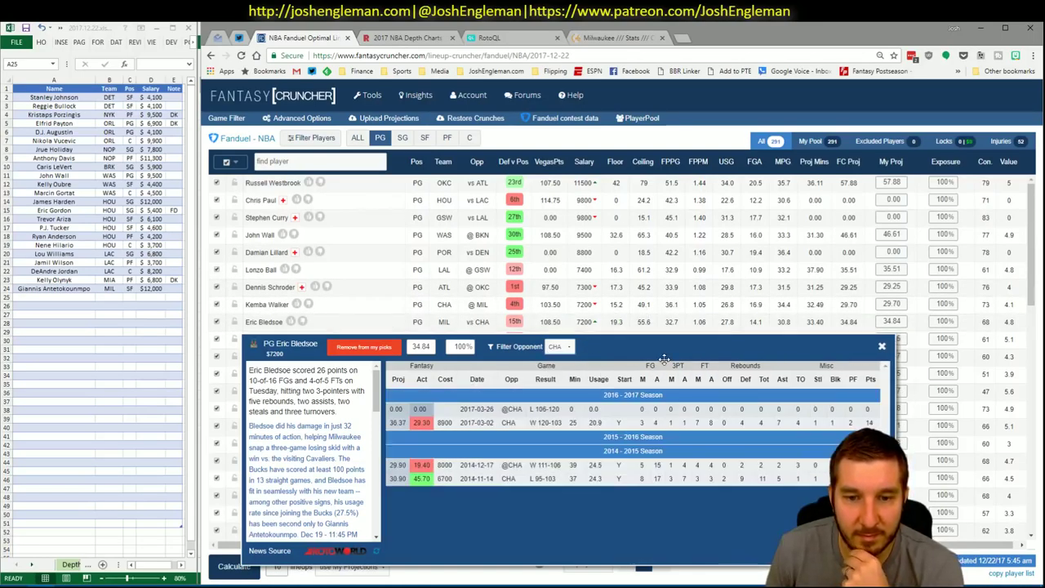
{"action": "left_click", "coordinate": [882, 346]}
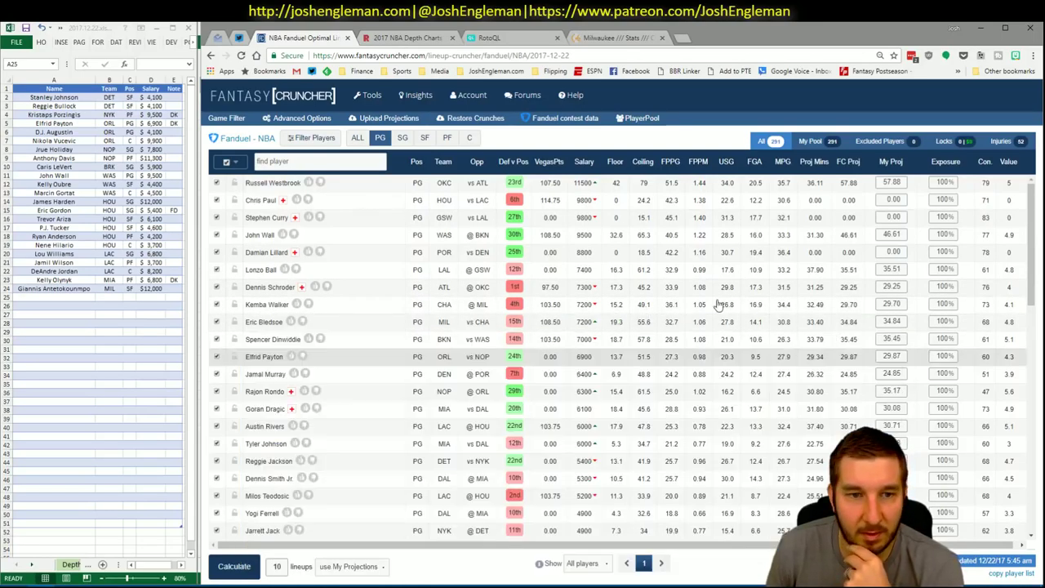
- List the shooting guards and check Khris Middleton's game log against CHA
{"action": "left_click", "coordinate": [430, 139]}
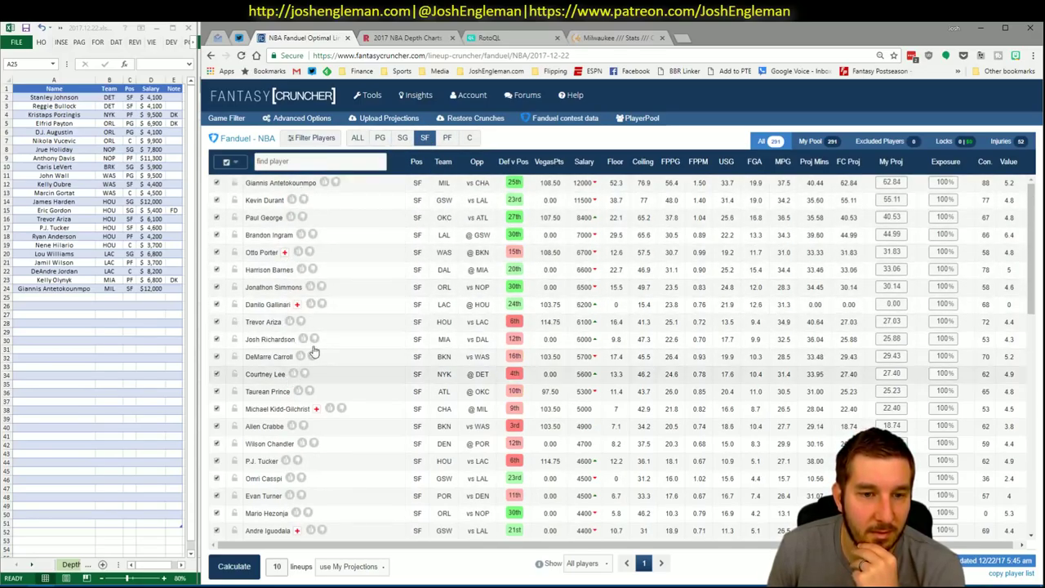
{"action": "left_click", "coordinate": [402, 140]}
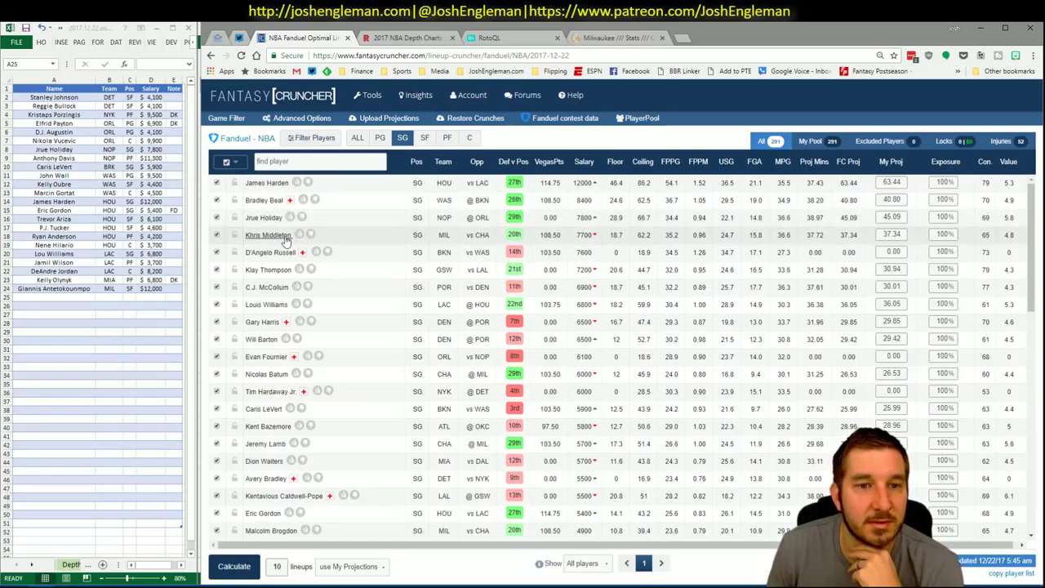
{"action": "left_click", "coordinate": [270, 235]}
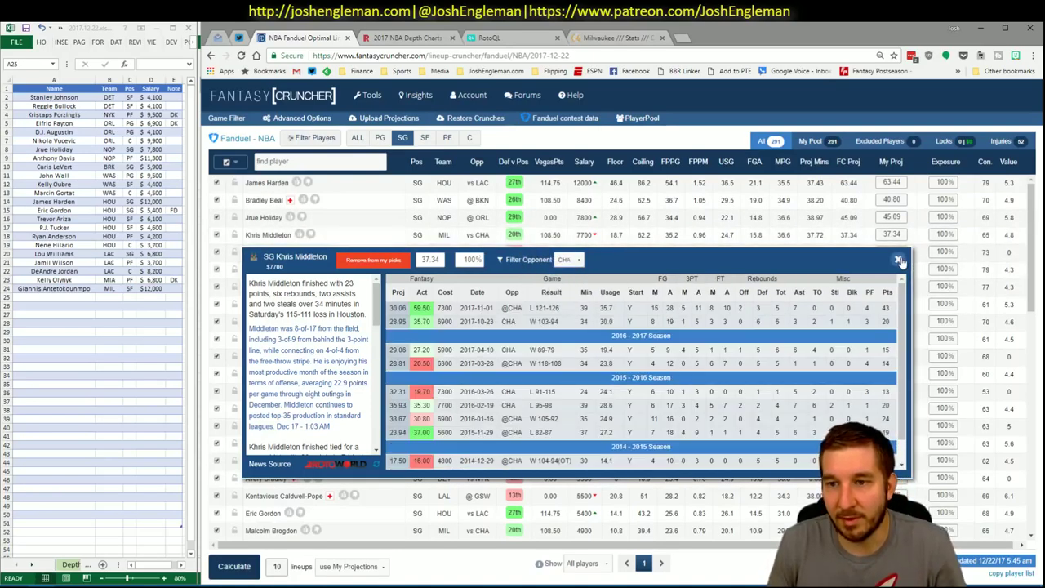
{"action": "left_click", "coordinate": [909, 260]}
- Switch to the Excel shortlist and add Khris Middleton below Giannis Antetokounmpo
{"action": "key", "text": "alt+Tab"}
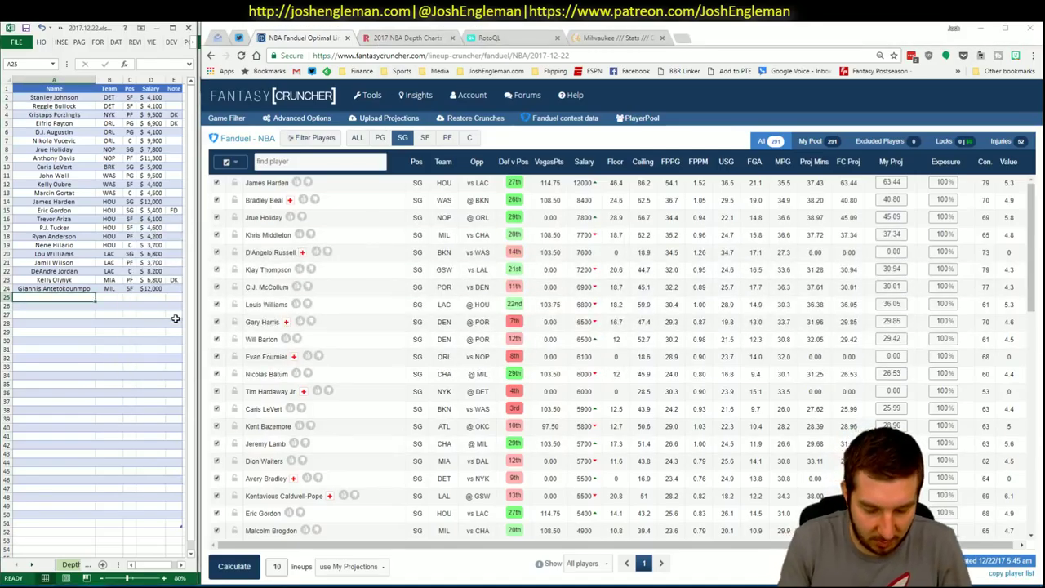
{"action": "type", "text": "Khris Middleton"}
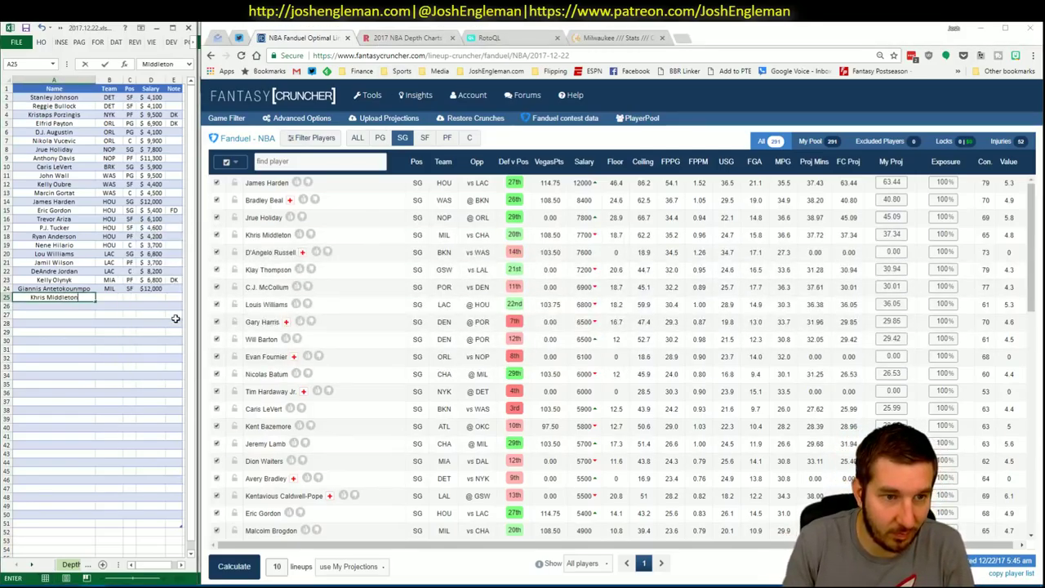
{"action": "key", "text": "Return"}
- Bring up the YouTube sheet and compare the Bucks' FD and DK projections with their minutes and fantasy points in recent games
{"action": "left_click", "coordinate": [90, 584]}
{"action": "left_click", "coordinate": [81, 535]}
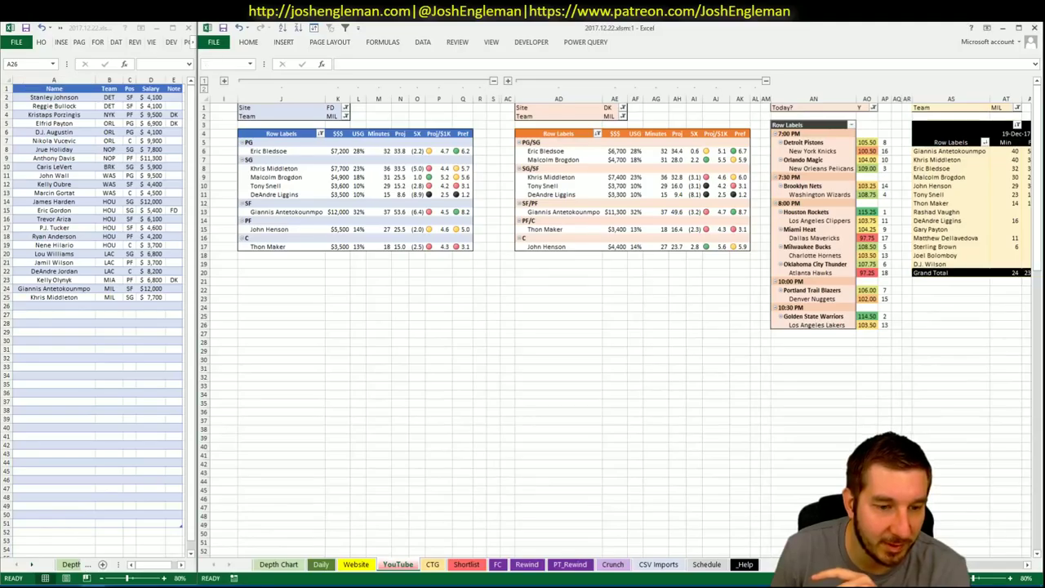
{"action": "left_click", "coordinate": [479, 317]}
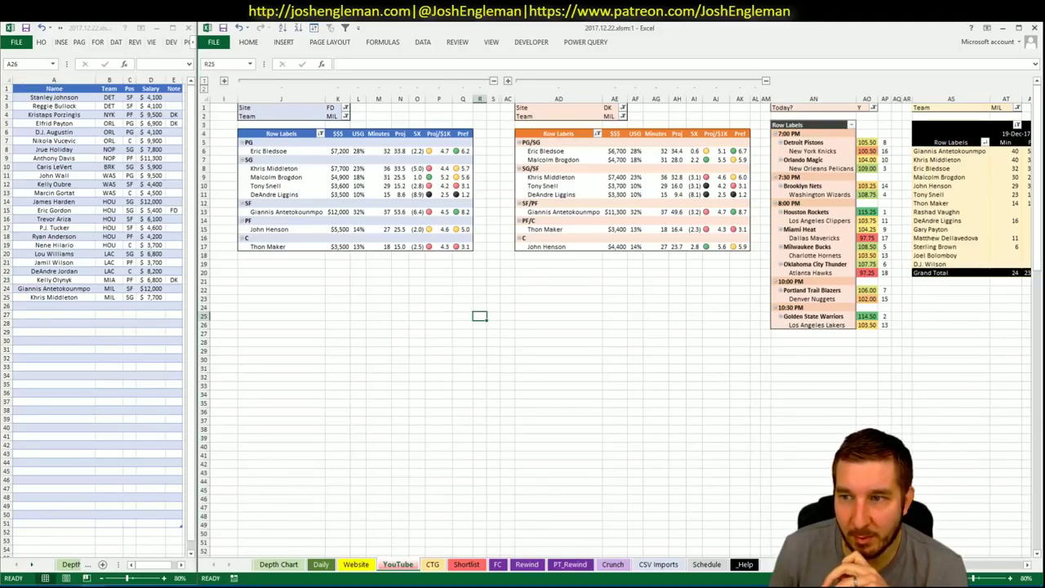
{"action": "scroll", "coordinate": [572, 327], "scroll_direction": "right", "scroll_amount": 3}
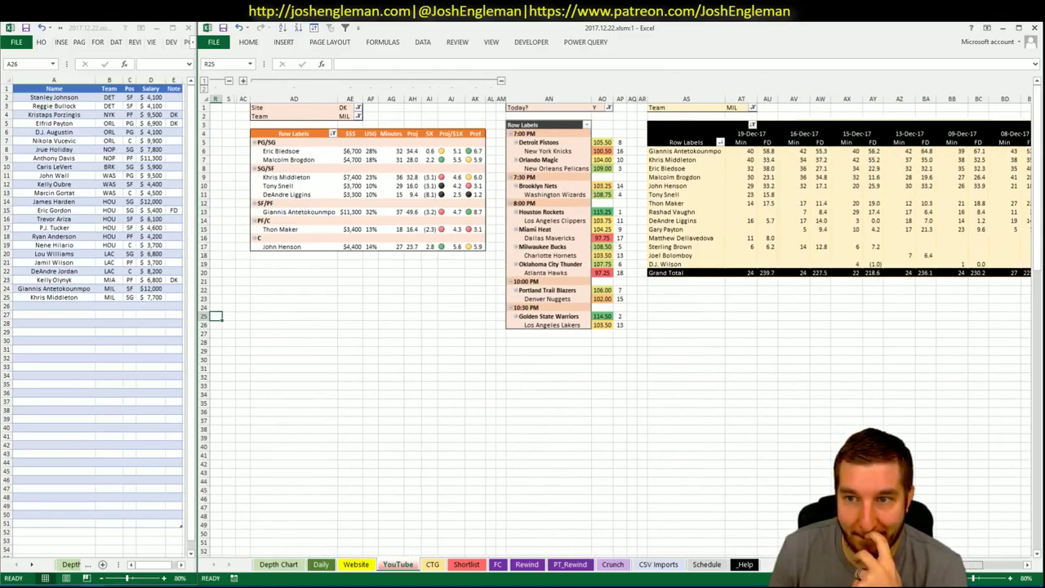
{"action": "scroll", "coordinate": [621, 327], "scroll_direction": "left", "scroll_amount": 3}
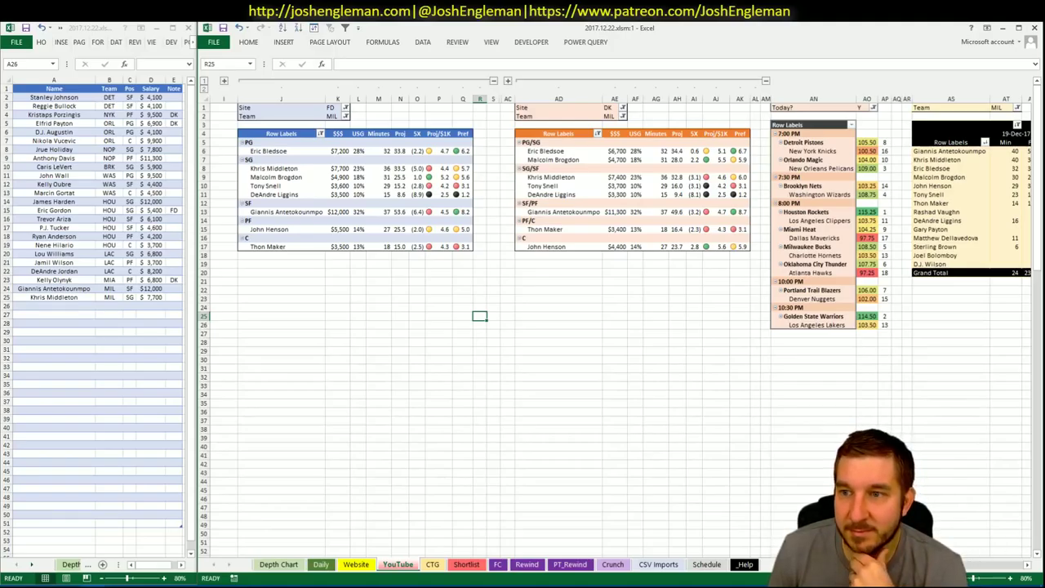
{"action": "scroll", "coordinate": [1008, 566], "scroll_direction": "right", "scroll_amount": 5}
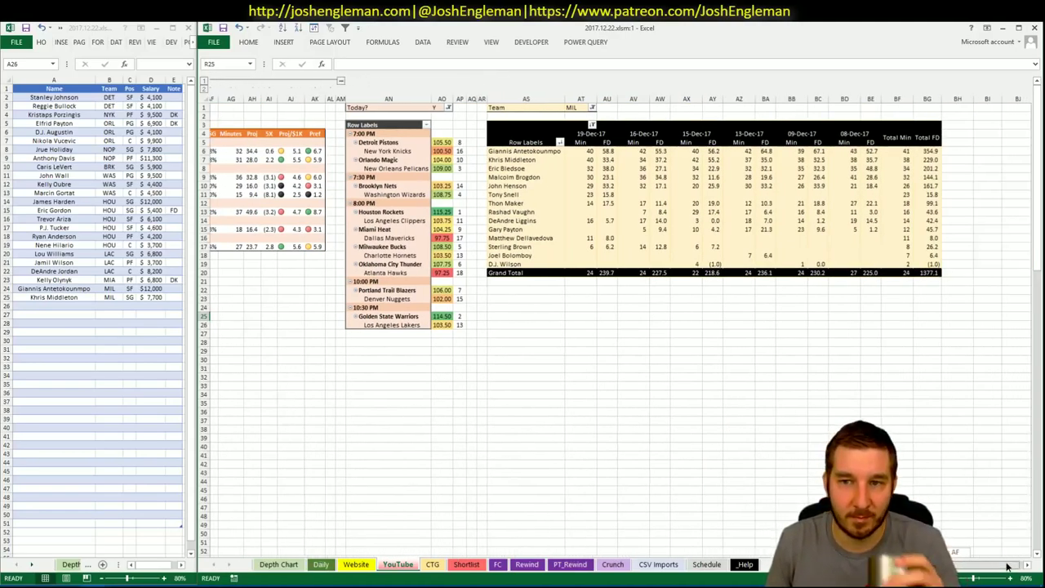
{"action": "scroll", "coordinate": [1008, 565], "scroll_direction": "left", "scroll_amount": 5}
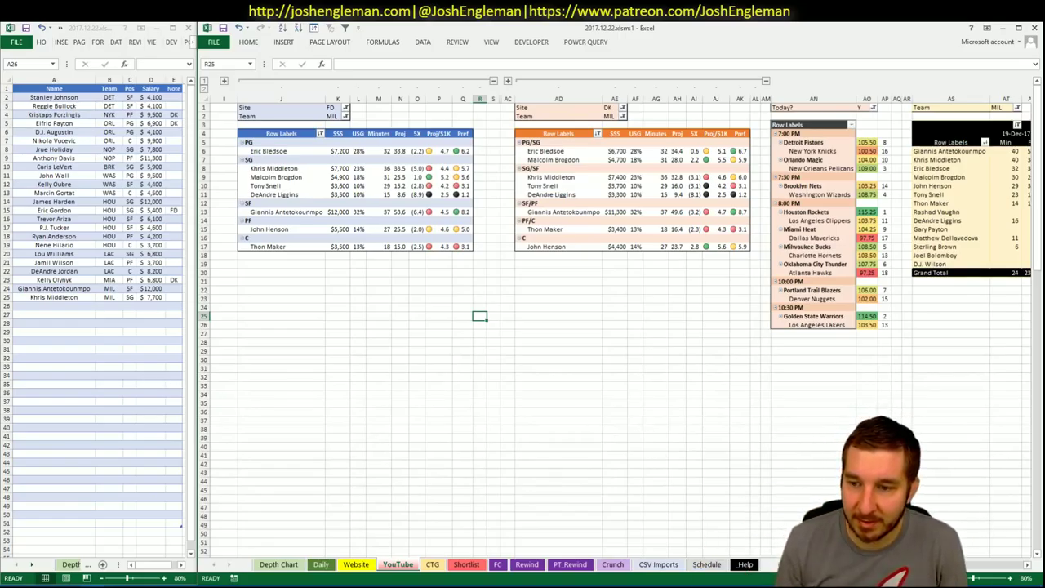
{"action": "scroll", "coordinate": [572, 327], "scroll_direction": "right", "scroll_amount": 5}
{"action": "scroll", "coordinate": [572, 326], "scroll_direction": "left", "scroll_amount": 5}
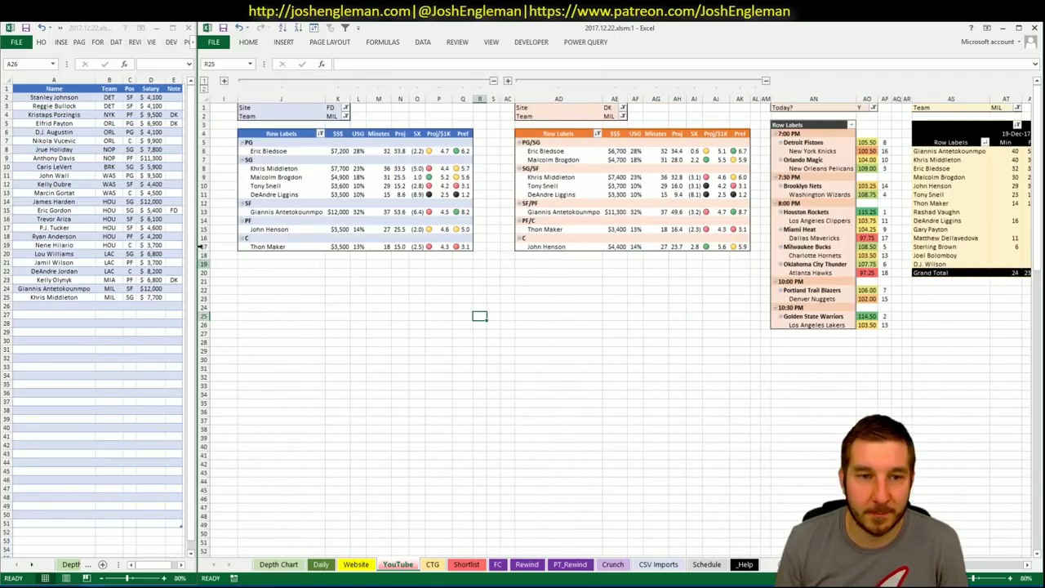
- Add John Henson to the shortlist below Khris Middleton with the note DK
{"action": "left_click", "coordinate": [70, 305]}
{"action": "type", "text": "Johnhenson"}
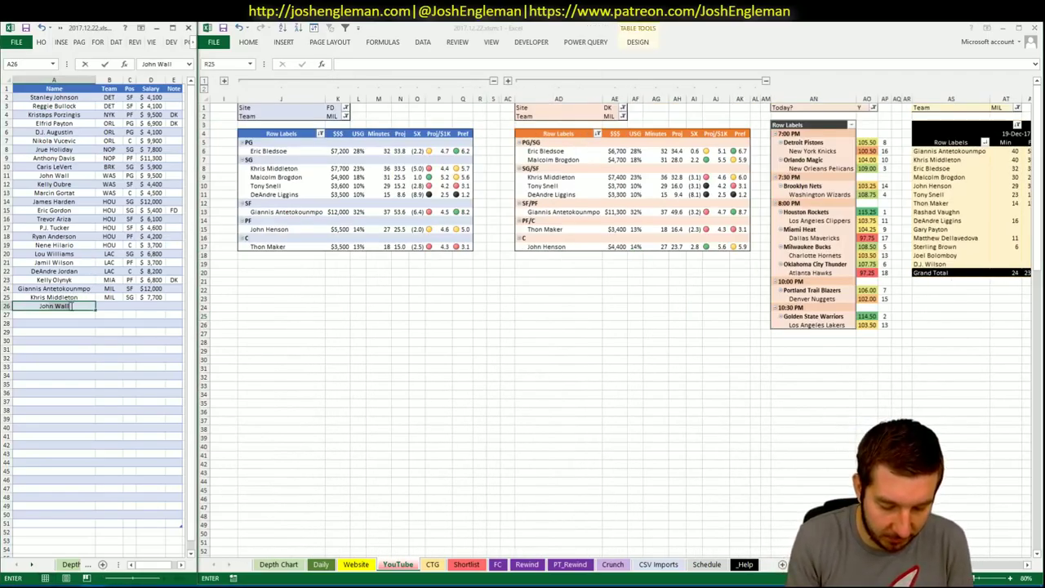
{"action": "left_click", "coordinate": [71, 305]}
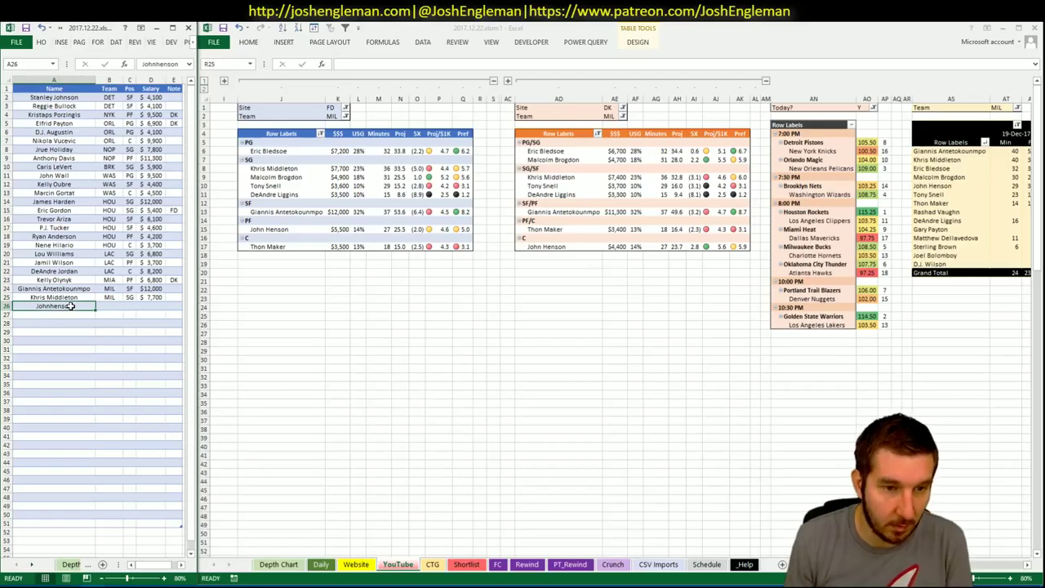
{"action": "type", "text": "John Henson"}
{"action": "key", "text": "Tab"}
{"action": "key", "text": "Tab"}
{"action": "key", "text": "Tab"}
{"action": "key", "text": "Tab"}
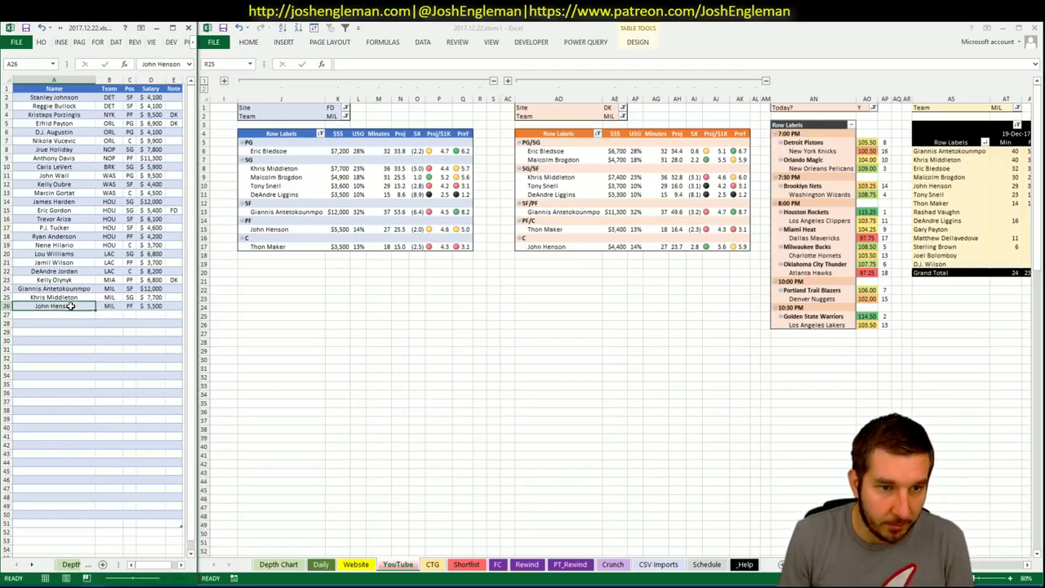
{"action": "type", "text": "DK"}
{"action": "key", "text": "Return"}
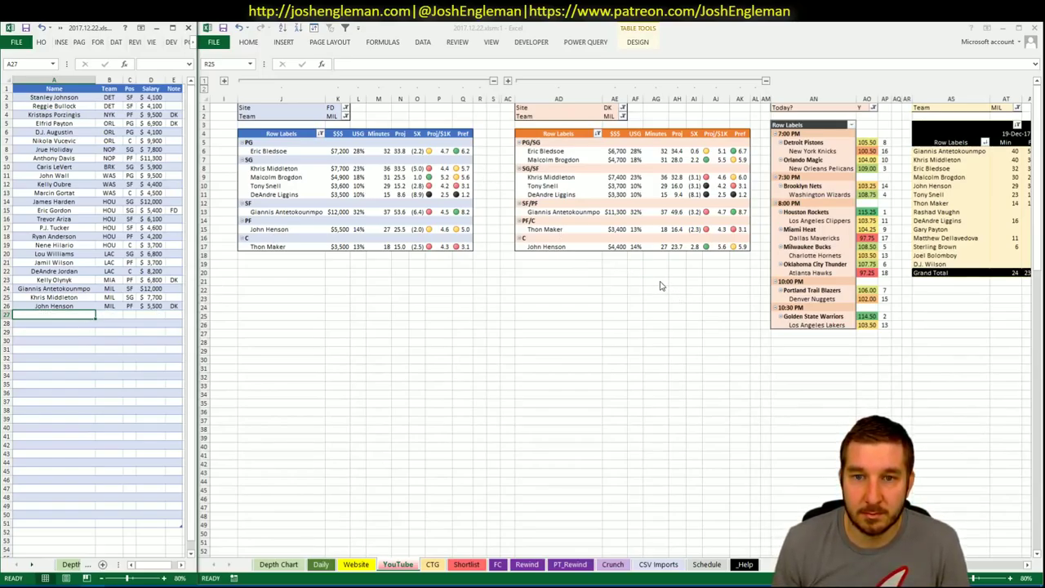
- Filter the FD projections, DK projections and recent-games tables on the YouTube sheet to team CHO
{"action": "left_click", "coordinate": [333, 112]}
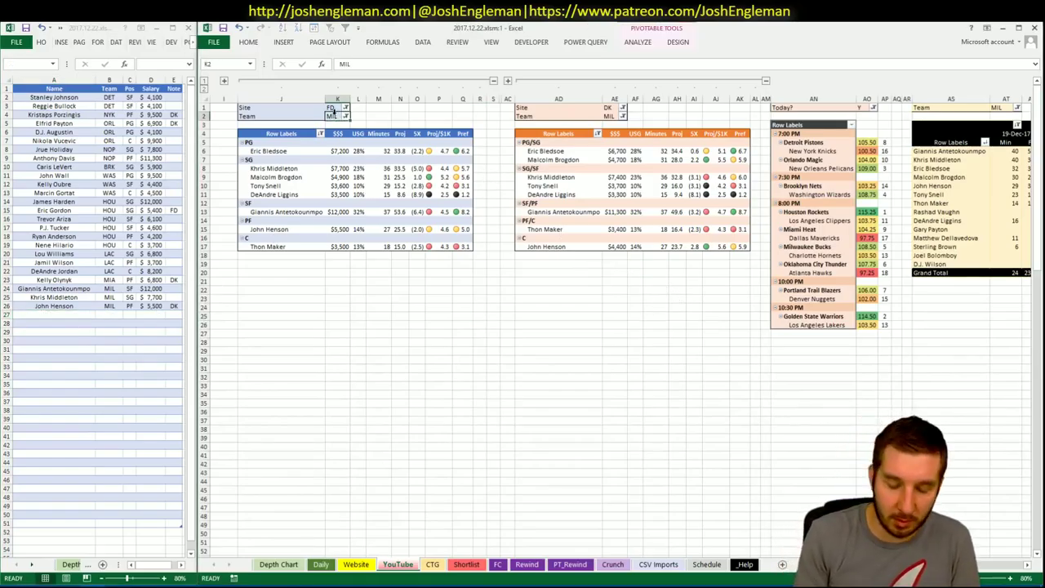
{"action": "type", "text": "CHO"}
{"action": "key", "text": "Return"}
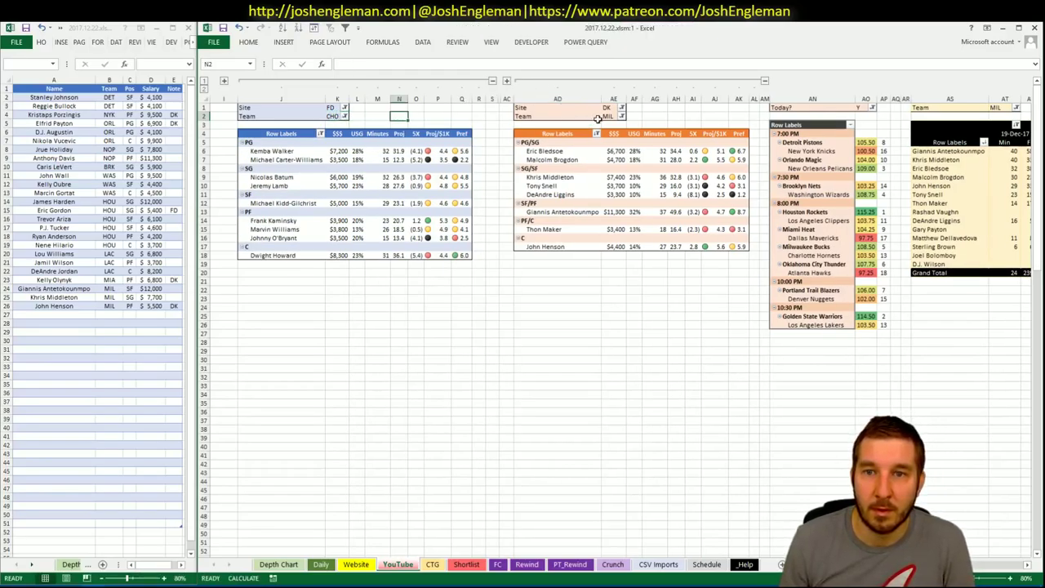
{"action": "left_click", "coordinate": [610, 116]}
{"action": "type", "text": "CHO"}
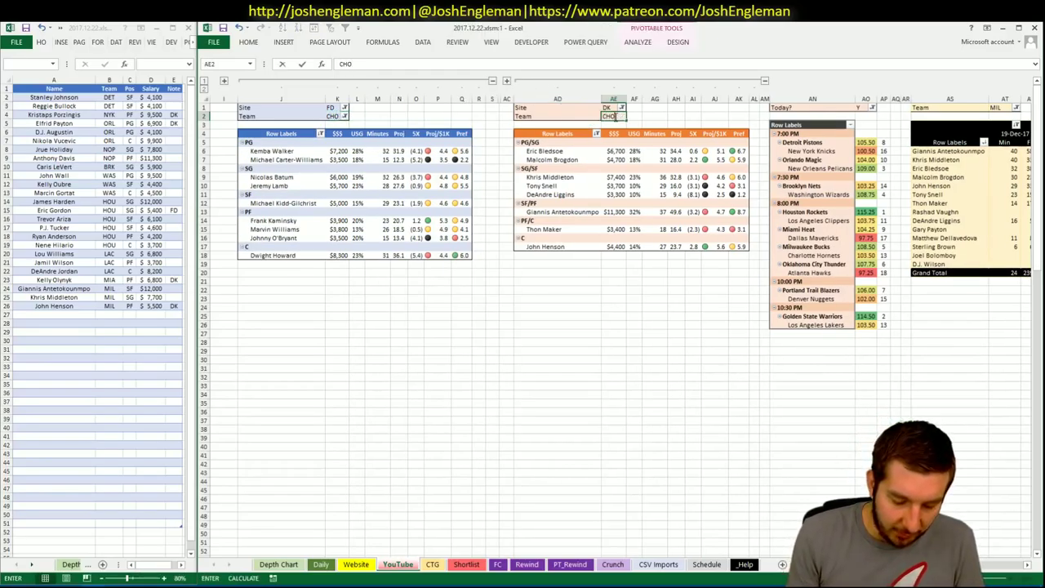
{"action": "key", "text": "Return"}
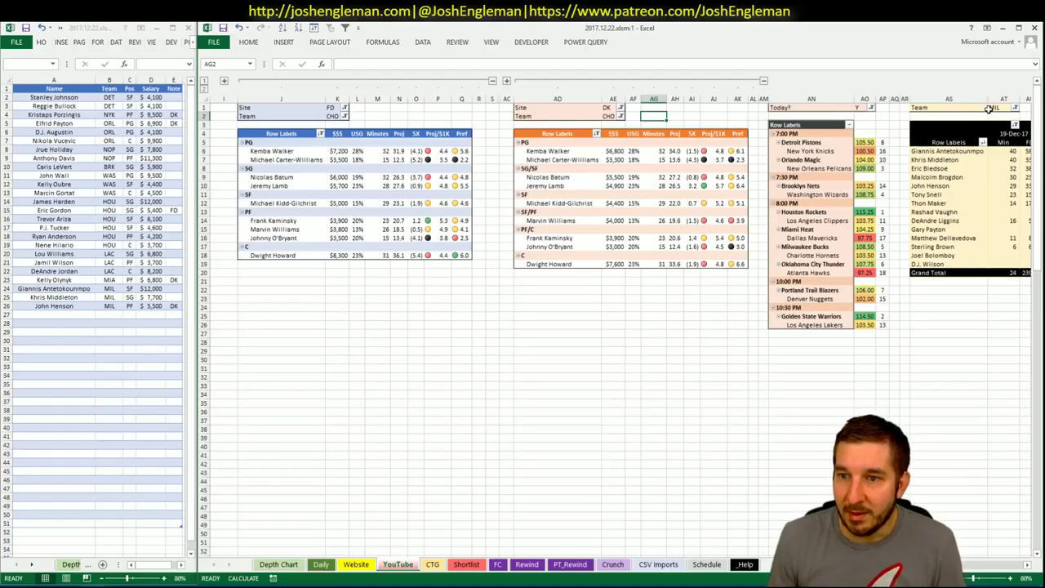
{"action": "left_click", "coordinate": [993, 108]}
{"action": "type", "text": "CHO"}
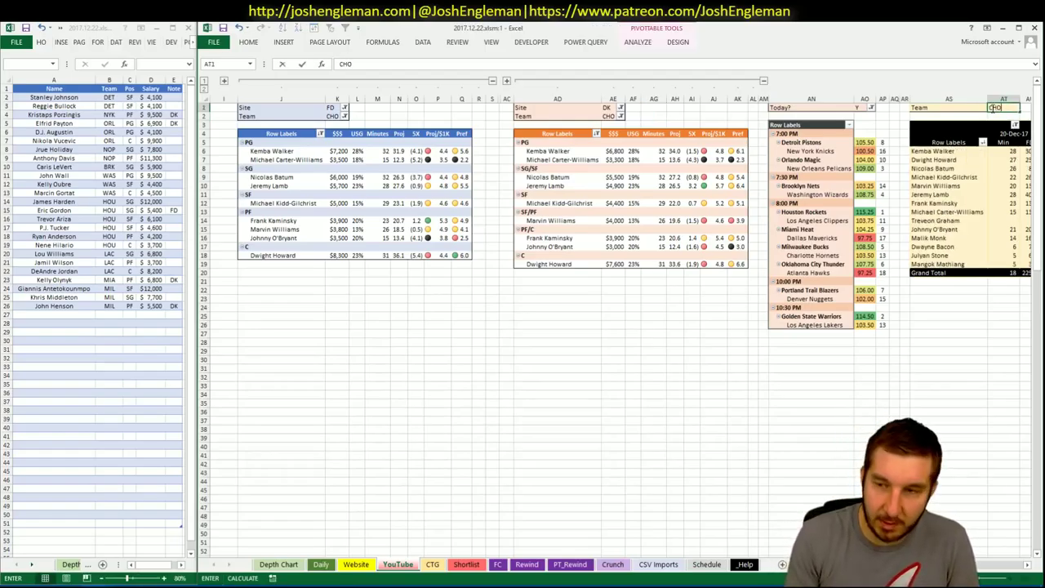
{"action": "key", "text": "Return"}
- Bring up the CTG sheet, then switch to Chrome and open the Charlotte Hornets stats page on Cleaning the Glass
{"action": "left_click", "coordinate": [412, 569]}
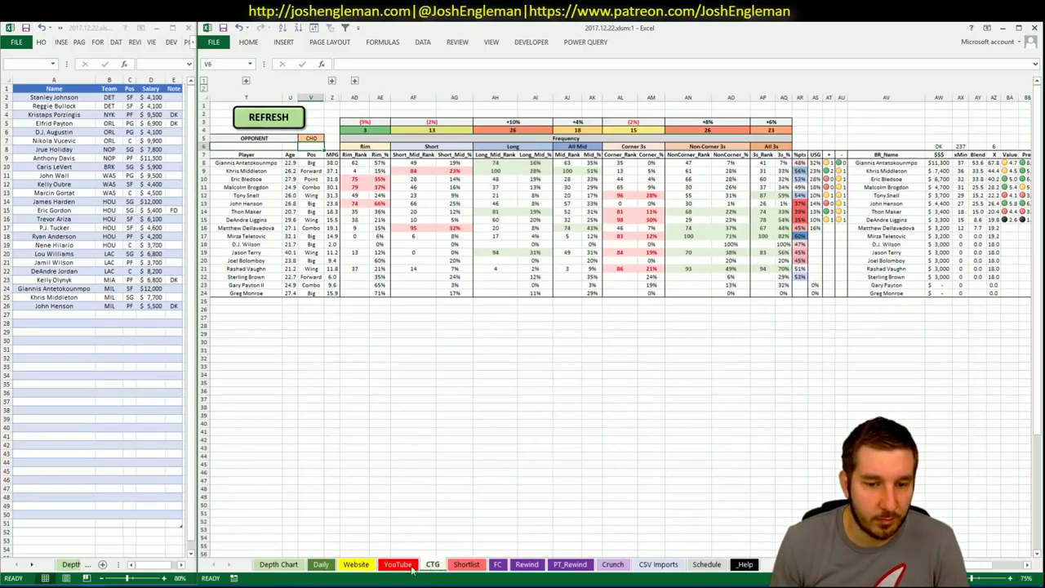
{"action": "key", "text": "alt+Tab"}
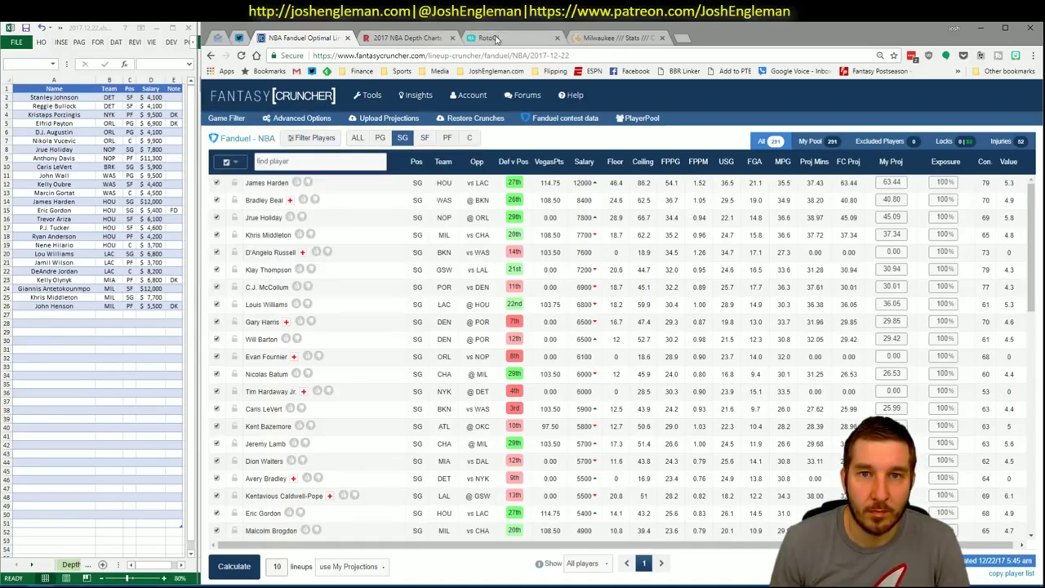
{"action": "left_click", "coordinate": [604, 38]}
{"action": "left_click", "coordinate": [351, 119]}
{"action": "type", "text": "hornets"}
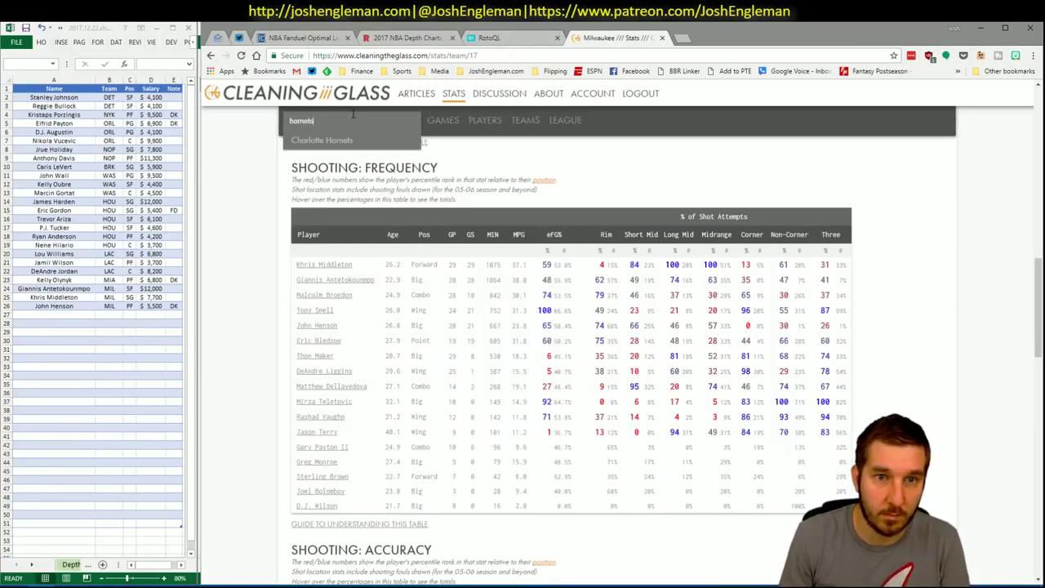
{"action": "left_click", "coordinate": [322, 139]}
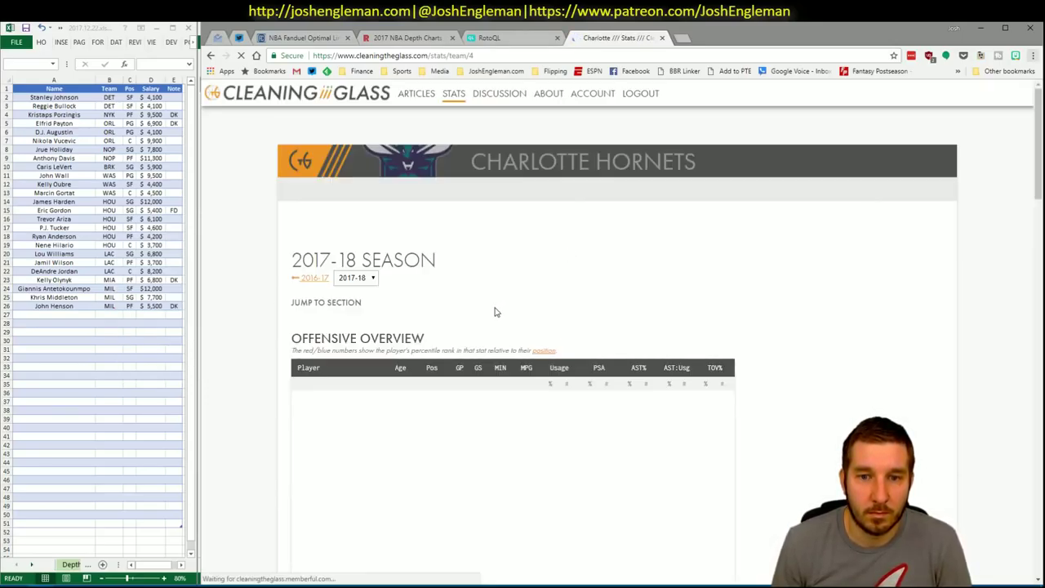
- Copy the Hornets' Shooting: Frequency player rows and load them into the CTG sheet in Excel
{"action": "left_click", "coordinate": [461, 315]}
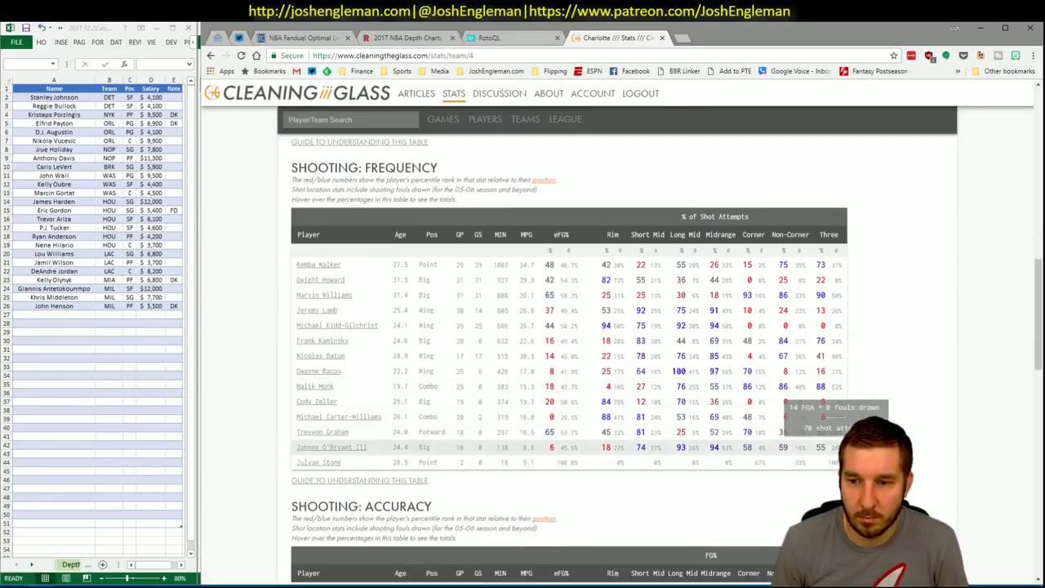
{"action": "left_click_drag", "start_coordinate": [523, 541], "coordinate": [301, 264]}
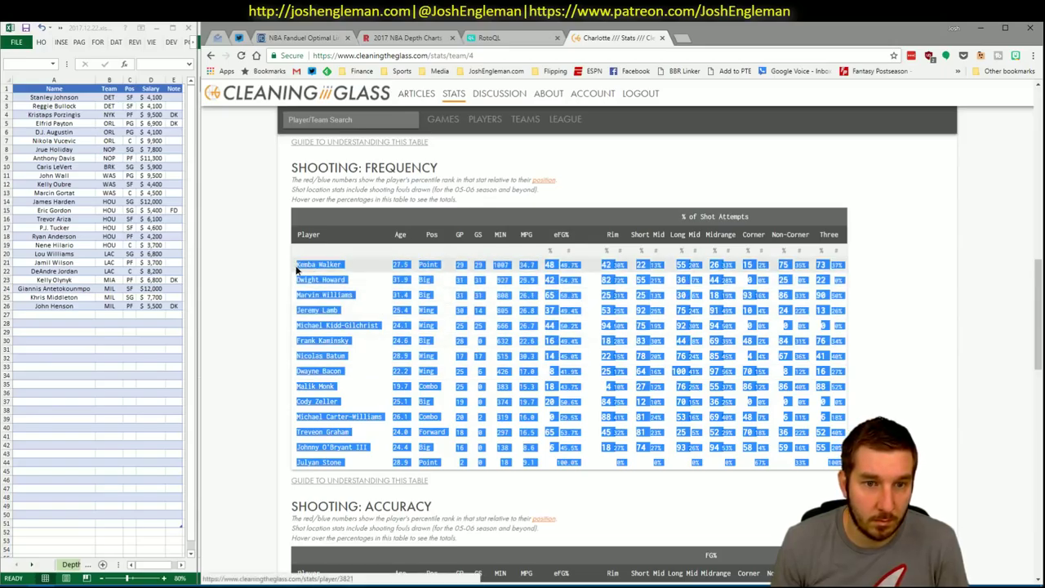
{"action": "key", "text": "alt+Tab"}
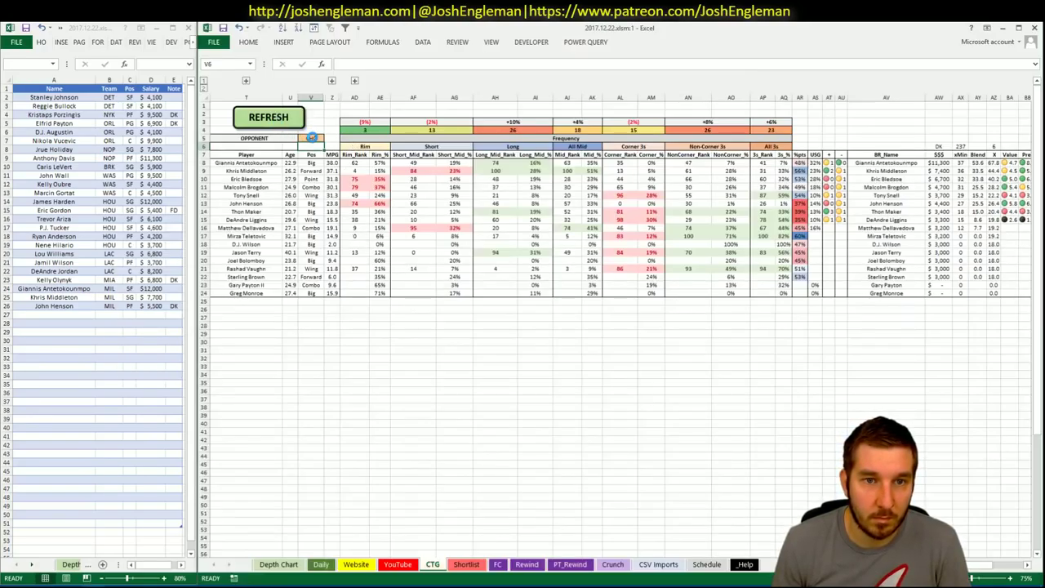
- Set the opponent on the CTG sheet to MIL for the Hornets' shooting matchup
{"action": "left_click", "coordinate": [312, 138]}
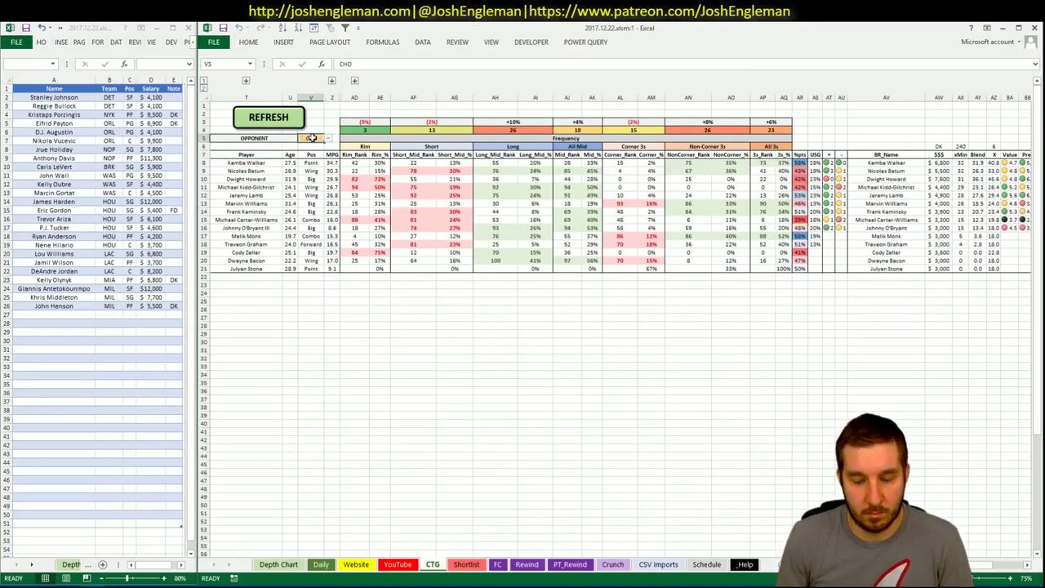
{"action": "type", "text": "MIL"}
{"action": "key", "text": "Return"}
{"action": "key", "text": "Delete"}
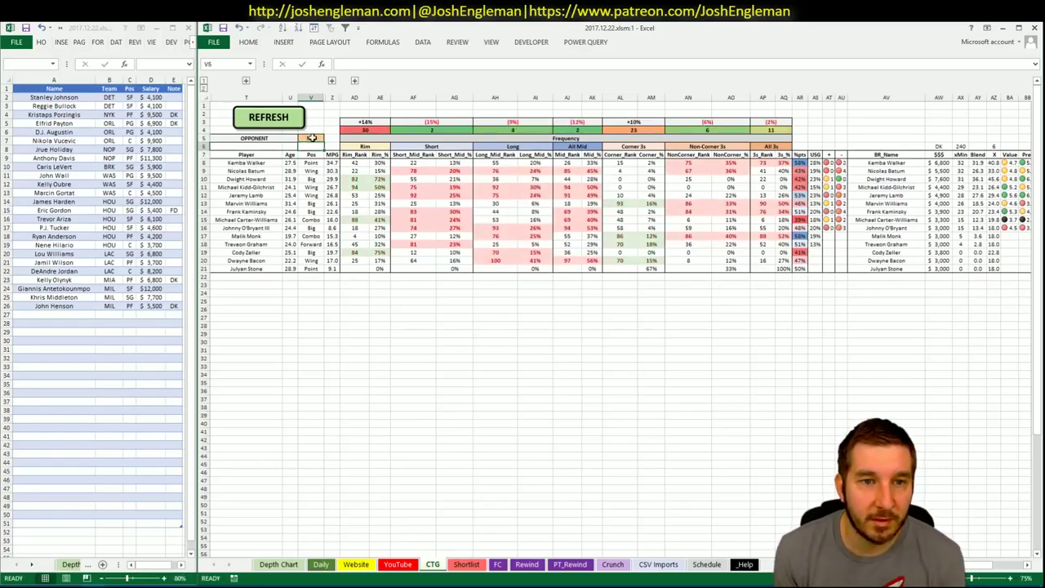
{"action": "type", "text": "MIL"}
{"action": "key", "text": "Return"}
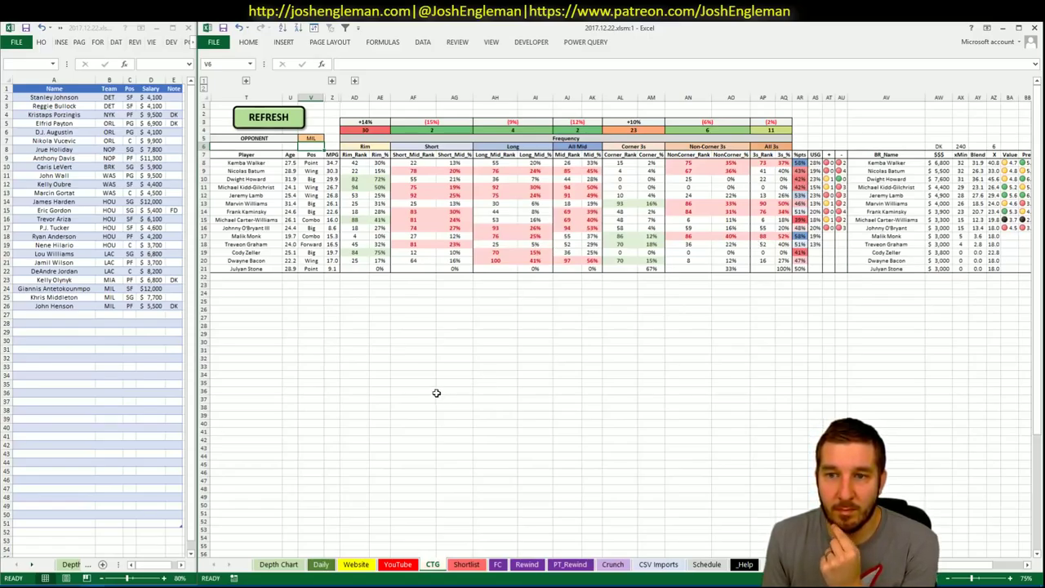
- Return to the YouTube sheet and compare the Hornets' FD and DK projections, including Jeremy Lamb's DK salary, with their recent games
{"action": "left_click", "coordinate": [398, 564]}
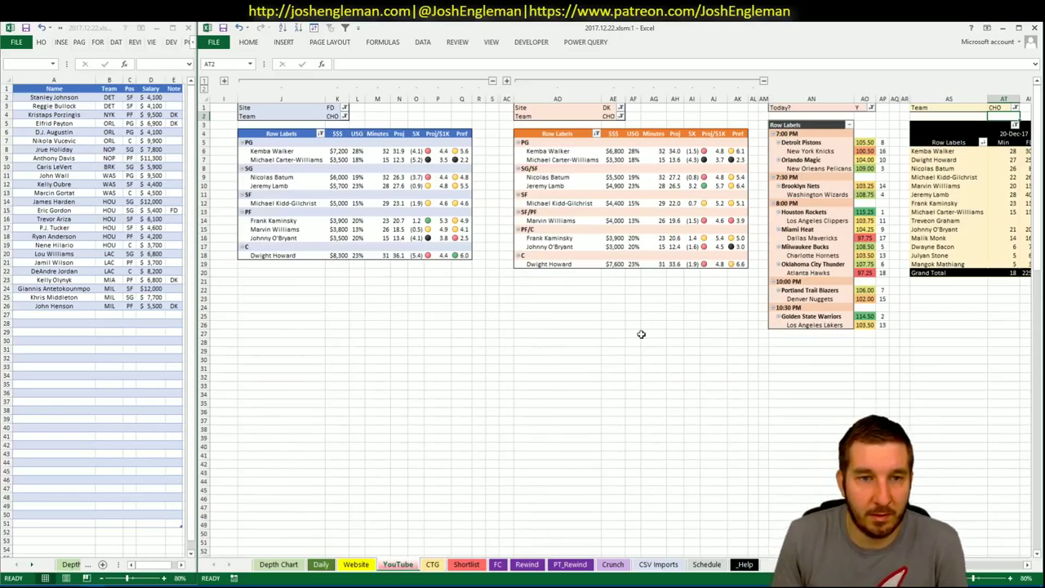
{"action": "left_click", "coordinate": [1028, 564]}
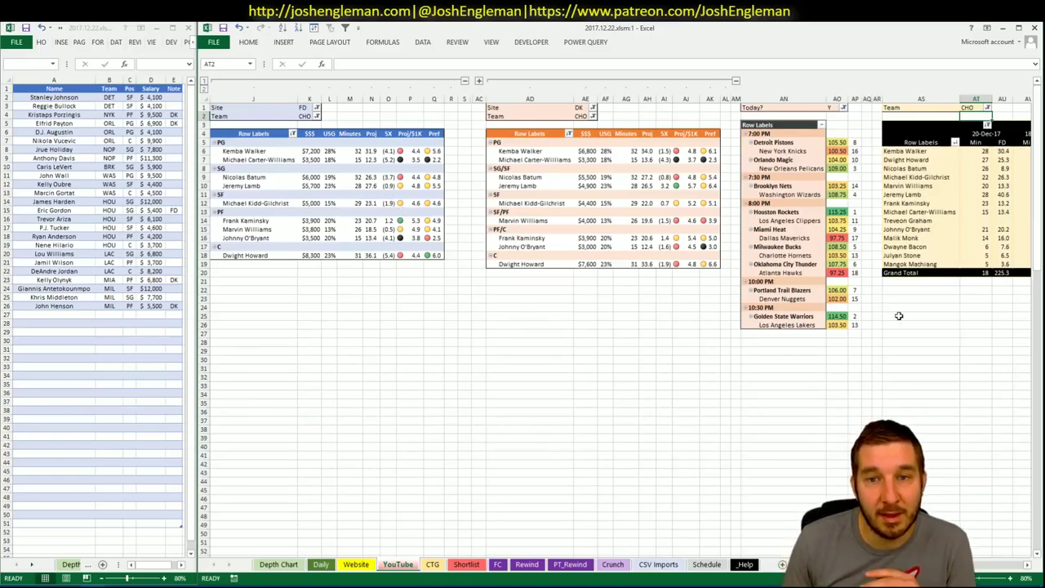
{"action": "left_click", "coordinate": [593, 186]}
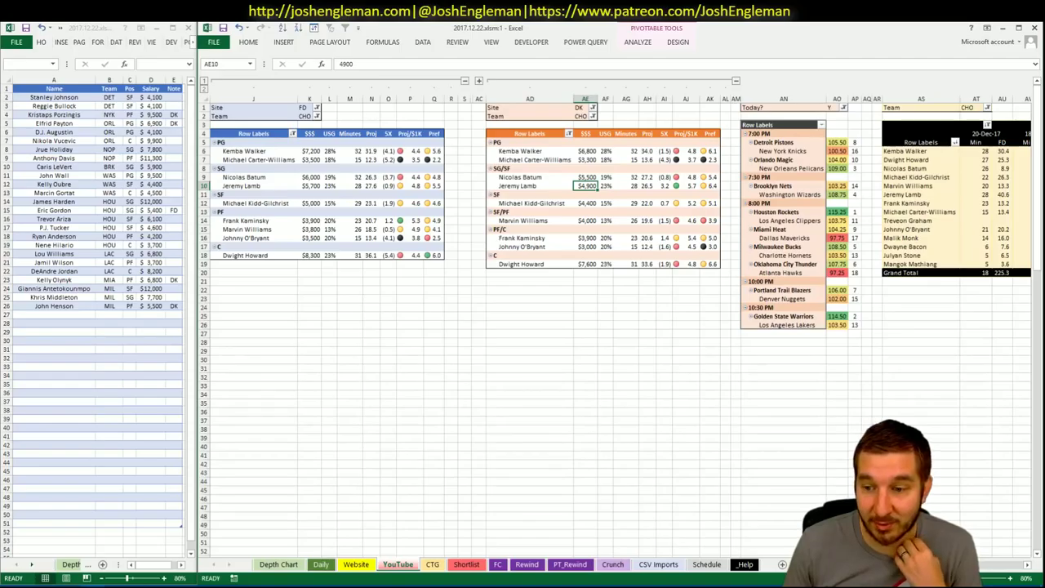
{"action": "scroll", "coordinate": [572, 327], "scroll_direction": "right", "scroll_amount": 2}
{"action": "scroll", "coordinate": [572, 327], "scroll_direction": "left", "scroll_amount": 2}
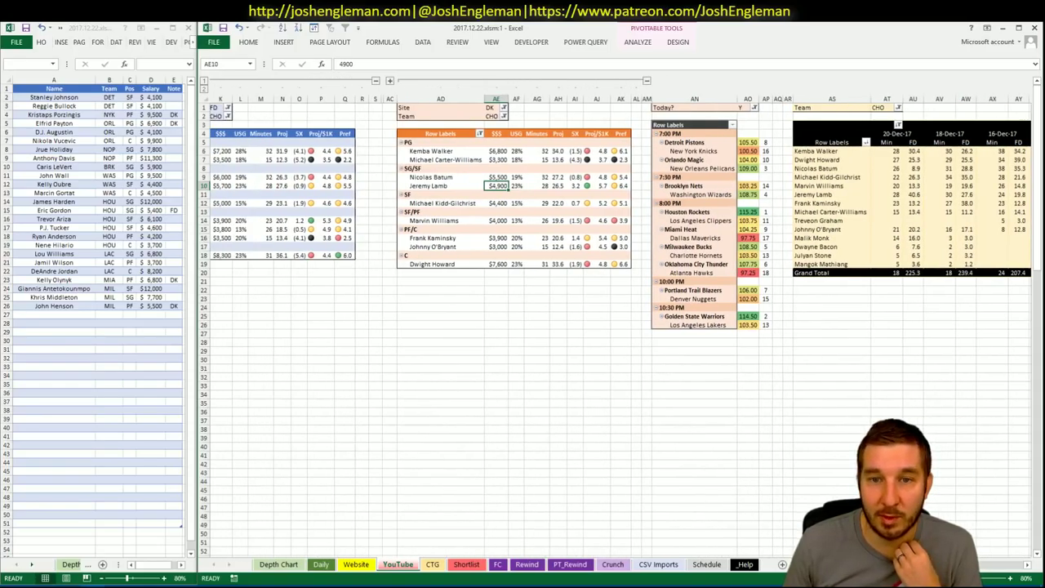
{"action": "scroll", "coordinate": [572, 326], "scroll_direction": "right", "scroll_amount": 1}
{"action": "scroll", "coordinate": [571, 327], "scroll_direction": "left", "scroll_amount": 3}
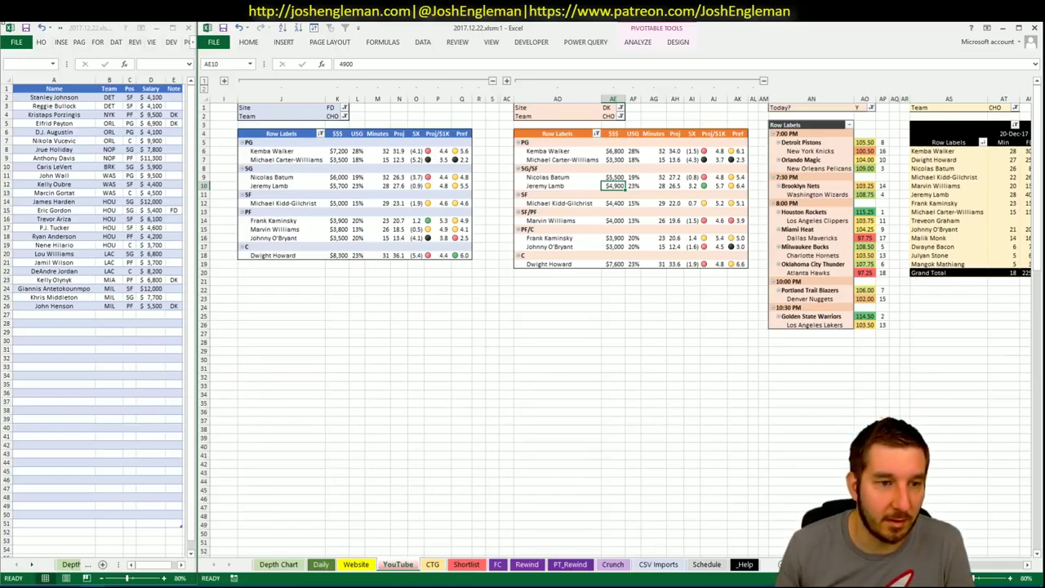
- Add Jeremy Lamb to the shortlist below John Henson with the note FD
{"action": "left_click", "coordinate": [65, 314]}
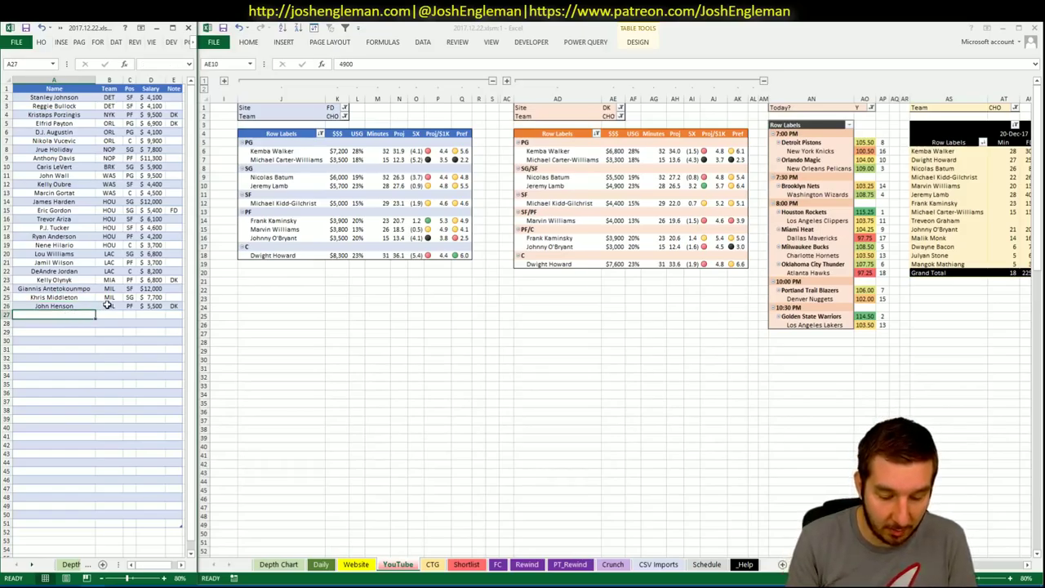
{"action": "type", "text": "Jeremy Lamb"}
{"action": "key", "text": "Tab"}
{"action": "key", "text": "Tab"}
{"action": "key", "text": "Tab"}
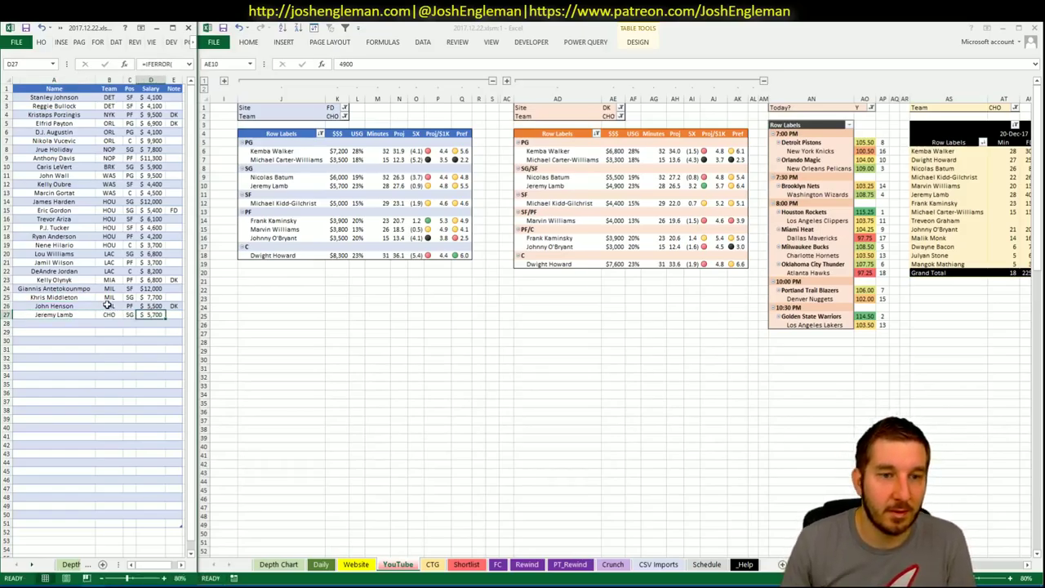
{"action": "key", "text": "Tab"}
{"action": "type", "text": "FD"}
{"action": "key", "text": "Return"}
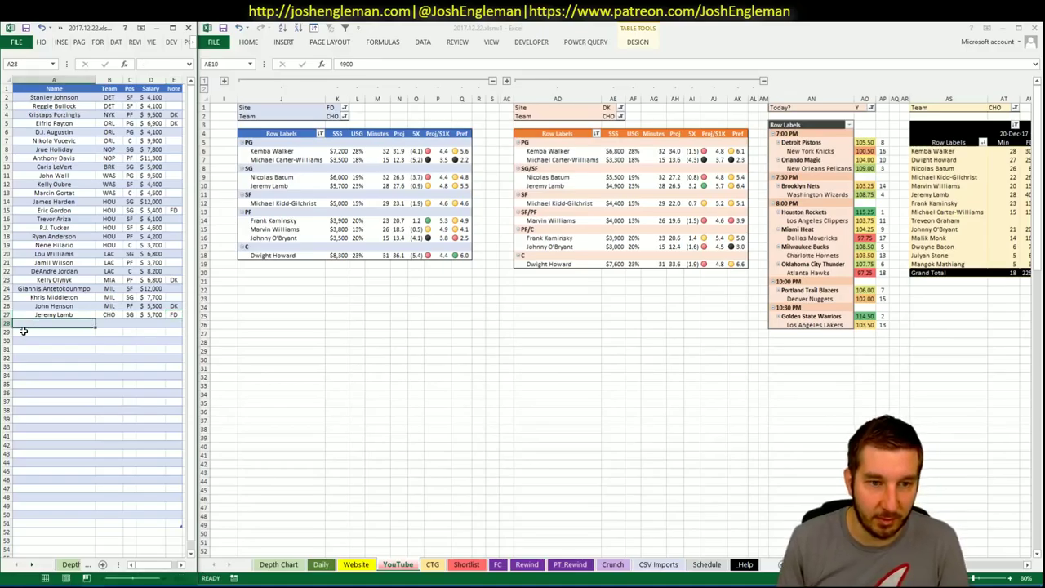
- Change Jeremy Lamb's note in the shortlist to DK
{"action": "left_click", "coordinate": [171, 316]}
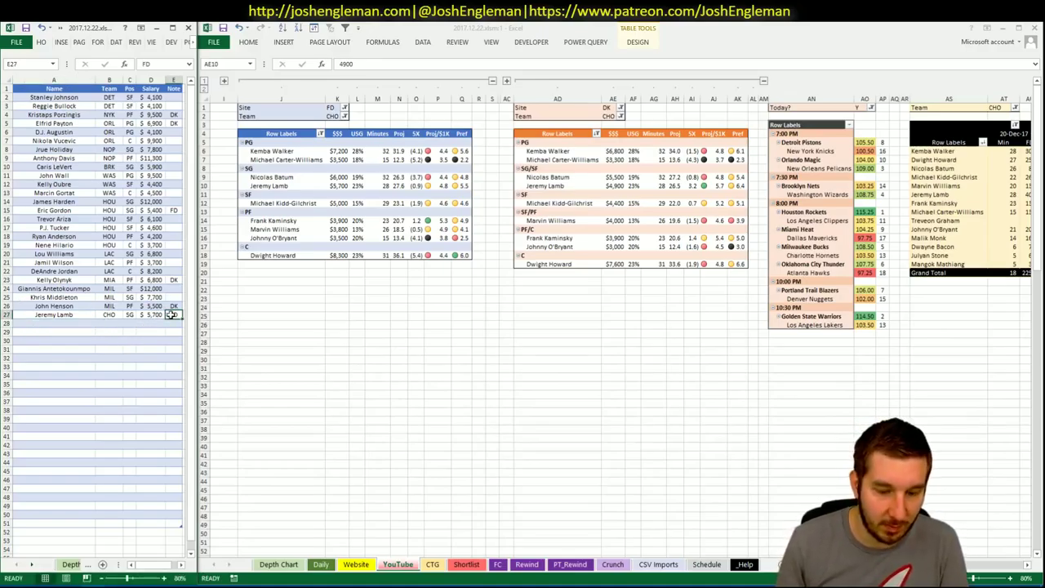
{"action": "type", "text": "DK"}
{"action": "key", "text": "Return"}
{"action": "key", "text": "Return"}
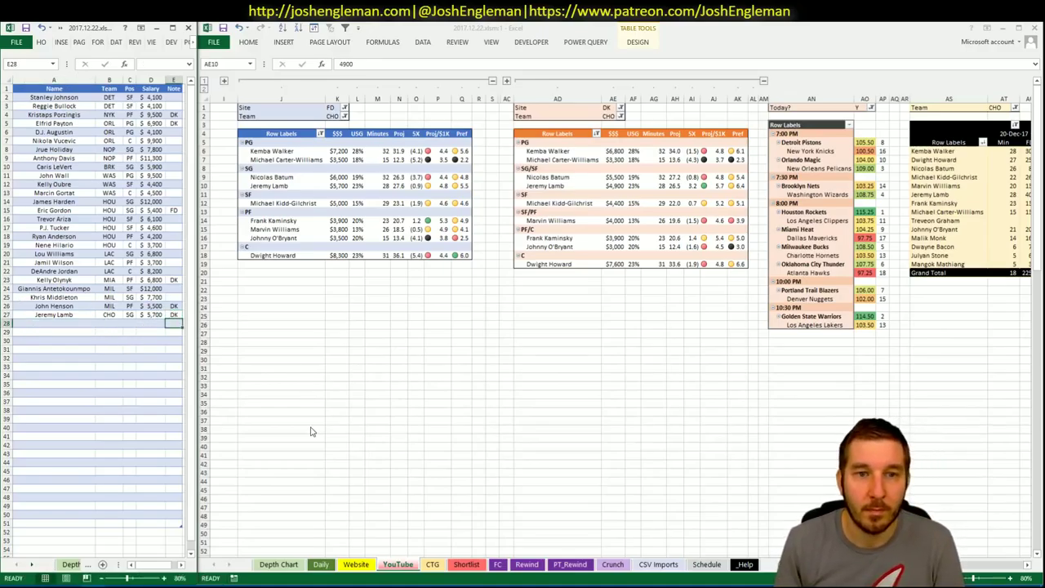
- Review the Hornets' minutes and fantasy points by game from 08-Dec-17 to 20-Dec-17 alongside their projections
{"action": "left_click", "coordinate": [461, 328]}
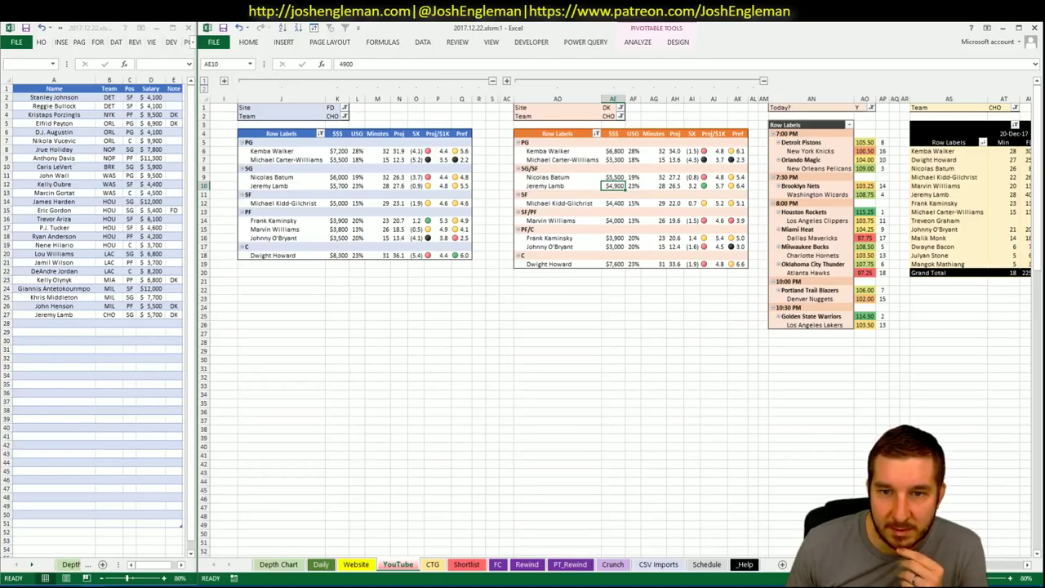
{"action": "scroll", "coordinate": [620, 327], "scroll_direction": "right", "scroll_amount": 5}
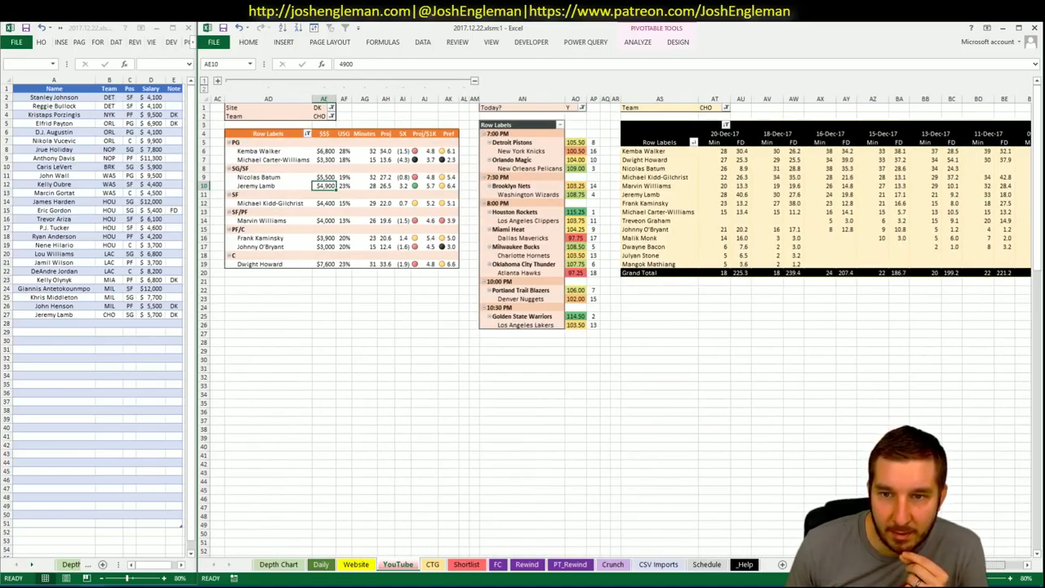
{"action": "scroll", "coordinate": [621, 326], "scroll_direction": "left", "scroll_amount": 5}
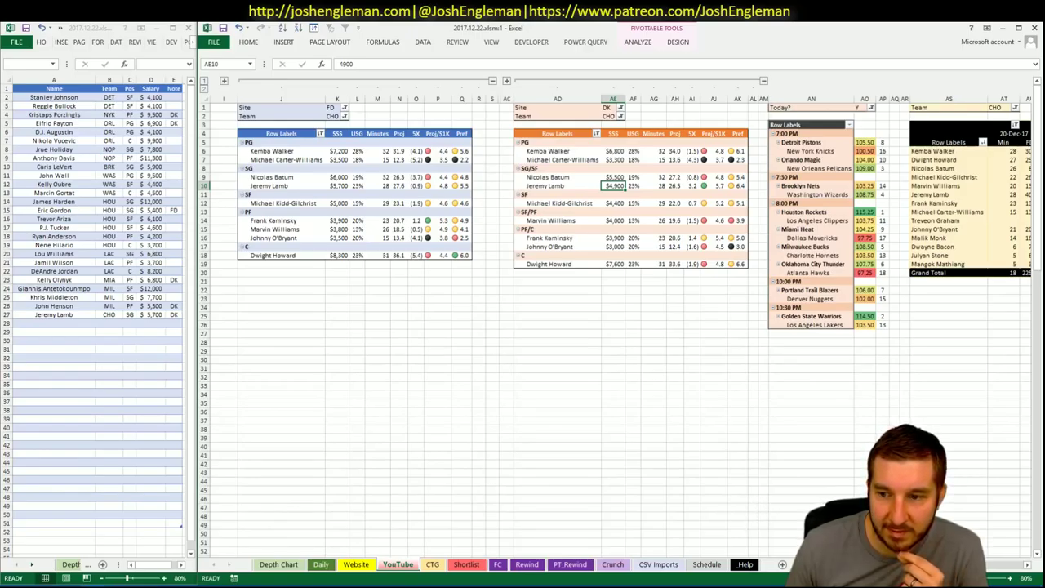
{"action": "scroll", "coordinate": [1023, 534], "scroll_direction": "right", "scroll_amount": 8}
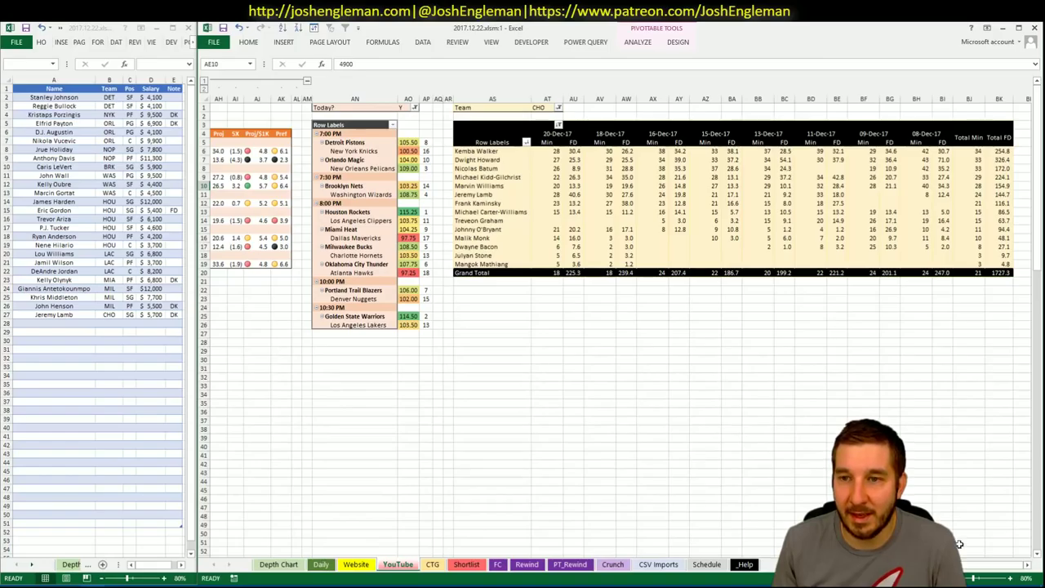
{"action": "left_click_drag", "start_coordinate": [915, 564], "coordinate": [849, 564]}
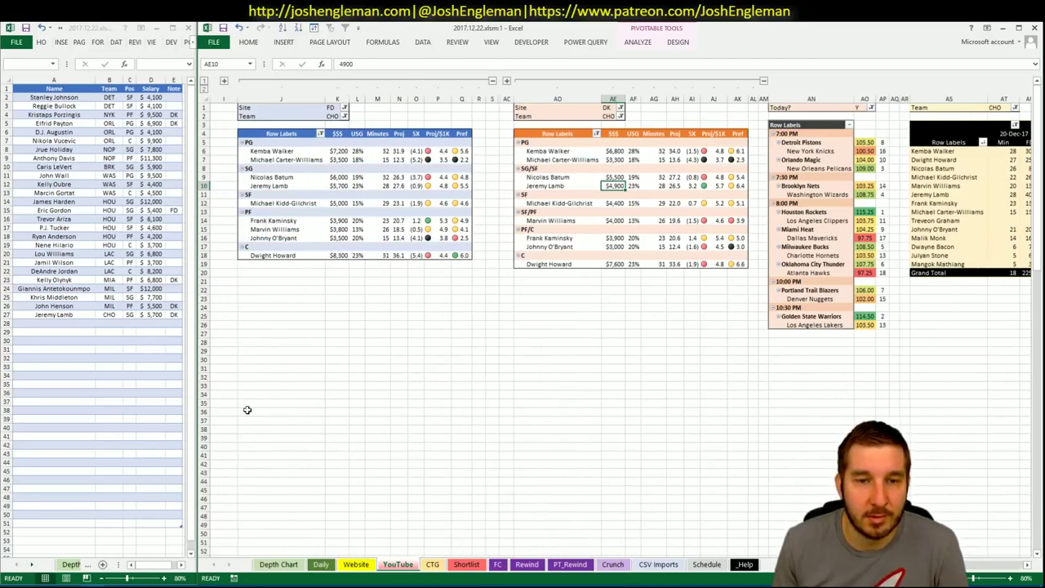
- Check Dwight Howard's row in the Hornets' FD projections as a candidate for the next shortlist entry
{"action": "left_click", "coordinate": [77, 314]}
{"action": "left_click", "coordinate": [76, 324]}
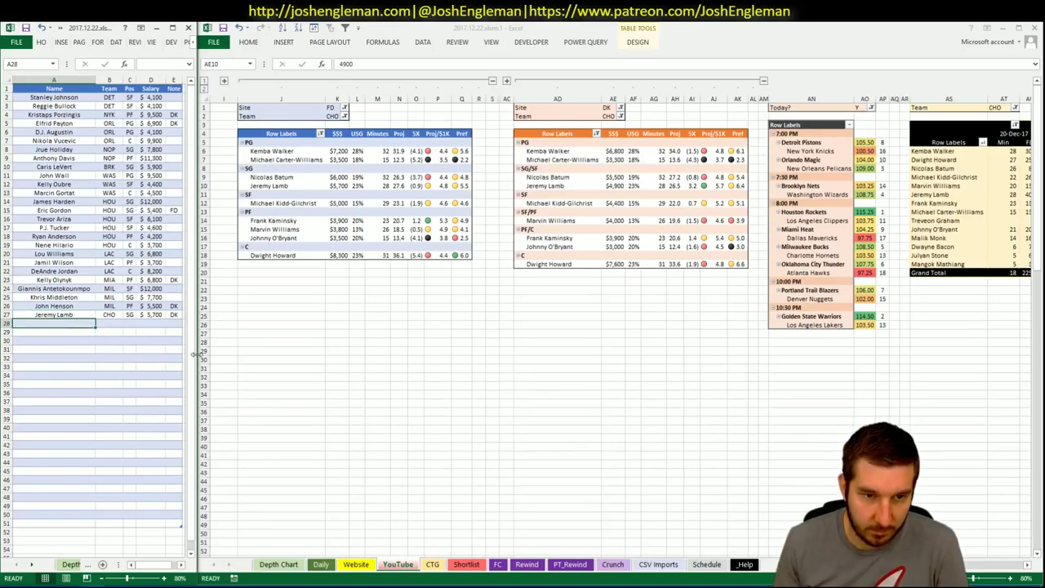
{"action": "key", "text": "alt+Tab"}
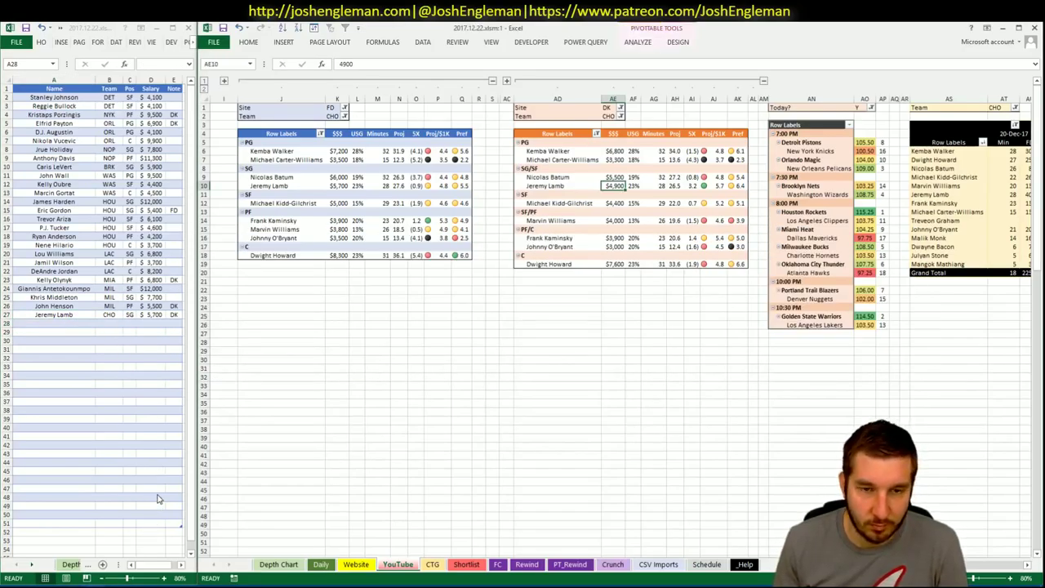
{"action": "left_click", "coordinate": [283, 297]}
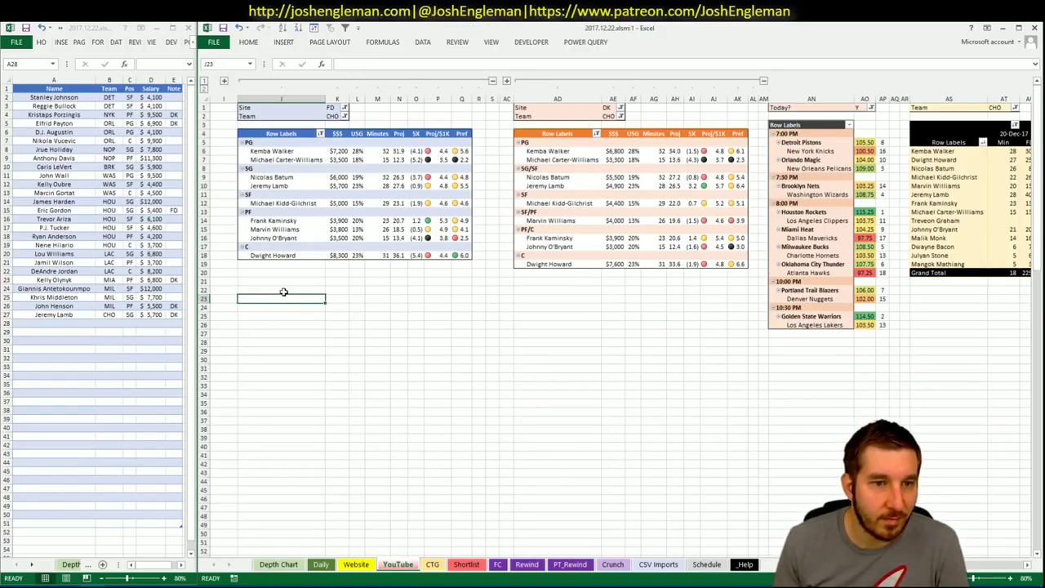
{"action": "left_click", "coordinate": [383, 316]}
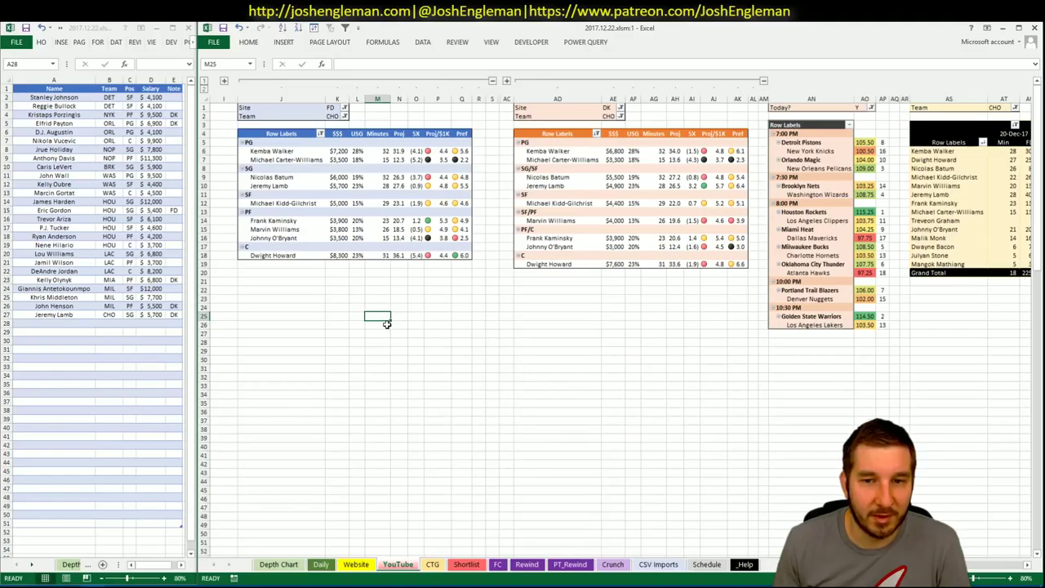
{"action": "left_click", "coordinate": [307, 255]}
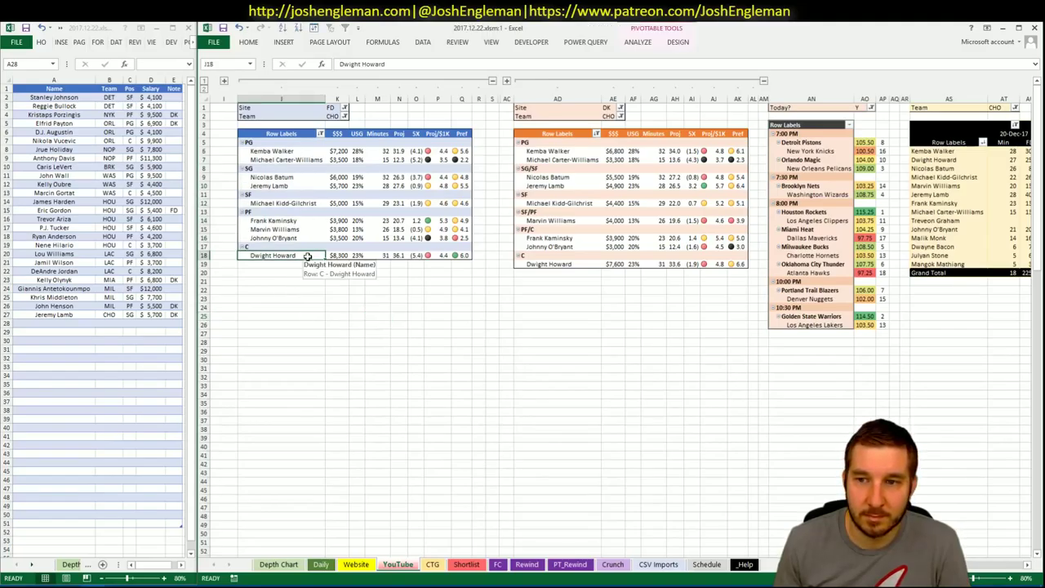
- Filter the FD projections, DK projections and minutes-by-game pivot tables to team OKC
{"action": "left_click", "coordinate": [465, 230]}
{"action": "left_click", "coordinate": [331, 117]}
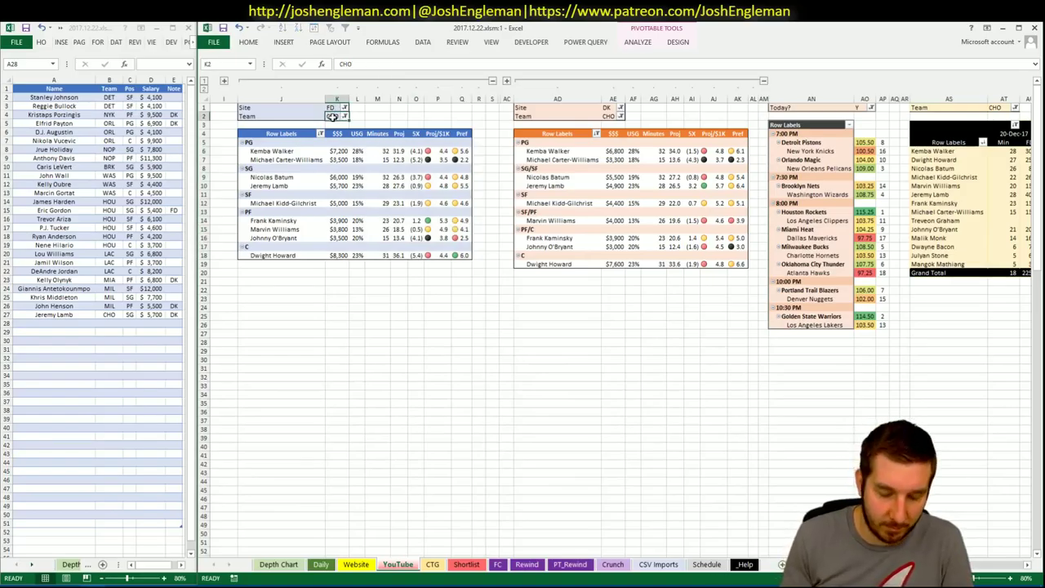
{"action": "type", "text": "OKC"}
{"action": "key", "text": "Return"}
{"action": "left_click", "coordinate": [590, 116]}
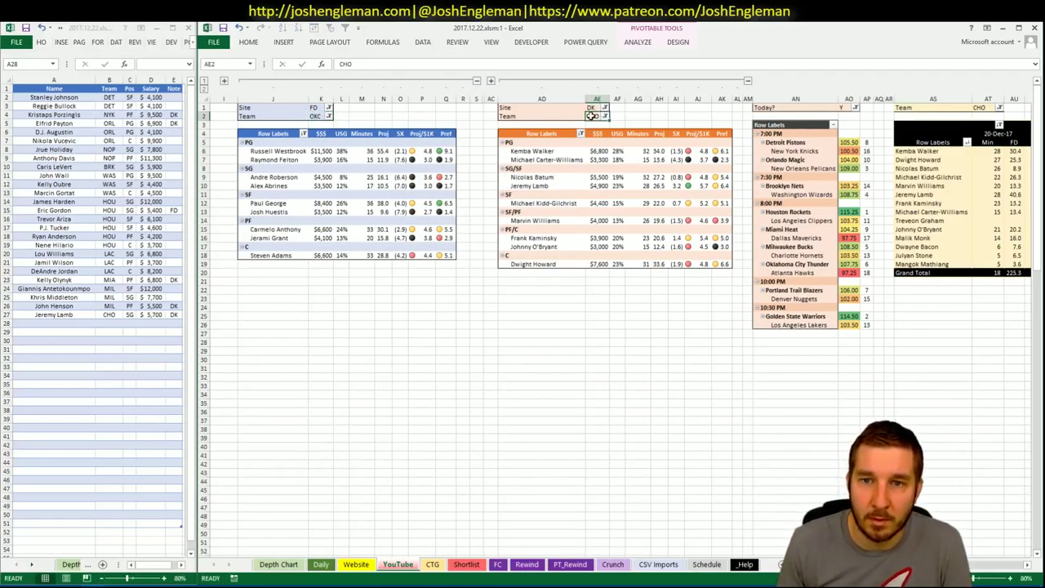
{"action": "type", "text": "OKC"}
{"action": "key", "text": "Tab"}
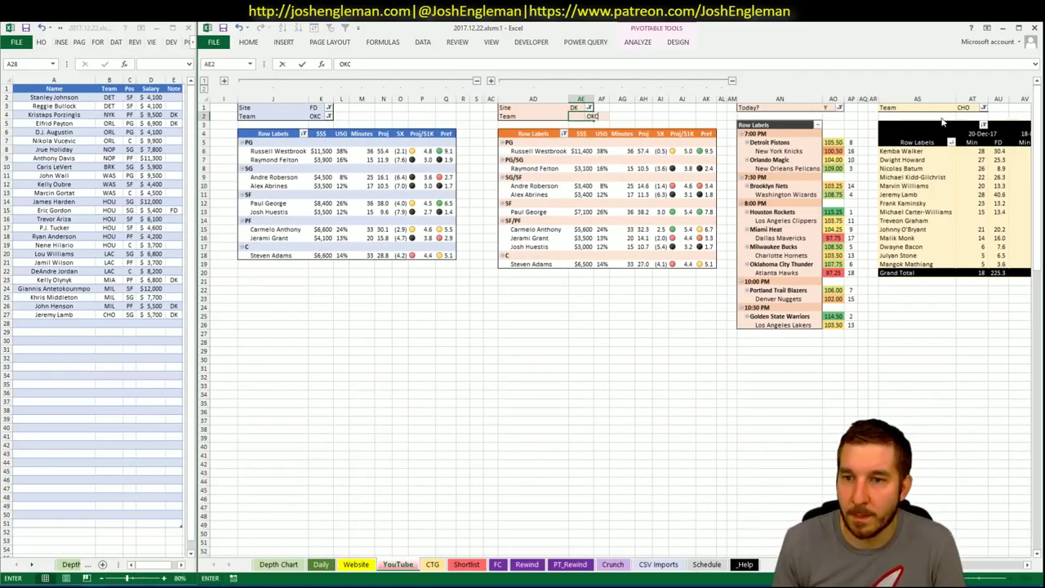
{"action": "left_click", "coordinate": [966, 107]}
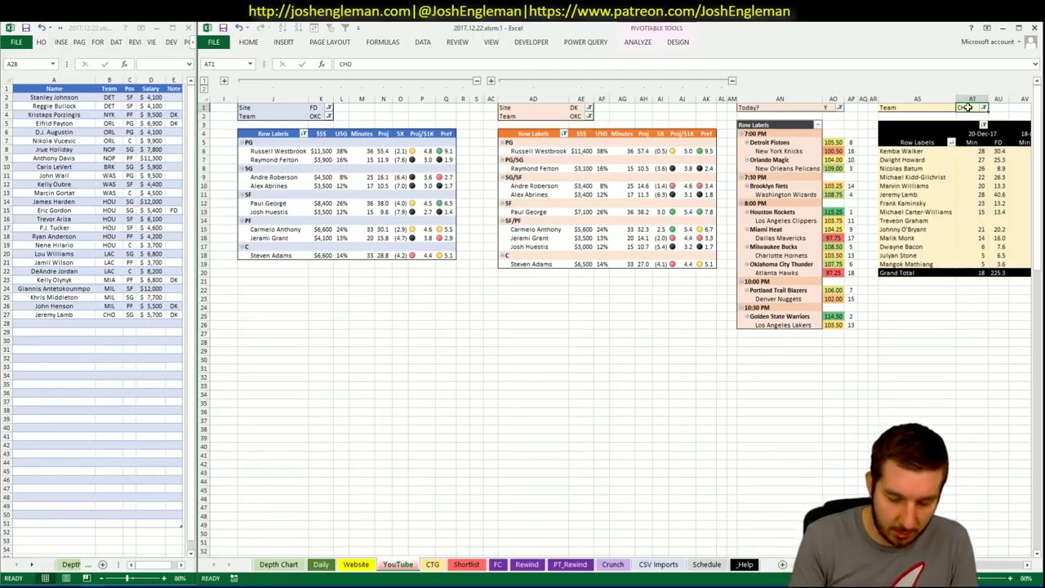
{"action": "type", "text": "OKC"}
{"action": "key", "text": "Return"}
{"action": "left_click", "coordinate": [527, 426]}
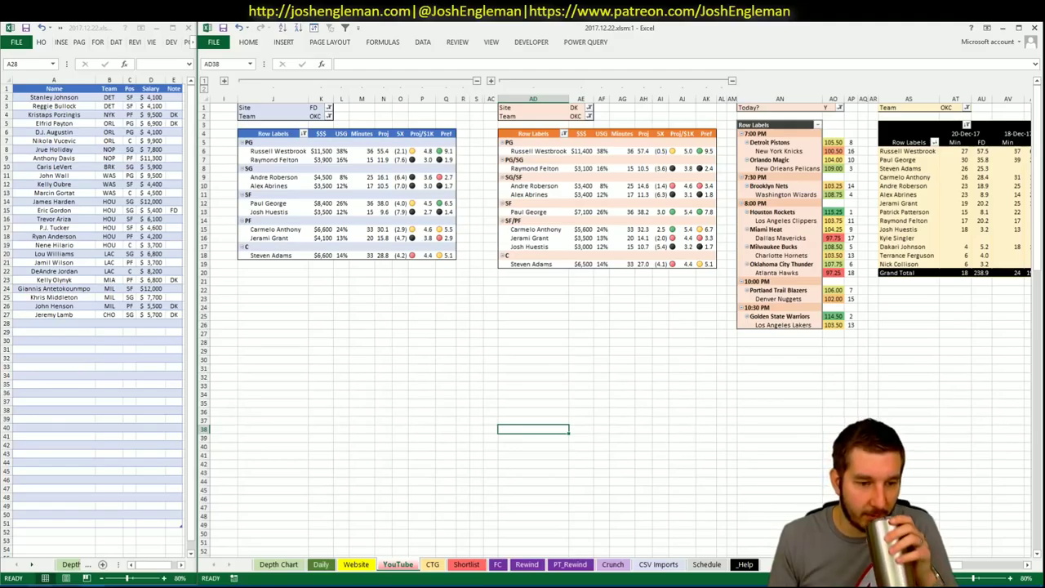
- Switch to the browser and open the Oklahoma City Thunder's team stats page on Cleaning the Glass
{"action": "key", "text": "alt+Tab"}
{"action": "left_click", "coordinate": [331, 120]}
{"action": "type", "text": "t"}
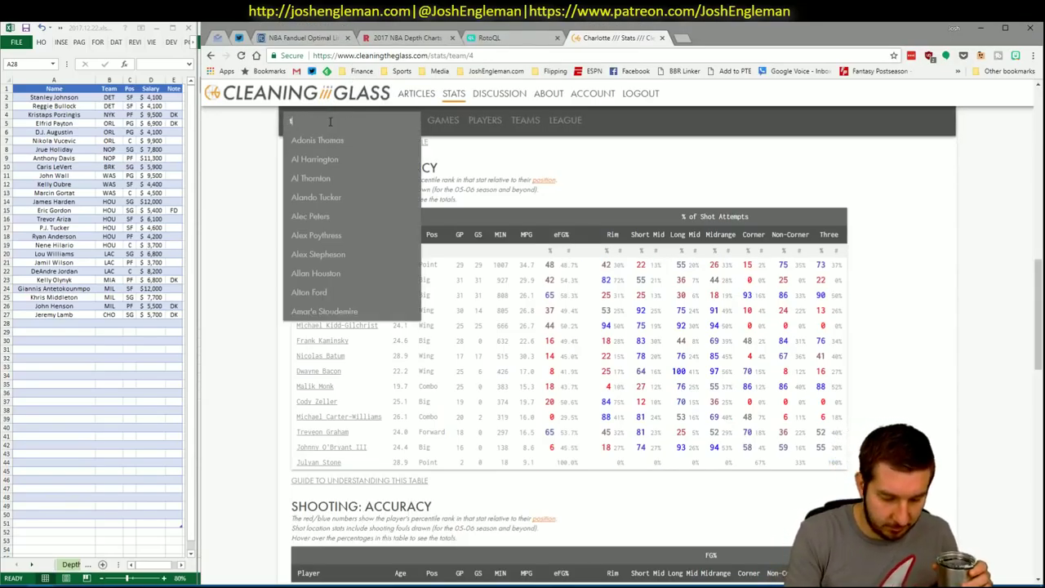
{"action": "type", "text": "y Thu"}
{"action": "key", "text": "Down"}
{"action": "key", "text": "Down"}
{"action": "key", "text": "Return"}
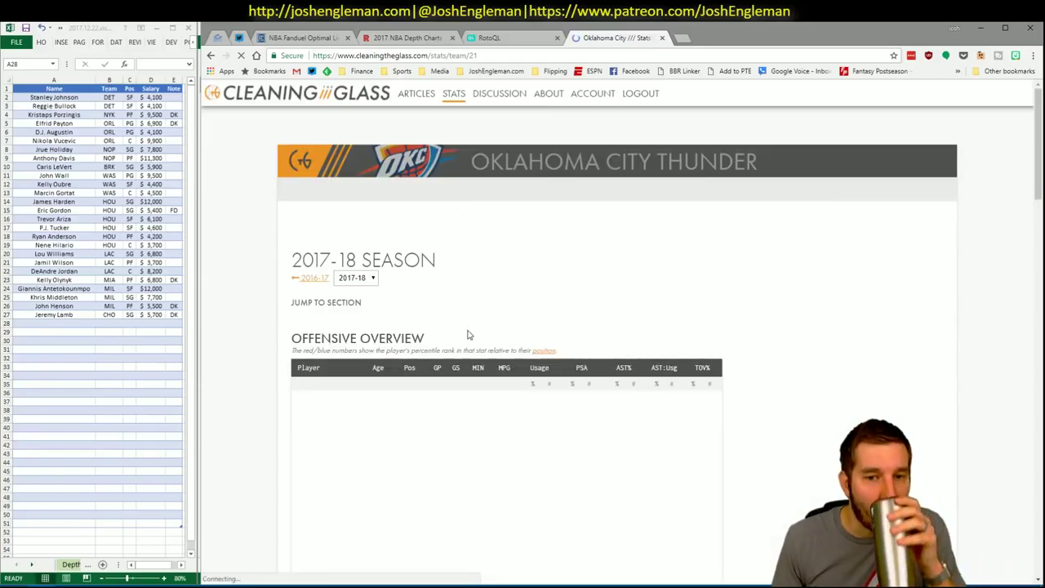
- Copy the Thunder's Shooting: Frequency player table into the workbook's CTG sheet and set the opponent to ATL
{"action": "scroll", "coordinate": [739, 463], "scroll_direction": "down", "scroll_amount": 6}
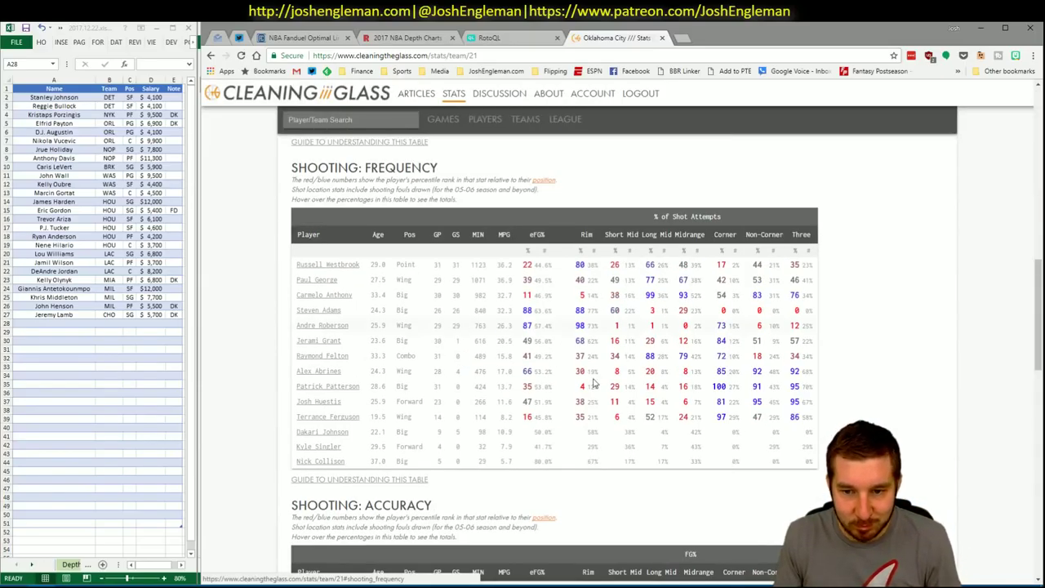
{"action": "left_click_drag", "start_coordinate": [816, 464], "coordinate": [324, 271]}
{"action": "key", "text": "alt+Tab"}
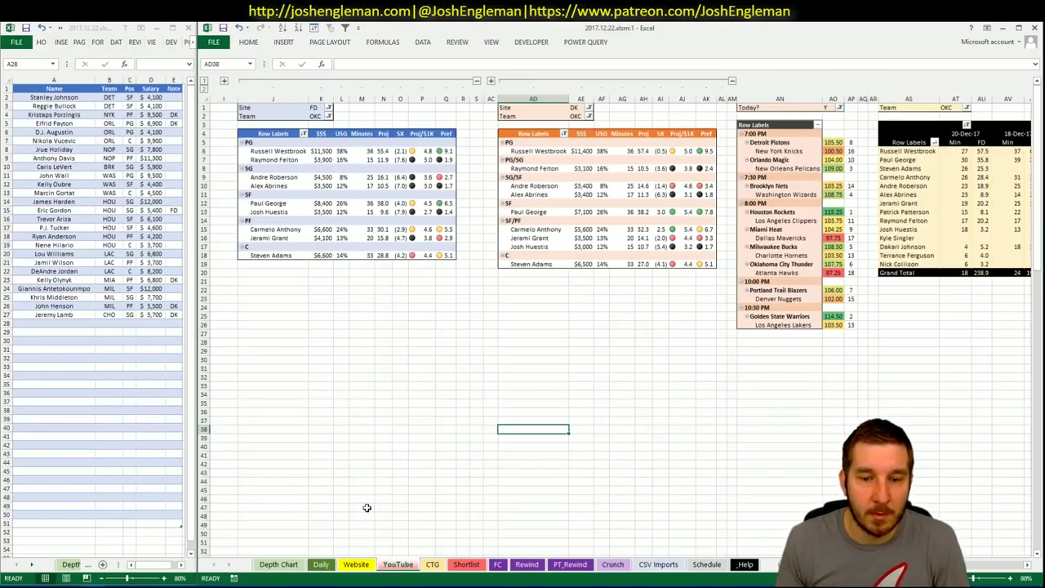
{"action": "left_click", "coordinate": [431, 565]}
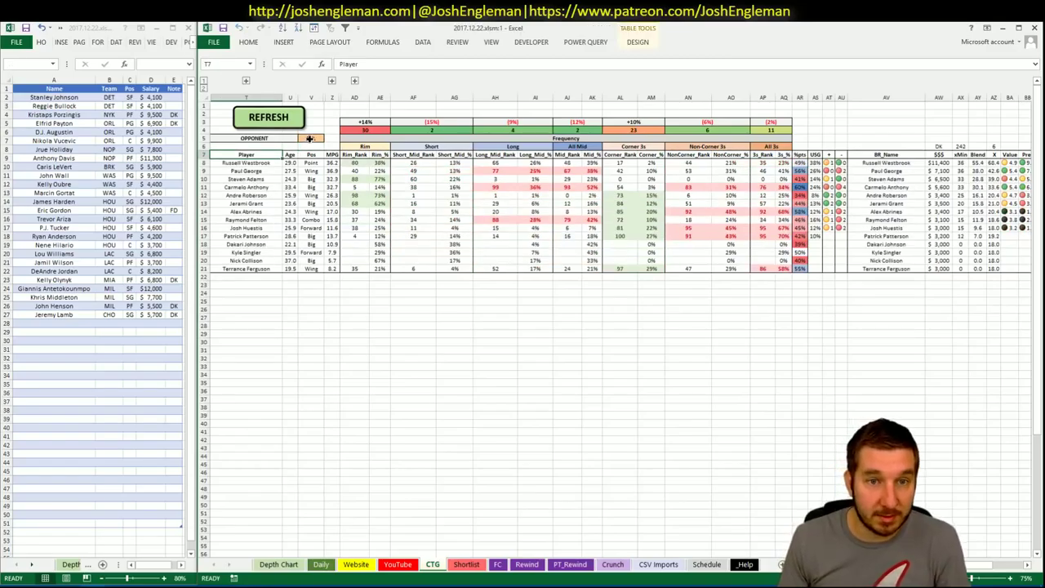
{"action": "left_click", "coordinate": [397, 564]}
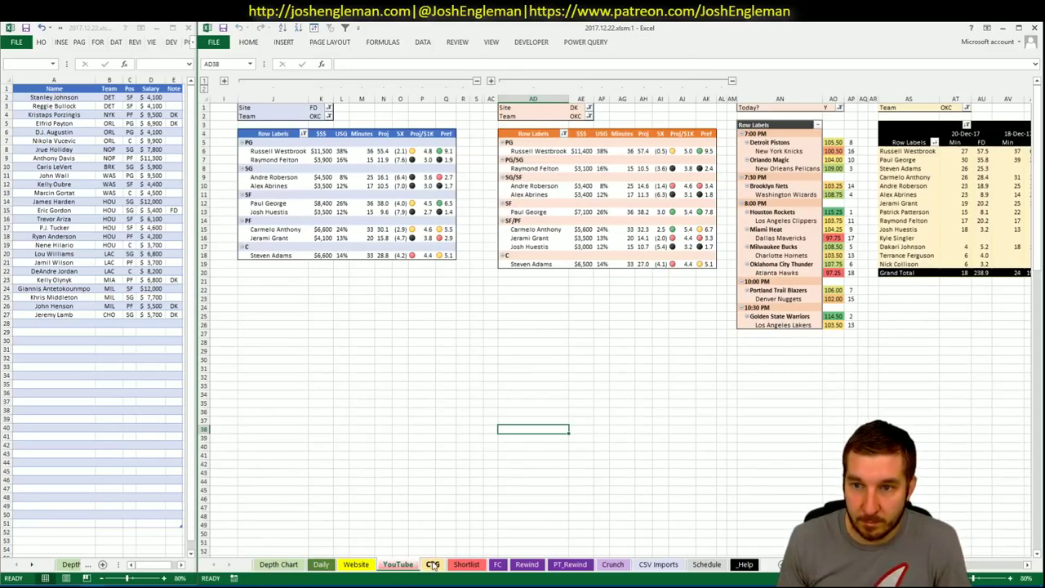
{"action": "left_click", "coordinate": [433, 565]}
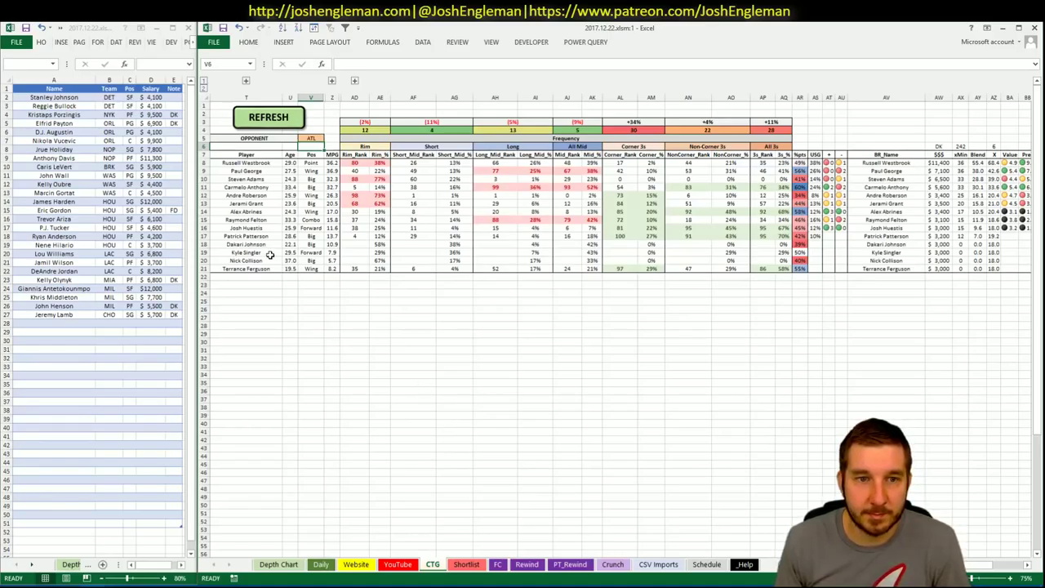
- Add Russell Westbrook to the shortlist below Jeremy Lamb
{"action": "left_click", "coordinate": [82, 325]}
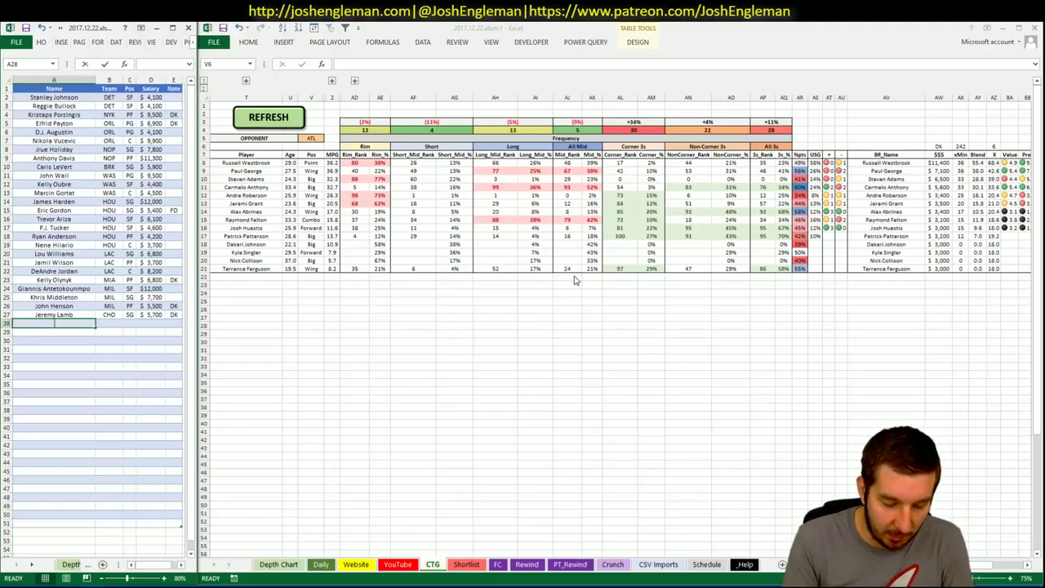
{"action": "type", "text": "Jussell "}
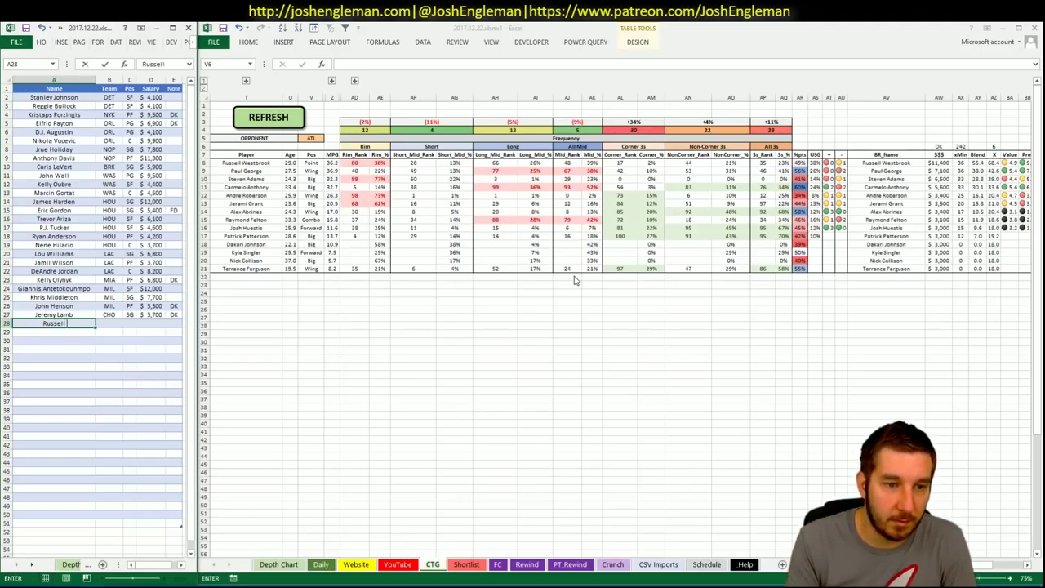
{"action": "type", "text": "Westbrook"}
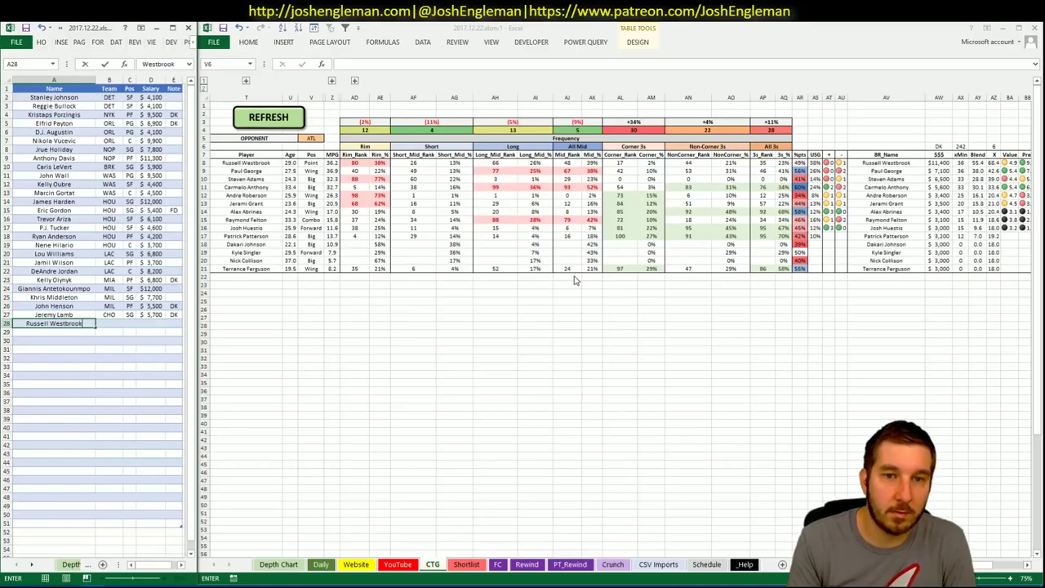
{"action": "key", "text": "Return"}
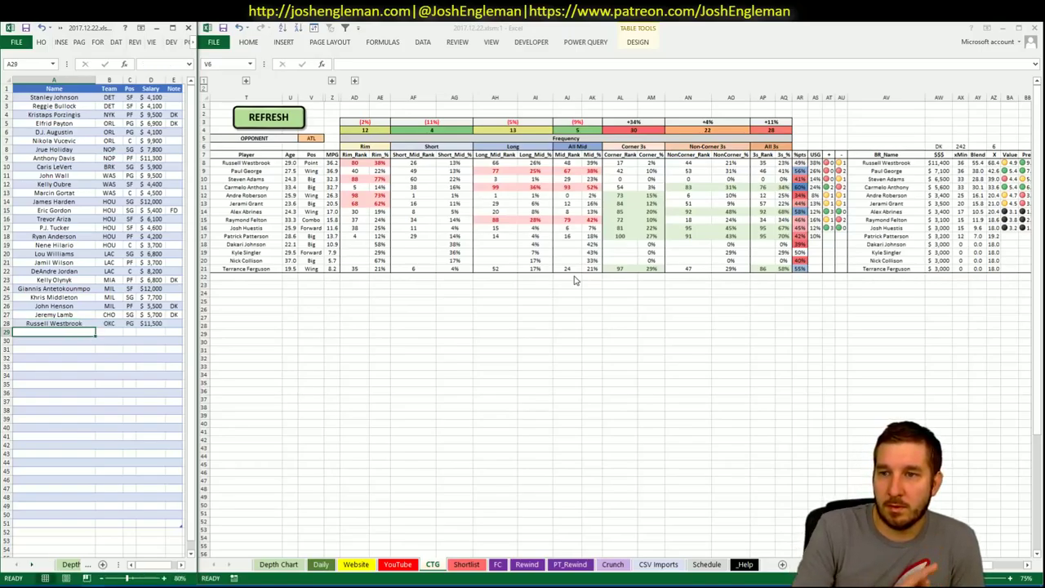
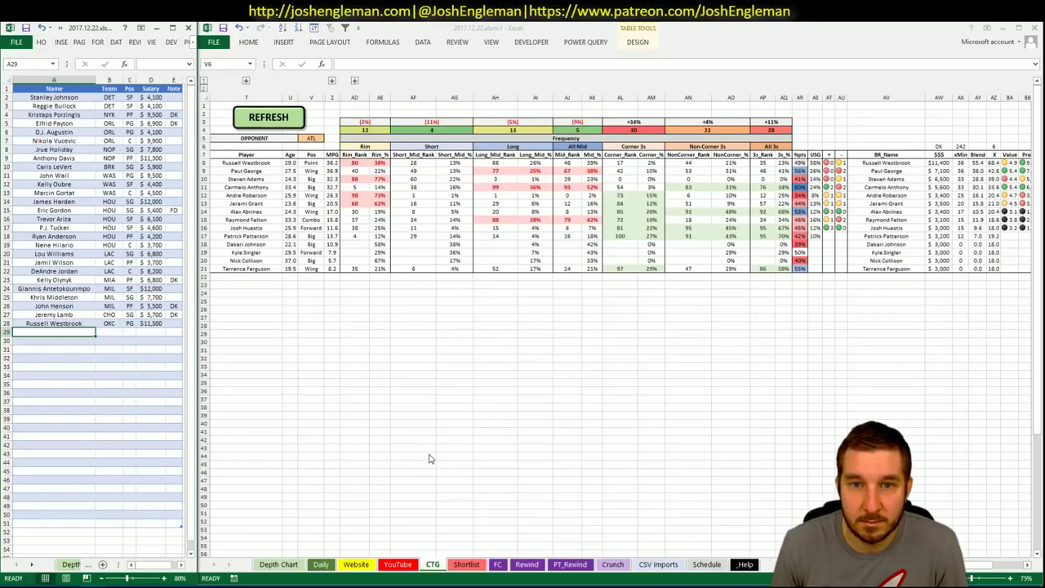
- Check the Thunder's projections and recent minutes on the YouTube sheet, and add Paul George to the shortlist below Russell Westbrook
{"action": "left_click", "coordinate": [398, 564]}
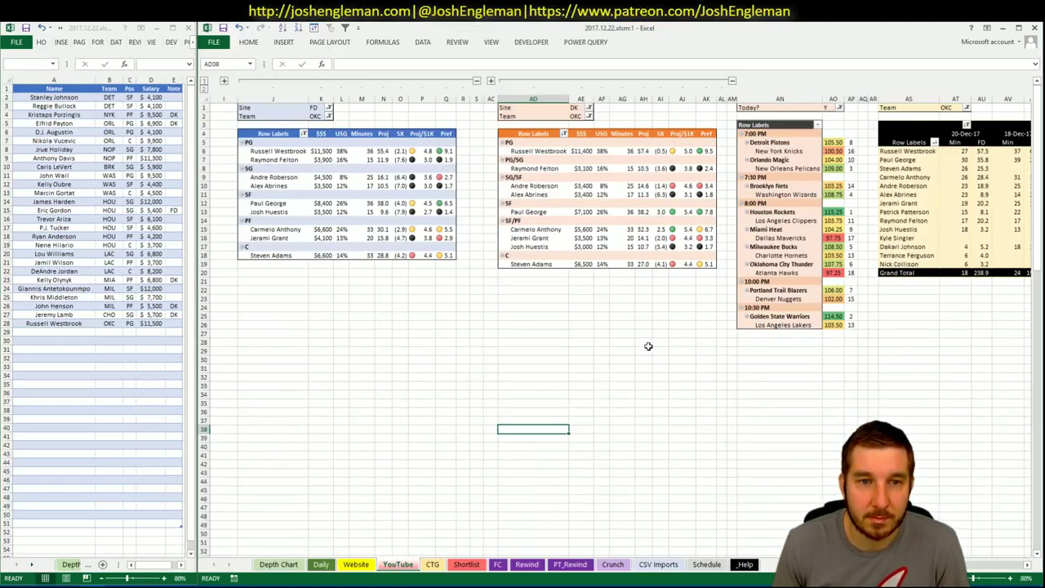
{"action": "left_click", "coordinate": [1030, 567]}
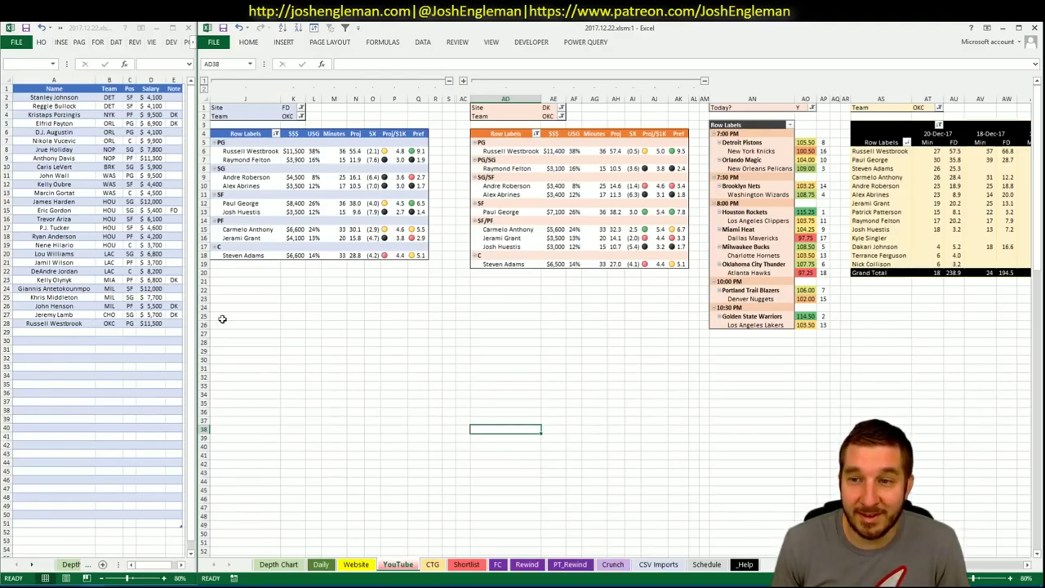
{"action": "left_click", "coordinate": [76, 331]}
{"action": "type", "text": "Paul George"}
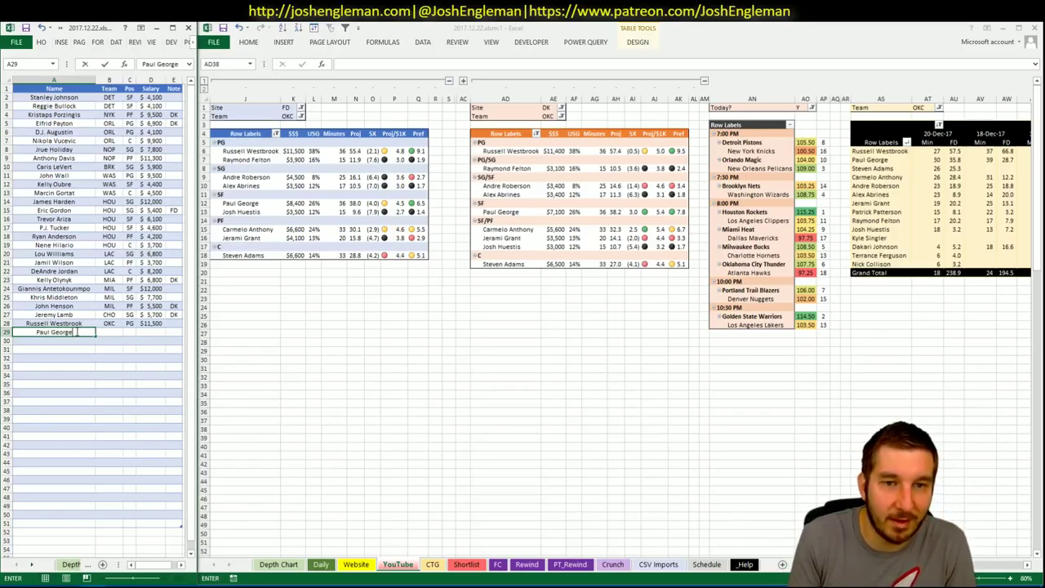
{"action": "key", "text": "Tab"}
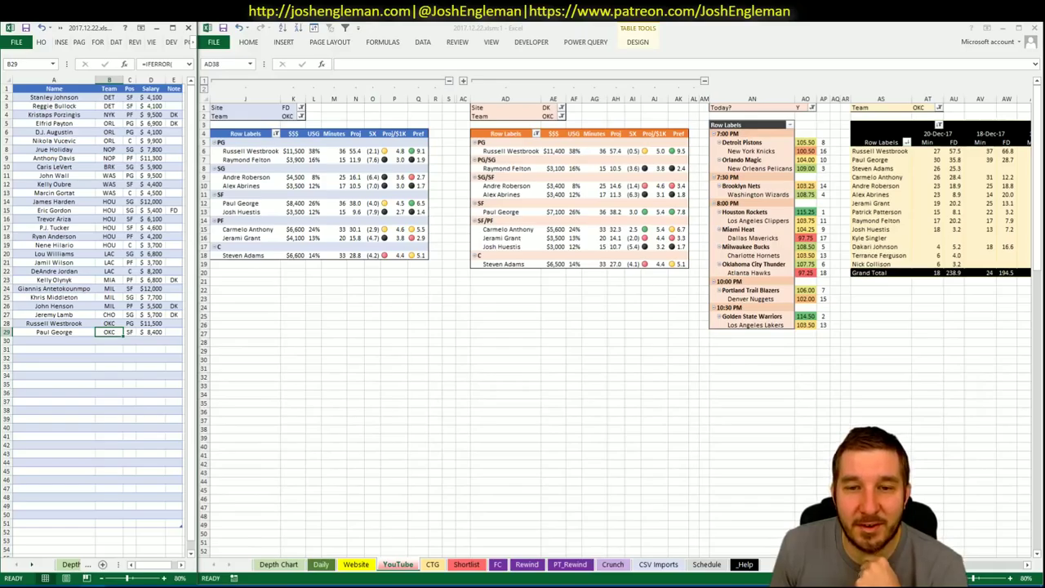
{"action": "left_click", "coordinate": [505, 428]}
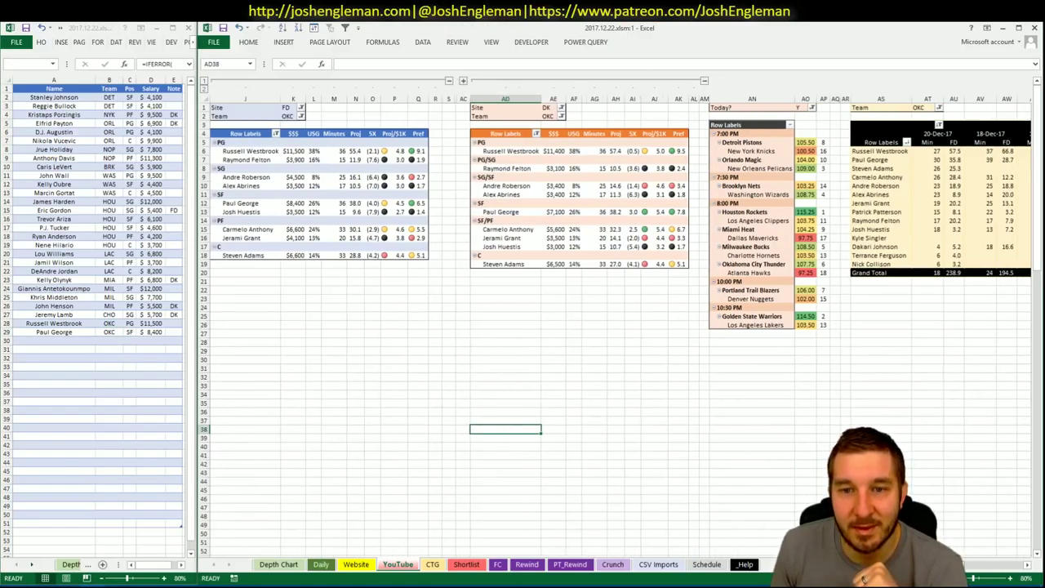
- Add Carmelo Anthony to the shortlist below Paul George with the note DK
{"action": "left_click", "coordinate": [108, 332]}
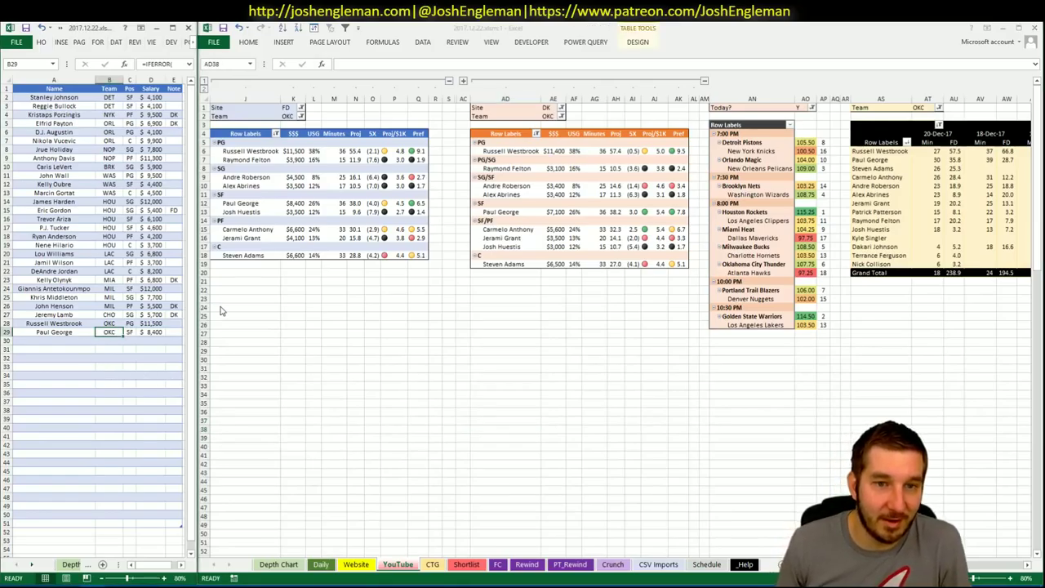
{"action": "key", "text": "Left"}
{"action": "key", "text": "Down"}
{"action": "type", "text": "Carmelo"}
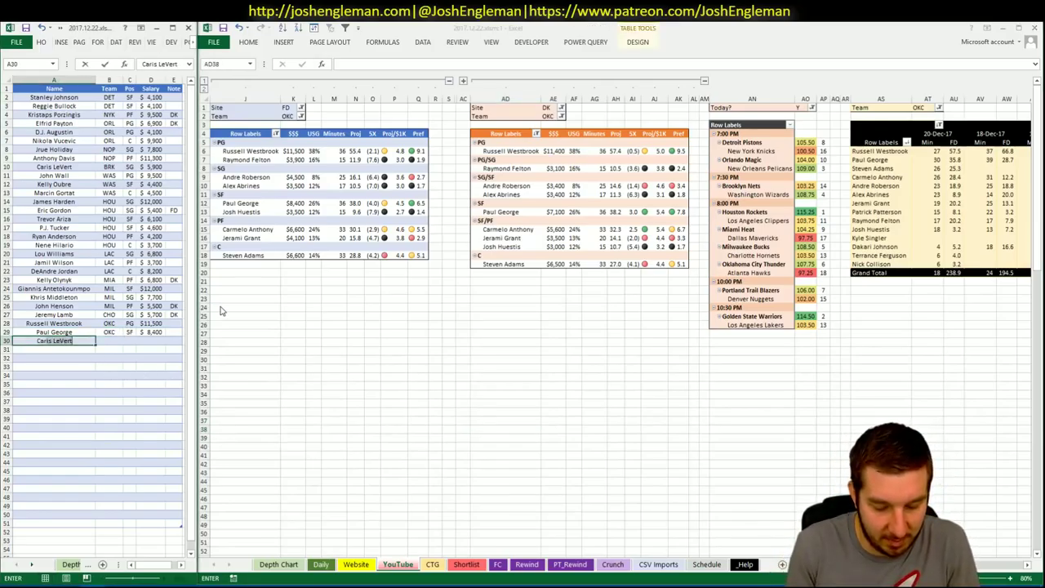
{"action": "type", "text": " Anthony"}
{"action": "key", "text": "Tab"}
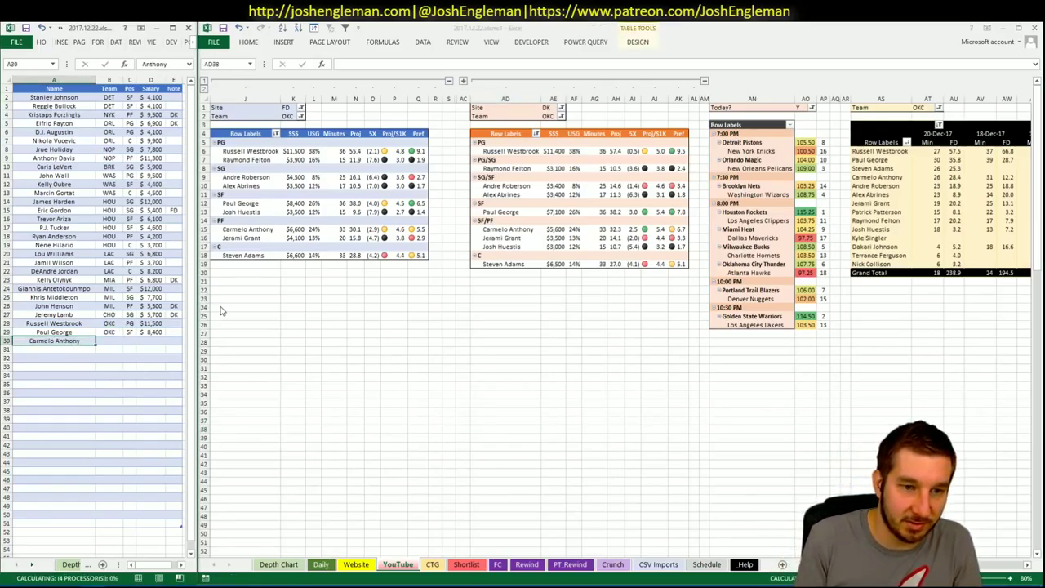
{"action": "key", "text": "Tab"}
{"action": "key", "text": "Tab"}
{"action": "key", "text": "Tab"}
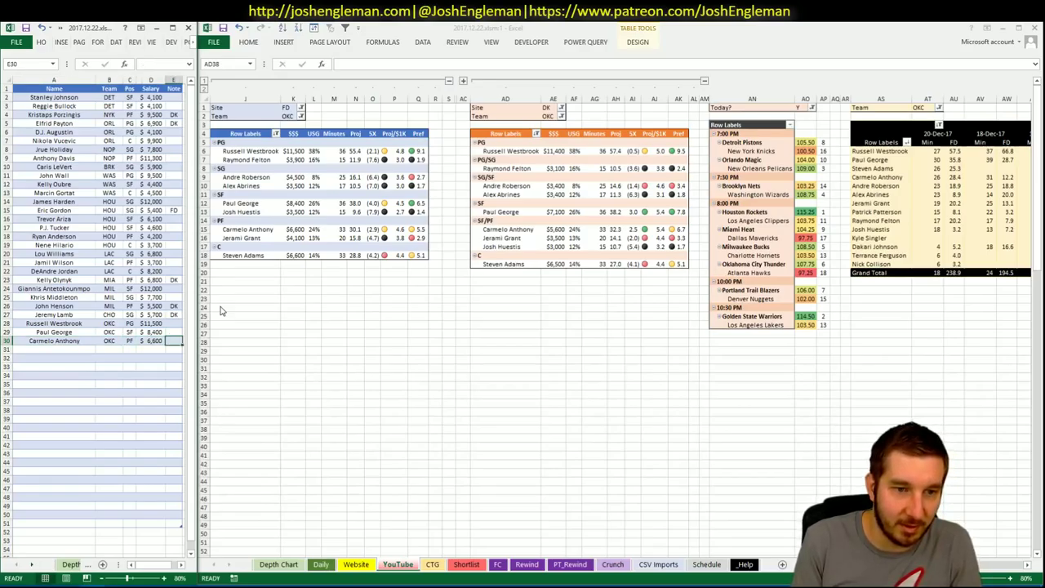
{"action": "type", "text": "DK"}
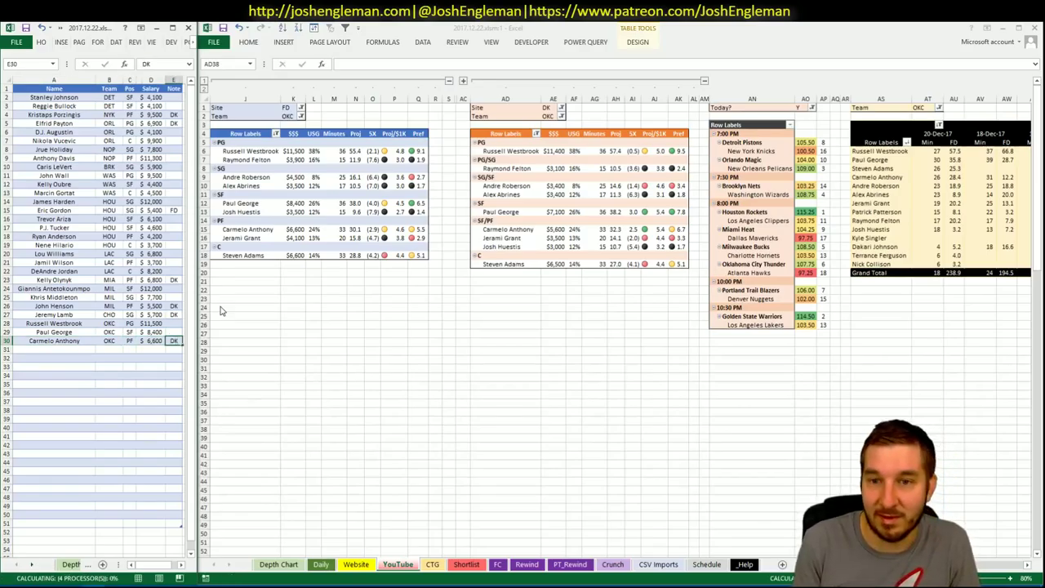
{"action": "key", "text": "Return"}
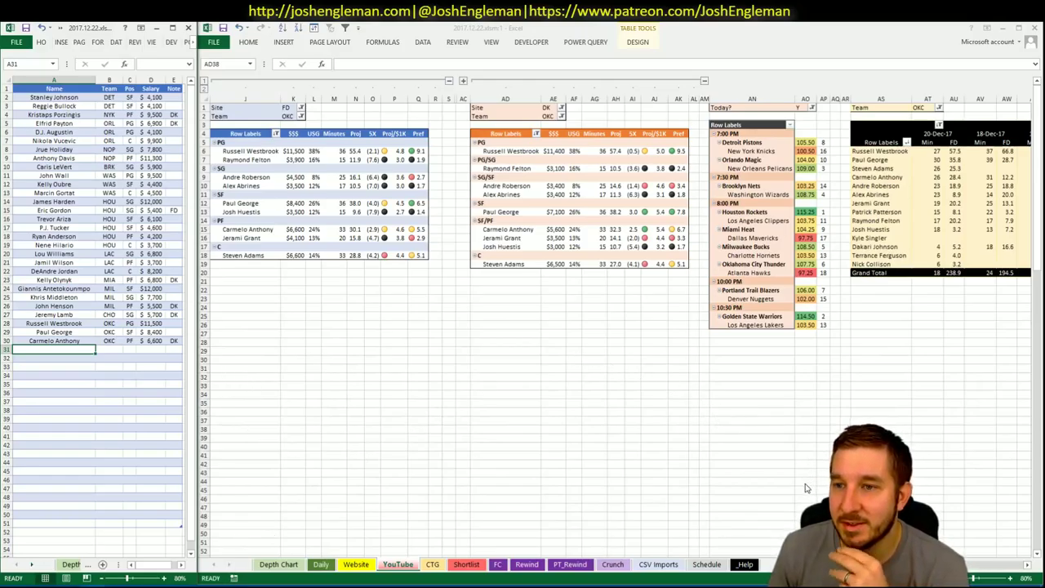
- Filter the FD projections, DK projections and minutes-by-game pivot tables to team ATL
{"action": "key", "text": "alt+Tab"}
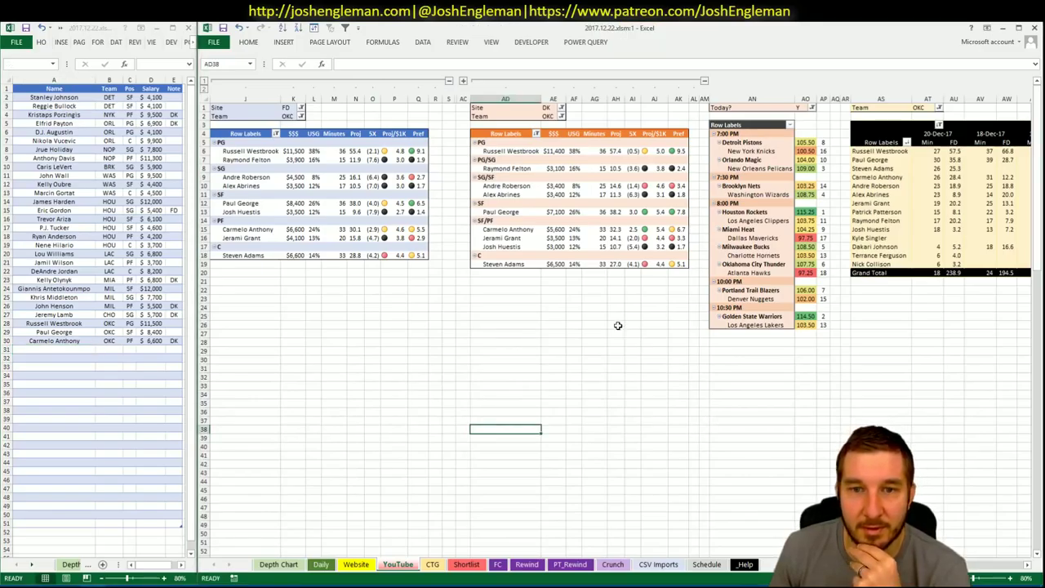
{"action": "left_click", "coordinate": [288, 116]}
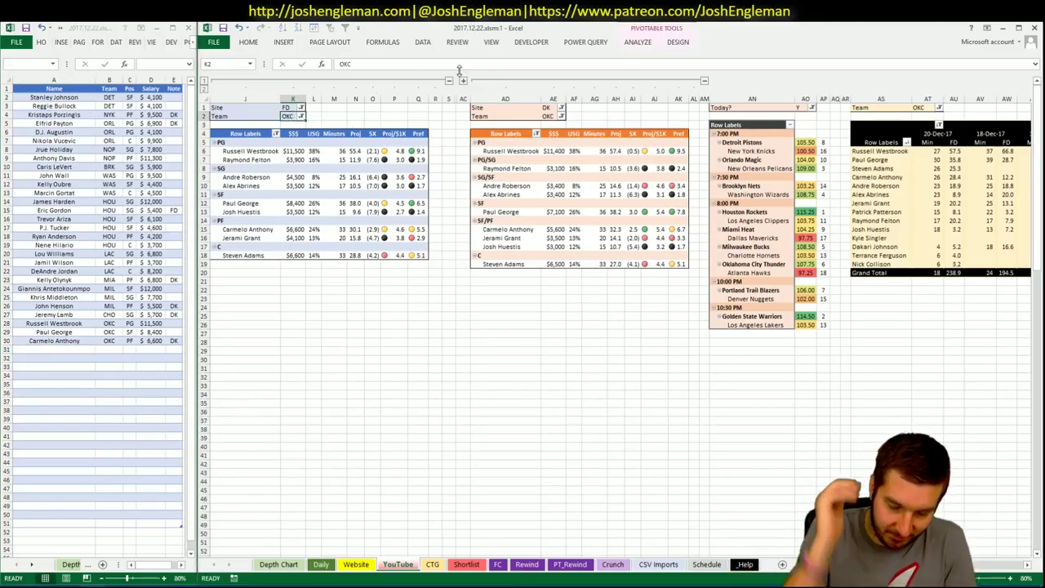
{"action": "type", "text": "ATL"}
{"action": "key", "text": "Tab"}
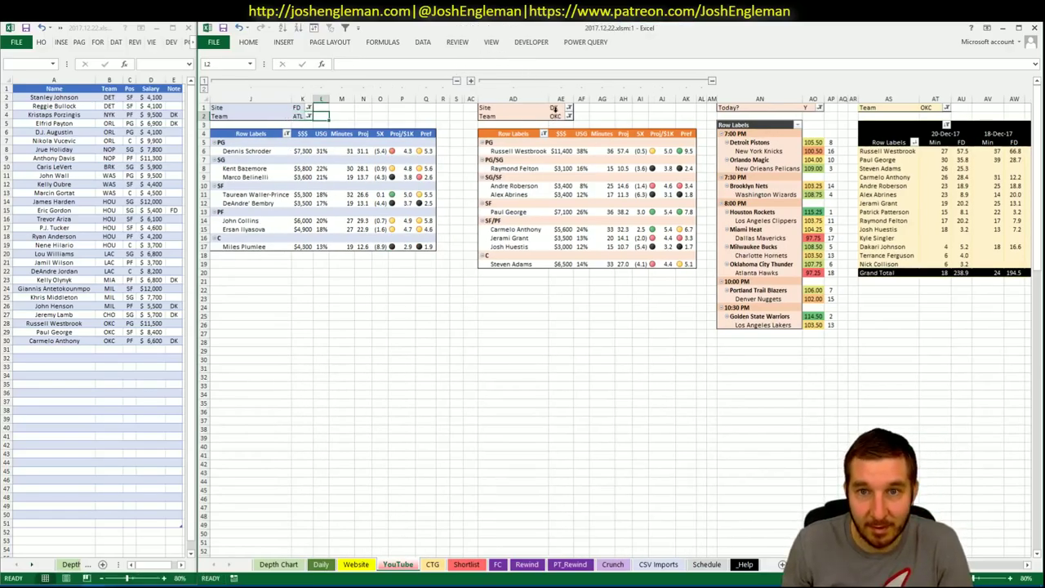
{"action": "left_click", "coordinate": [554, 116]}
{"action": "type", "text": "A"}
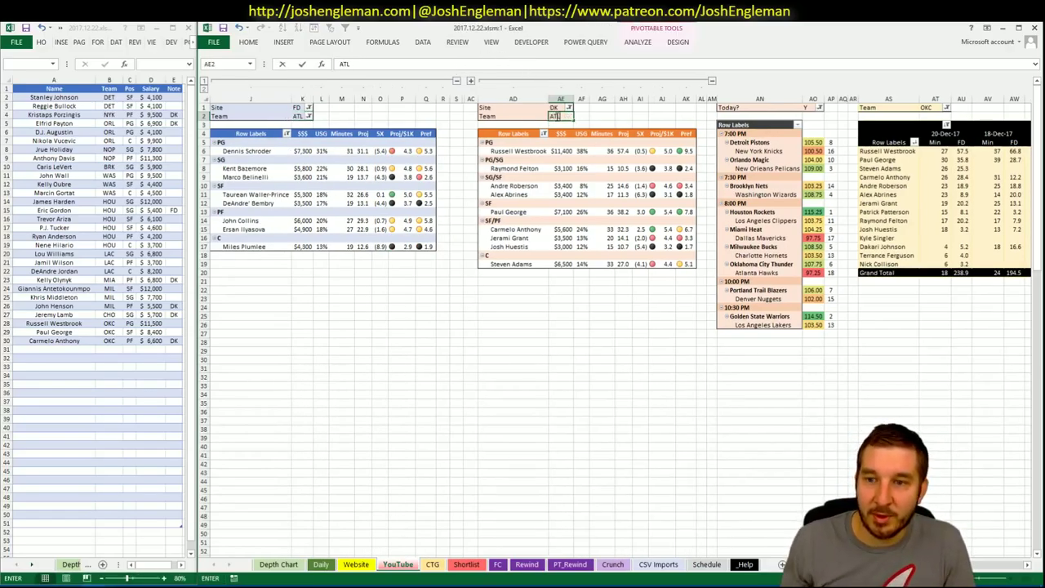
{"action": "type", "text": "TL"}
{"action": "key", "text": "Tab"}
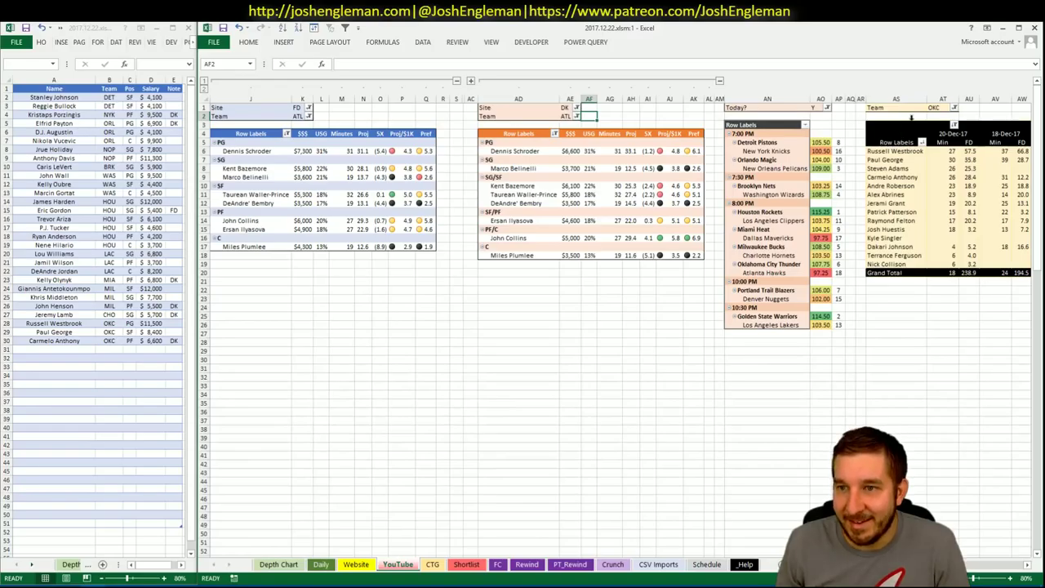
{"action": "left_click", "coordinate": [936, 107]}
{"action": "type", "text": "A"}
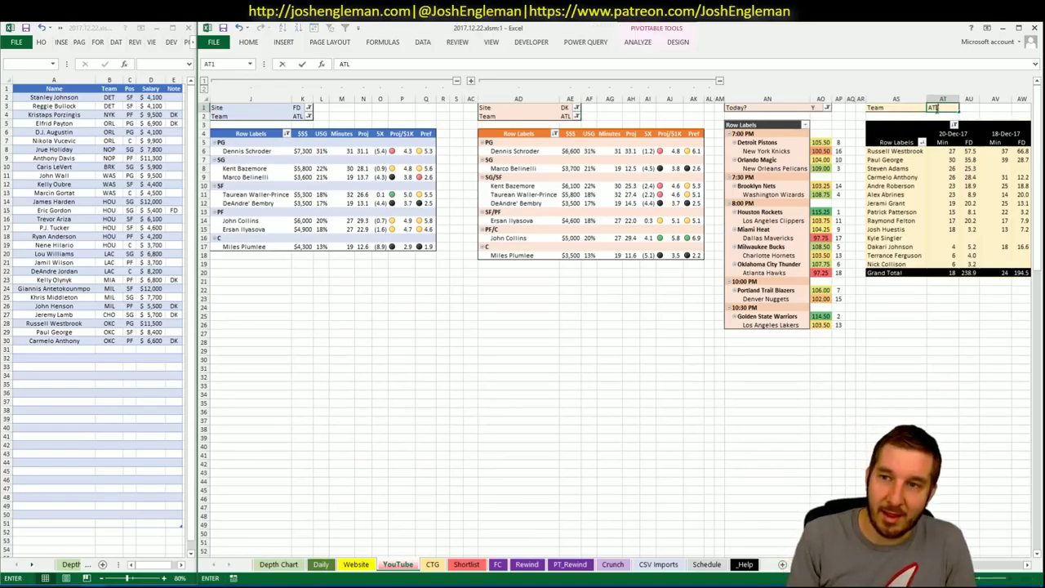
{"action": "type", "text": "TL"}
{"action": "key", "text": "Tab"}
{"action": "left_click", "coordinate": [440, 564]}
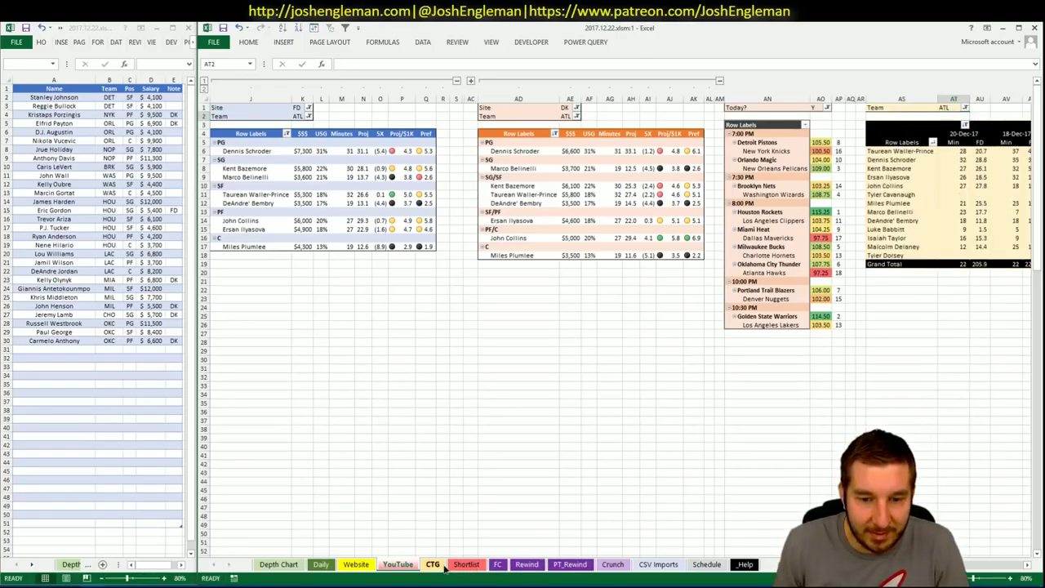
- Switch to the Cleaning the Glass site, open the Atlanta Hawks' player stats and go to the Shooting: Frequency section
{"action": "key", "text": "alt+Tab"}
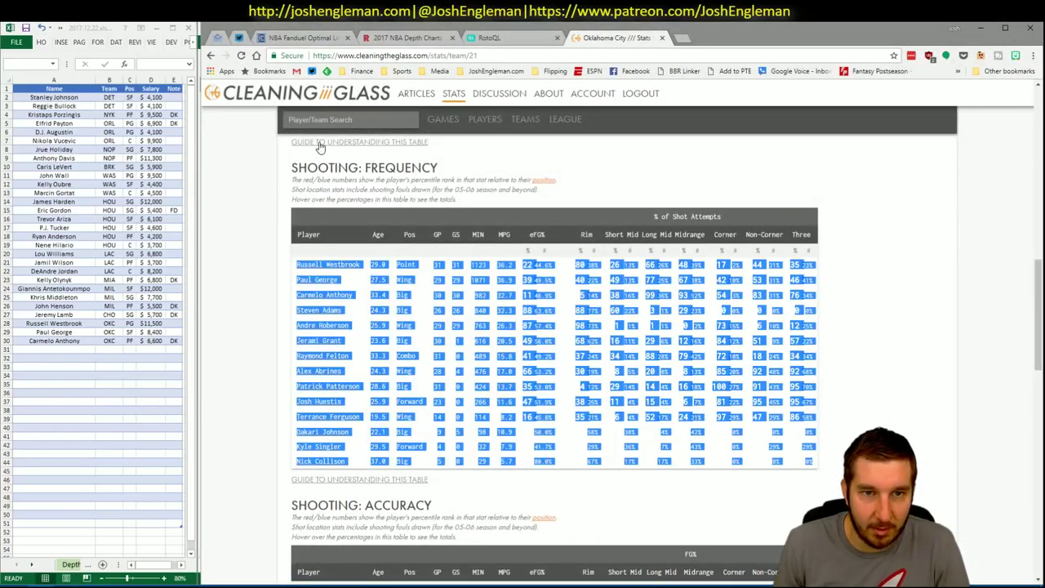
{"action": "left_click", "coordinate": [342, 120]}
{"action": "type", "text": "Nawks"}
{"action": "key", "text": "Down"}
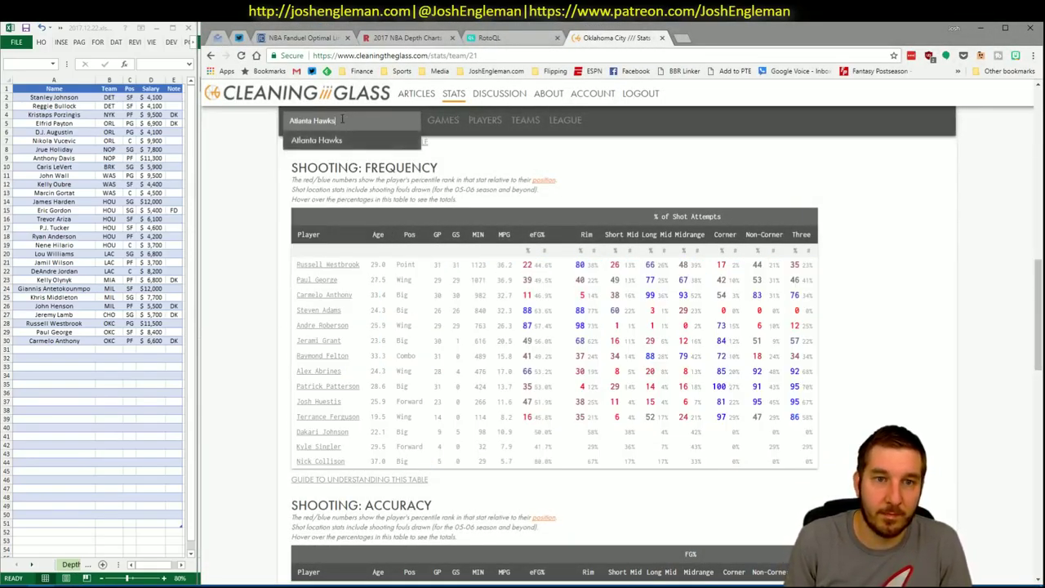
{"action": "key", "text": "Return"}
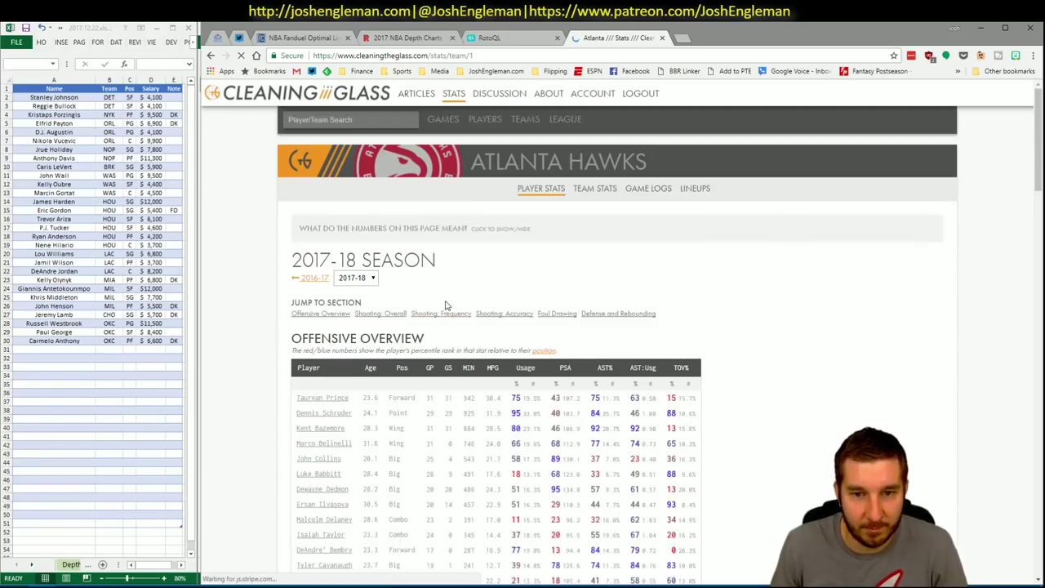
{"action": "left_click", "coordinate": [447, 310]}
- Copy the Hawks' shooting frequency rows into the workbook's CTG sheet and set the opponent to OKC
{"action": "mouse_move", "coordinate": [794, 494]}
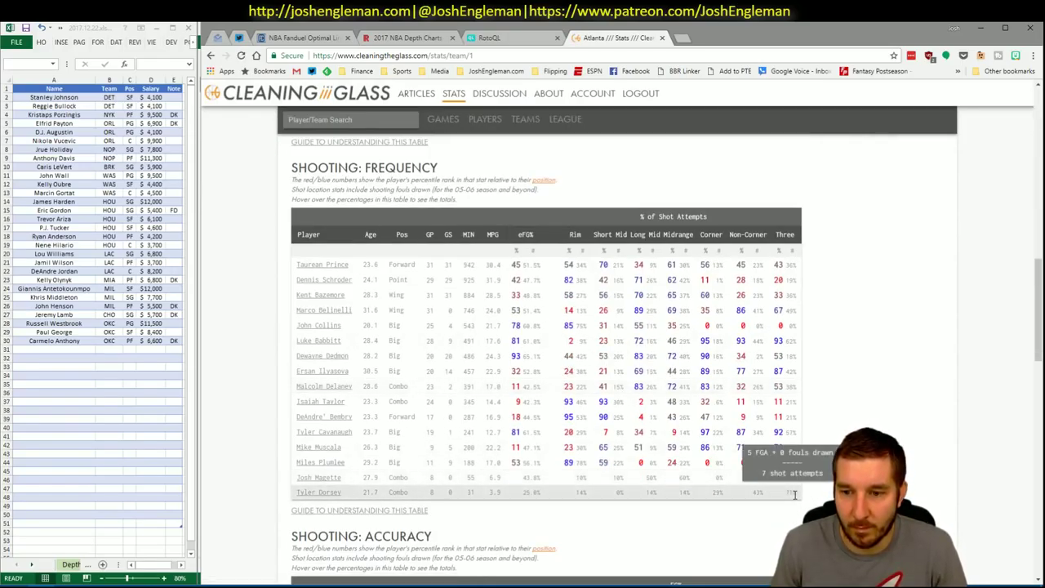
{"action": "left_click_drag", "start_coordinate": [794, 494], "coordinate": [297, 263]}
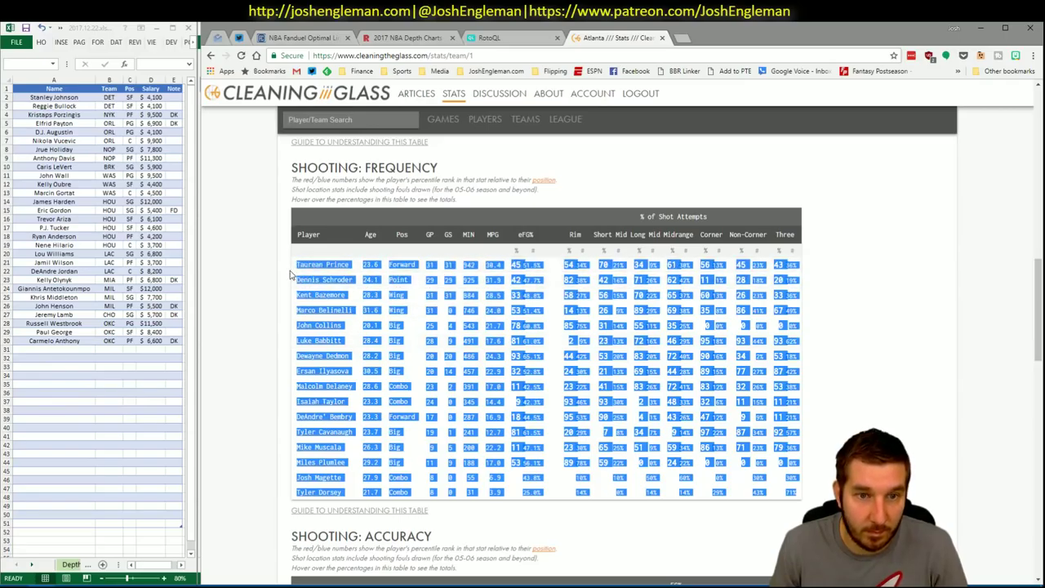
{"action": "key", "text": "alt+Tab"}
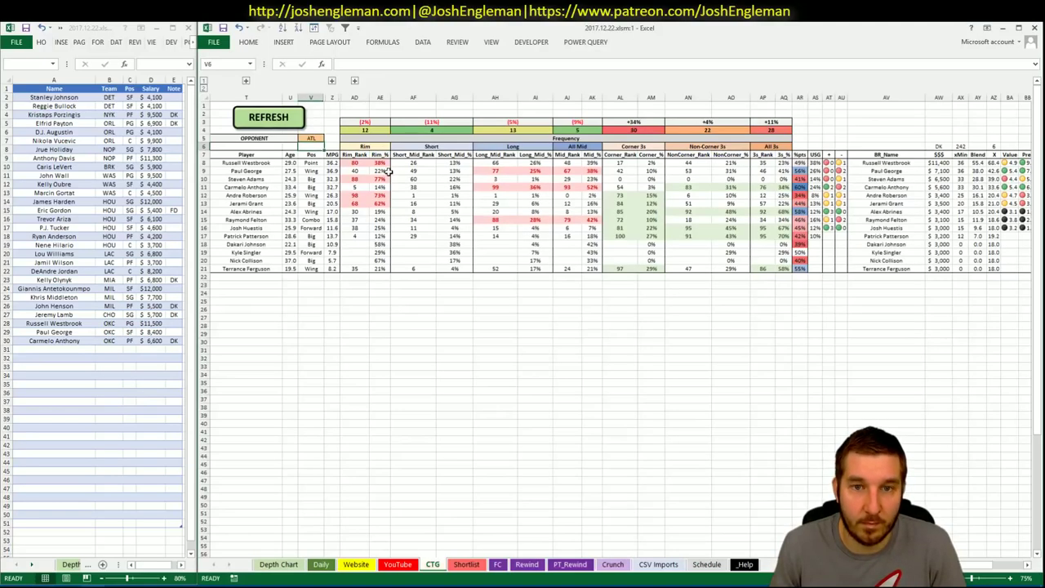
{"action": "left_click", "coordinate": [310, 137]}
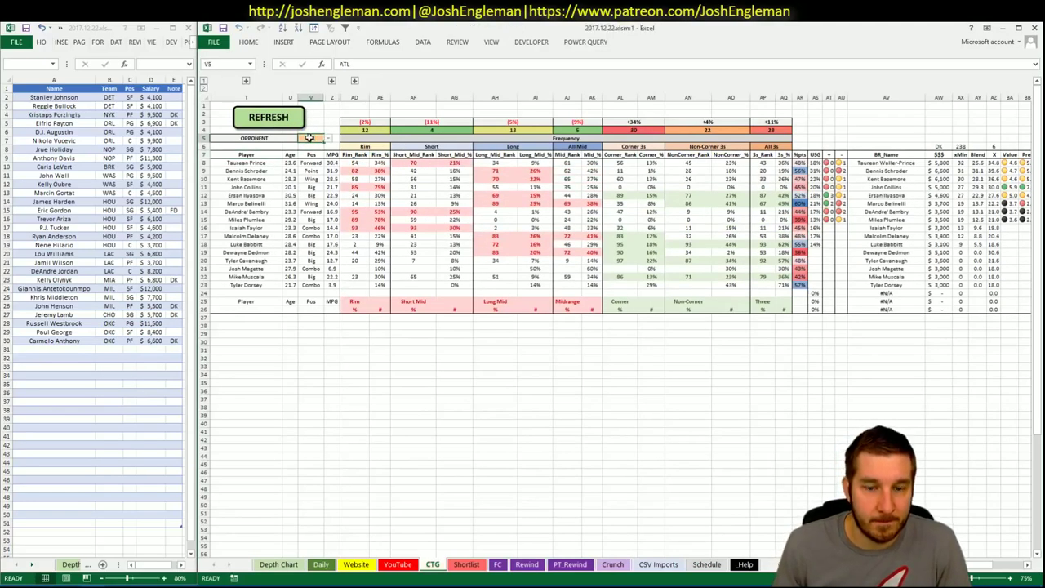
- Recopy only the Hawks' shooting frequency player rows, Taurean Prince through Tyler Dorsey, and reload them into the CTG sheet
{"action": "key", "text": "alt+Tab"}
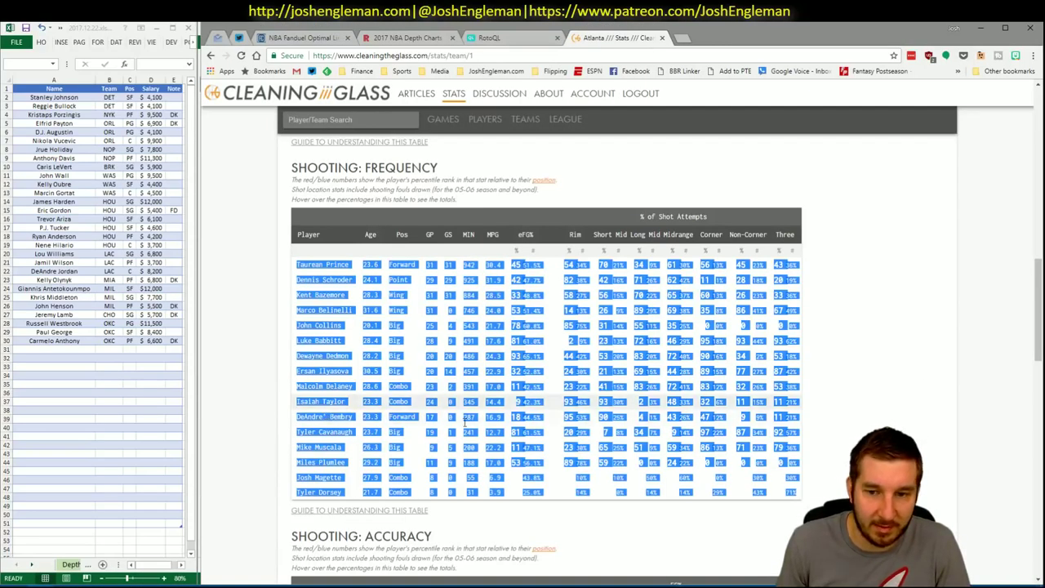
{"action": "left_click", "coordinate": [792, 495]}
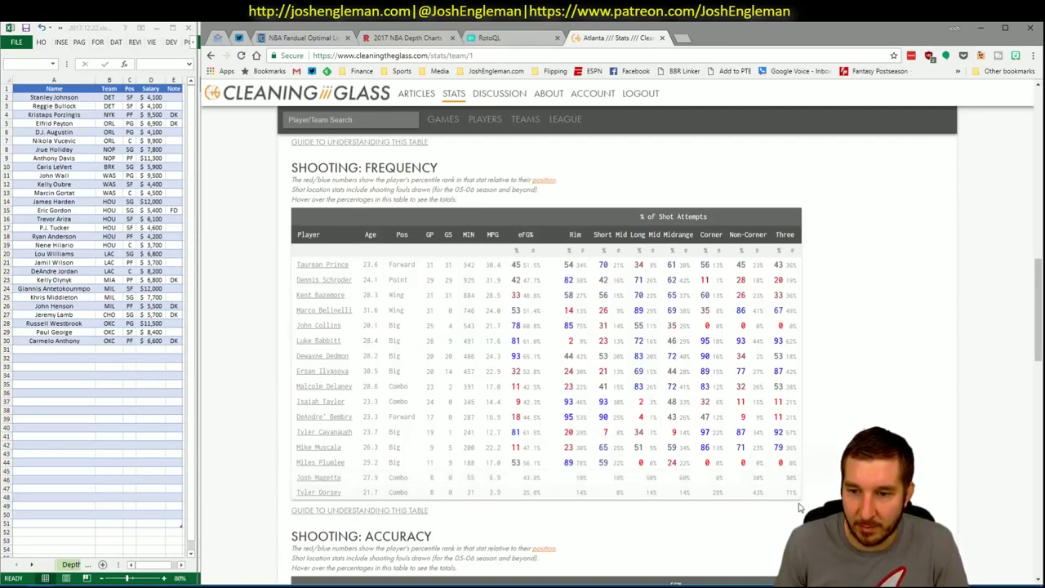
{"action": "mouse_move", "coordinate": [798, 496]}
{"action": "left_click_drag", "start_coordinate": [798, 495], "coordinate": [302, 266]}
{"action": "key", "text": "alt+Tab"}
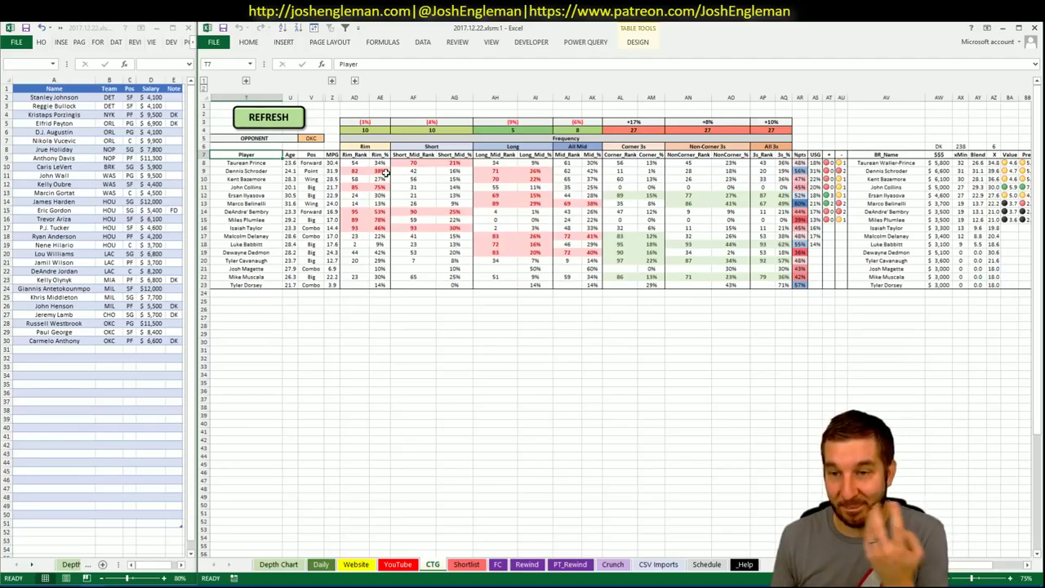
- Check the Hawks' FD and DK projections and recent game minutes on the YouTube sheet
{"action": "left_click", "coordinate": [396, 565]}
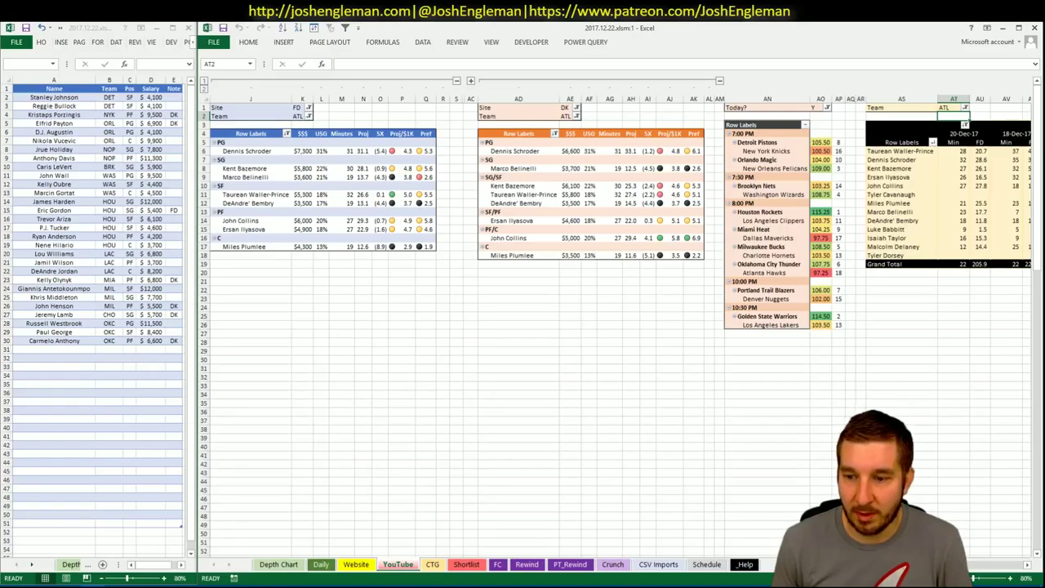
{"action": "scroll", "coordinate": [594, 325], "scroll_direction": "right", "scroll_amount": 5}
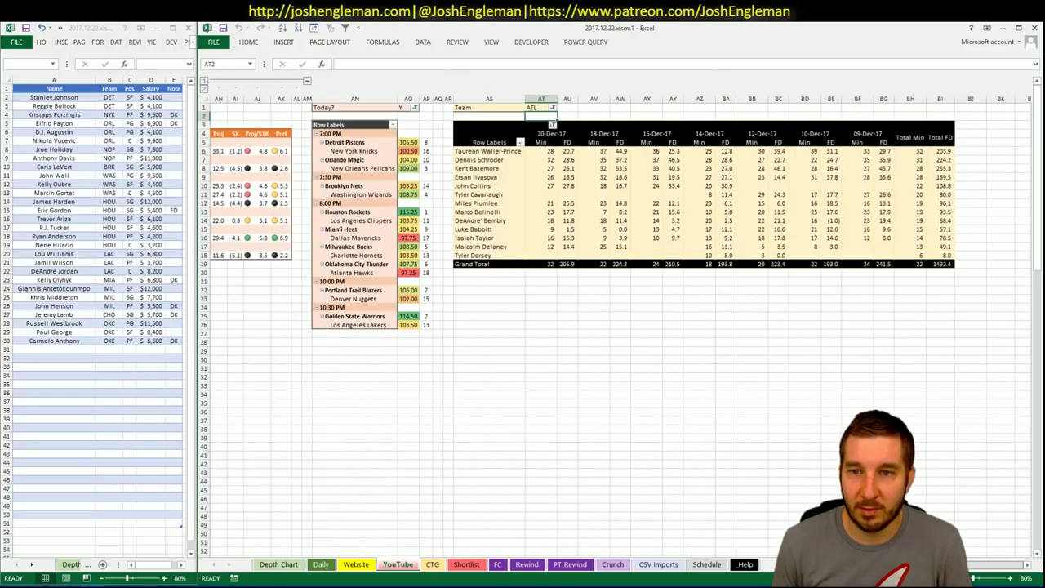
{"action": "scroll", "coordinate": [620, 318], "scroll_direction": "left", "scroll_amount": 5}
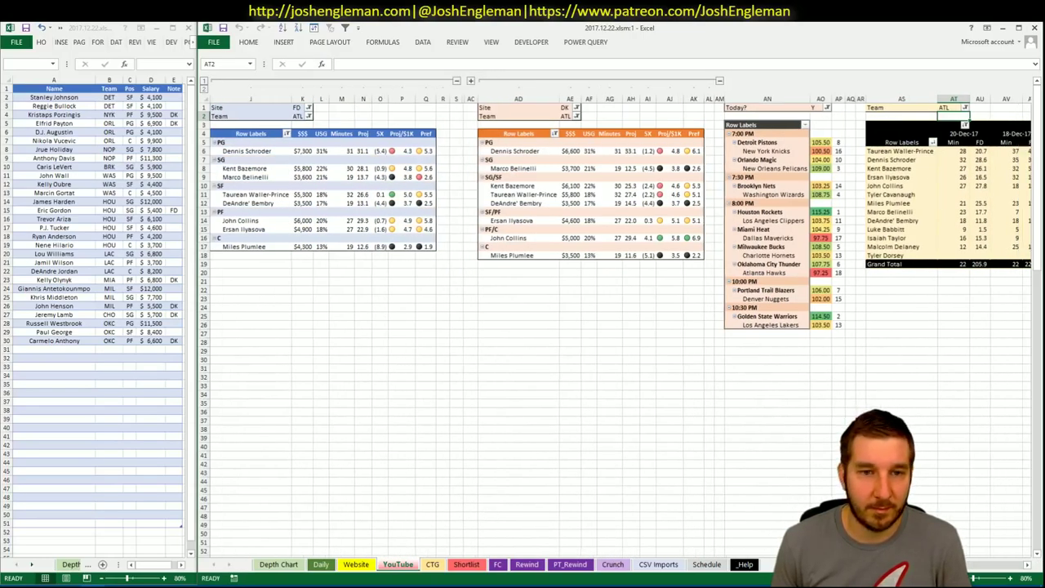
{"action": "left_click", "coordinate": [72, 349]}
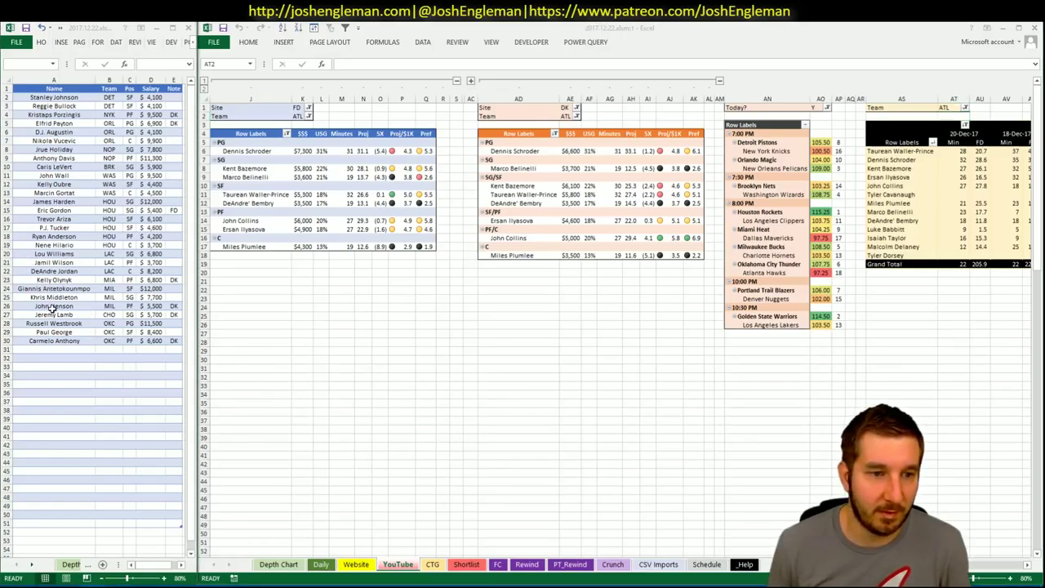
{"action": "type", "text": "Tau"}
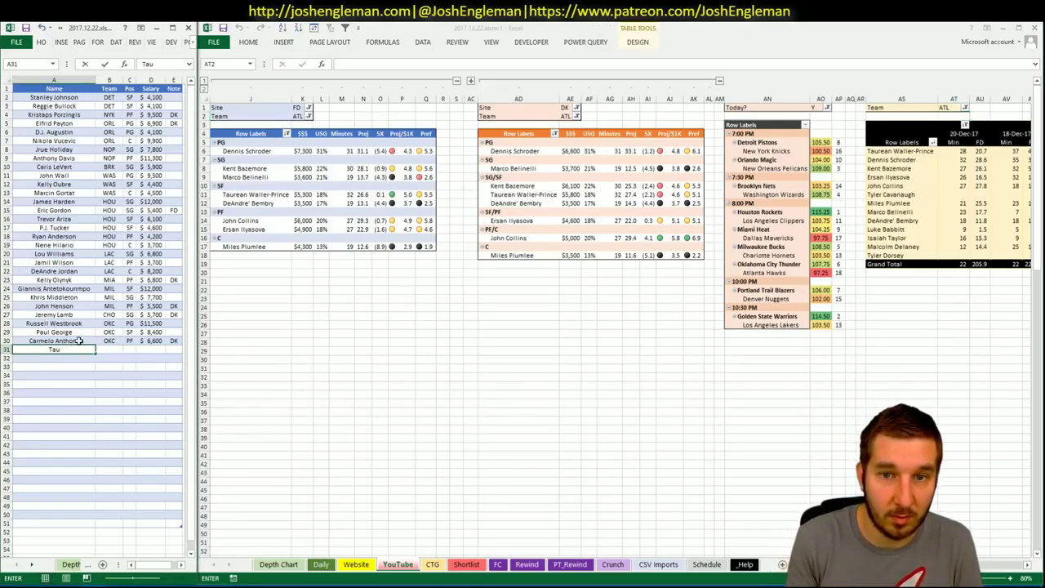
{"action": "type", "text": "re"}
{"action": "key", "text": "Escape"}
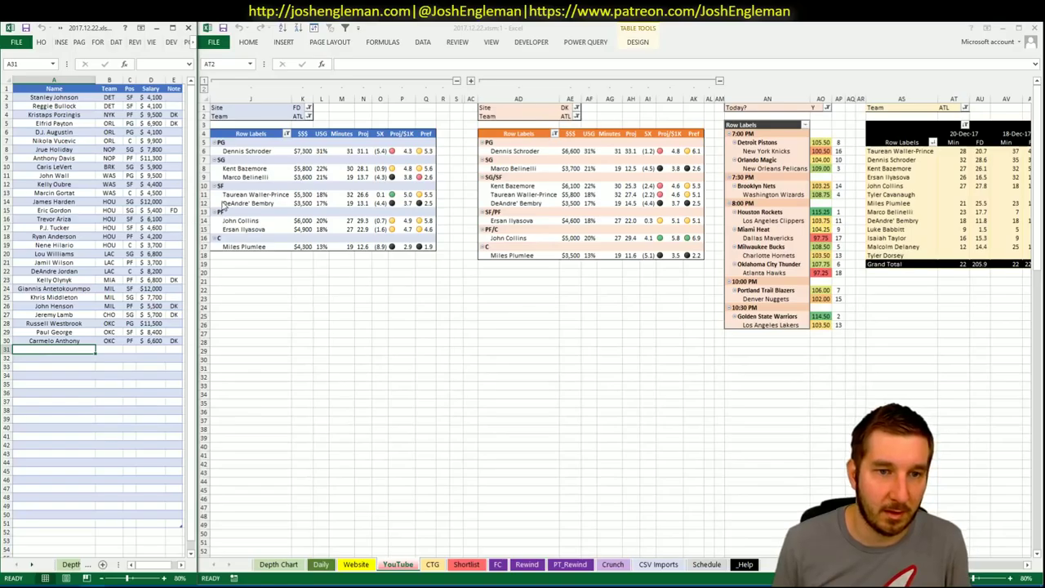
- Copy Taurean Waller-Prince's name from the FD projections into the shortlist below Carmelo Anthony
{"action": "left_click", "coordinate": [245, 195]}
{"action": "key", "text": "ctrl+c"}
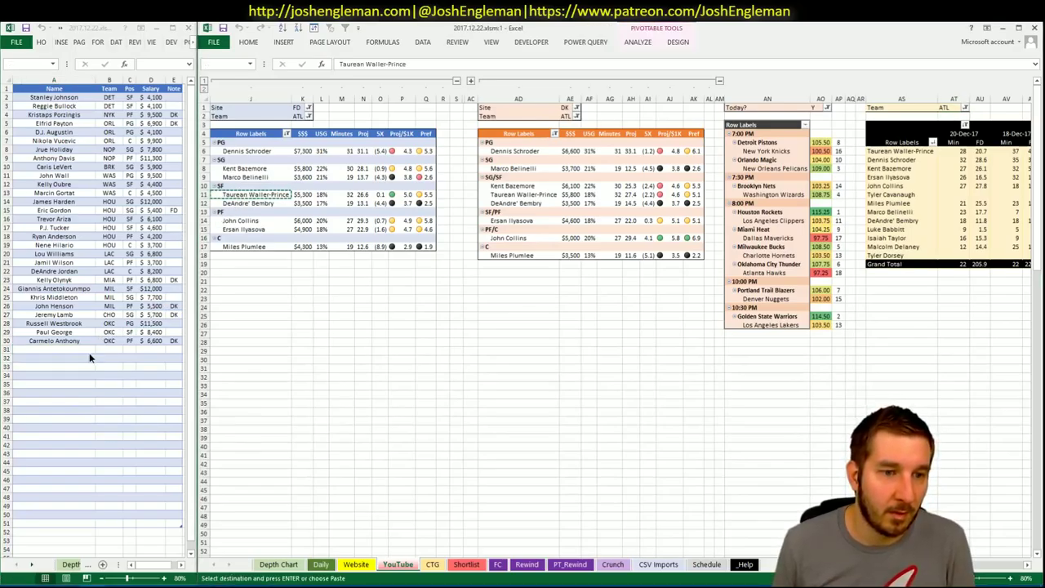
{"action": "right_click", "coordinate": [82, 349]}
{"action": "left_click", "coordinate": [120, 154]}
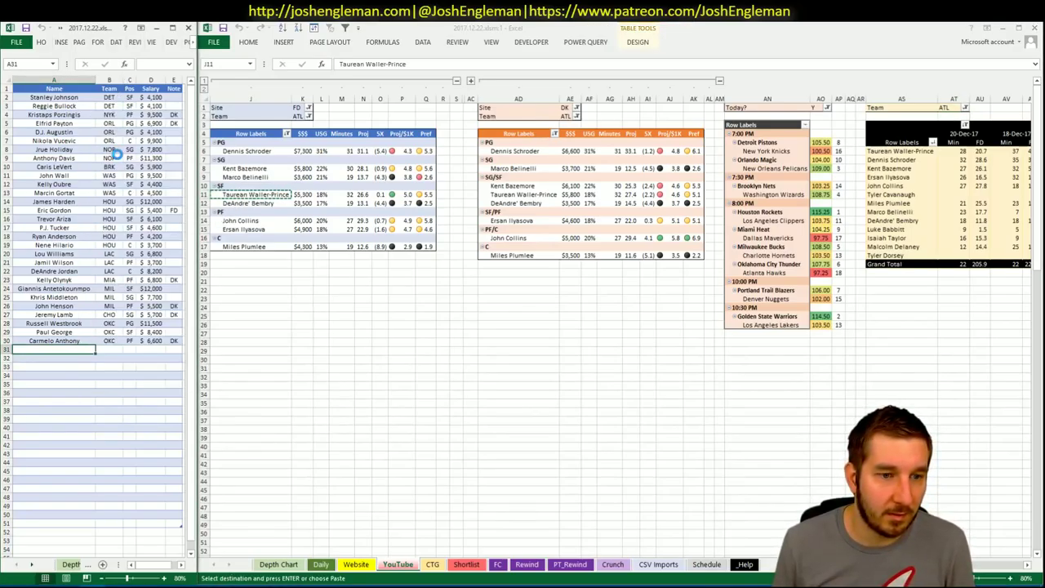
{"action": "key", "text": "Escape"}
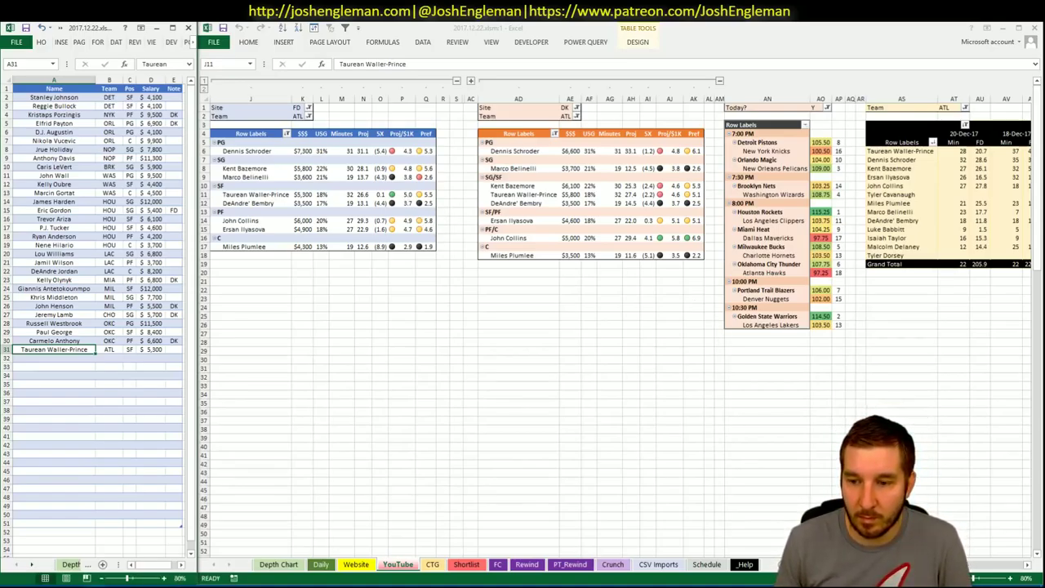
- Add Ersan Ilyasova to the shortlist below Taurean Waller-Prince after checking the Hawks' minutes by game
{"action": "left_click", "coordinate": [255, 194]}
{"action": "scroll", "coordinate": [620, 326], "scroll_direction": "right", "scroll_amount": 4}
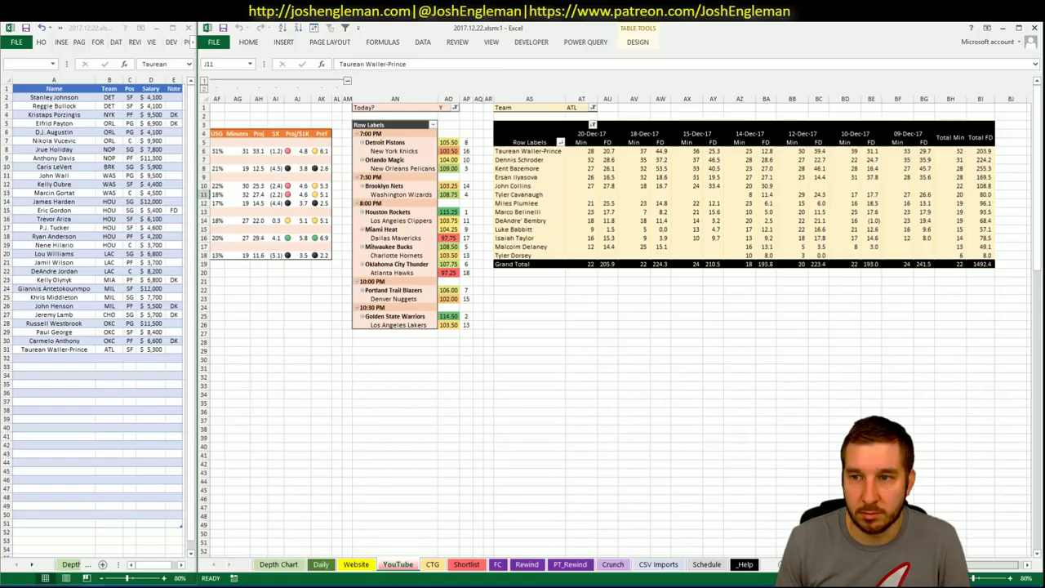
{"action": "scroll", "coordinate": [677, 503], "scroll_direction": "left", "scroll_amount": 4}
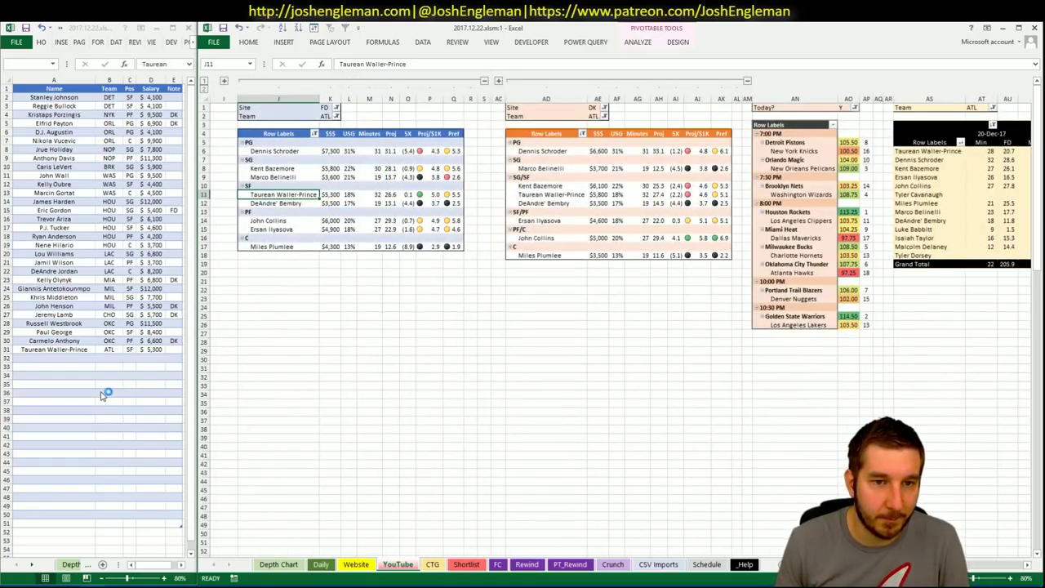
{"action": "left_click", "coordinate": [74, 358]}
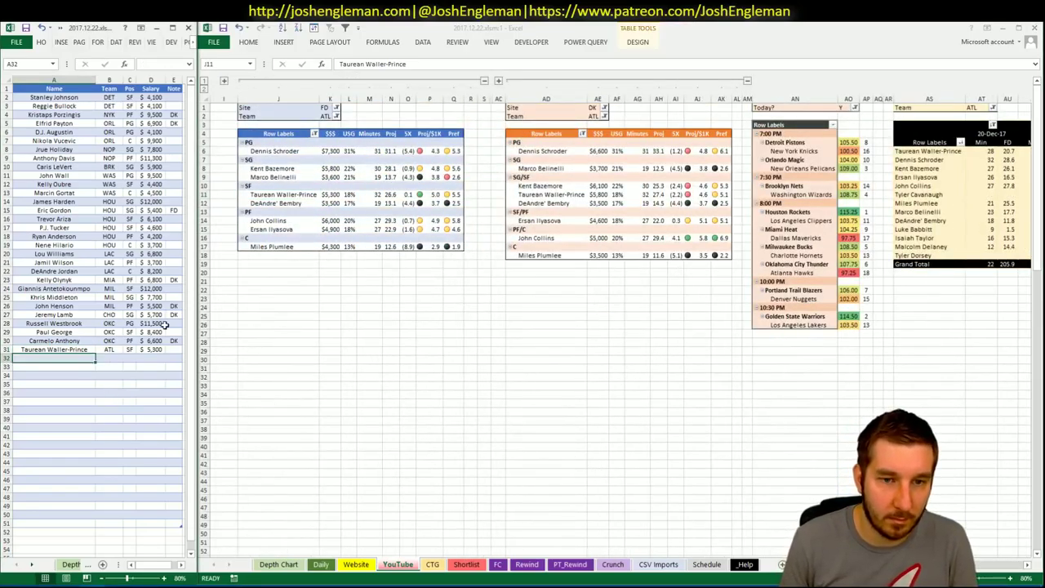
{"action": "type", "text": "Ersan Ilya"}
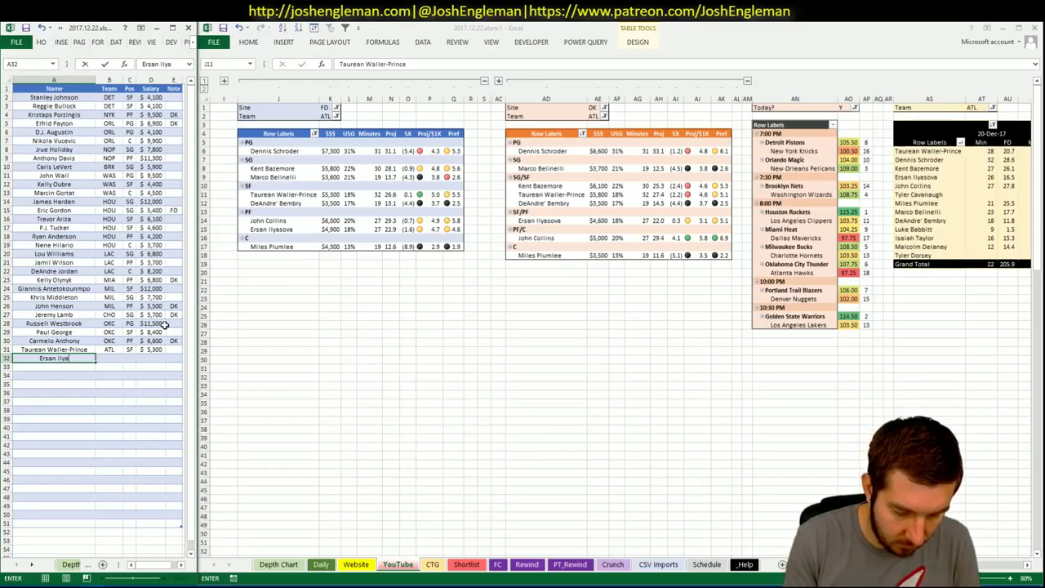
{"action": "type", "text": "sova"}
{"action": "key", "text": "Tab"}
{"action": "key", "text": "Tab"}
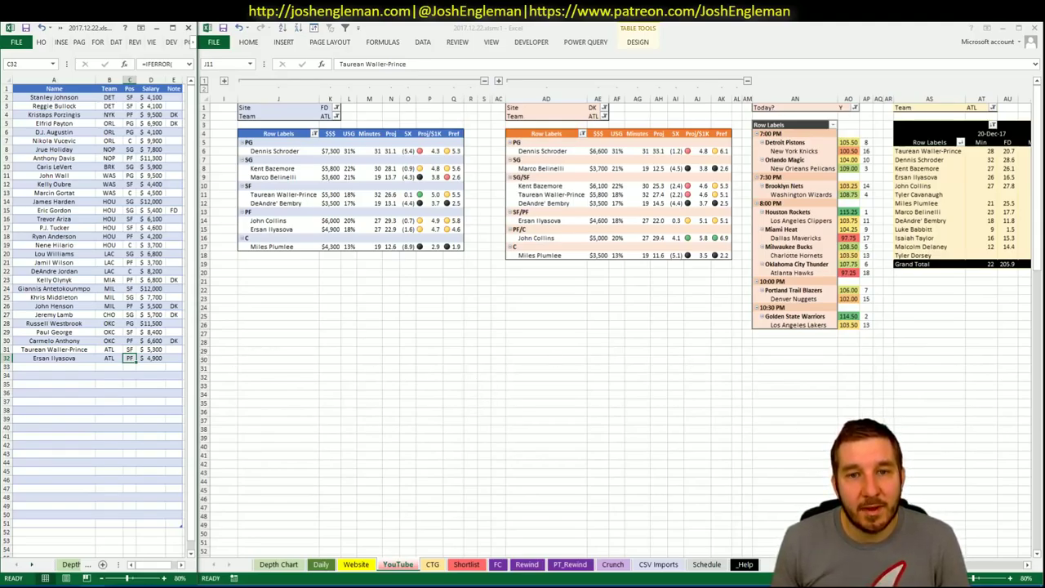
- Compare the remaining Hawks players' projections with their minutes and fantasy points by game on the YouTube sheet
{"action": "left_click", "coordinate": [278, 194]}
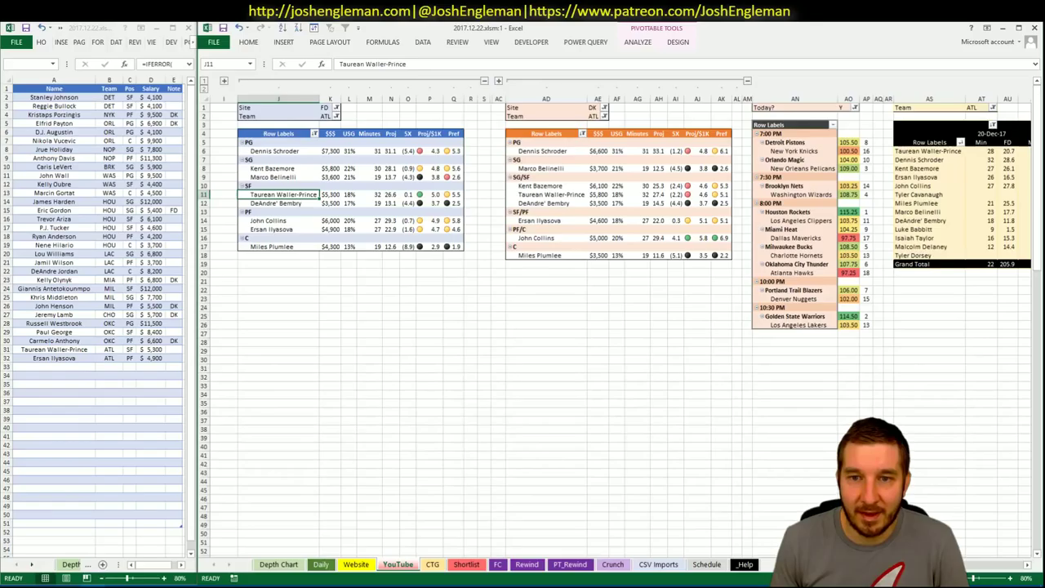
{"action": "scroll", "coordinate": [621, 326], "scroll_direction": "right", "scroll_amount": 1}
{"action": "scroll", "coordinate": [621, 326], "scroll_direction": "left", "scroll_amount": 1}
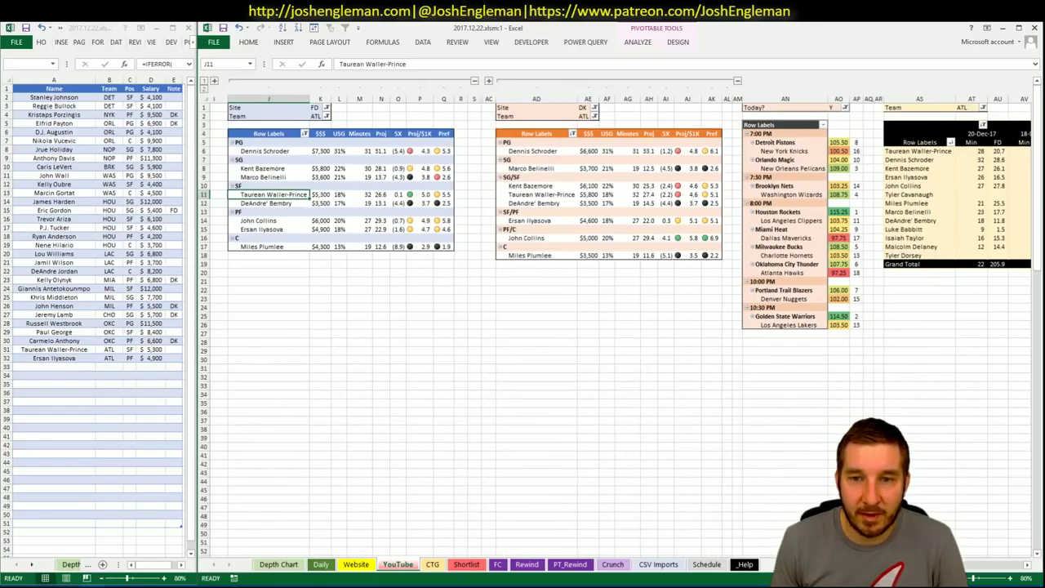
{"action": "left_click_drag", "start_coordinate": [939, 565], "coordinate": [988, 565]}
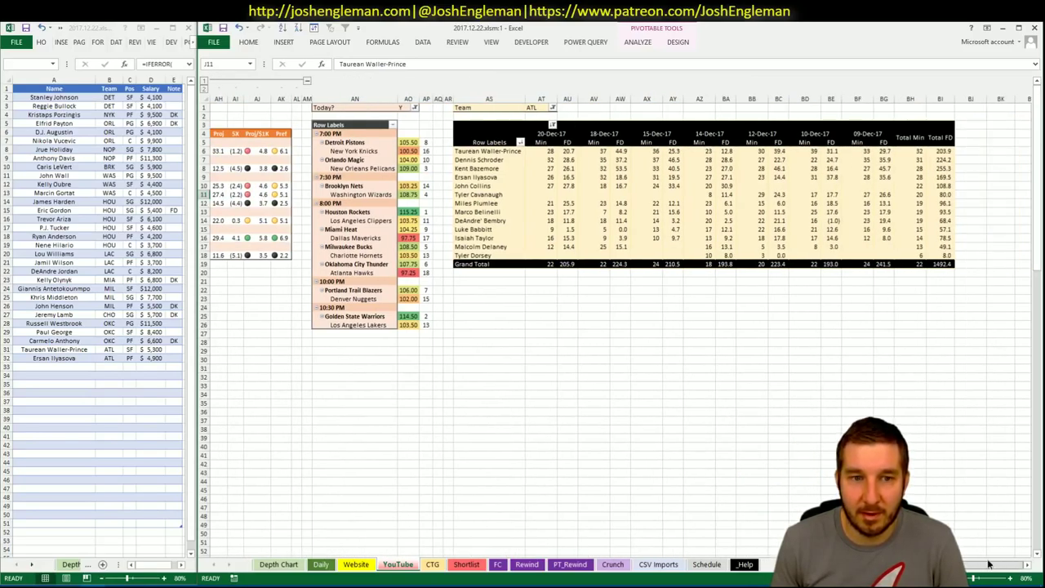
{"action": "scroll", "coordinate": [988, 565], "scroll_direction": "left", "scroll_amount": 2}
{"action": "scroll", "coordinate": [987, 564], "scroll_direction": "right", "scroll_amount": 2}
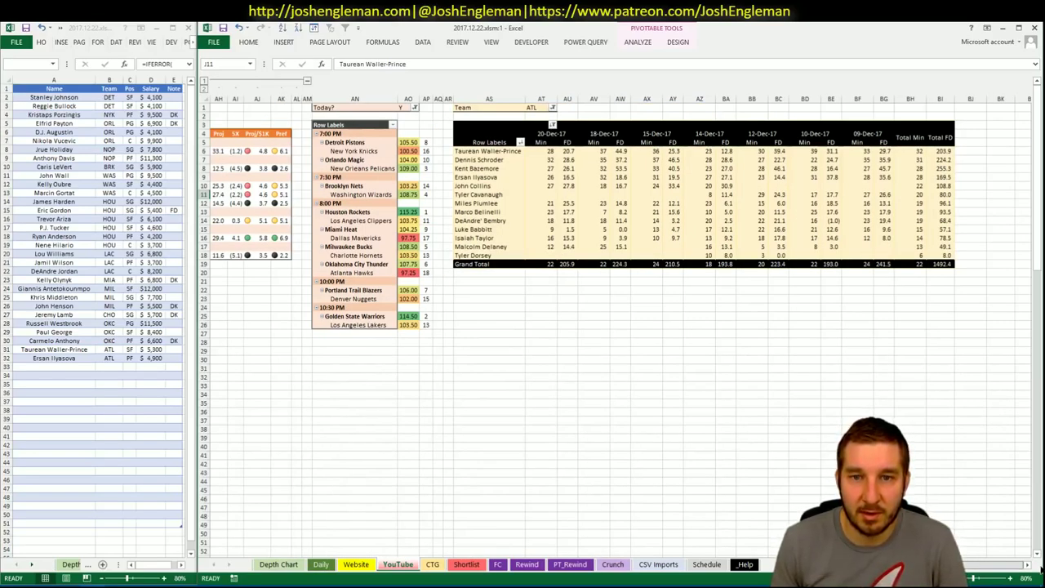
{"action": "scroll", "coordinate": [1038, 567], "scroll_direction": "left", "scroll_amount": 3}
{"action": "scroll", "coordinate": [1036, 555], "scroll_direction": "right", "scroll_amount": 3}
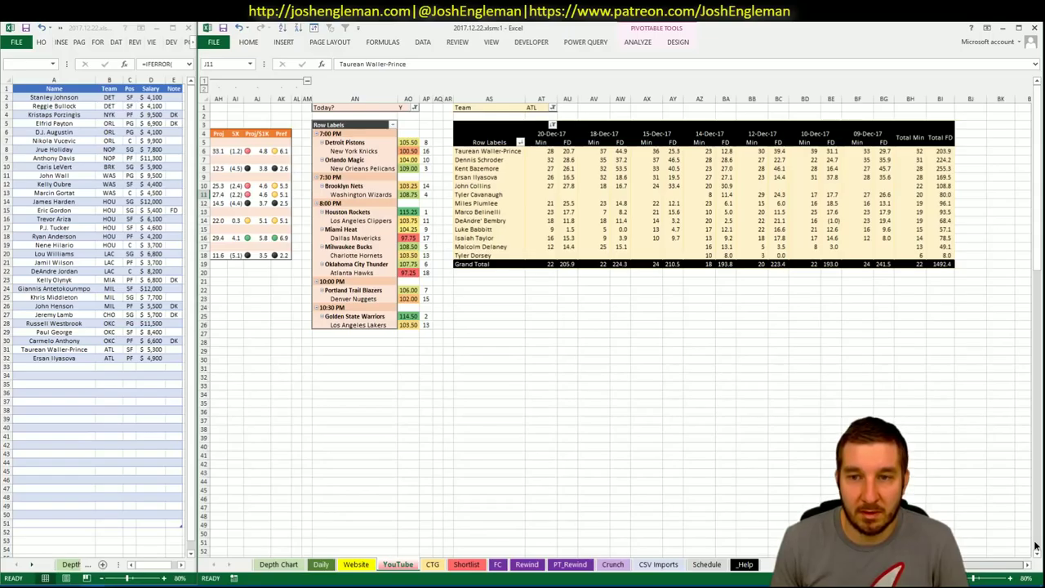
{"action": "scroll", "coordinate": [977, 526], "scroll_direction": "left", "scroll_amount": 3}
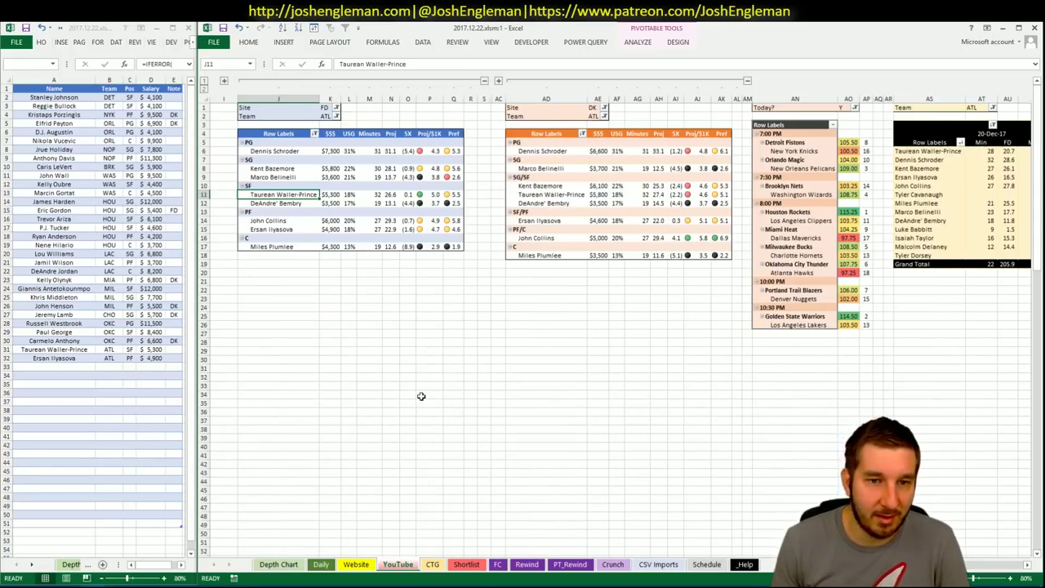
- Add John Collins to the shortlist below Ersan Ilyasova with the note DK+
{"action": "left_click", "coordinate": [65, 364]}
{"action": "left_click", "coordinate": [65, 365]}
{"action": "type", "text": "J"}
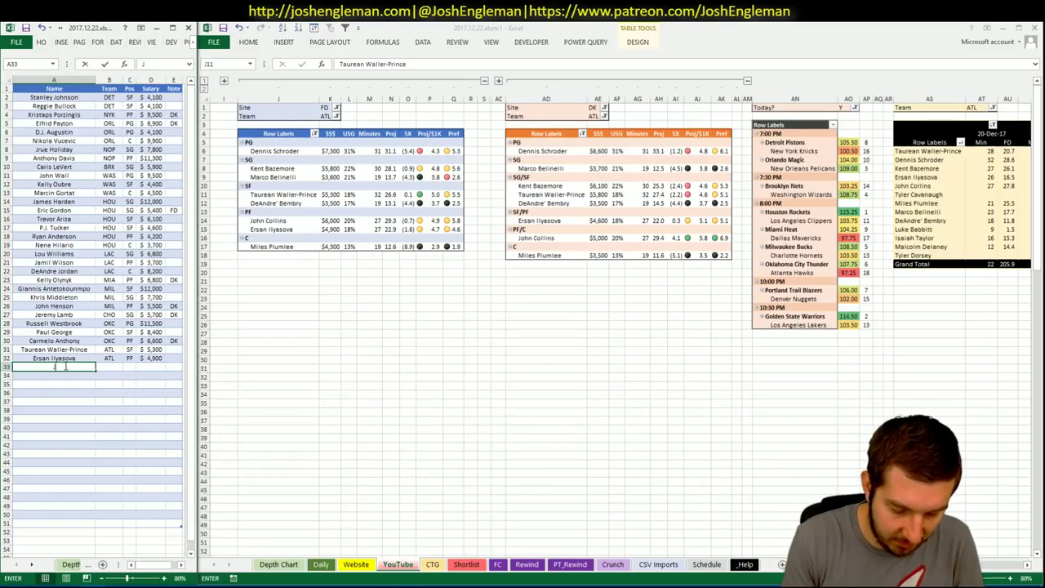
{"action": "type", "text": "ohn Collins"}
{"action": "key", "text": "Return"}
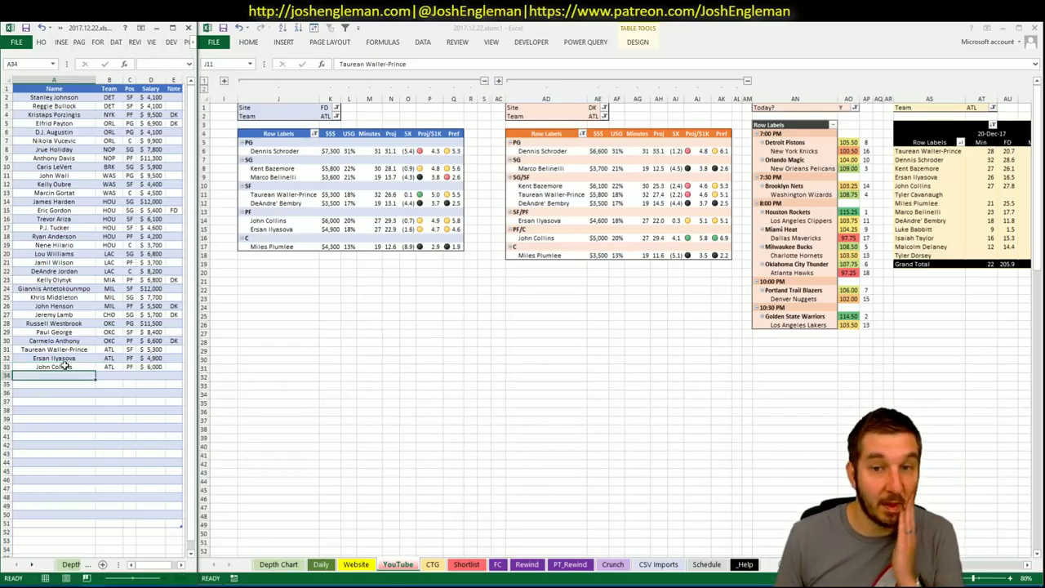
{"action": "left_click", "coordinate": [174, 366]}
{"action": "type", "text": "DK+"}
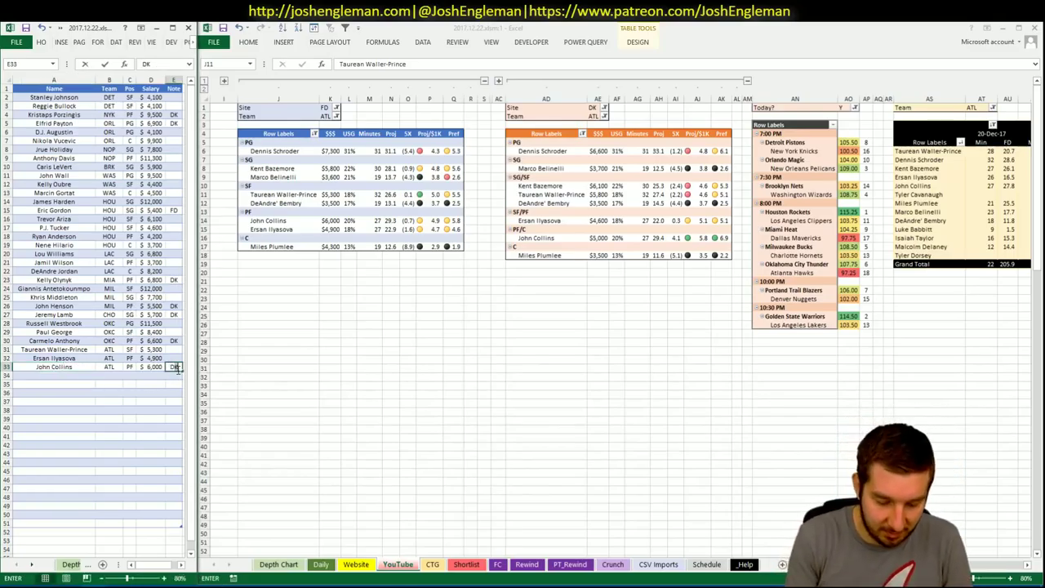
{"action": "key", "text": "Return"}
{"action": "key", "text": "Return"}
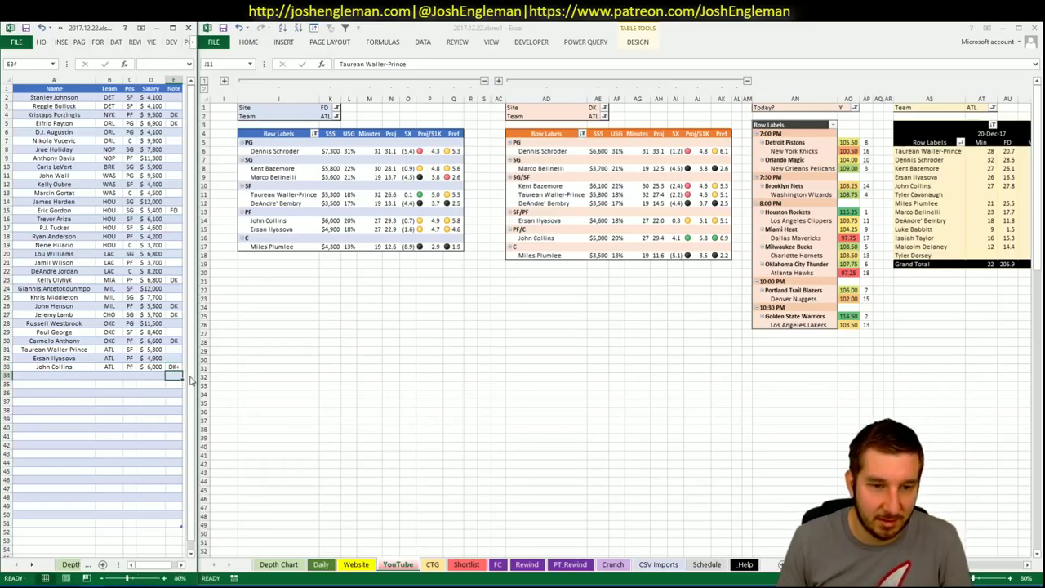
{"action": "left_click_drag", "start_coordinate": [196, 383], "coordinate": [197, 384]}
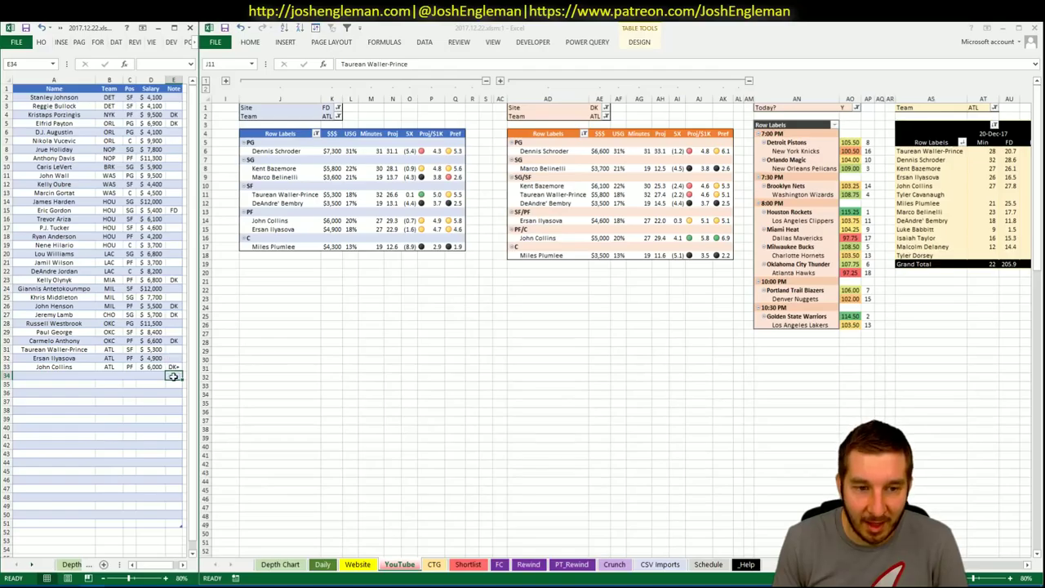
- Filter the FD projections, DK projections and minutes-by-game tables on the YouTube sheet to team POR
{"action": "left_click", "coordinate": [287, 358]}
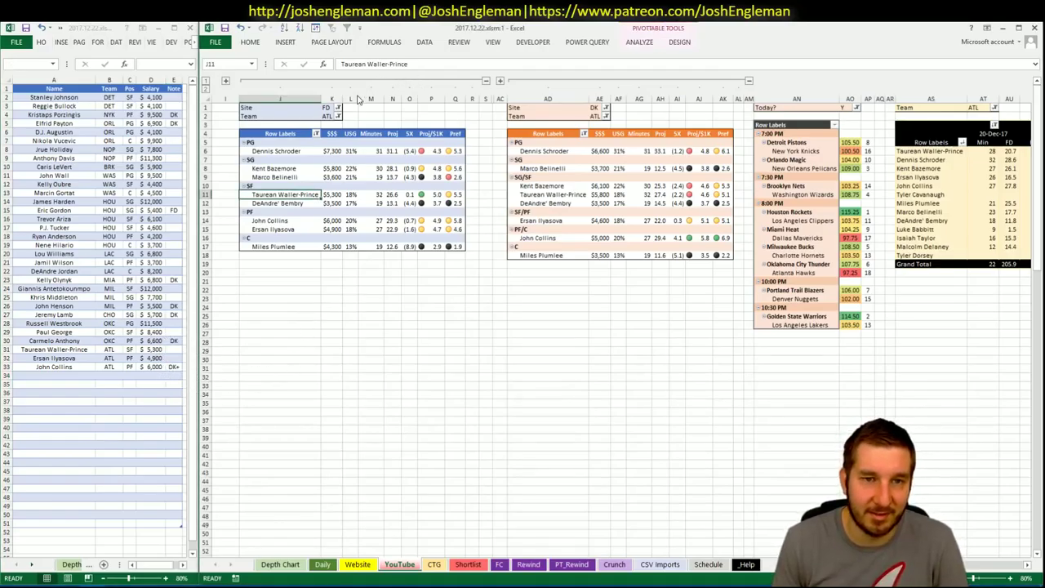
{"action": "left_click", "coordinate": [338, 116]}
{"action": "left_click", "coordinate": [335, 117]}
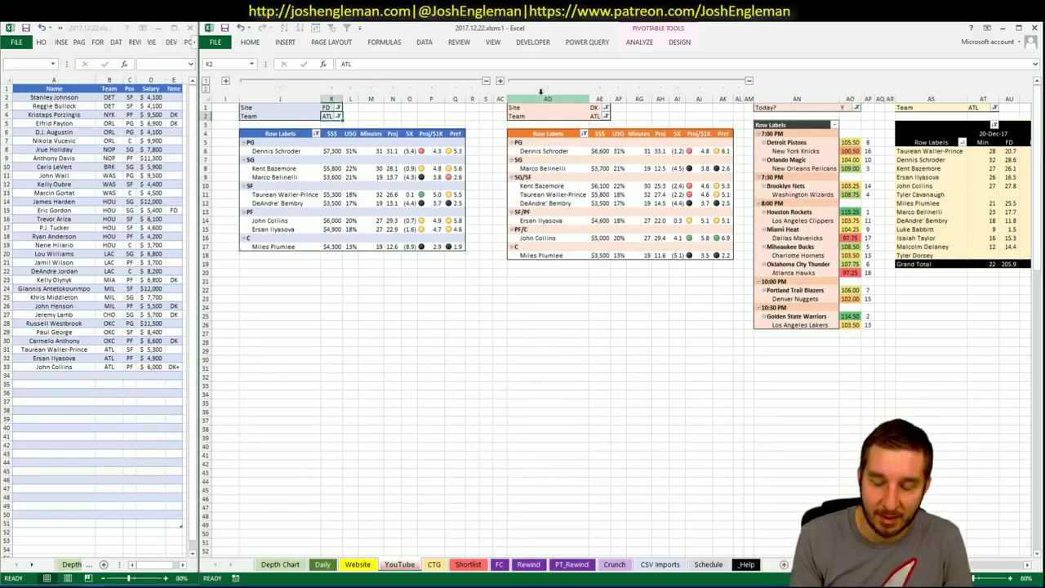
{"action": "type", "text": "POR"}
{"action": "key", "text": "Tab"}
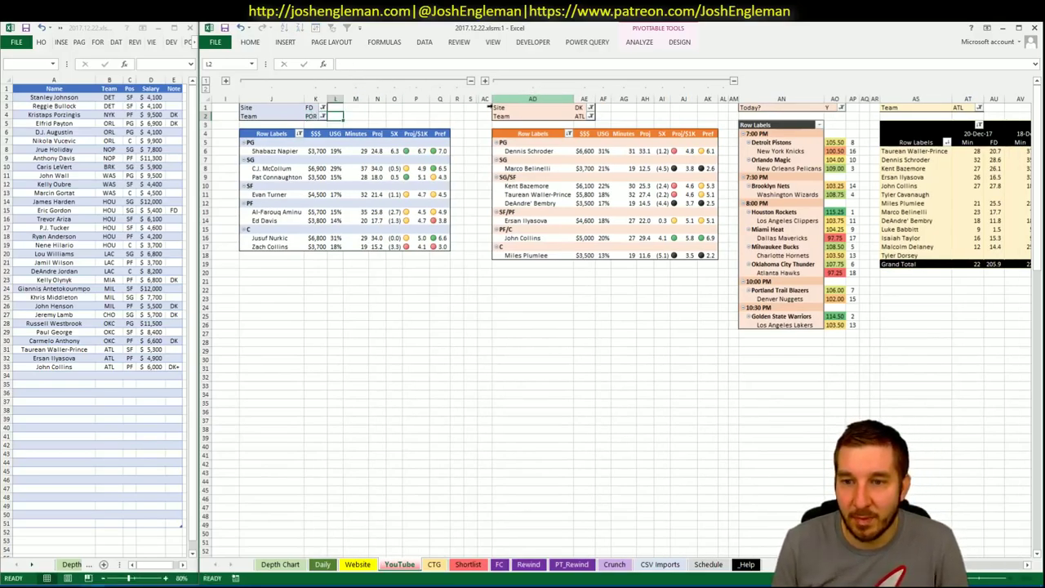
{"action": "type", "text": "POR"}
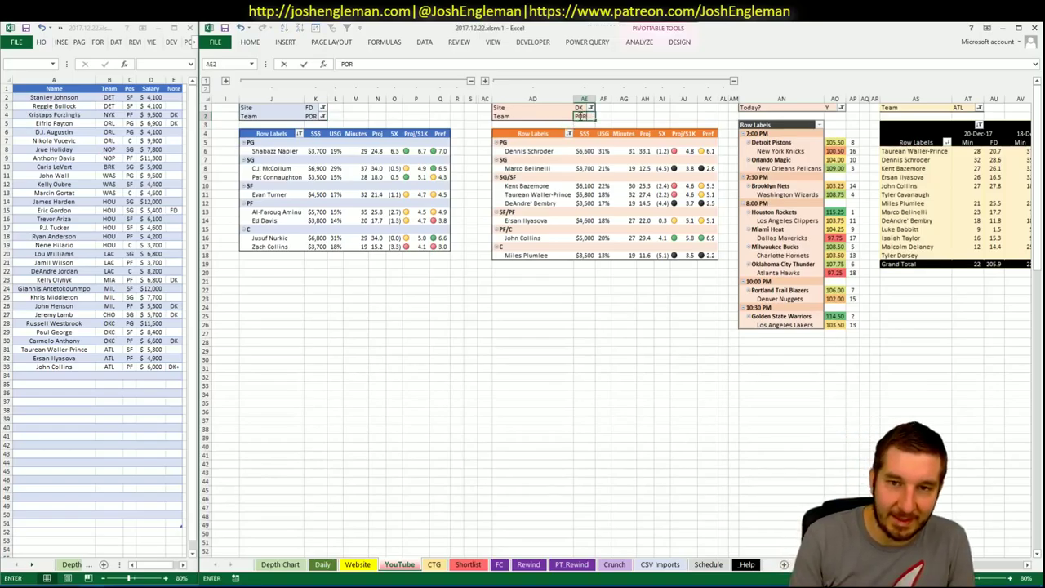
{"action": "key", "text": "Return"}
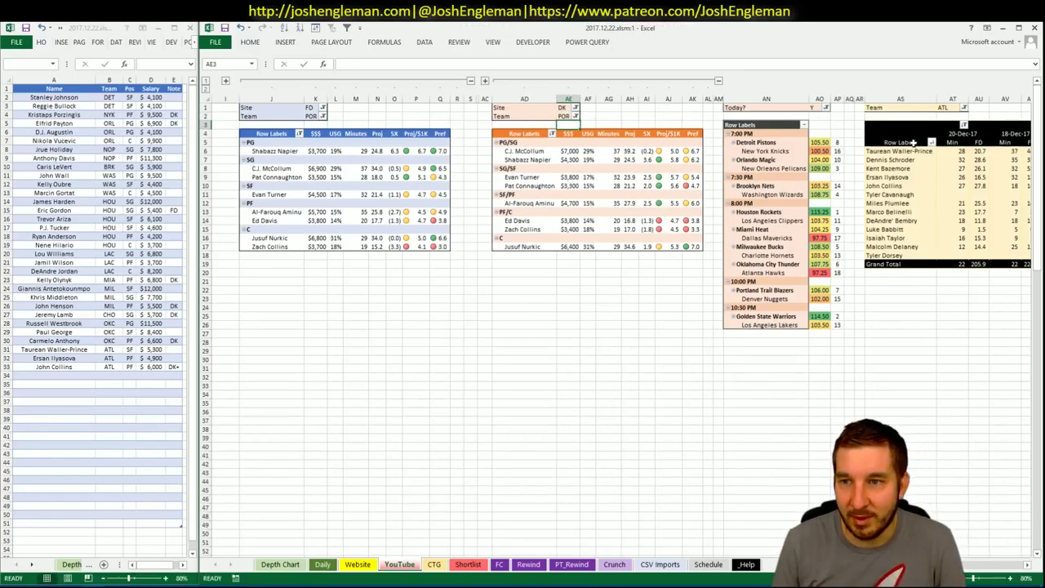
{"action": "left_click", "coordinate": [947, 108]}
{"action": "type", "text": "POR"}
{"action": "key", "text": "Return"}
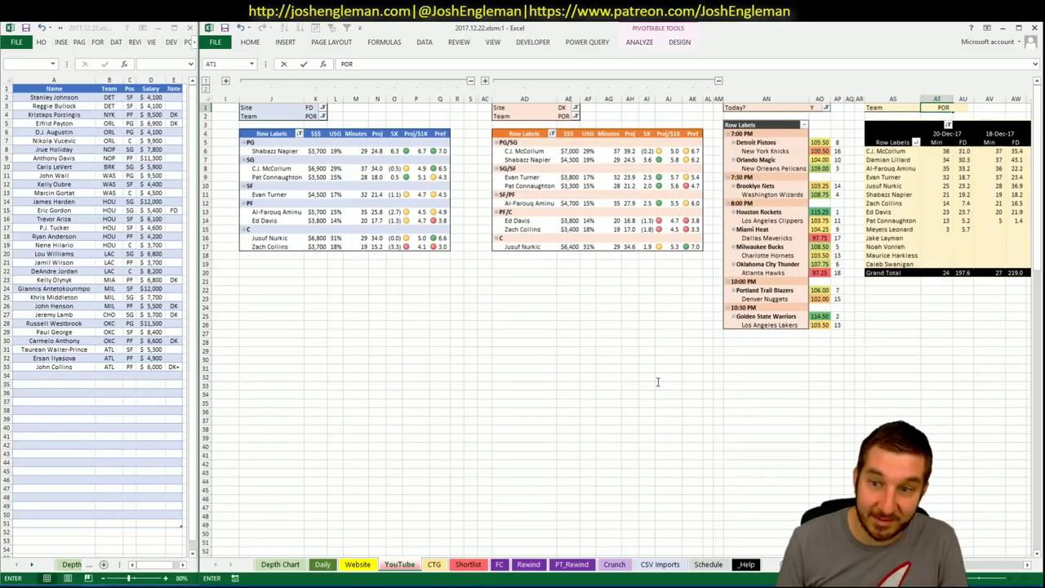
- Add Shabazz Napier to the shortlist below John Collins after reviewing Portland's projections
{"action": "left_click", "coordinate": [334, 289]}
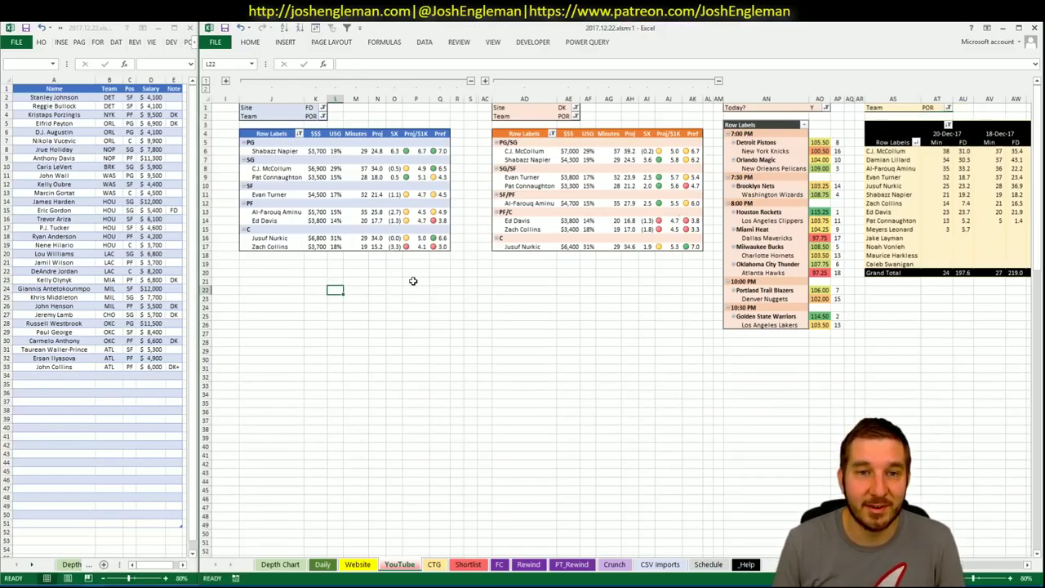
{"action": "left_click", "coordinate": [364, 275]}
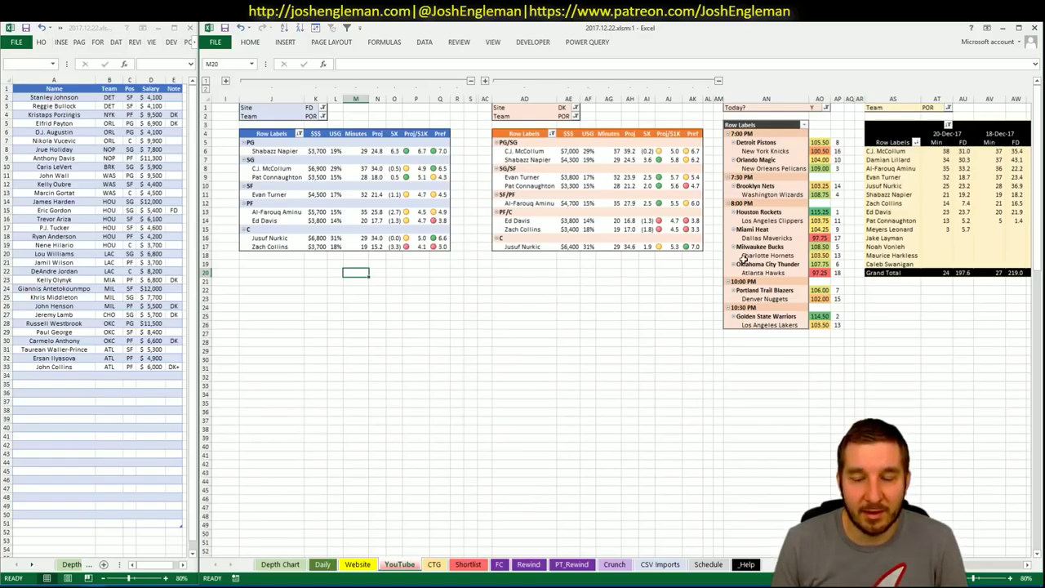
{"action": "left_click", "coordinate": [563, 264]}
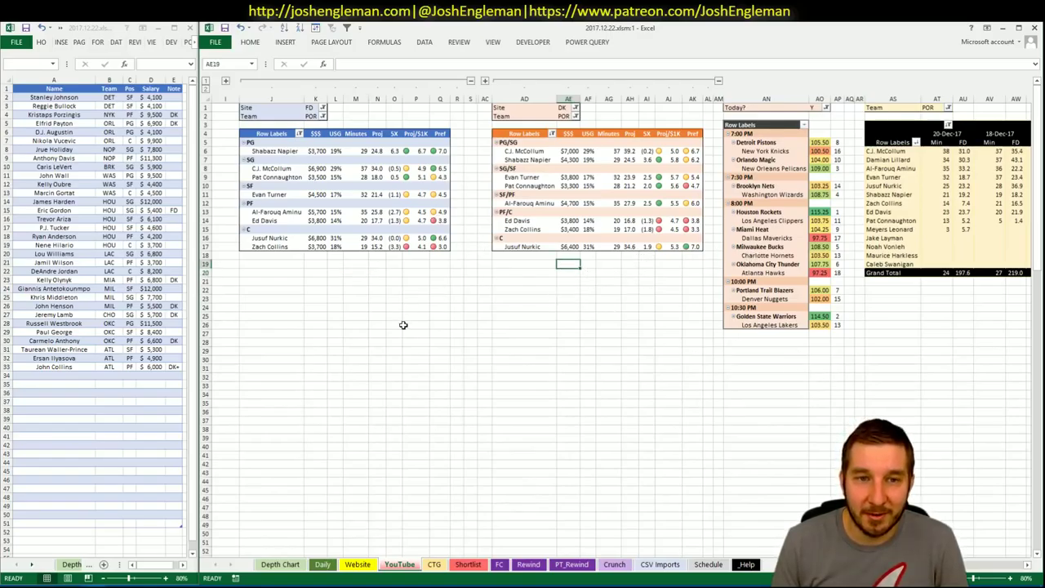
{"action": "left_click", "coordinate": [3, 407]}
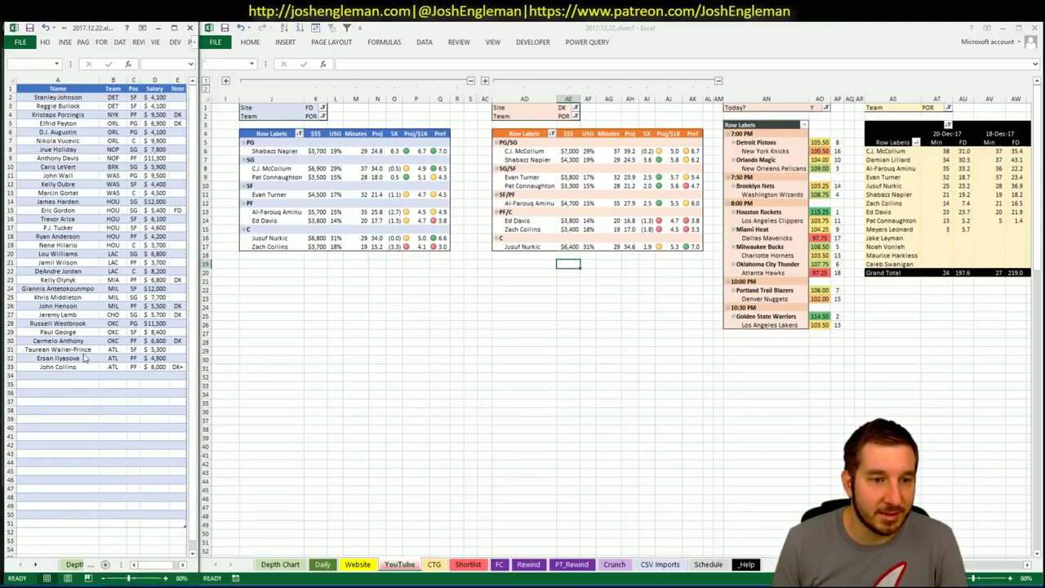
{"action": "left_click", "coordinate": [62, 375]}
{"action": "type", "text": "Shab"}
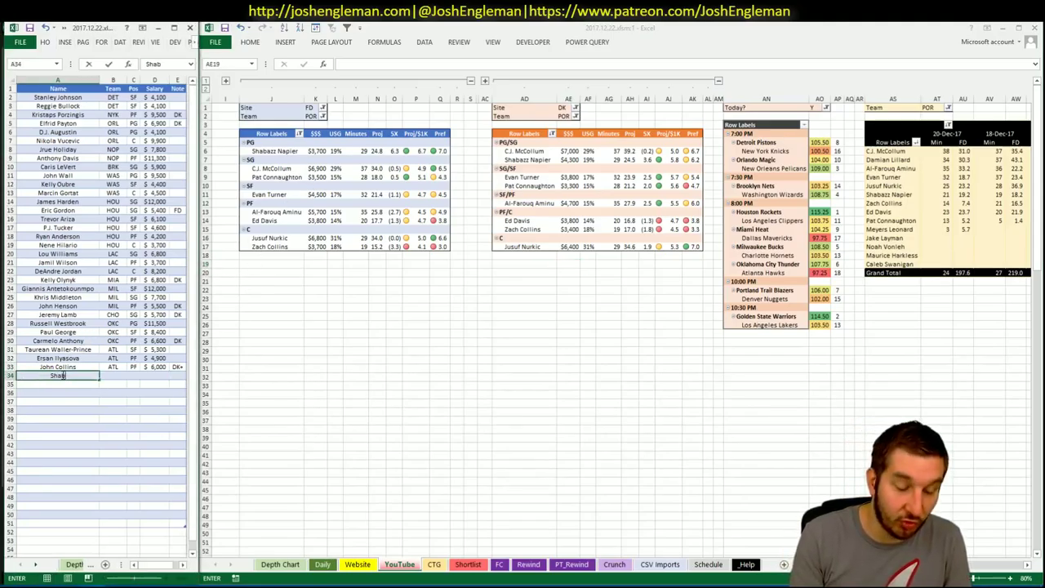
{"action": "type", "text": "azz Napier"}
{"action": "key", "text": "Return"}
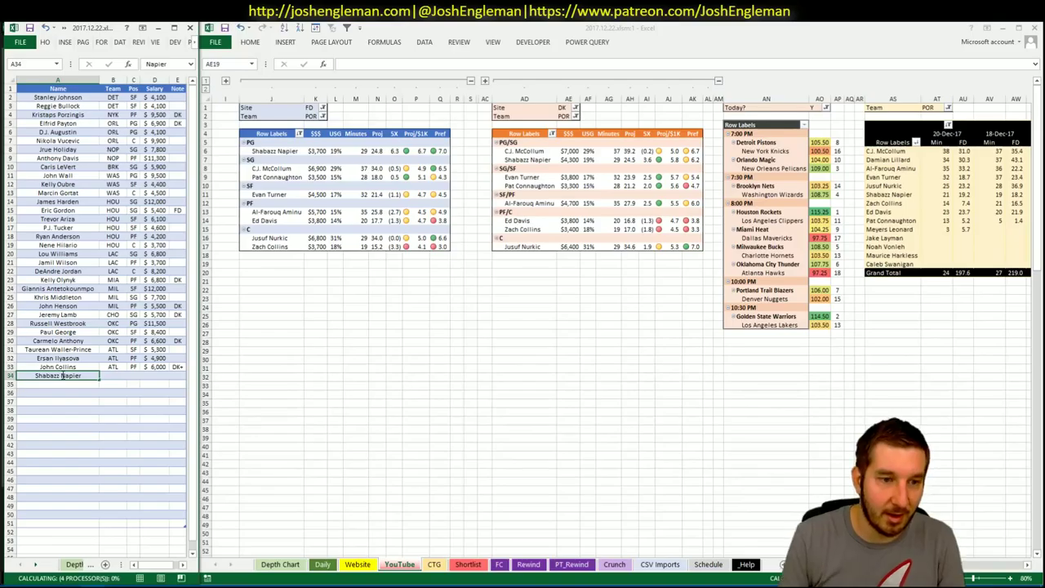
{"action": "left_click_drag", "start_coordinate": [6, 371], "coordinate": [15, 373]}
{"action": "left_click", "coordinate": [329, 360]}
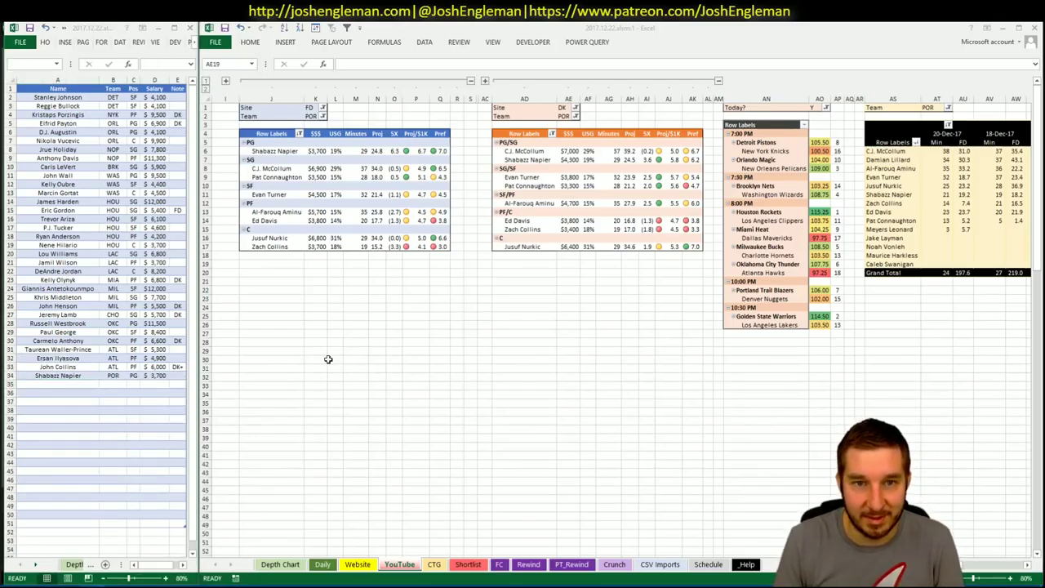
- Check Portland's opponent in the list of today's games on the YouTube sheet
{"action": "left_click", "coordinate": [390, 351]}
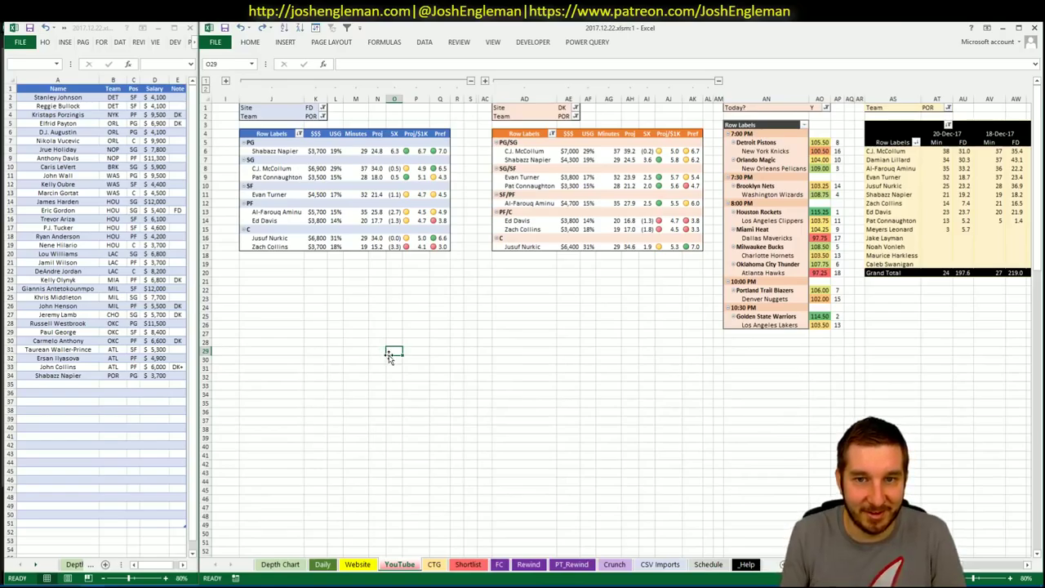
{"action": "left_click", "coordinate": [382, 281]}
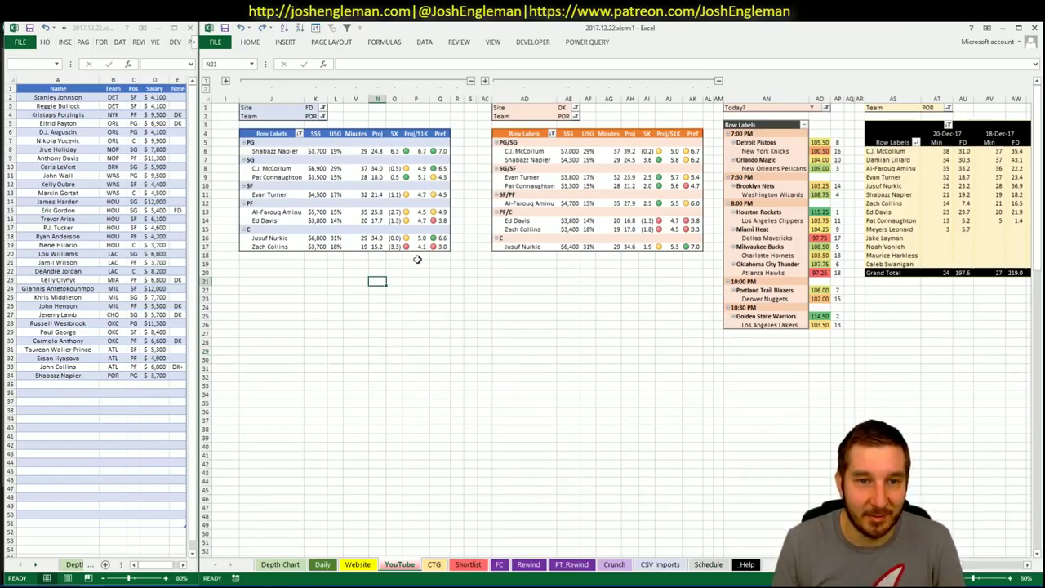
{"action": "left_click", "coordinate": [433, 565]}
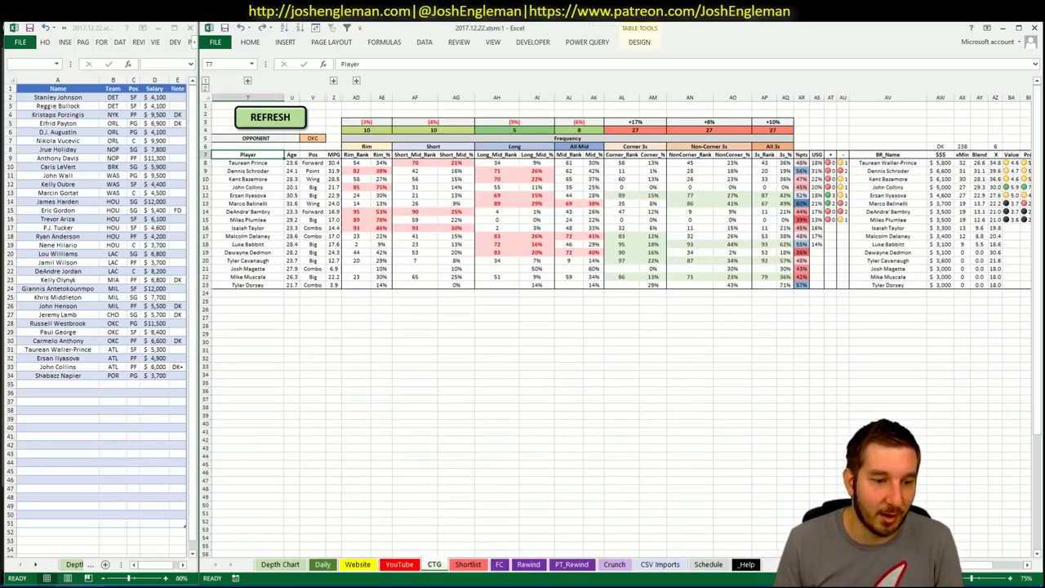
{"action": "key", "text": "alt+Tab"}
{"action": "left_click", "coordinate": [331, 120]}
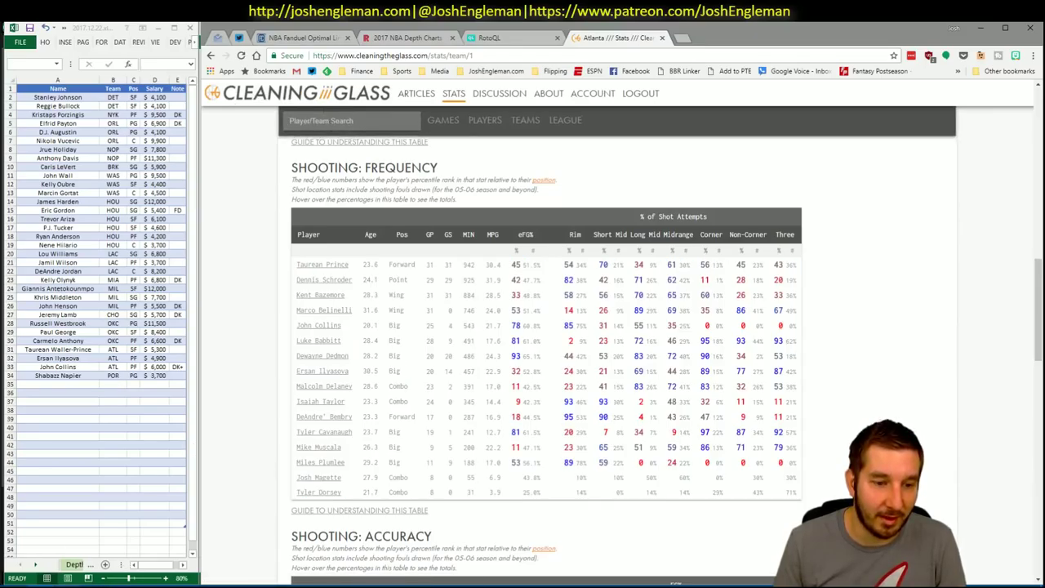
{"action": "left_click", "coordinate": [95, 585]}
{"action": "left_click", "coordinate": [94, 562]}
{"action": "left_click", "coordinate": [391, 564]}
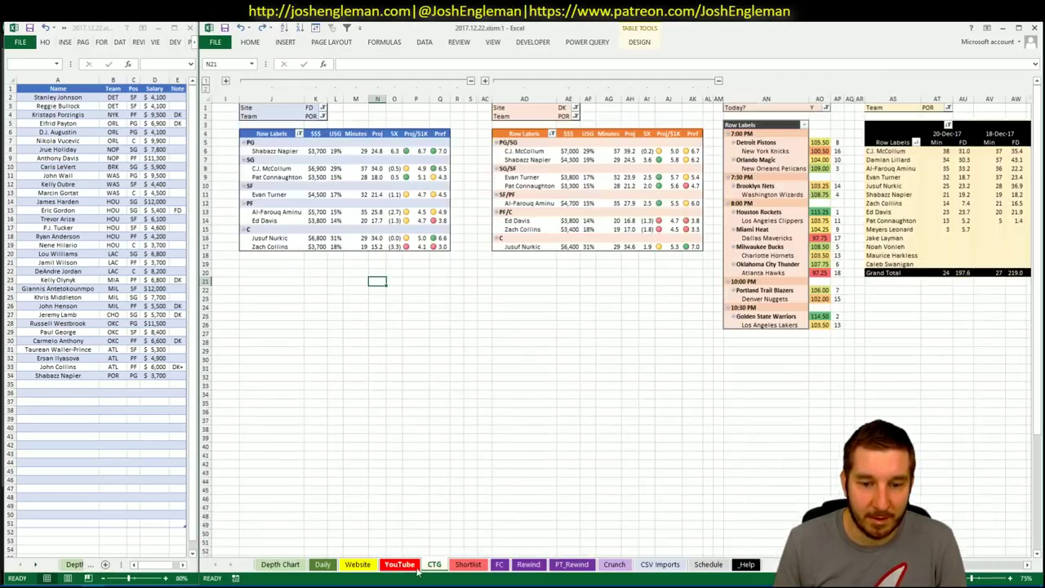
- Switch to Cleaning the Glass in the browser and open the Denver Nuggets' shooting frequency table
{"action": "left_click", "coordinate": [437, 566]}
{"action": "key", "text": "alt+Tab"}
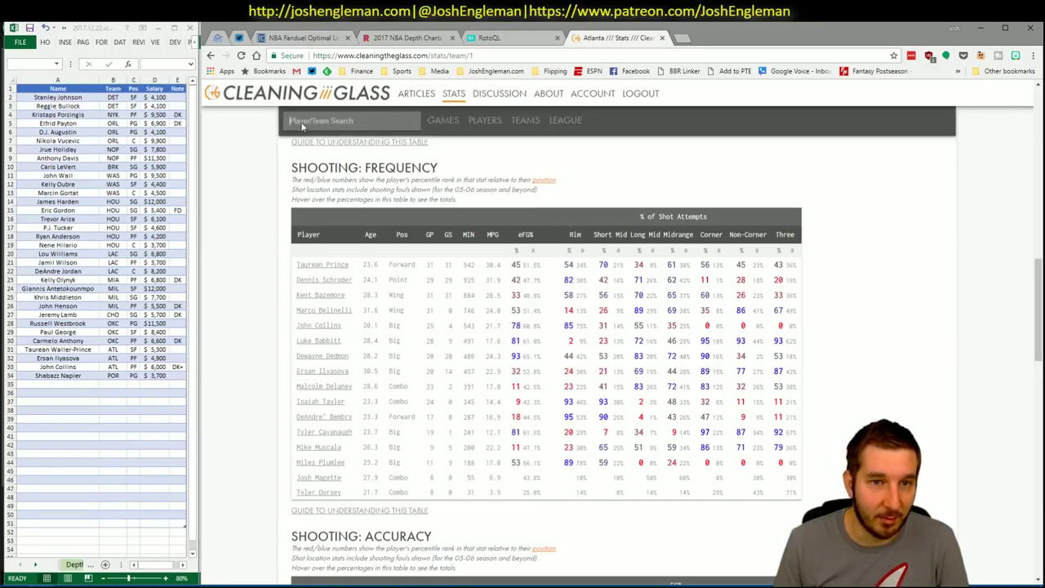
{"action": "left_click", "coordinate": [338, 124]}
{"action": "type", "text": "nugget"}
{"action": "key", "text": "Down"}
{"action": "key", "text": "Return"}
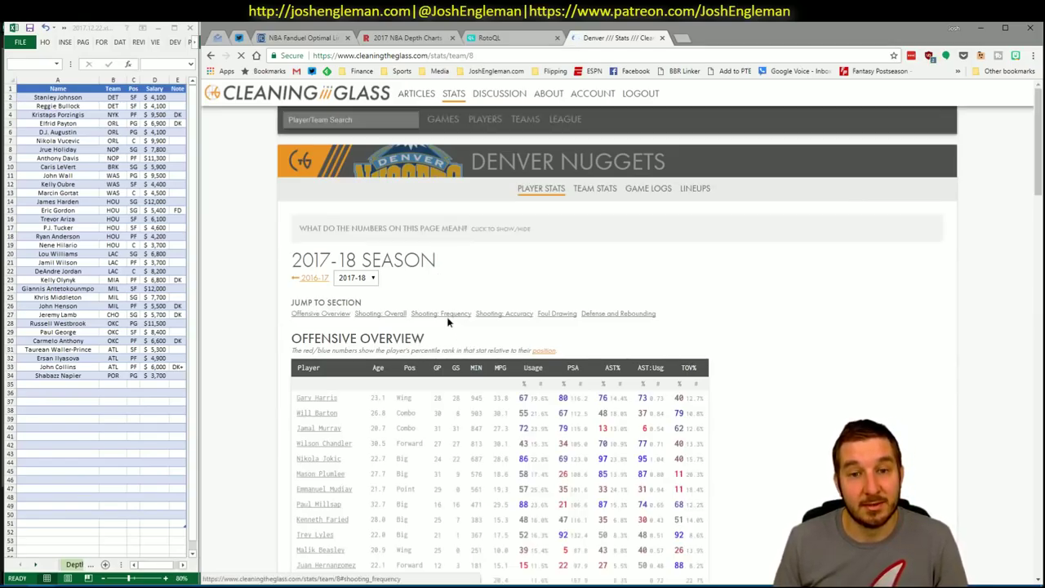
{"action": "left_click", "coordinate": [449, 318]}
- Load the Nuggets' shooting frequency rows into the workbook's CTG sheet and set the opponent to DEN
{"action": "left_click_drag", "start_coordinate": [806, 479], "coordinate": [276, 290]}
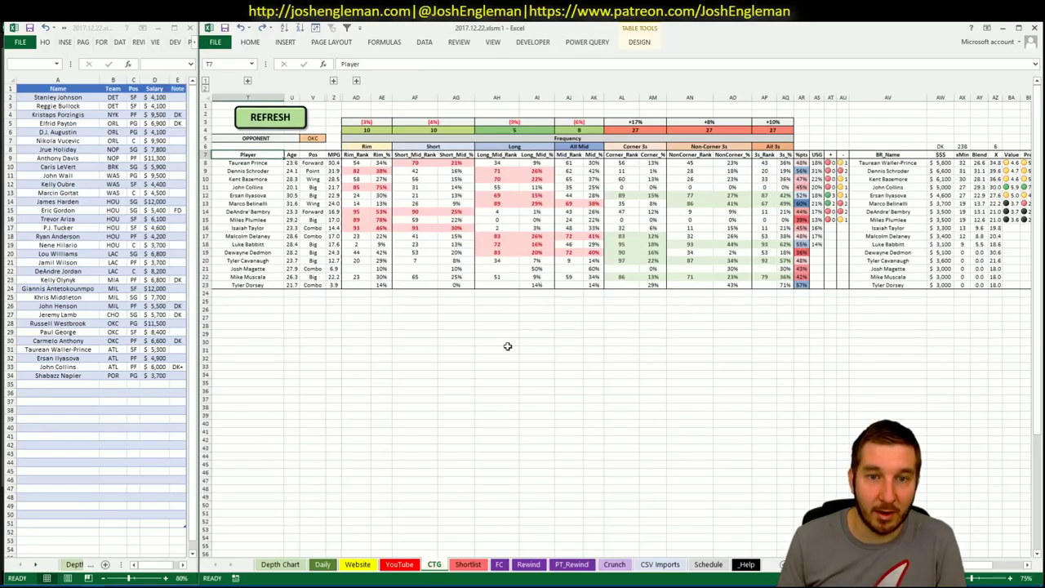
{"action": "key", "text": "alt+Tab"}
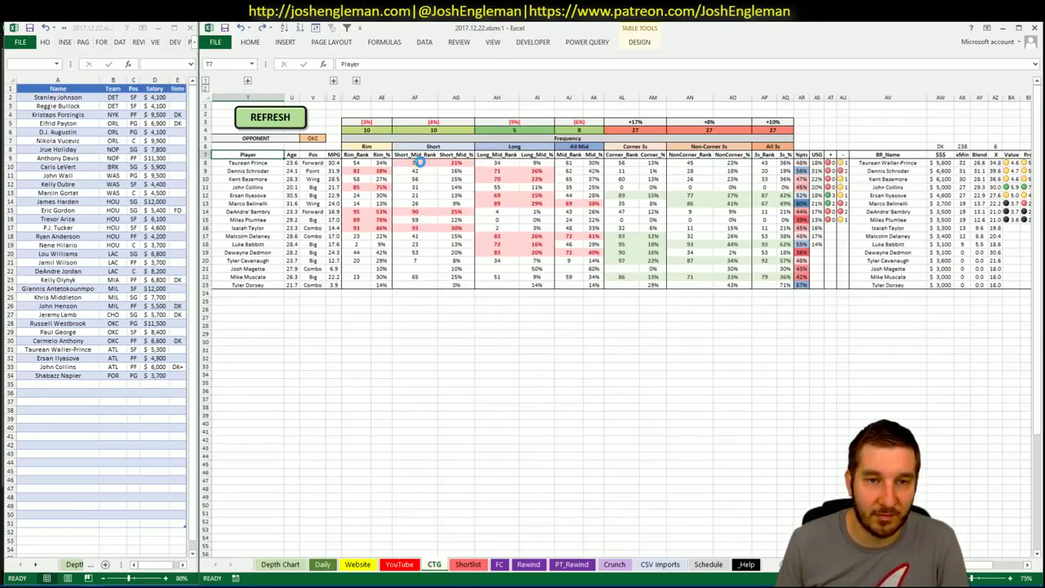
{"action": "left_click", "coordinate": [313, 138]}
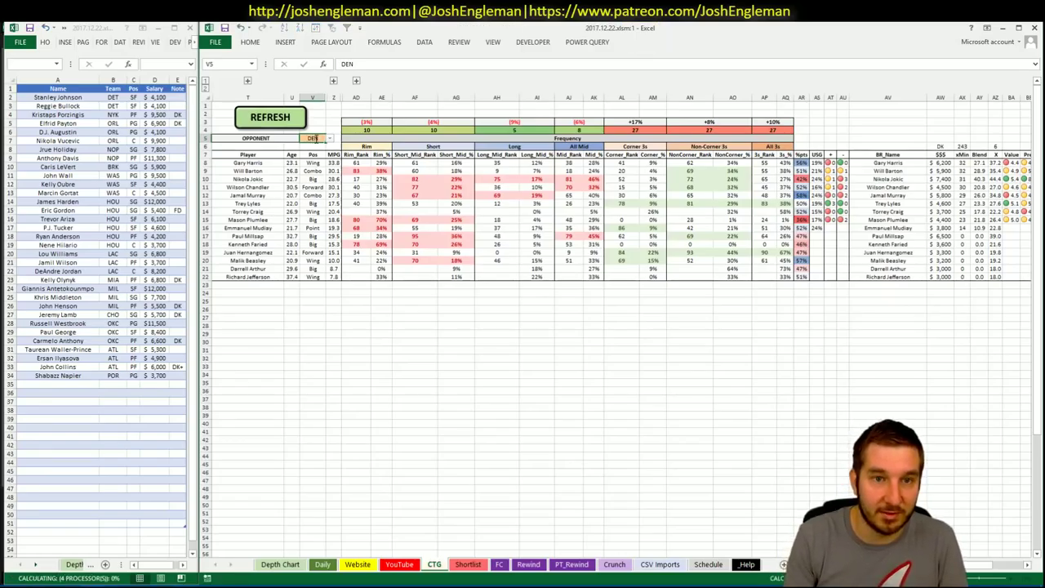
- Return to Cleaning the Glass and open the Portland Trail Blazers' shooting frequency table
{"action": "key", "text": "alt+Tab"}
{"action": "key", "text": "alt+Tab"}
{"action": "key", "text": "alt+Tab"}
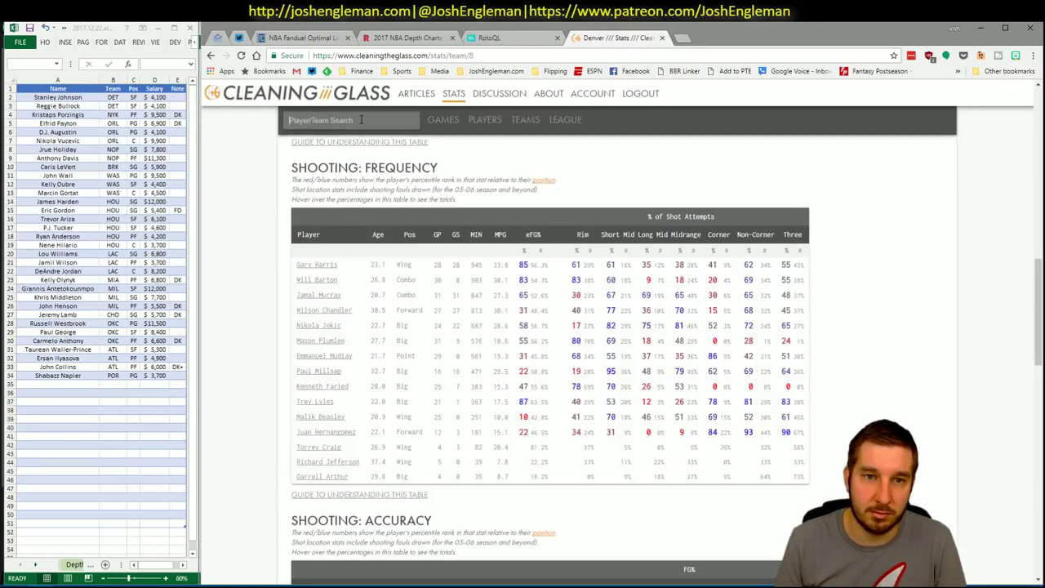
{"action": "left_click", "coordinate": [361, 120]}
{"action": "type", "text": "port"}
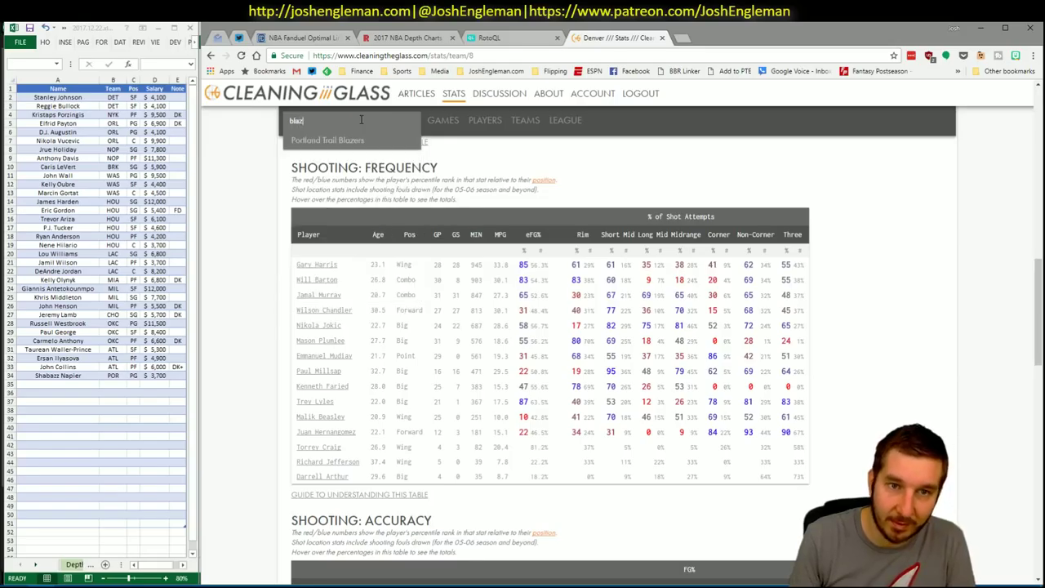
{"action": "key", "text": "Down"}
{"action": "key", "text": "Return"}
{"action": "key", "text": "alt+Tab"}
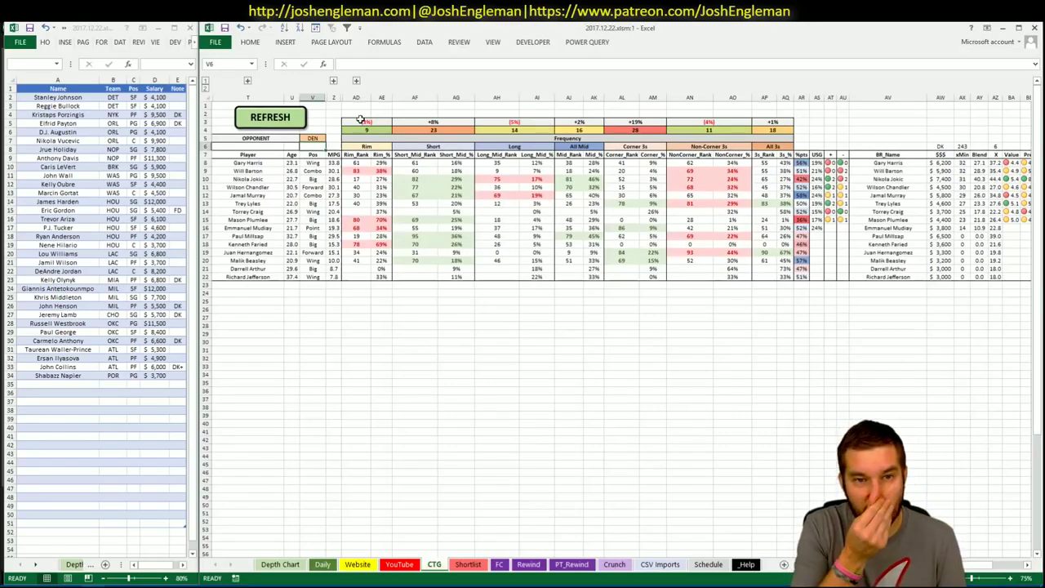
{"action": "key", "text": "alt+Tab"}
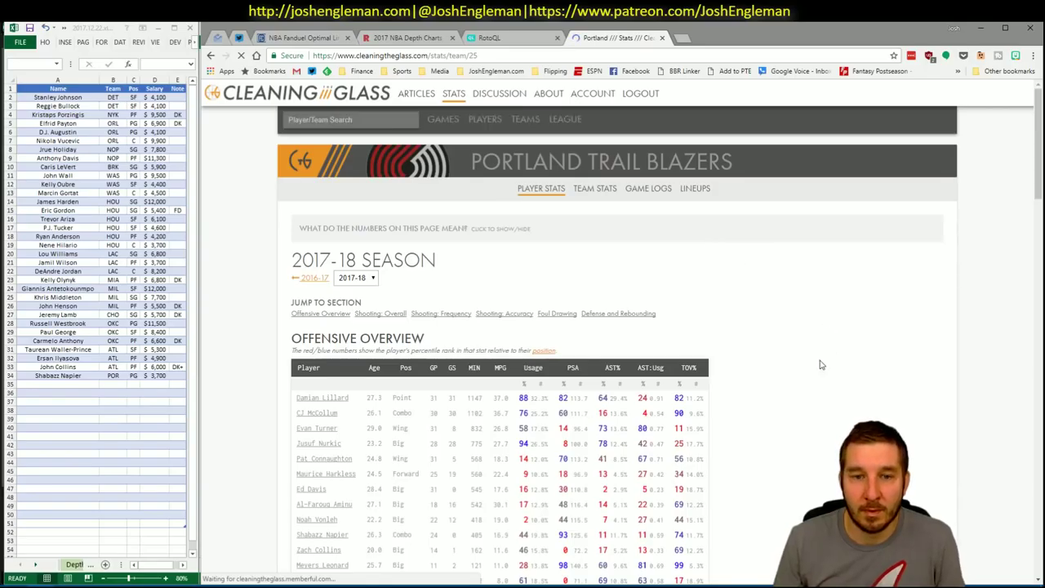
{"action": "left_click", "coordinate": [445, 319]}
- Copy all Trail Blazers shooting frequency rows and refresh the CTG sheet with them against opponent DEN
{"action": "left_click_drag", "start_coordinate": [817, 467], "coordinate": [297, 264]}
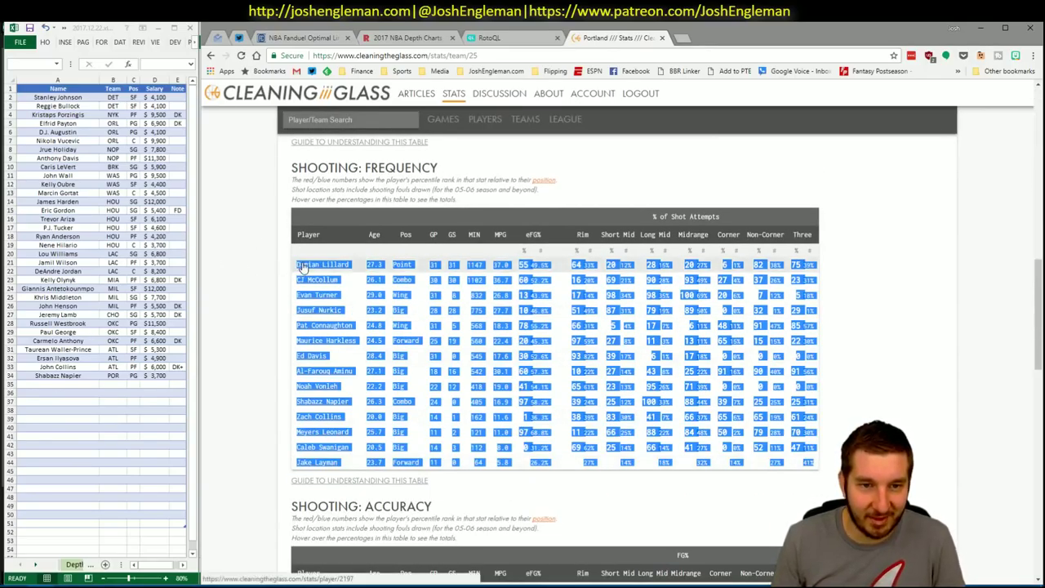
{"action": "key", "text": "alt+Tab"}
{"action": "left_click", "coordinate": [268, 103]}
{"action": "left_click", "coordinate": [270, 117]}
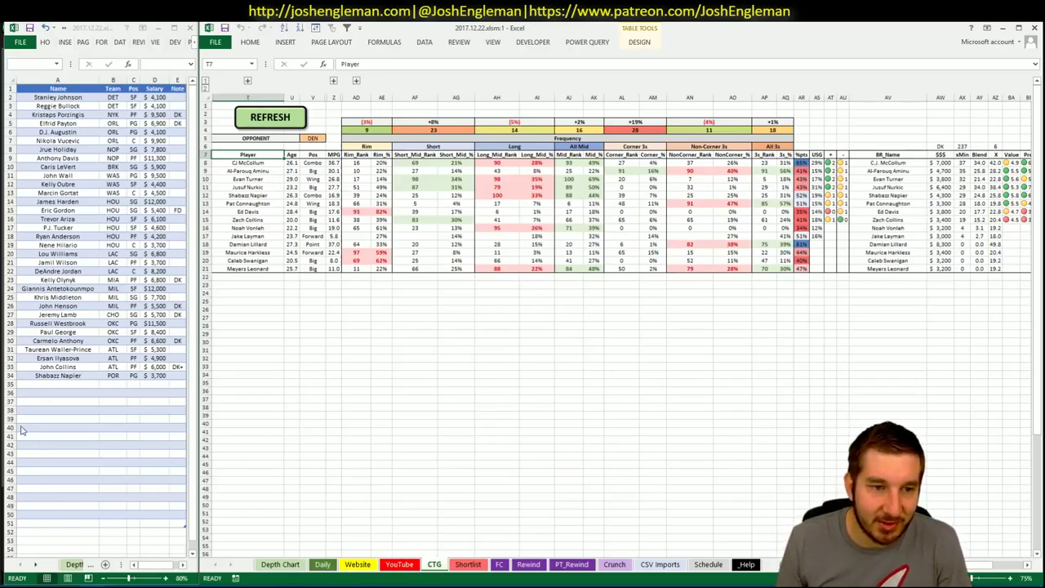
- Add C.J. McCollum to the shortlist below Shabazz Napier
{"action": "left_click", "coordinate": [58, 383]}
{"action": "type", "text": "C"}
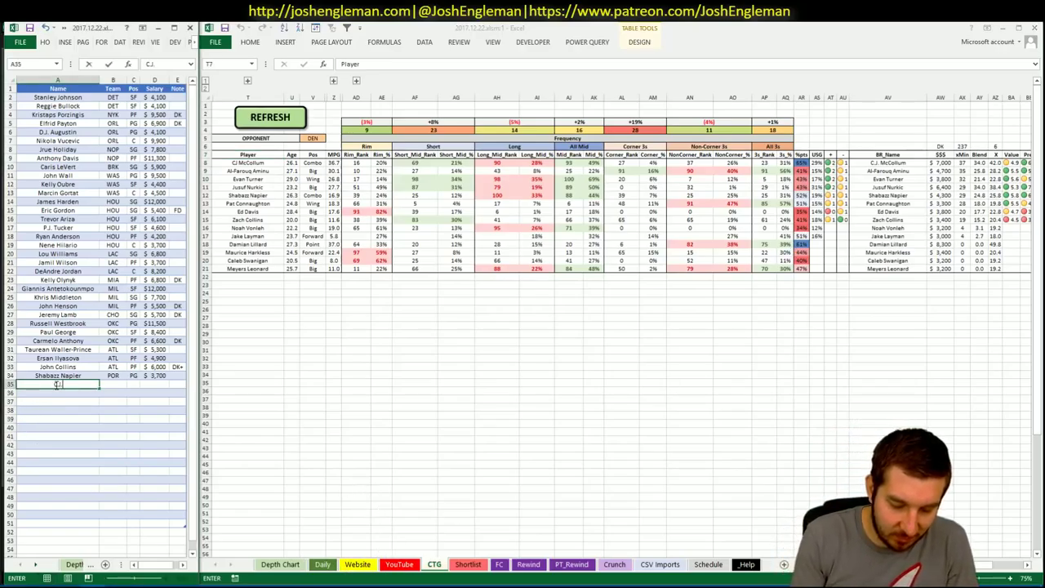
{"action": "type", "text": ".J. McCollum"}
{"action": "key", "text": "Return"}
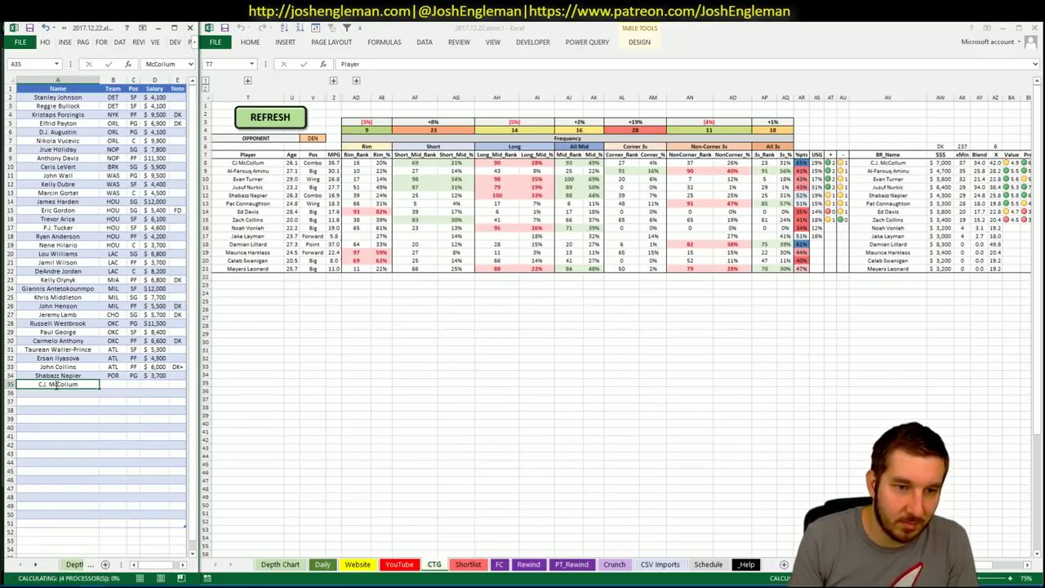
{"action": "key", "text": "Down"}
- Add Al-Farouq Aminu to the shortlist below C.J. McCollum with the note DK
{"action": "left_click", "coordinate": [397, 564]}
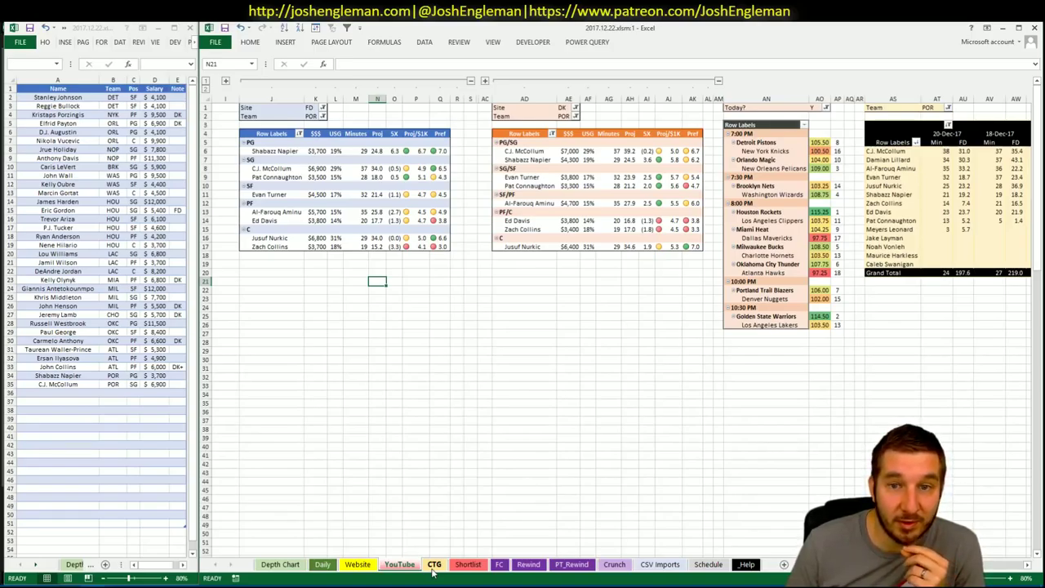
{"action": "left_click", "coordinate": [432, 571]}
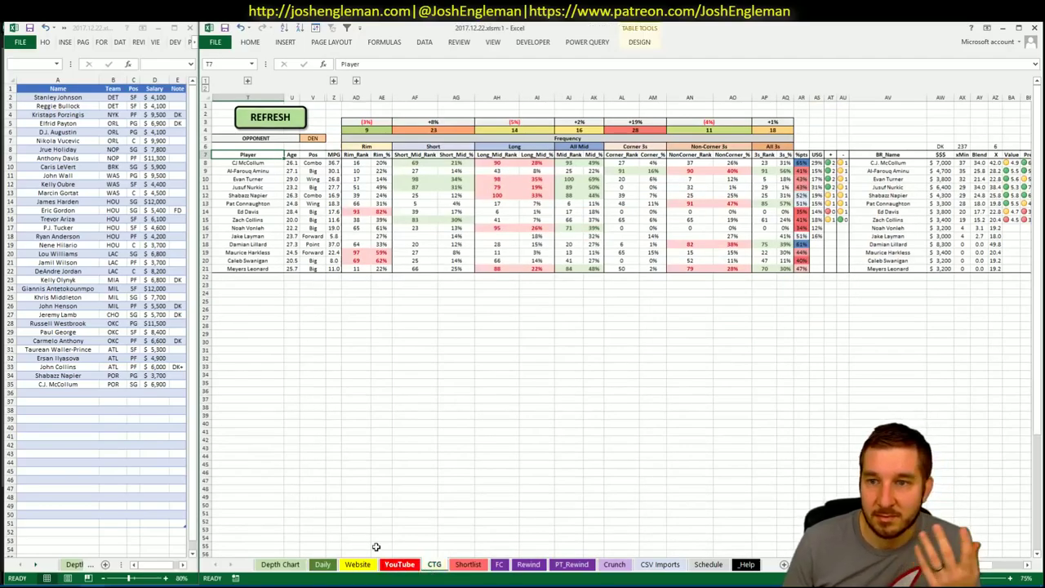
{"action": "left_click", "coordinate": [81, 393]}
{"action": "type", "text": "A"}
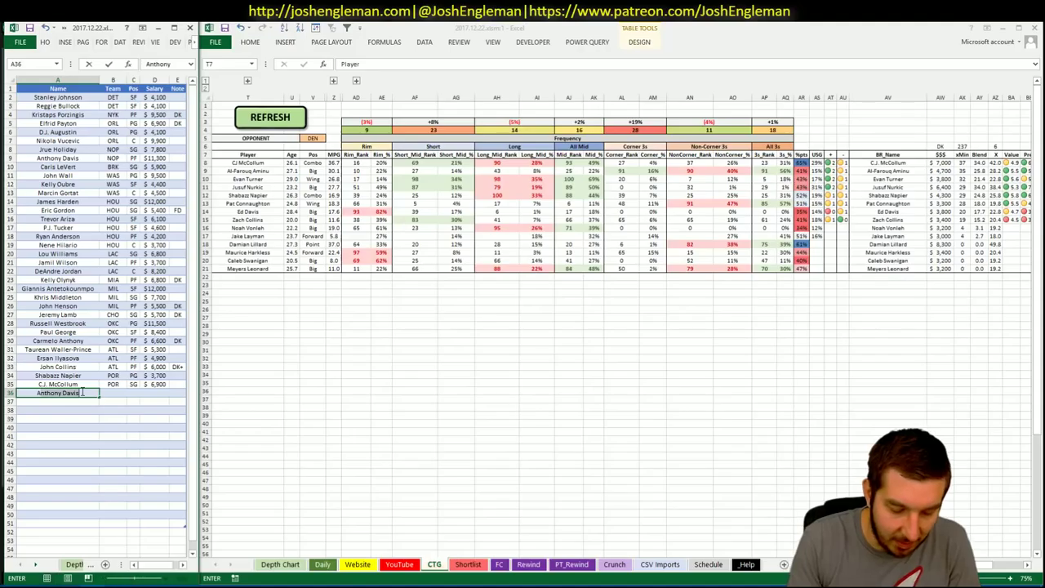
{"action": "key", "text": "BackSpace"}
{"action": "key", "text": "BackSpace"}
{"action": "key", "text": "BackSpace"}
{"action": "key", "text": "BackSpace"}
{"action": "key", "text": "BackSpace"}
{"action": "key", "text": "BackSpace"}
{"action": "key", "text": "BackSpace"}
{"action": "type", "text": "l-Farouq Aminu"}
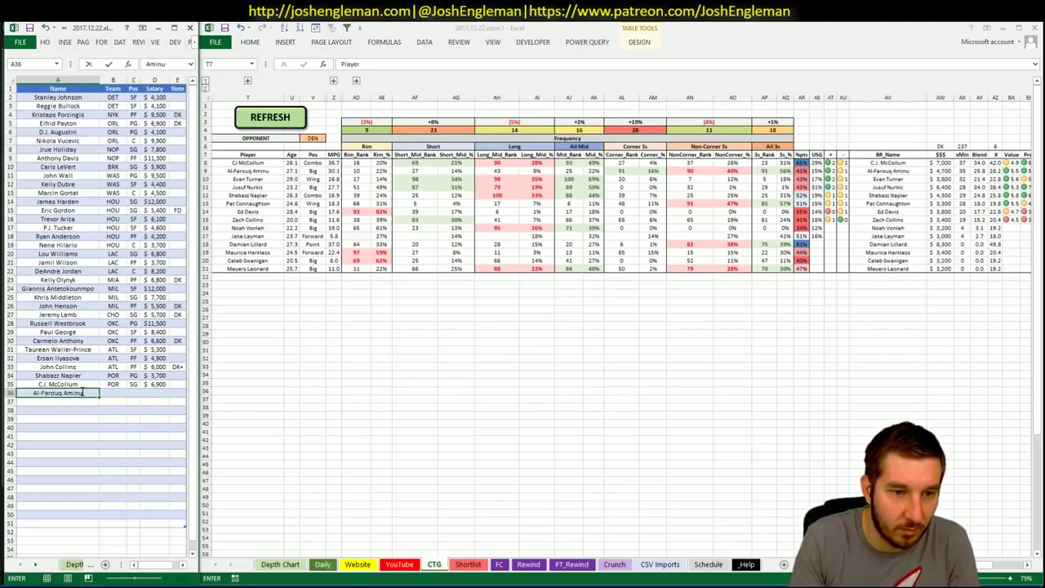
{"action": "key", "text": "Tab"}
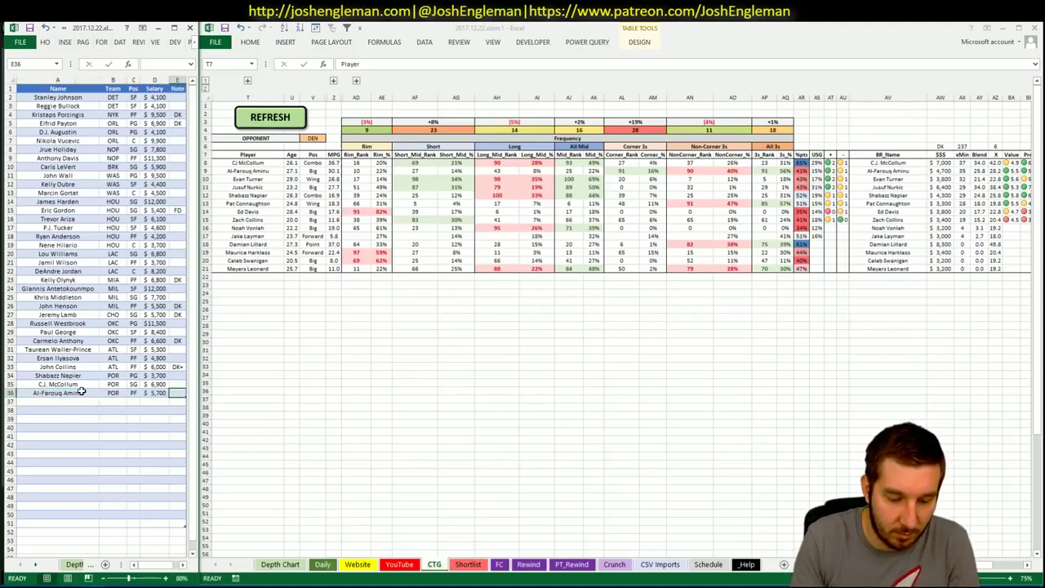
{"action": "key", "text": "Return"}
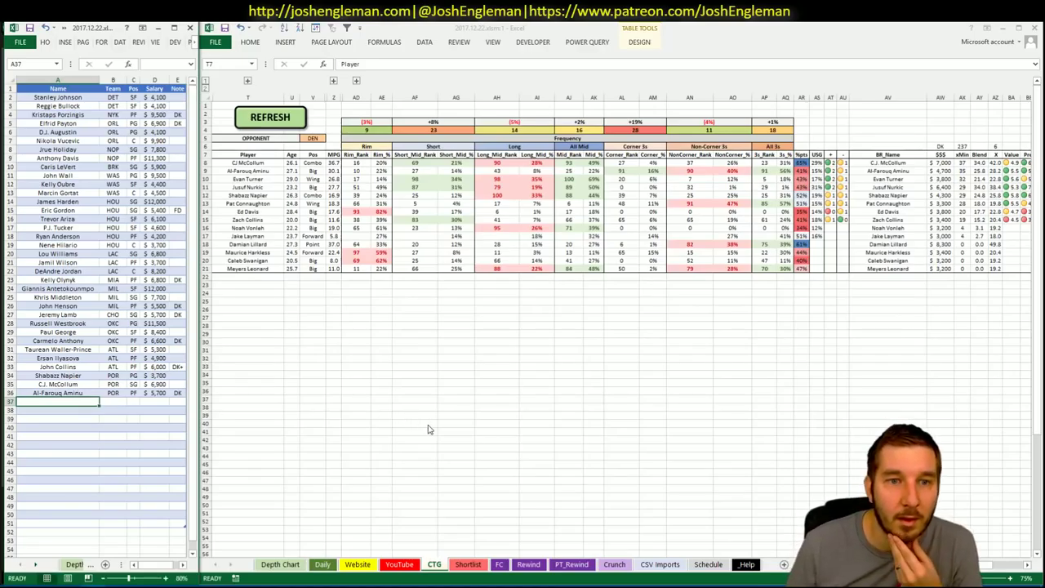
- Review the Trail Blazers' projections and add Evan Turner to the shortlist below Al-Farouq Aminu with the note DK
{"action": "left_click", "coordinate": [403, 564]}
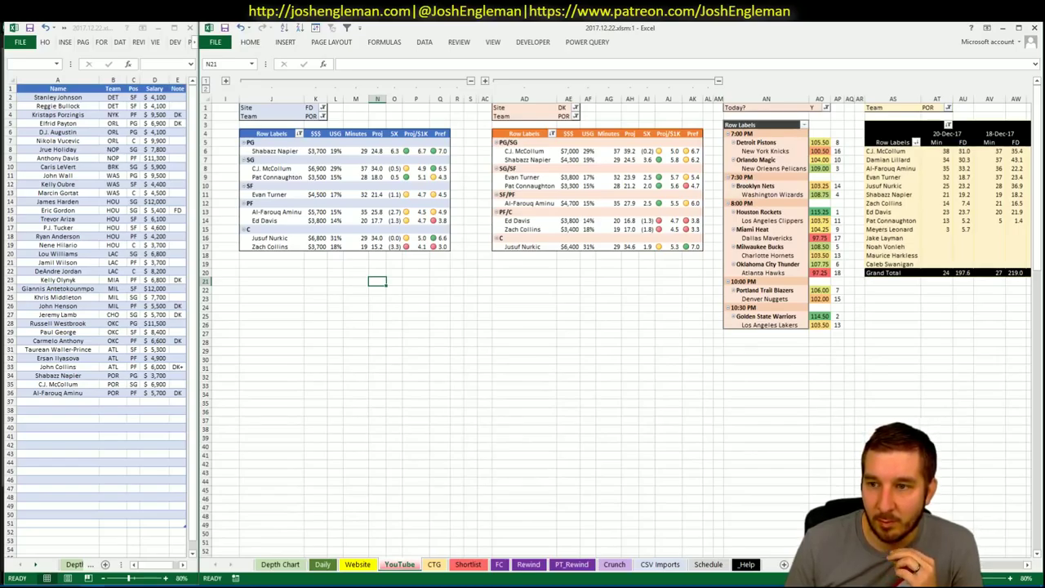
{"action": "mouse_move", "coordinate": [963, 565]}
{"action": "left_mouse_down"}
{"action": "mouse_move", "coordinate": [996, 571]}
{"action": "mouse_move", "coordinate": [964, 568]}
{"action": "left_mouse_up"}
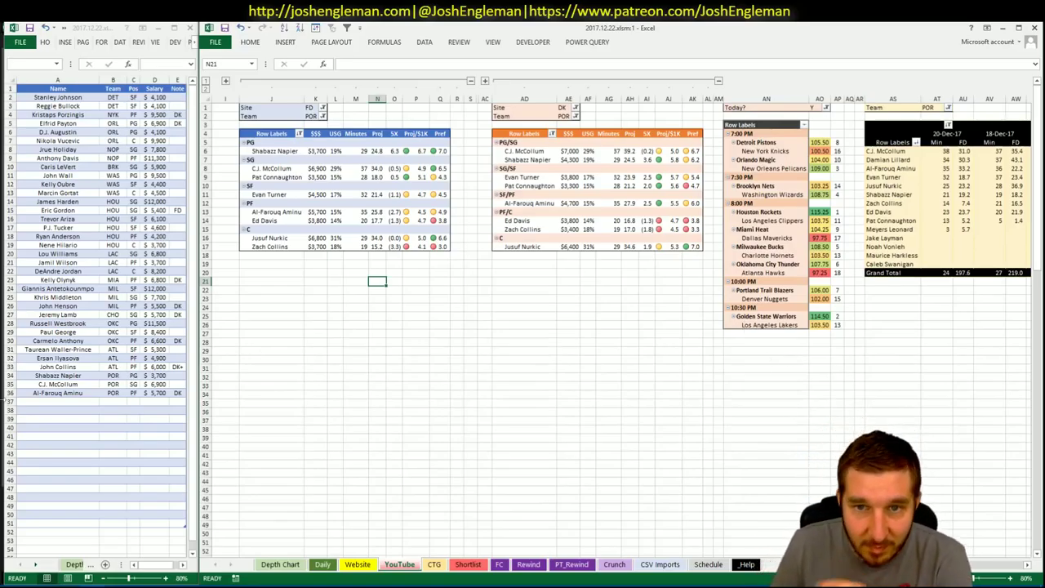
{"action": "left_click", "coordinate": [55, 403]}
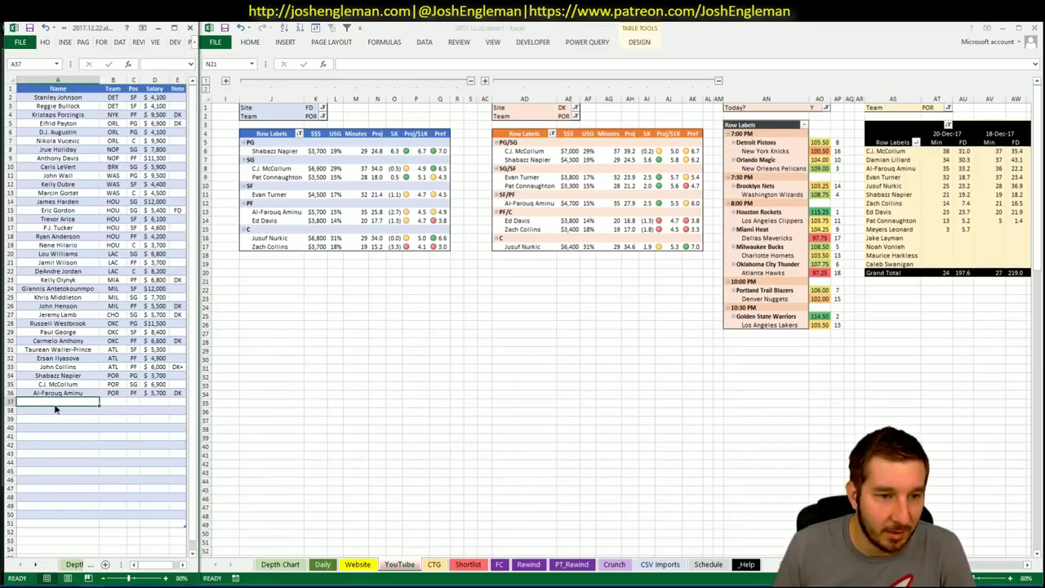
{"action": "type", "text": "Evan Turner"}
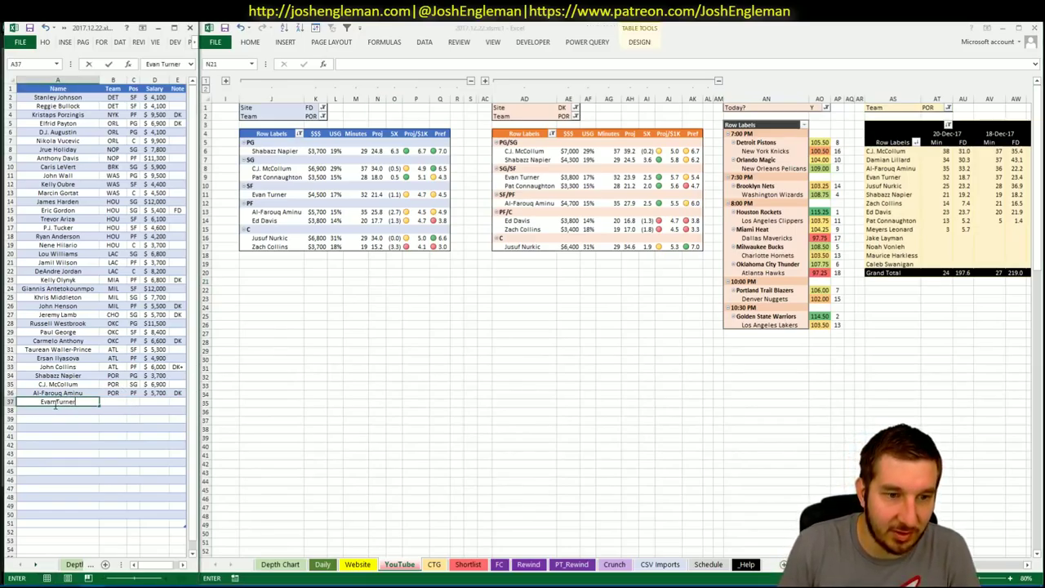
{"action": "key", "text": "Tab"}
{"action": "key", "text": "Tab"}
{"action": "key", "text": "Tab"}
{"action": "key", "text": "Tab"}
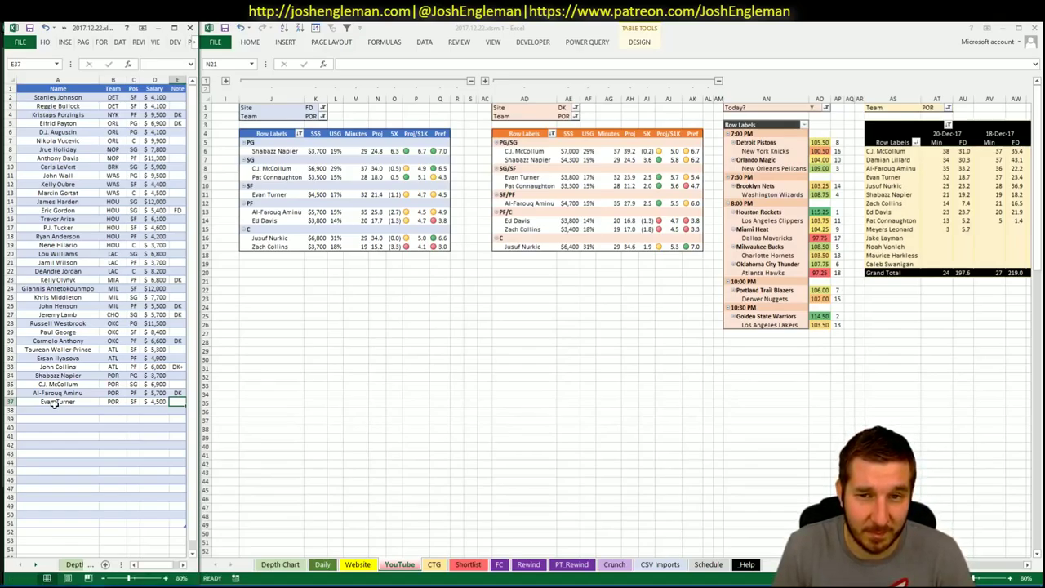
{"action": "type", "text": "DK"}
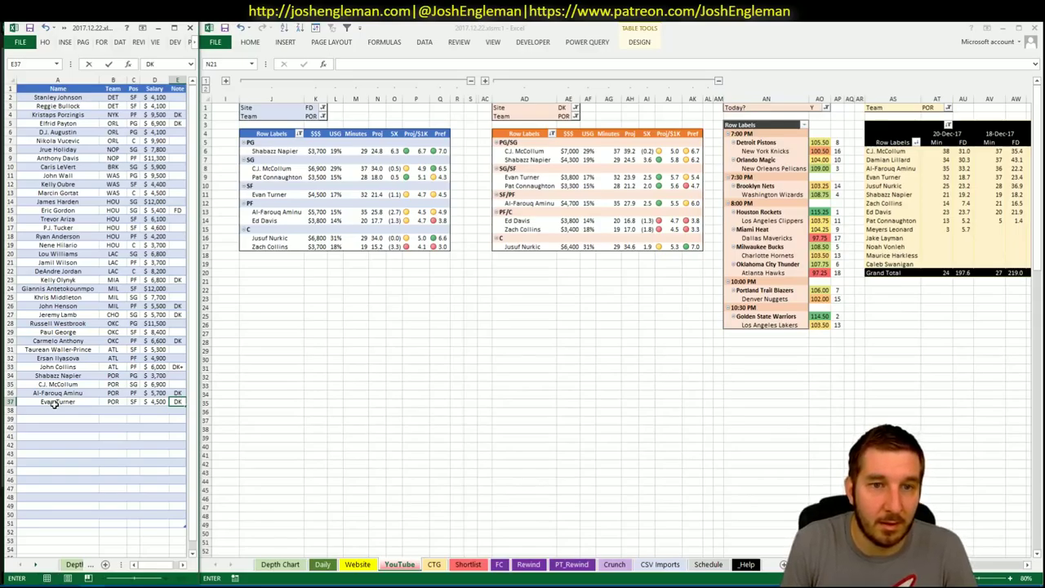
{"action": "key", "text": "Return"}
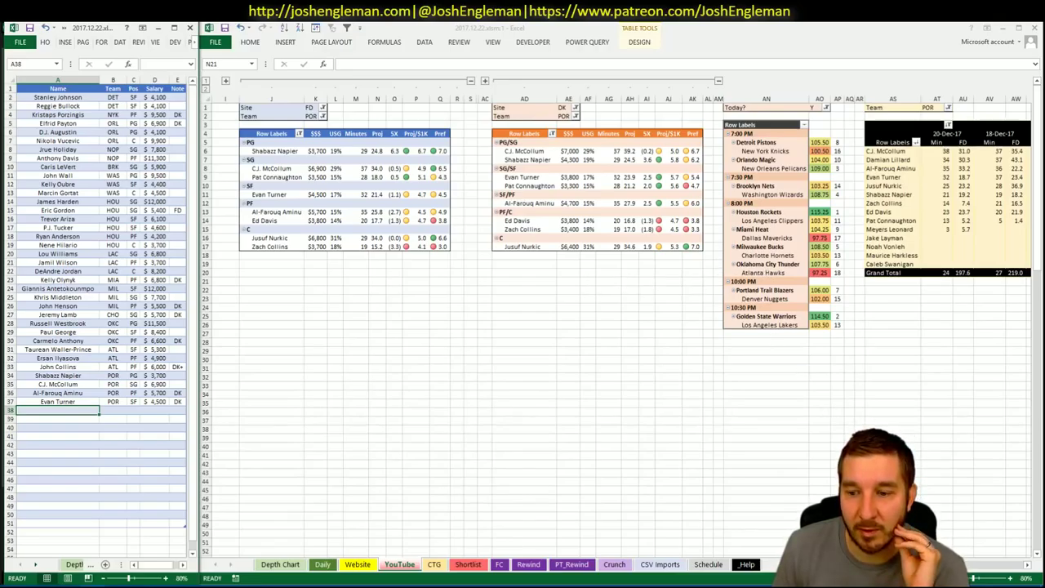
- Check the Trail Blazers' minutes in recent games and add Jusuf Nurkic to the shortlist below Evan Turner
{"action": "left_click", "coordinate": [377, 281]}
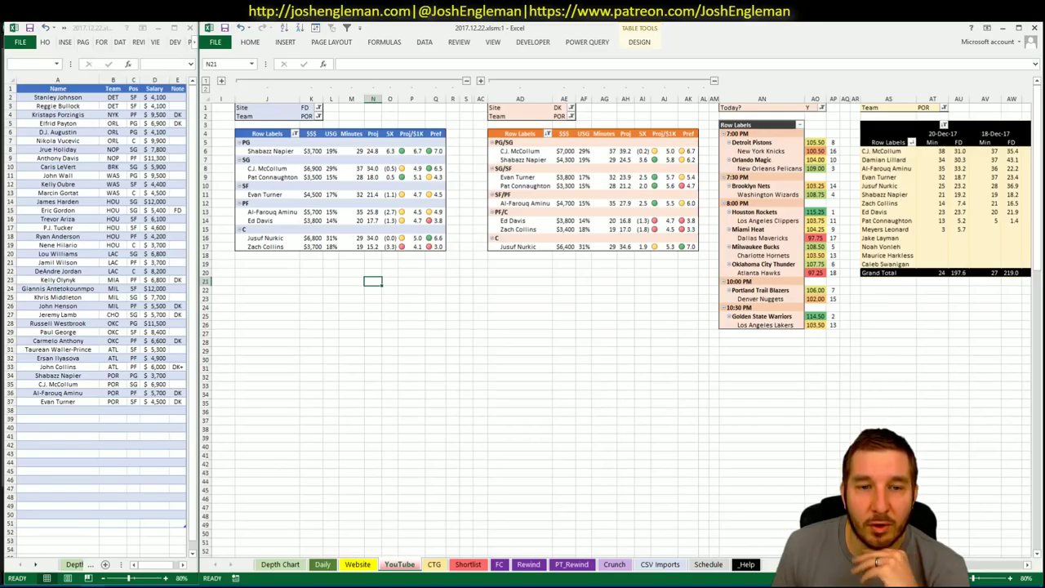
{"action": "left_click", "coordinate": [1026, 564]}
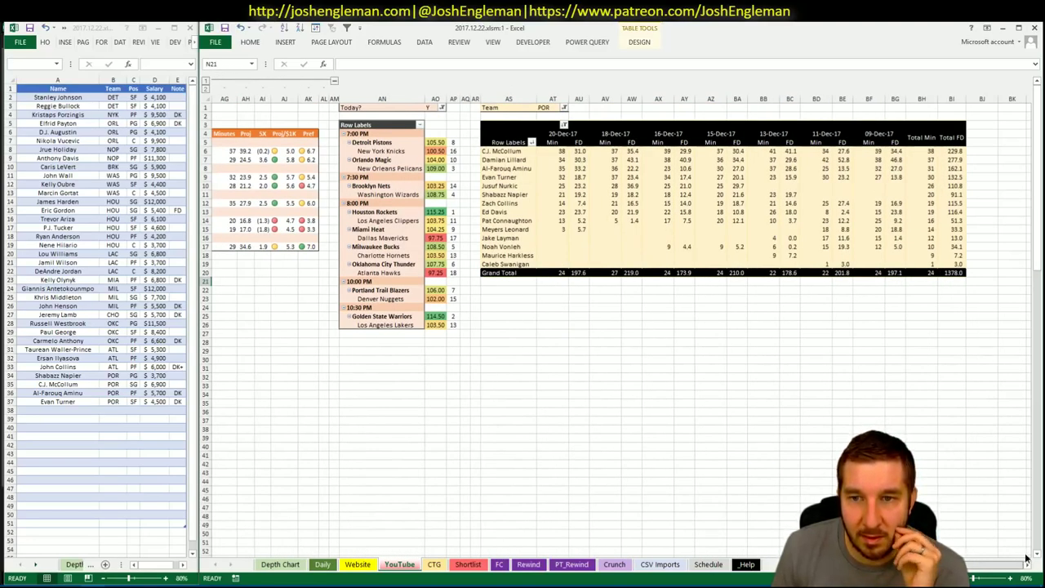
{"action": "scroll", "coordinate": [976, 555], "scroll_direction": "left", "scroll_amount": 10}
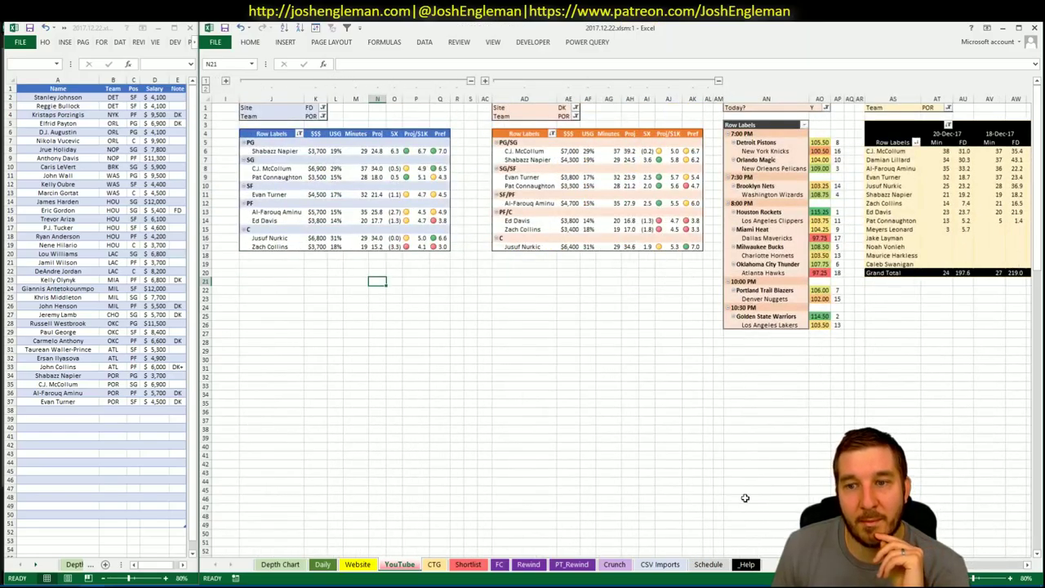
{"action": "left_click", "coordinate": [363, 272]}
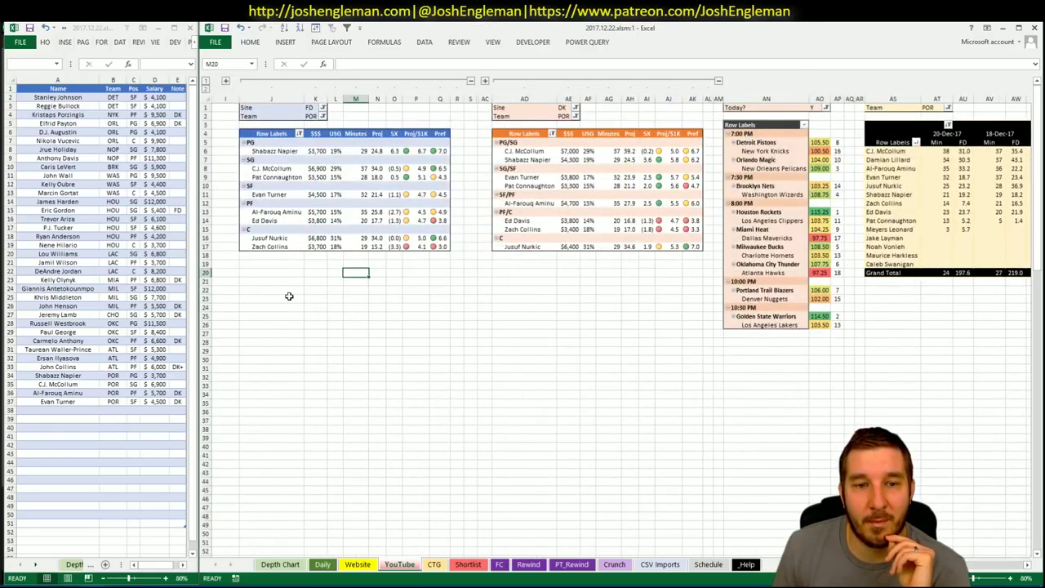
{"action": "left_click", "coordinate": [66, 410]}
{"action": "type", "text": "Jusuf N"}
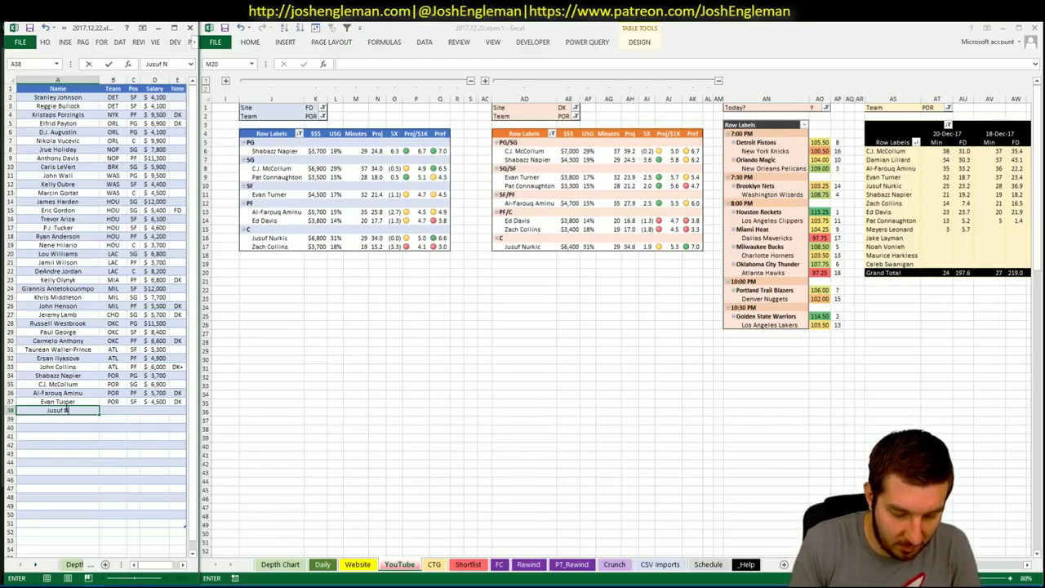
{"action": "type", "text": "urkic"}
{"action": "key", "text": "Return"}
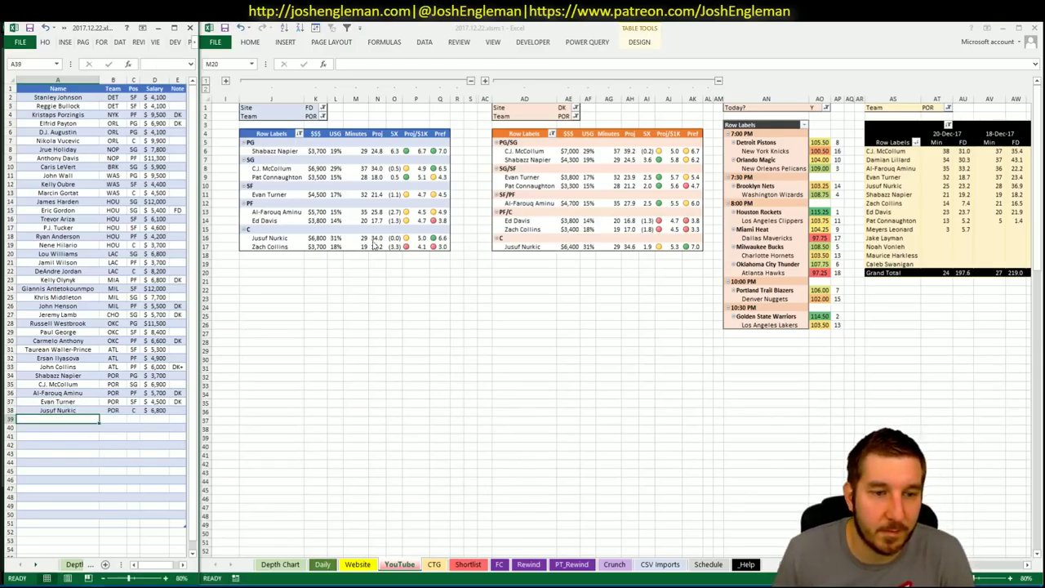
- Set the team to DEN in the FD, DK and recent-games tables, and switch back to Cleaning the Glass in the browser
{"action": "left_click", "coordinate": [420, 326]}
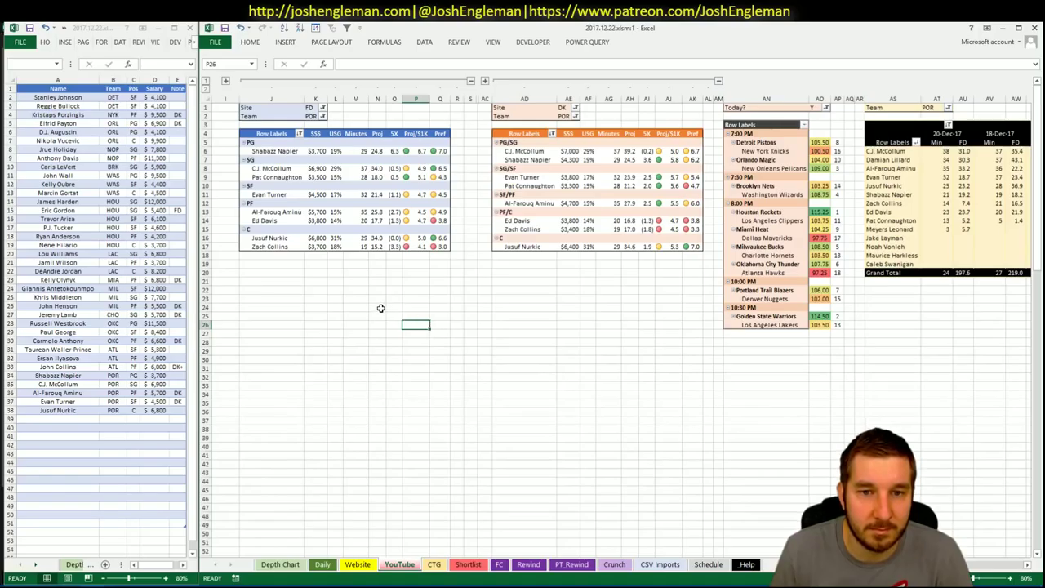
{"action": "left_click", "coordinate": [307, 117]}
{"action": "type", "text": "DEN"}
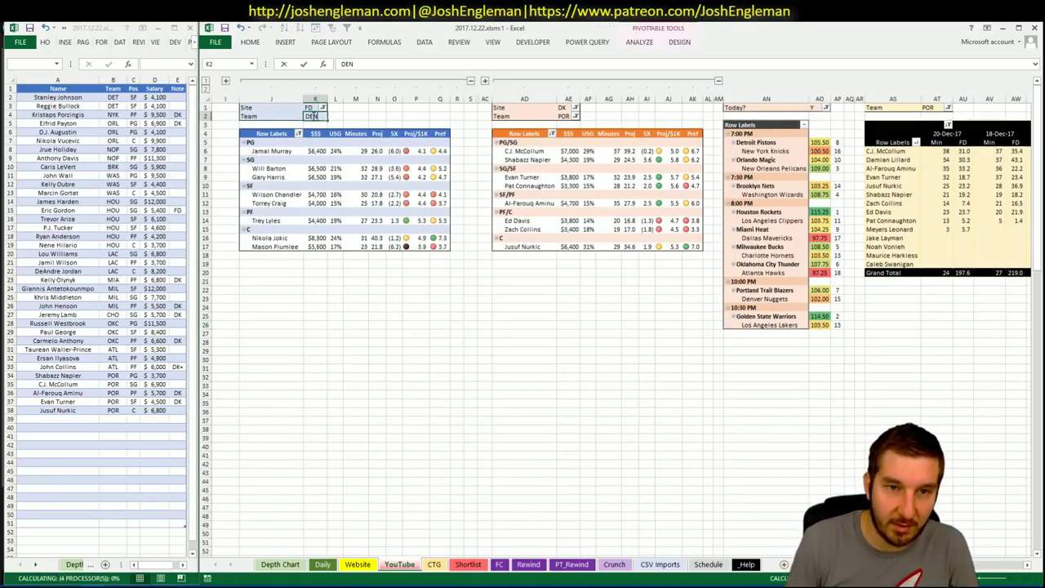
{"action": "left_click", "coordinate": [549, 117]}
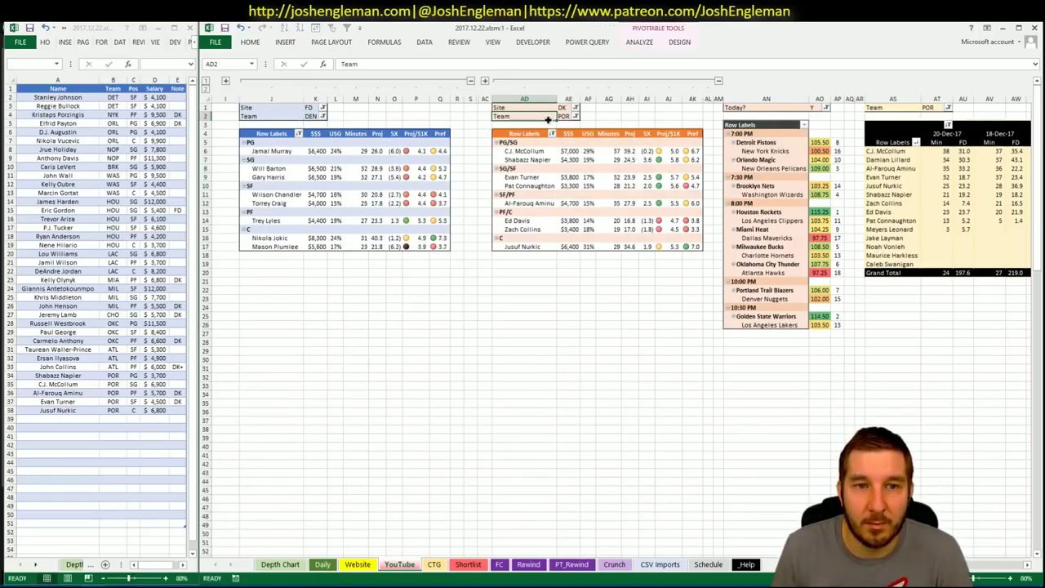
{"action": "left_click", "coordinate": [561, 117]}
{"action": "type", "text": "DEN"}
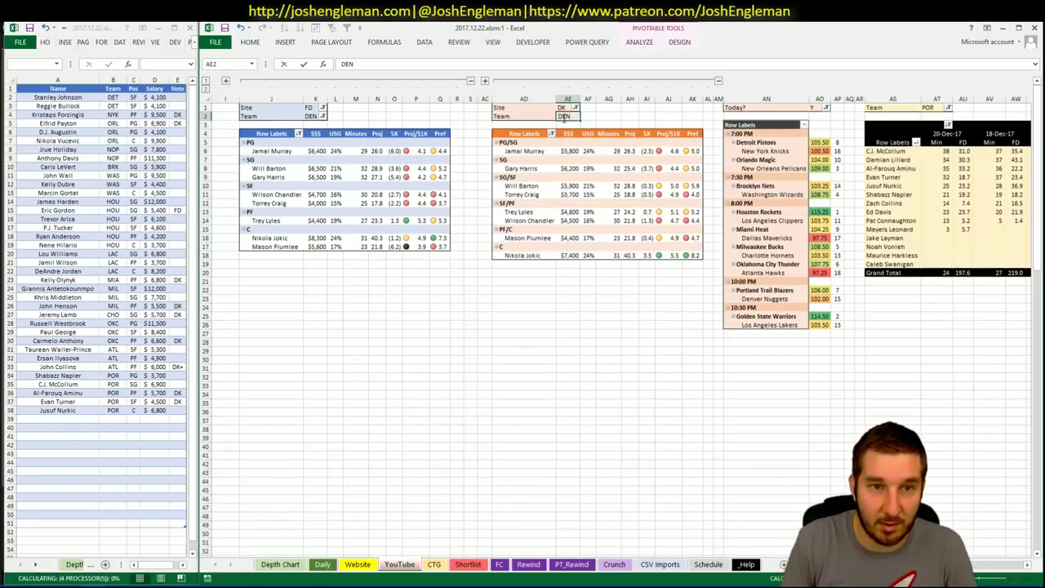
{"action": "left_click", "coordinate": [930, 107]}
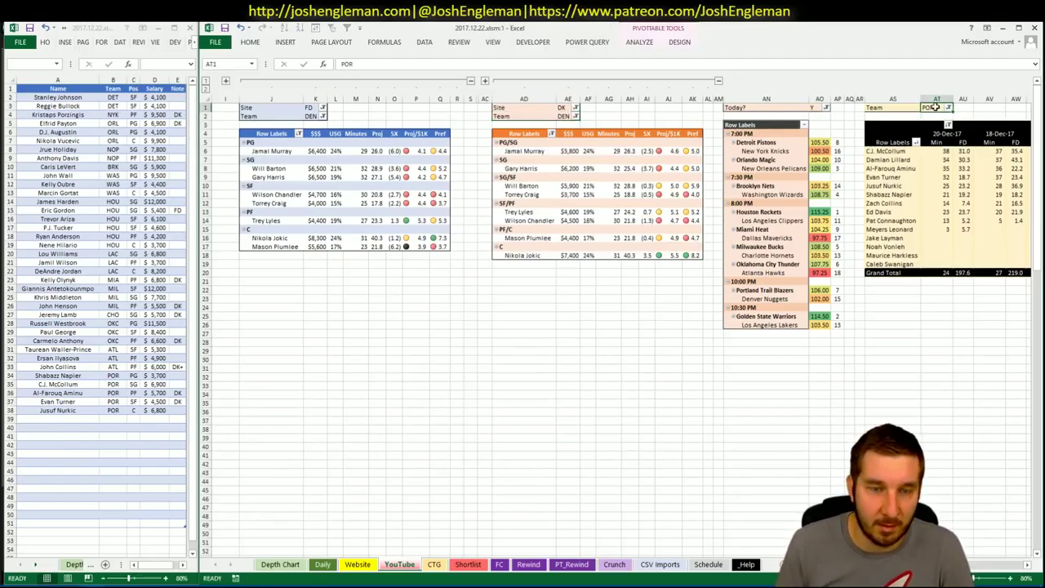
{"action": "type", "text": "DEN"}
{"action": "key", "text": "Return"}
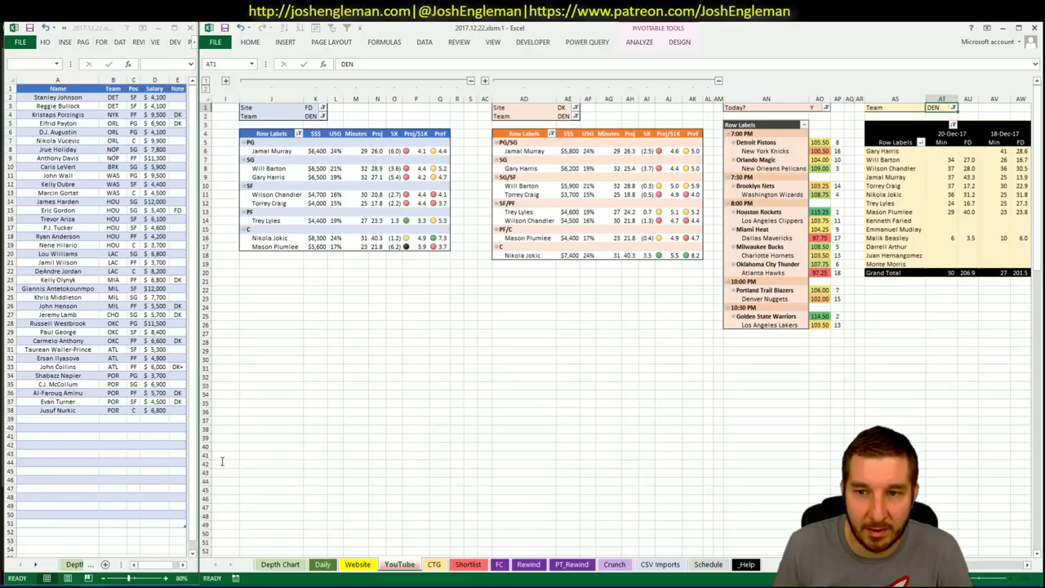
{"action": "key", "text": "alt+Tab"}
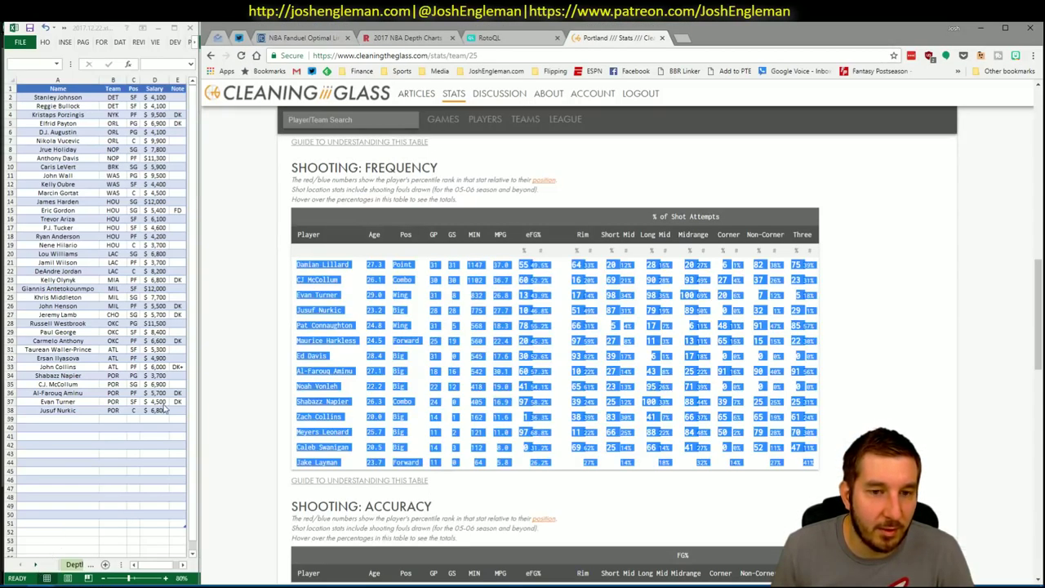
{"action": "right_click", "coordinate": [351, 121]}
{"action": "left_click", "coordinate": [380, 311]}
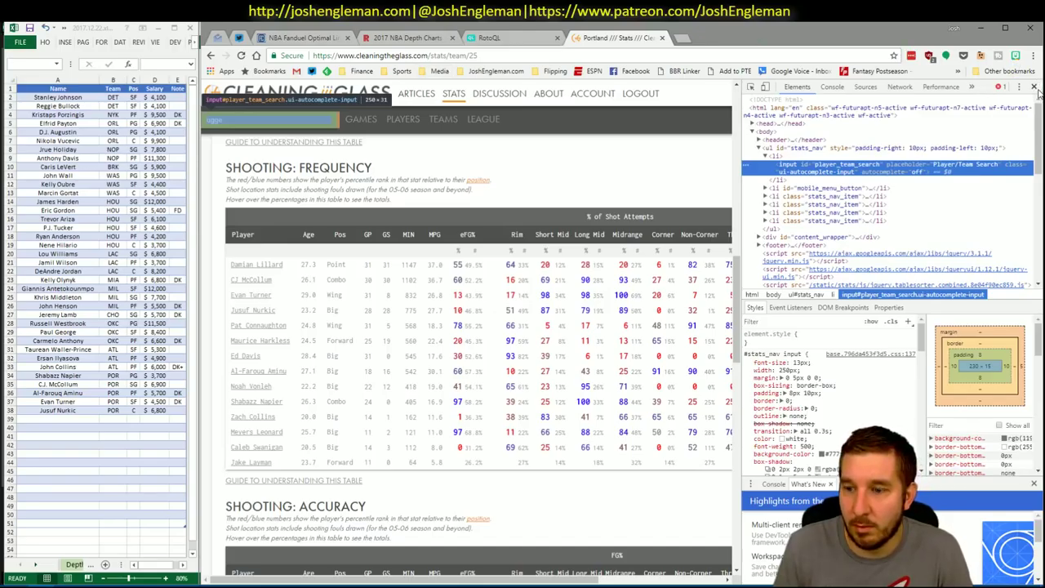
{"action": "left_click", "coordinate": [1033, 87]}
{"action": "left_click", "coordinate": [330, 123]}
{"action": "type", "text": "ugge"}
- Search Cleaning the Glass for the Denver Nuggets and open their shooting frequency table
{"action": "left_click_drag", "start_coordinate": [330, 123], "coordinate": [162, 105]}
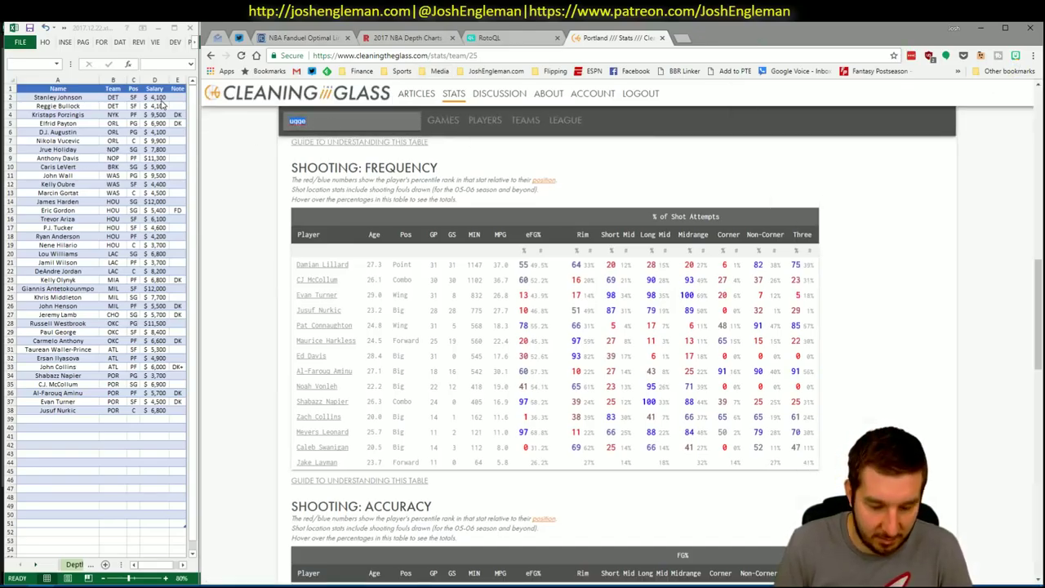
{"action": "type", "text": "Denver Nuggets"}
{"action": "key", "text": "Down"}
{"action": "key", "text": "Return"}
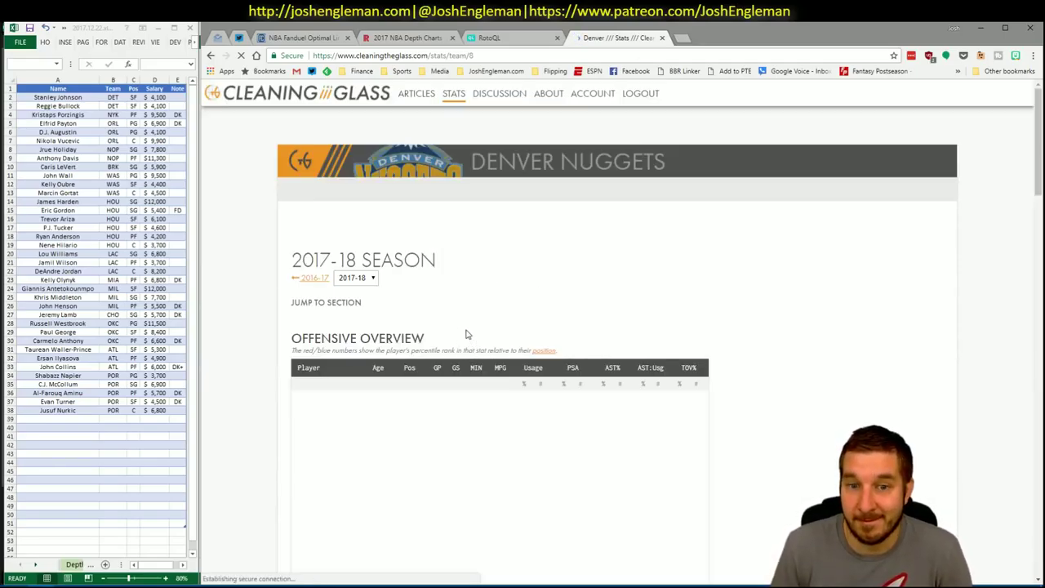
{"action": "left_click", "coordinate": [455, 315]}
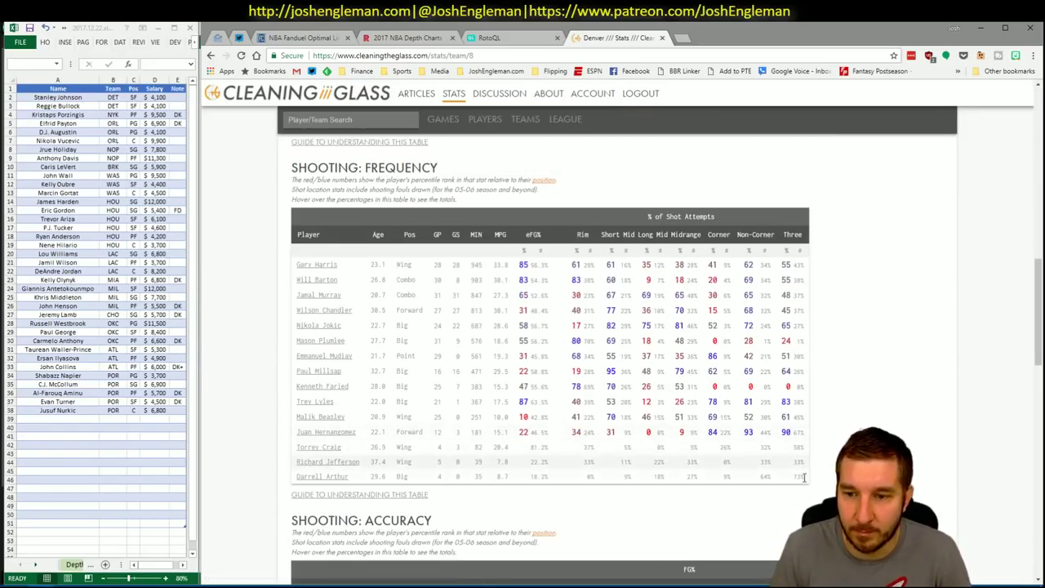
- Try to load the Nuggets' copied shooting frequency rows into the workbook's CTG sheet
{"action": "left_click_drag", "start_coordinate": [807, 482], "coordinate": [287, 274]}
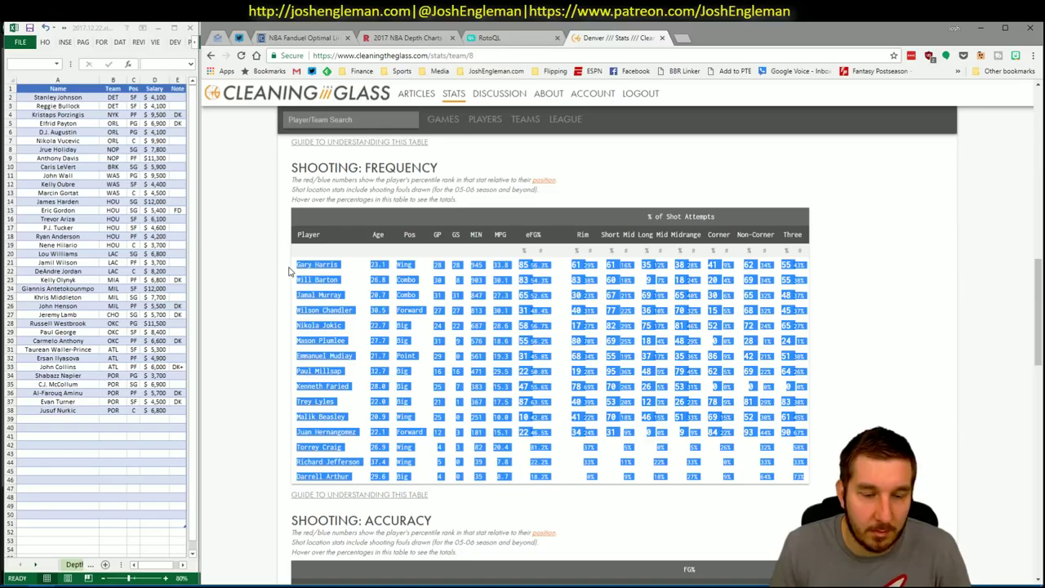
{"action": "key", "text": "alt+Tab"}
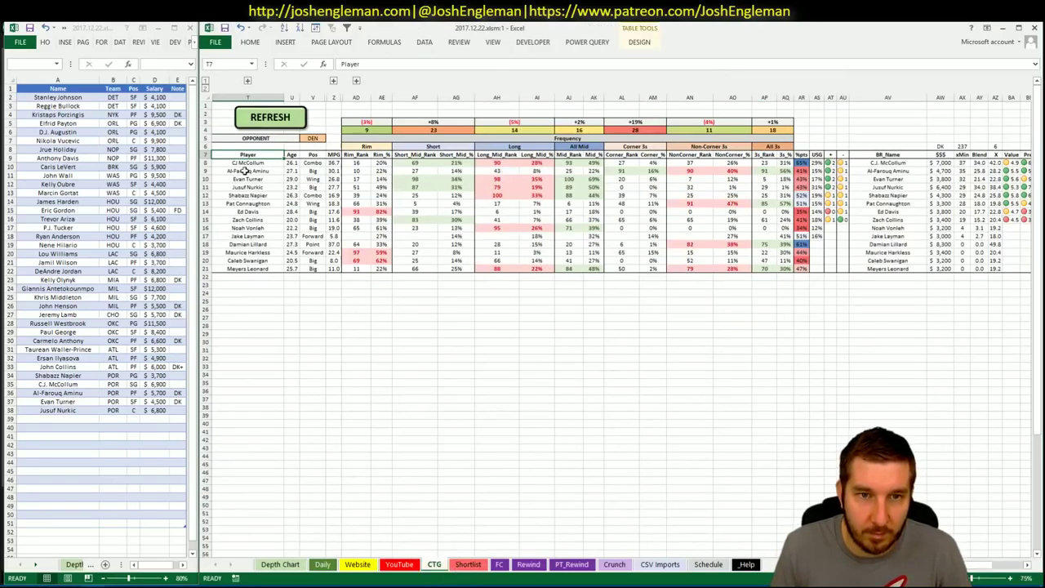
{"action": "left_click", "coordinate": [312, 138]}
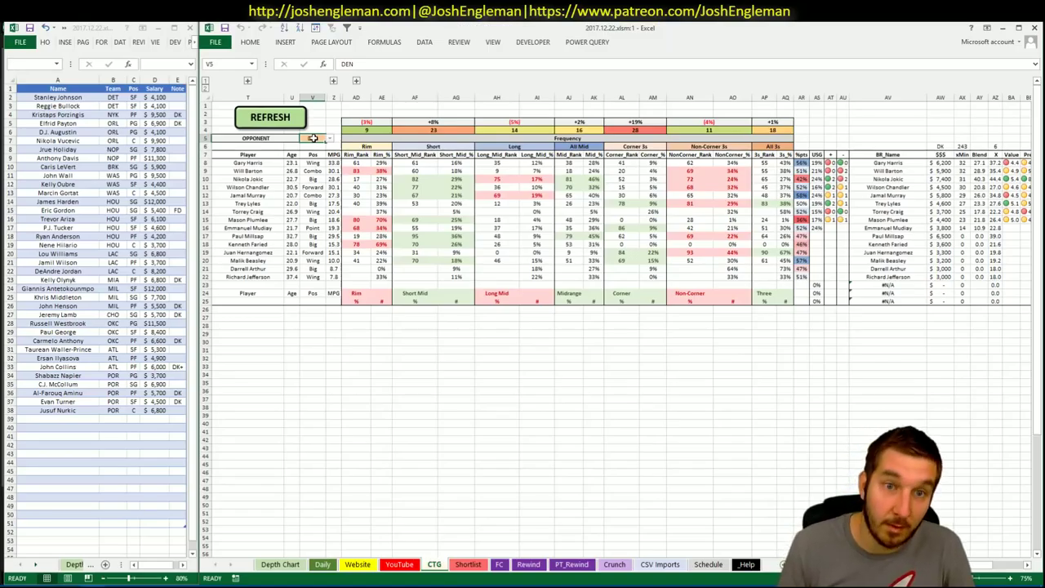
- Copy only the Nuggets' player rows, Gary Harris through Darrell Arthur, again and refresh the CTG sheet with them
{"action": "key", "text": "alt+Tab"}
{"action": "left_click_drag", "start_coordinate": [808, 481], "coordinate": [297, 263]}
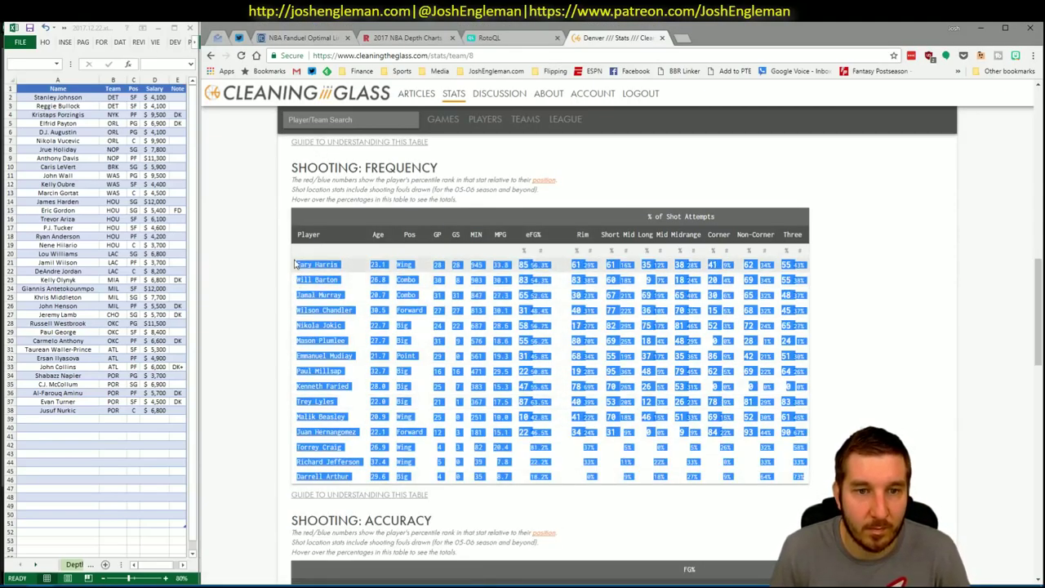
{"action": "key", "text": "alt+Tab"}
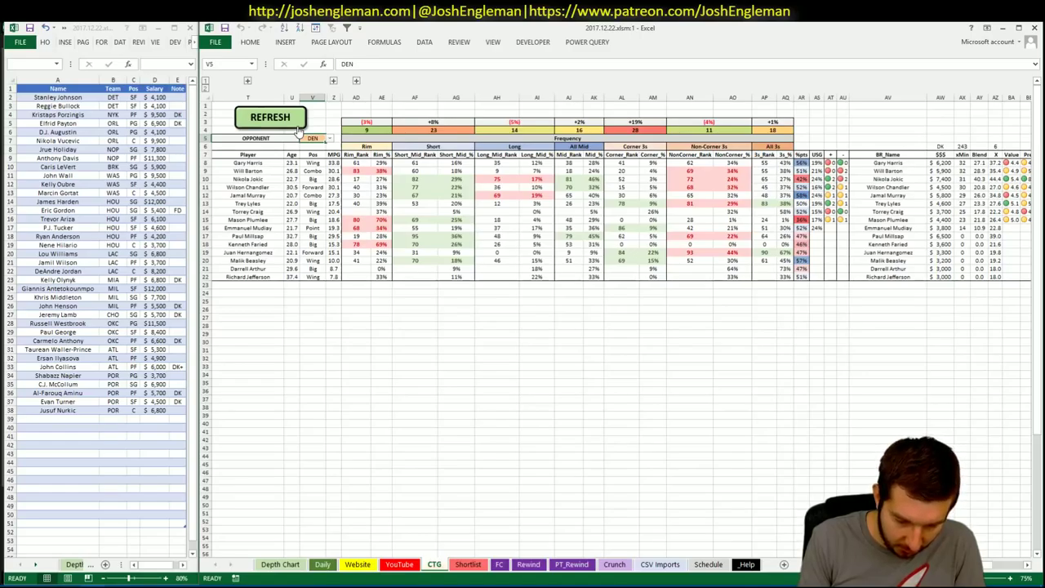
- Set the opponent on the CTG sheet to POR and return to the Nuggets' projection tables on the YouTube sheet
{"action": "type", "text": "PO"}
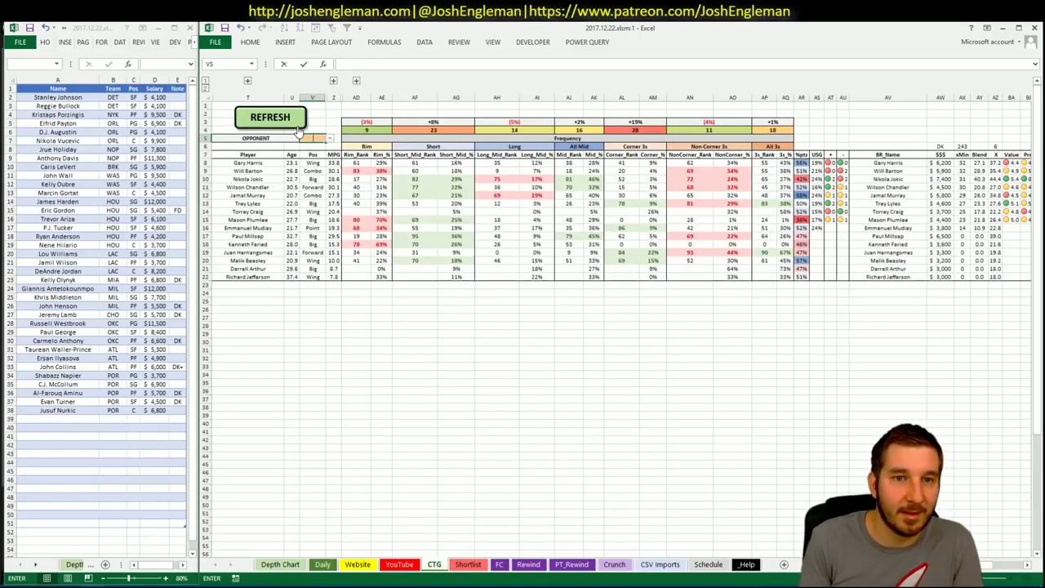
{"action": "type", "text": "R"}
{"action": "key", "text": "Return"}
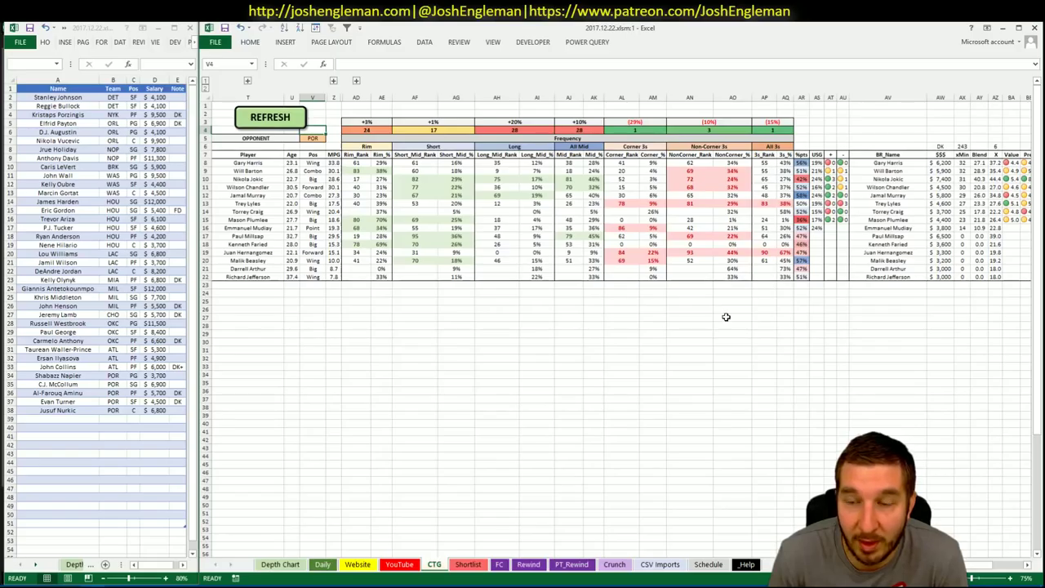
{"action": "left_click", "coordinate": [397, 564]}
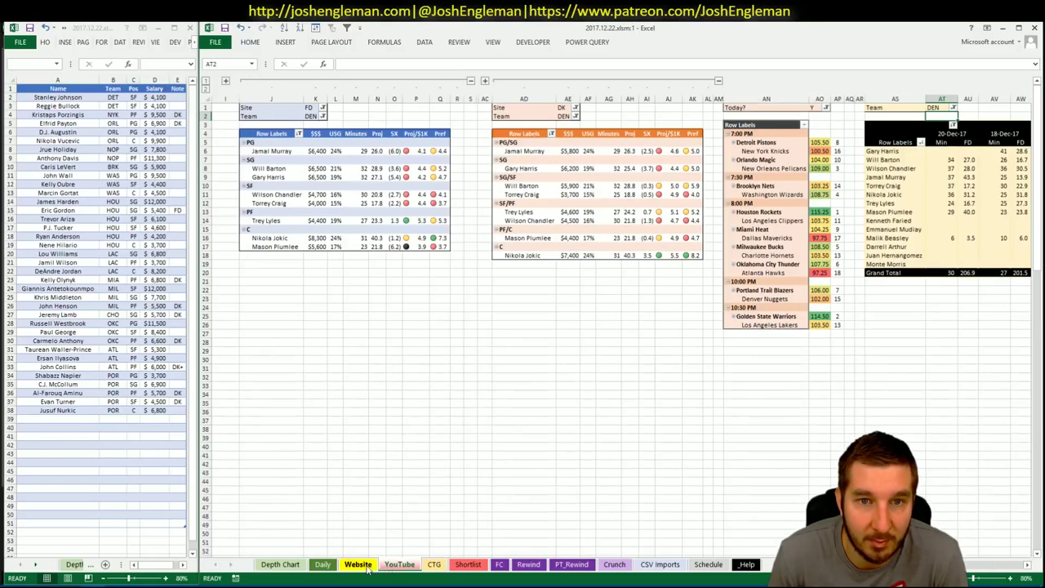
{"action": "left_click", "coordinate": [1027, 564]}
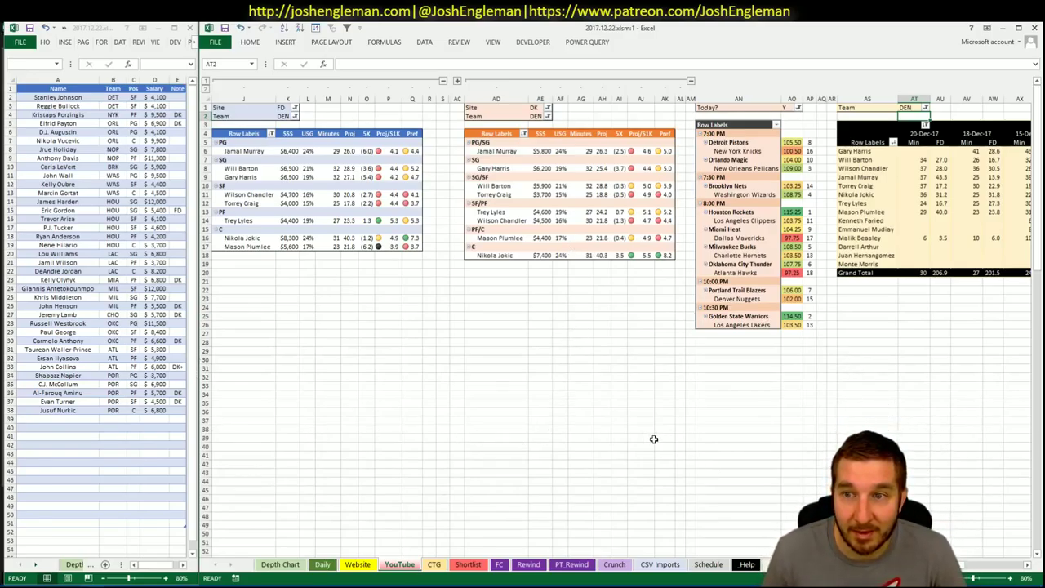
- Add Nikola Jokic to the first empty row of the player shortlist
{"action": "left_click", "coordinate": [69, 421]}
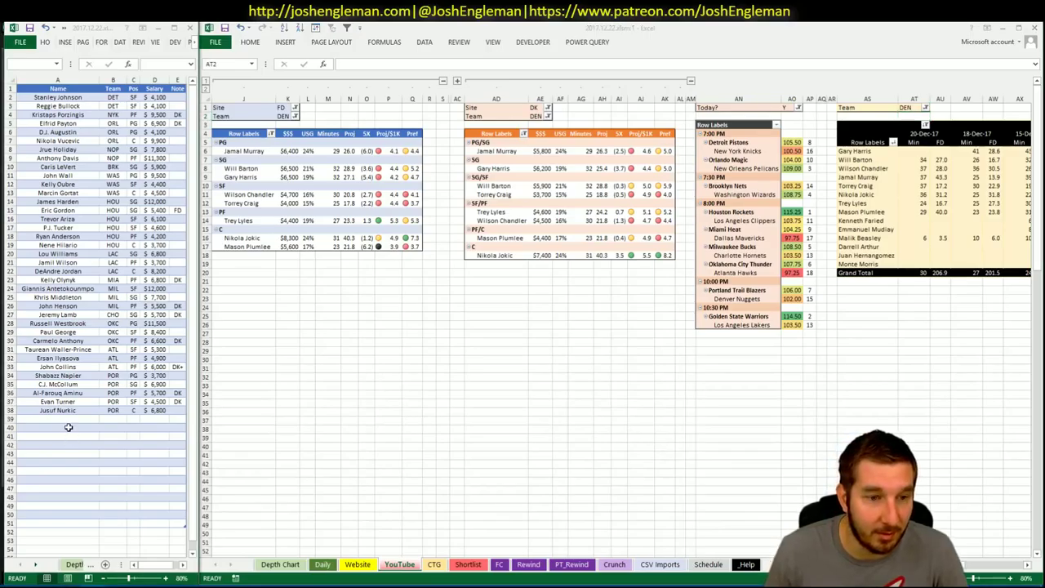
{"action": "type", "text": "Nikola"}
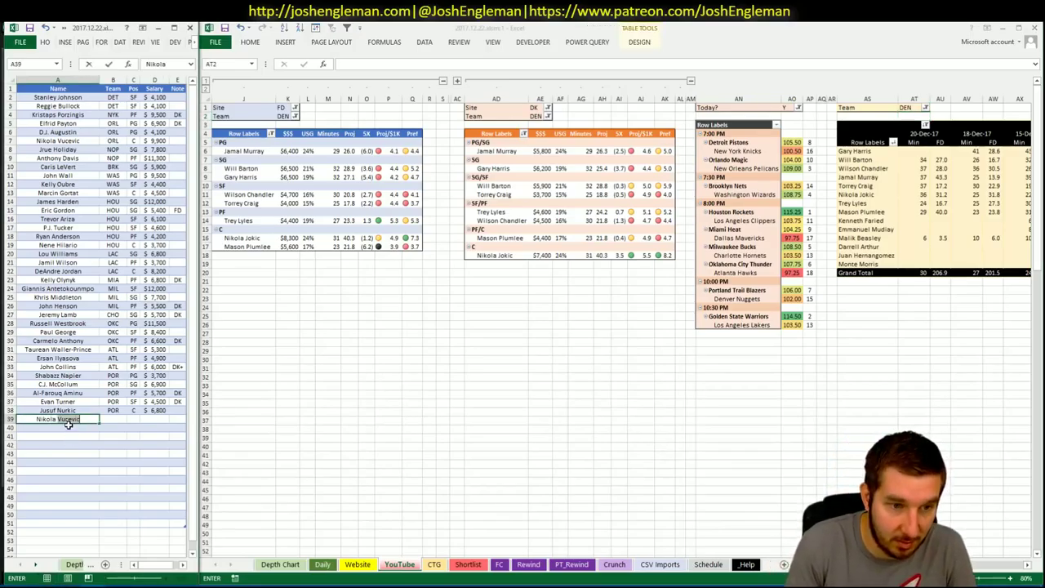
{"action": "type", "text": " Jokic"}
{"action": "key", "text": "Return"}
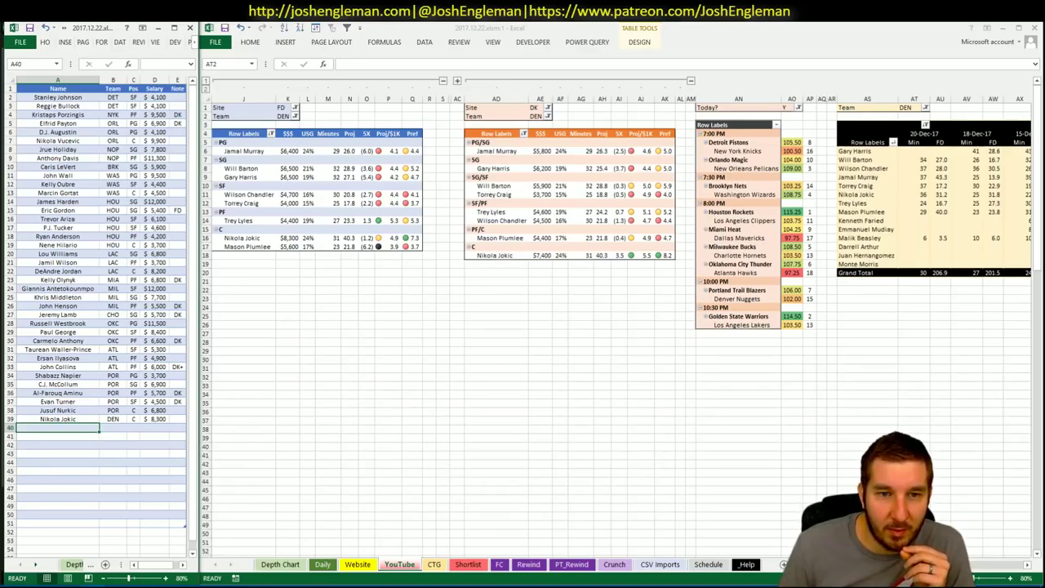
- Review the Nuggets' shooting matchup and recent-game minutes, and add Will Barton to the shortlist below Nikola Jokic
{"action": "left_click", "coordinate": [433, 564]}
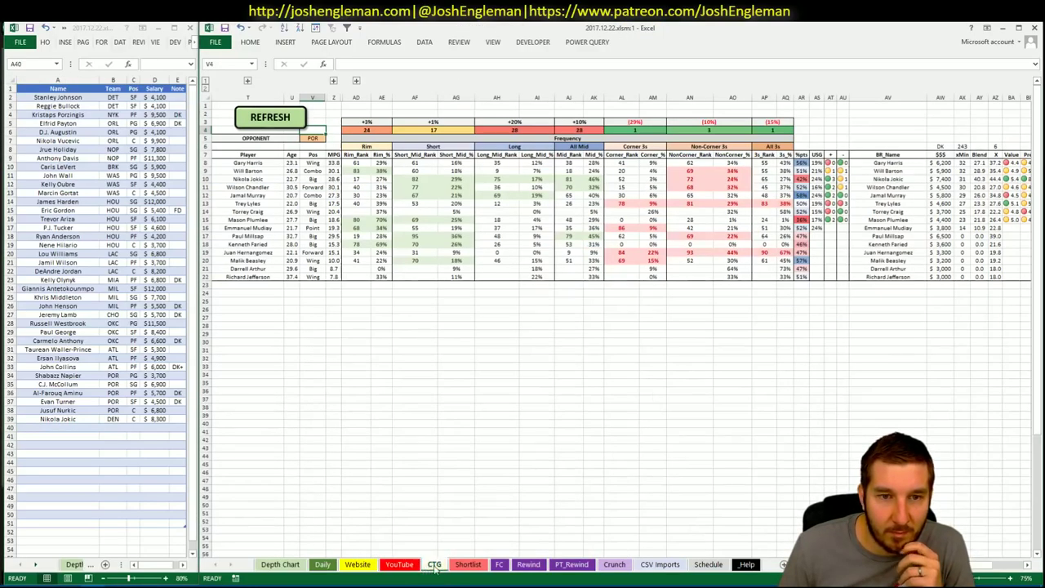
{"action": "left_click", "coordinate": [411, 568]}
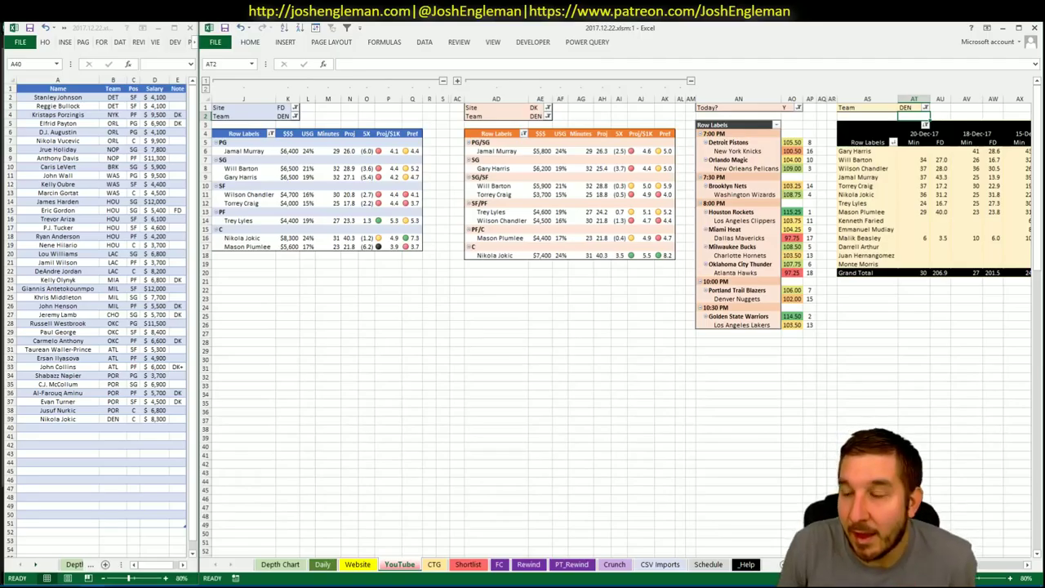
{"action": "scroll", "coordinate": [620, 326], "scroll_direction": "right", "scroll_amount": 5}
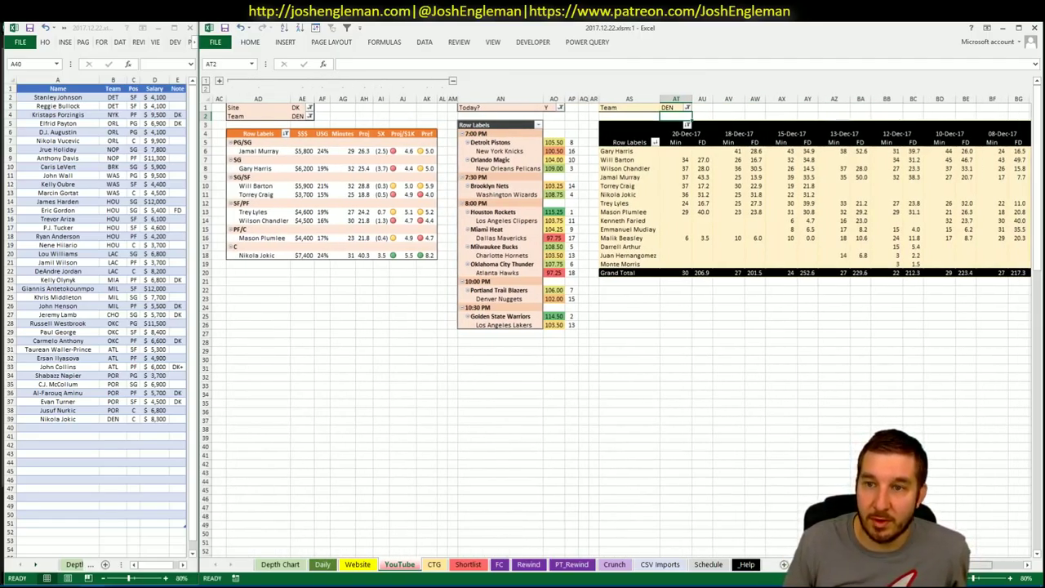
{"action": "scroll", "coordinate": [620, 327], "scroll_direction": "left", "scroll_amount": 5}
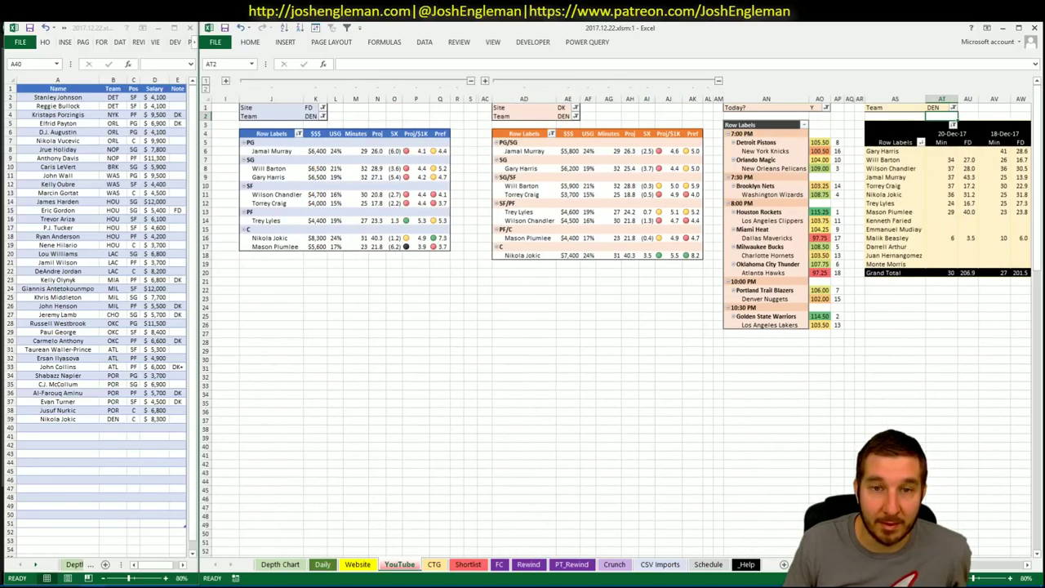
{"action": "mouse_move", "coordinate": [918, 564]}
{"action": "left_mouse_down"}
{"action": "mouse_move", "coordinate": [1002, 563]}
{"action": "mouse_move", "coordinate": [923, 564]}
{"action": "left_mouse_up"}
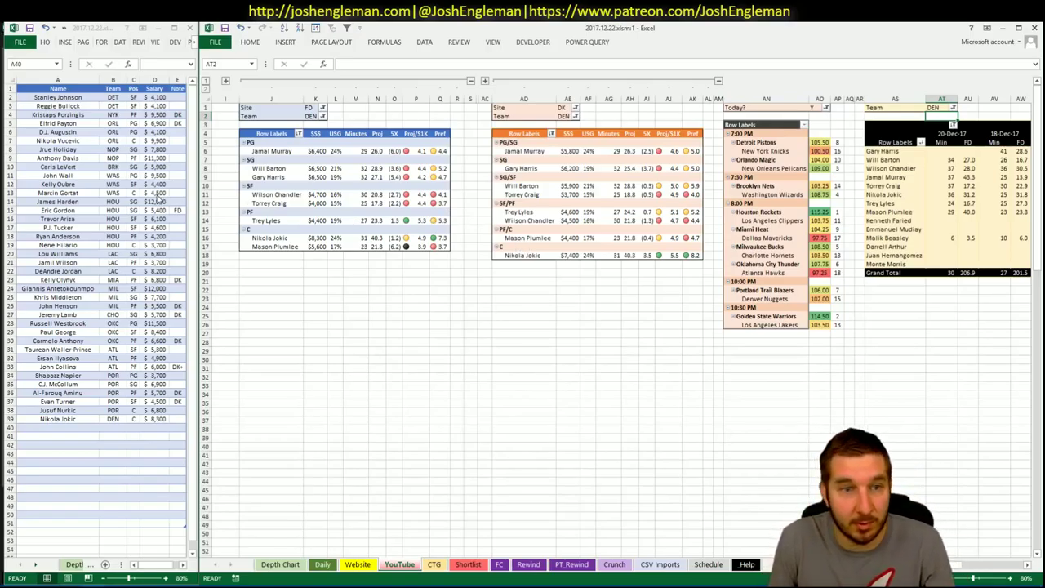
{"action": "left_click", "coordinate": [84, 426]}
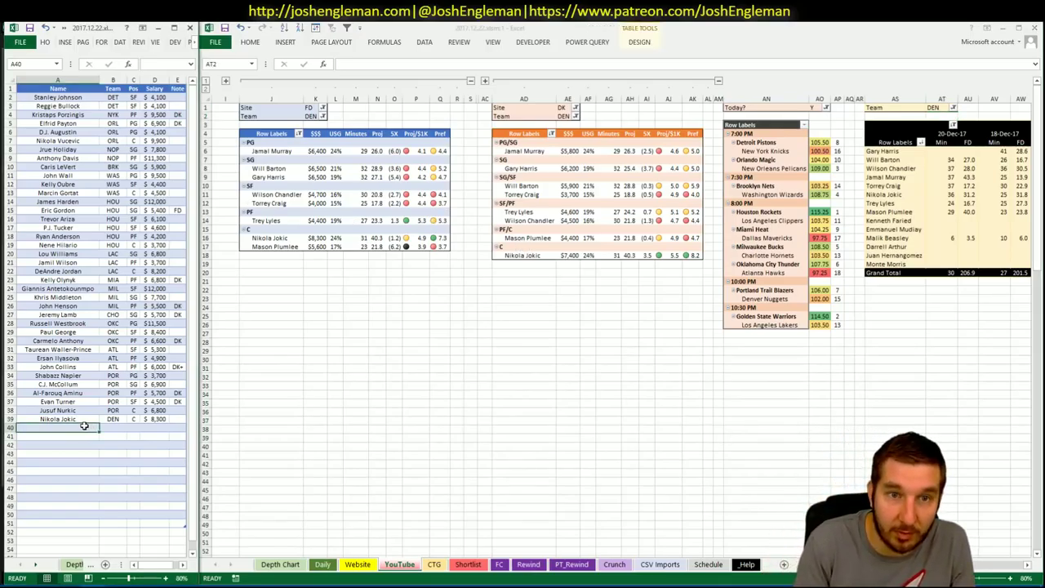
{"action": "type", "text": "Will"}
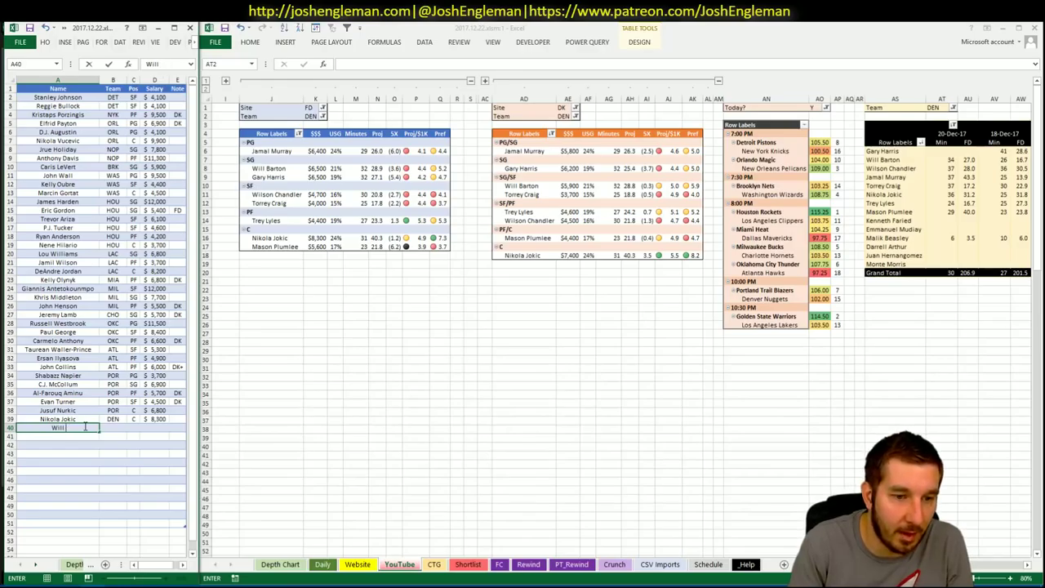
{"action": "type", "text": " Barton"}
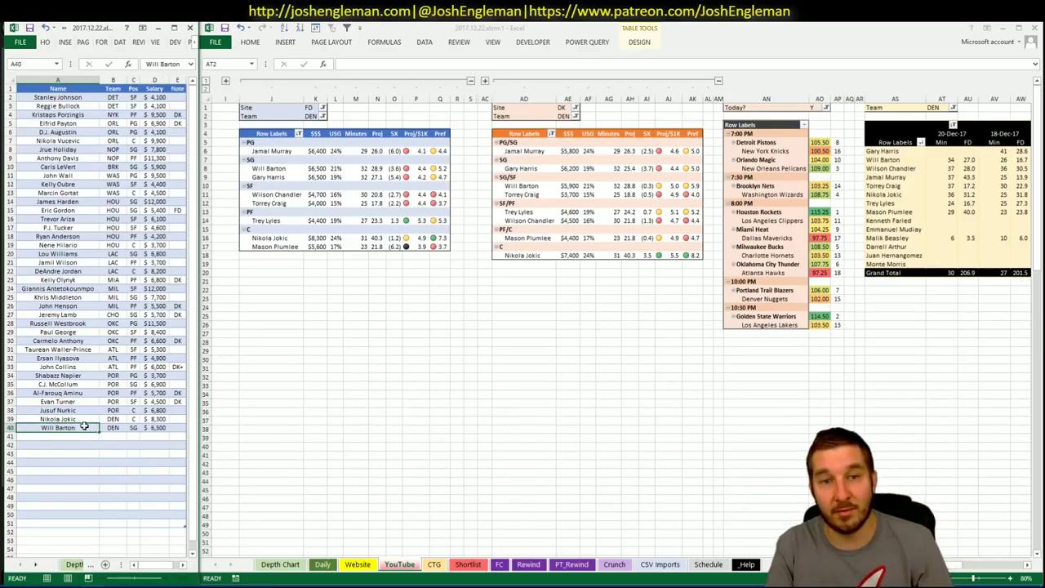
{"action": "key", "text": "Return"}
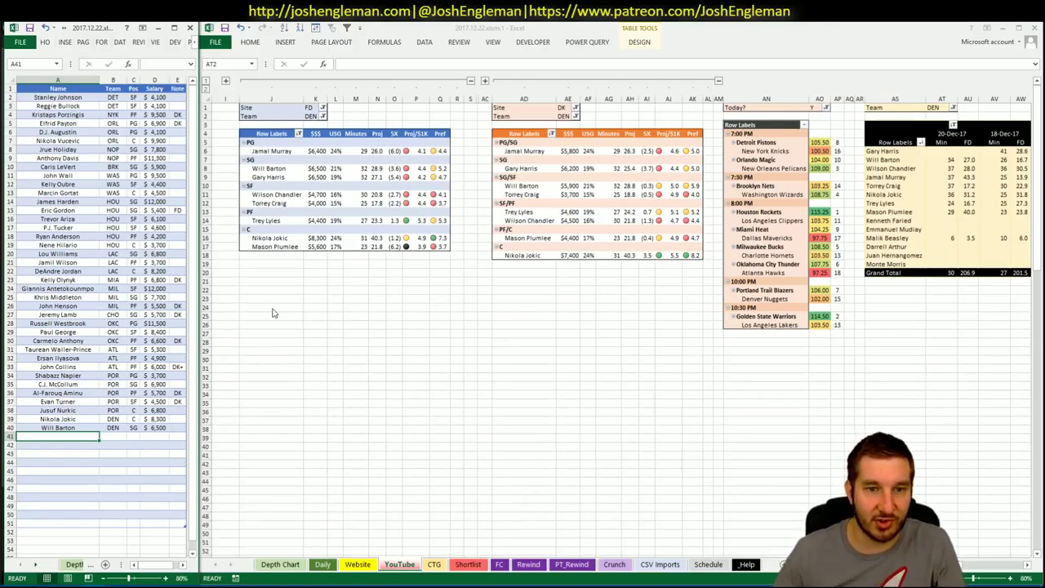
- Set the team to GSW in the FD, DK and recent-games tables
{"action": "left_click", "coordinate": [576, 120]}
{"action": "left_click", "coordinate": [314, 116]}
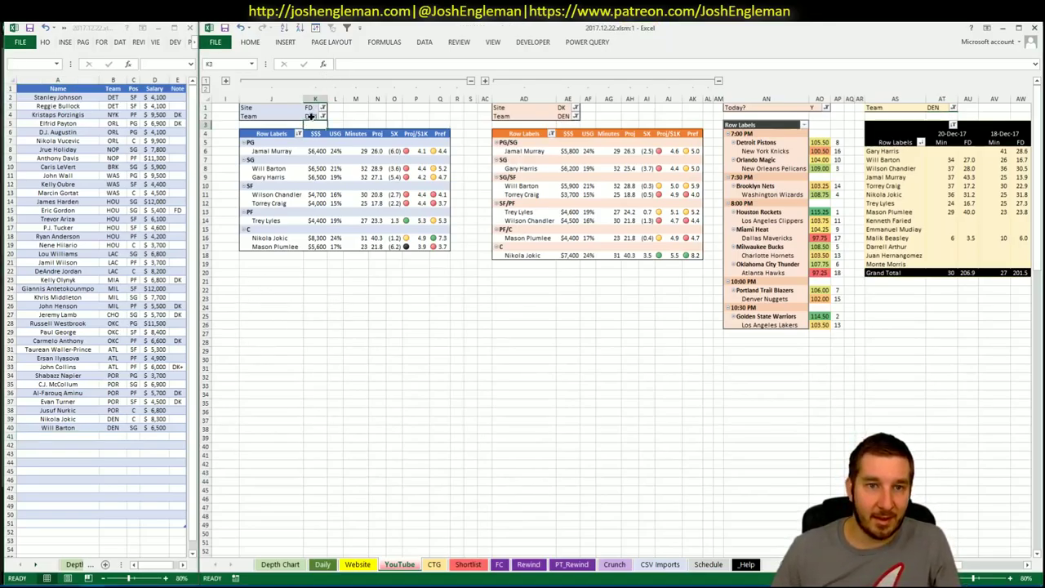
{"action": "type", "text": "GSW"}
{"action": "key", "text": "Return"}
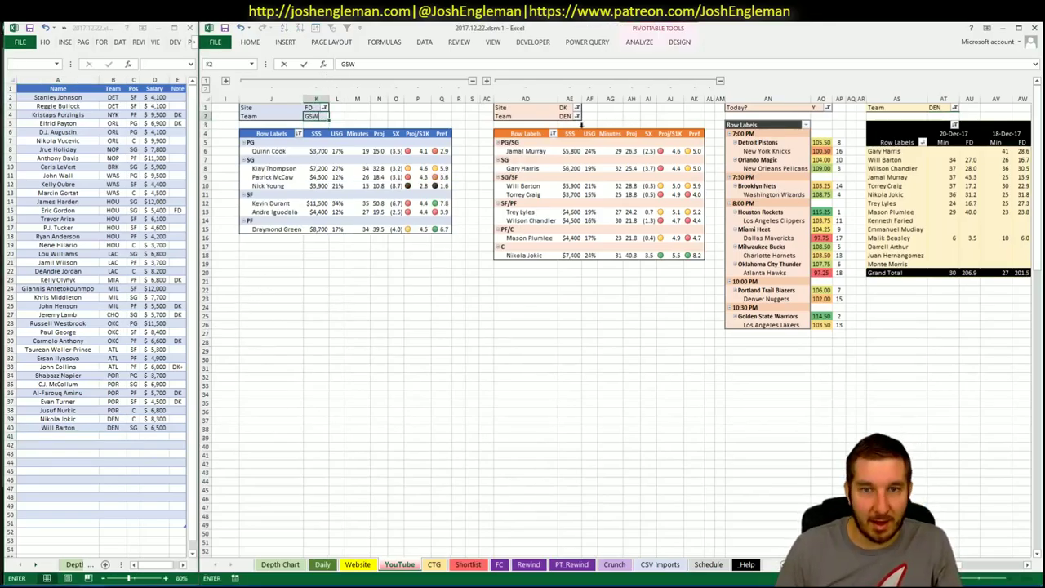
{"action": "left_click", "coordinate": [566, 116]}
{"action": "type", "text": "GSW"}
{"action": "key", "text": "Return"}
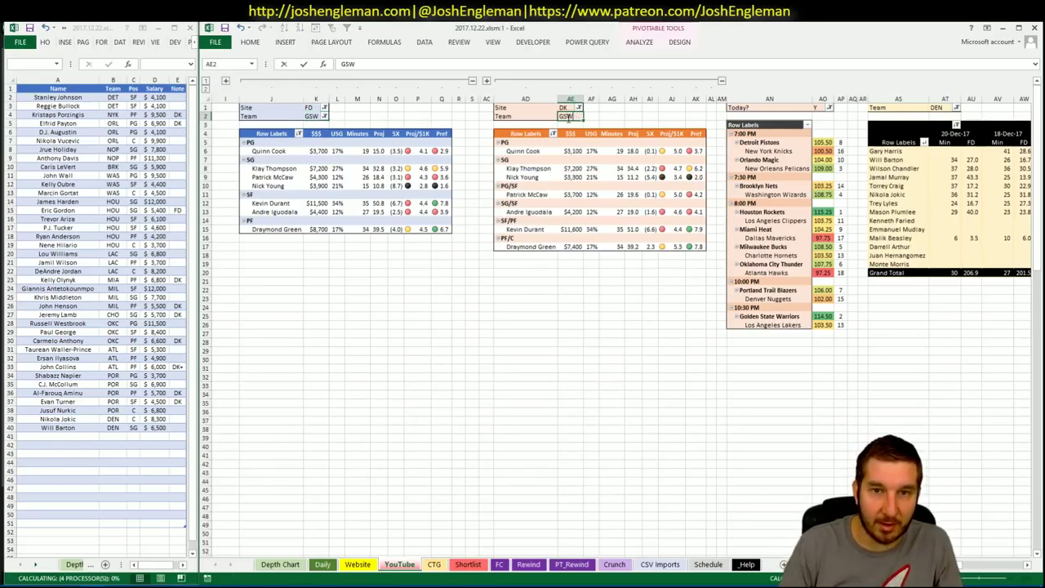
{"action": "left_click", "coordinate": [935, 108]}
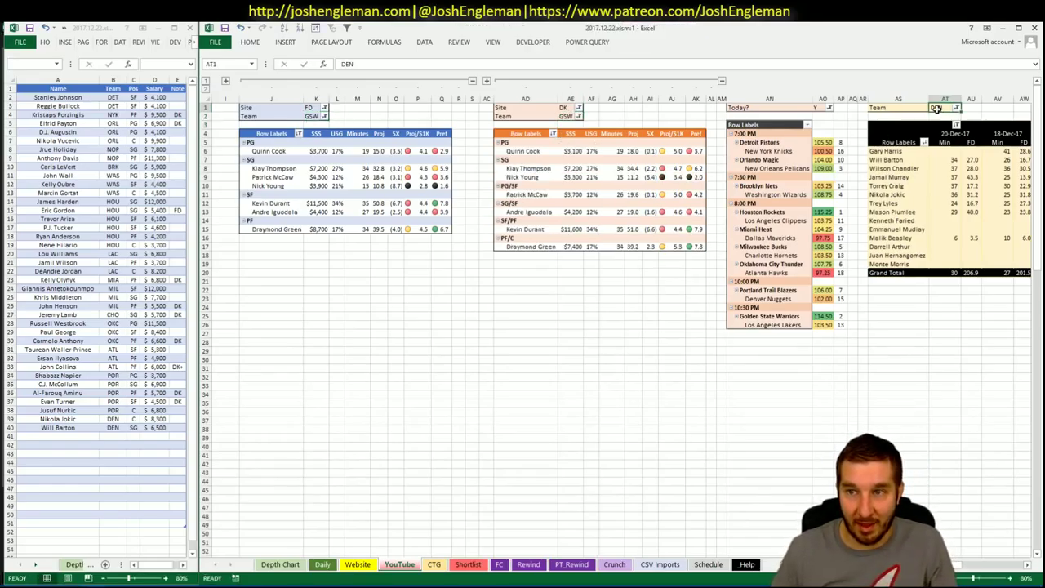
{"action": "type", "text": "S"}
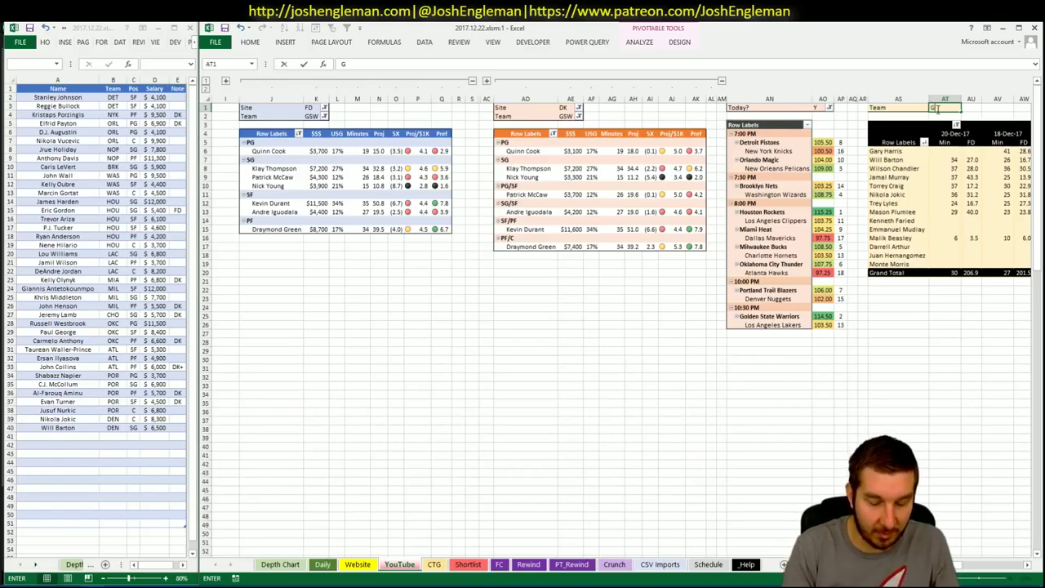
{"action": "type", "text": "SW"}
{"action": "key", "text": "Return"}
{"action": "key", "text": "Return"}
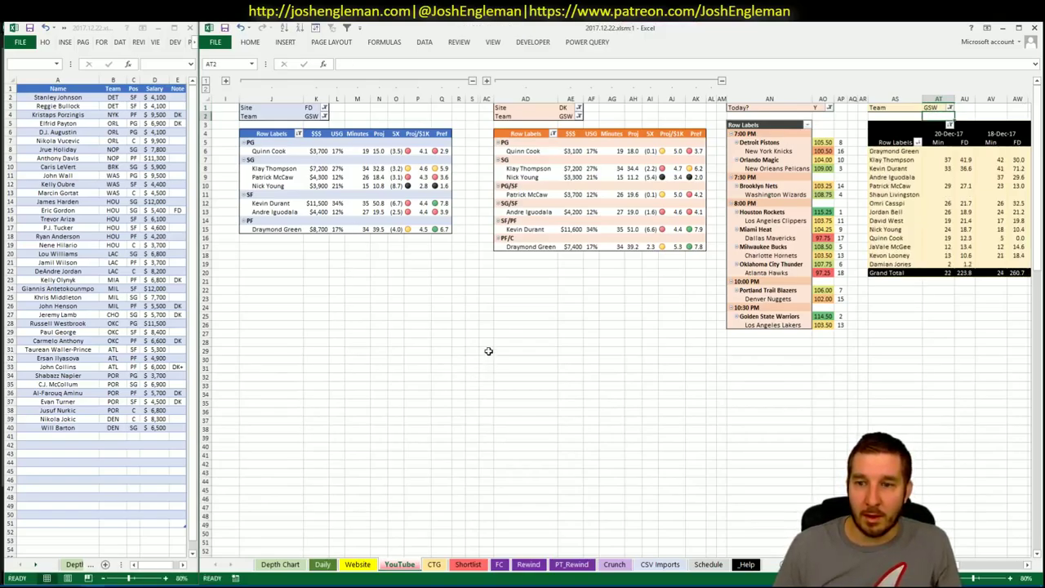
- Switch to Cleaning the Glass in the browser, search for the Golden State Warriors and open their shooting frequency table
{"action": "mouse_move", "coordinate": [48, 585]}
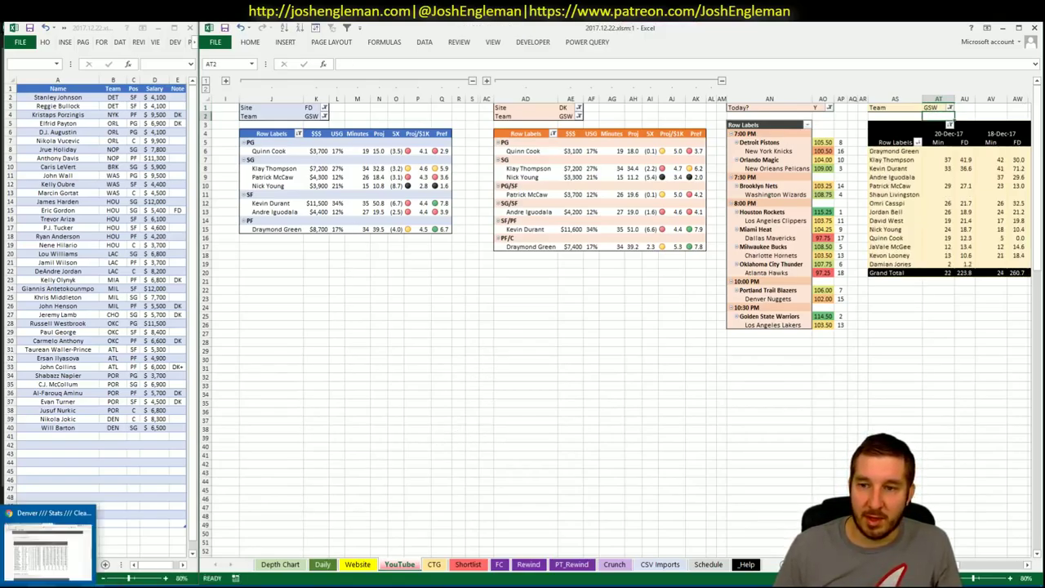
{"action": "left_click", "coordinate": [48, 547]}
{"action": "left_click", "coordinate": [330, 123]}
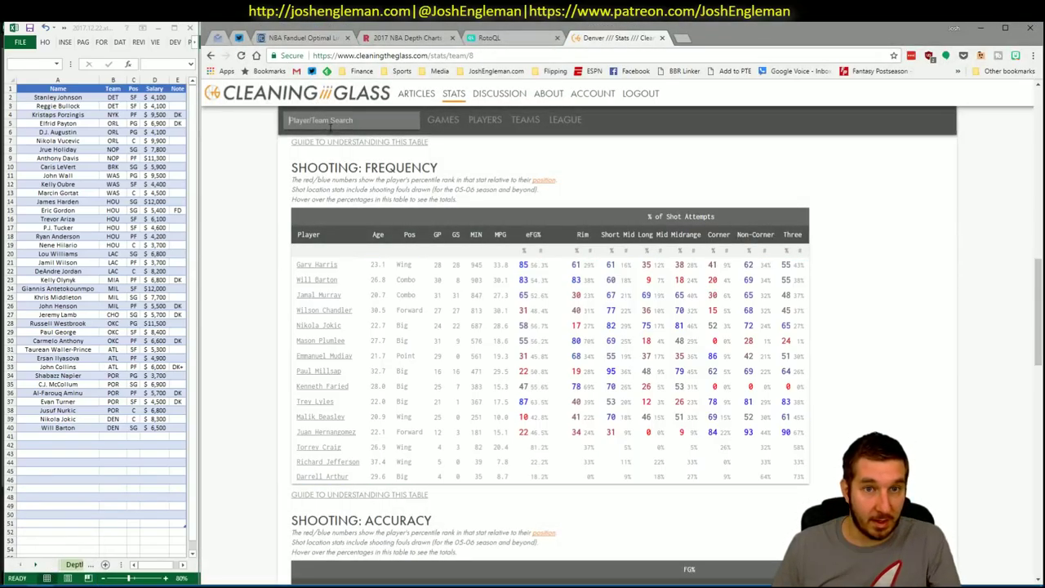
{"action": "type", "text": "warrior"}
{"action": "key", "text": "Down"}
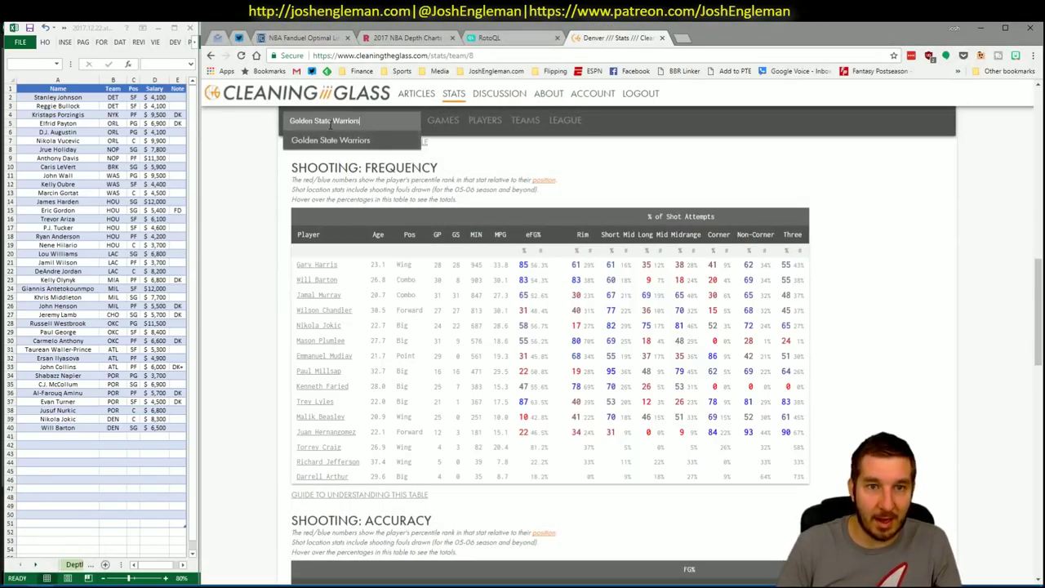
{"action": "key", "text": "Return"}
{"action": "key", "text": "alt+Tab"}
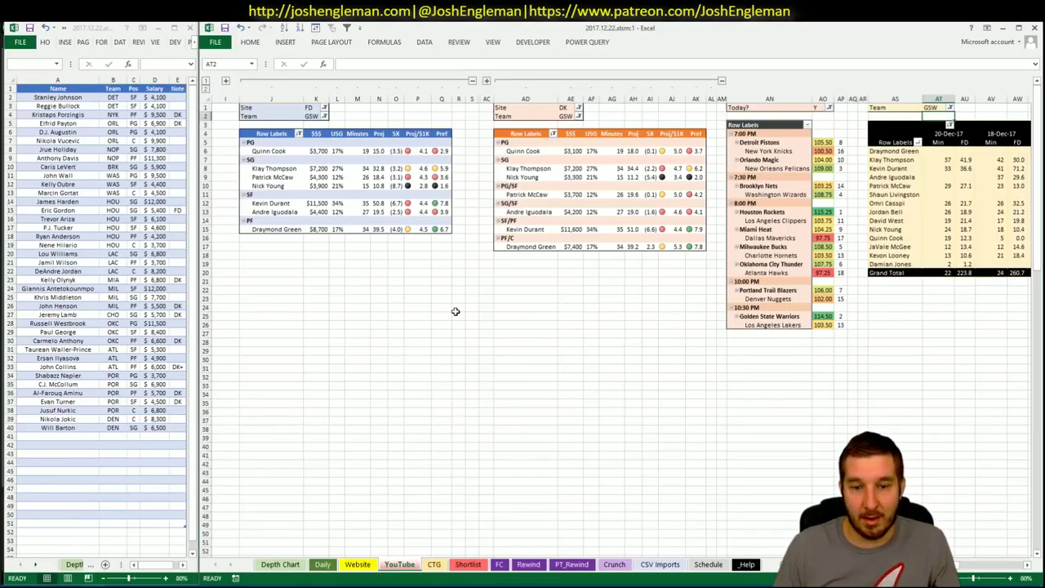
{"action": "left_click", "coordinate": [434, 563]}
{"action": "key", "text": "alt+Tab"}
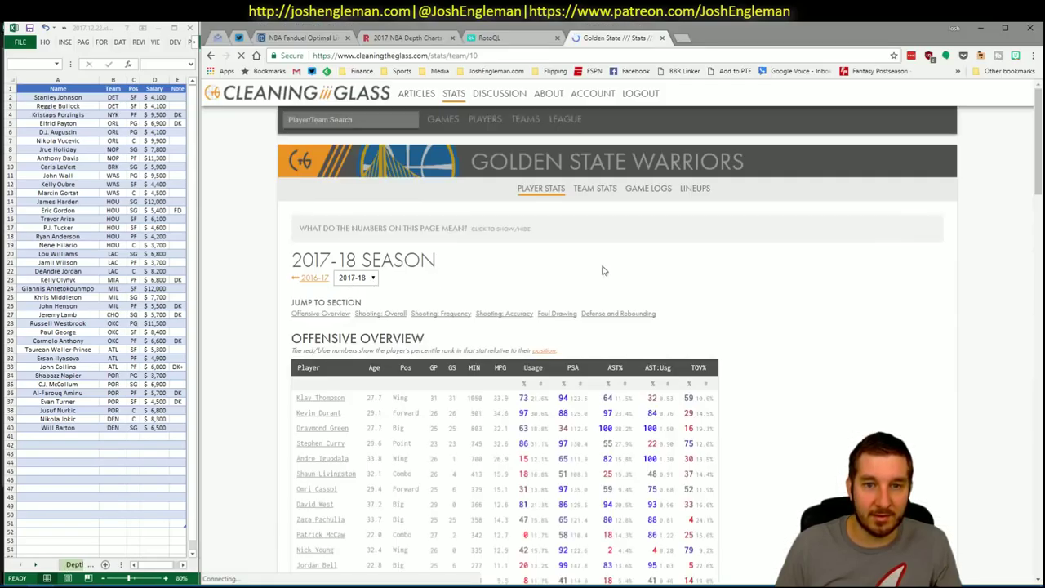
{"action": "left_click", "coordinate": [462, 317]}
- Try to load the Warriors' copied shooting frequency rows into the workbook's CTG sheet
{"action": "left_click_drag", "start_coordinate": [815, 477], "coordinate": [271, 286]}
{"action": "key", "text": "alt+Tab"}
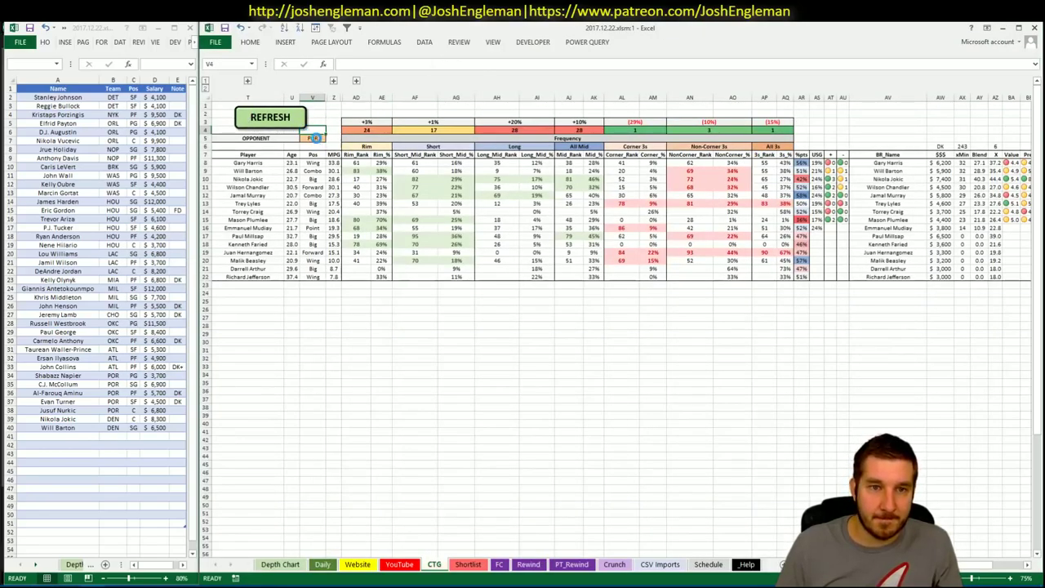
{"action": "left_click", "coordinate": [313, 138]}
{"action": "key", "text": "alt+Tab"}
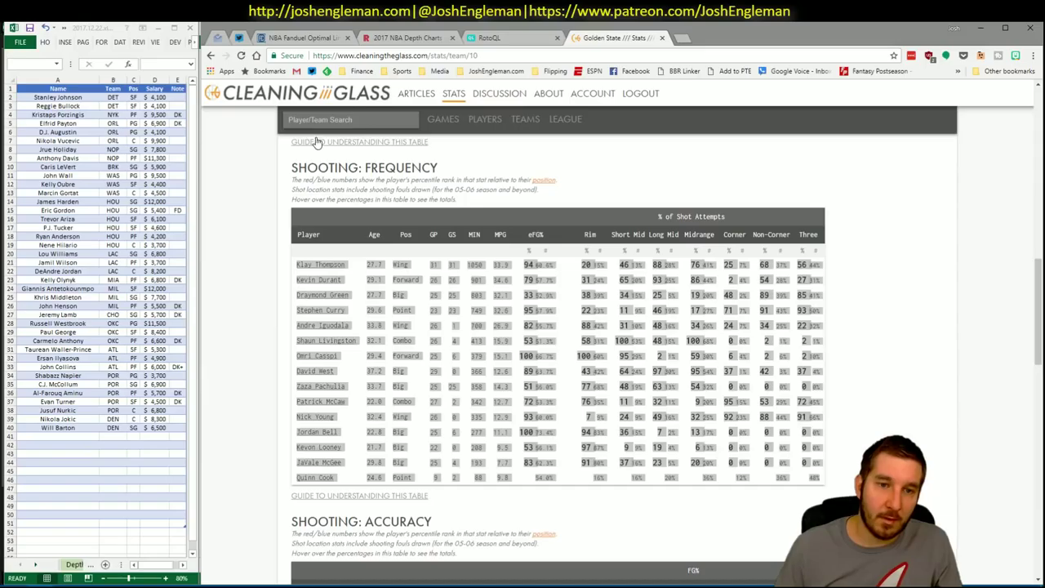
- Copy only the Warriors' player rows, Klay Thompson through Quinn Cook, again and refresh the CTG sheet with them
{"action": "left_click", "coordinate": [827, 478]}
{"action": "left_click_drag", "start_coordinate": [820, 480], "coordinate": [298, 265]}
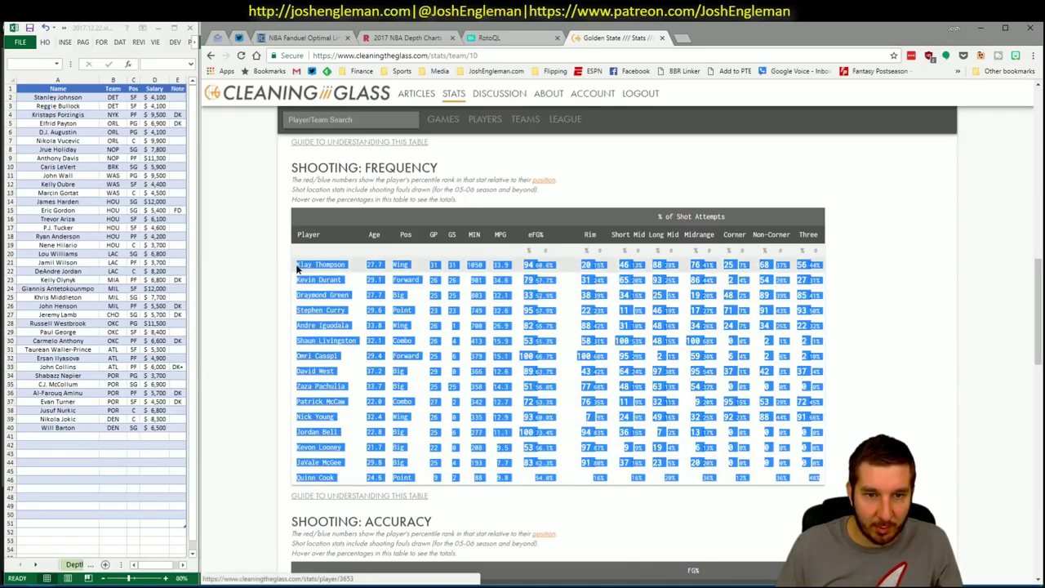
{"action": "key", "text": "alt+Tab"}
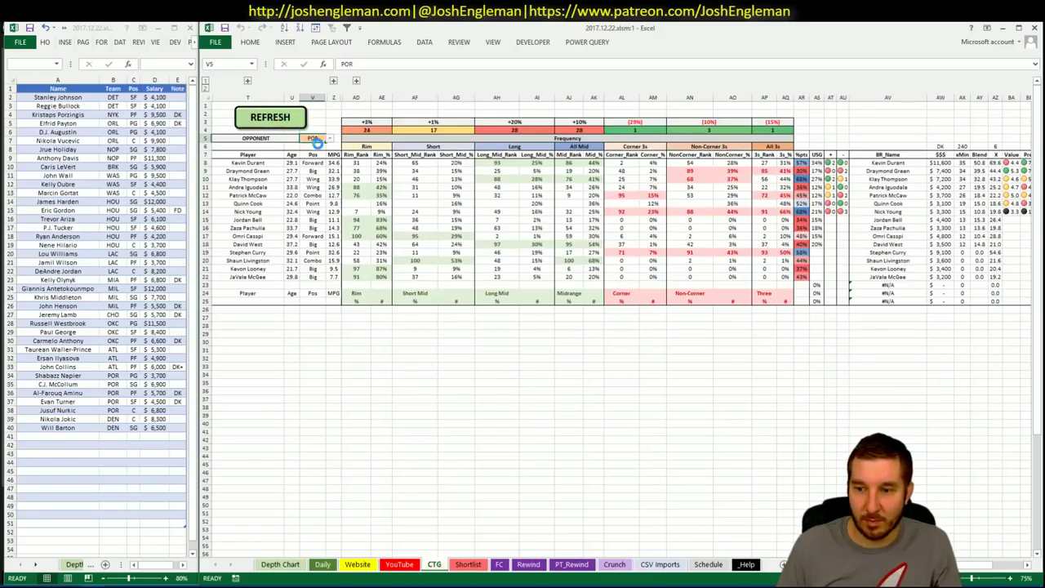
{"action": "key", "text": "Delete"}
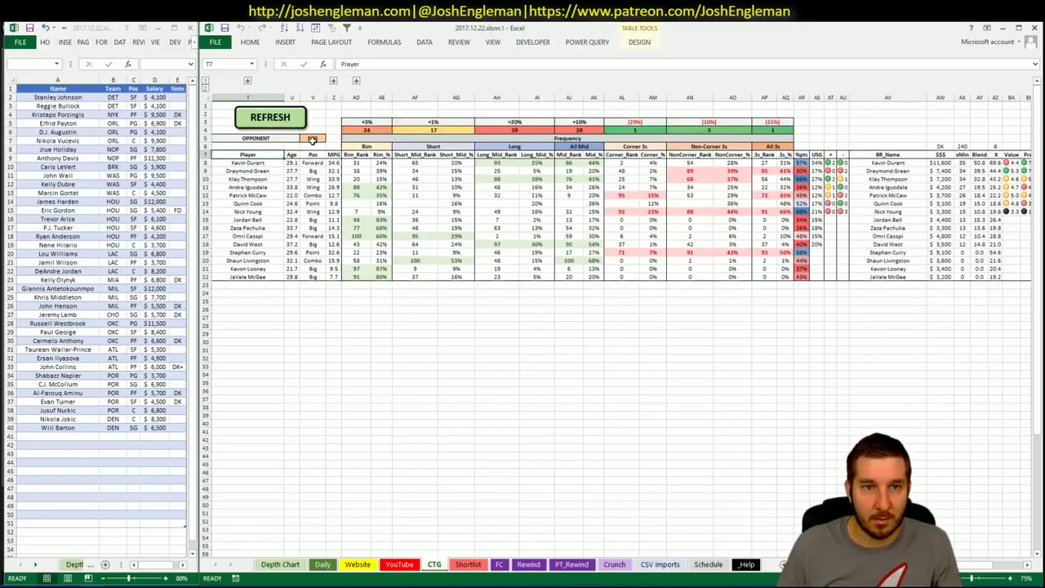
- Set the opponent on the CTG sheet to LAL and compare the Warriors' shooting matchup with their FD and DK projections
{"action": "type", "text": "LAL"}
{"action": "key", "text": "Return"}
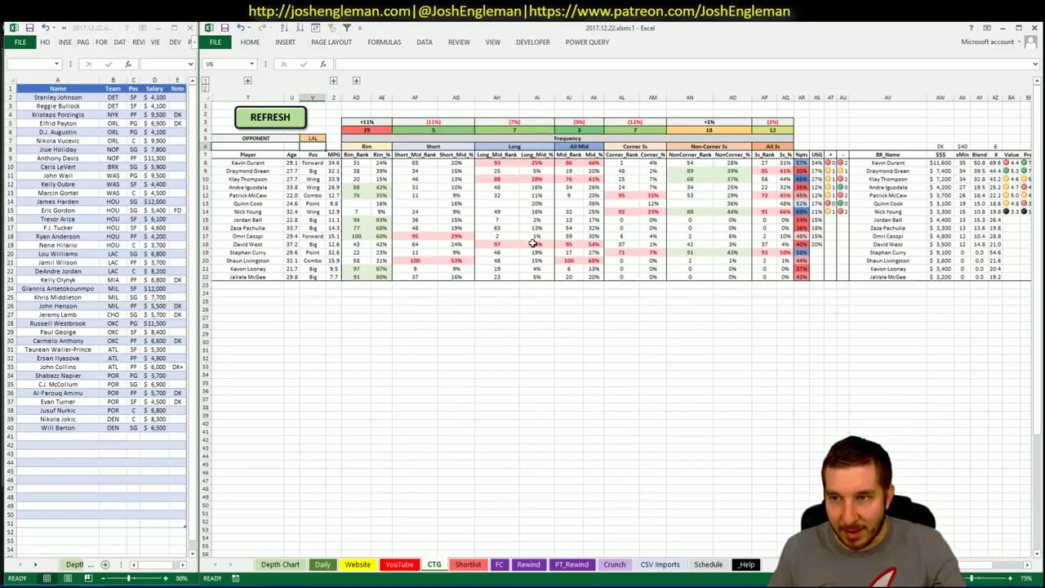
{"action": "left_click", "coordinate": [399, 564]}
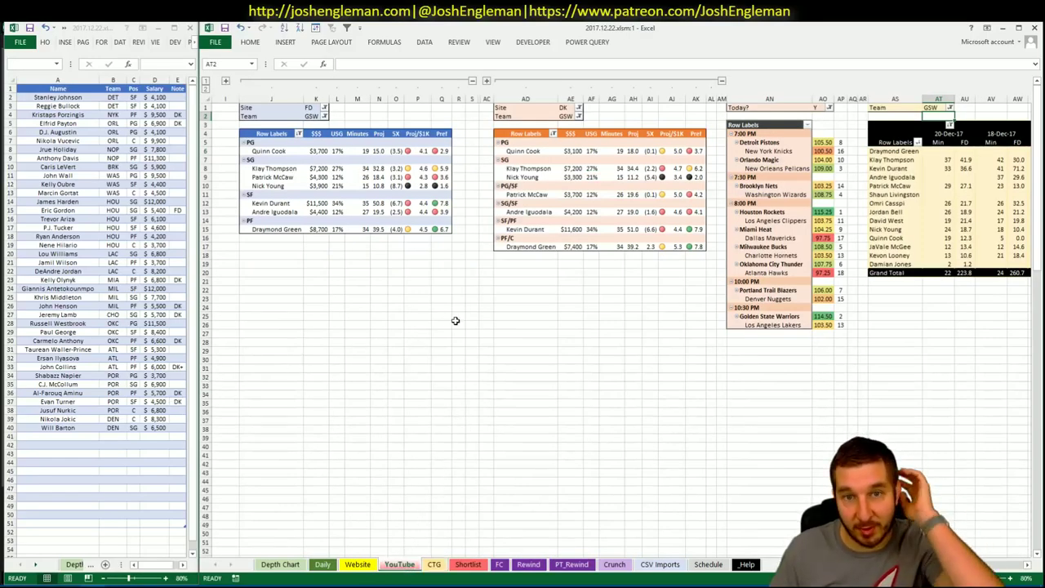
{"action": "left_click", "coordinate": [433, 564]}
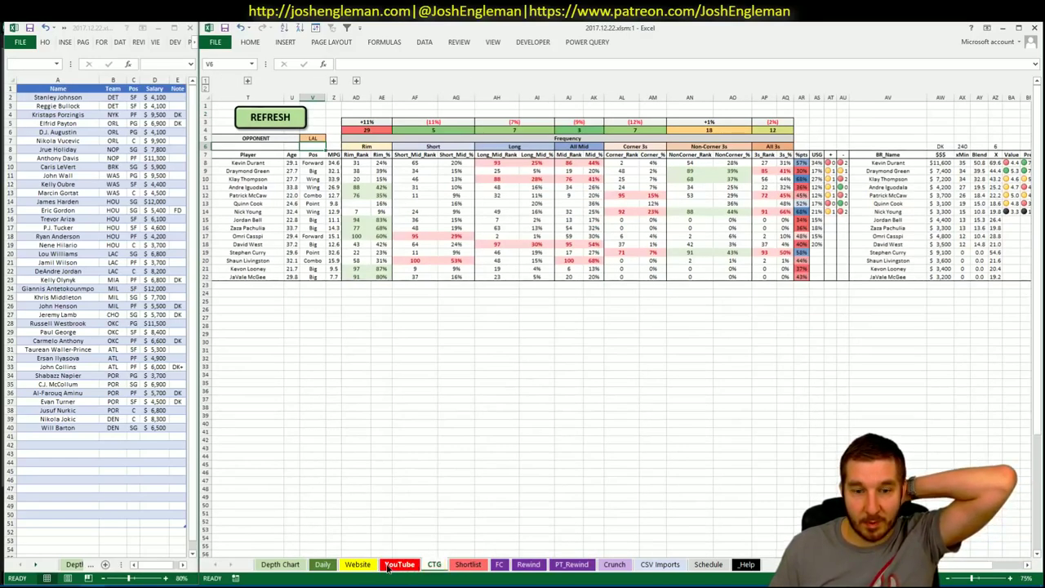
- Review the Warriors' FD and DK projections and recent minutes on the YouTube sheet
{"action": "left_click", "coordinate": [392, 566]}
{"action": "left_click", "coordinate": [434, 564]}
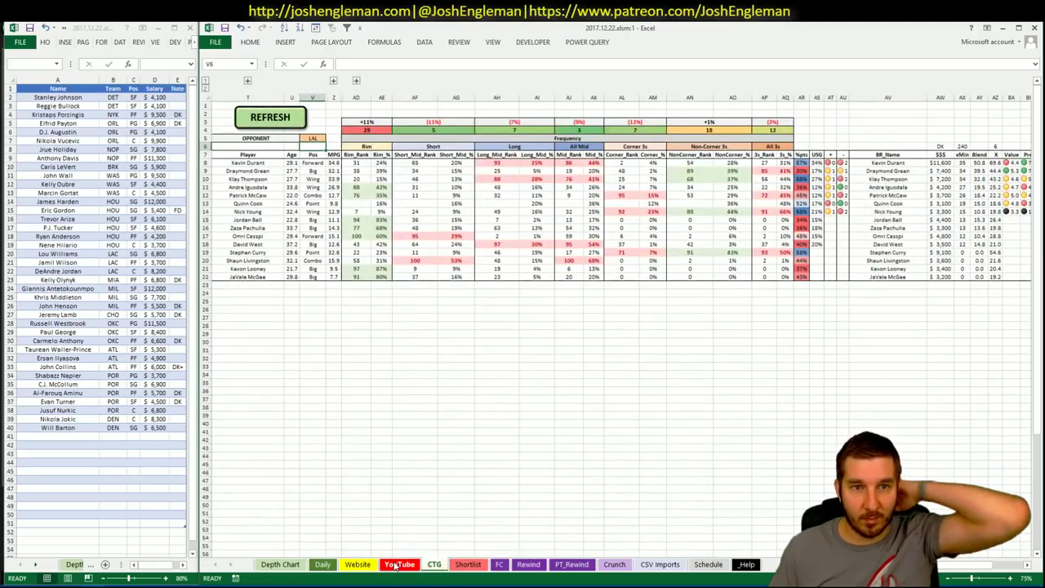
{"action": "left_click", "coordinate": [395, 565]}
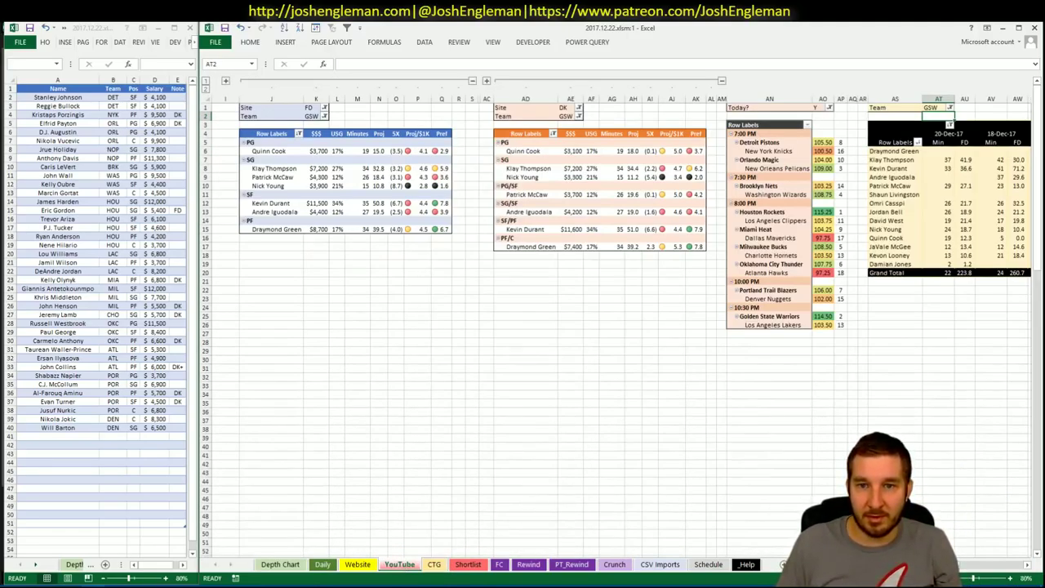
{"action": "mouse_move", "coordinate": [939, 564]}
{"action": "left_mouse_down"}
{"action": "mouse_move", "coordinate": [978, 564]}
{"action": "mouse_move", "coordinate": [939, 564]}
{"action": "left_mouse_up"}
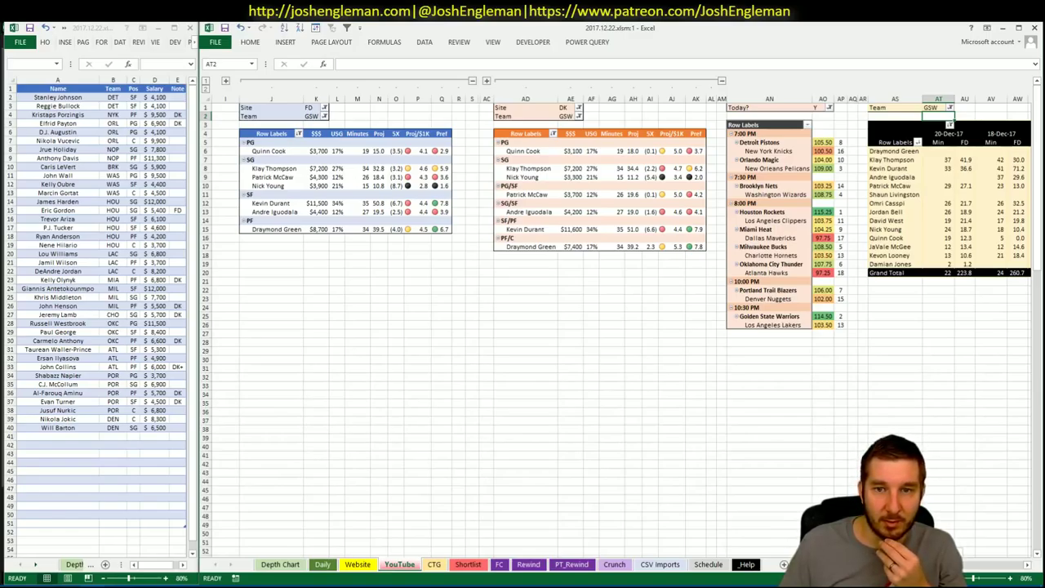
{"action": "mouse_move", "coordinate": [939, 564]}
{"action": "left_mouse_down"}
{"action": "mouse_move", "coordinate": [1040, 572]}
{"action": "mouse_move", "coordinate": [940, 564]}
{"action": "left_mouse_up"}
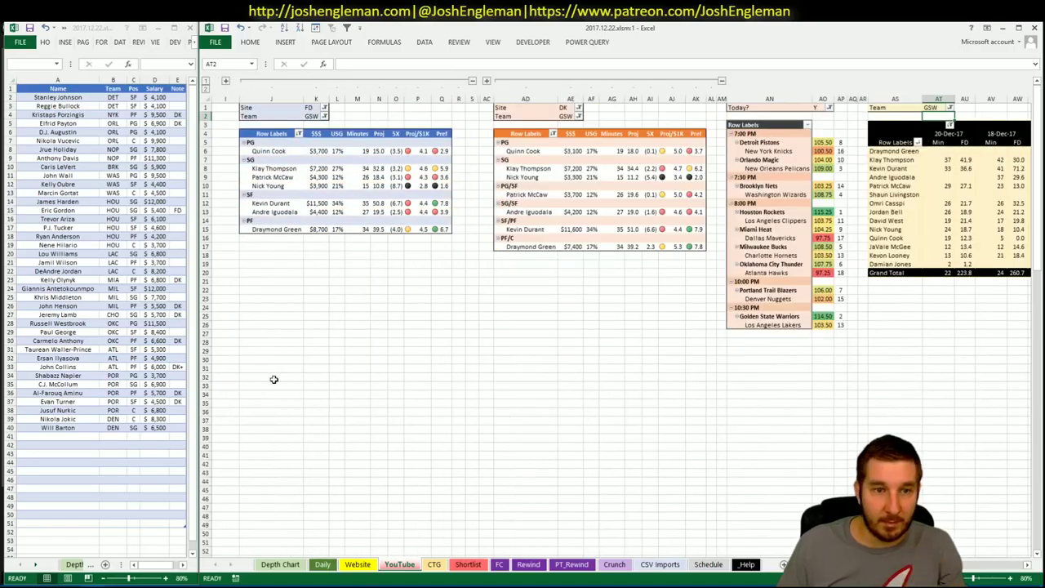
- Add Kevin Durant to the shortlist below Will Barton, and delete that entry again
{"action": "left_click", "coordinate": [85, 437]}
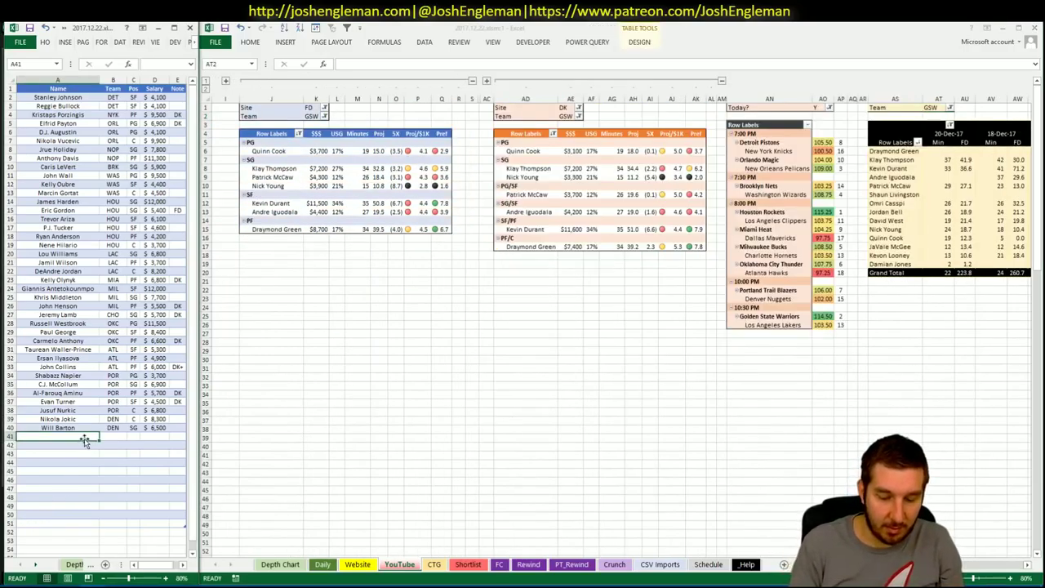
{"action": "type", "text": "Kevin Durant"}
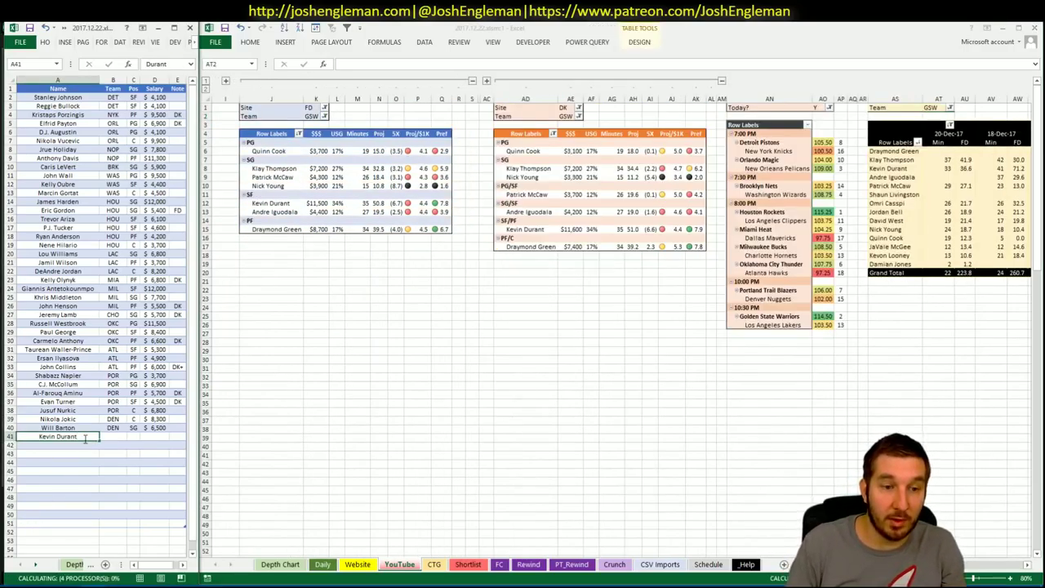
{"action": "key", "text": "Return"}
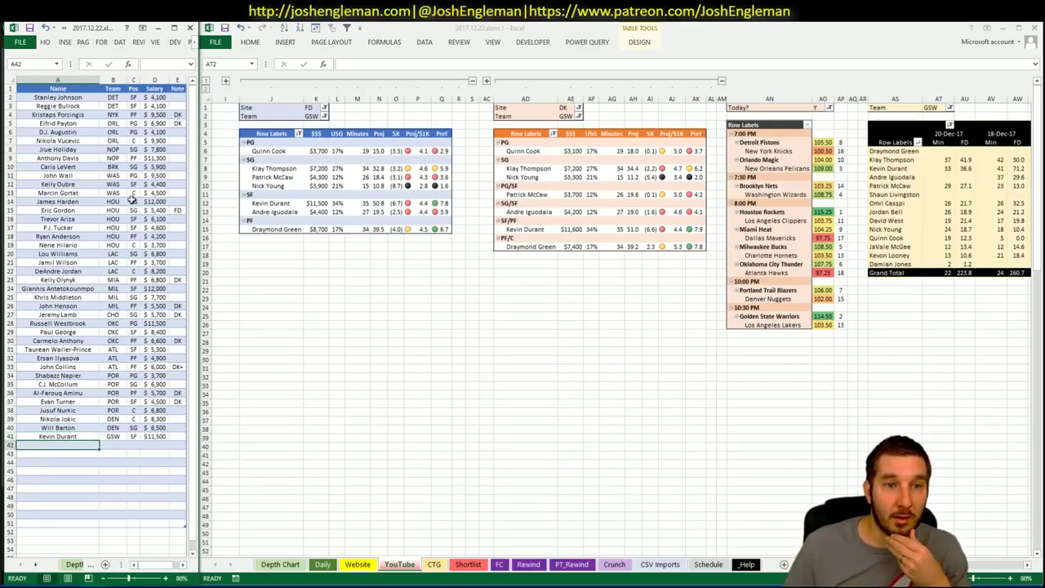
{"action": "left_click", "coordinate": [164, 437]}
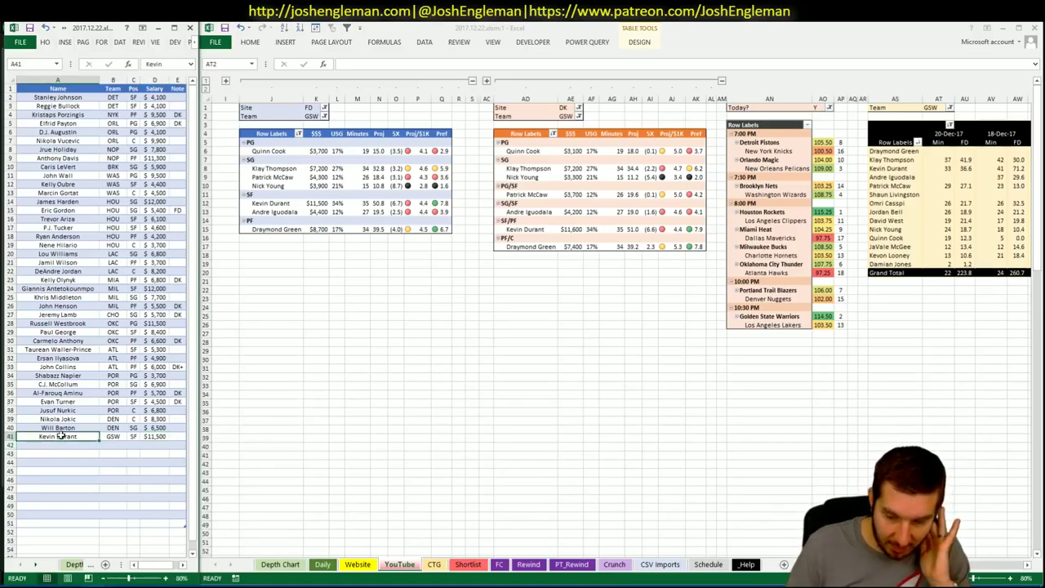
{"action": "key", "text": "Delete"}
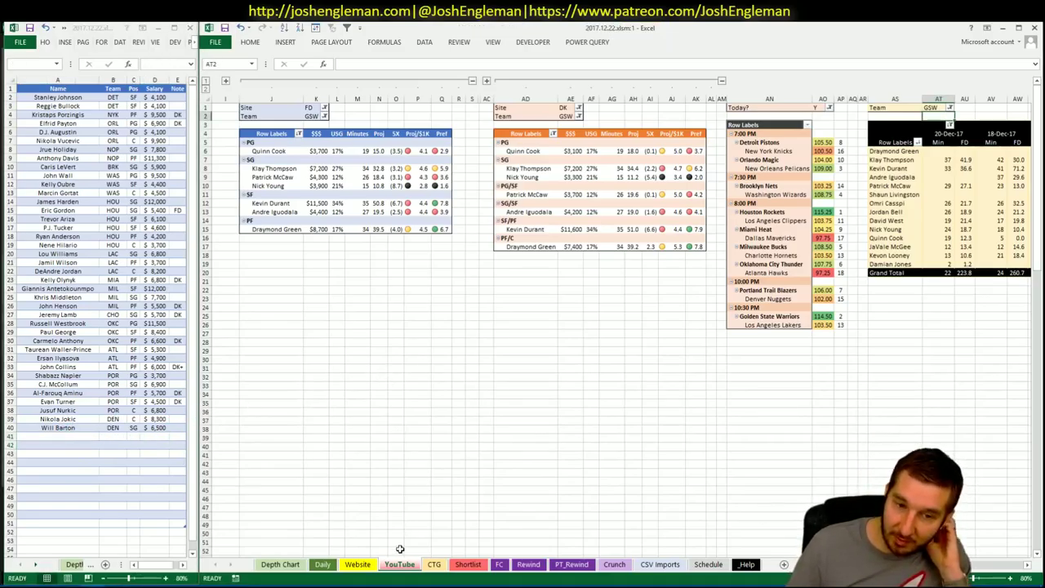
- Compare Kevin Durant with the other small forwards in the collapsed FD projection table on the Daily sheet
{"action": "left_click", "coordinate": [323, 564]}
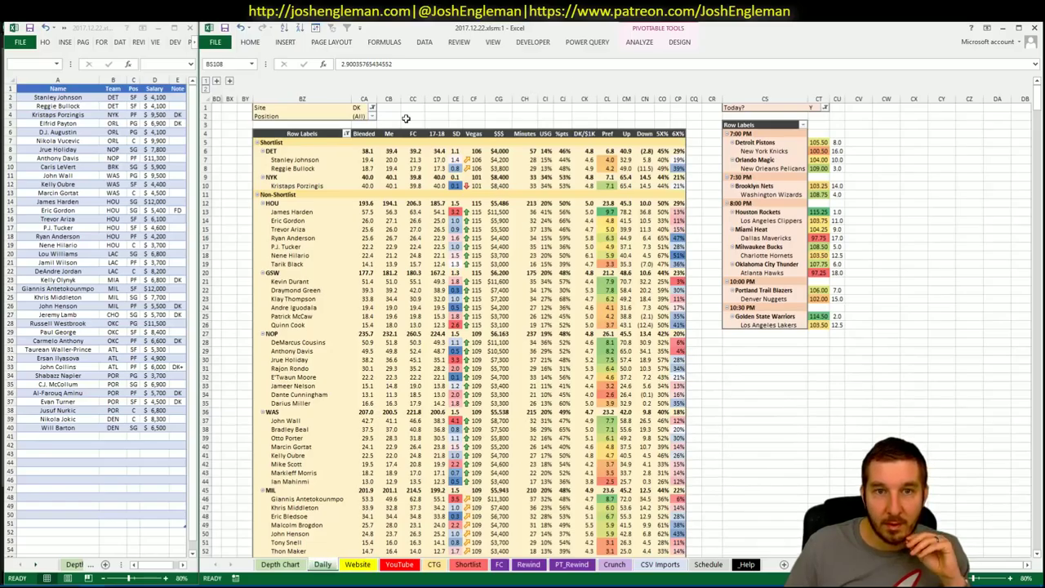
{"action": "left_click", "coordinate": [229, 81]}
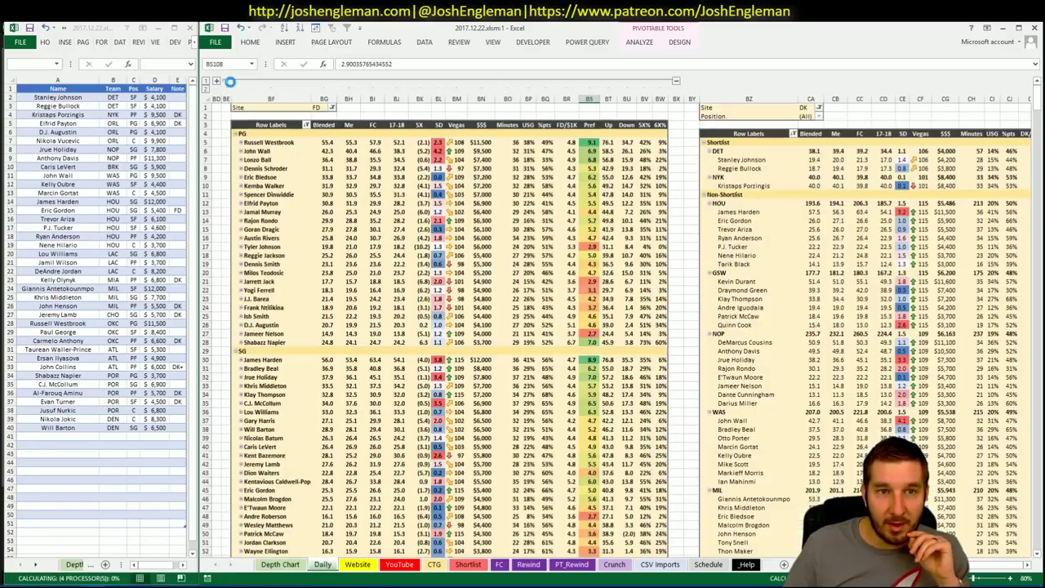
{"action": "scroll", "coordinate": [473, 302], "scroll_direction": "down", "scroll_amount": 20}
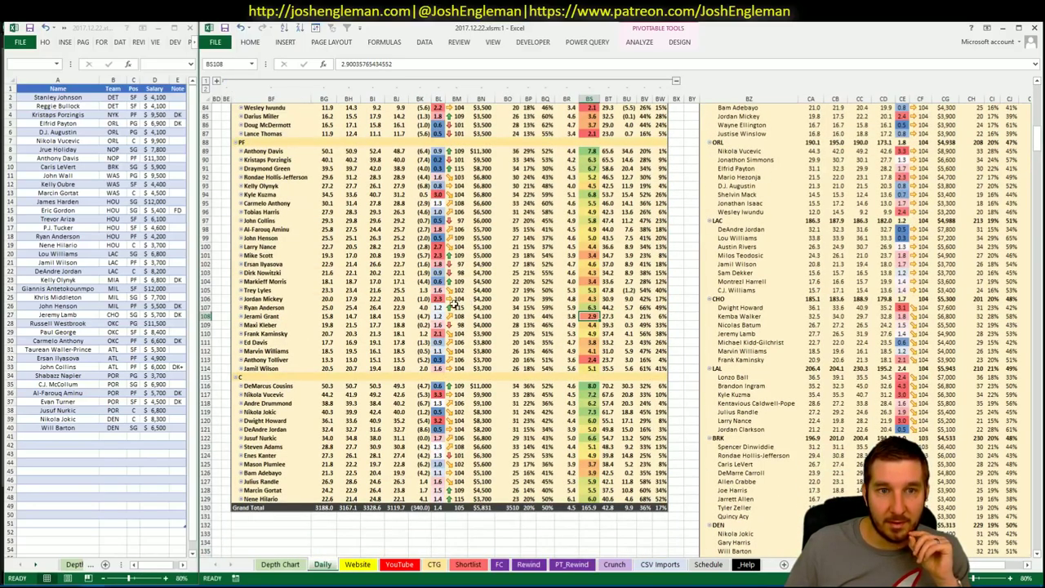
{"action": "scroll", "coordinate": [455, 302], "scroll_direction": "up", "scroll_amount": 8}
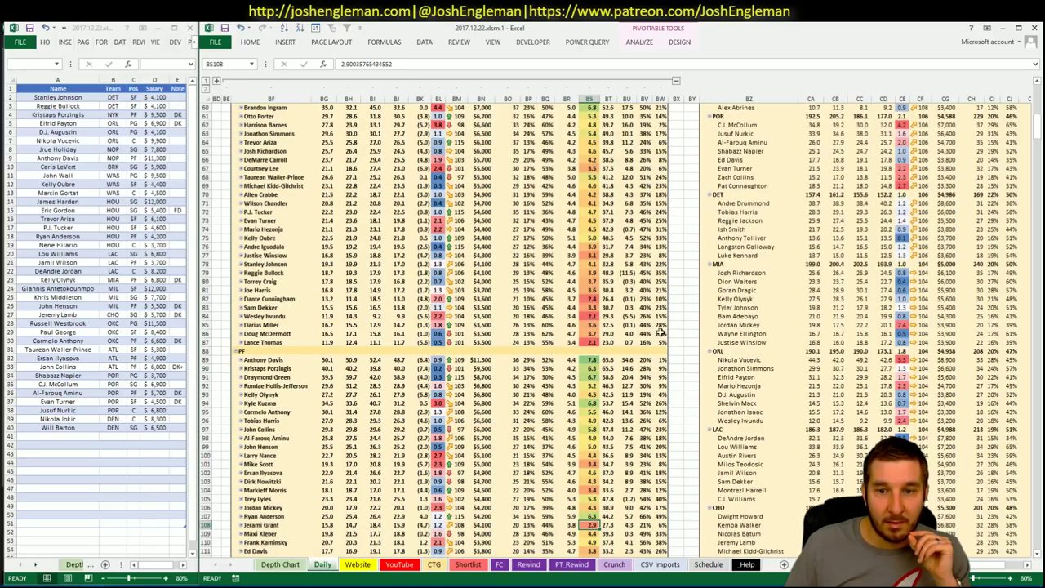
{"action": "scroll", "coordinate": [653, 335], "scroll_direction": "up", "scroll_amount": 3}
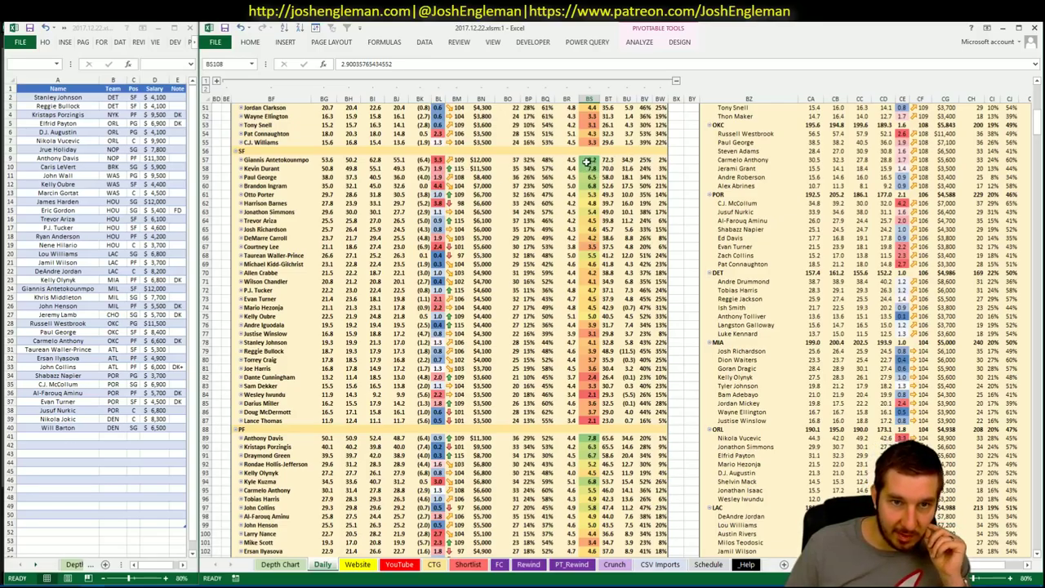
{"action": "mouse_move", "coordinate": [594, 171]}
{"action": "mouse_move", "coordinate": [643, 188]}
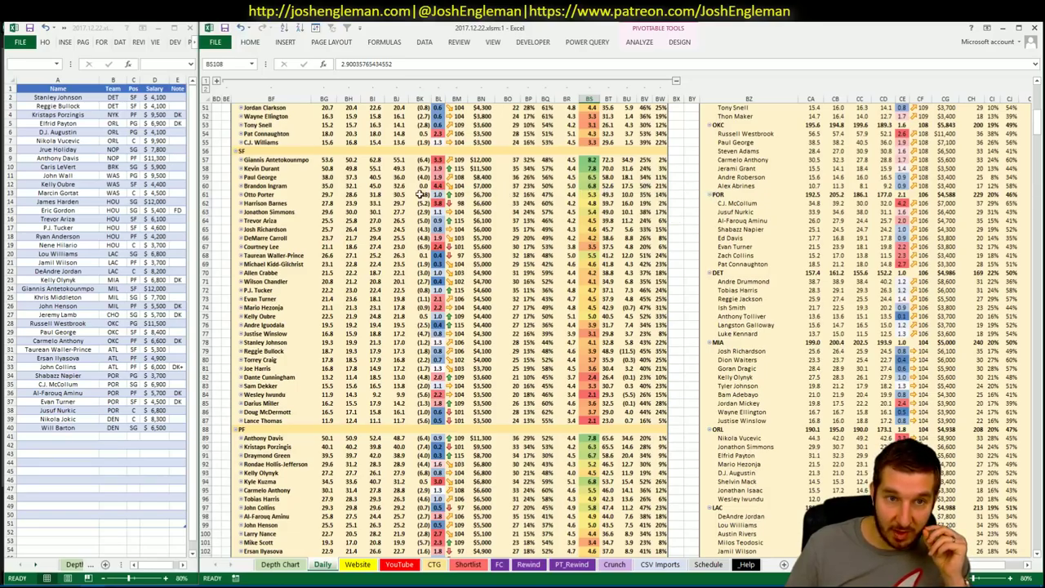
{"action": "double_click", "coordinate": [678, 84]}
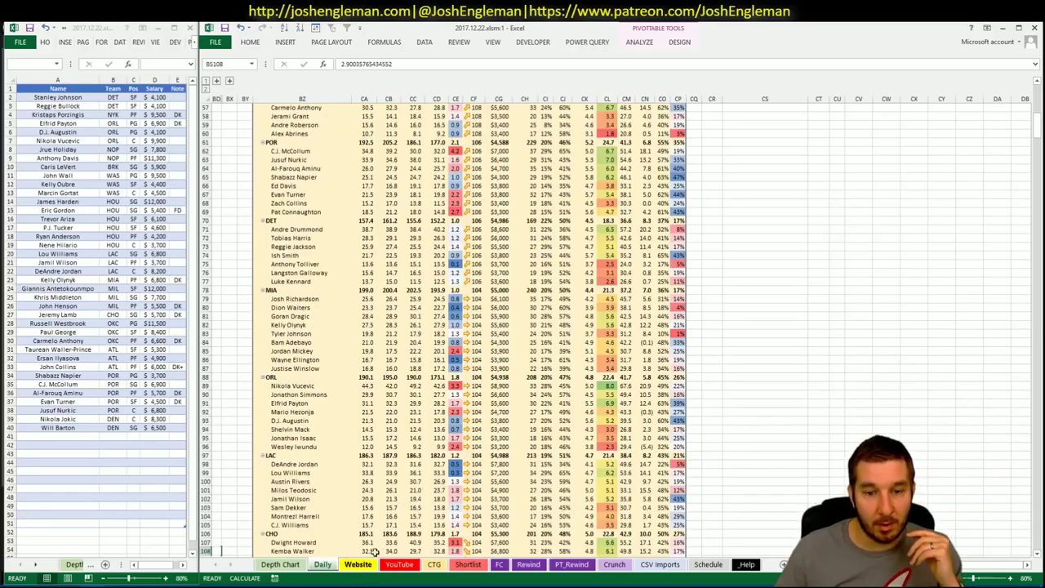
- Filter both the FD and DK projection tables on the YouTube sheet to team LAL
{"action": "left_click", "coordinate": [399, 564]}
{"action": "left_click", "coordinate": [497, 349]}
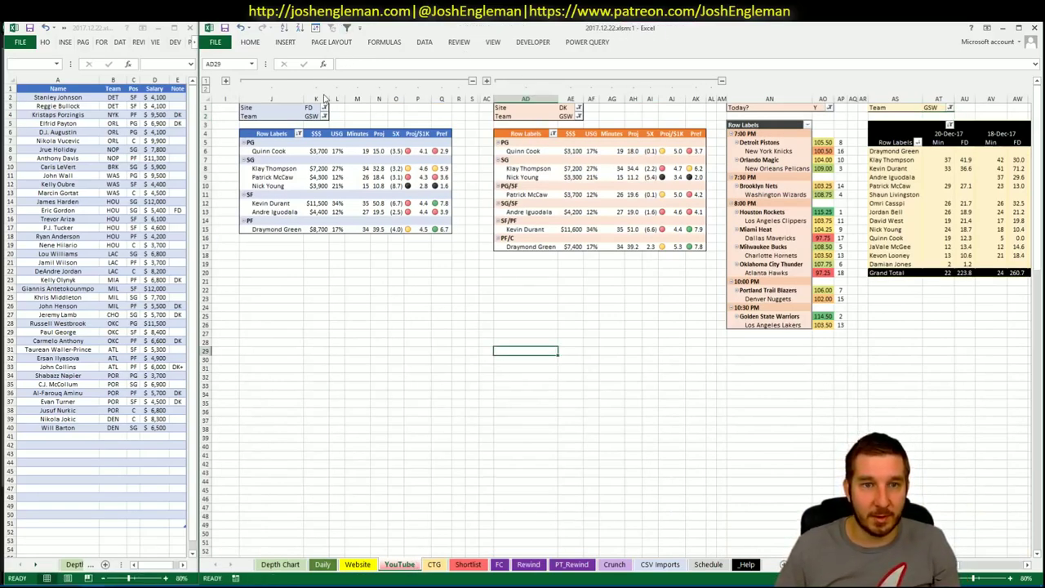
{"action": "left_click", "coordinate": [311, 116]}
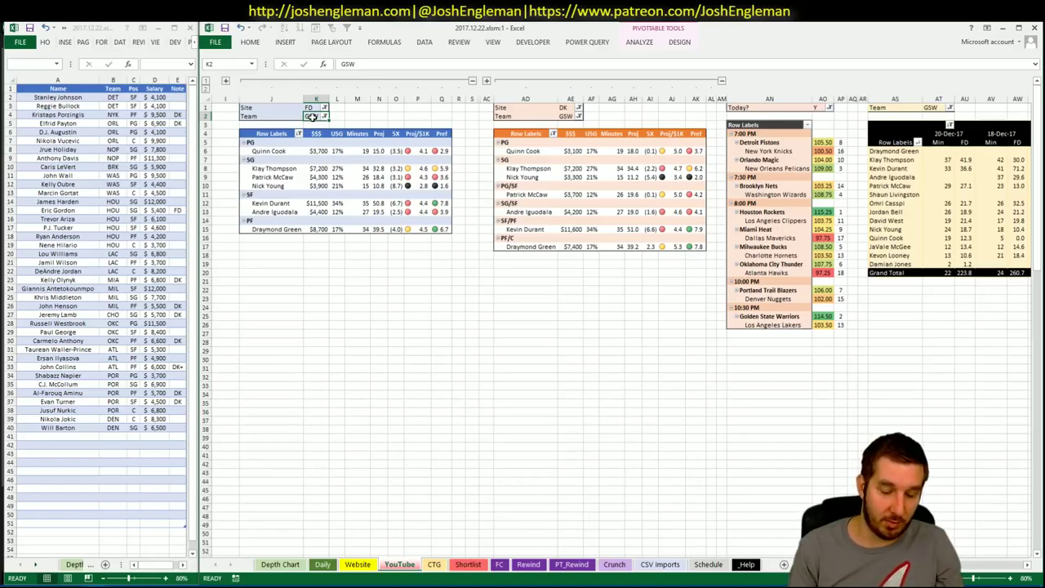
{"action": "type", "text": "LAL"}
{"action": "key", "text": "Tab"}
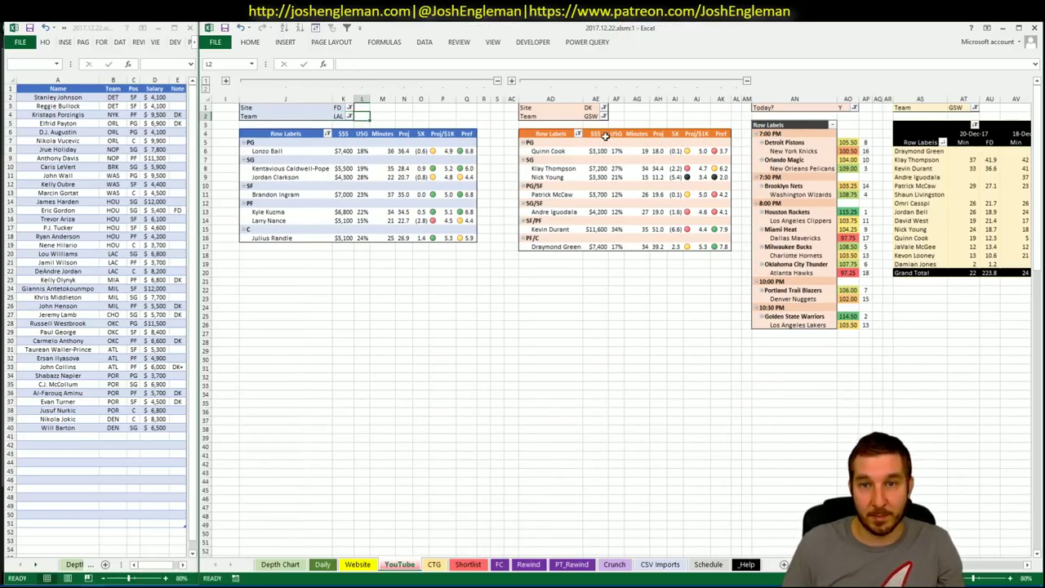
{"action": "left_click", "coordinate": [596, 113]}
{"action": "type", "text": "LAL"}
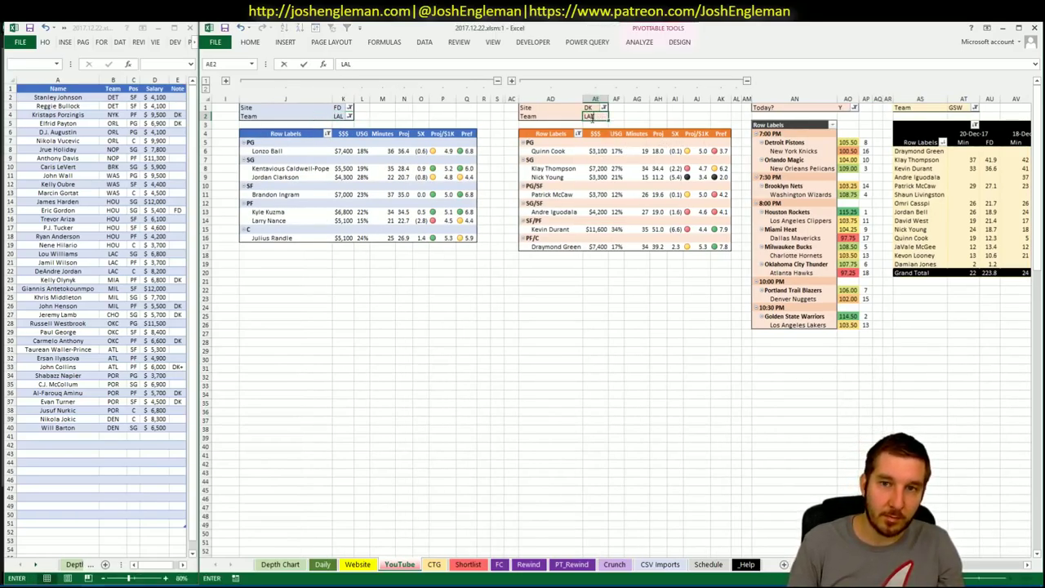
{"action": "key", "text": "Return"}
- Filter the game log table to team LAL and review the Lakers' recent minutes beside their projections
{"action": "left_click", "coordinate": [986, 108]}
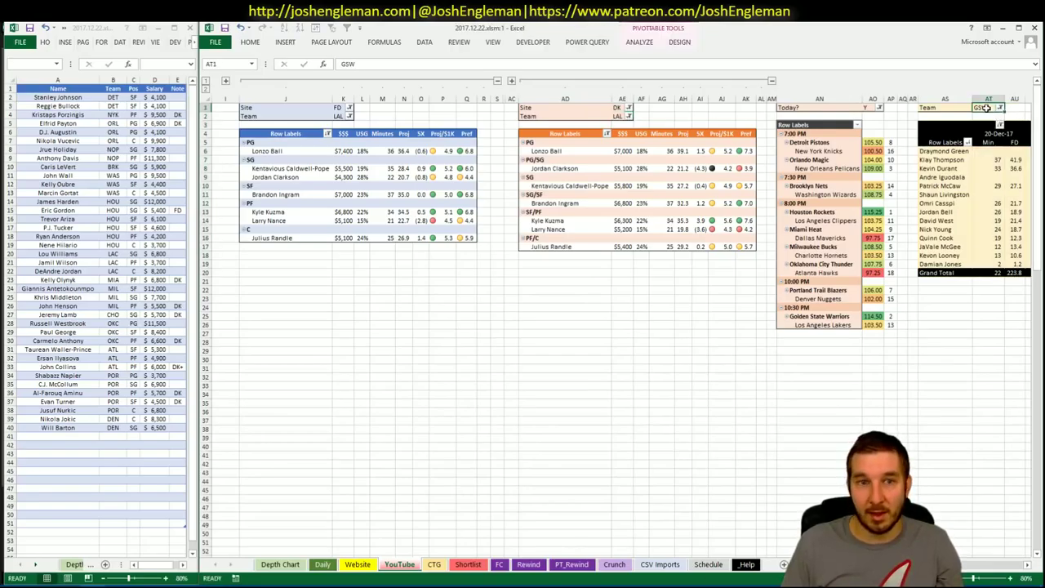
{"action": "type", "text": "LAL"}
{"action": "key", "text": "Return"}
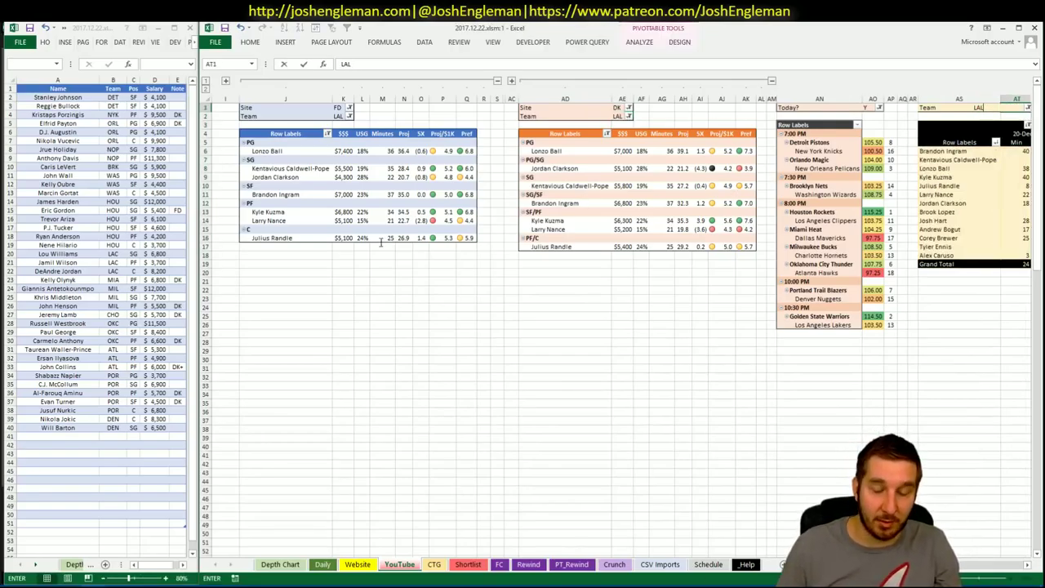
{"action": "left_click", "coordinate": [526, 356]}
{"action": "left_click", "coordinate": [483, 385]}
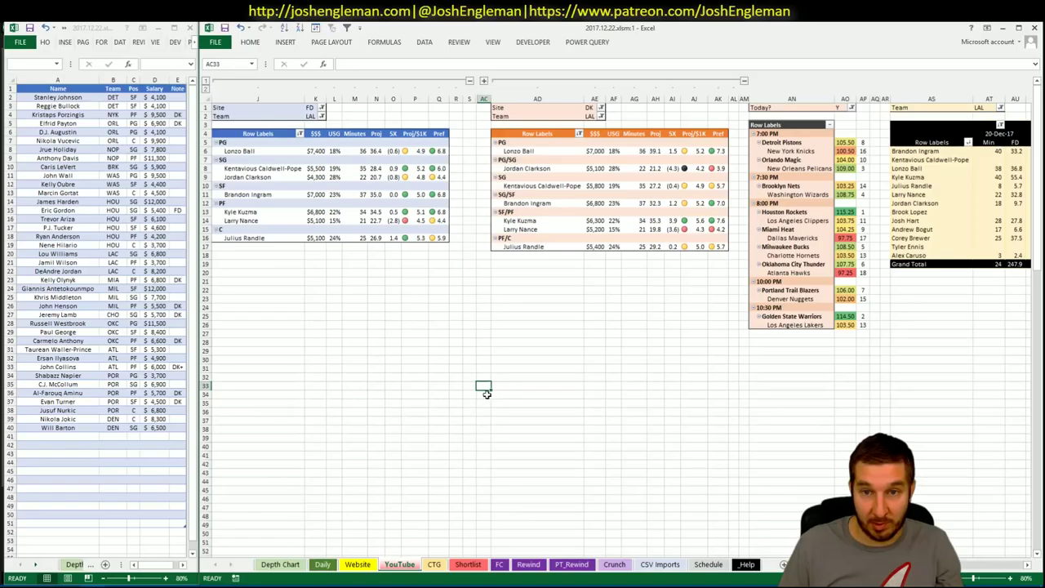
{"action": "left_click_drag", "start_coordinate": [923, 565], "coordinate": [815, 565]}
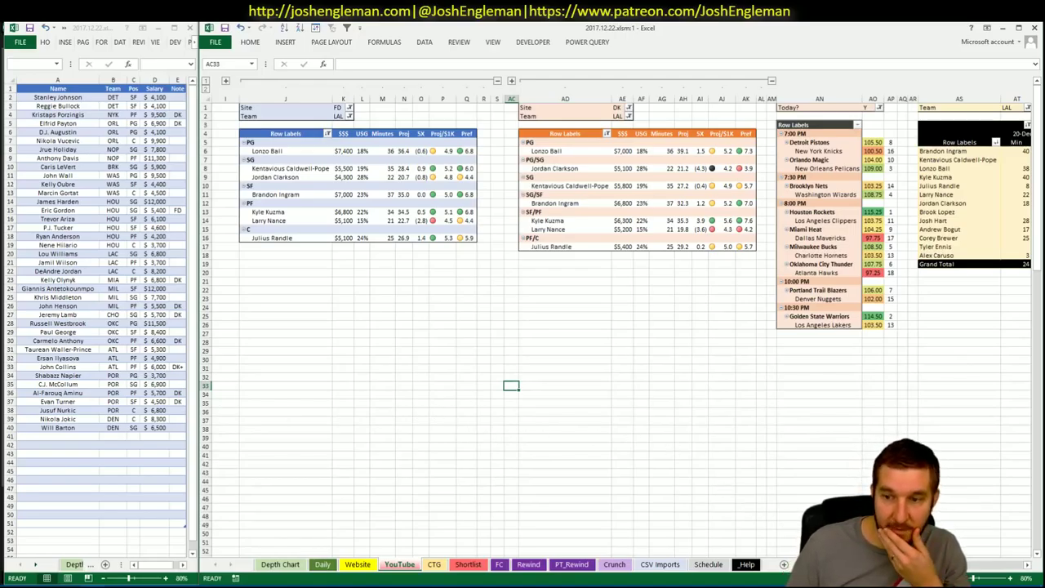
{"action": "mouse_move", "coordinate": [831, 567]}
{"action": "left_mouse_down"}
{"action": "mouse_move", "coordinate": [967, 575]}
{"action": "mouse_move", "coordinate": [841, 570]}
{"action": "left_mouse_up"}
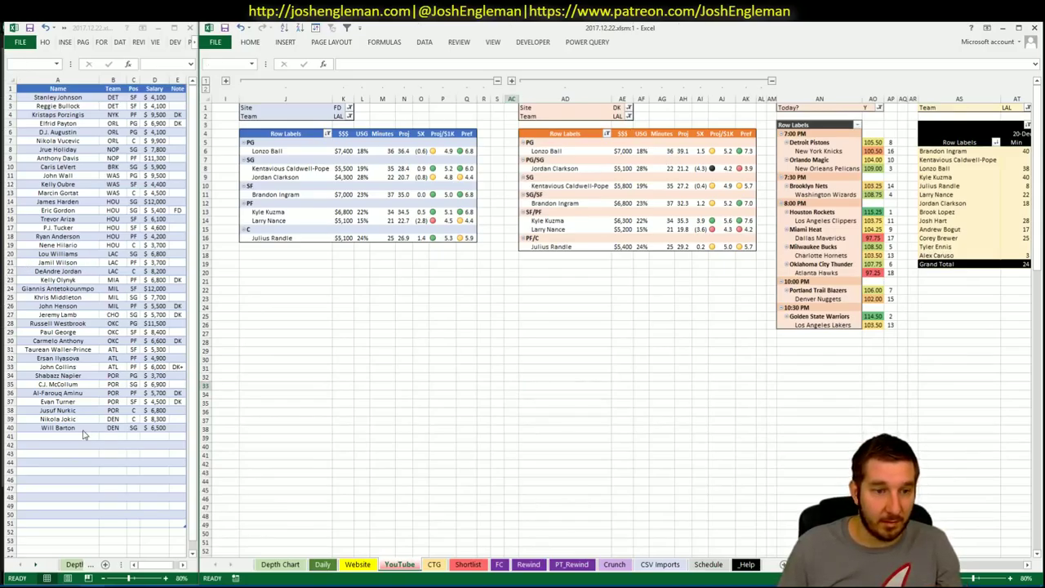
- Add Lonzo Ball to the shortlist in the first empty row below Will Barton
{"action": "left_click", "coordinate": [74, 435]}
{"action": "type", "text": "Louonzo Ball"}
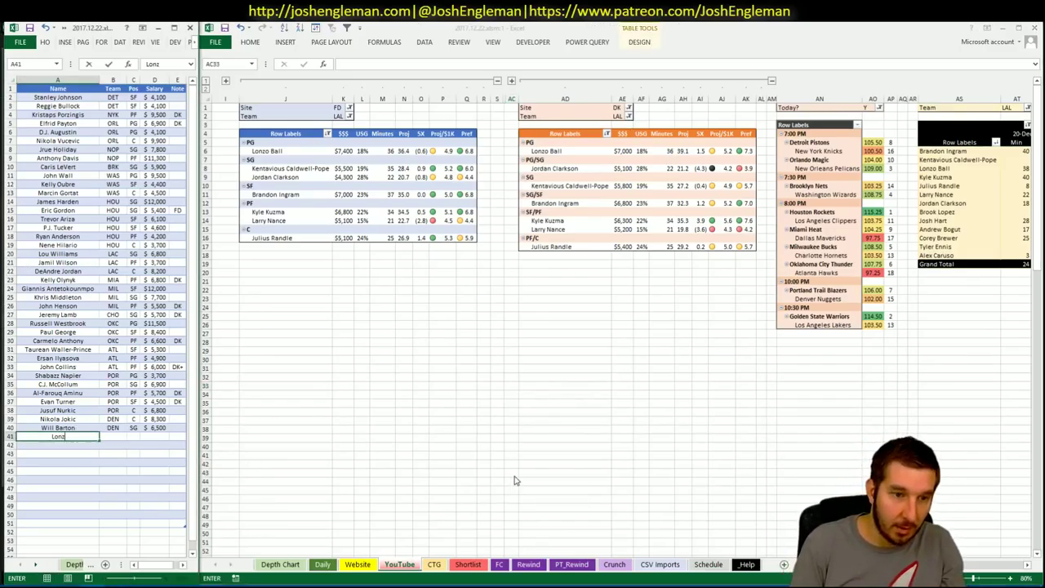
{"action": "key", "text": "Return"}
{"action": "key", "text": "Return"}
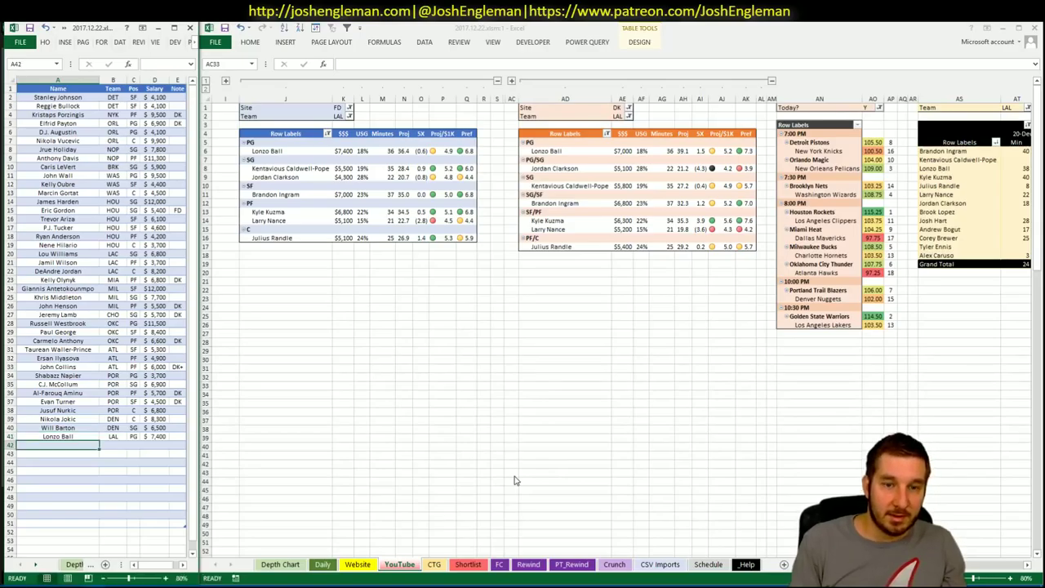
- Copy Kentavious Caldwell-Pope from the FD projection table into the shortlist below Lonzo Ball as values only
{"action": "left_click", "coordinate": [318, 170]}
{"action": "key", "text": "ctrl+c"}
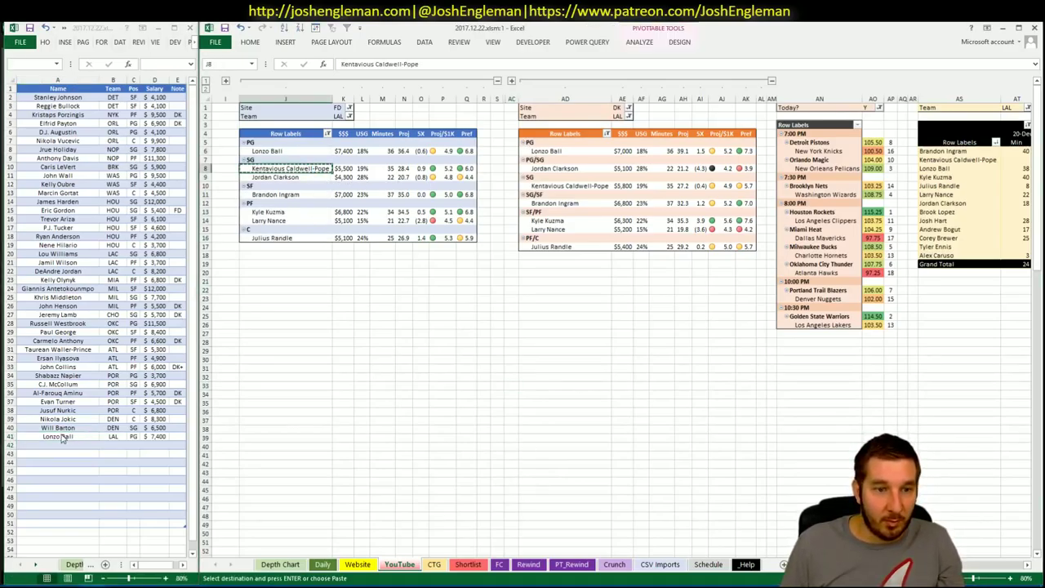
{"action": "left_click", "coordinate": [65, 445]}
{"action": "right_click", "coordinate": [71, 446]}
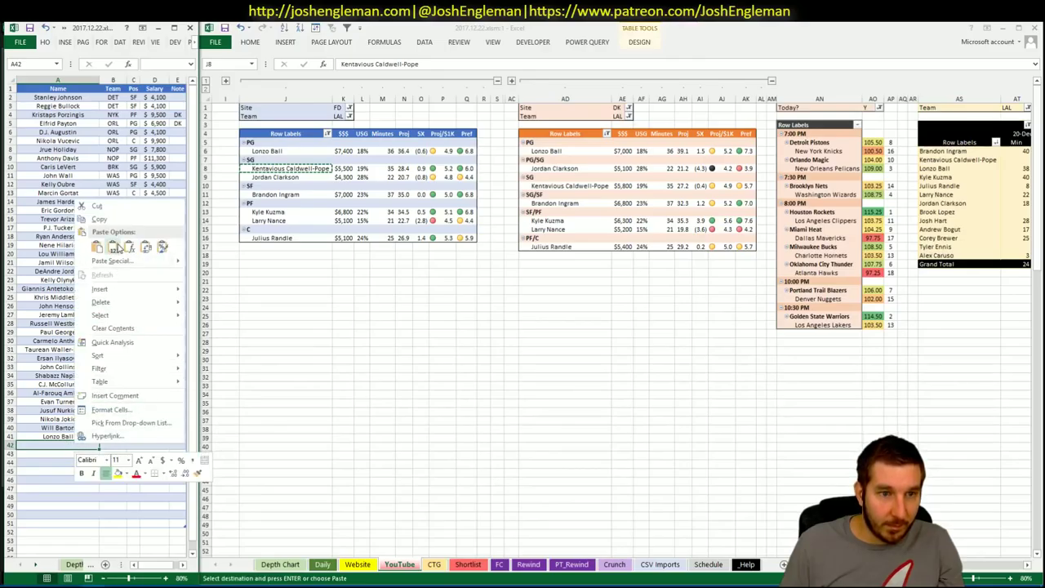
{"action": "left_click", "coordinate": [119, 248]}
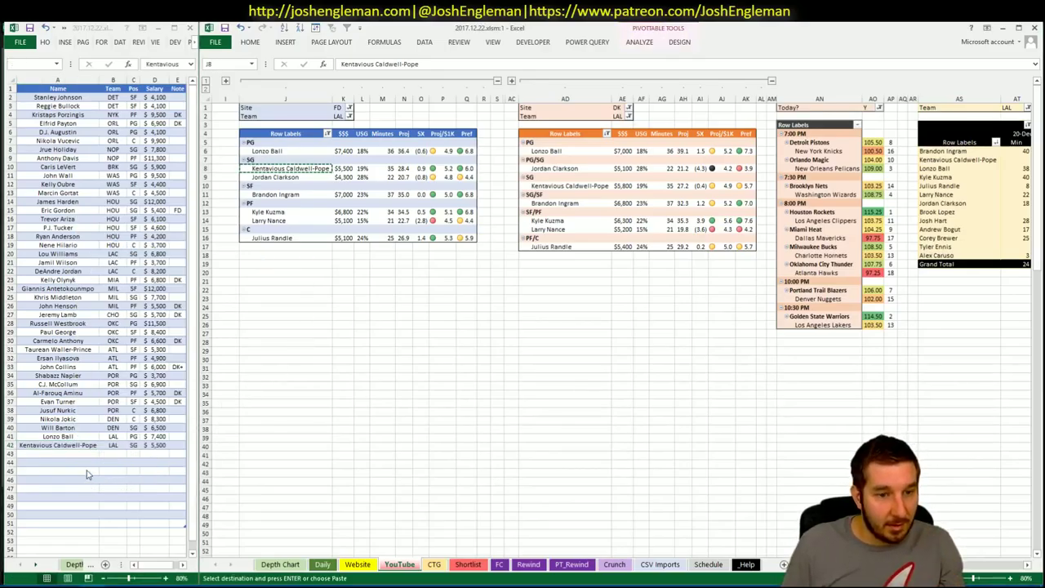
- Add Kyle Kuzma to the shortlist below Kentavious Caldwell-Pope
{"action": "left_click", "coordinate": [90, 454]}
{"action": "type", "text": "Kyl"}
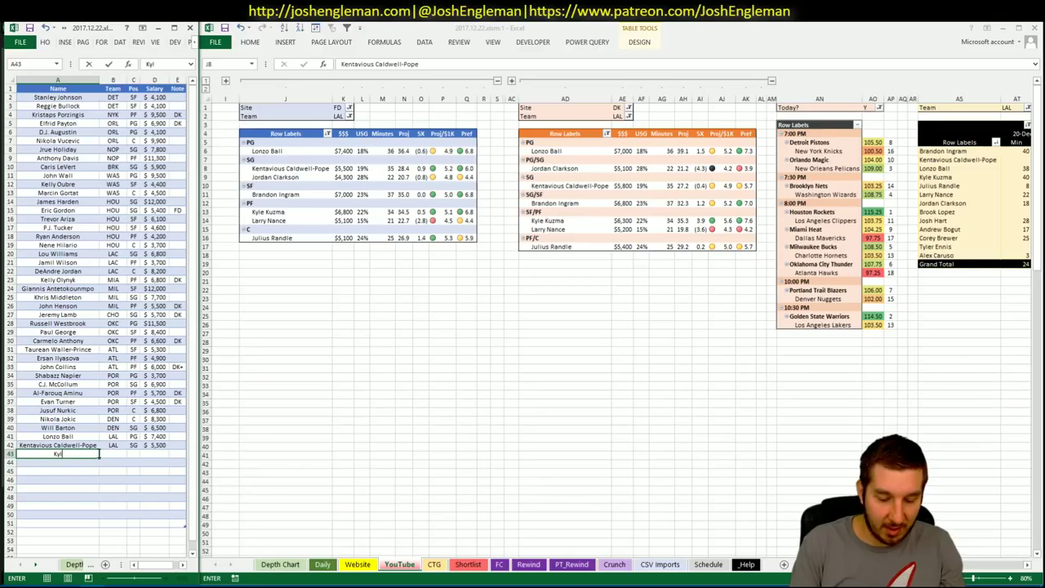
{"action": "type", "text": "e Kuzma"}
{"action": "key", "text": "Return"}
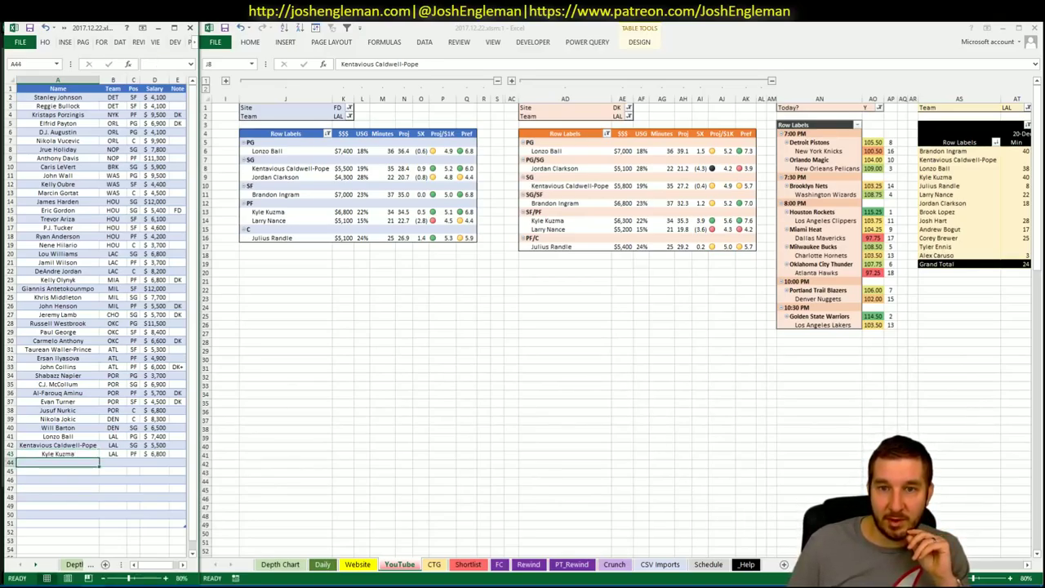
- Check the Lakers' game-by-game minutes and FD points against their projections and shortlist entries
{"action": "left_click", "coordinate": [284, 168]}
{"action": "scroll", "coordinate": [620, 327], "scroll_direction": "right", "scroll_amount": 4}
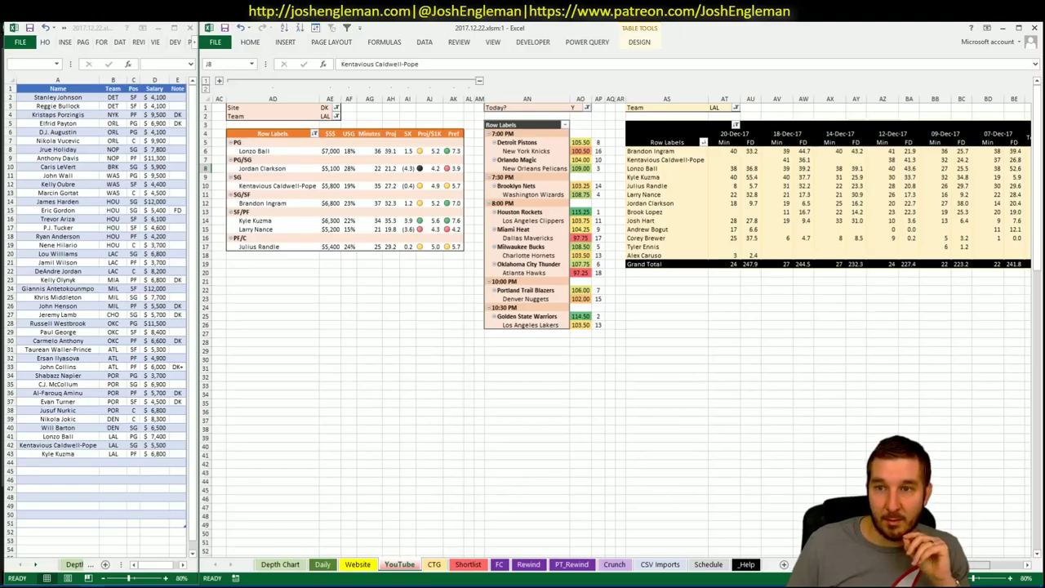
{"action": "scroll", "coordinate": [489, 481], "scroll_direction": "left", "scroll_amount": 5}
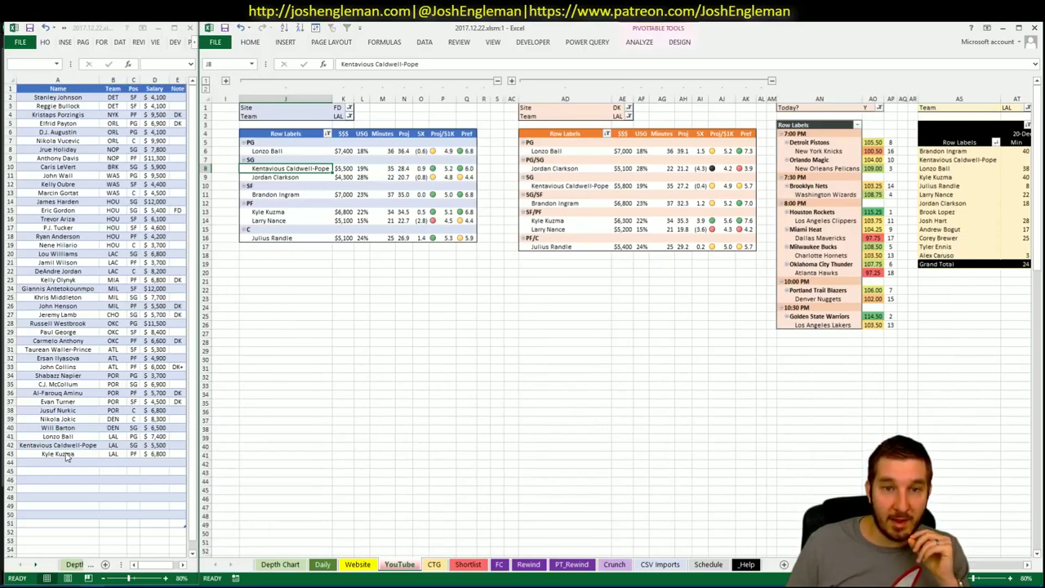
{"action": "left_click", "coordinate": [68, 458]}
{"action": "left_click", "coordinate": [133, 427]}
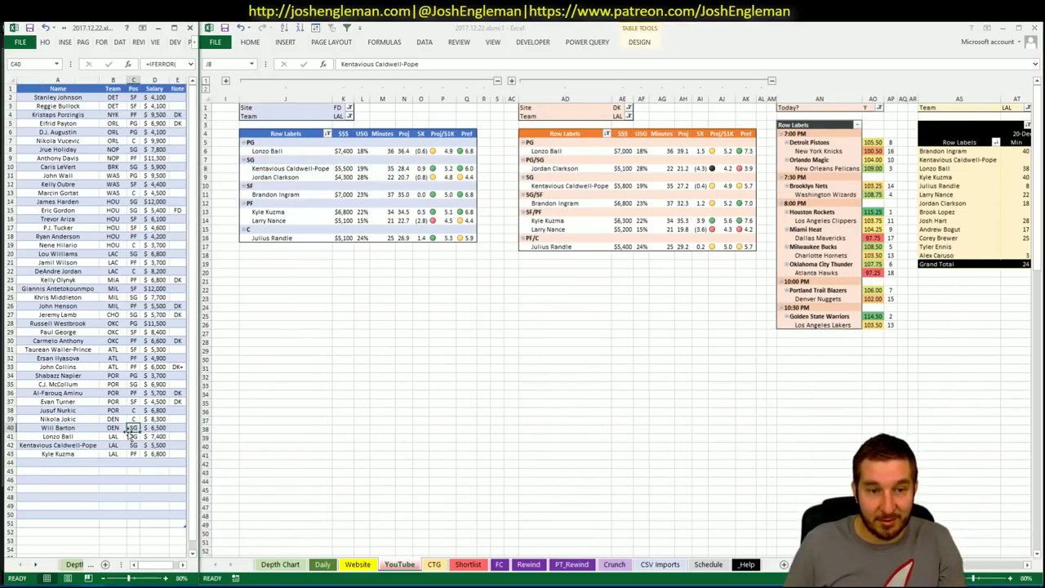
- Add Julius Randle to the shortlist in the first empty row below Kyle Kuzma
{"action": "left_click", "coordinate": [81, 463]}
{"action": "type", "text": "Juli"}
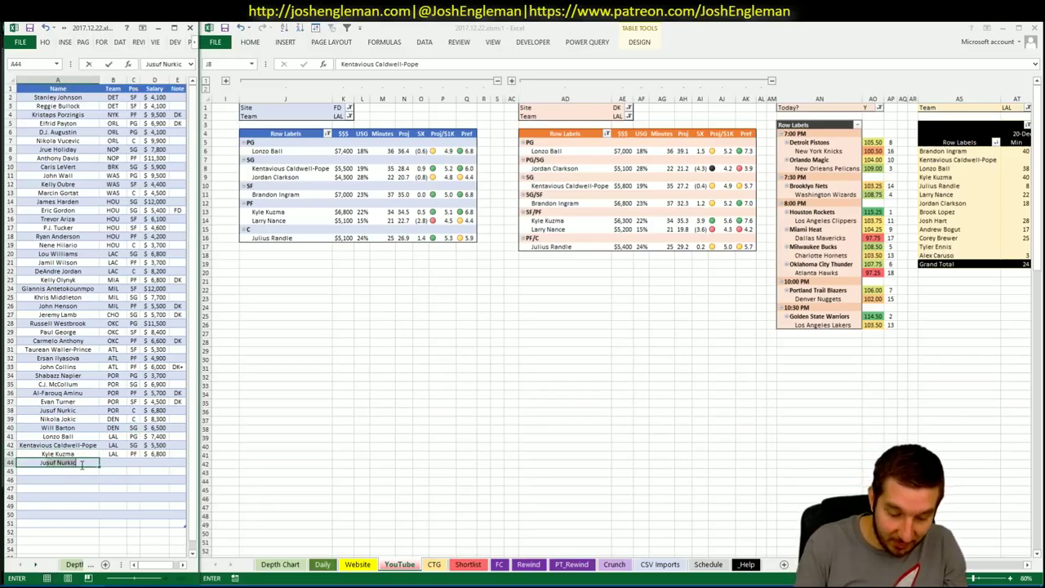
{"action": "type", "text": "us Randle"}
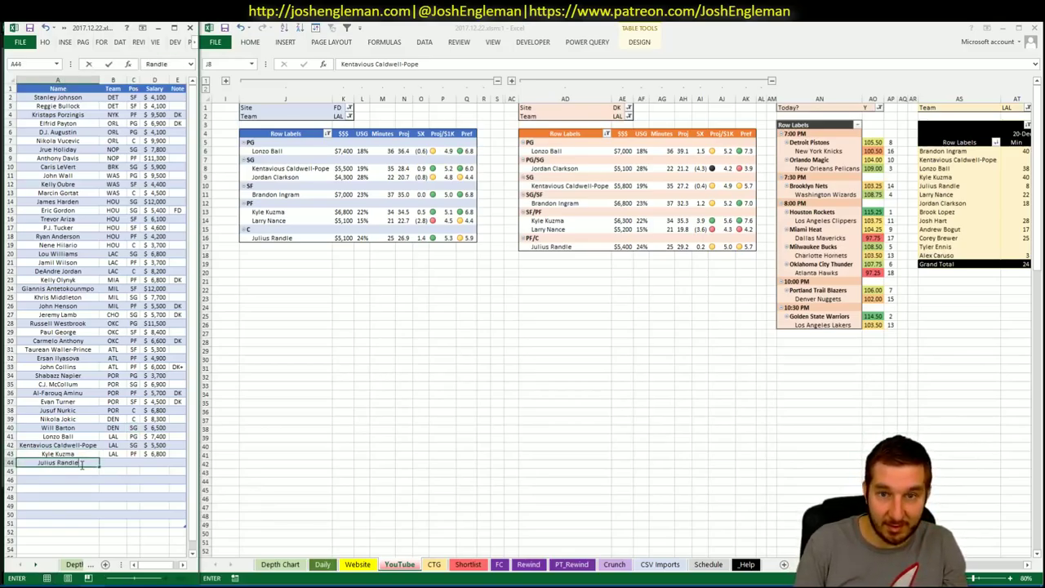
{"action": "key", "text": "Return"}
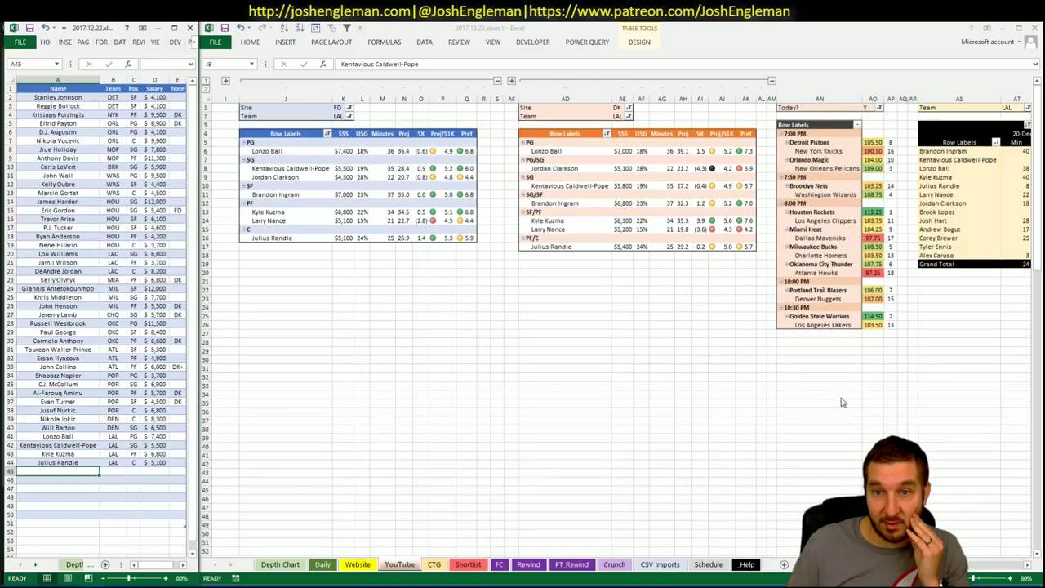
{"action": "left_click", "coordinate": [284, 168]}
{"action": "scroll", "coordinate": [620, 327], "scroll_direction": "right", "scroll_amount": 2}
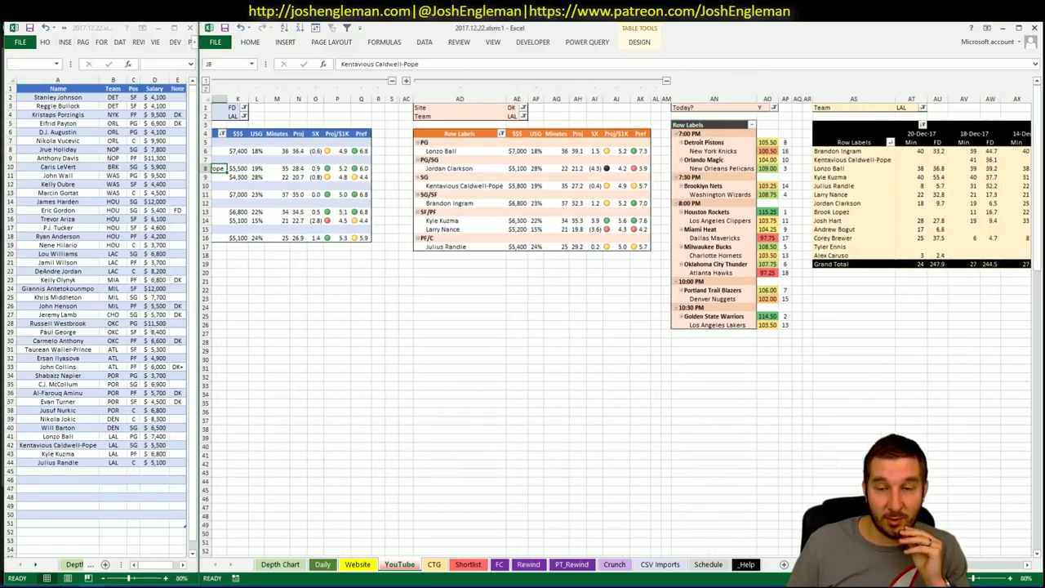
{"action": "scroll", "coordinate": [626, 316], "scroll_direction": "right", "scroll_amount": 3}
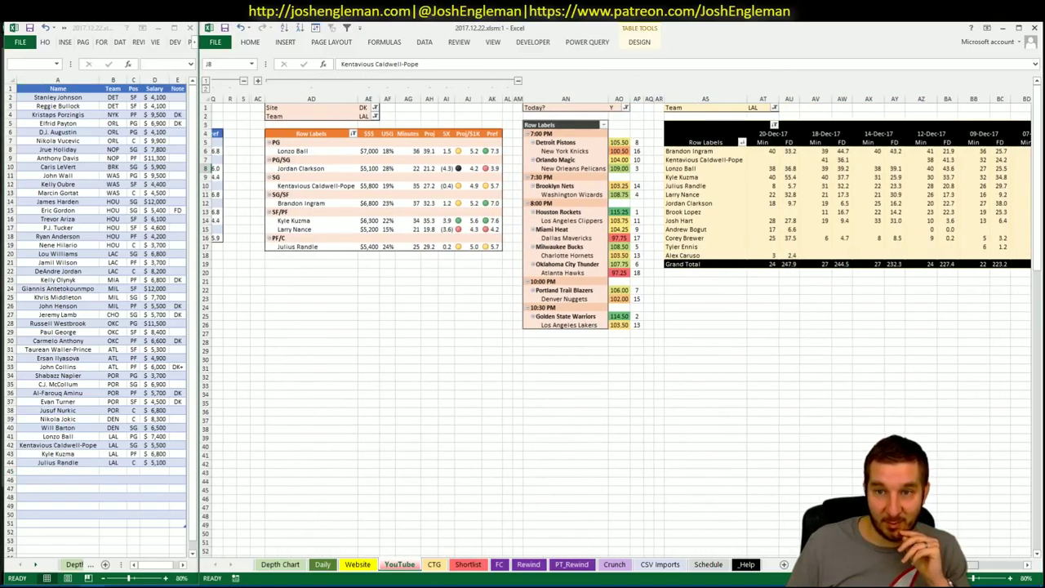
{"action": "scroll", "coordinate": [626, 316], "scroll_direction": "left", "scroll_amount": 4}
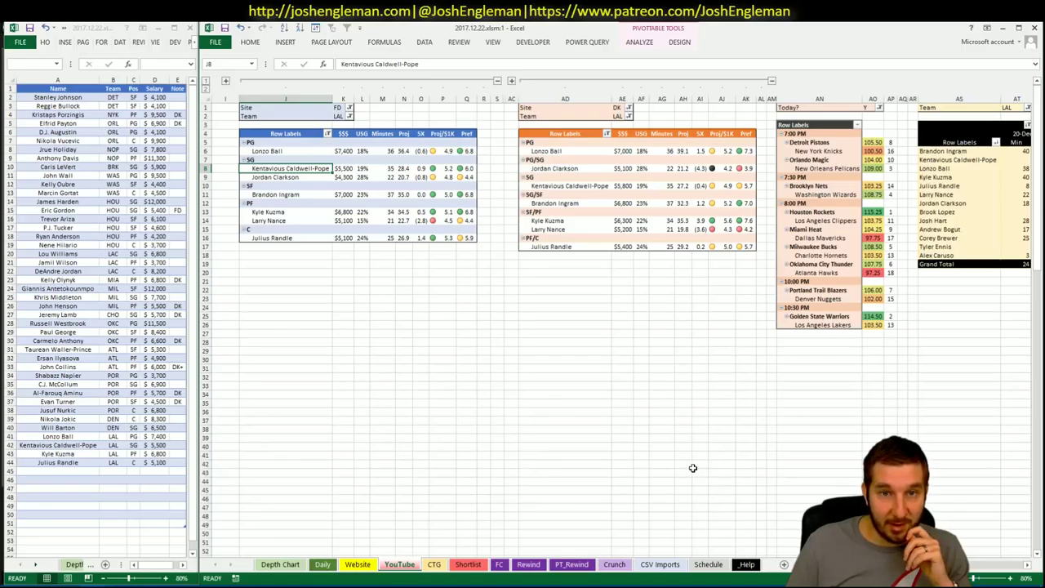
{"action": "left_click", "coordinate": [484, 367]}
- Sort the shortlist by position from PG to C, with salaries descending within each position
{"action": "left_click", "coordinate": [118, 449]}
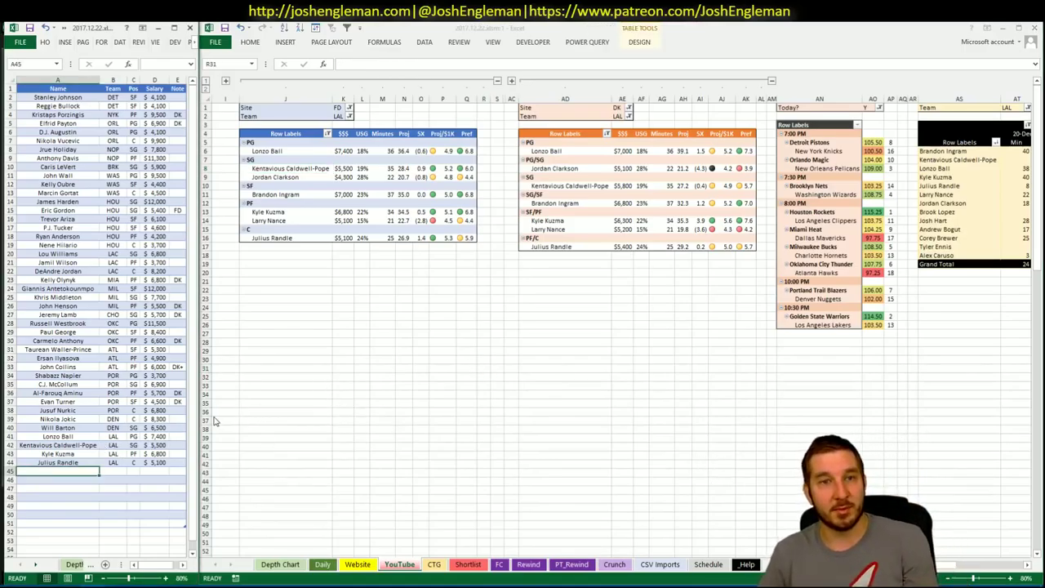
{"action": "left_click", "coordinate": [114, 167]}
{"action": "left_click", "coordinate": [114, 323]}
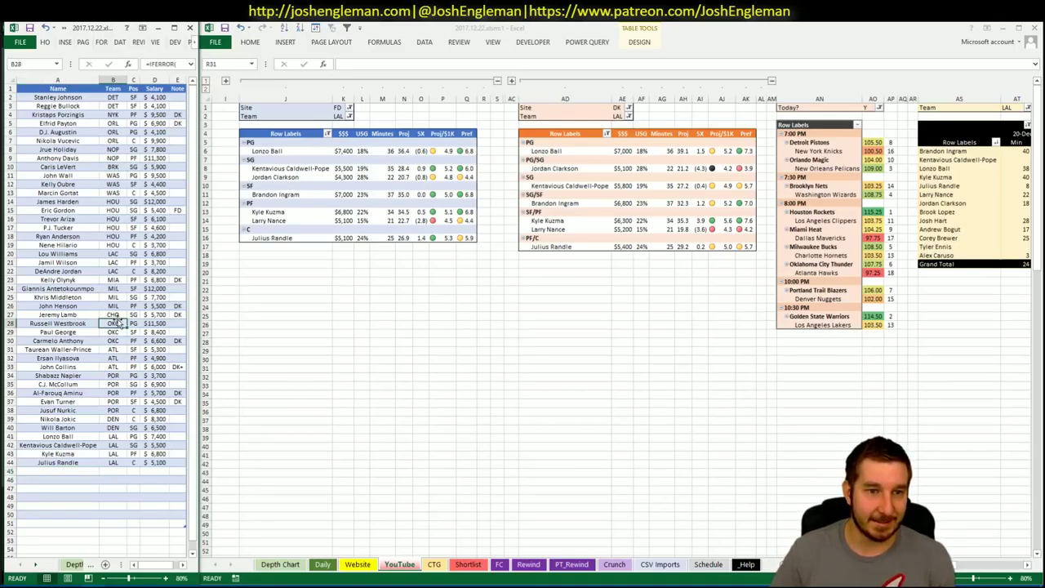
{"action": "left_click", "coordinate": [120, 42]}
{"action": "left_click", "coordinate": [120, 81]}
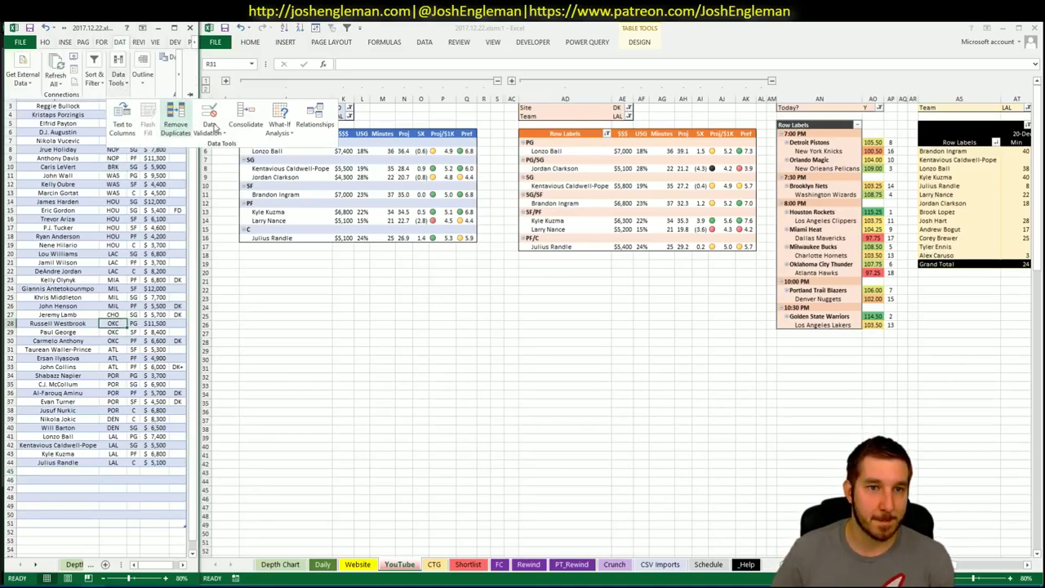
{"action": "left_click", "coordinate": [93, 84]}
{"action": "left_click", "coordinate": [107, 118]}
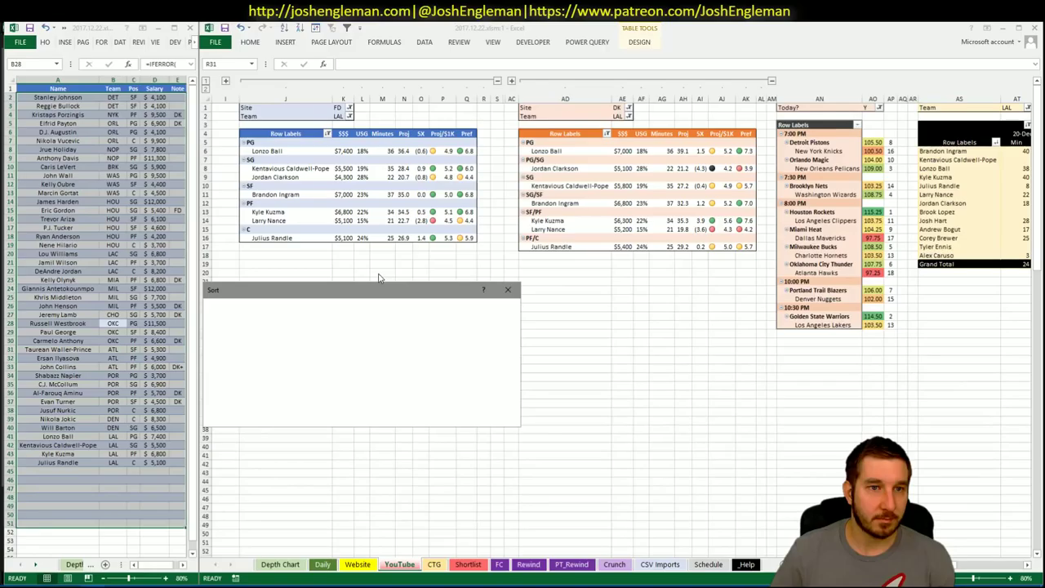
{"action": "left_click", "coordinate": [458, 419]}
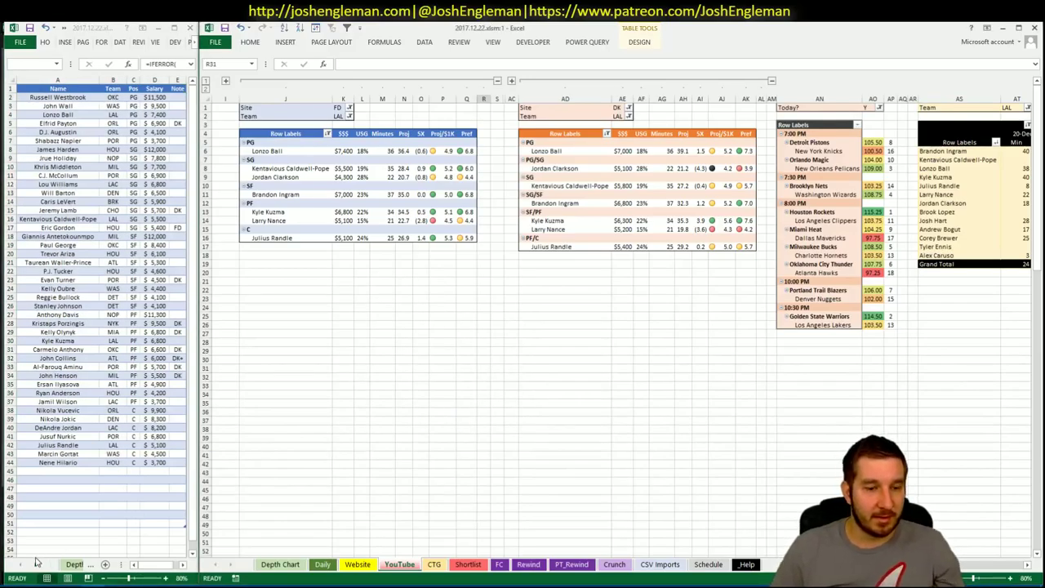
- Switch to FantasyCruncher in the browser and open the projection upload page for the FanDuel NBA slate
{"action": "key", "text": "alt+Tab"}
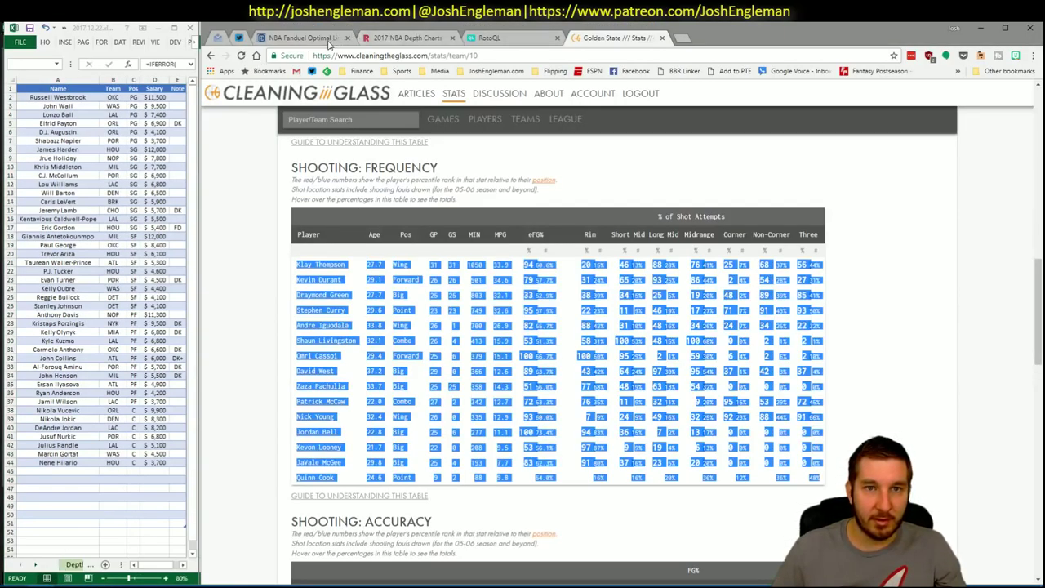
{"action": "left_click", "coordinate": [335, 39]}
{"action": "mouse_move", "coordinate": [472, 95]}
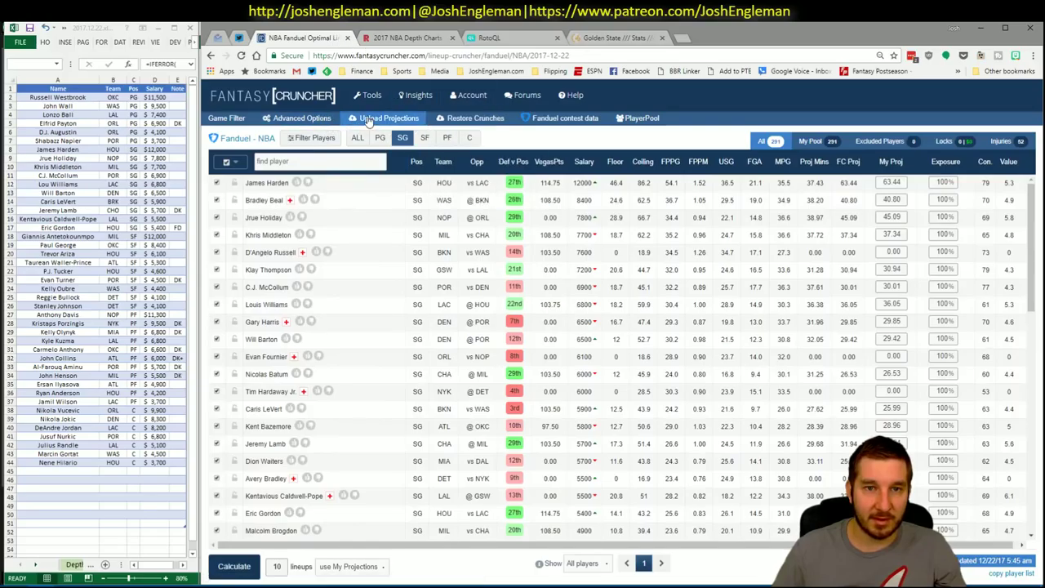
{"action": "left_click", "coordinate": [382, 119]}
- Return to the workbook's Daily sheet, expand the hidden column group and copy the player projections with the sheet's copy macro
{"action": "key", "text": "alt+Tab"}
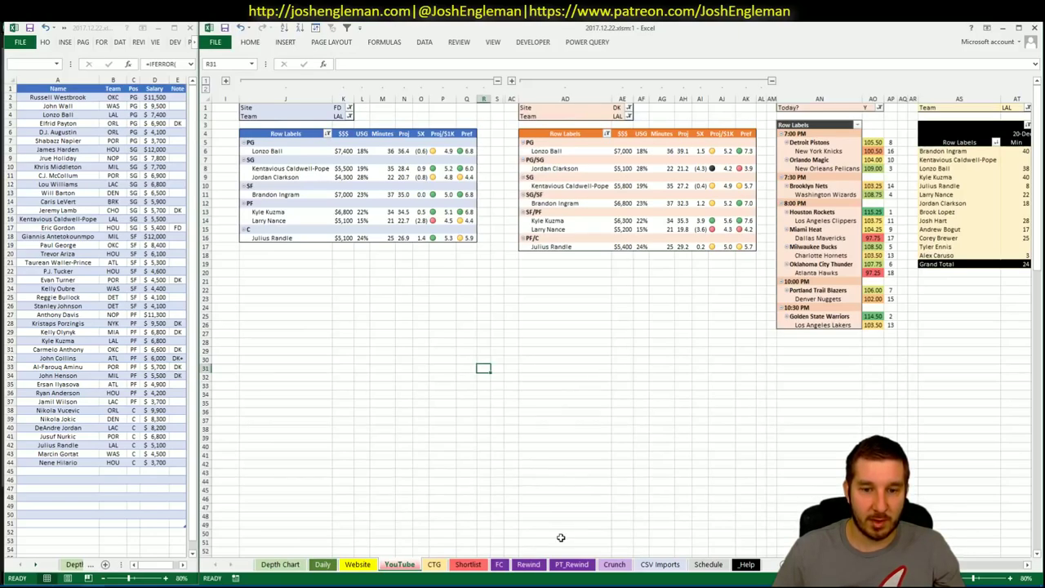
{"action": "left_click", "coordinate": [326, 565]}
{"action": "left_click", "coordinate": [356, 564]}
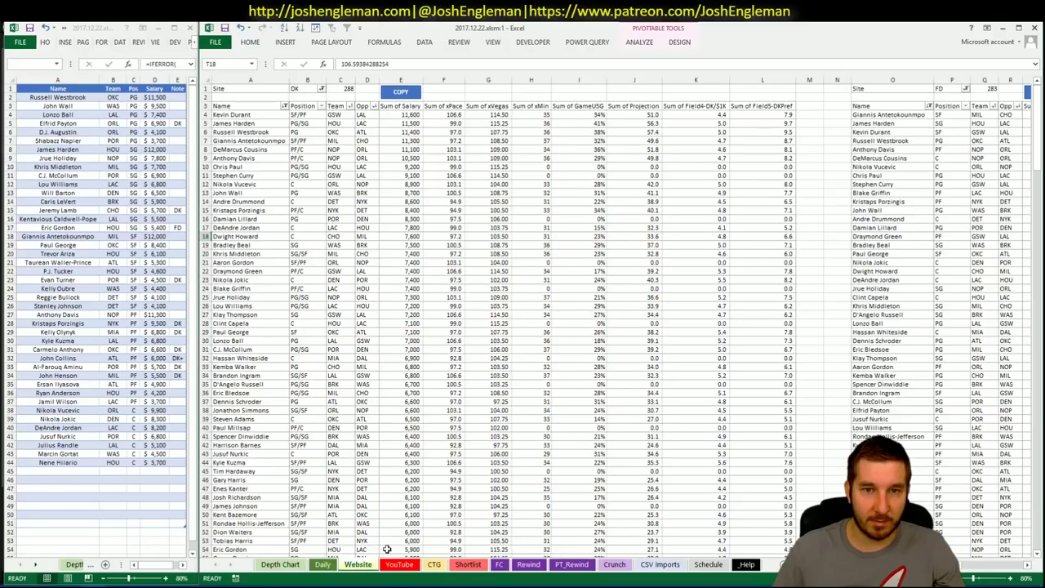
{"action": "left_click", "coordinate": [321, 564]}
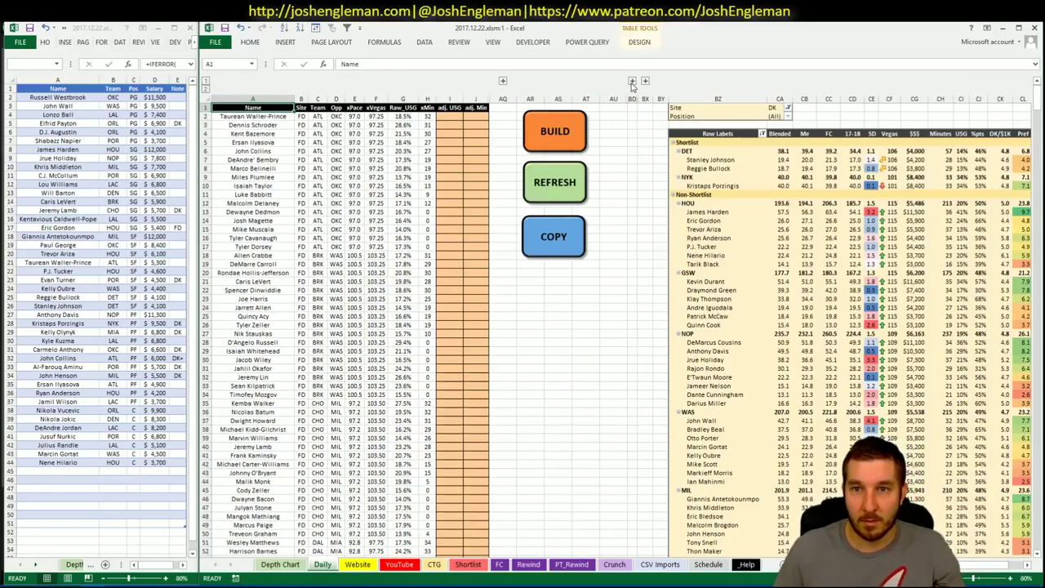
{"action": "left_click", "coordinate": [632, 81]}
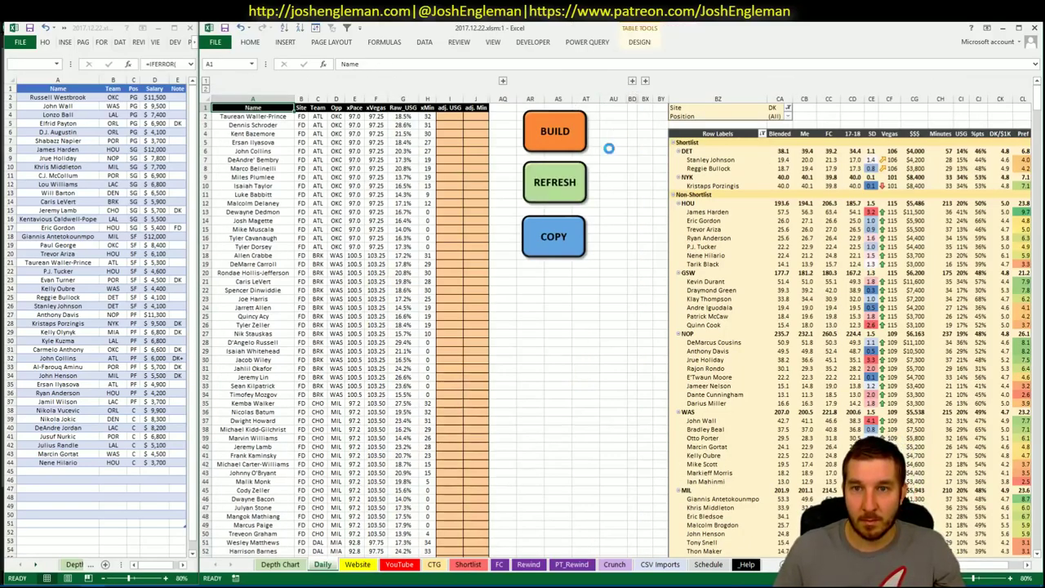
{"action": "left_click", "coordinate": [548, 240]}
- Switch to FantasyCruncher, paste the copied projections from the first row of the upload table and try to upload them
{"action": "key", "text": "alt+Tab"}
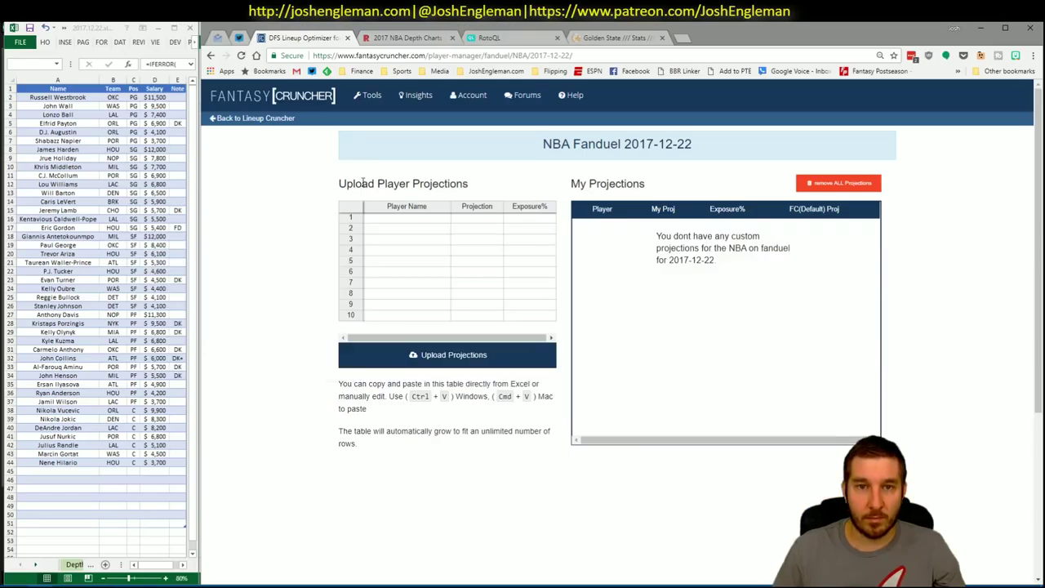
{"action": "left_click", "coordinate": [390, 219]}
{"action": "key", "text": "ctrl+v"}
{"action": "left_click", "coordinate": [430, 352]}
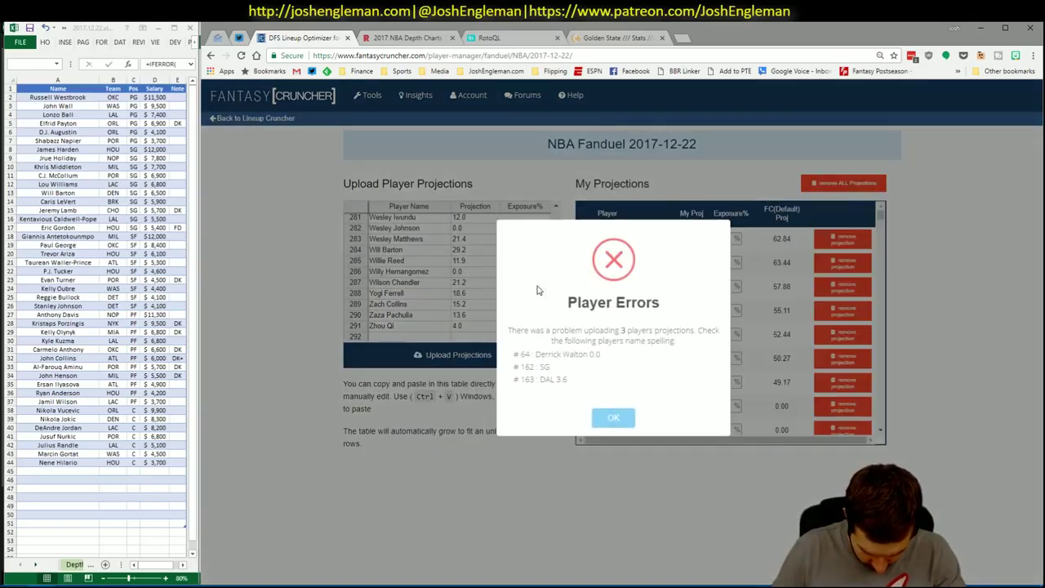
{"action": "left_click", "coordinate": [613, 417]}
- Back in the workbook, collapse the entire name field of the projections pivot table and copy the player projections again
{"action": "key", "text": "alt+Tab"}
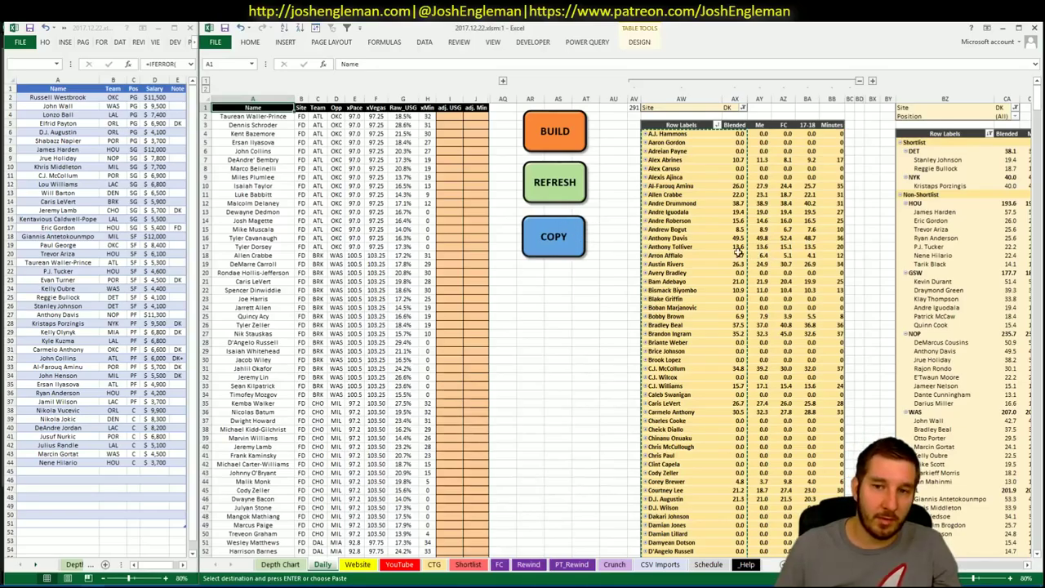
{"action": "right_click", "coordinate": [696, 248]}
{"action": "mouse_move", "coordinate": [760, 347]}
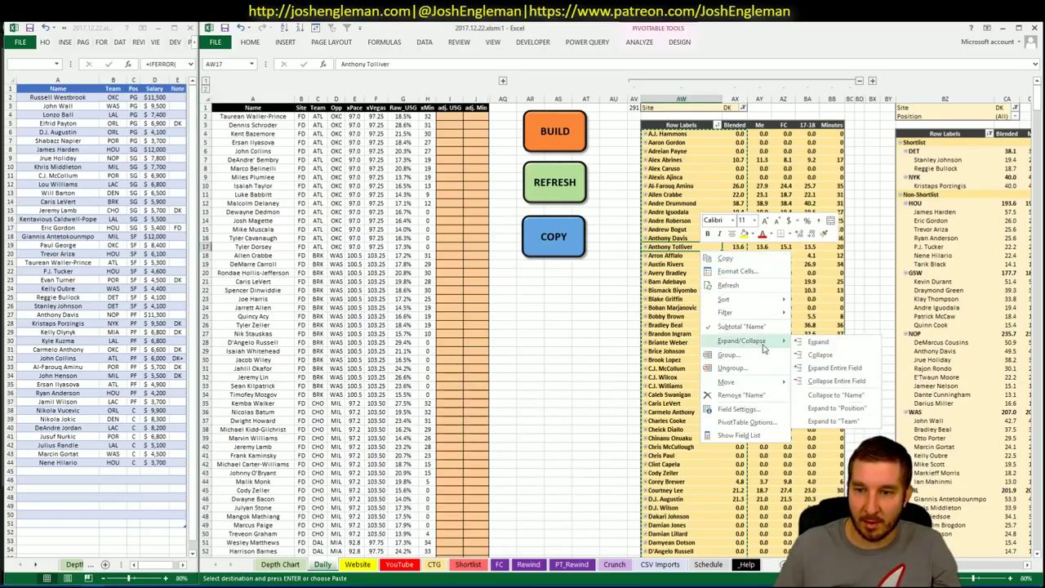
{"action": "left_click", "coordinate": [822, 380]}
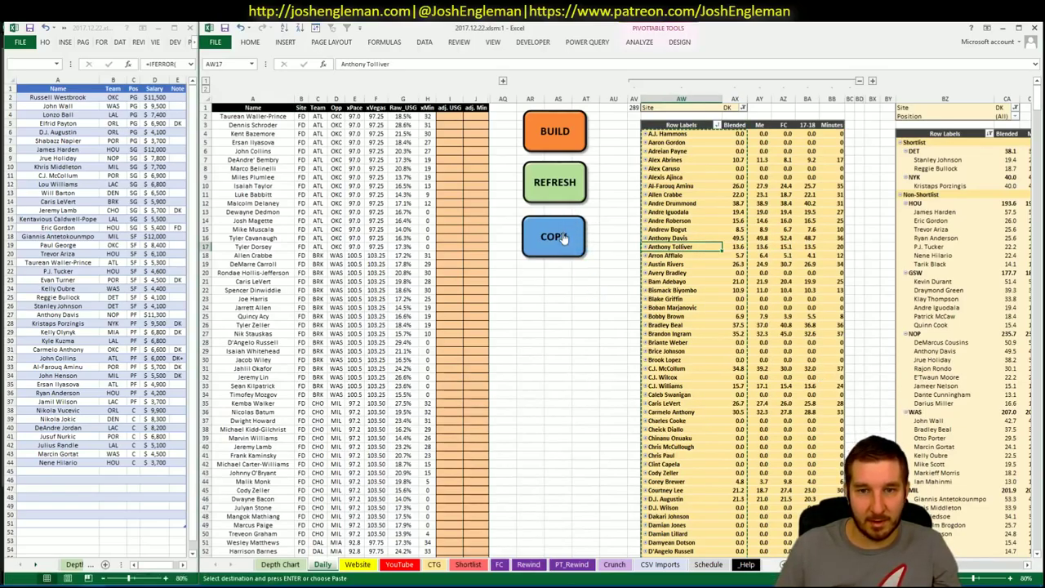
- Remove all uploaded projections in FantasyCruncher and paste the newly copied list over the upload table from the first row
{"action": "key", "text": "alt+Tab"}
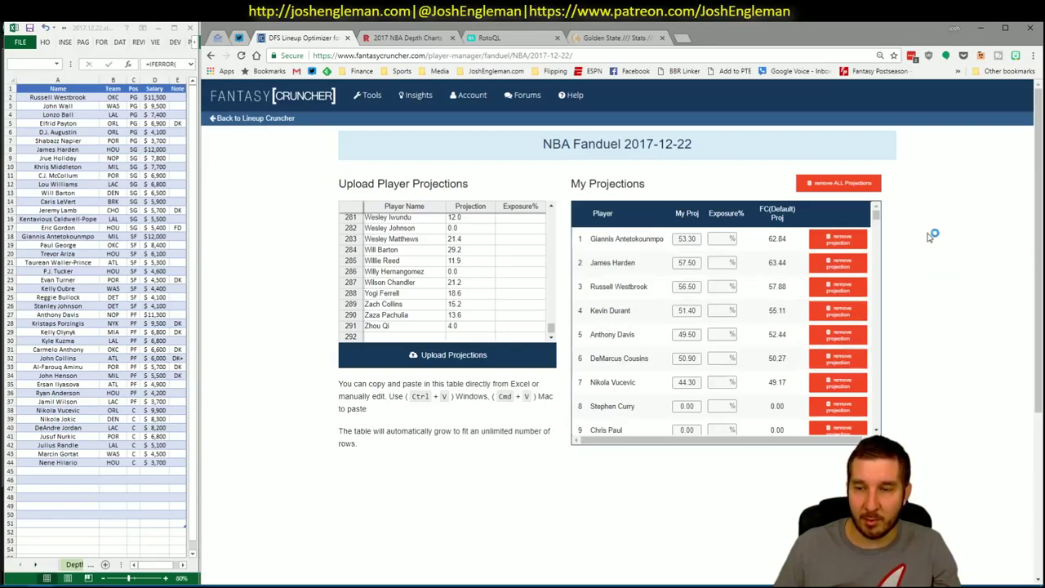
{"action": "left_click", "coordinate": [838, 183]}
{"action": "left_click", "coordinate": [625, 397]}
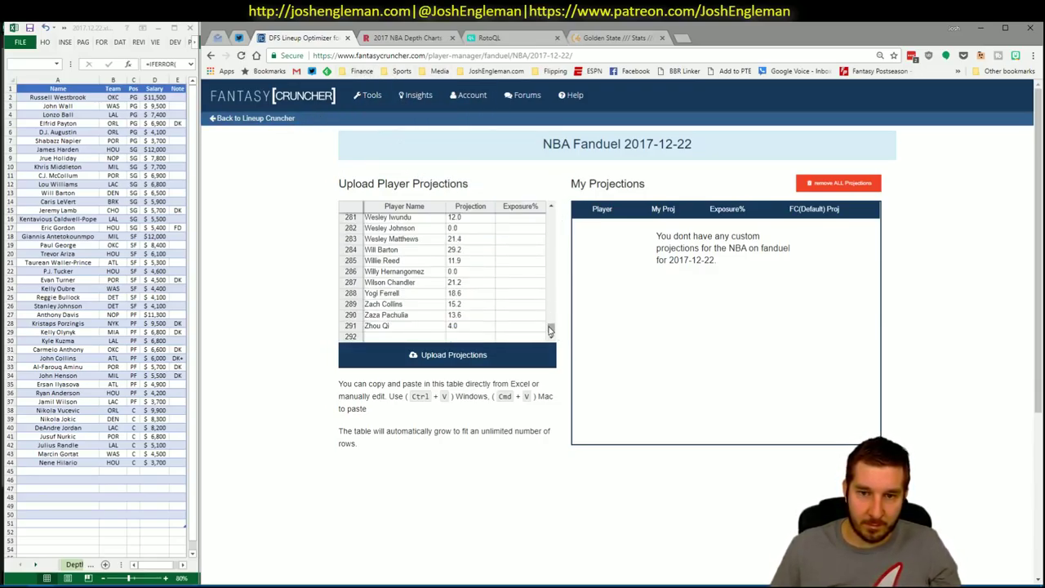
{"action": "left_click_drag", "start_coordinate": [551, 331], "coordinate": [551, 214]}
{"action": "left_click", "coordinate": [406, 219]}
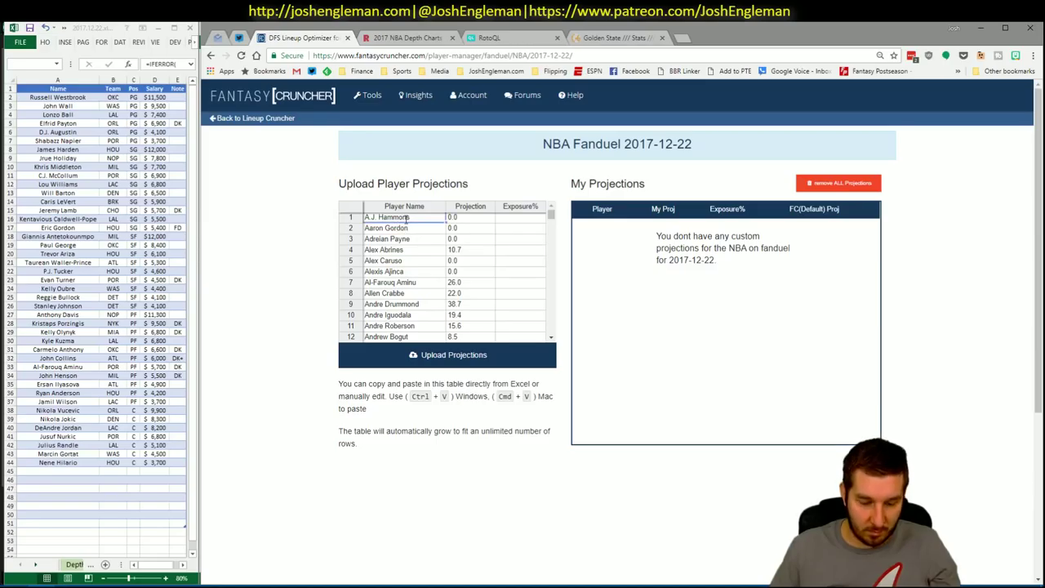
{"action": "key", "text": "ctrl+v"}
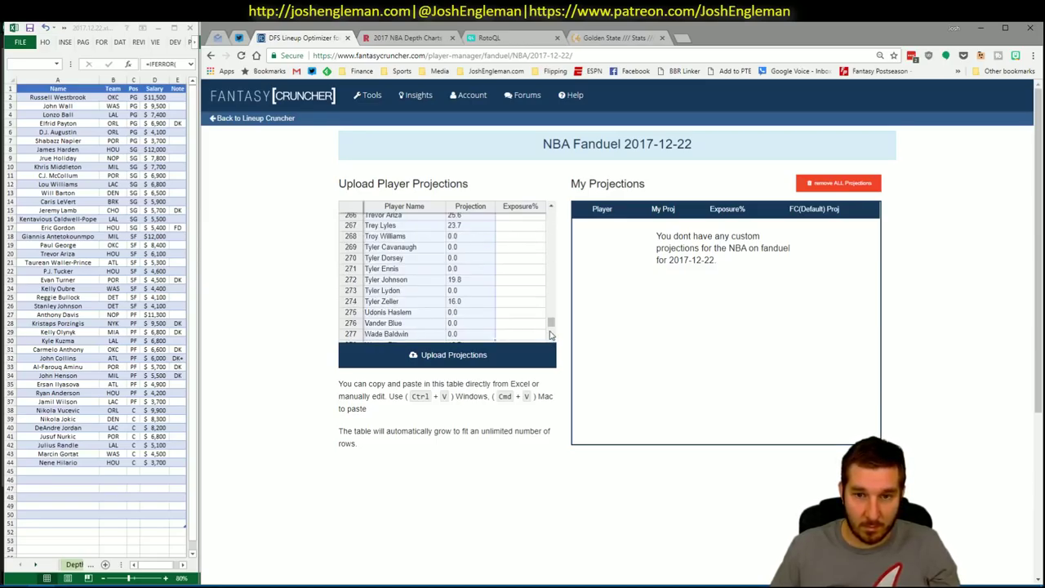
- Clear the leftover duplicate names and projections for Zaza Pachulia and Zhou Qi in rows 290 and 291 of the upload table
{"action": "scroll", "coordinate": [549, 327], "scroll_direction": "down", "scroll_amount": 2}
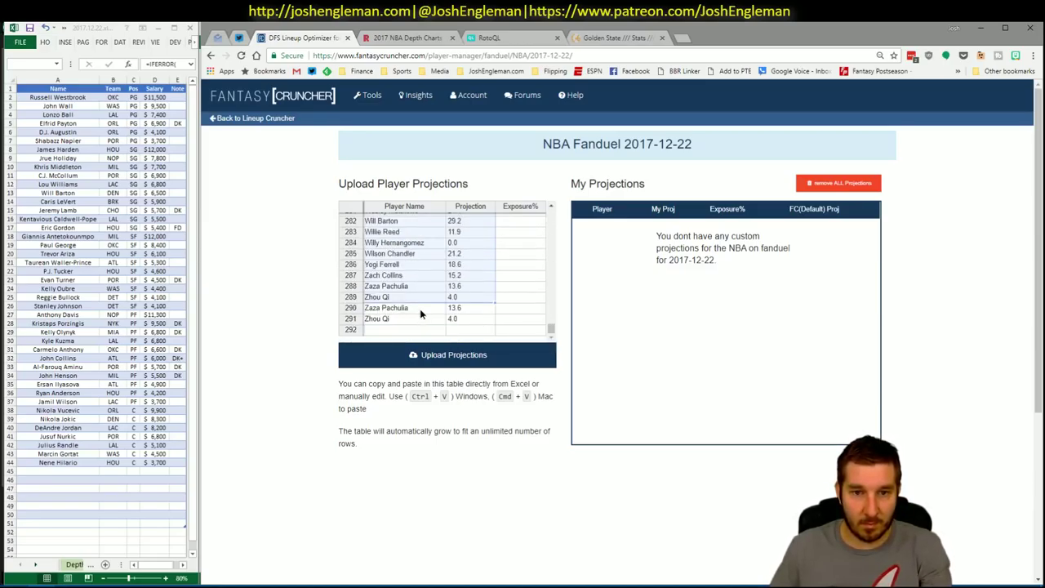
{"action": "left_click", "coordinate": [420, 309]}
{"action": "key", "text": "Delete"}
{"action": "key", "text": "Right"}
{"action": "key", "text": "Delete"}
{"action": "key", "text": "Down"}
{"action": "key", "text": "Delete"}
{"action": "key", "text": "Left"}
{"action": "key", "text": "Delete"}
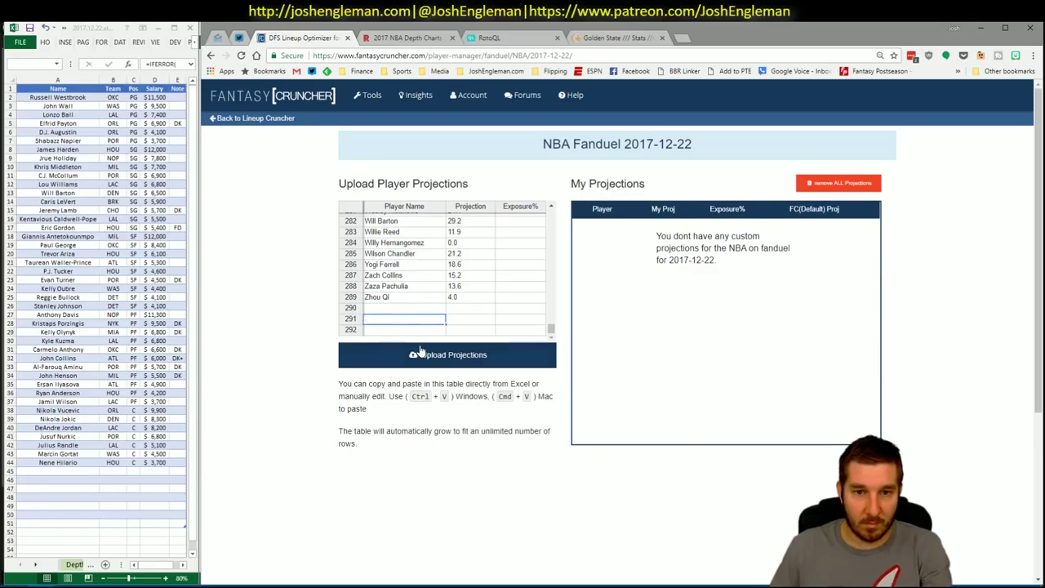
- Upload the cleaned projections, dismiss the player error message and return to the lineup cruncher
{"action": "left_click", "coordinate": [420, 351]}
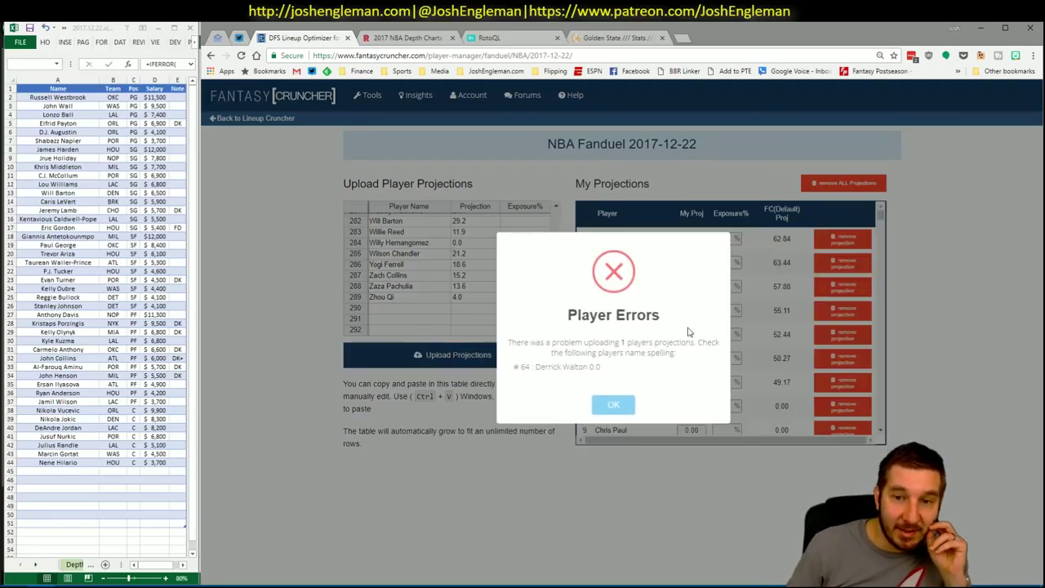
{"action": "left_click", "coordinate": [613, 404]}
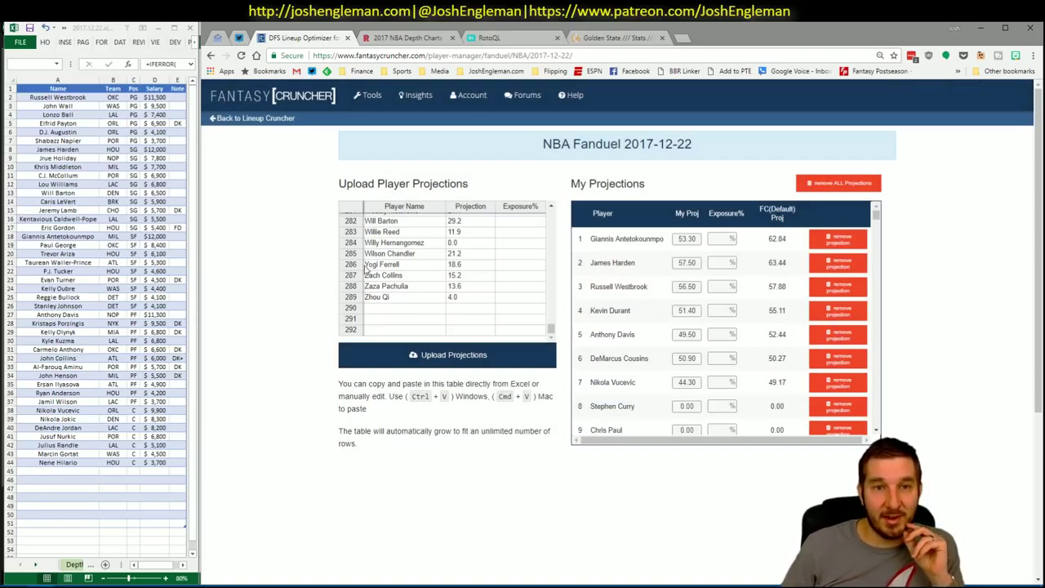
{"action": "left_click", "coordinate": [280, 122]}
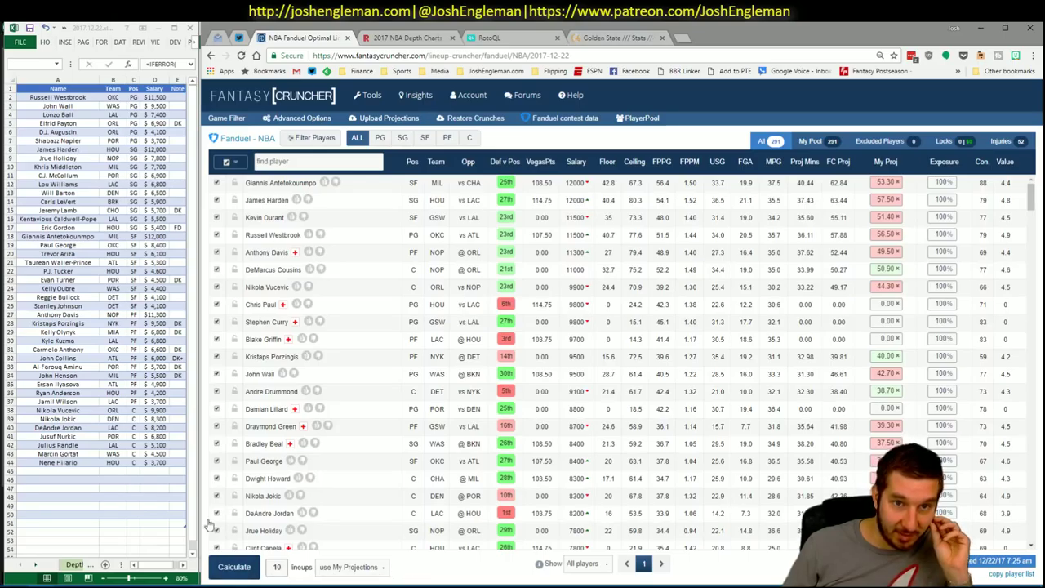
- Set the randomness to 5% in the general advanced options
{"action": "left_click", "coordinate": [313, 118]}
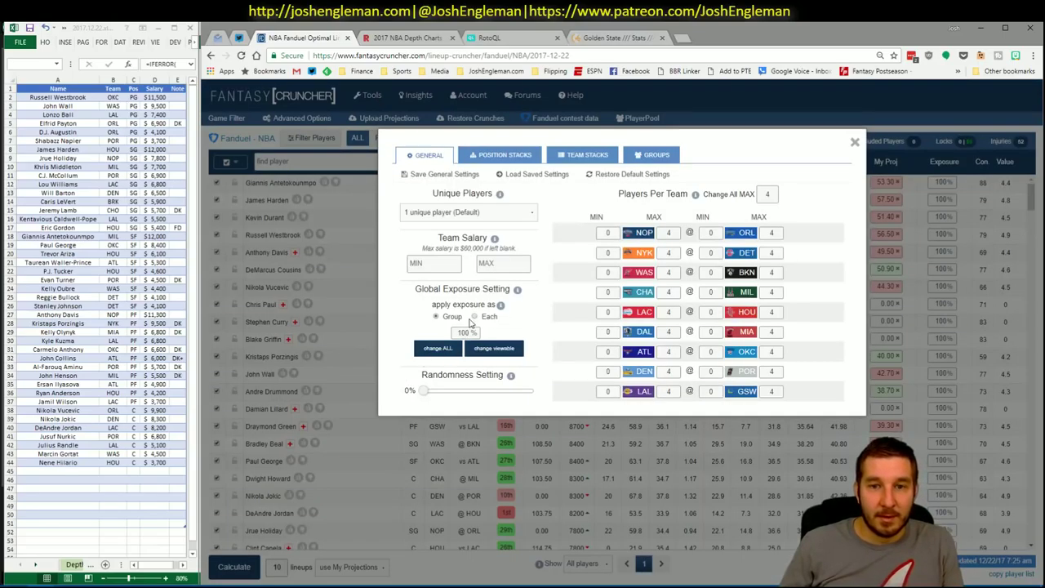
{"action": "left_click_drag", "start_coordinate": [424, 391], "coordinate": [430, 390]}
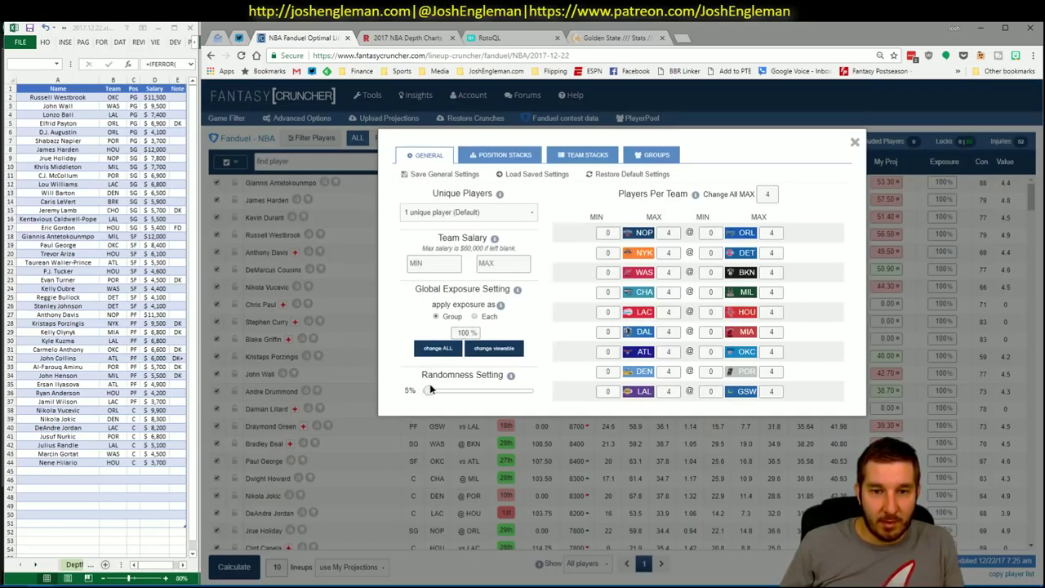
{"action": "left_click", "coordinate": [855, 144]}
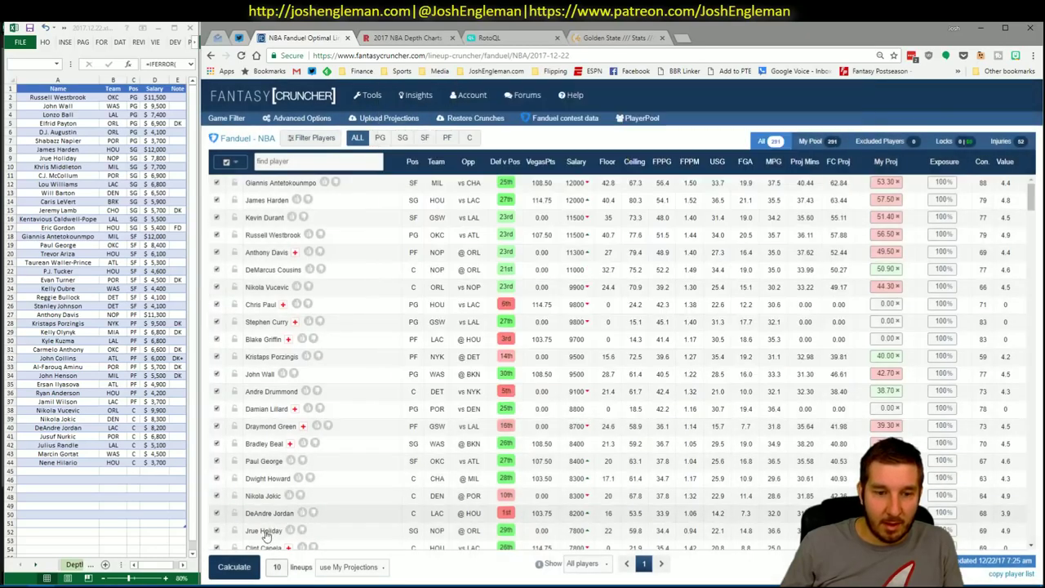
- Calculate 10 lineups using My Projections and sort them by My Projected in descending order
{"action": "left_click", "coordinate": [235, 566]}
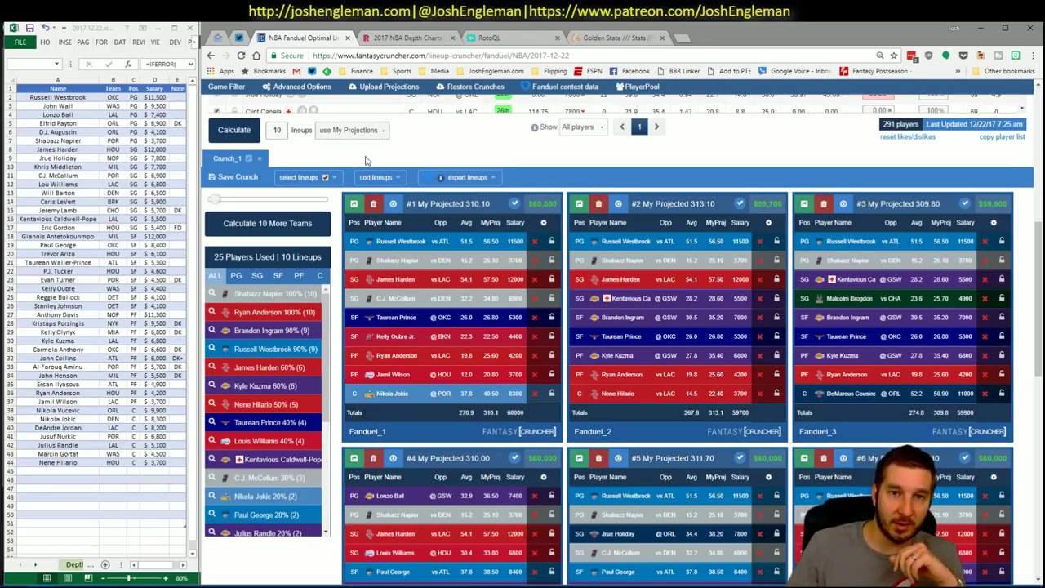
{"action": "left_click", "coordinate": [376, 177]}
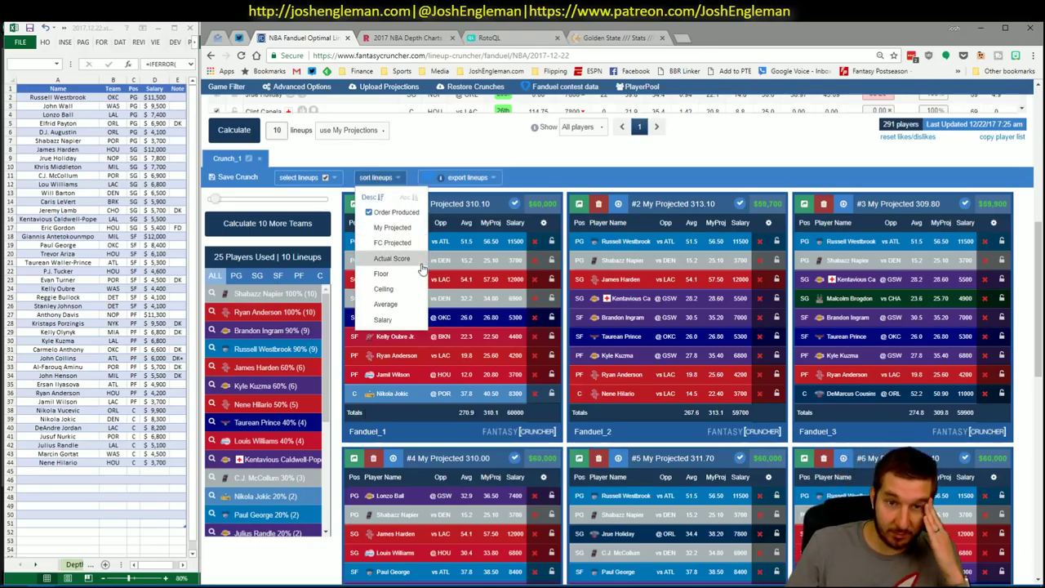
{"action": "left_click", "coordinate": [405, 228]}
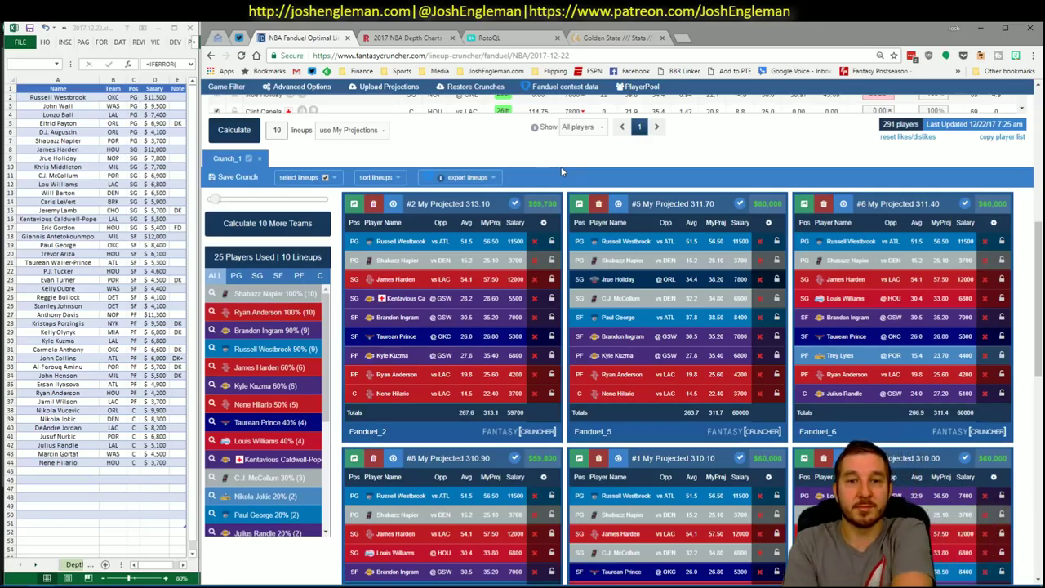